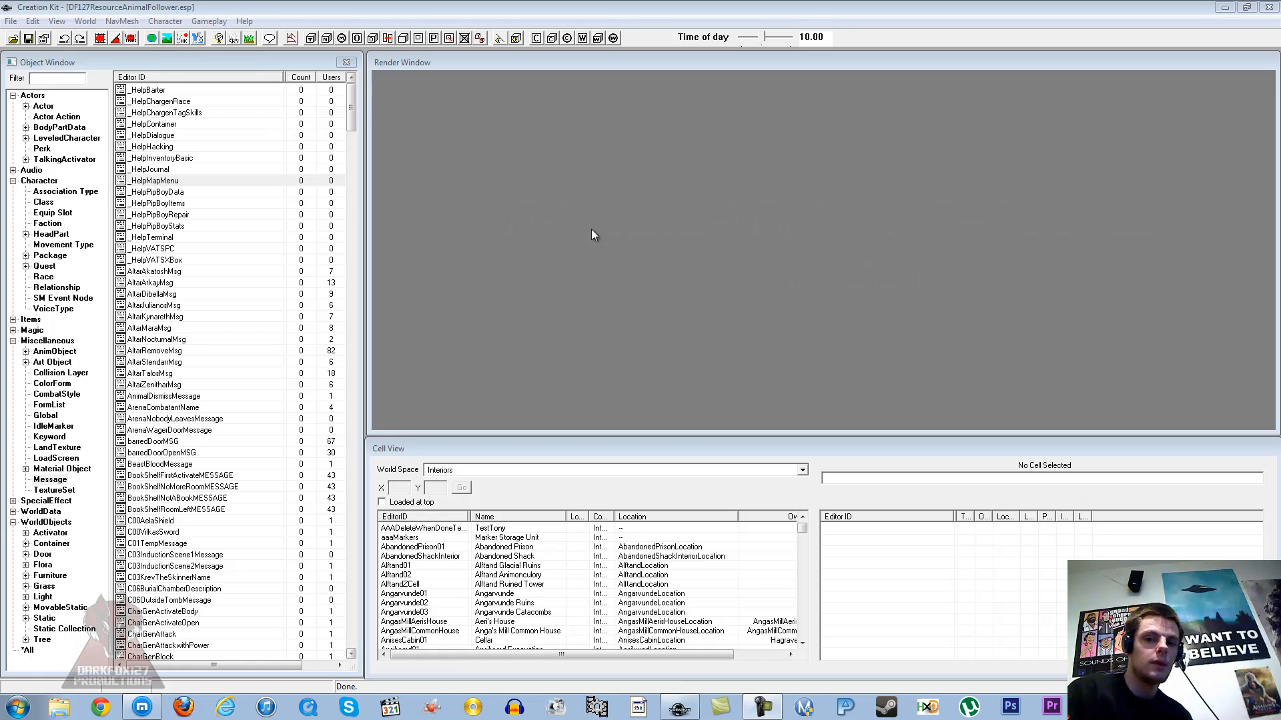
# - List the actors and filter the object list for "cow"
pyautogui.click(243, 225)
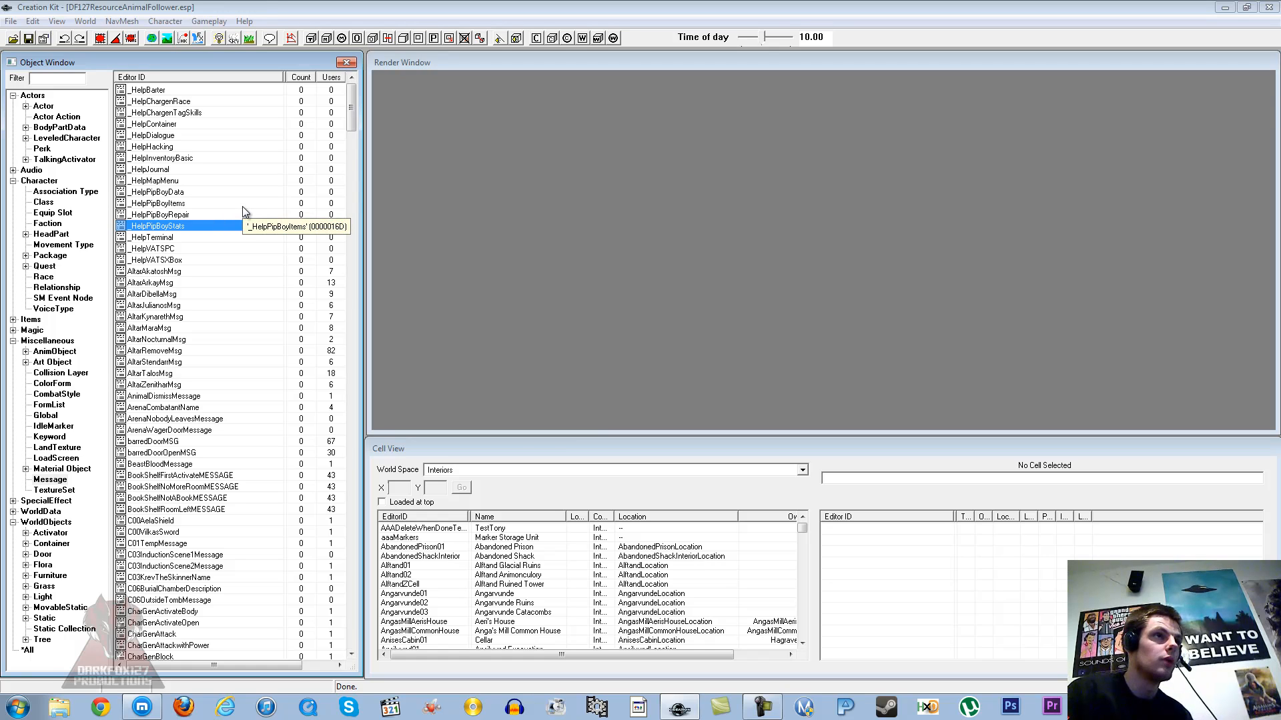
pyautogui.click(13, 181)
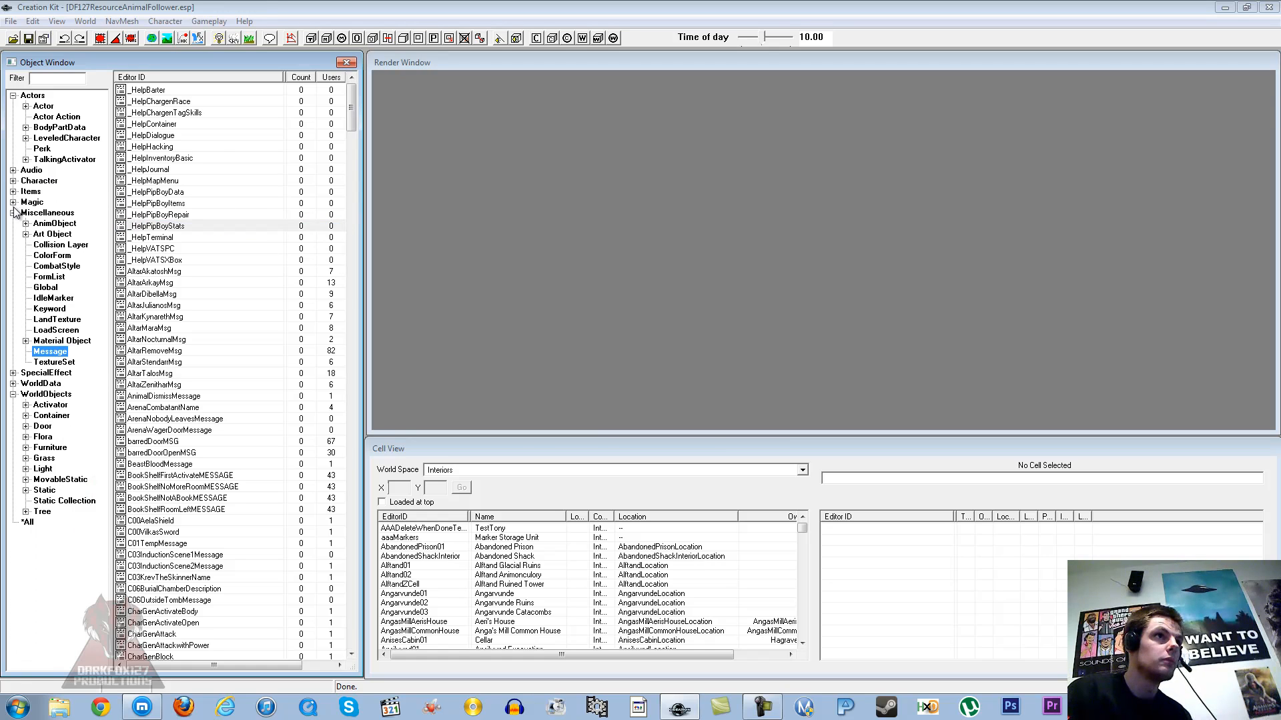
pyautogui.click(12, 213)
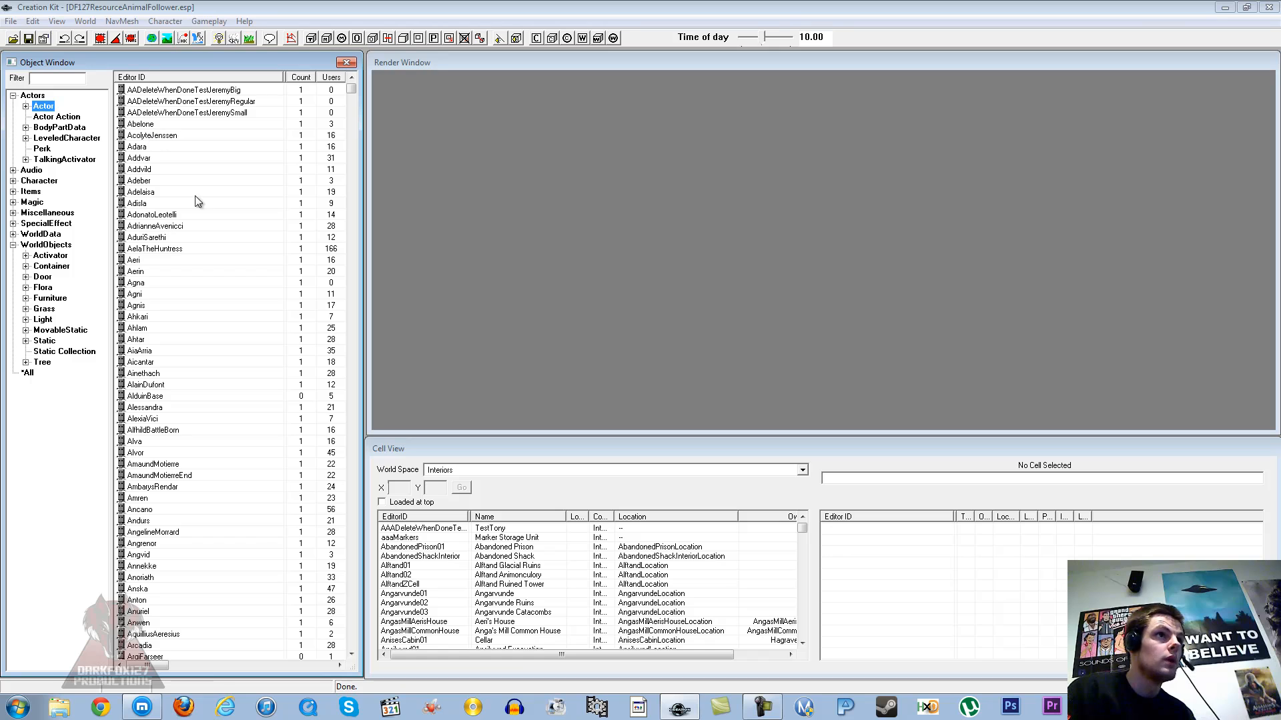
pyautogui.click(48, 78)
pyautogui.write('cow')
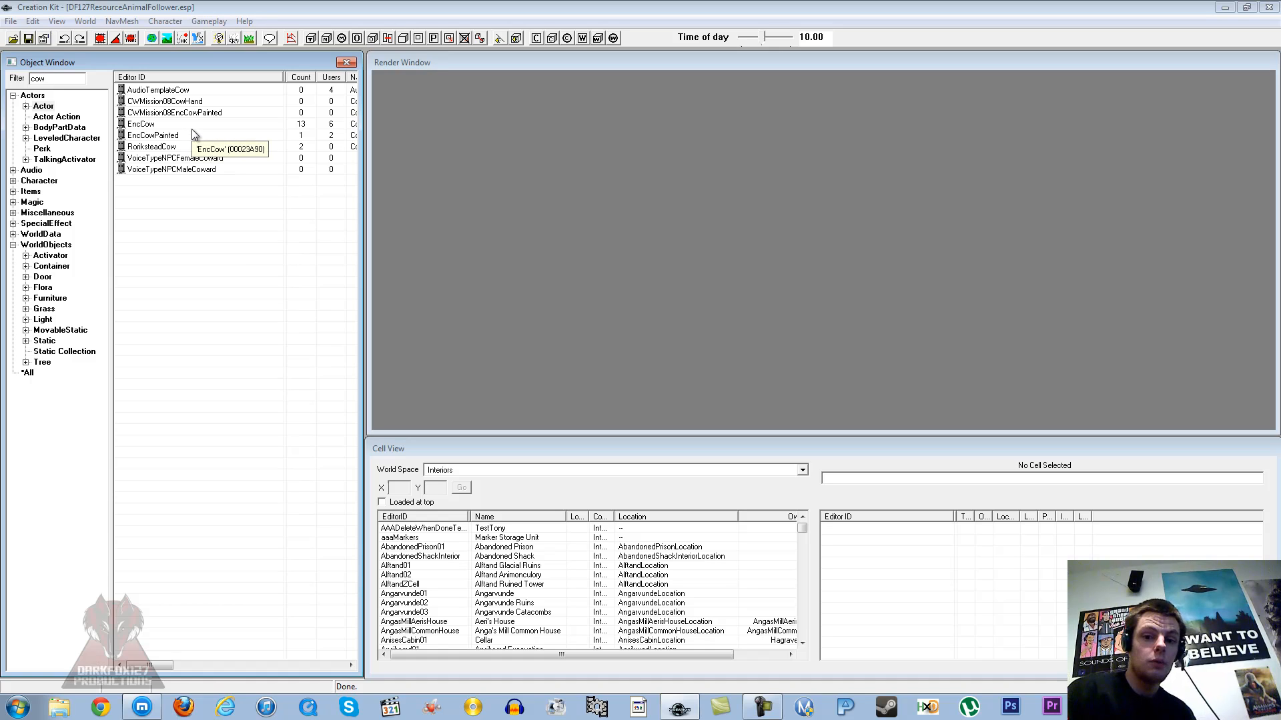
# - Examine the race and skin settings of the EncCow actor, then close it without saving
pyautogui.click(136, 125)
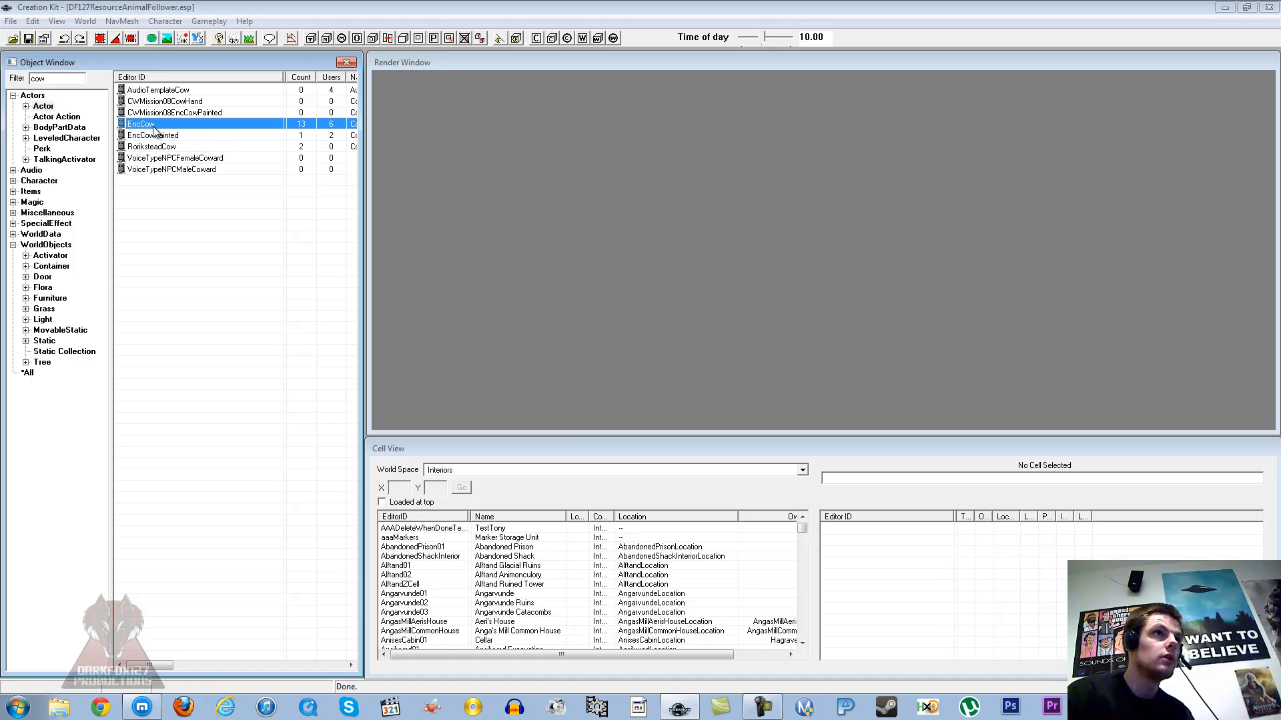
pyautogui.doubleClick(153, 127)
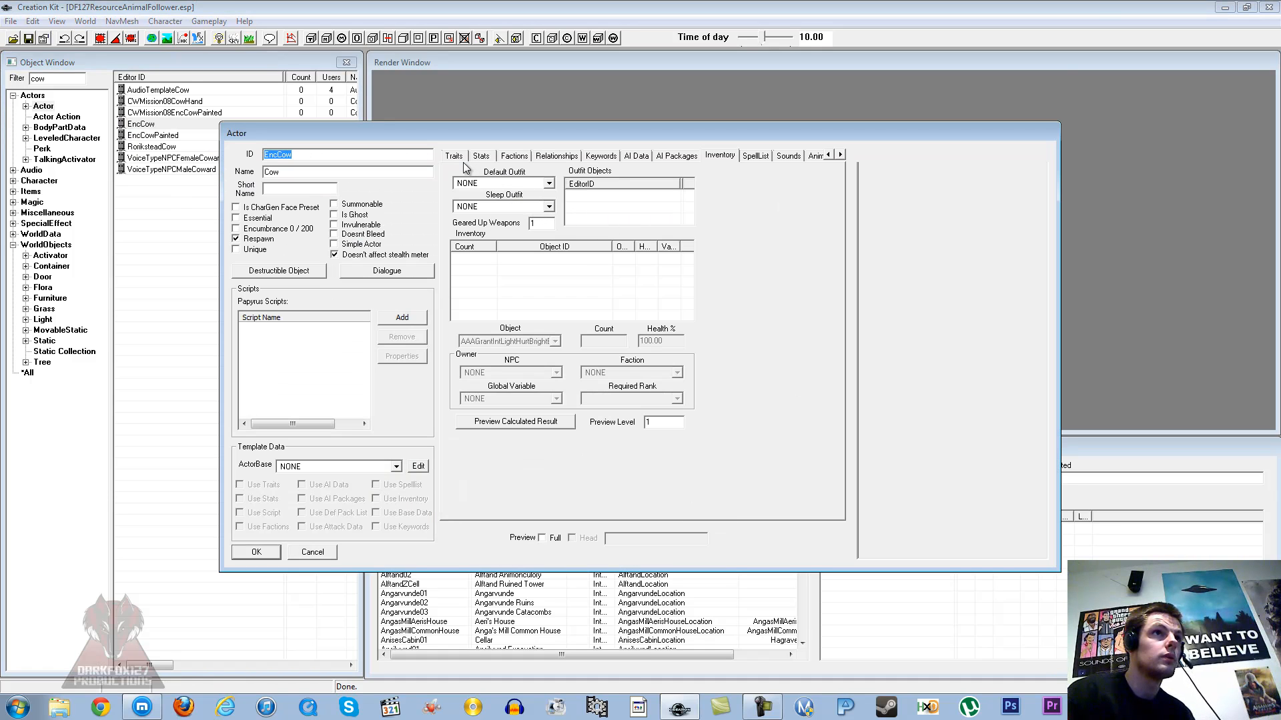
pyautogui.click(458, 156)
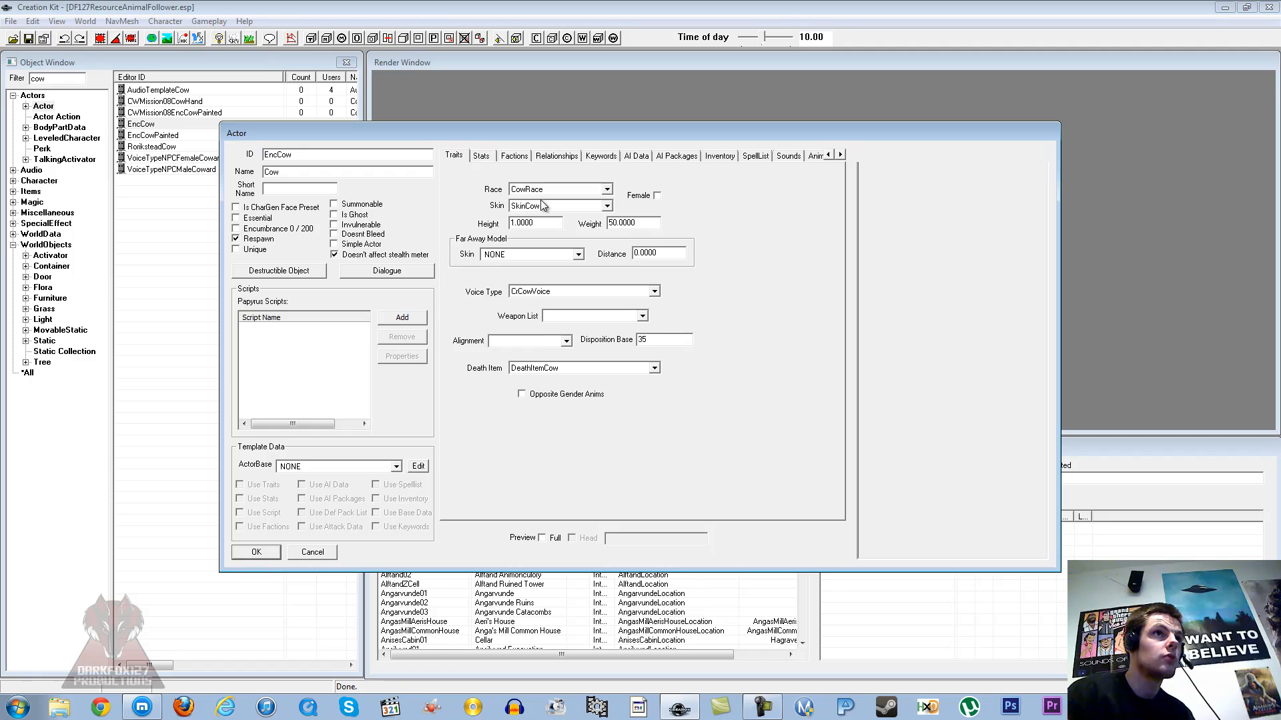
pyautogui.click(552, 190)
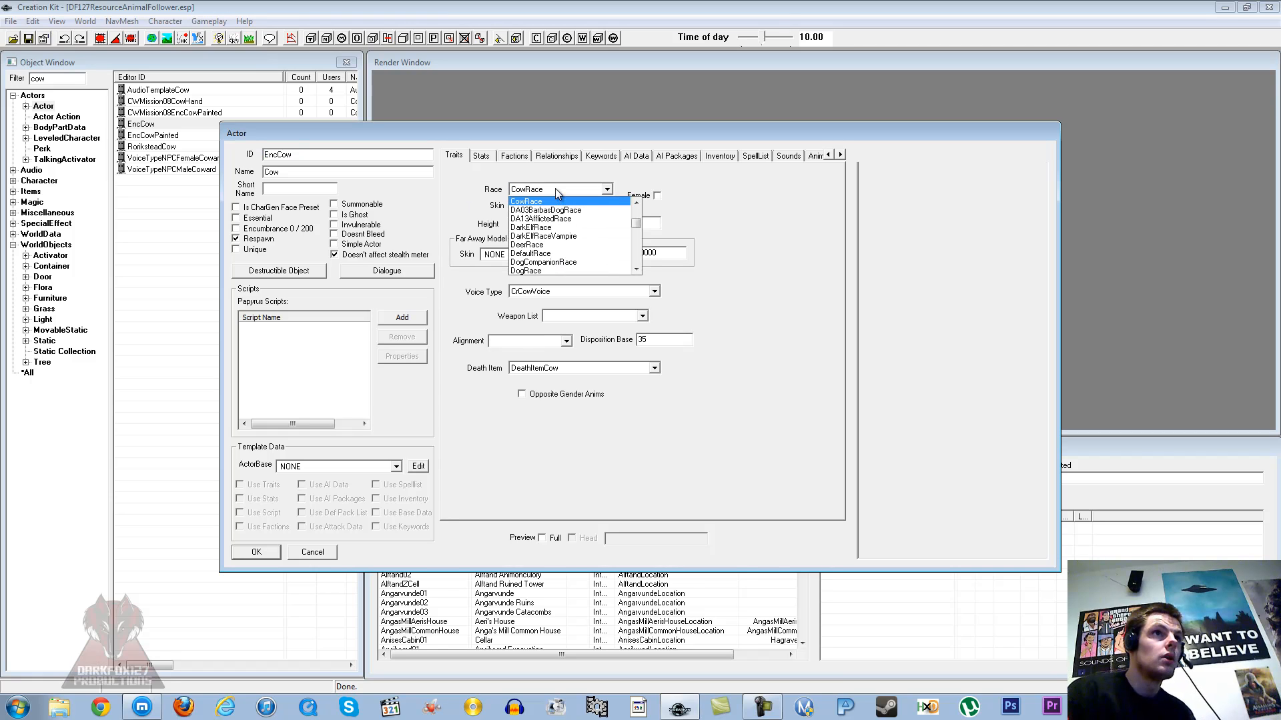
pyautogui.click(555, 189)
pyautogui.click(550, 207)
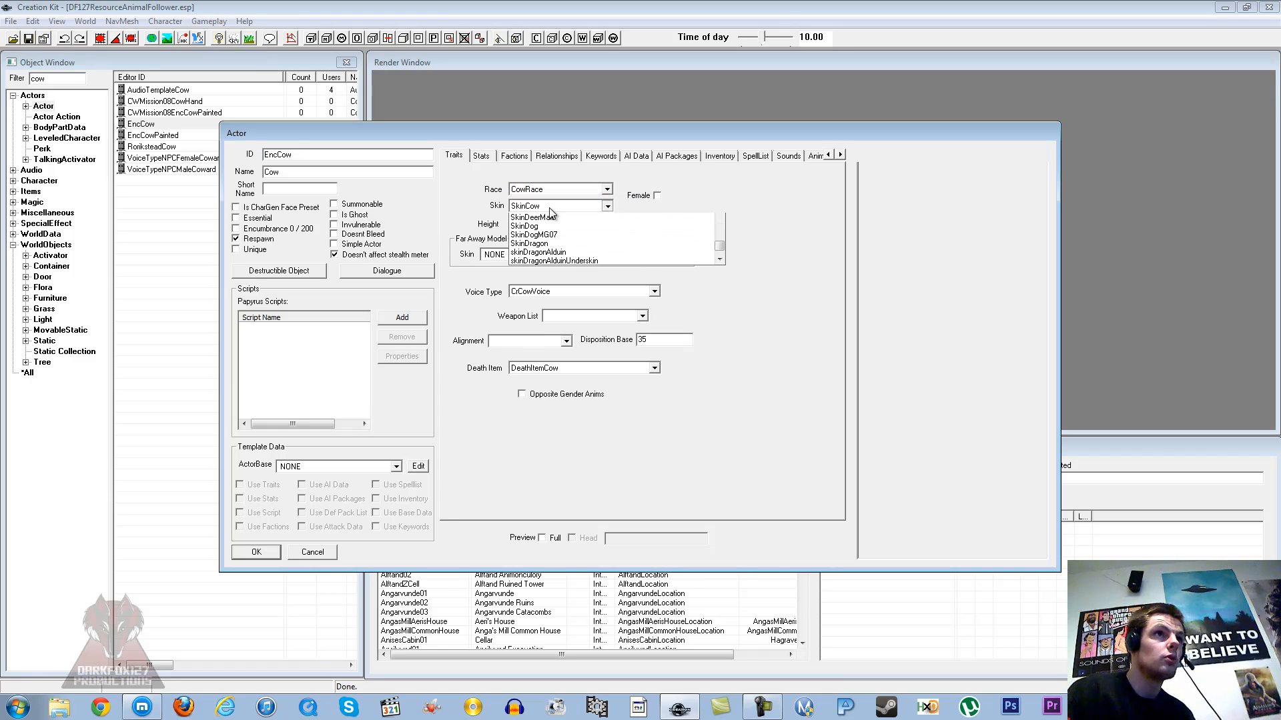
pyautogui.click(550, 207)
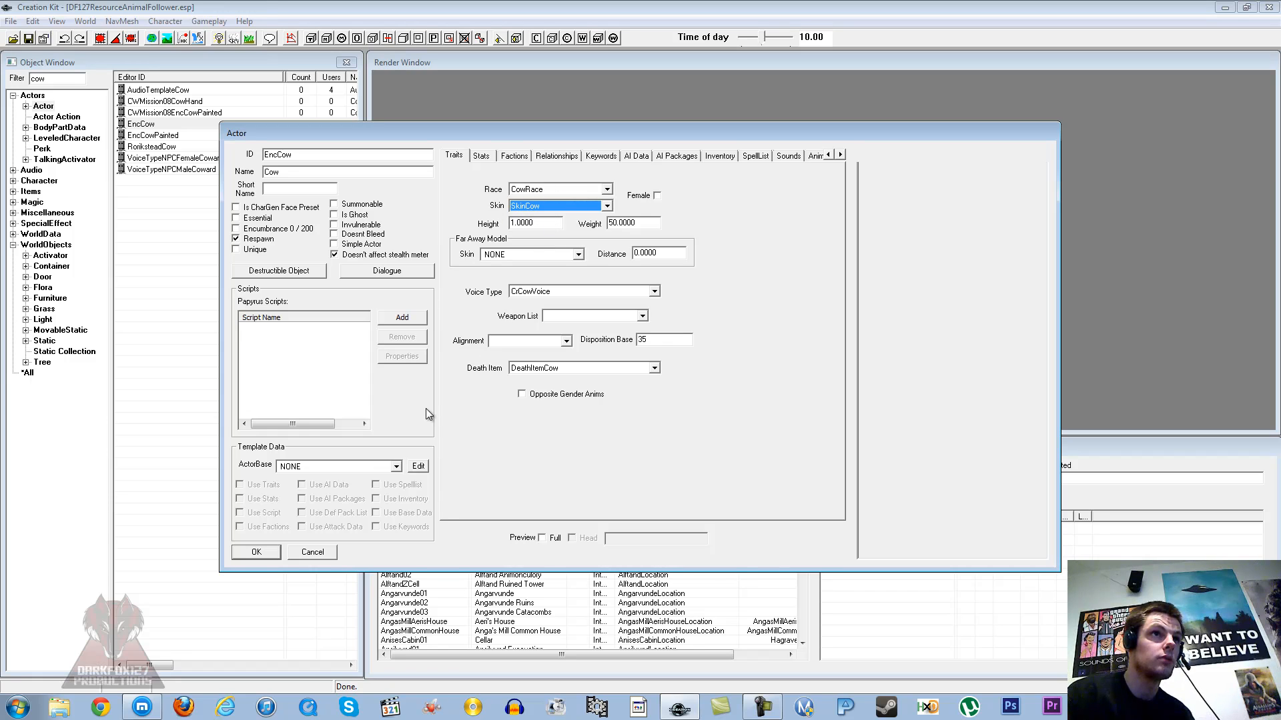
pyautogui.click(327, 552)
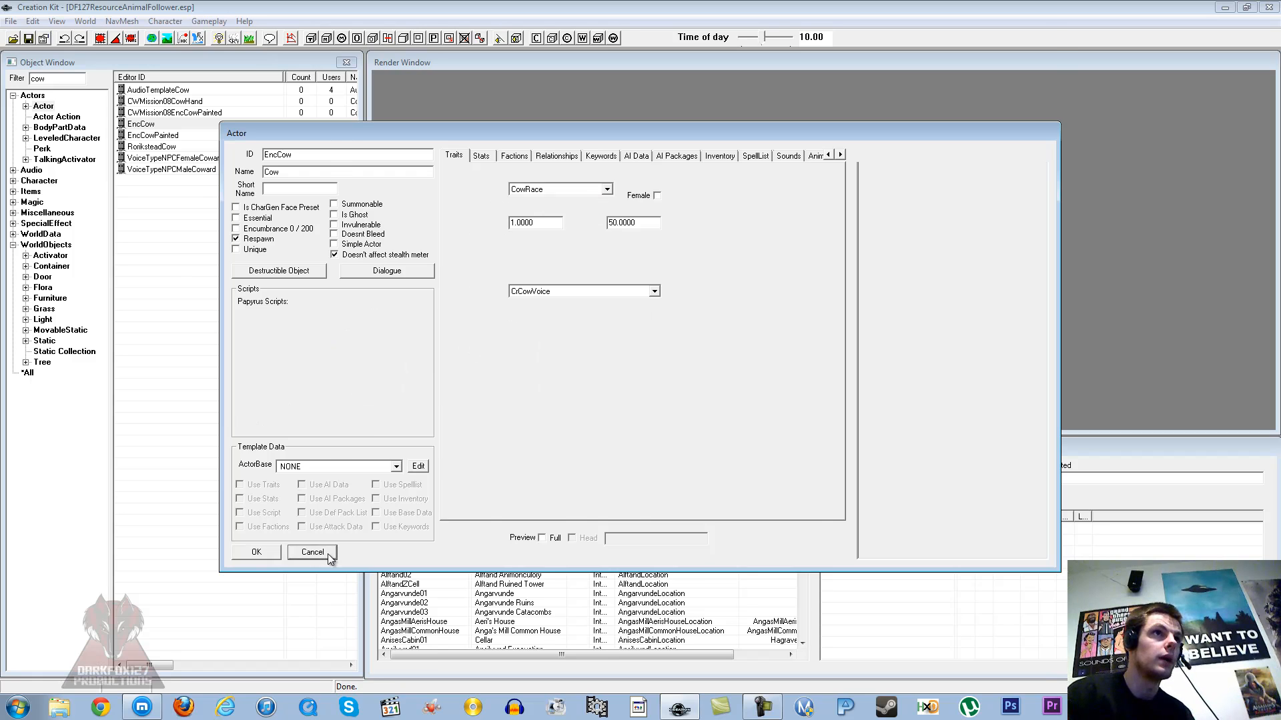
# - Duplicate the EncCow actor and give the copy the ID DFCow and the name Clyde
pyautogui.rightClick(140, 124)
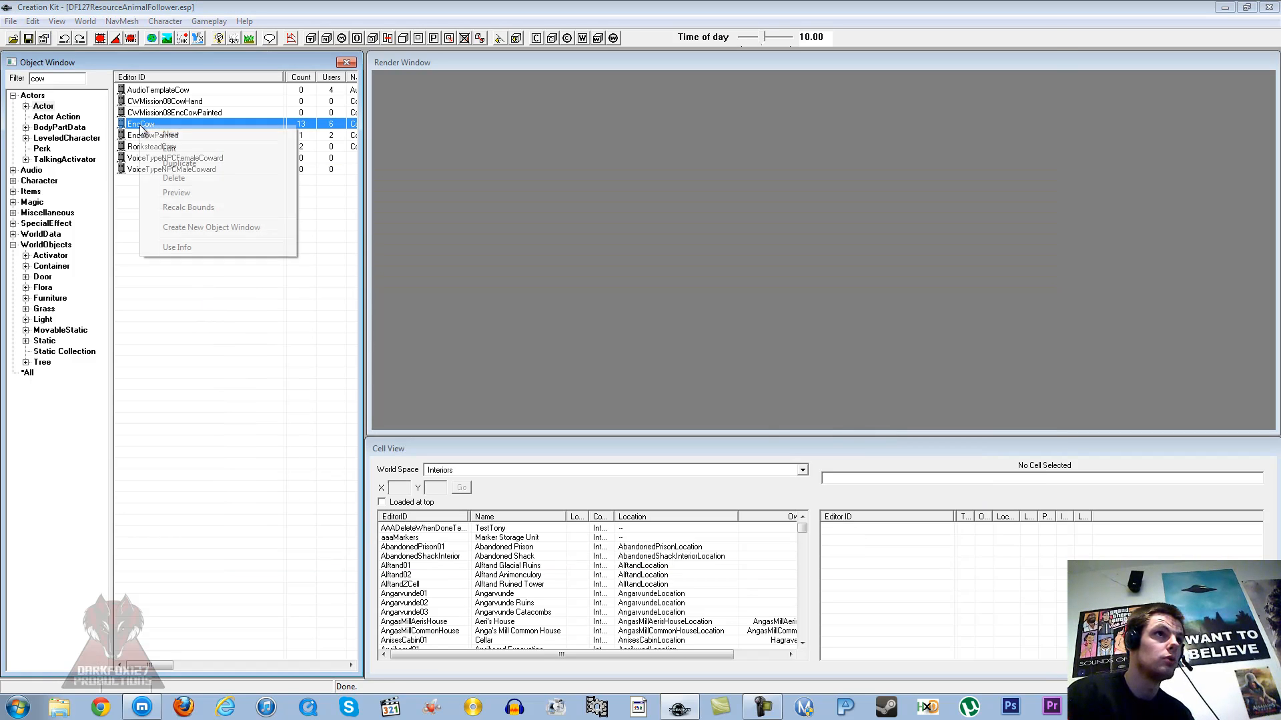
pyautogui.click(186, 163)
pyautogui.rightClick(166, 136)
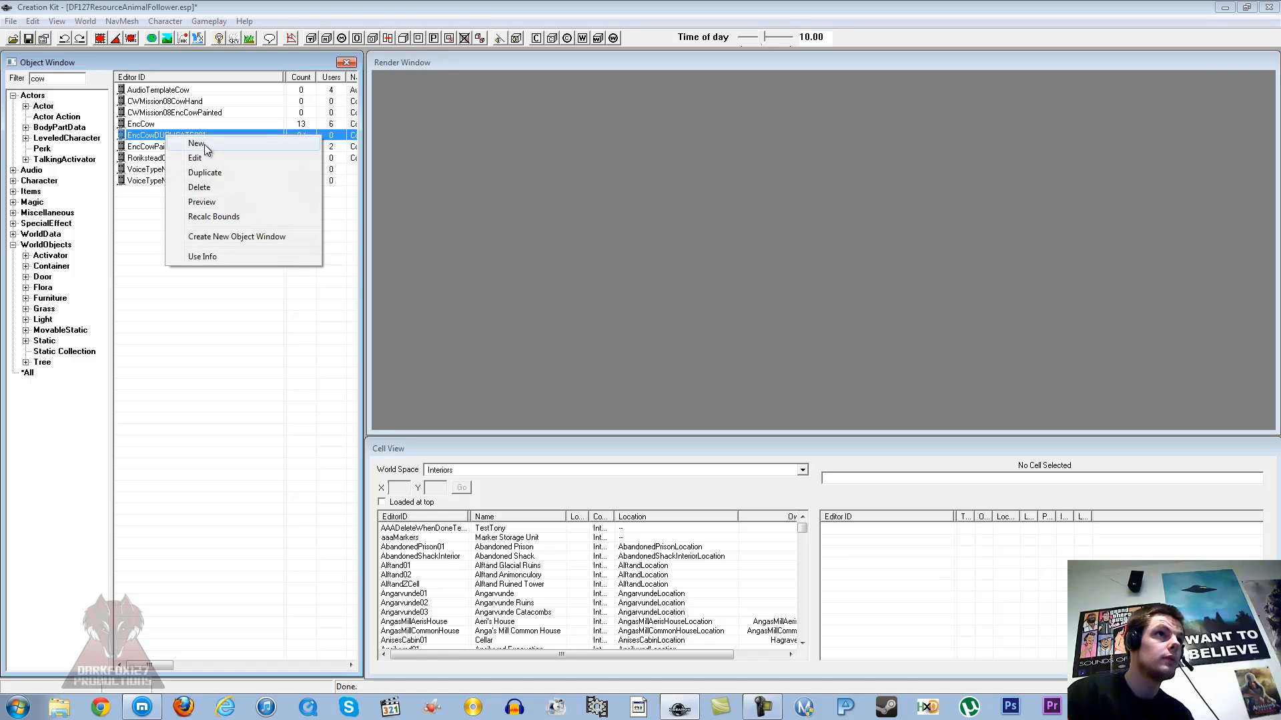
pyautogui.click(213, 158)
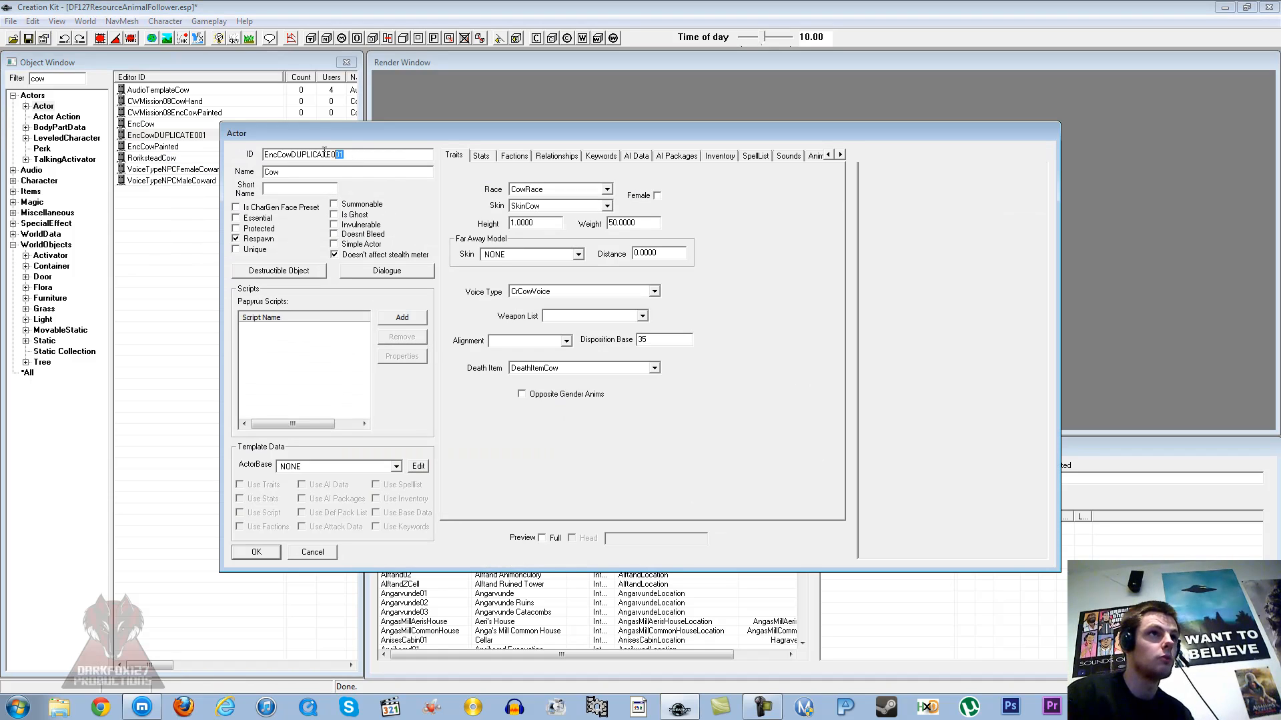
pyautogui.write('DFCow')
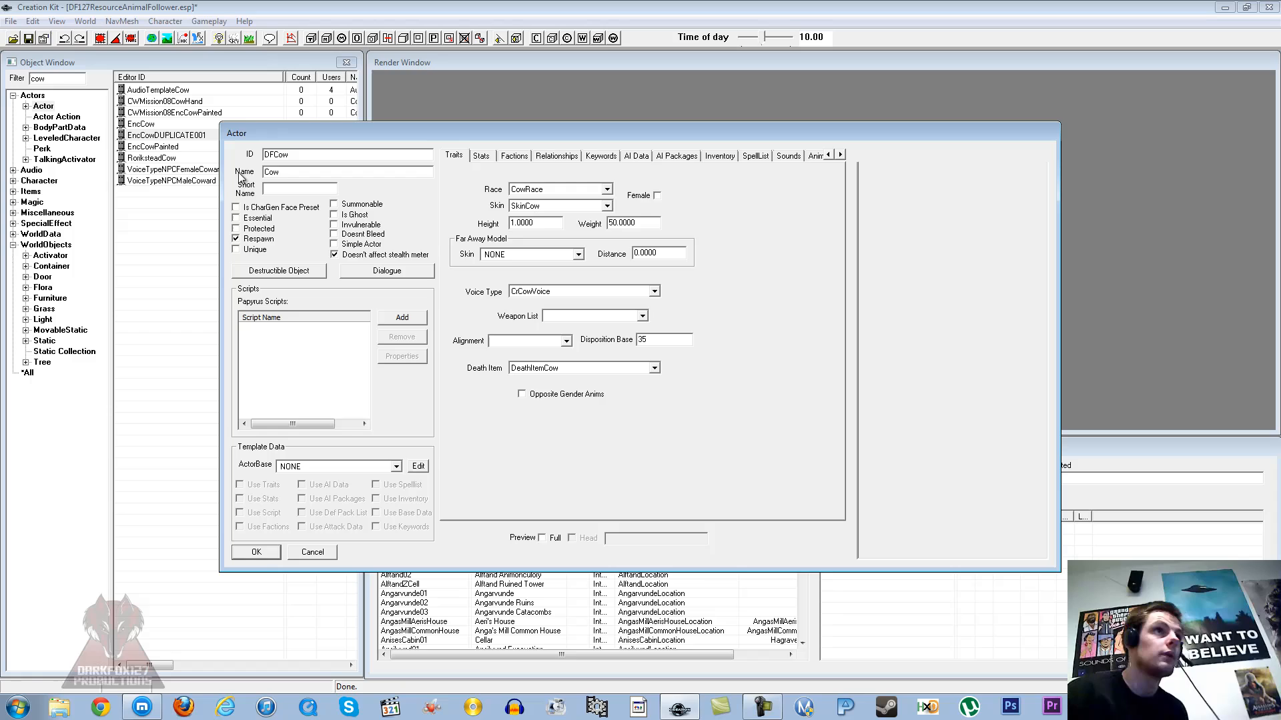
pyautogui.press('Tab')
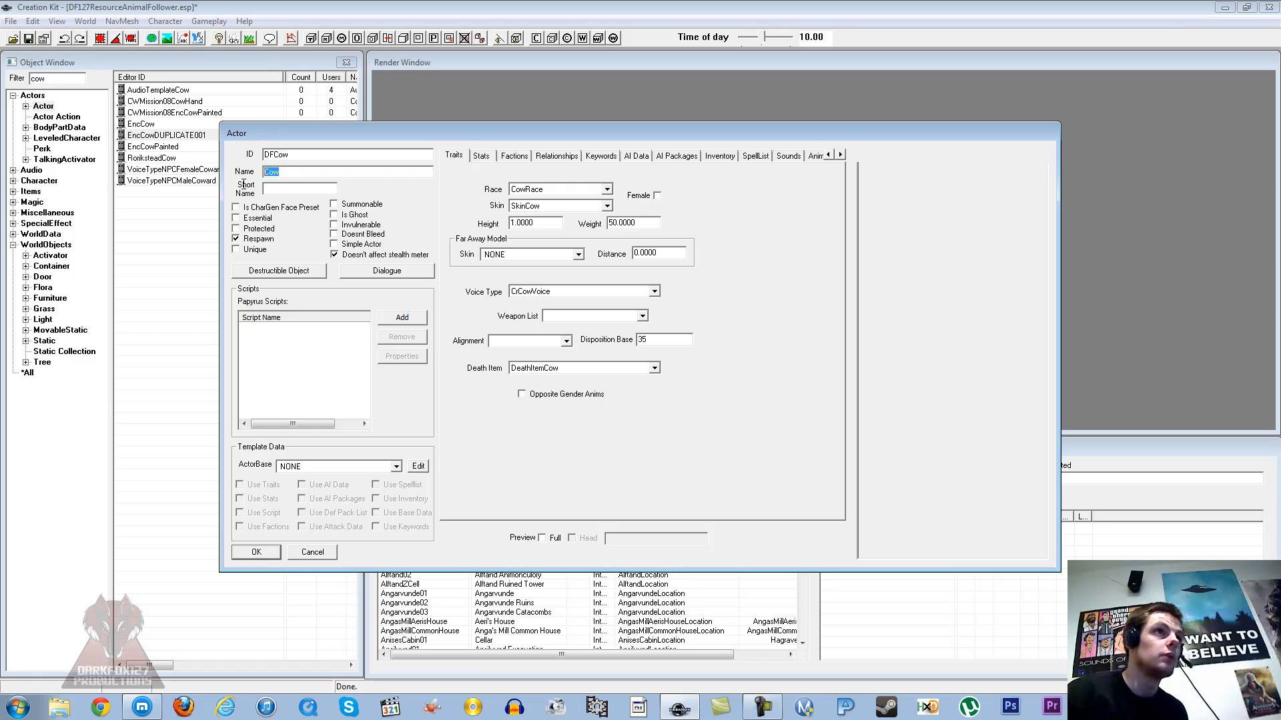
pyautogui.write('Clyde')
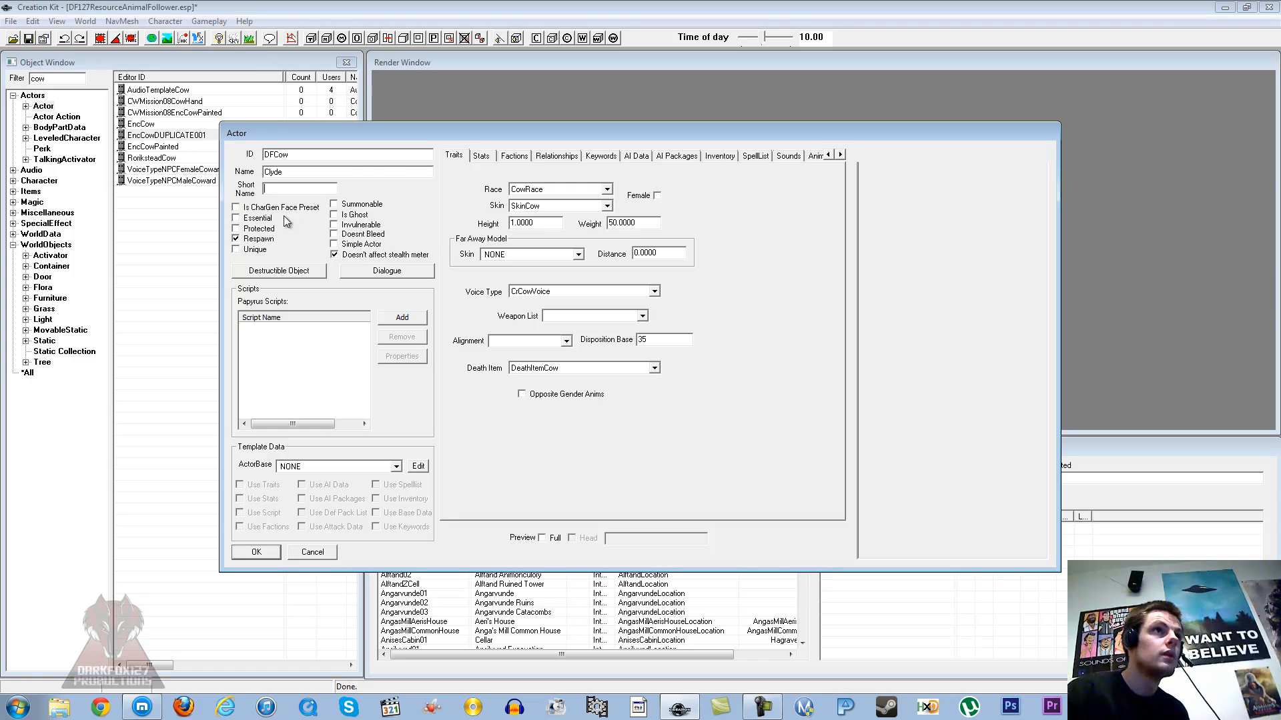
# - Turn off Respawn and Doesn't affect stealth meter for the DFCow actor, and turn on Essential and Unique
pyautogui.click(236, 238)
pyautogui.click(236, 218)
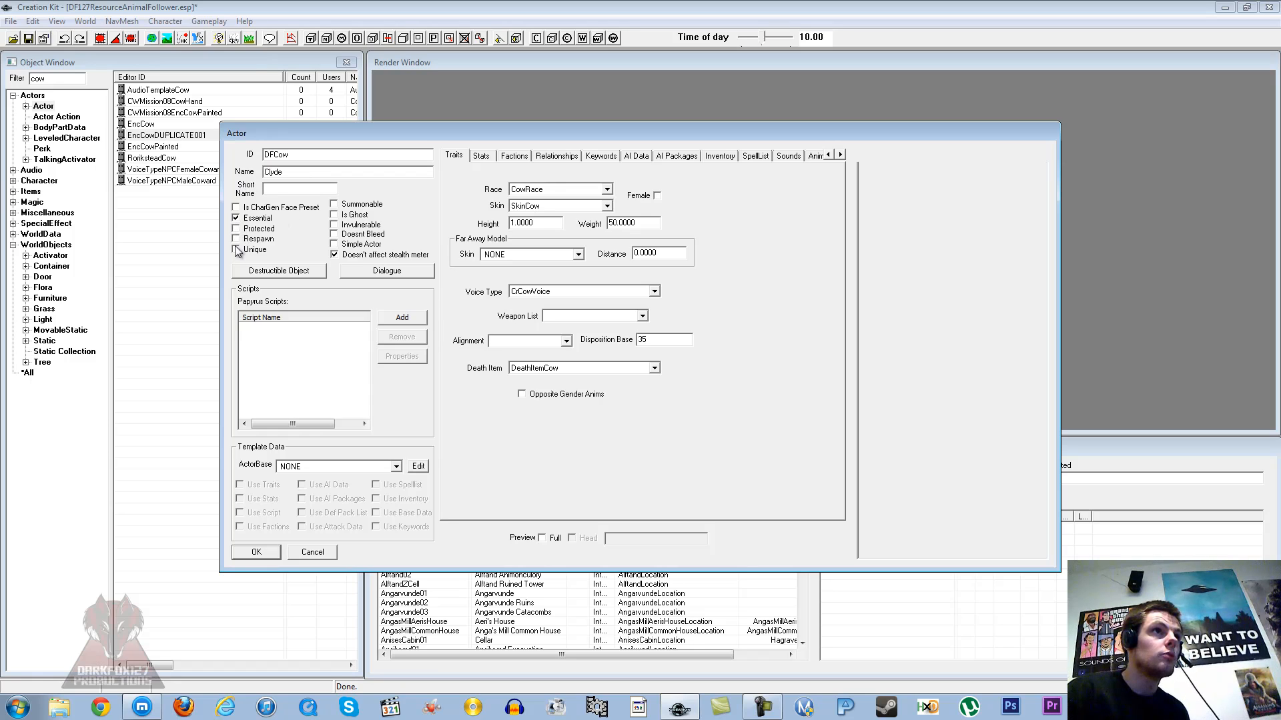
pyautogui.click(236, 248)
pyautogui.click(334, 255)
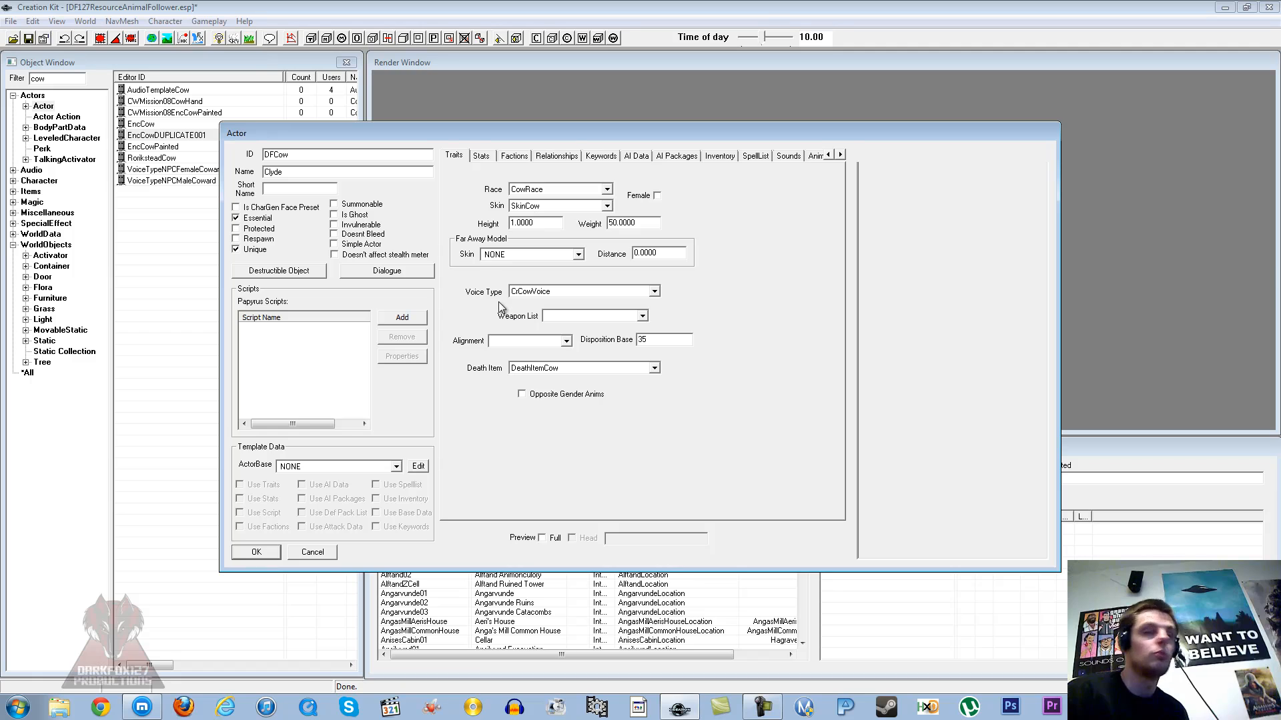
# - Remove FarmAnimalsFaction, PreyFaction and SprigganPreyFaction from the DFCow actor's factions
pyautogui.click(481, 155)
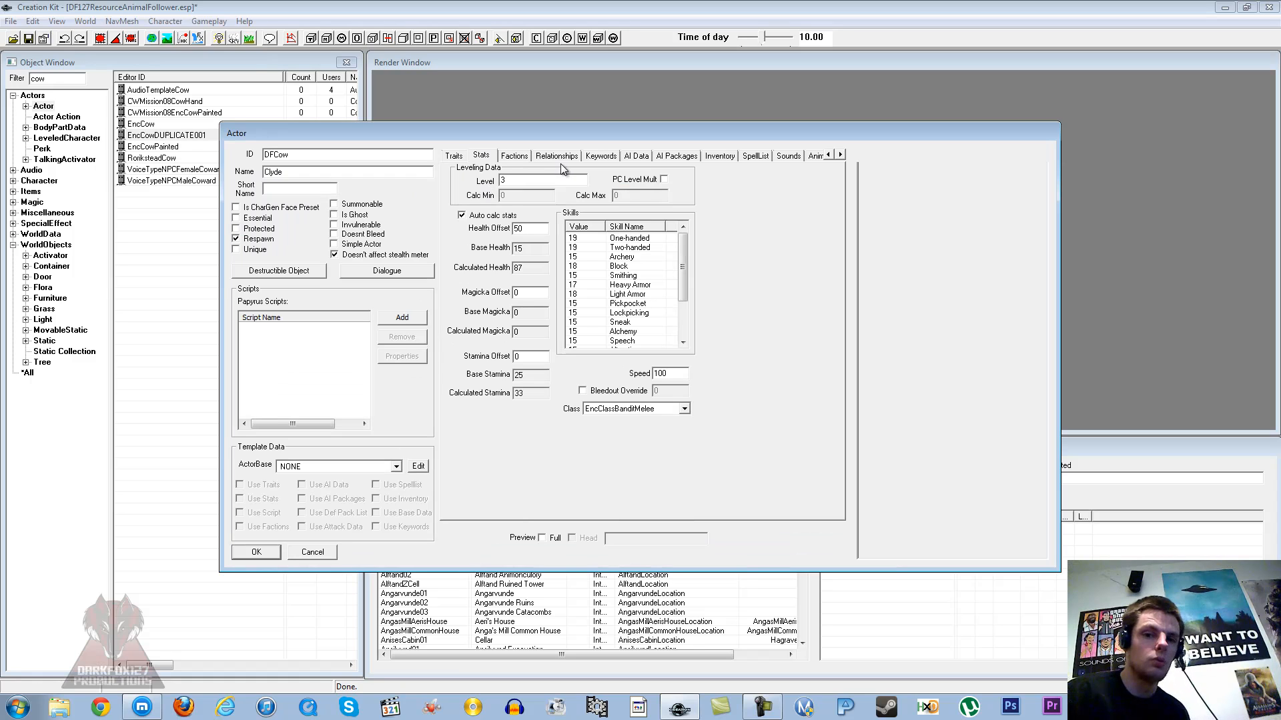
pyautogui.click(527, 160)
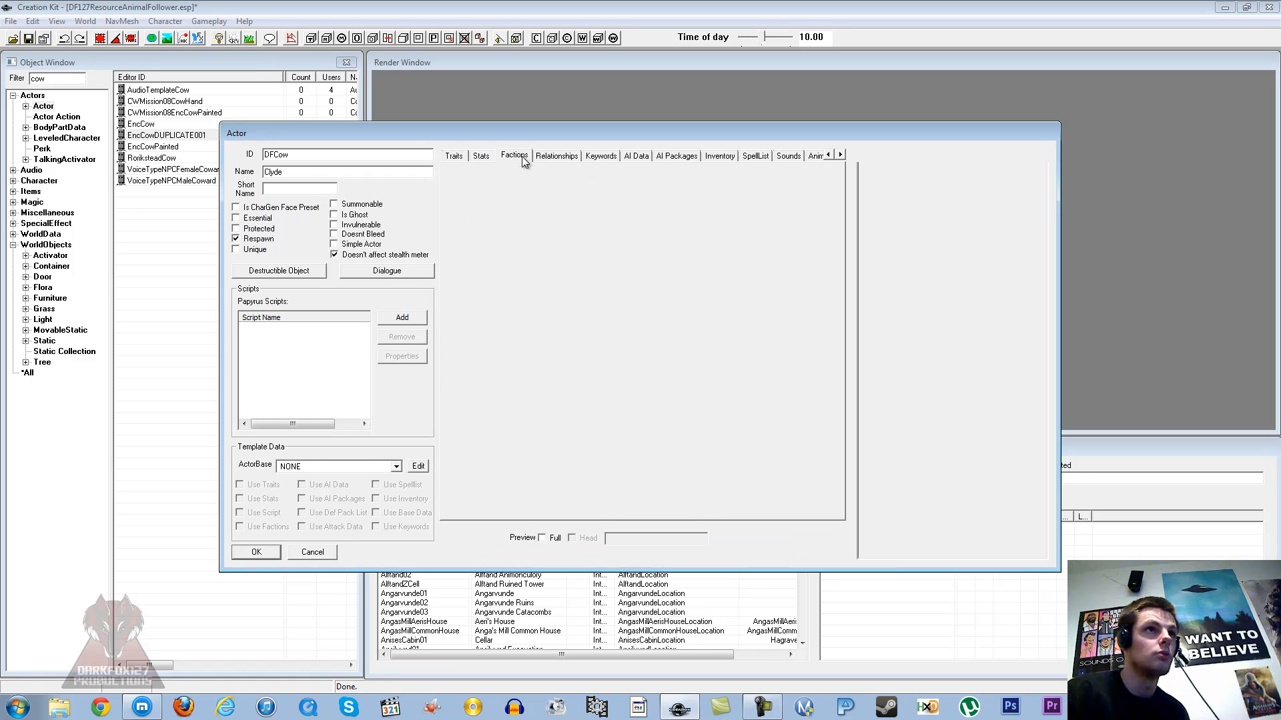
pyautogui.click(525, 203)
pyautogui.press('Delete')
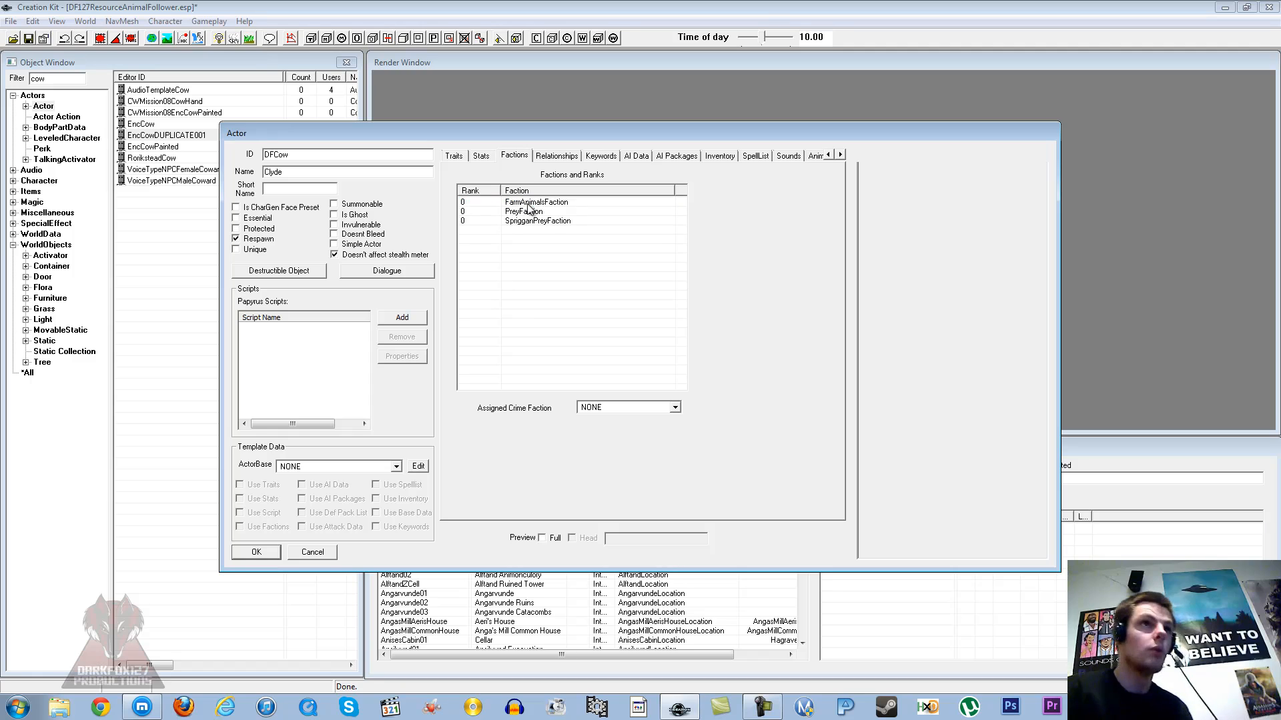
pyautogui.click(527, 203)
pyautogui.press('Delete')
pyautogui.click(527, 203)
pyautogui.press('Delete')
pyautogui.doubleClick(529, 204)
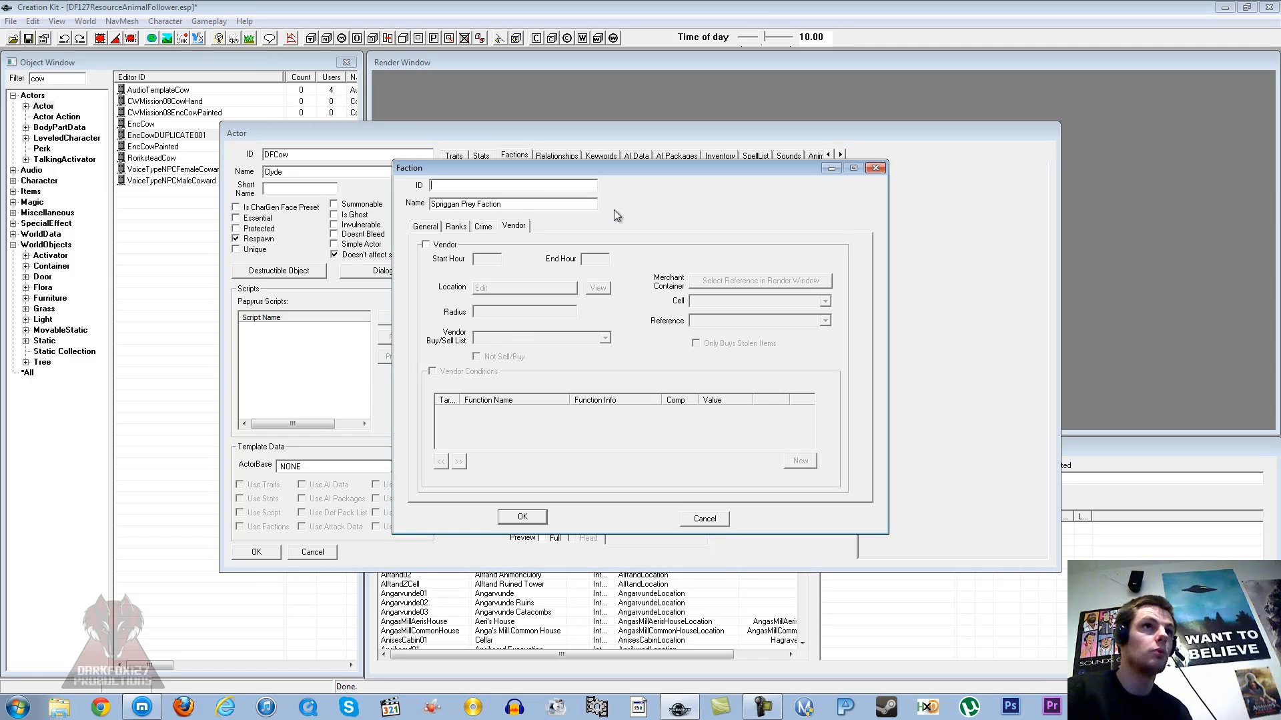
pyautogui.click(872, 168)
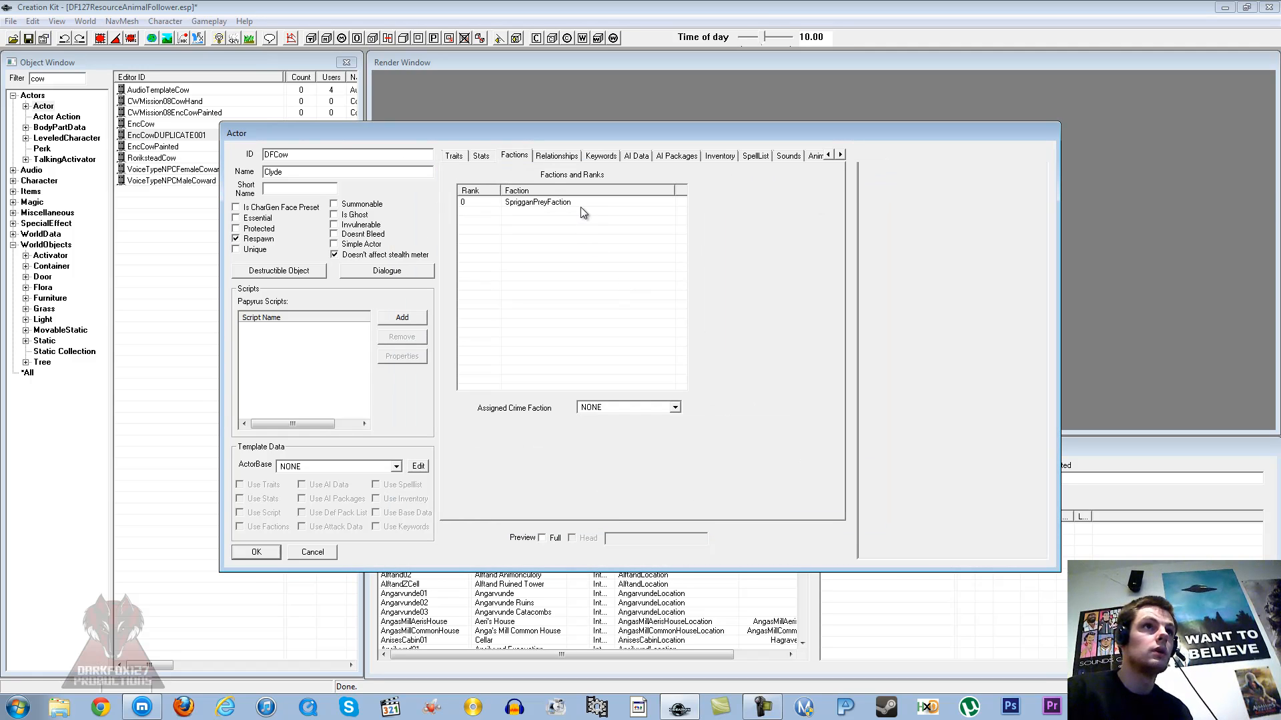
pyautogui.click(562, 205)
pyautogui.press('Delete')
# - Find the follower factions and add CurrentFollowerFaction to the DFCow actor
pyautogui.rightClick(555, 225)
pyautogui.click(561, 243)
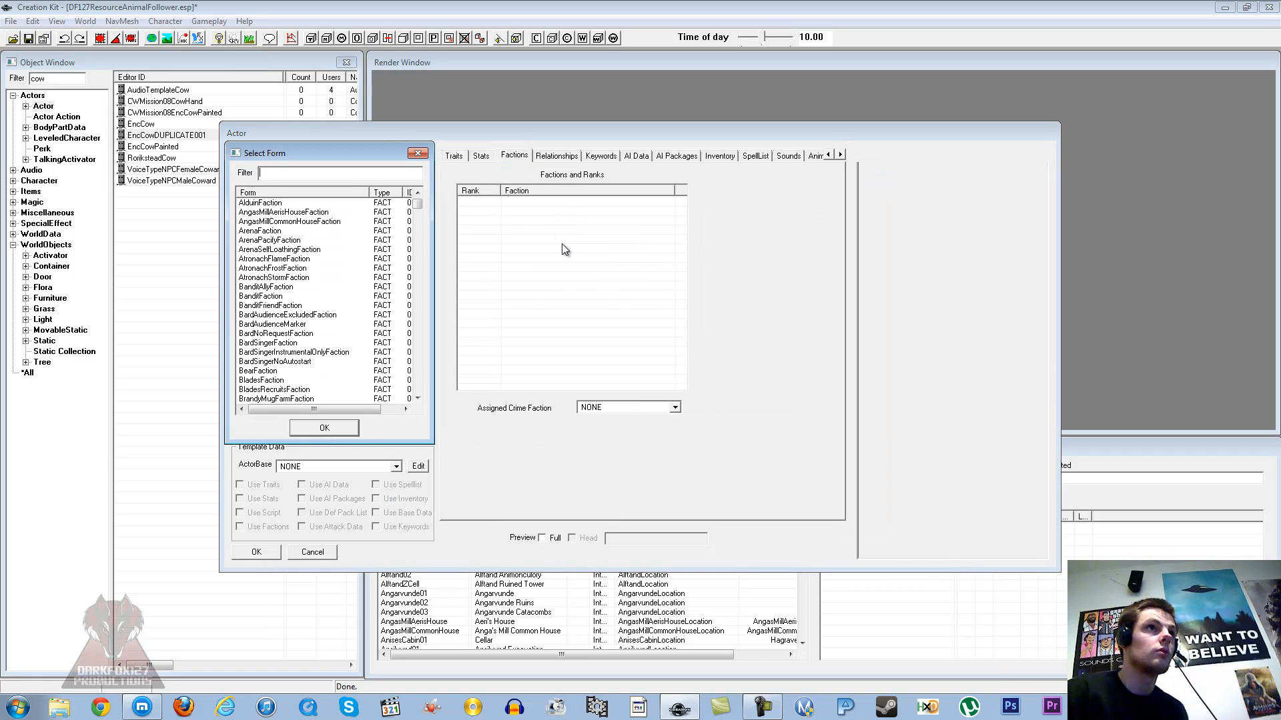
pyautogui.write('p')
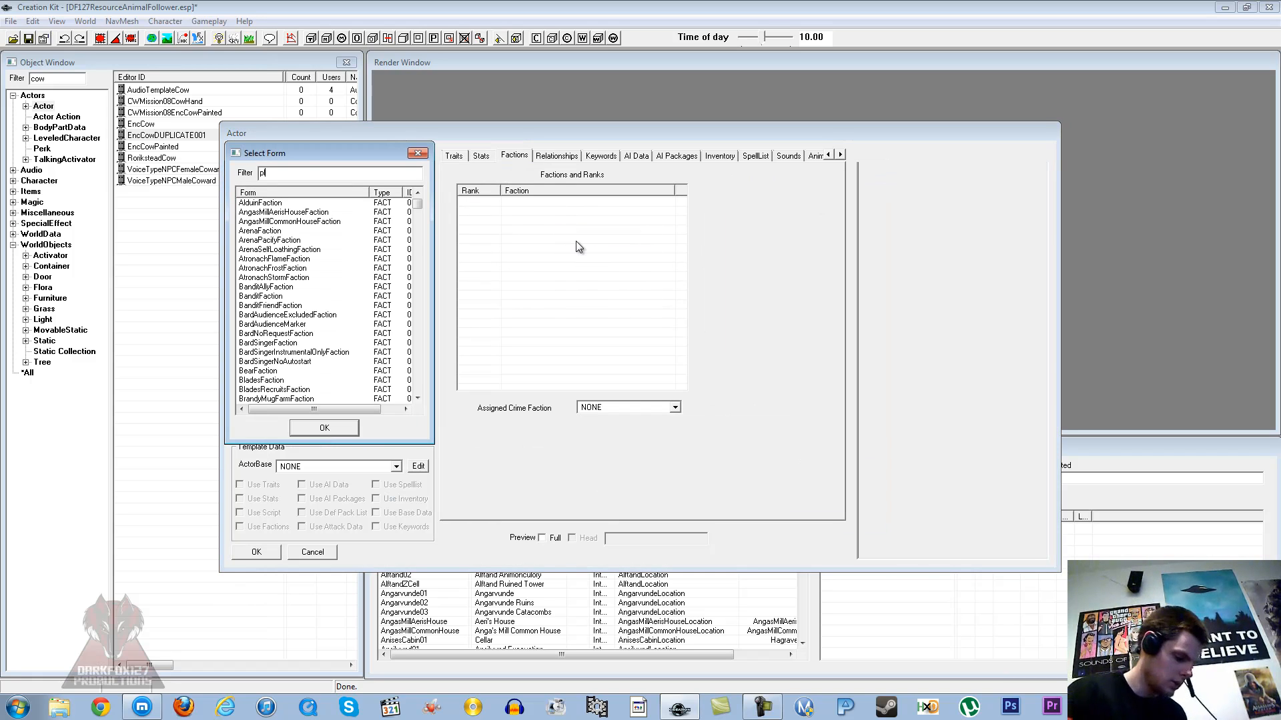
pyautogui.write('lay')
pyautogui.press('BackSpace')
pyautogui.press('BackSpace')
pyautogui.press('BackSpace')
pyautogui.press('BackSpace')
pyautogui.write('follow')
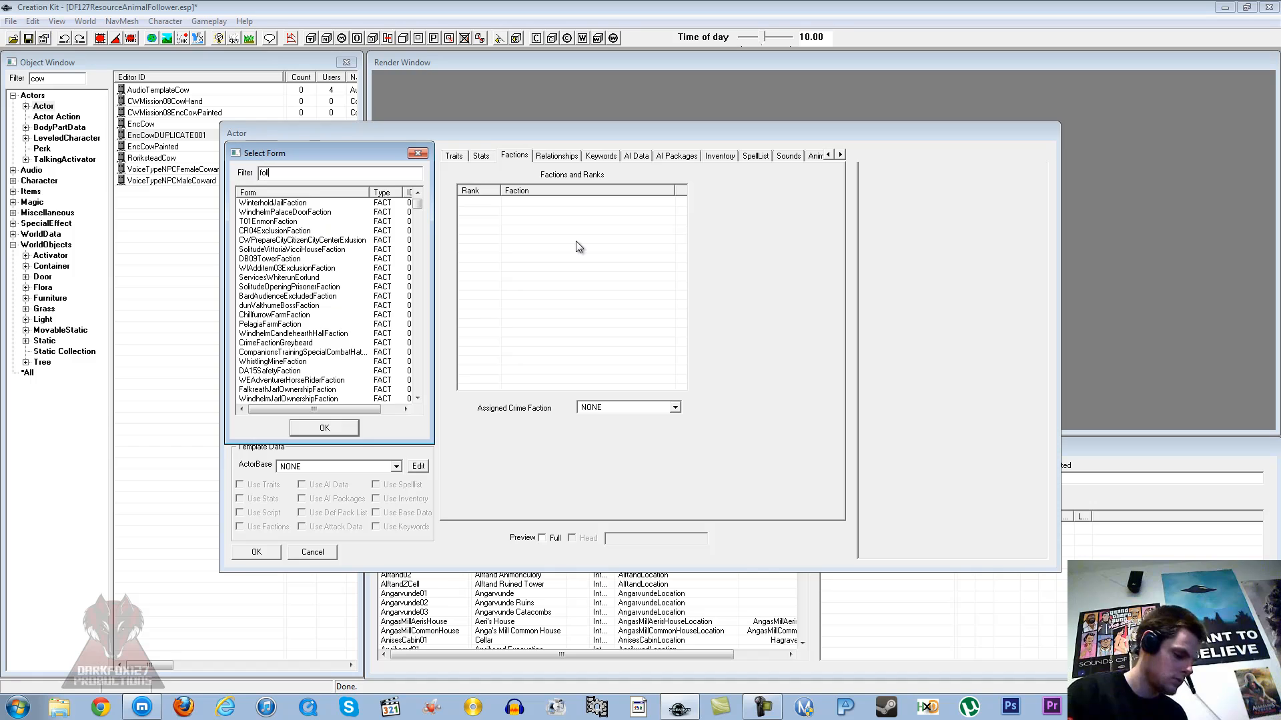
pyautogui.write('er')
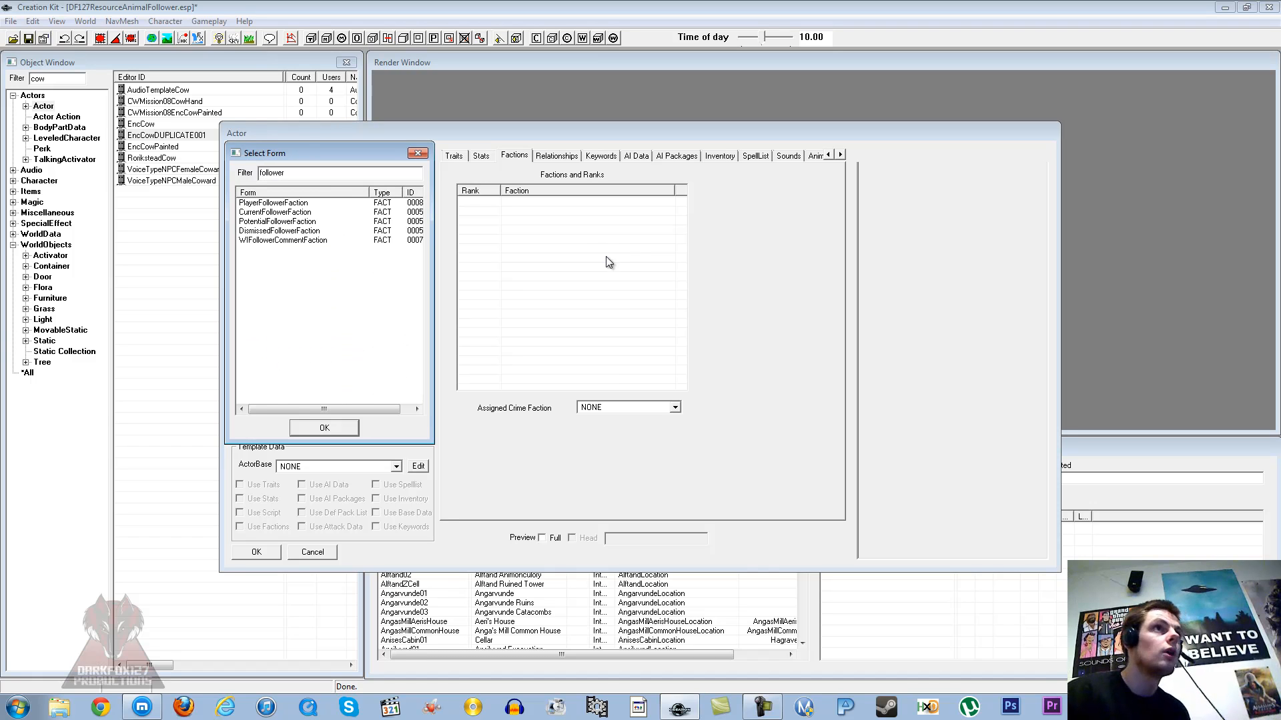
pyautogui.click(266, 212)
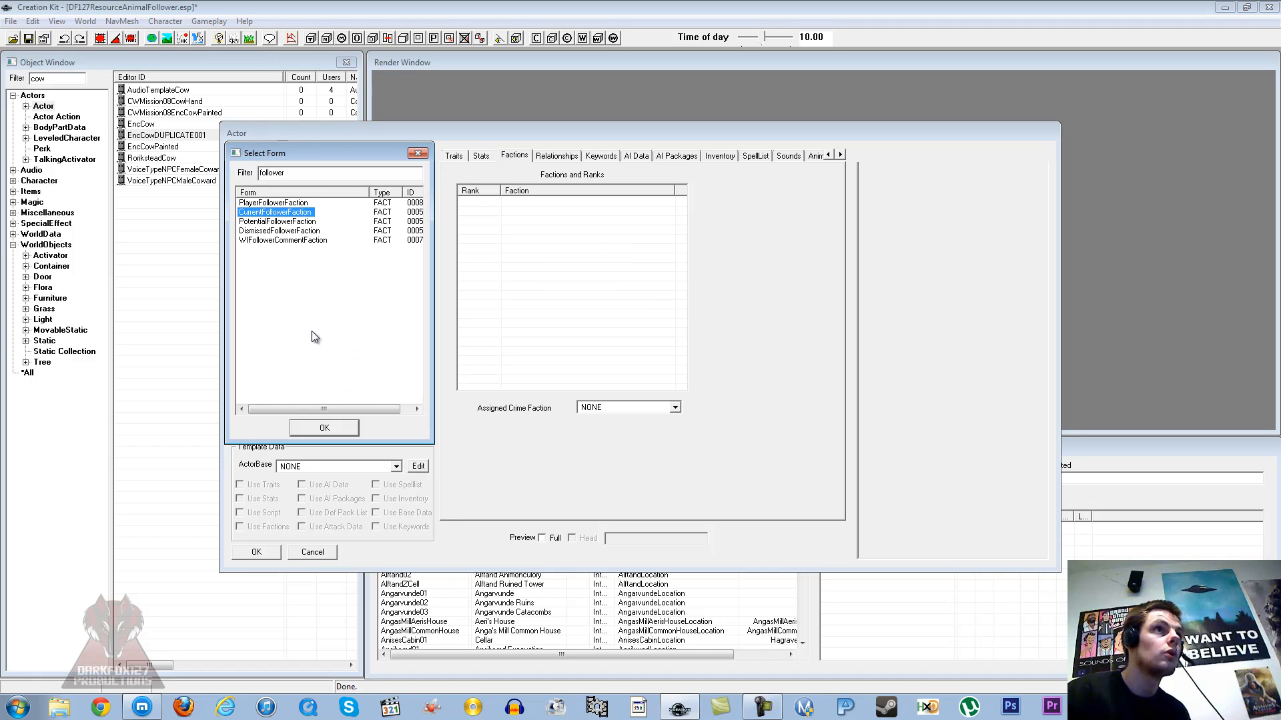
pyautogui.click(324, 427)
# - Add PlayerPotentialAnimalFaction to the DFCow actor, filtering the factions by "potenti"
pyautogui.rightClick(541, 279)
pyautogui.click(614, 314)
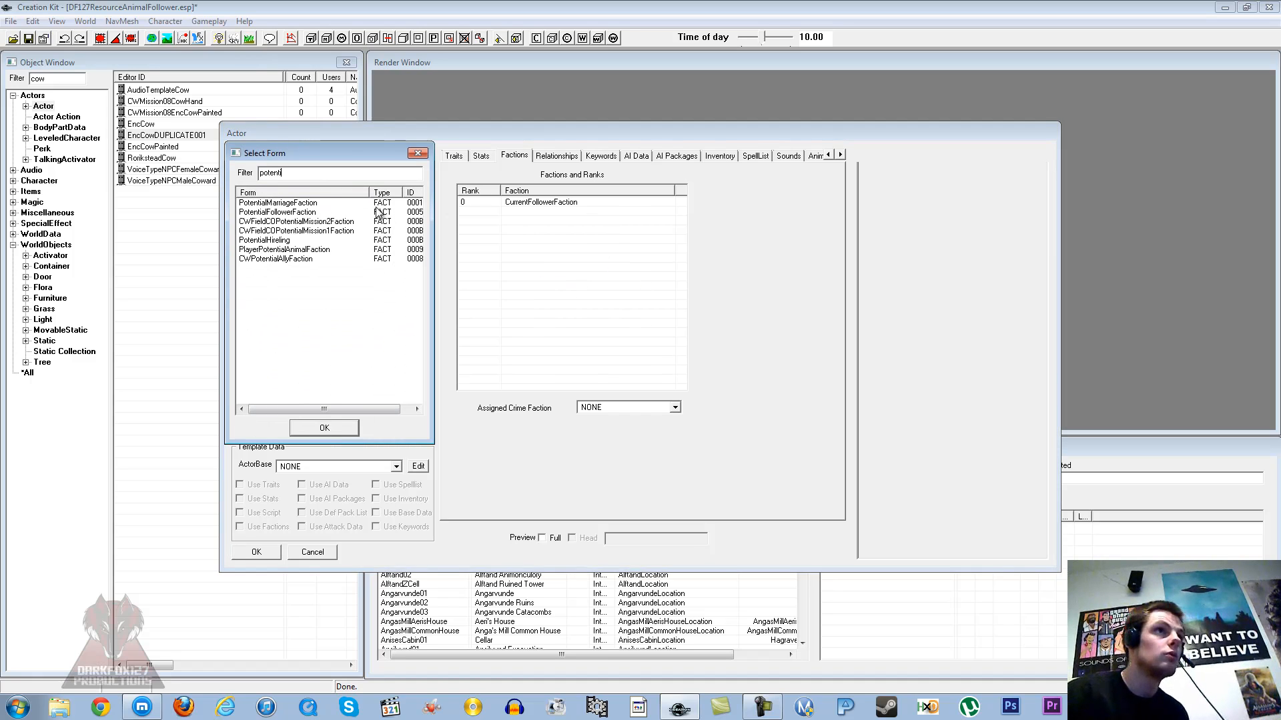
pyautogui.click(287, 220)
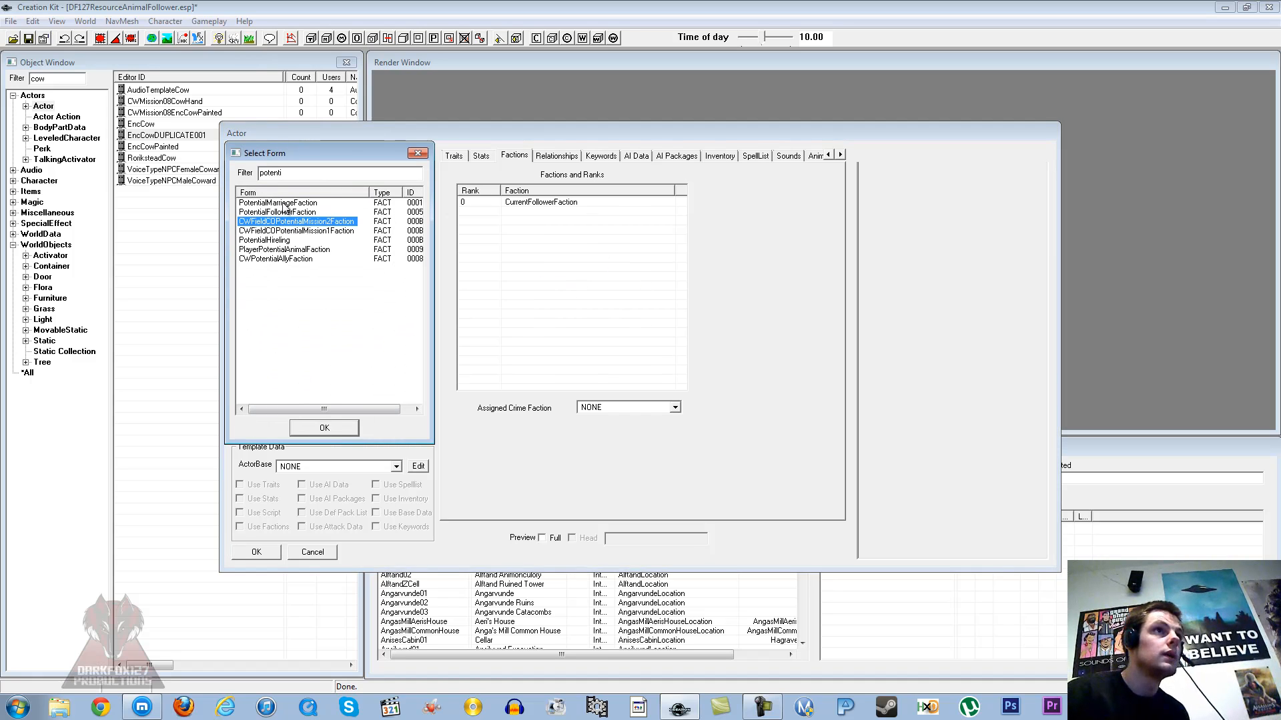
pyautogui.click(286, 250)
pyautogui.click(324, 427)
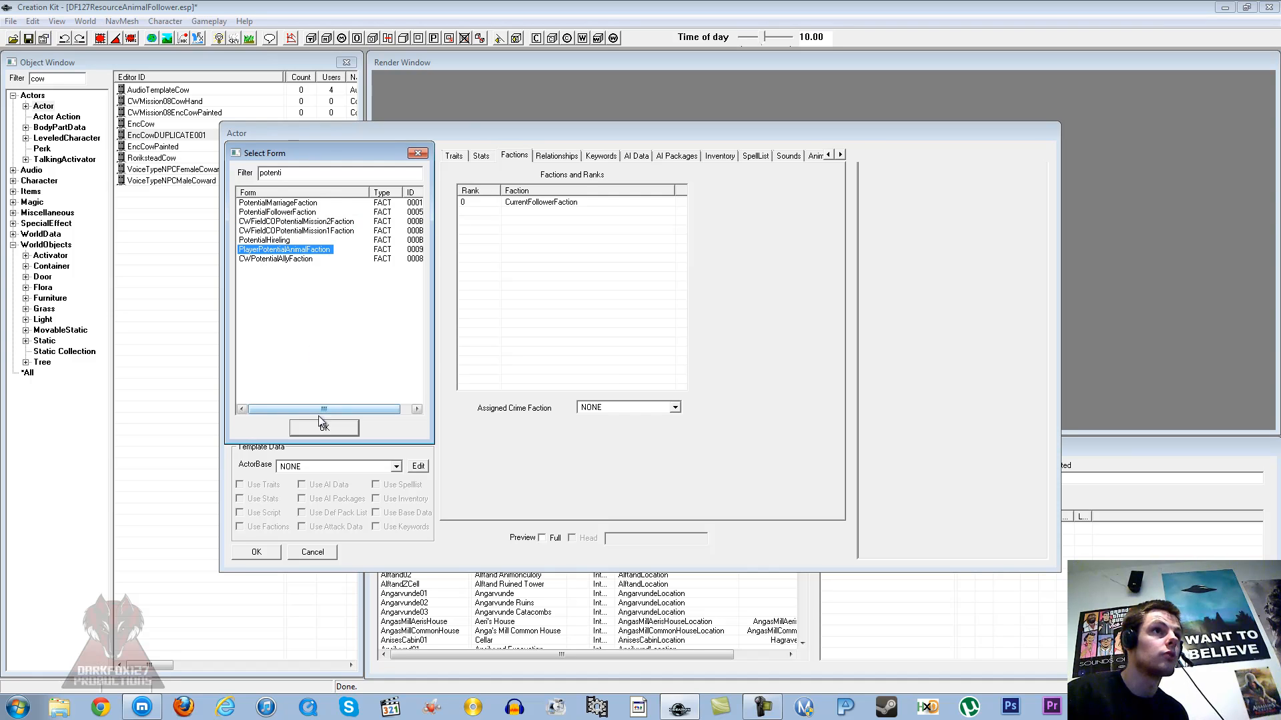
# - Set the actor's rank in CurrentFollowerFaction to -1
pyautogui.click(530, 203)
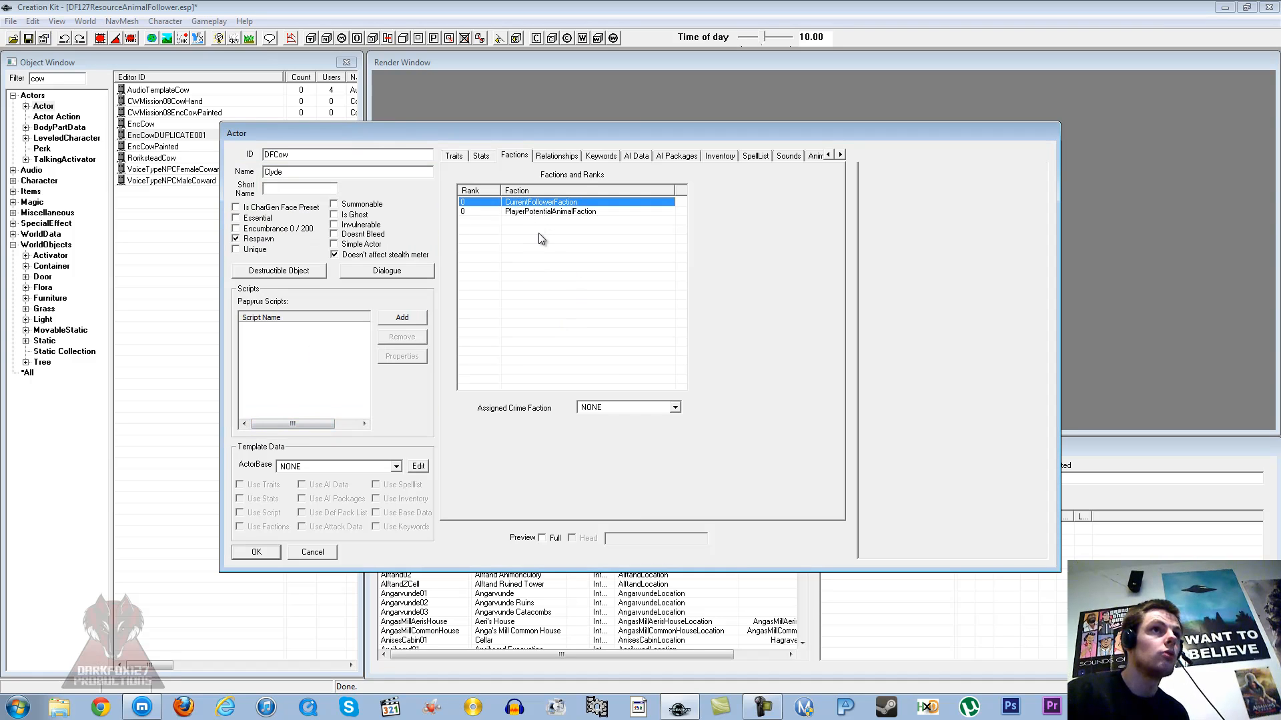
pyautogui.write('-1')
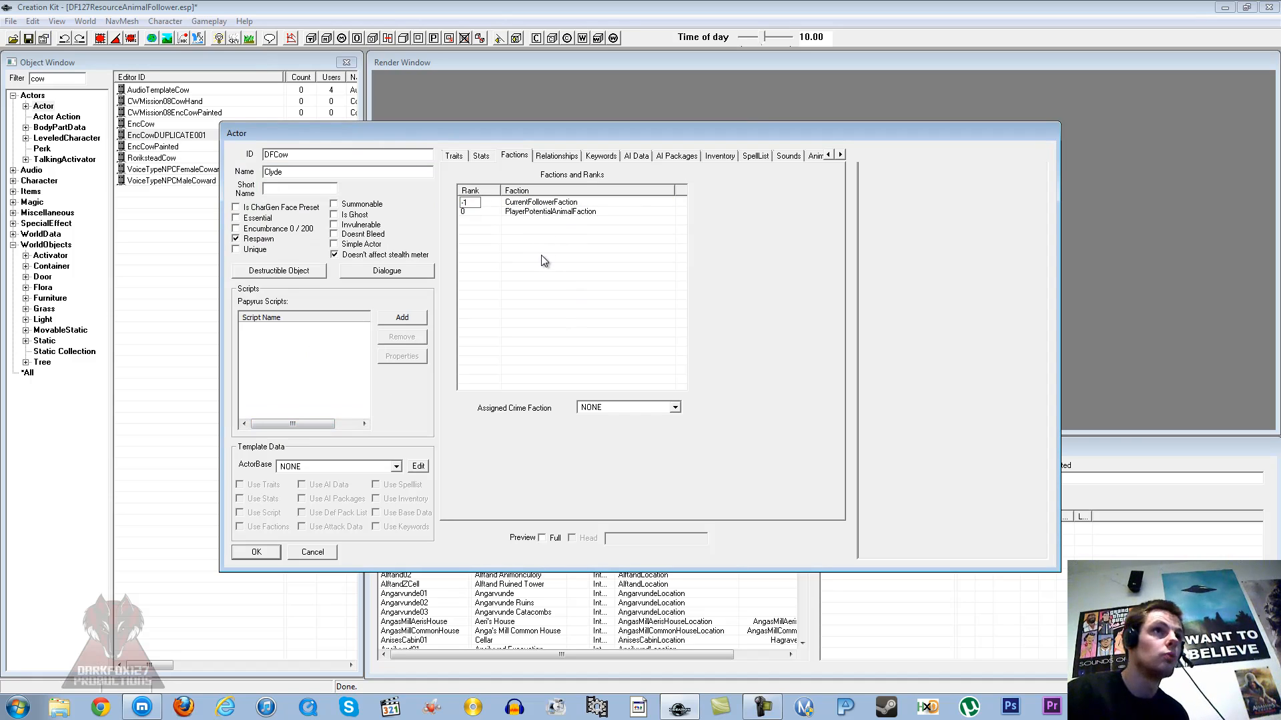
pyautogui.press('Return')
pyautogui.click(518, 212)
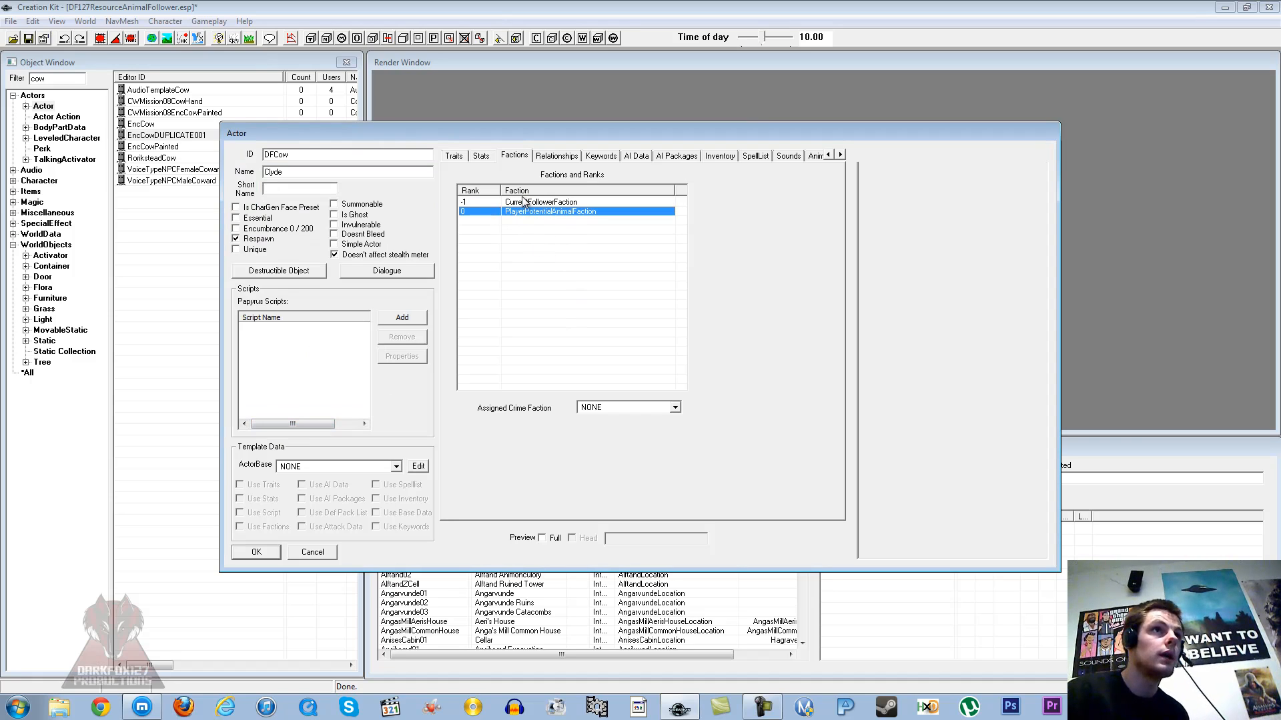
pyautogui.click(522, 191)
pyautogui.click(523, 202)
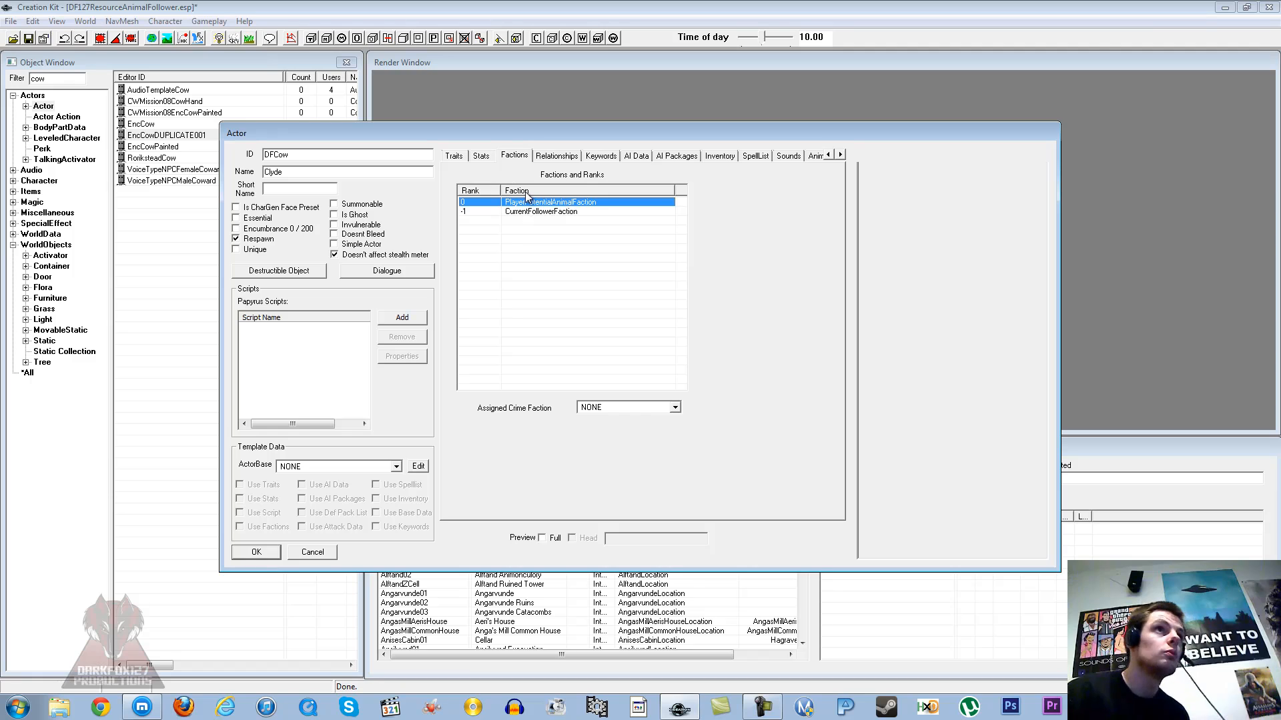
pyautogui.click(522, 191)
pyautogui.click(524, 202)
pyautogui.click(525, 205)
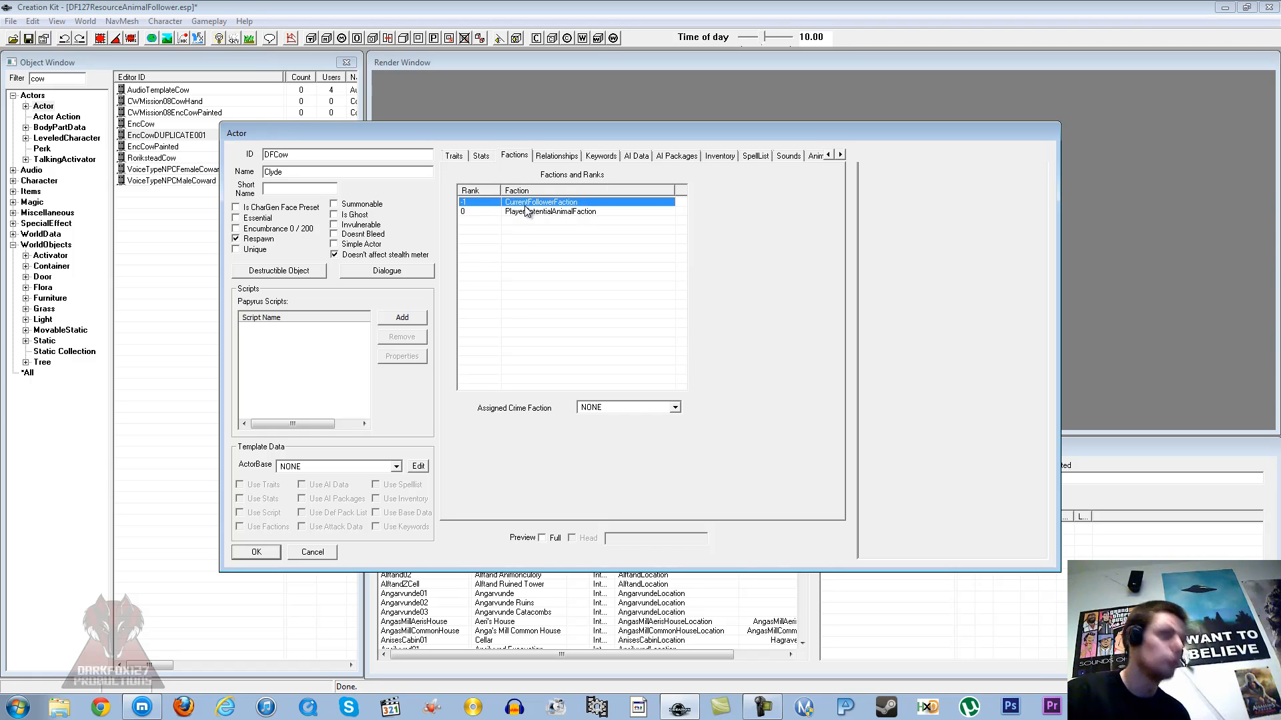
pyautogui.click(512, 231)
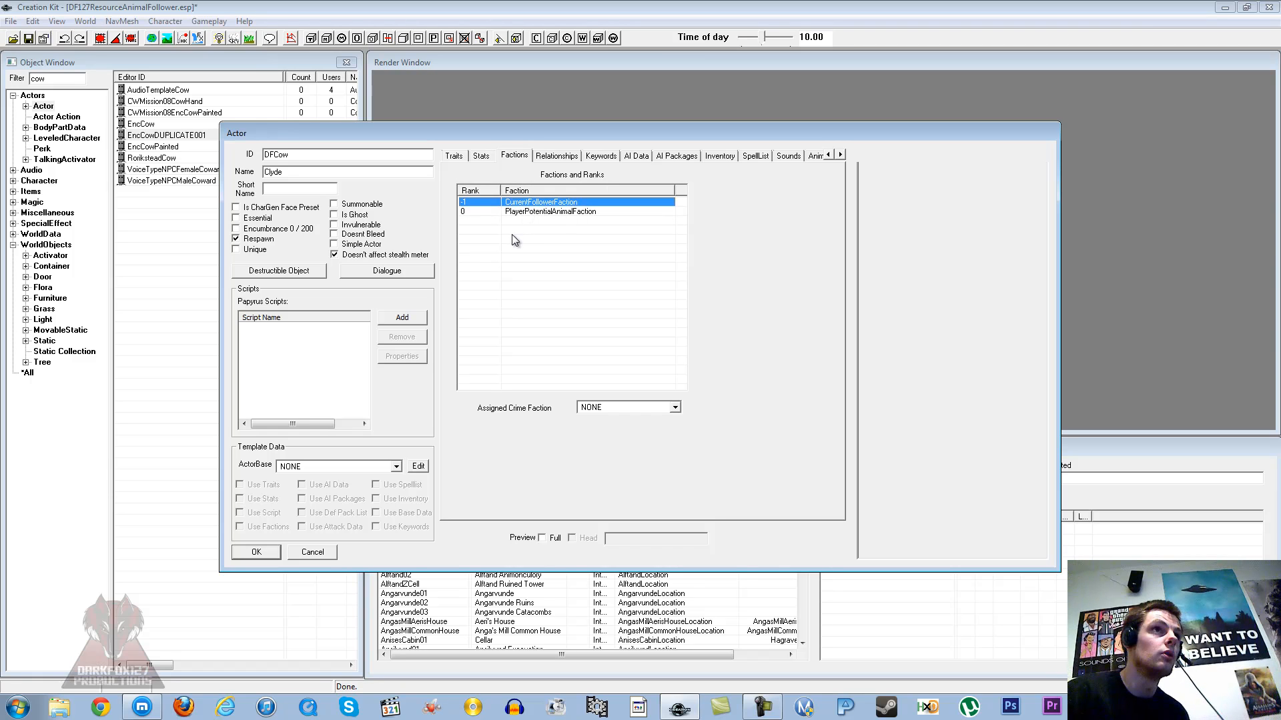
# - In the DFCow actor's AI data, set Assistance to Helps Friends and Allies and Confidence to Foolhardy
pyautogui.click(549, 157)
pyautogui.click(609, 160)
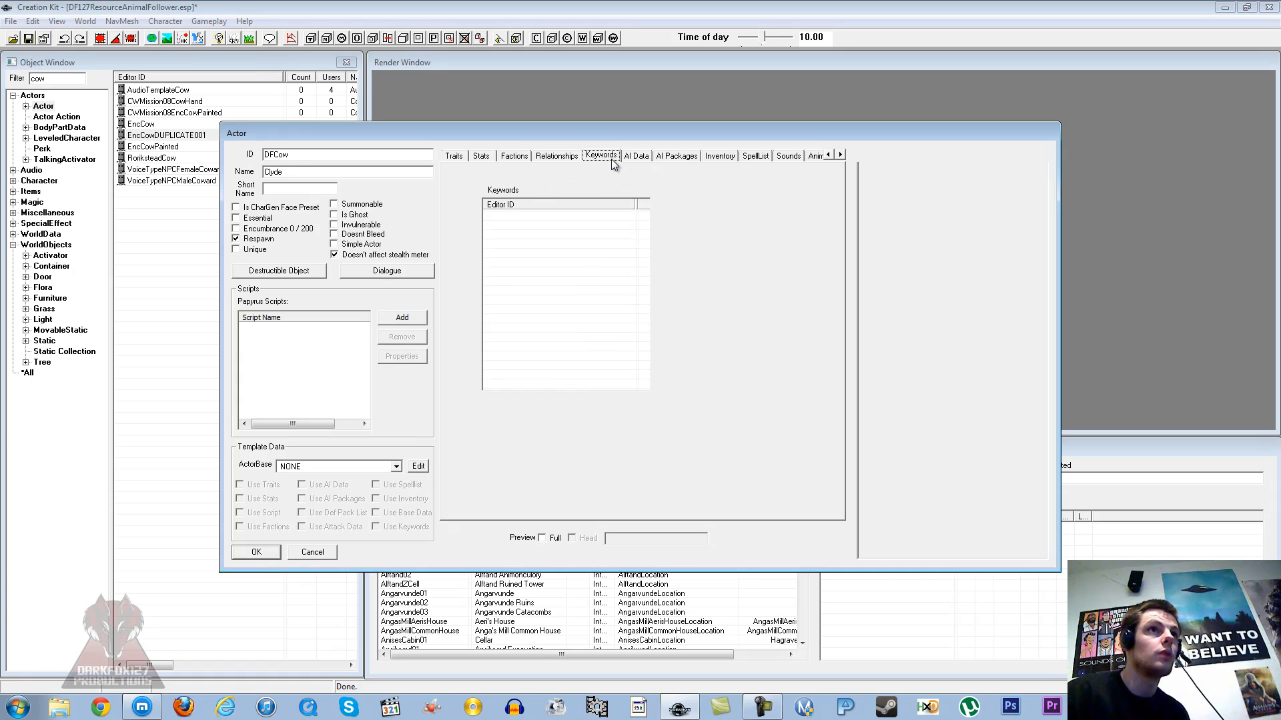
pyautogui.click(635, 158)
pyautogui.click(545, 198)
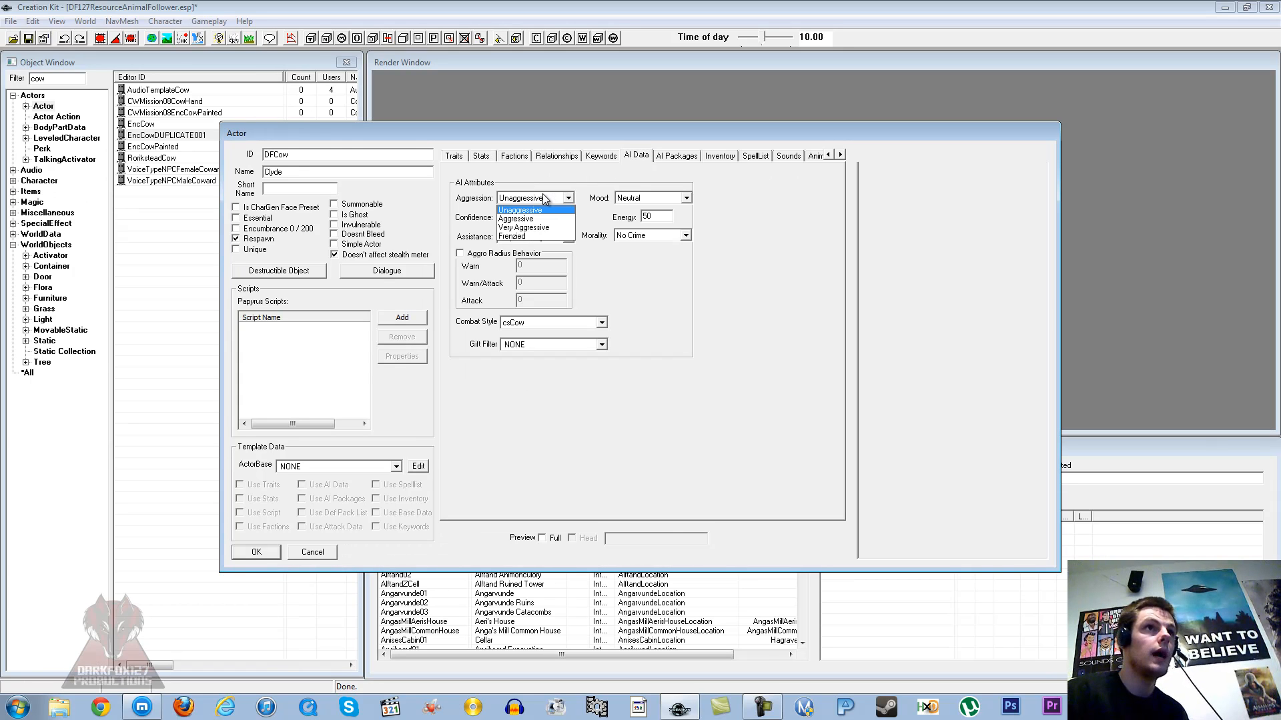
pyautogui.click(546, 199)
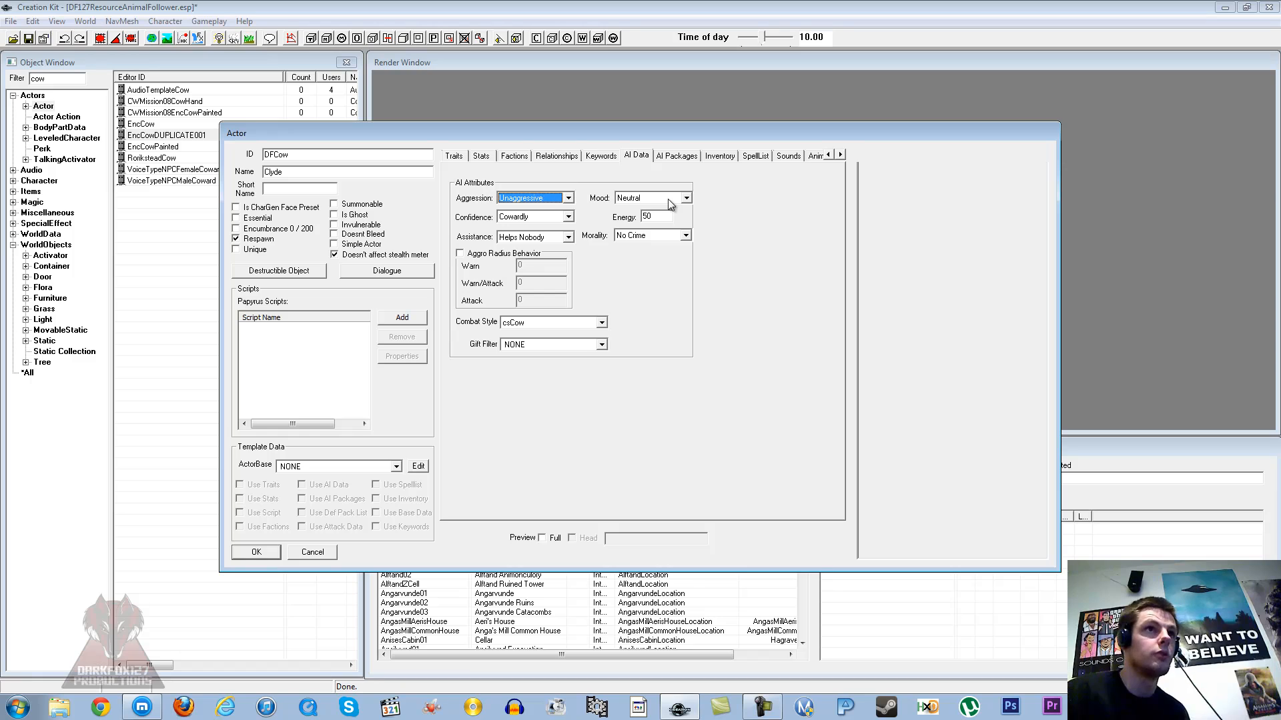
pyautogui.click(547, 239)
pyautogui.click(538, 258)
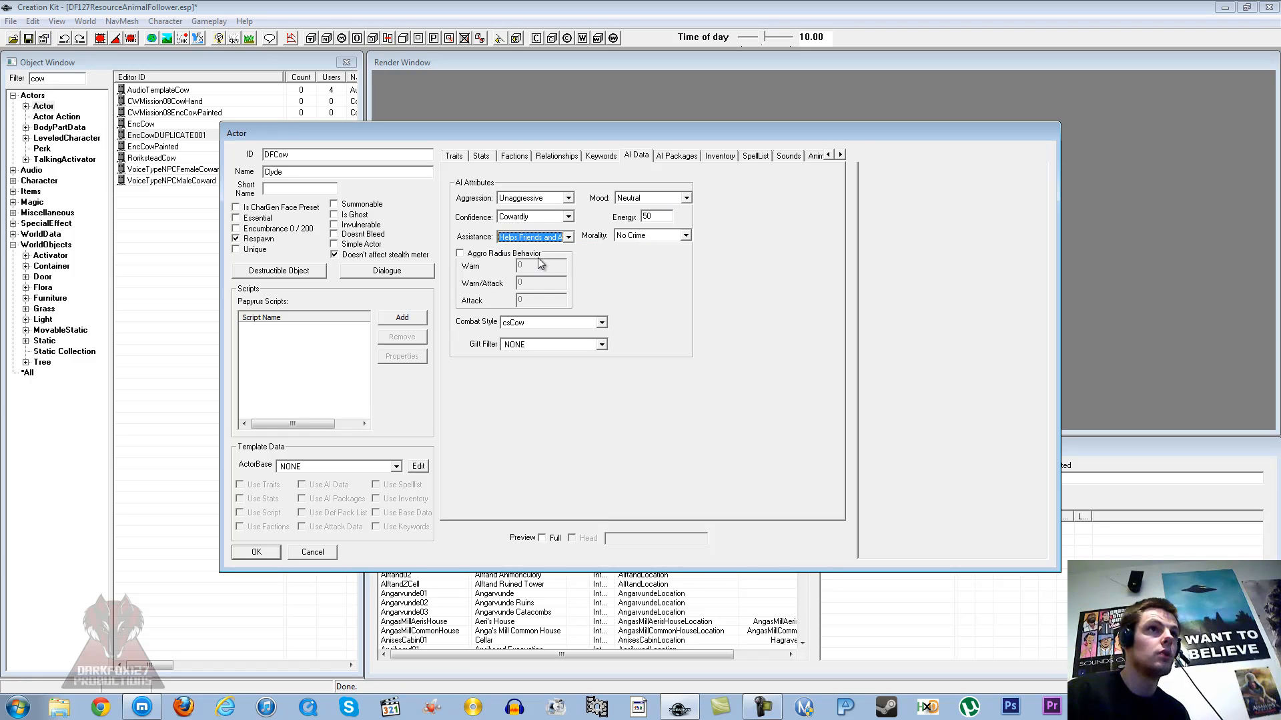
pyautogui.click(536, 220)
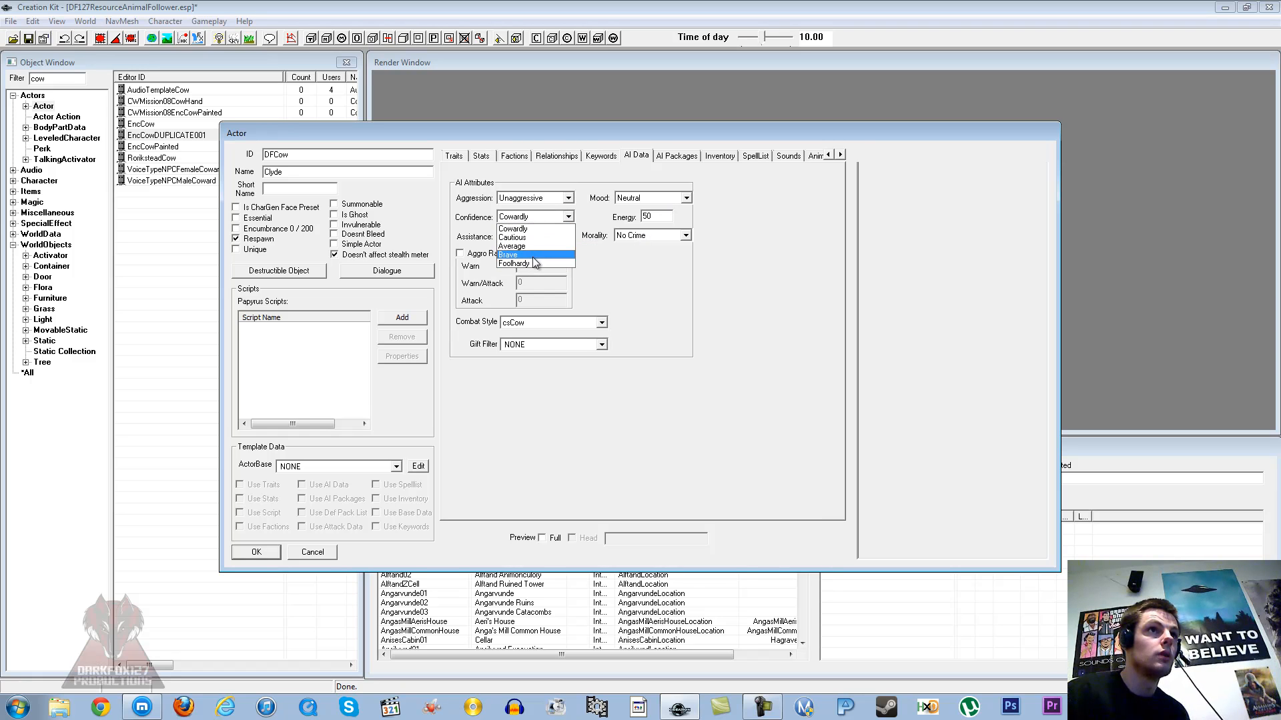
pyautogui.click(524, 264)
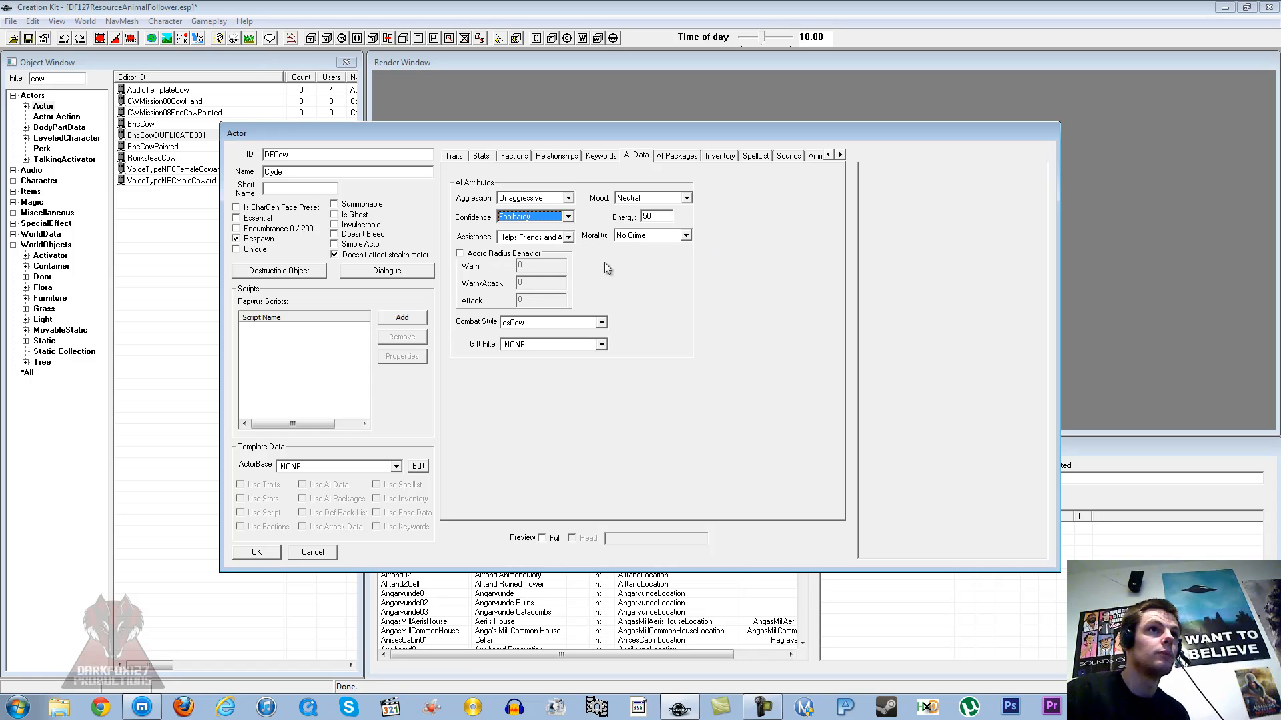
# - Remove the EncCowSandbox package from the DFCow actor's AI package list
pyautogui.click(676, 156)
pyautogui.click(581, 209)
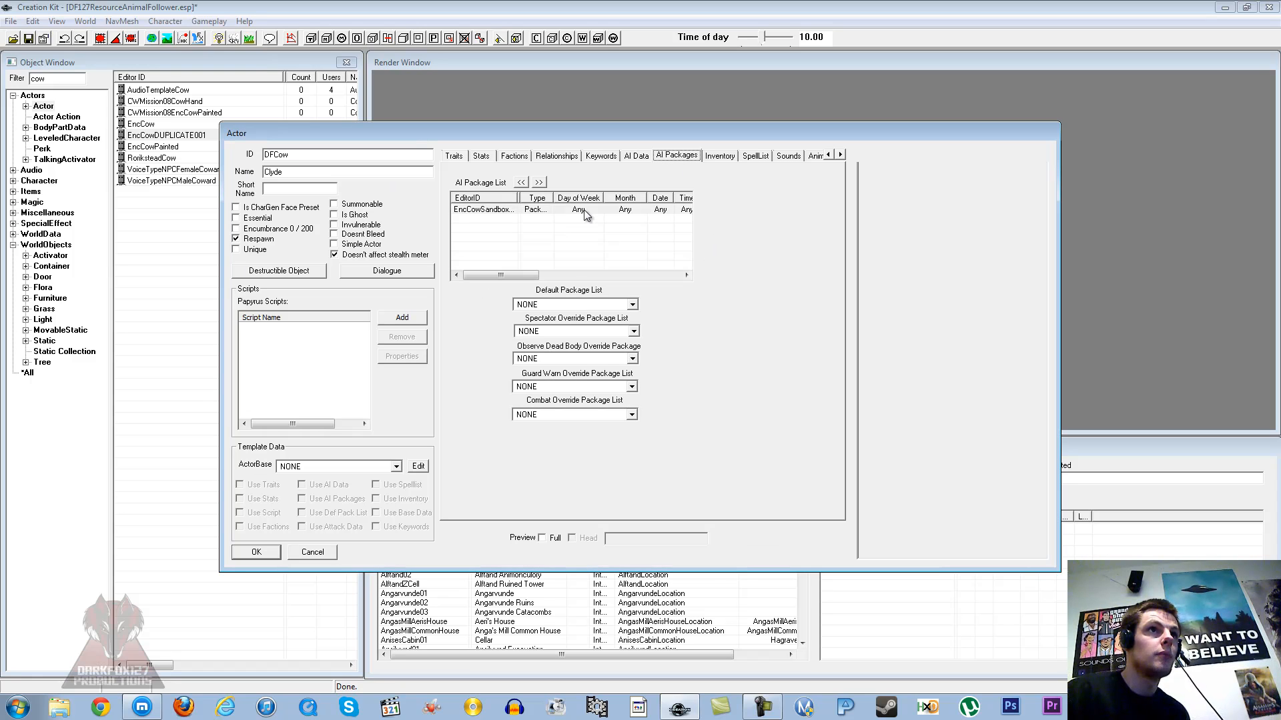
pyautogui.press('Delete')
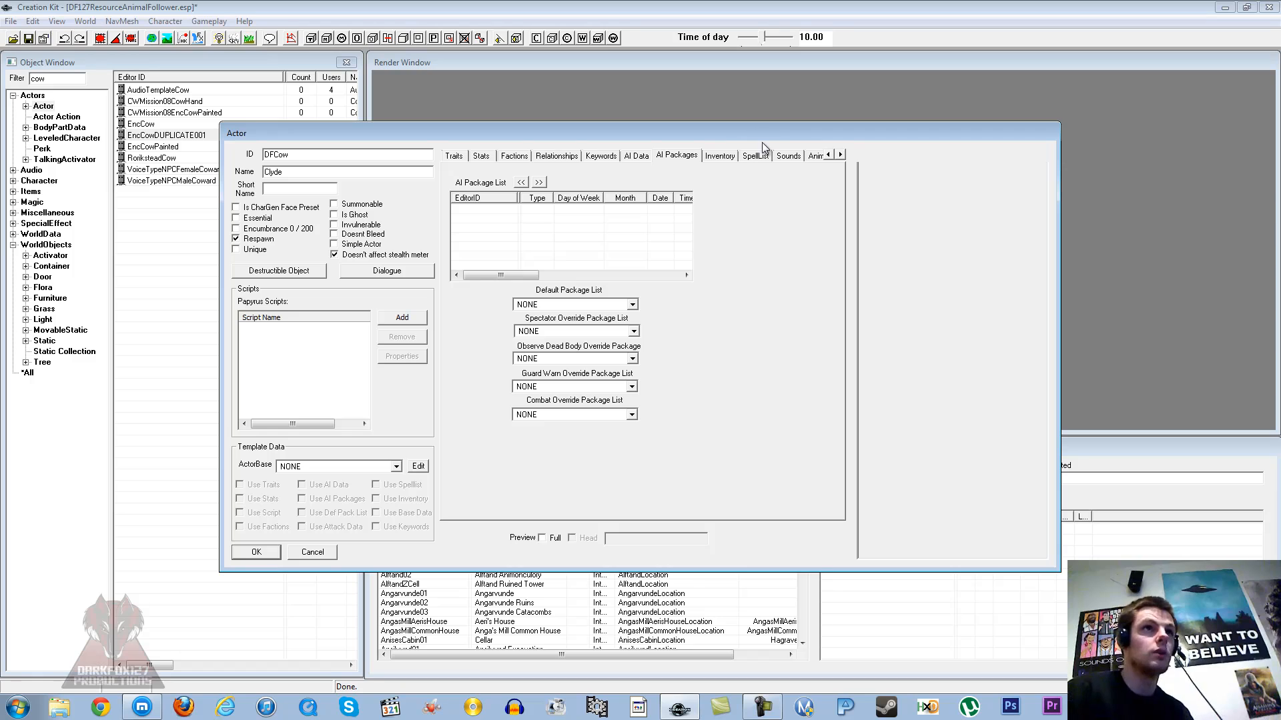
pyautogui.click(720, 157)
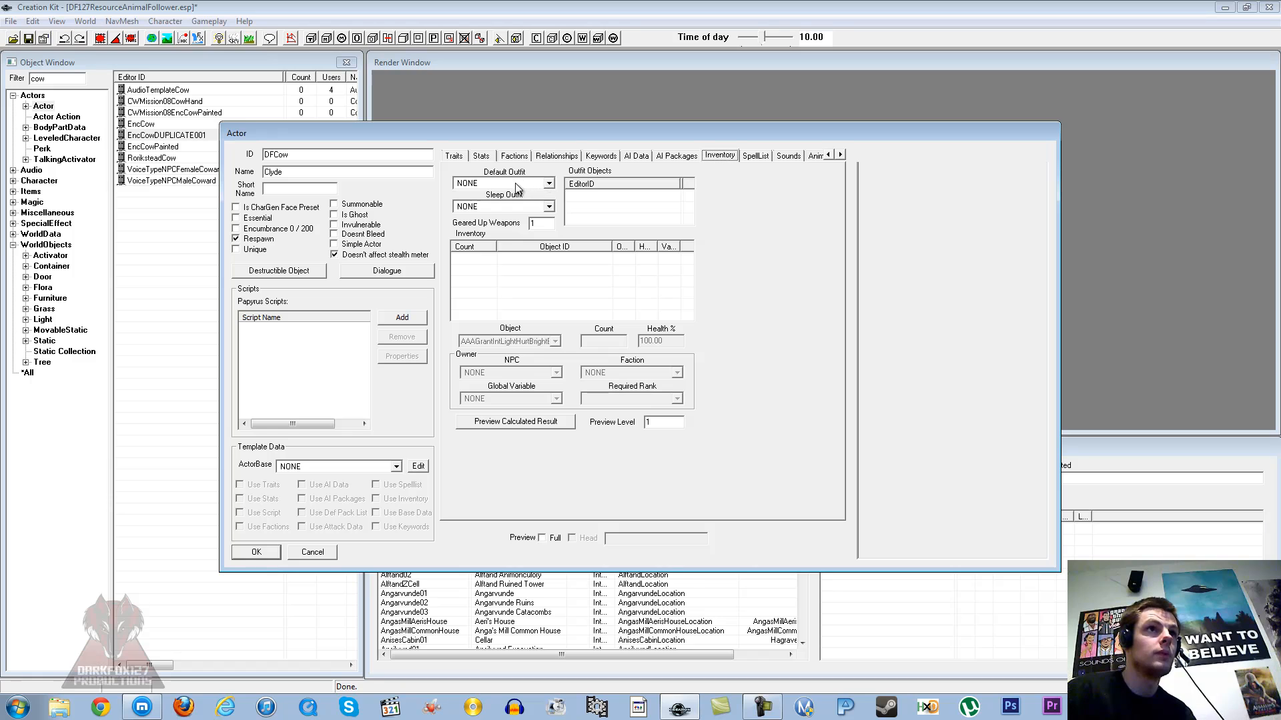
pyautogui.click(754, 157)
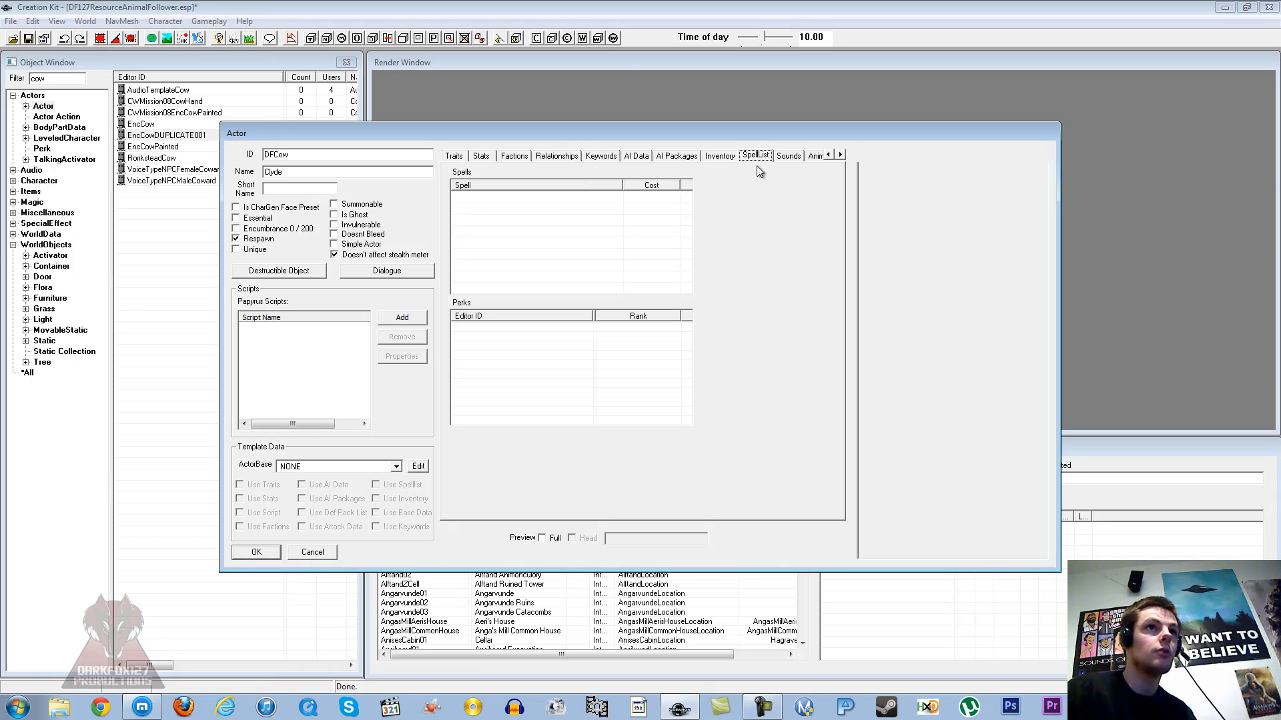
pyautogui.click(840, 154)
pyautogui.click(840, 154)
pyautogui.click(840, 154)
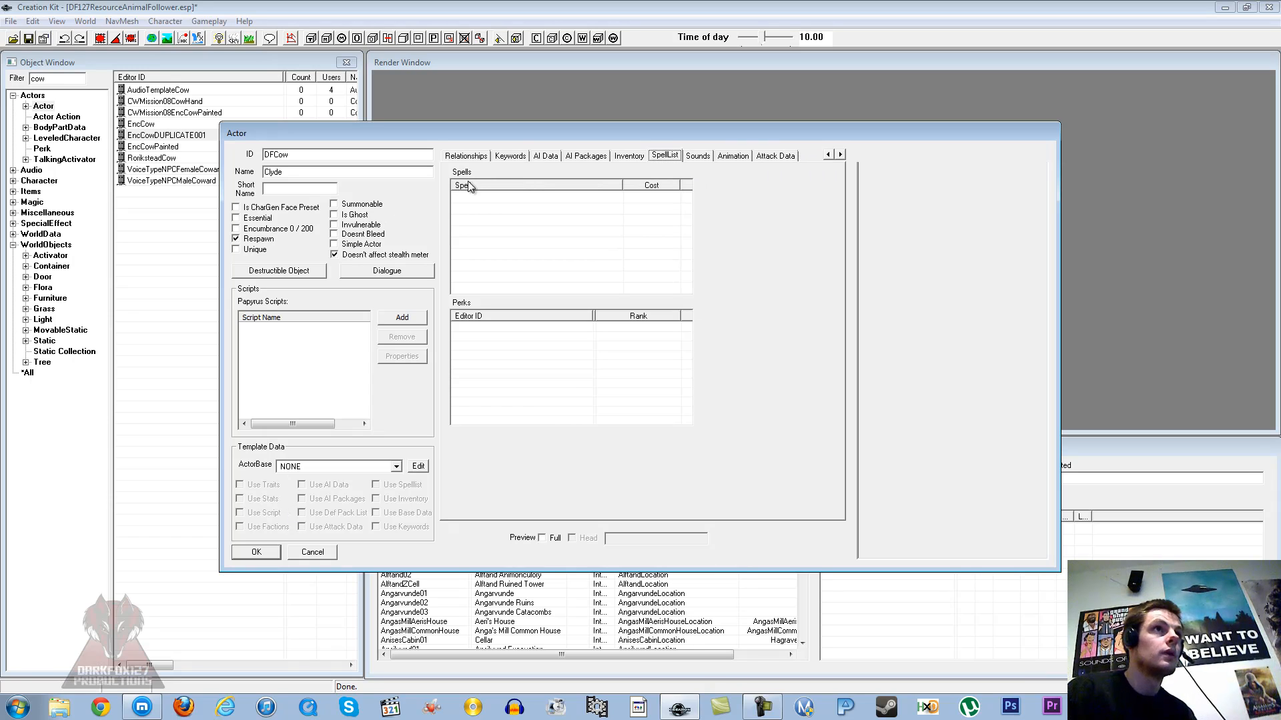
# - Make the actor Essential and Unique, turn off Respawn, and save it under the ID DFCow without creating a new form
pyautogui.click(245, 219)
pyautogui.click(247, 248)
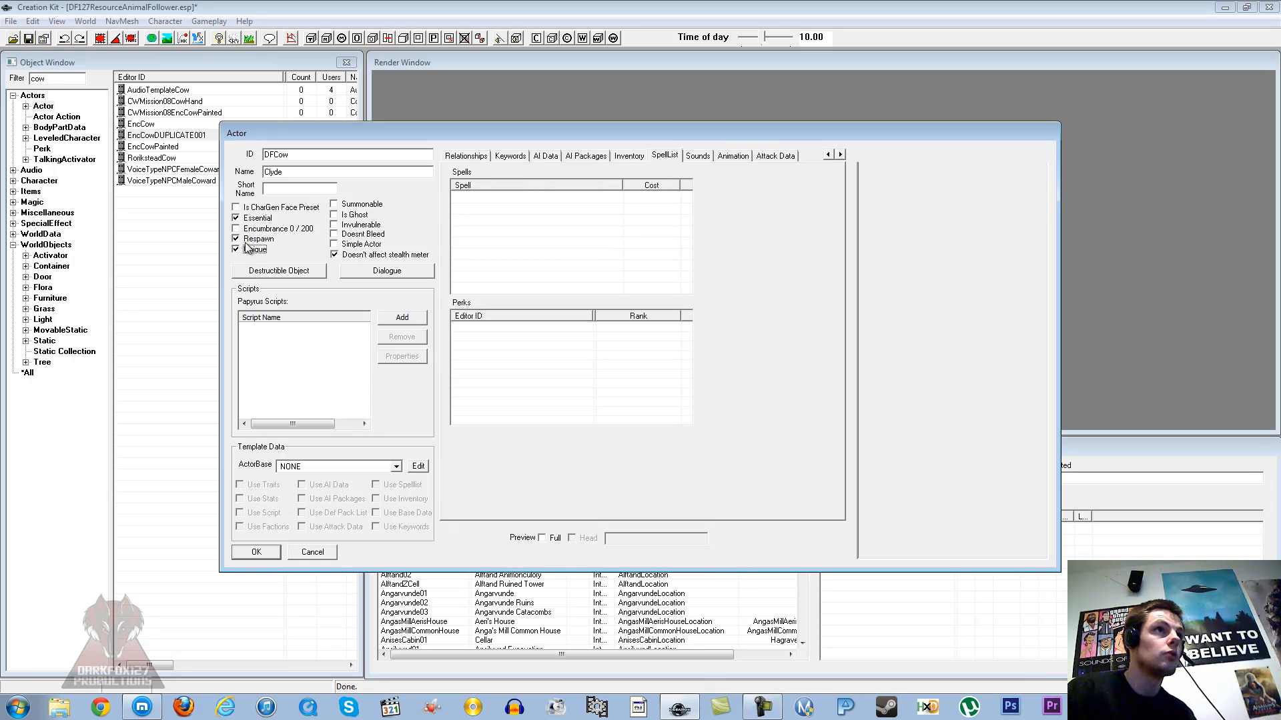
pyautogui.click(248, 238)
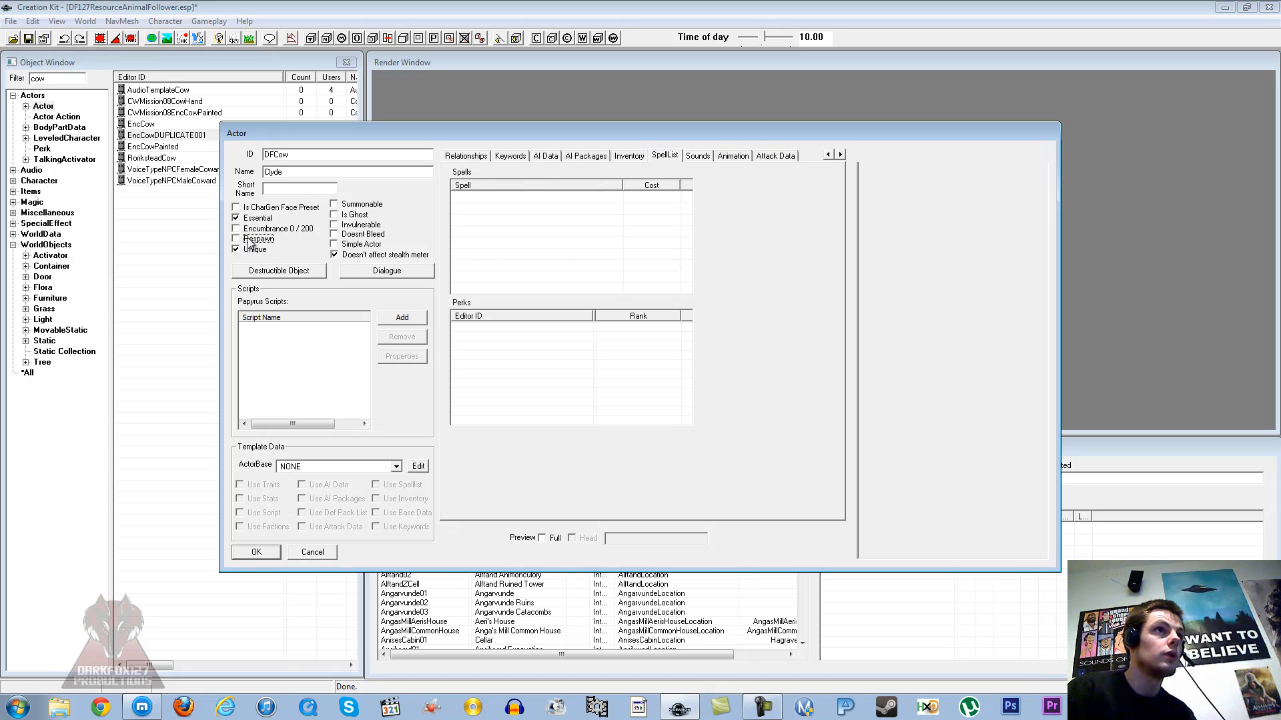
pyautogui.click(263, 555)
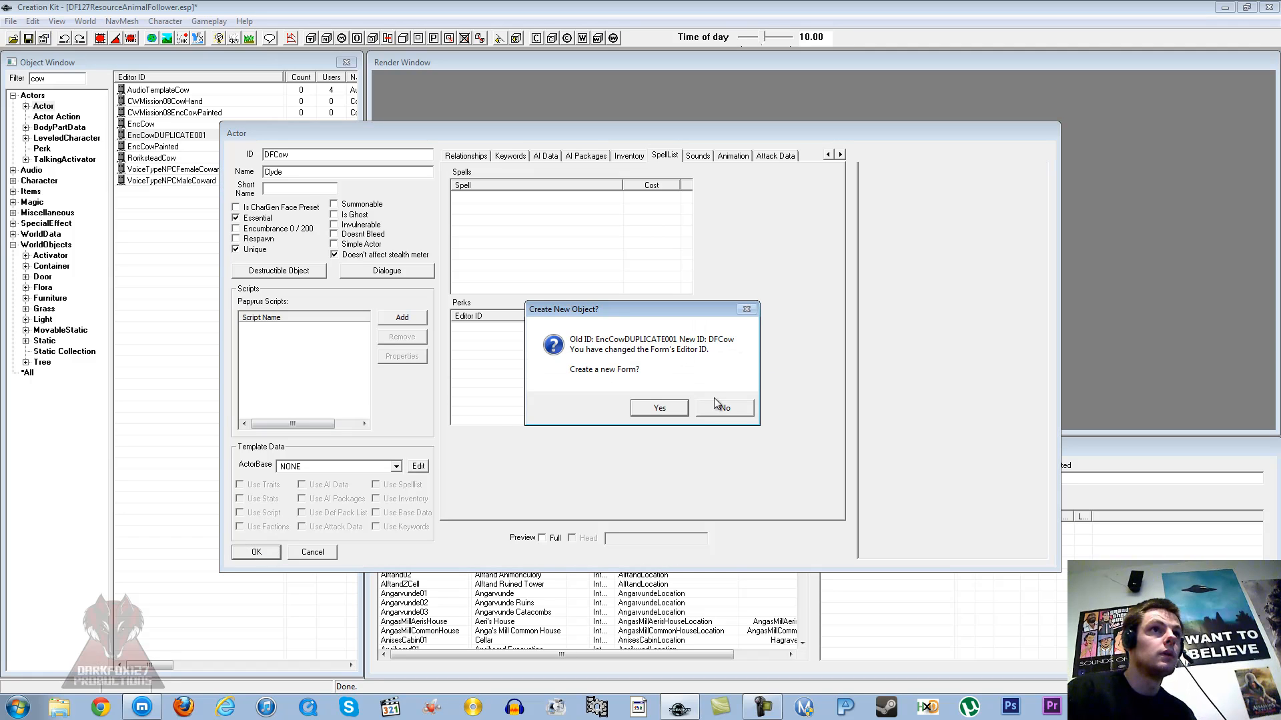
pyautogui.click(717, 408)
pyautogui.click(687, 408)
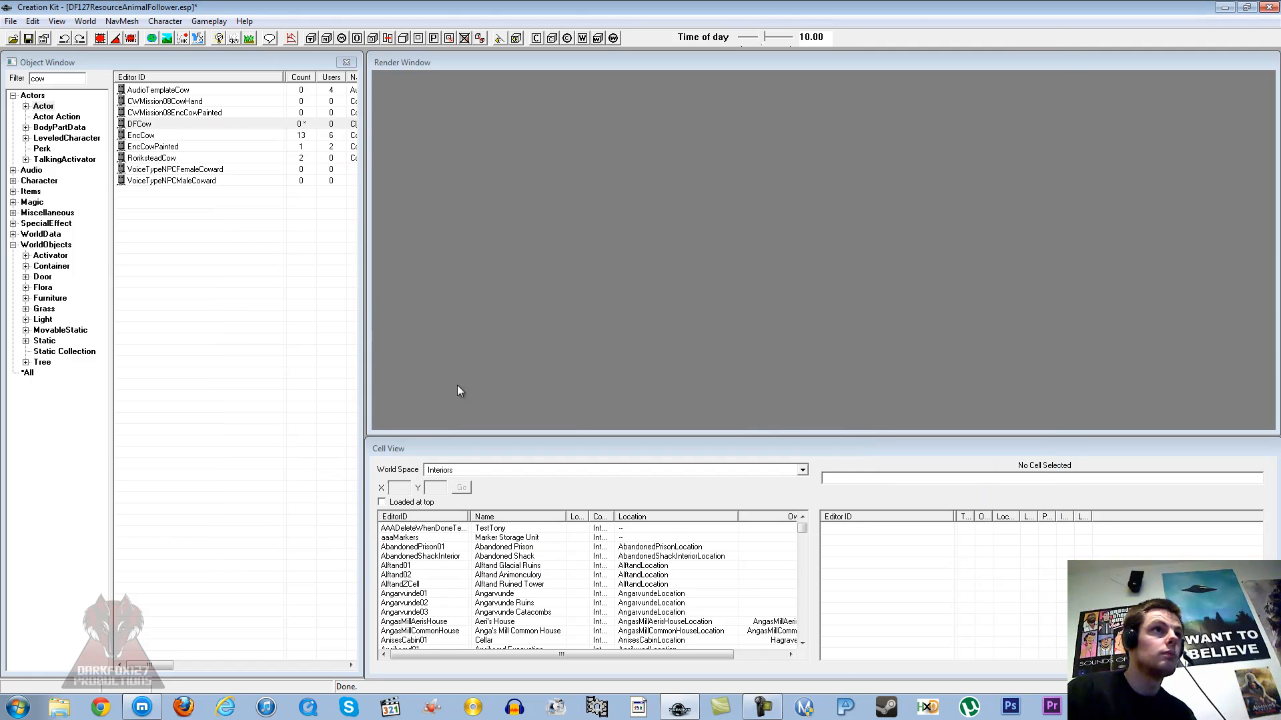
# - Look through the cow entries among the ArmorAddon and Armor objects
pyautogui.click(140, 125)
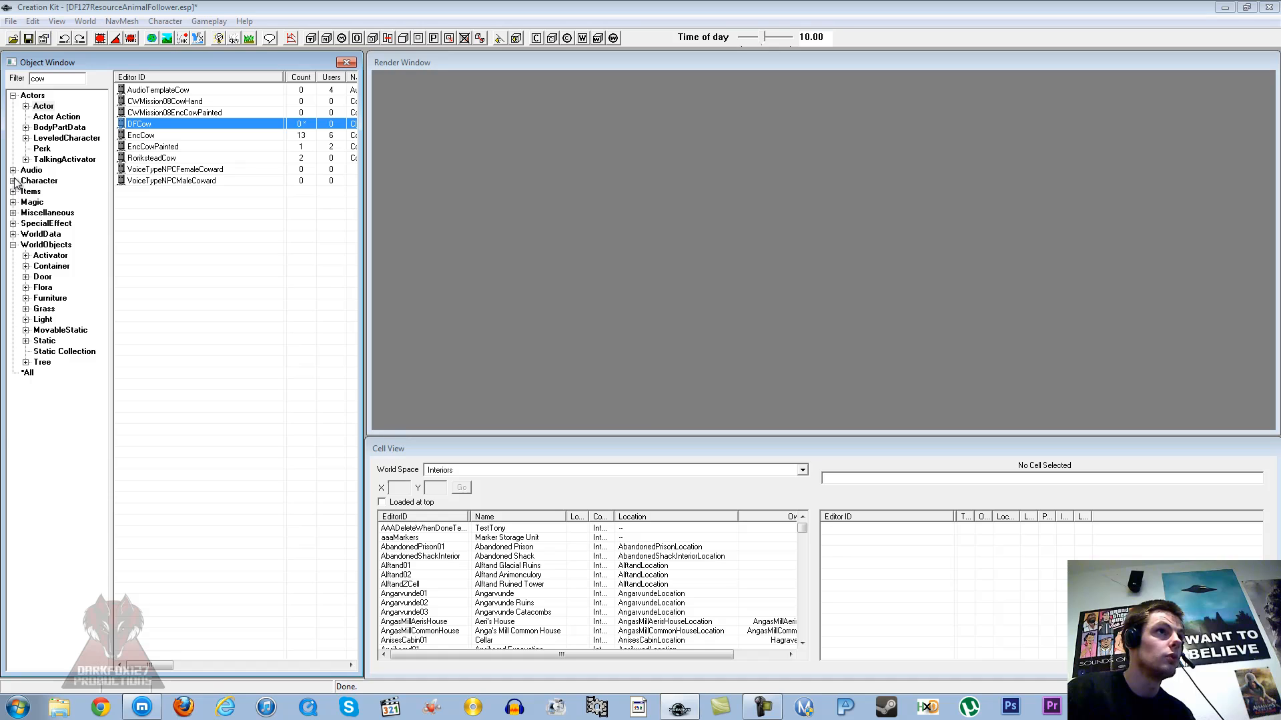
pyautogui.click(13, 181)
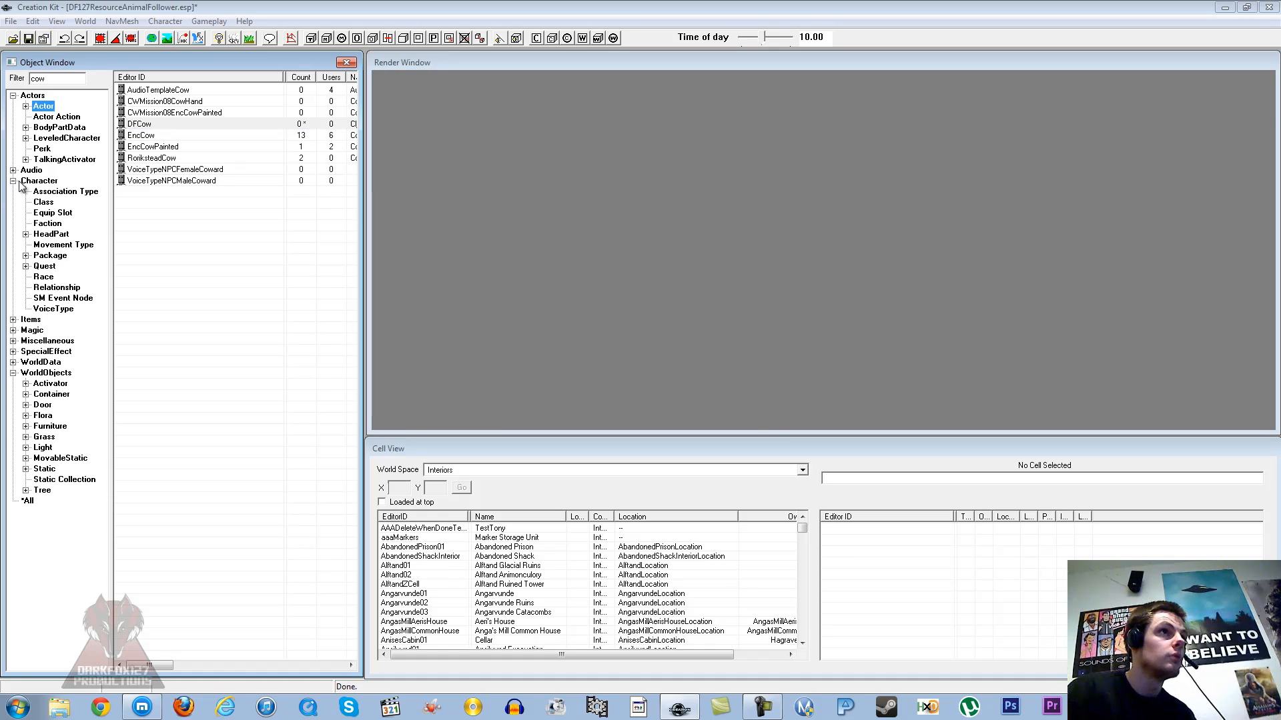
pyautogui.click(13, 96)
pyautogui.click(13, 96)
pyautogui.click(13, 96)
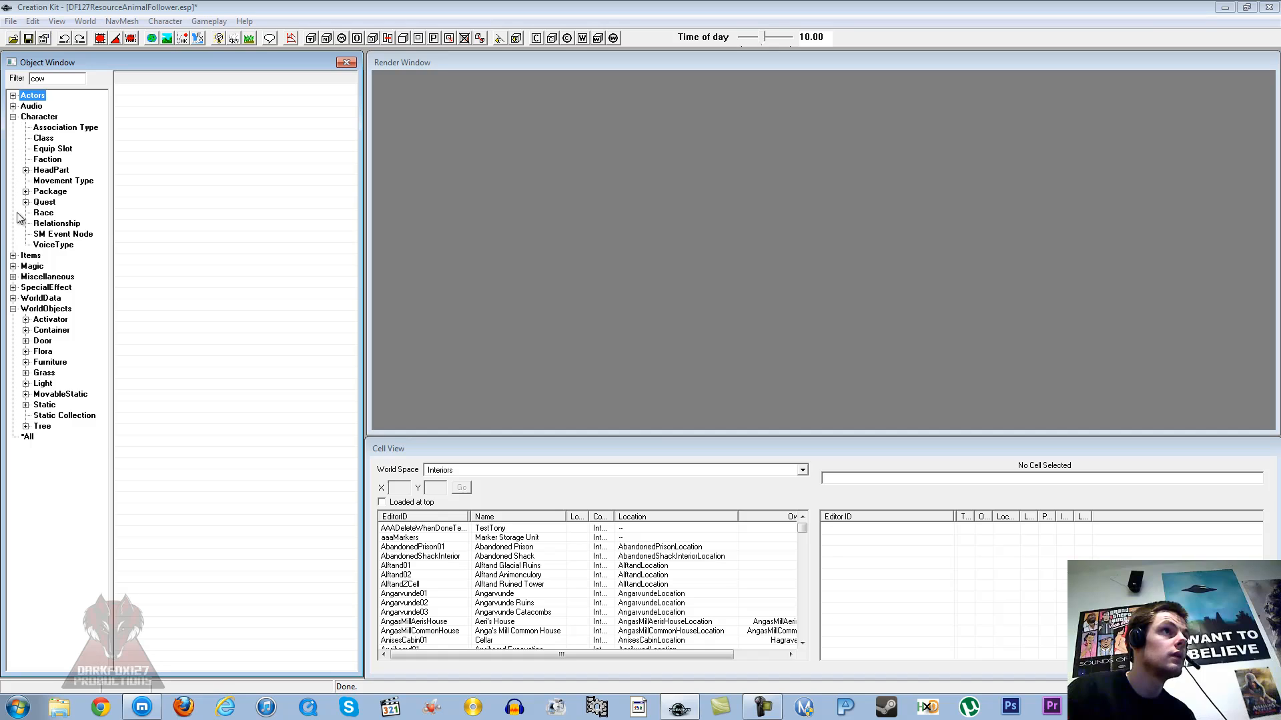
pyautogui.click(14, 257)
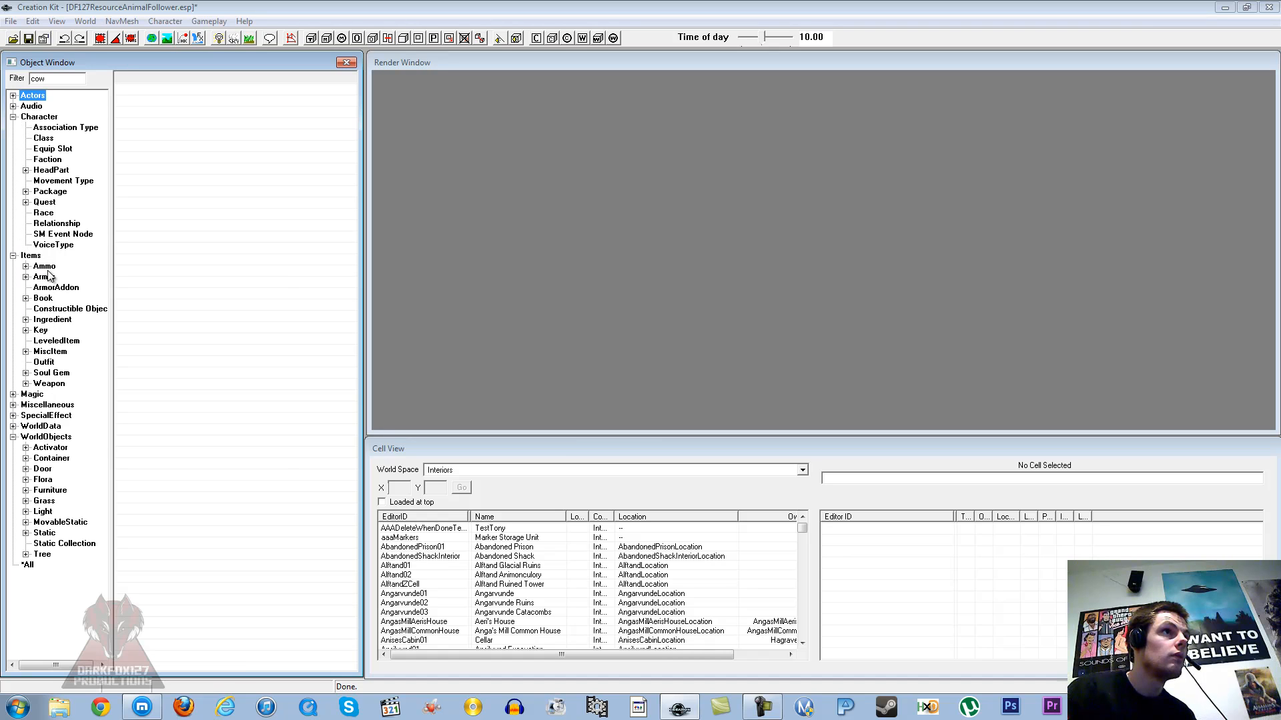
pyautogui.click(54, 286)
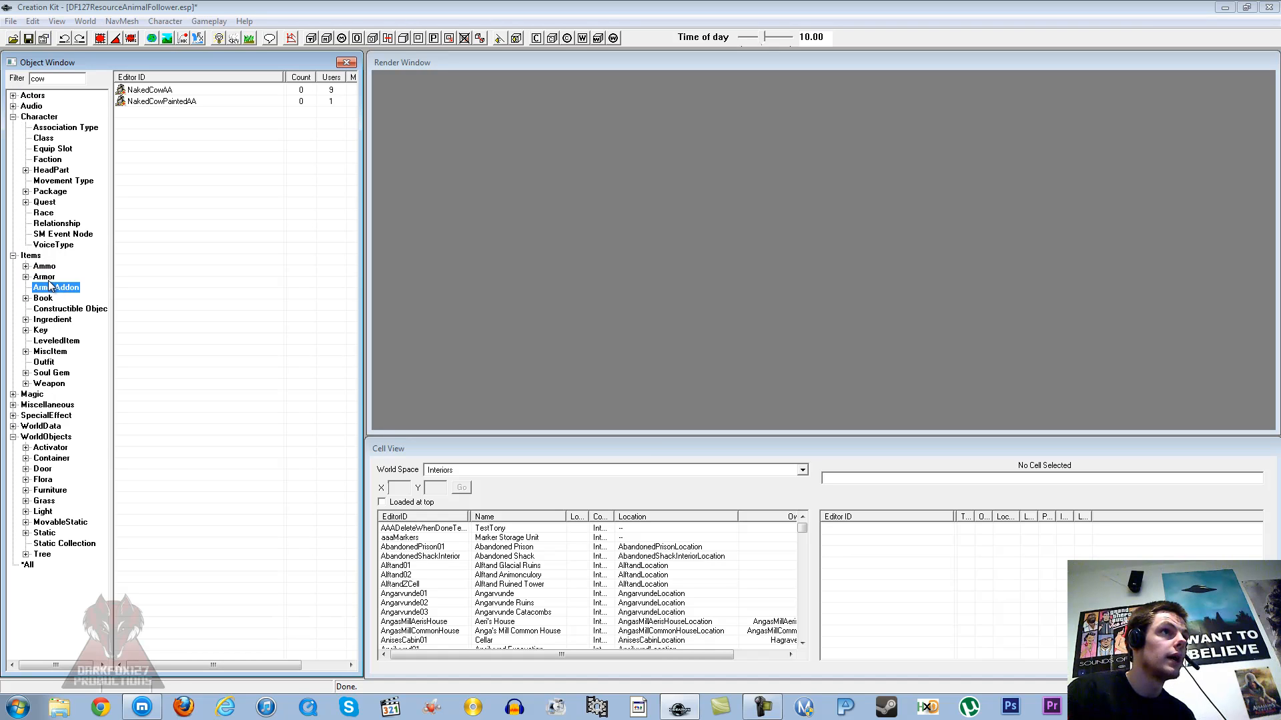
pyautogui.click(45, 277)
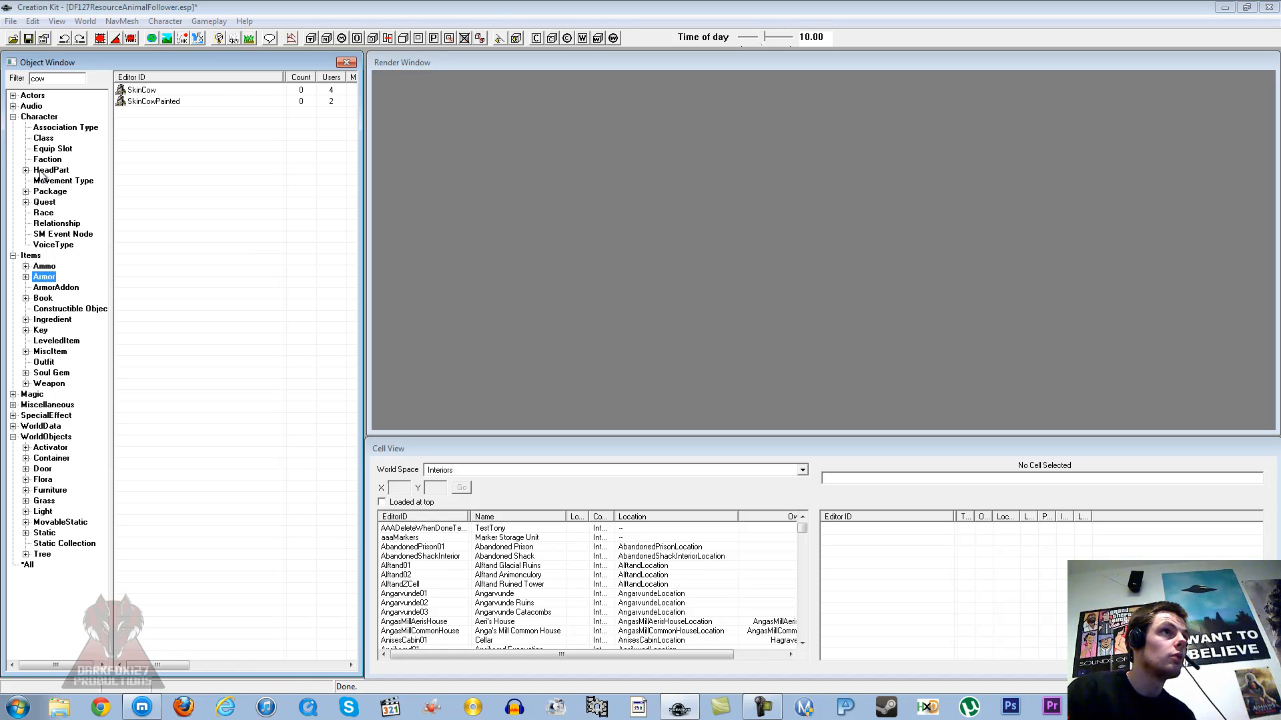
# - Create a new race form from CowRace with the ID DFCowRace, keeping its other data
pyautogui.click(44, 214)
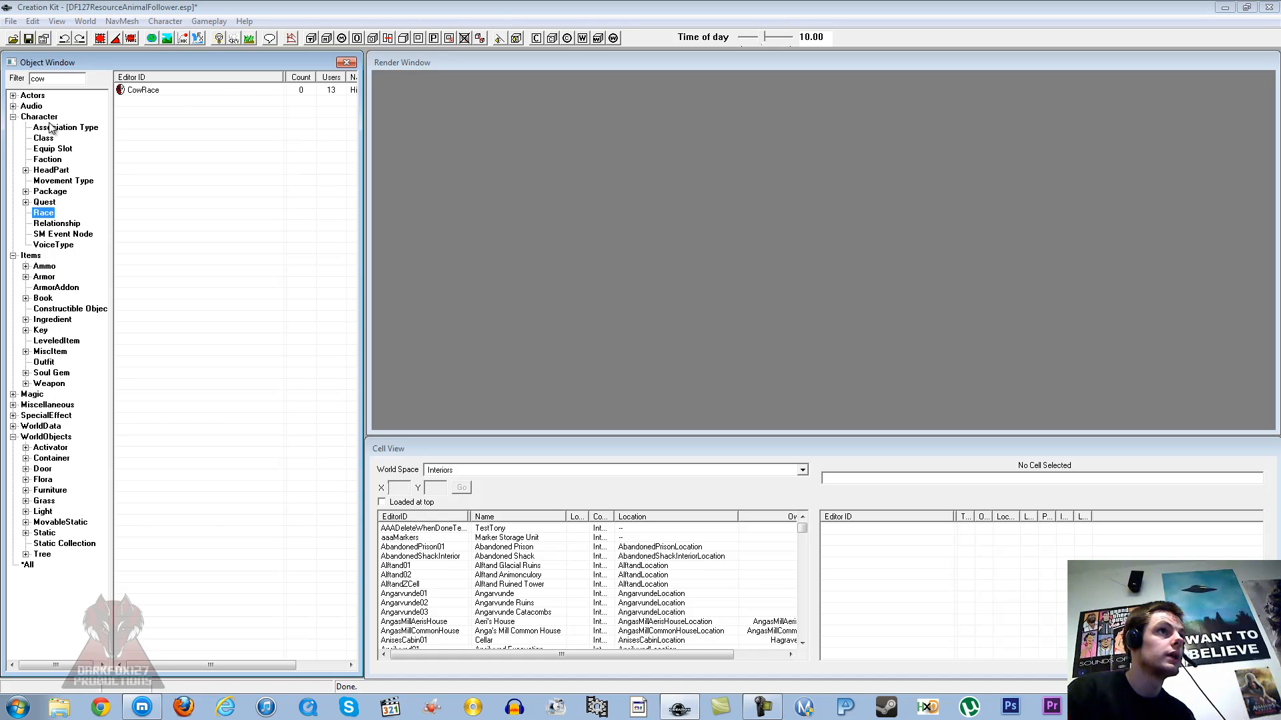
pyautogui.click(65, 82)
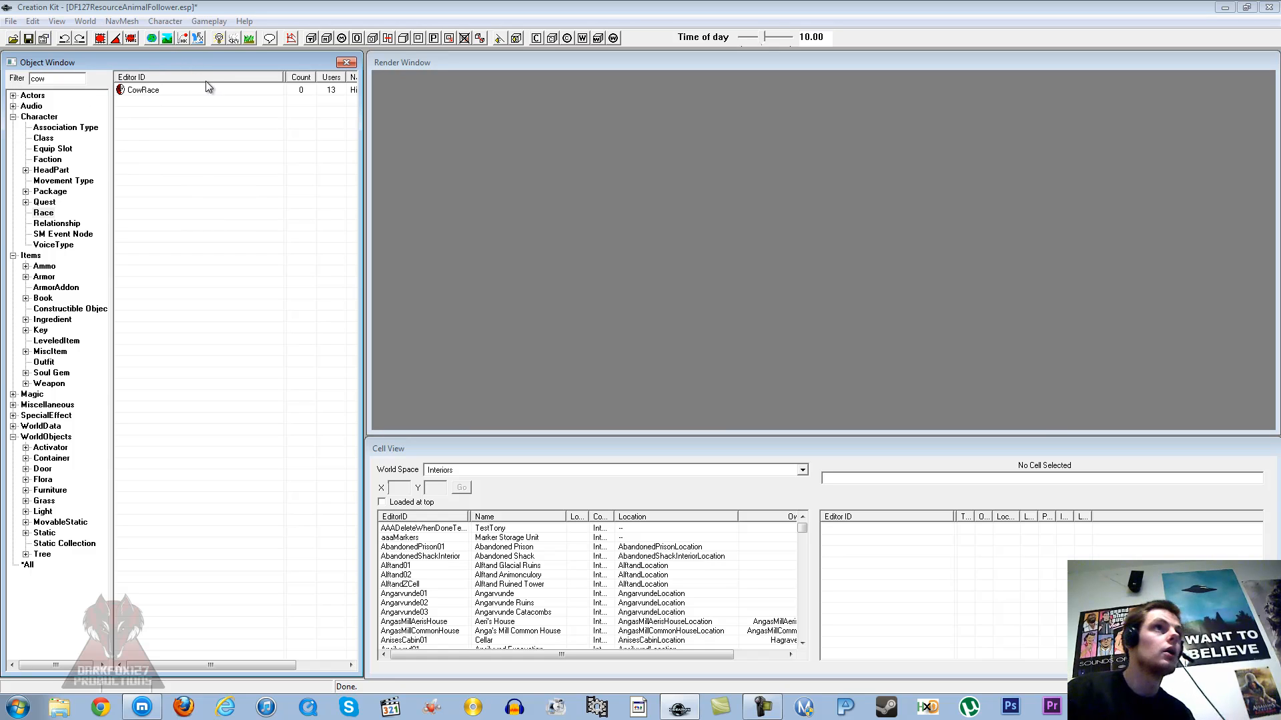
pyautogui.rightClick(155, 90)
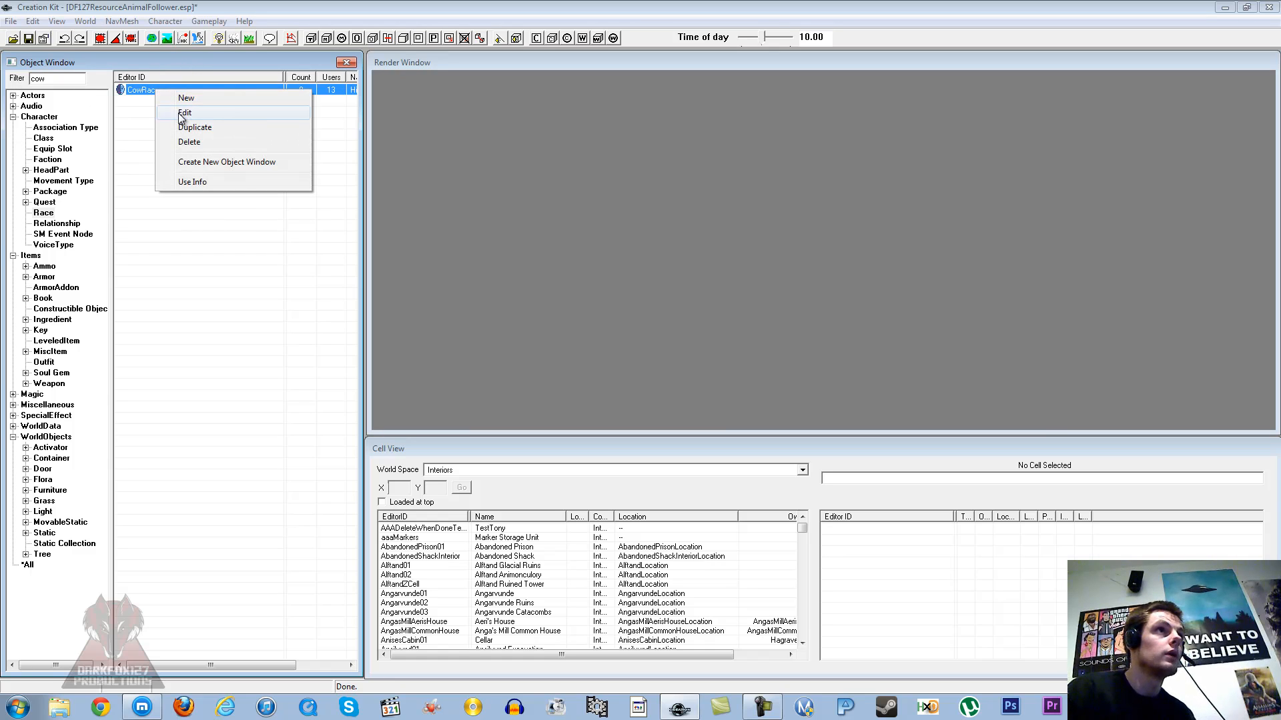
pyautogui.click(184, 112)
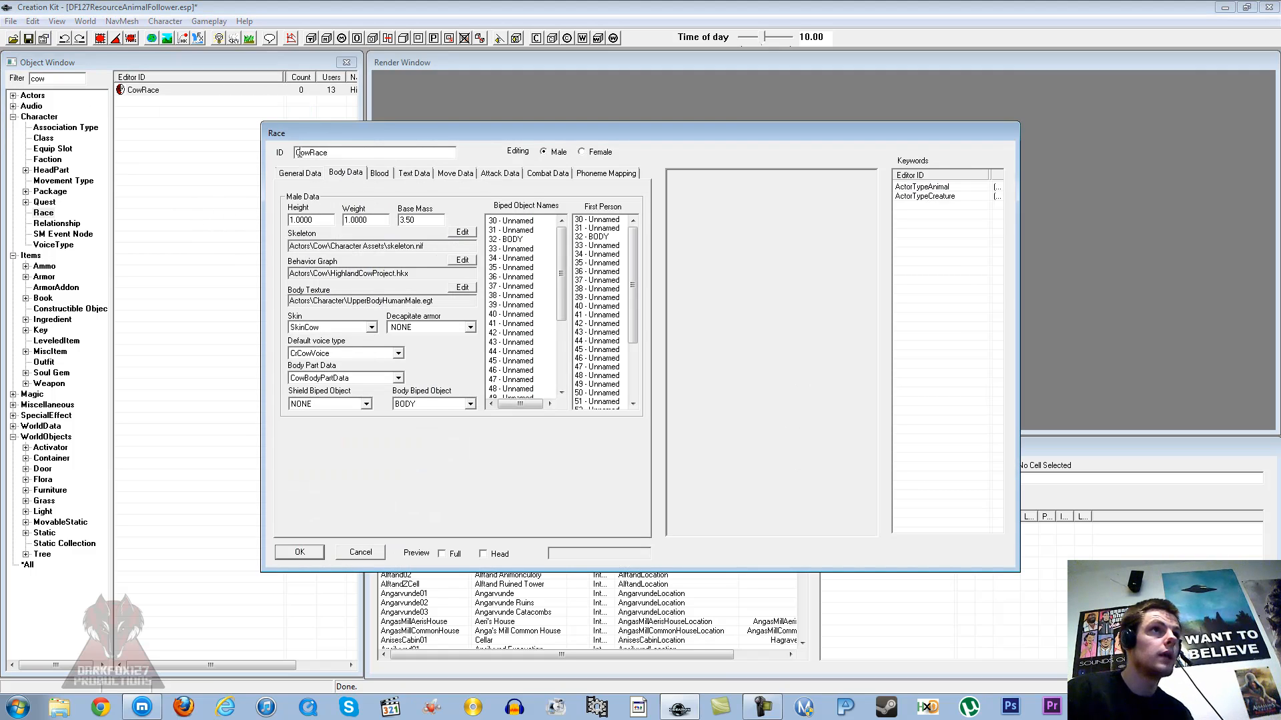
pyautogui.write('DF')
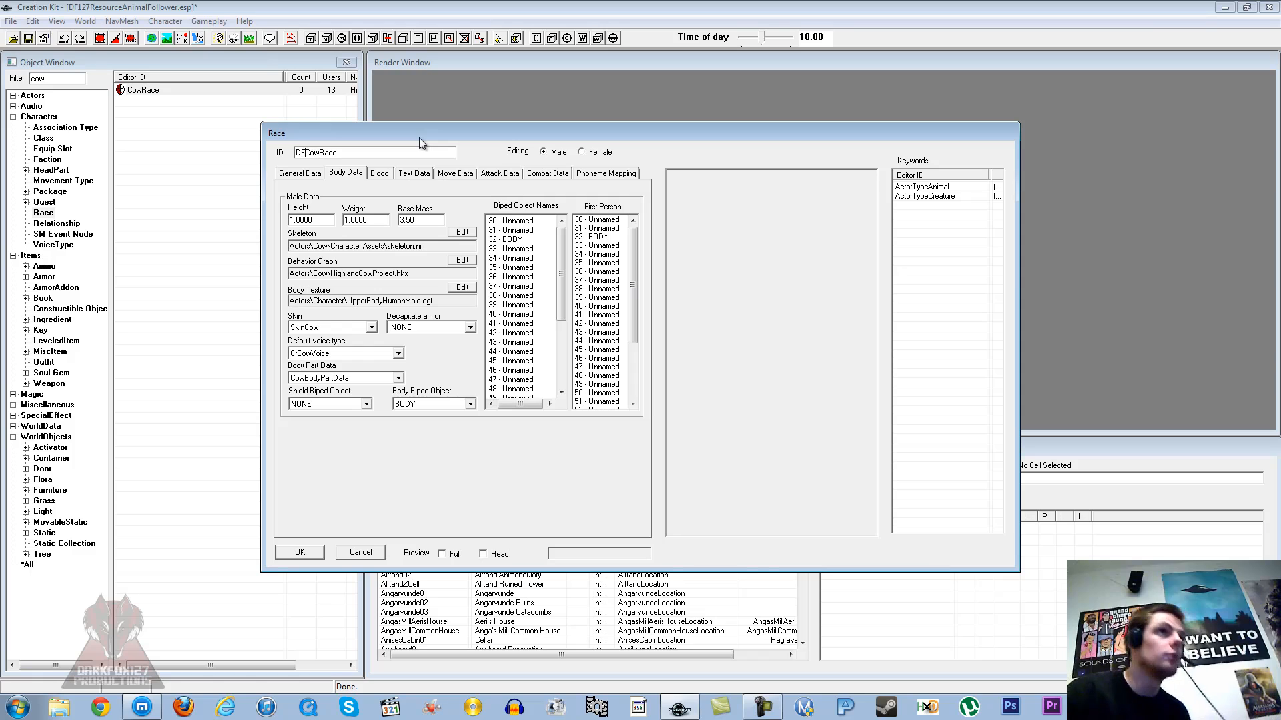
pyautogui.click(320, 173)
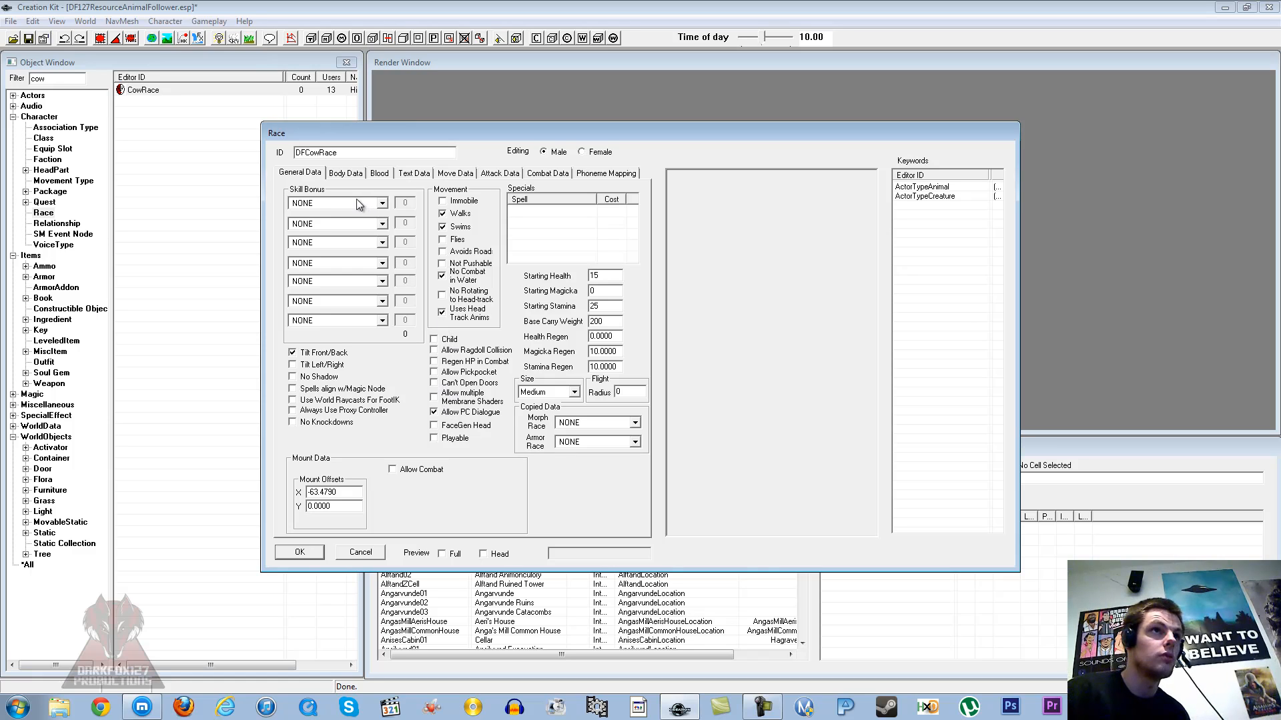
pyautogui.click(294, 554)
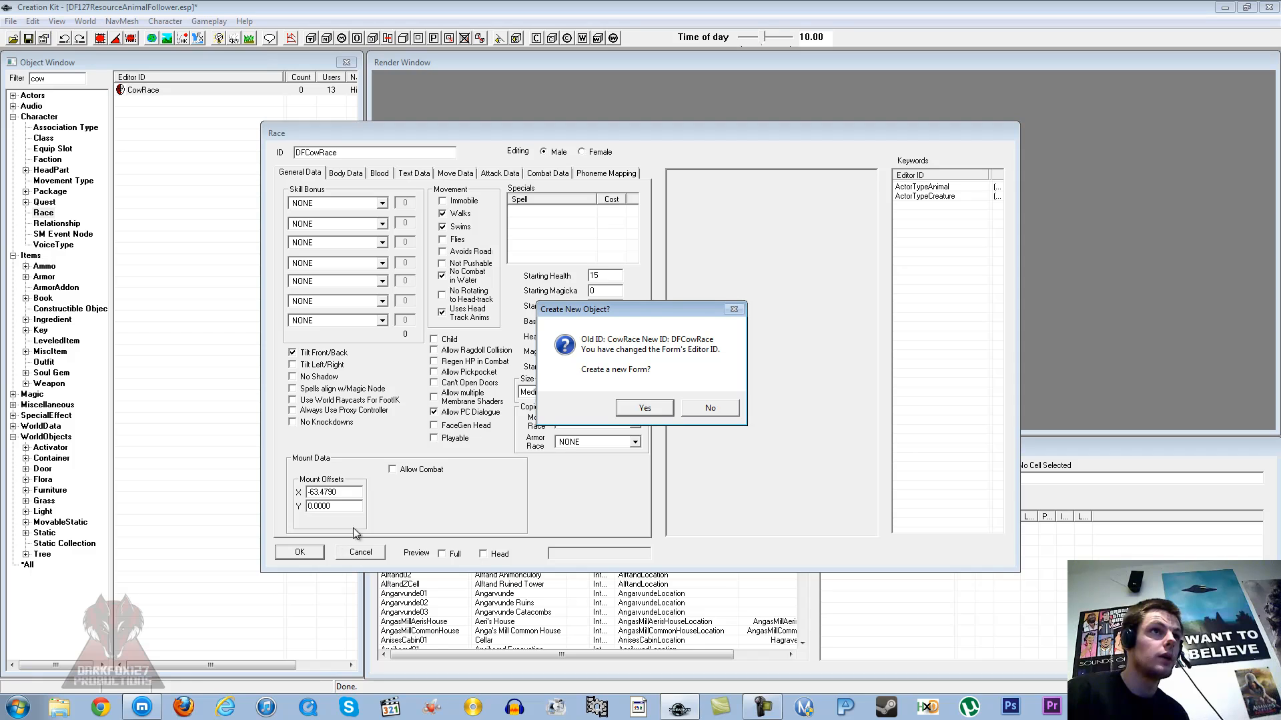
pyautogui.click(629, 412)
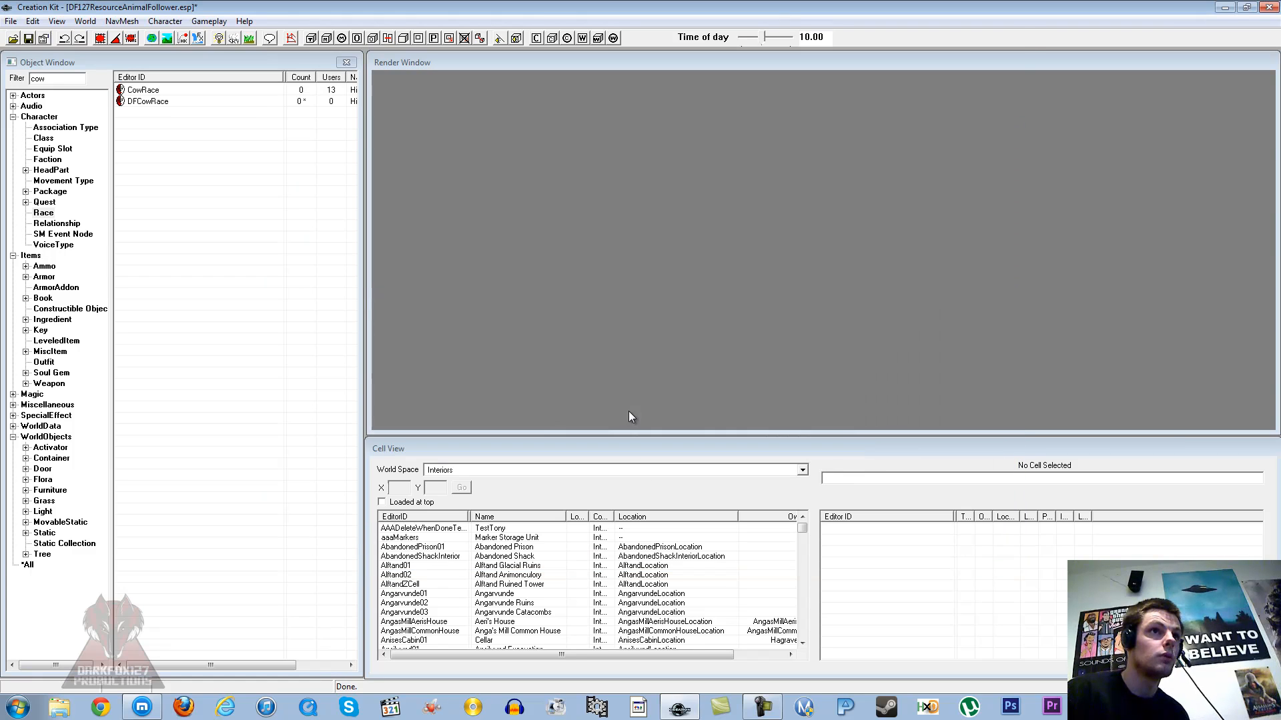
pyautogui.click(161, 127)
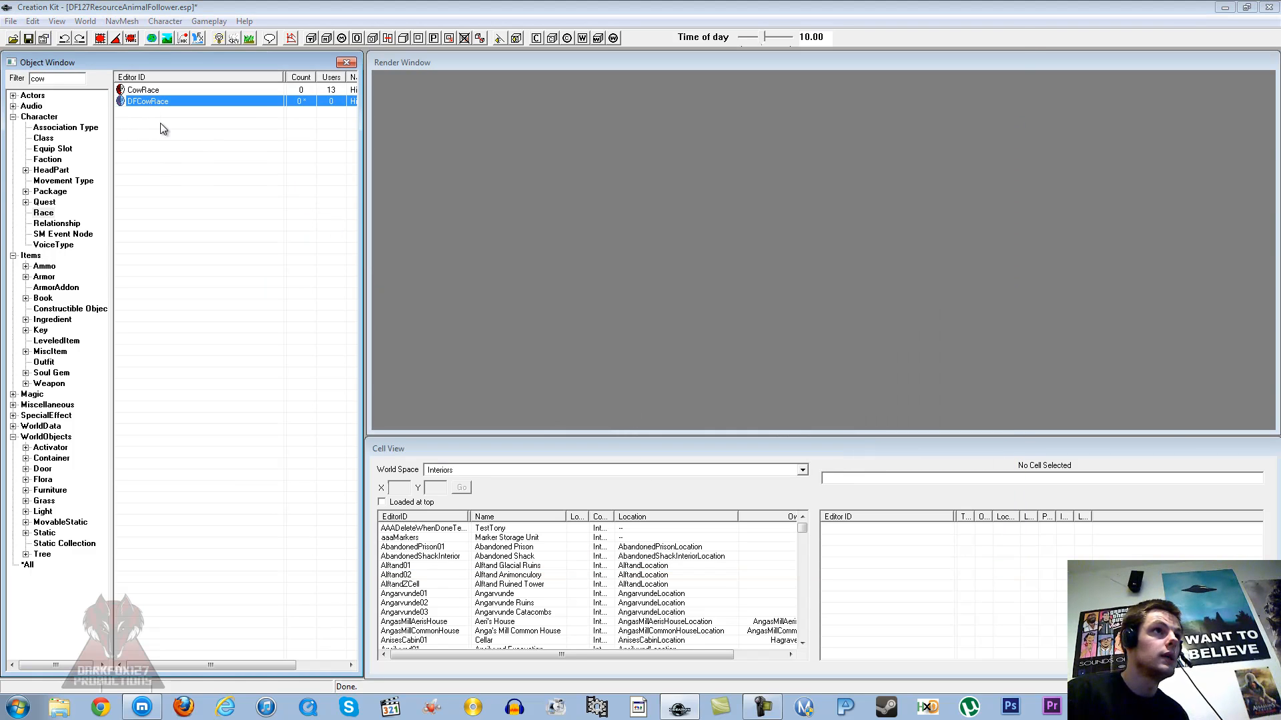
# - Duplicate the SkinCow armor form
pyautogui.click(44, 277)
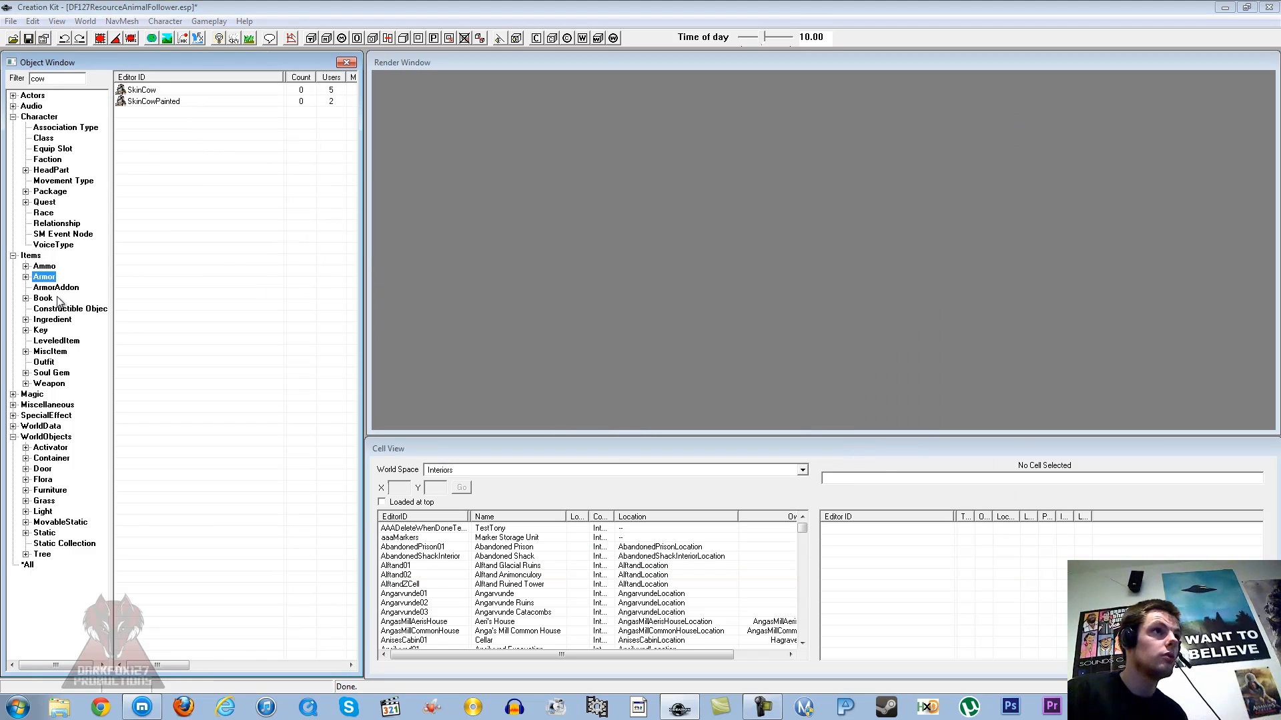
pyautogui.click(150, 94)
pyautogui.click(146, 103)
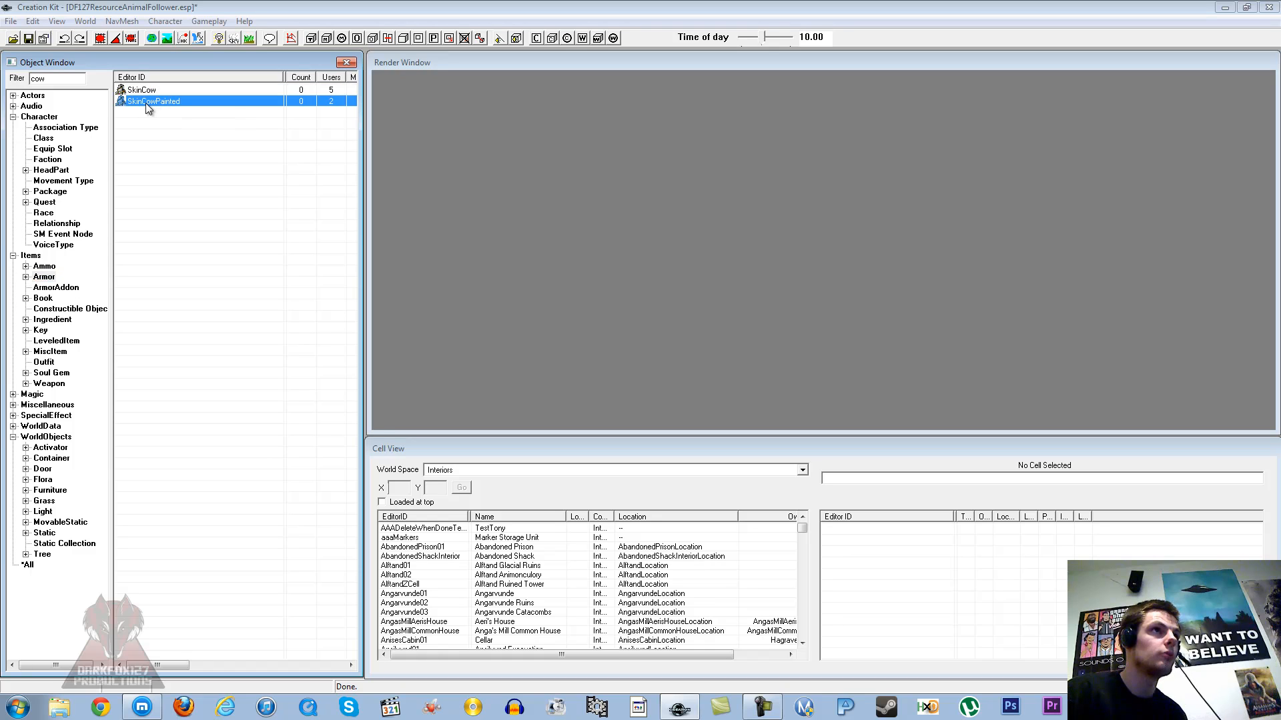
pyautogui.click(143, 92)
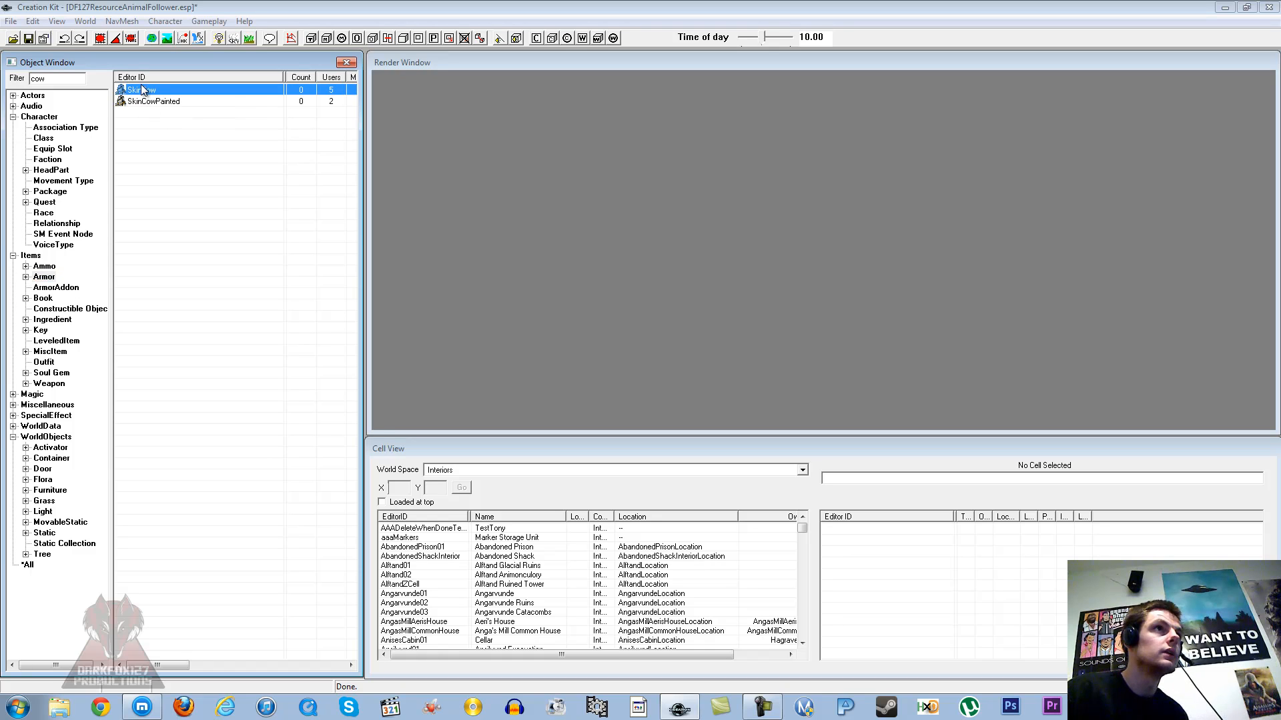
pyautogui.rightClick(144, 93)
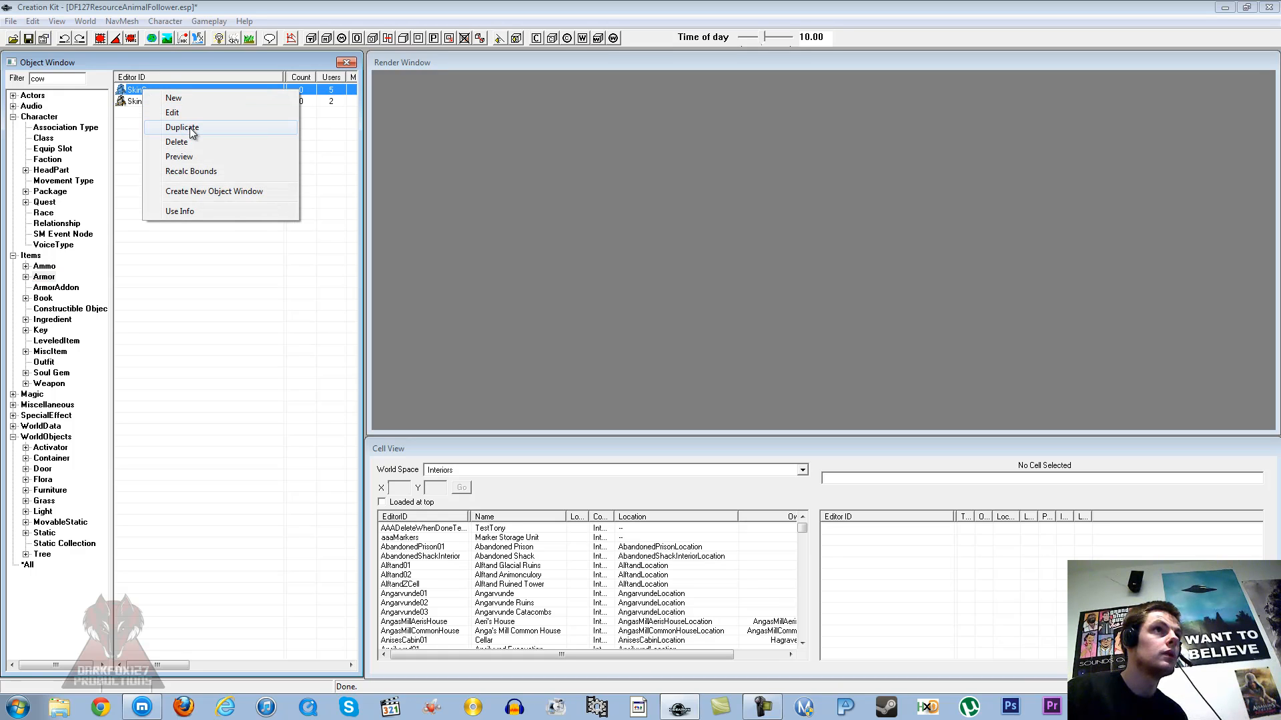
pyautogui.click(189, 127)
# - Rename the duplicated SkinCow armor to SkinCowFollower without creating a new form
pyautogui.rightClick(176, 102)
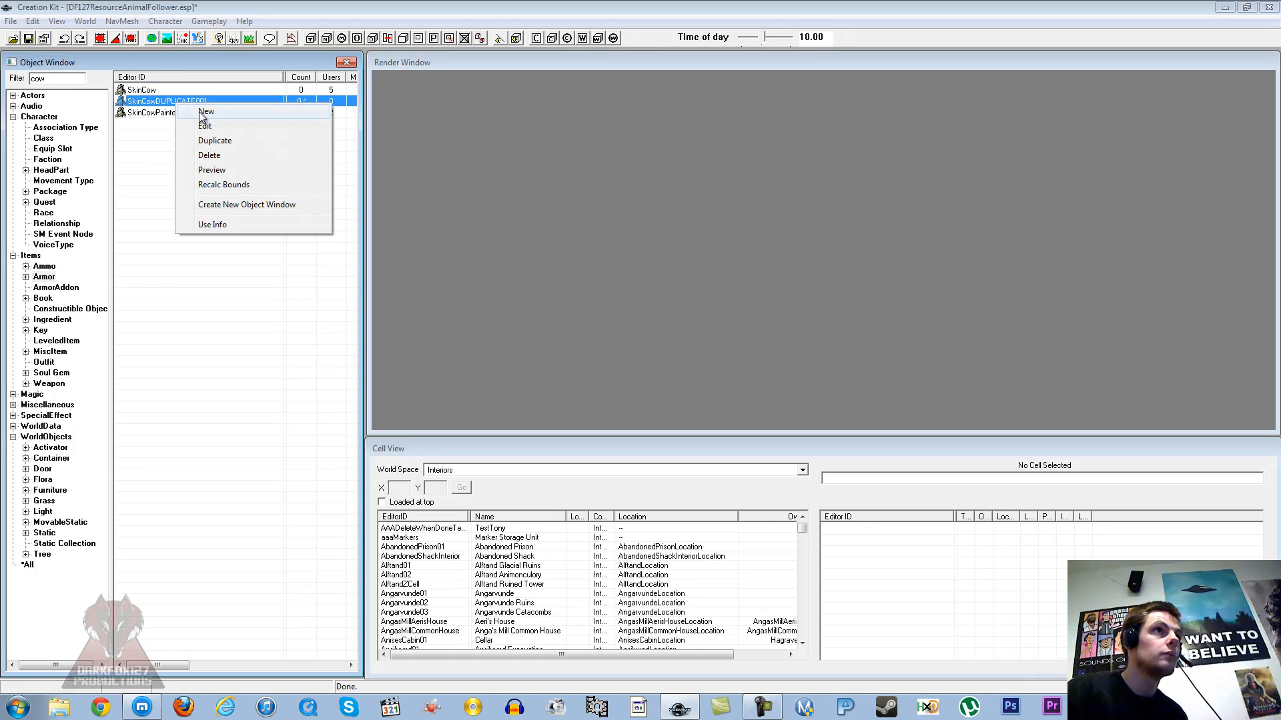
pyautogui.click(200, 126)
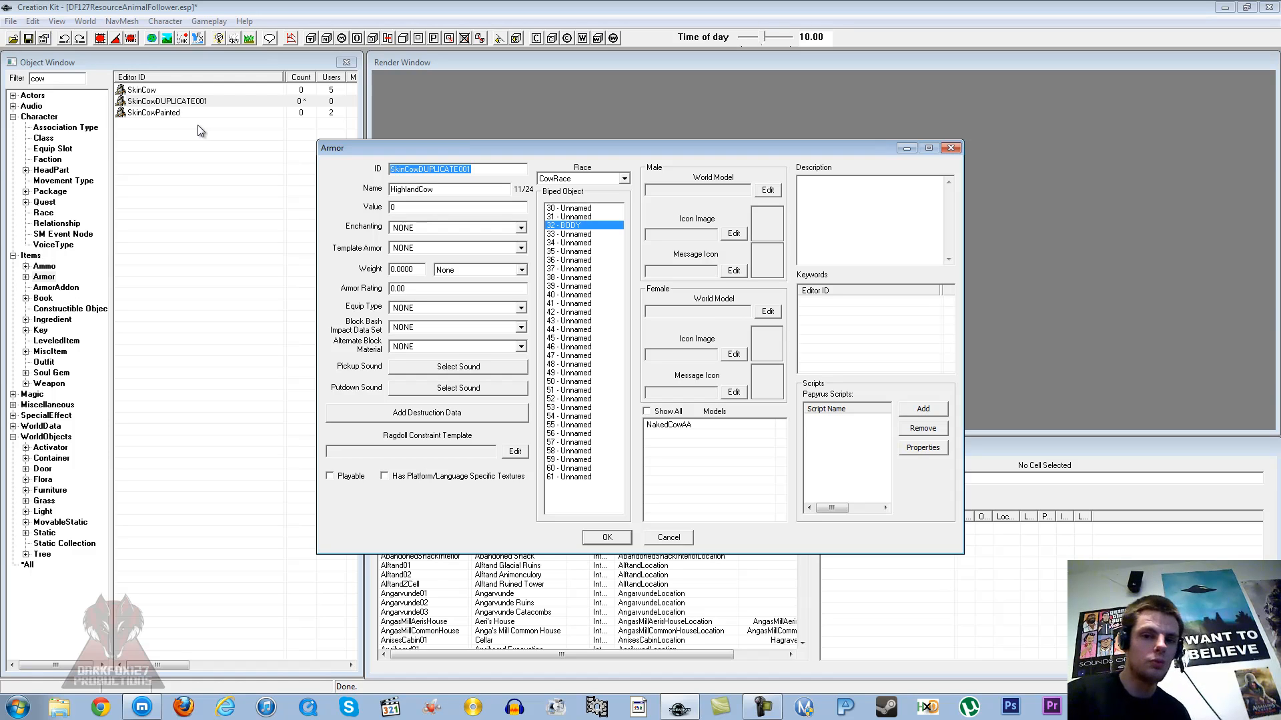
pyautogui.click(475, 170)
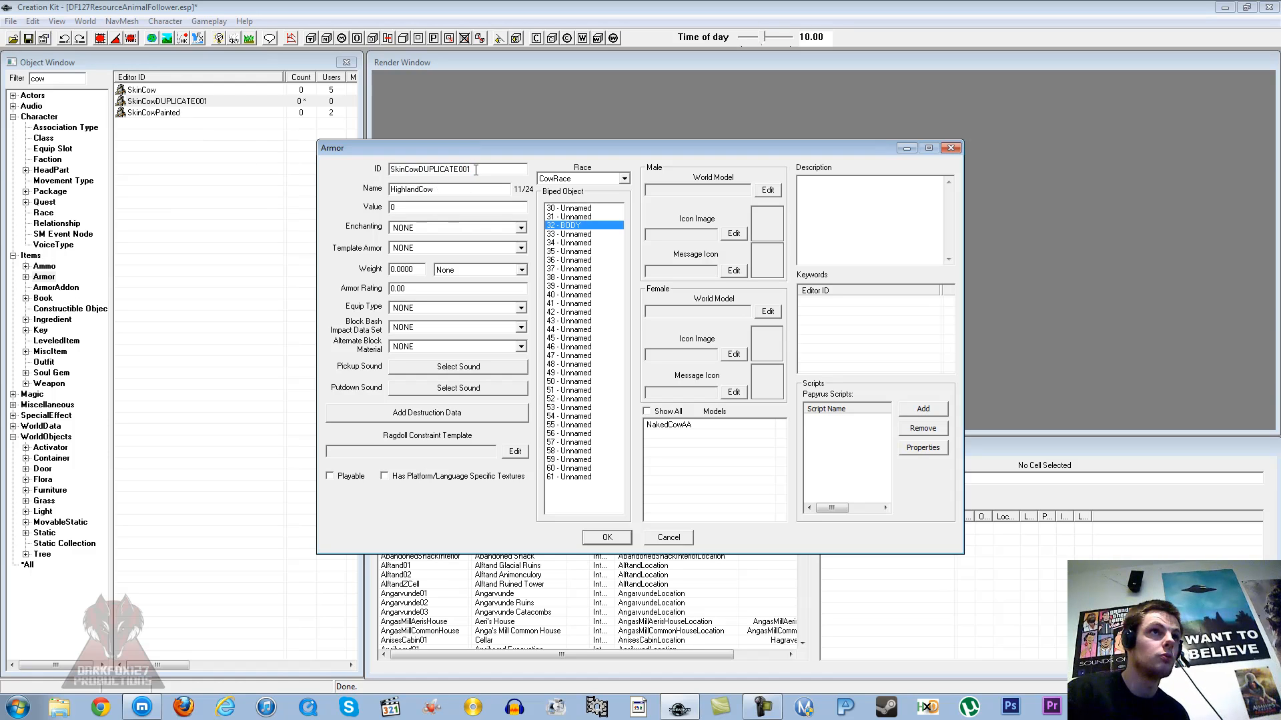
pyautogui.doubleClick(484, 171)
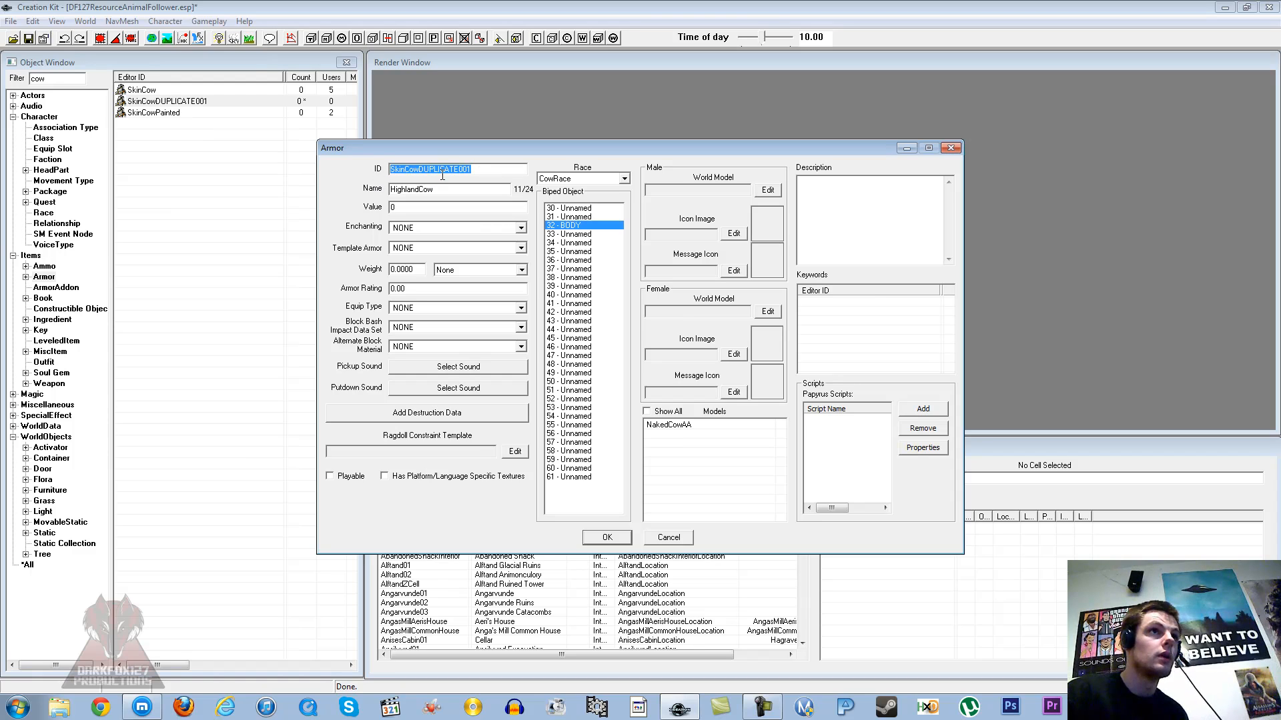
pyautogui.moveTo(482, 170); pyautogui.dragTo(420, 182)
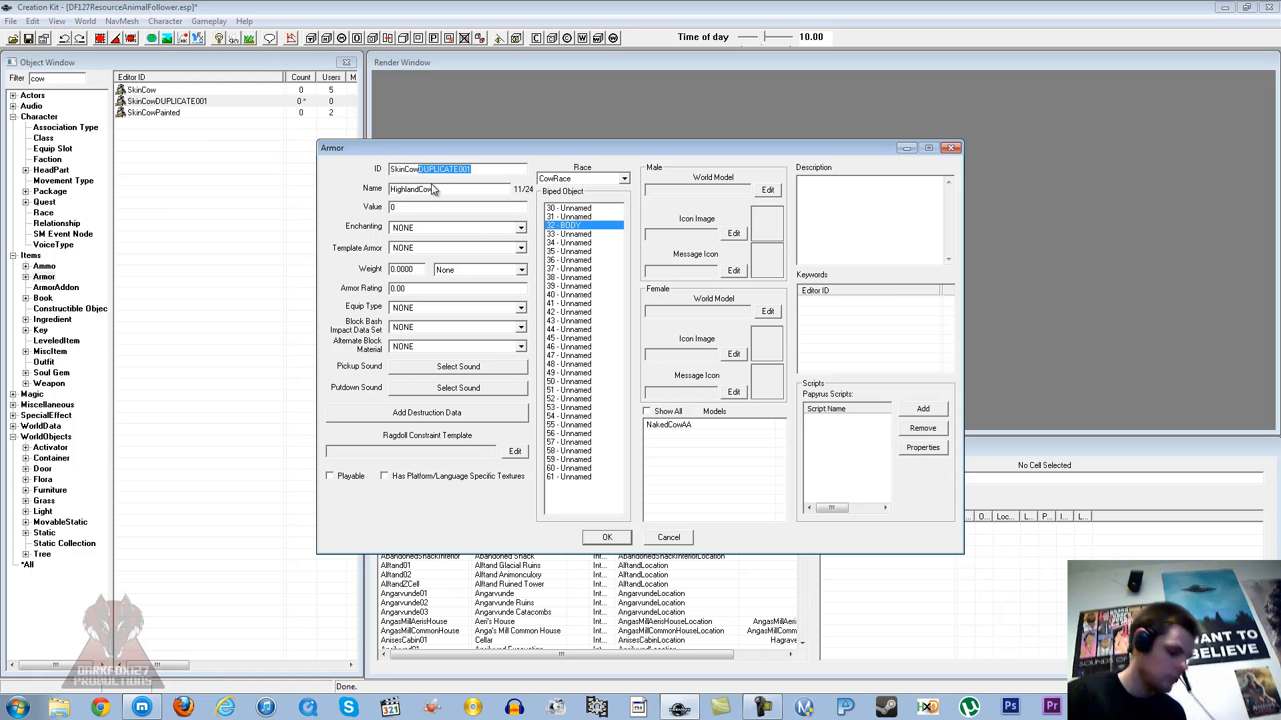
pyautogui.write('Follower')
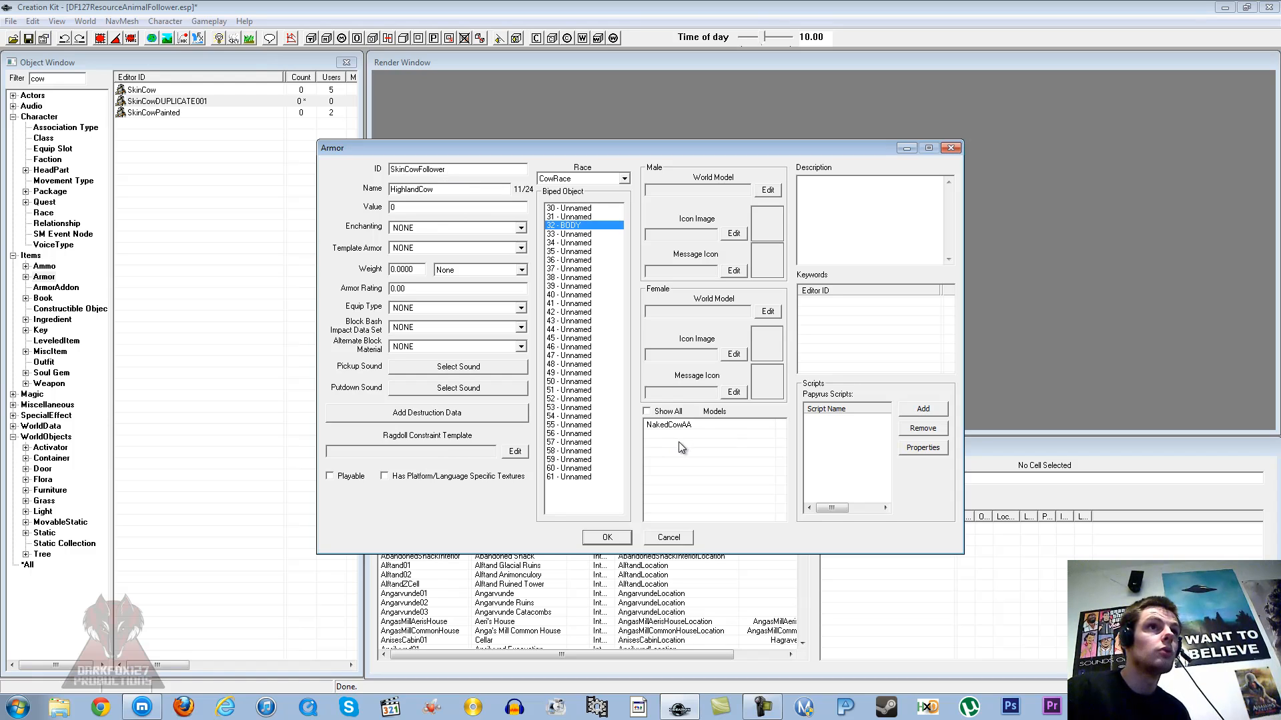
pyautogui.click(671, 426)
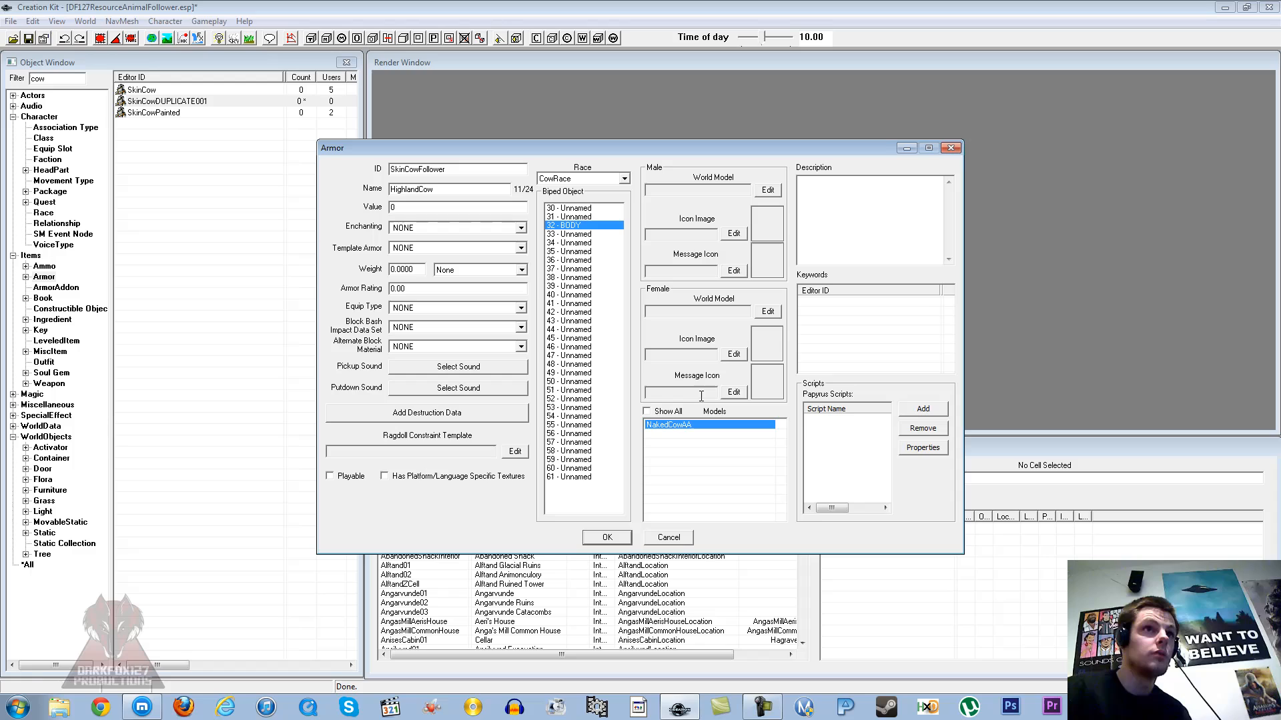
pyautogui.click(685, 452)
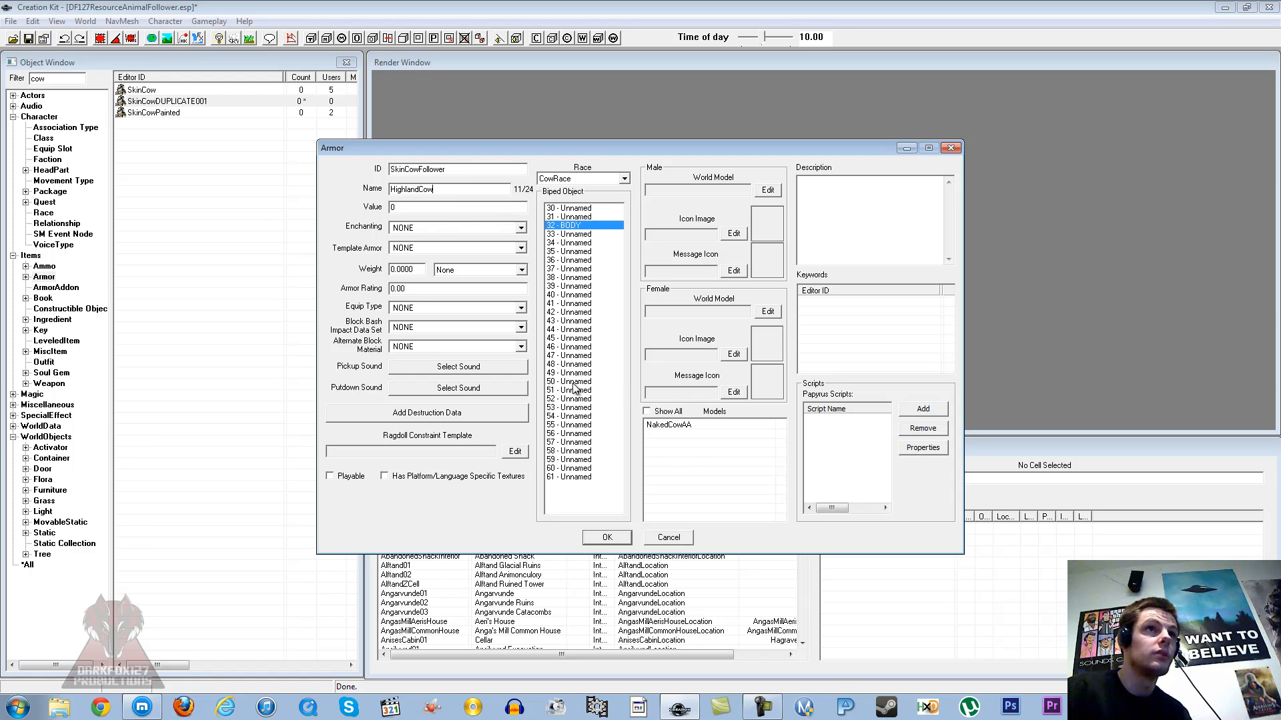
pyautogui.click(606, 539)
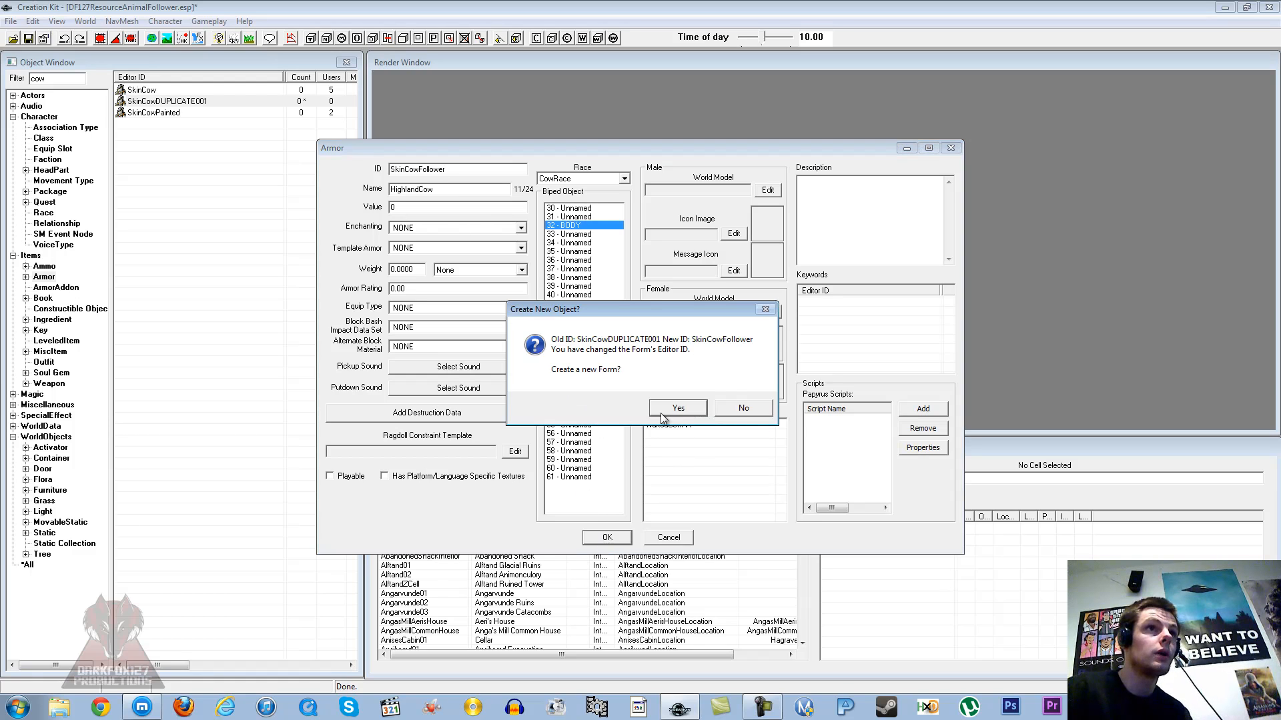
pyautogui.click(730, 409)
pyautogui.click(687, 403)
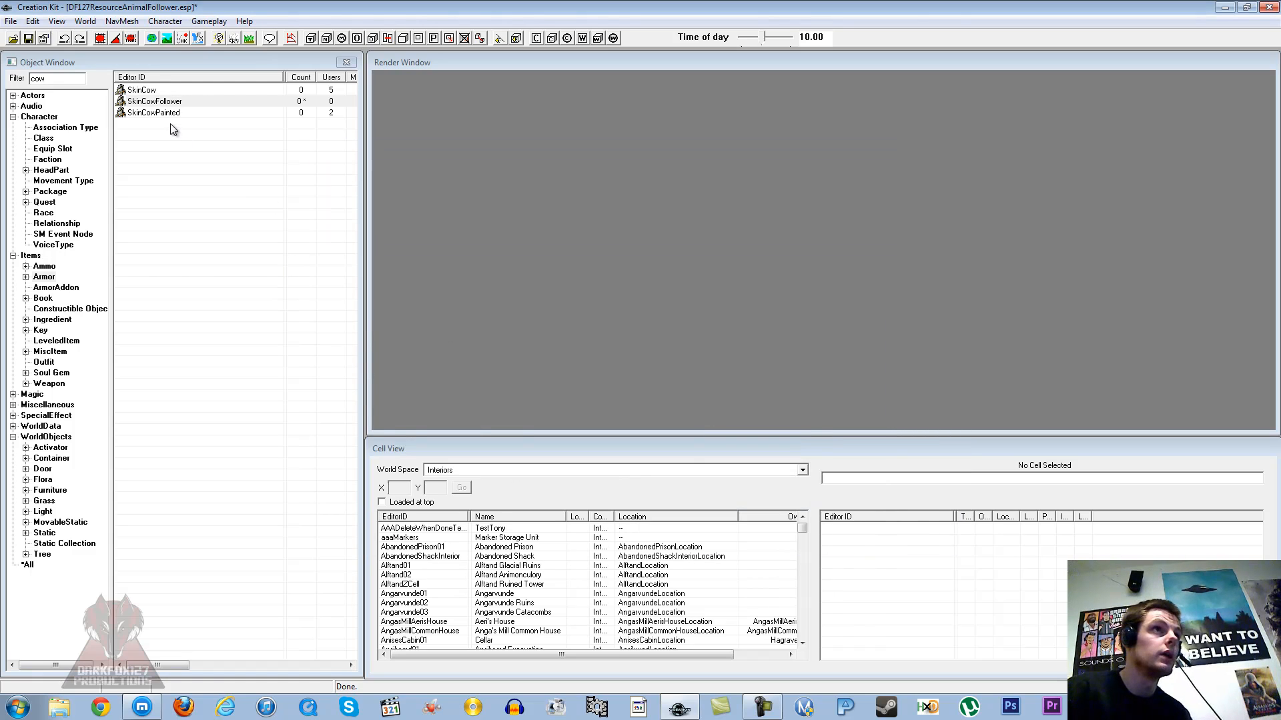
# - Duplicate the NakedCowAA entry among the ArmorAddon objects
pyautogui.click(56, 287)
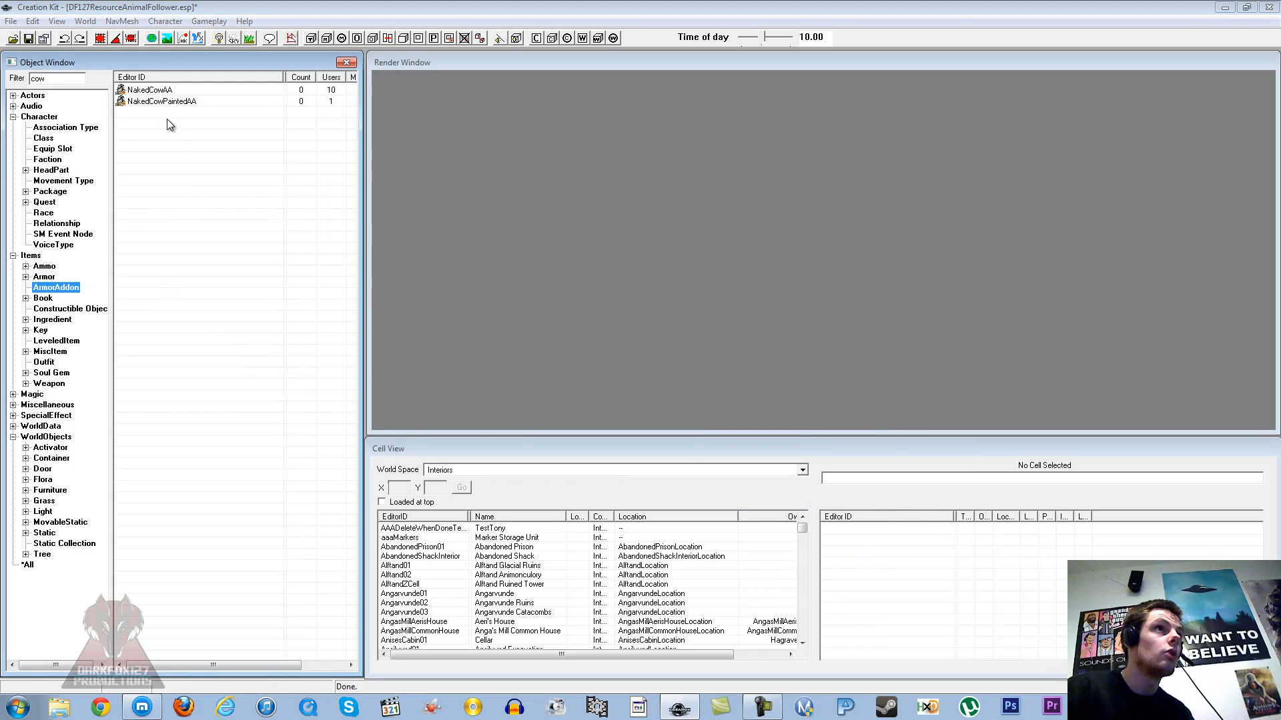
pyautogui.click(165, 96)
pyautogui.rightClick(165, 96)
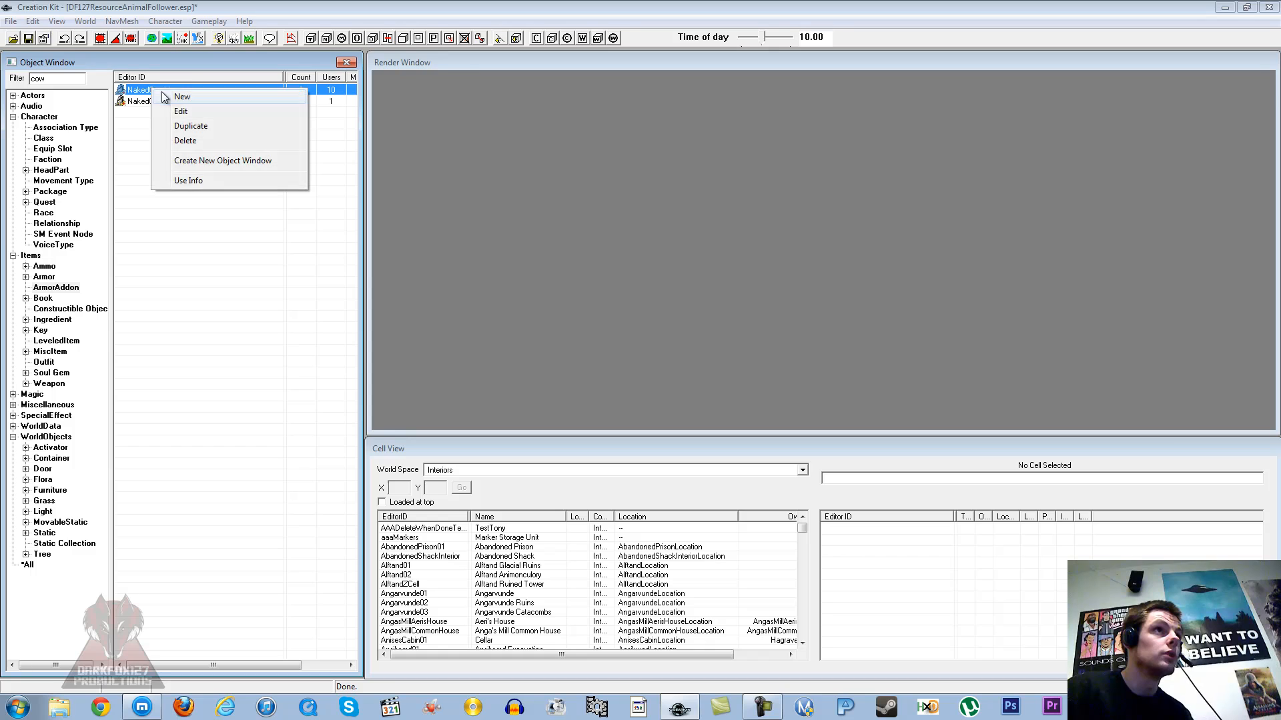
pyautogui.click(177, 121)
# - Rename the duplicated armor addon to NakedCowAAFollower without creating a new form
pyautogui.rightClick(167, 107)
pyautogui.click(196, 116)
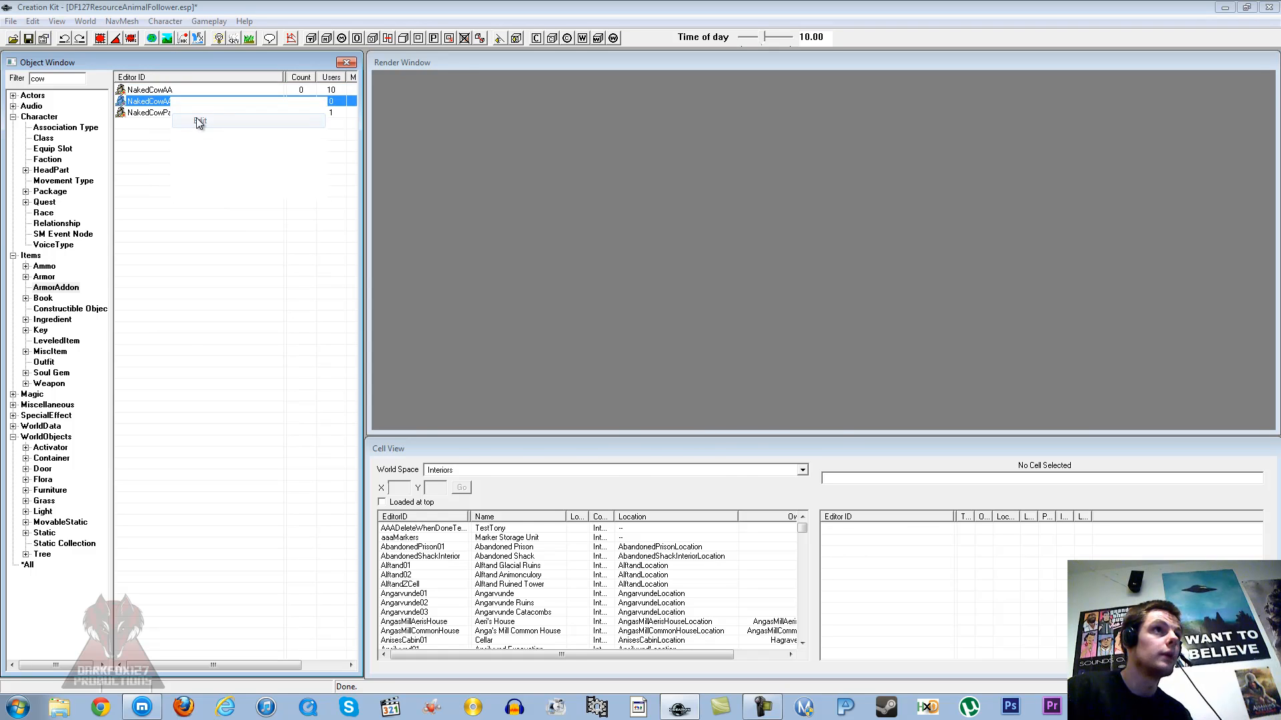
pyautogui.click(583, 155)
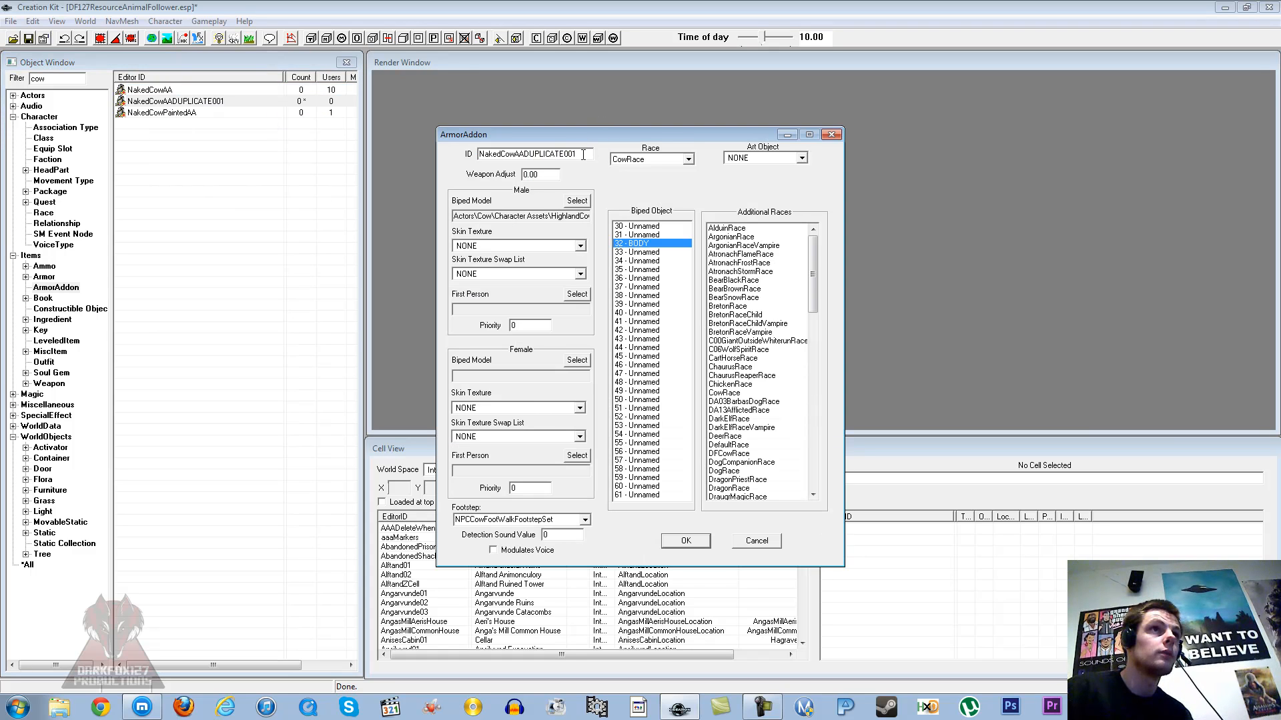
pyautogui.press('BackSpace')
pyautogui.press('BackSpace')
pyautogui.press('BackSpace')
pyautogui.press('BackSpace')
pyautogui.press('BackSpace')
pyautogui.press('BackSpace')
pyautogui.press('BackSpace')
pyautogui.press('BackSpace')
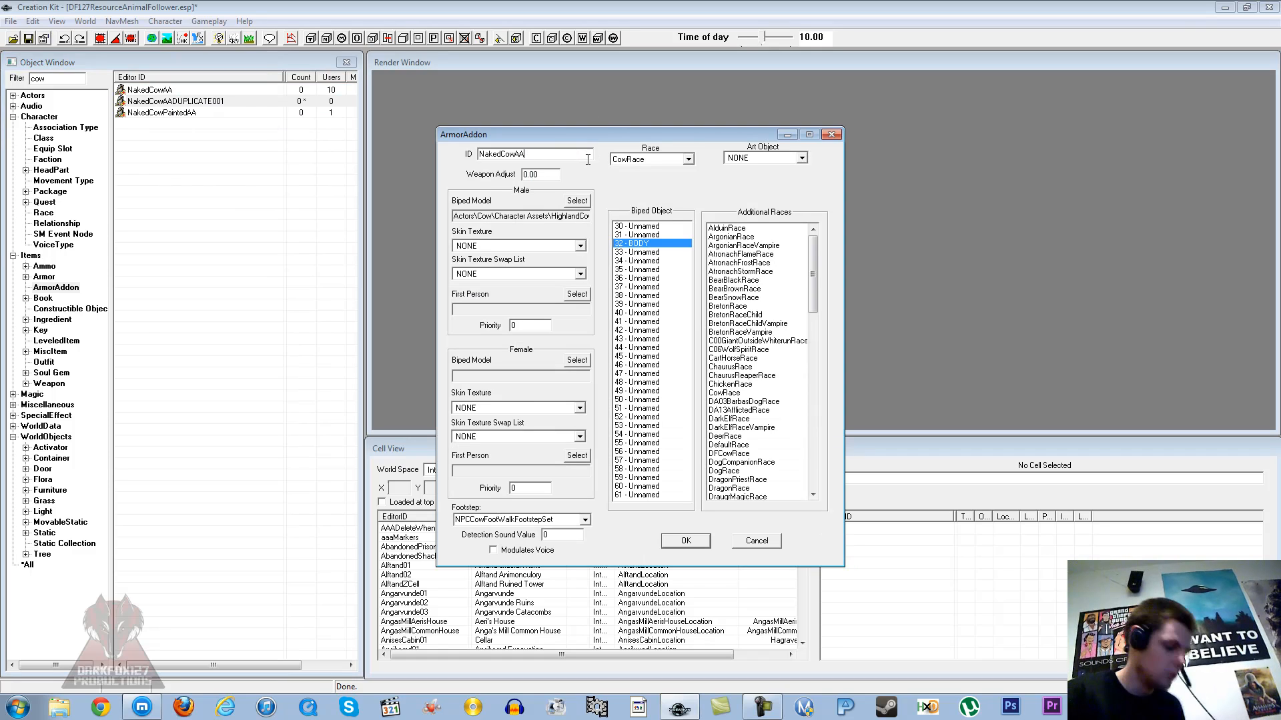
pyautogui.write('Follower')
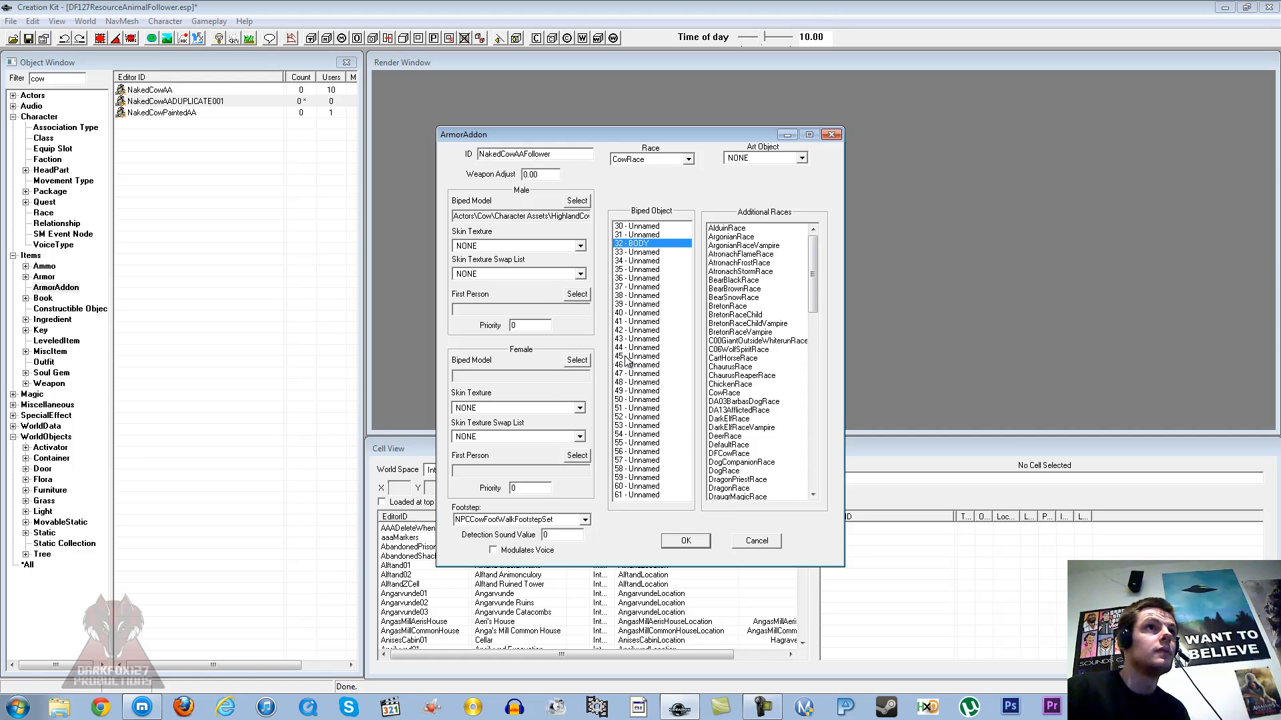
pyautogui.click(685, 540)
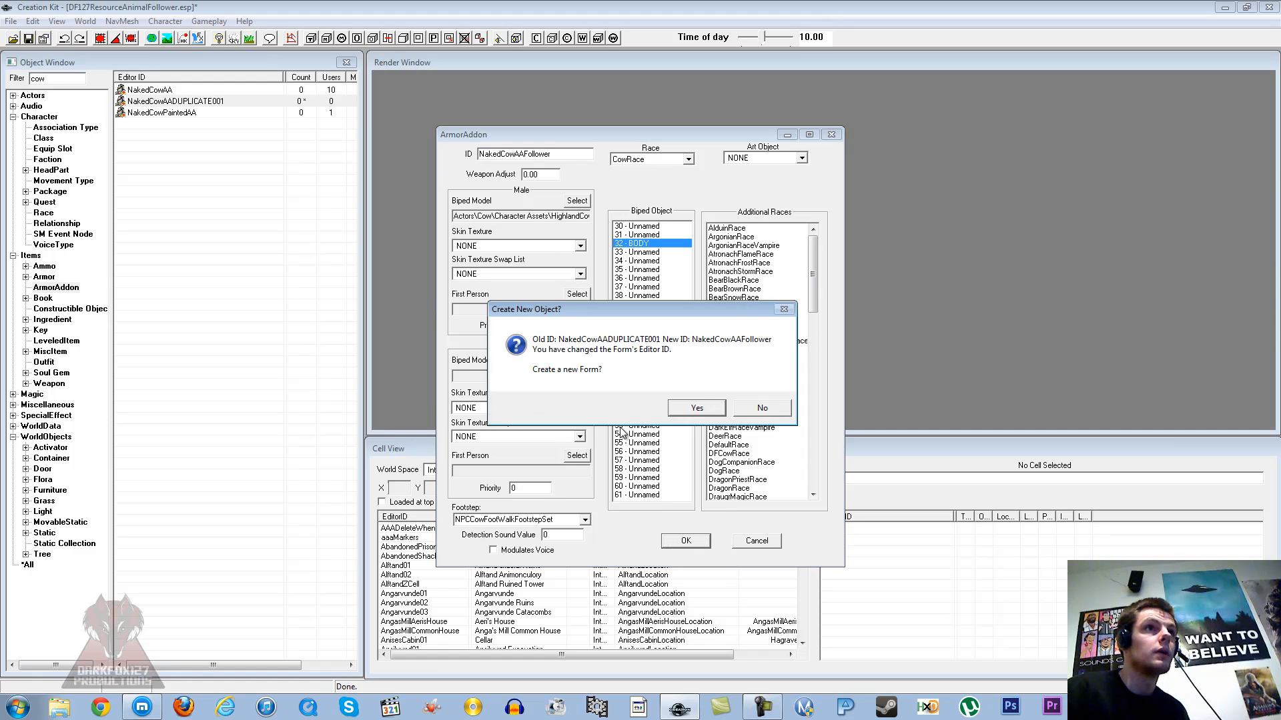
pyautogui.click(750, 409)
pyautogui.click(687, 398)
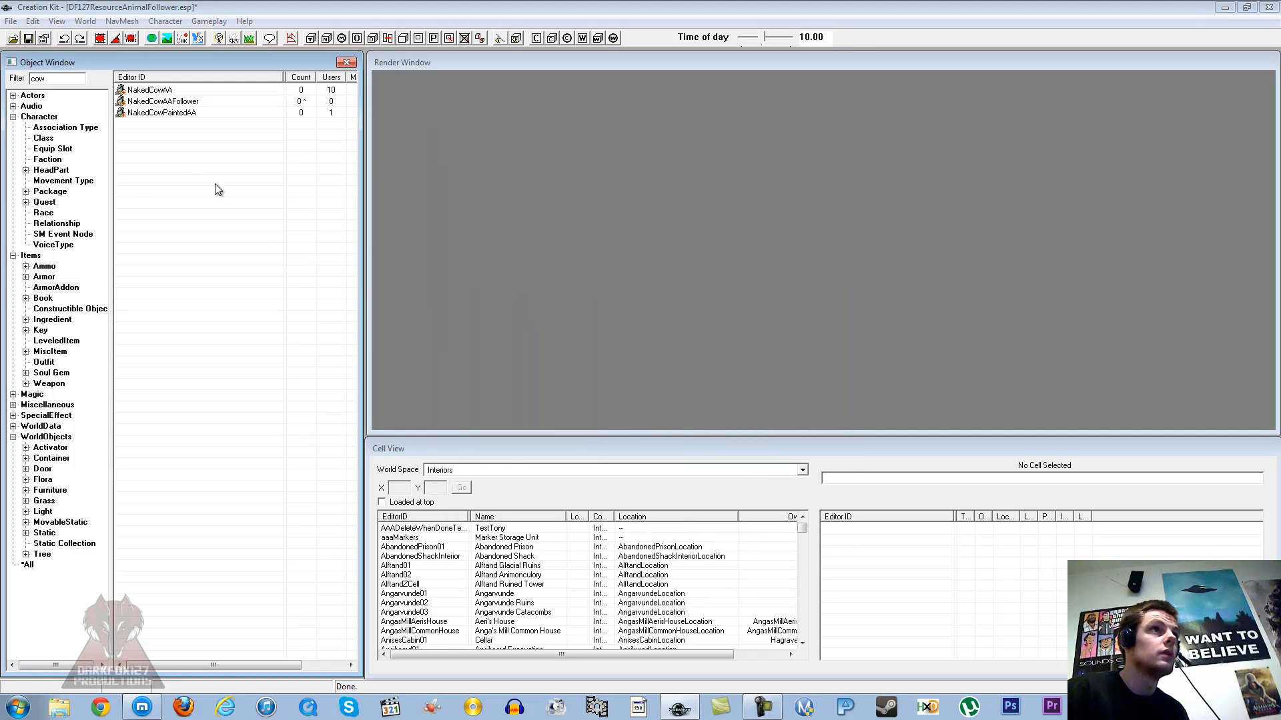
# - Replace the NakedCowAA model in the SkinCowFollower armor with NakedCowAAFollower
pyautogui.click(44, 277)
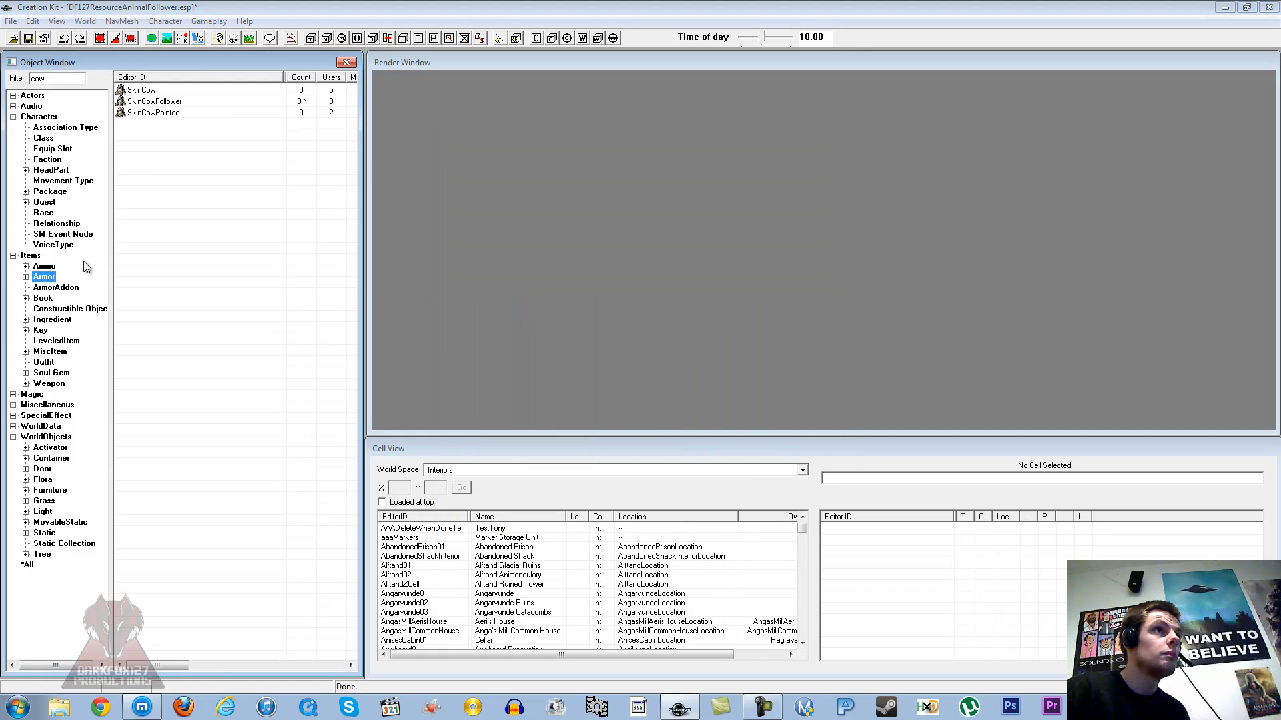
pyautogui.doubleClick(167, 101)
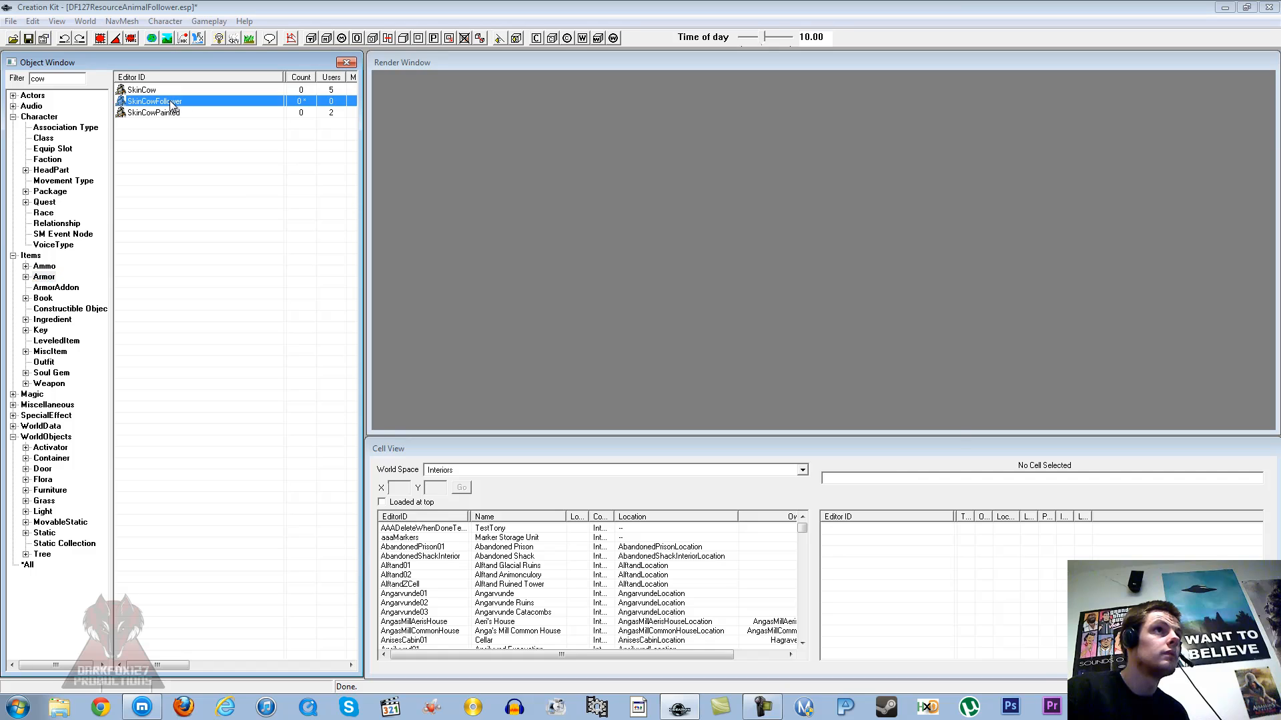
pyautogui.click(681, 426)
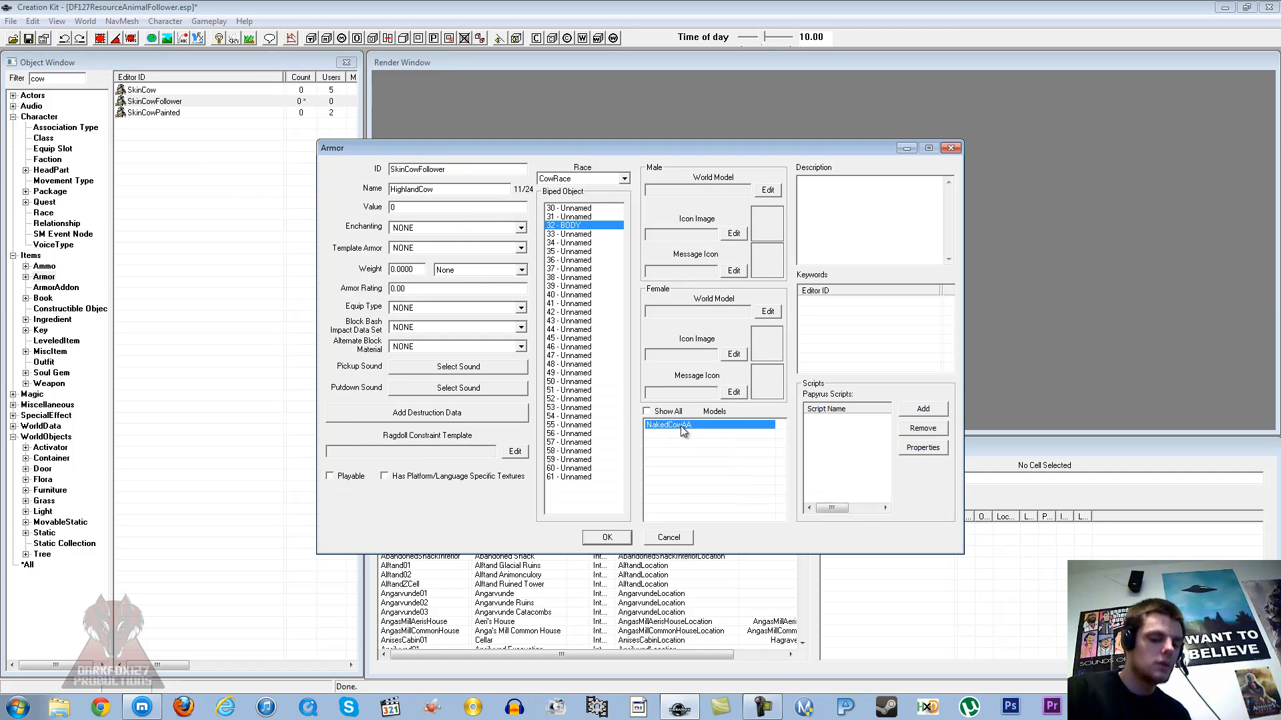
pyautogui.press('Delete')
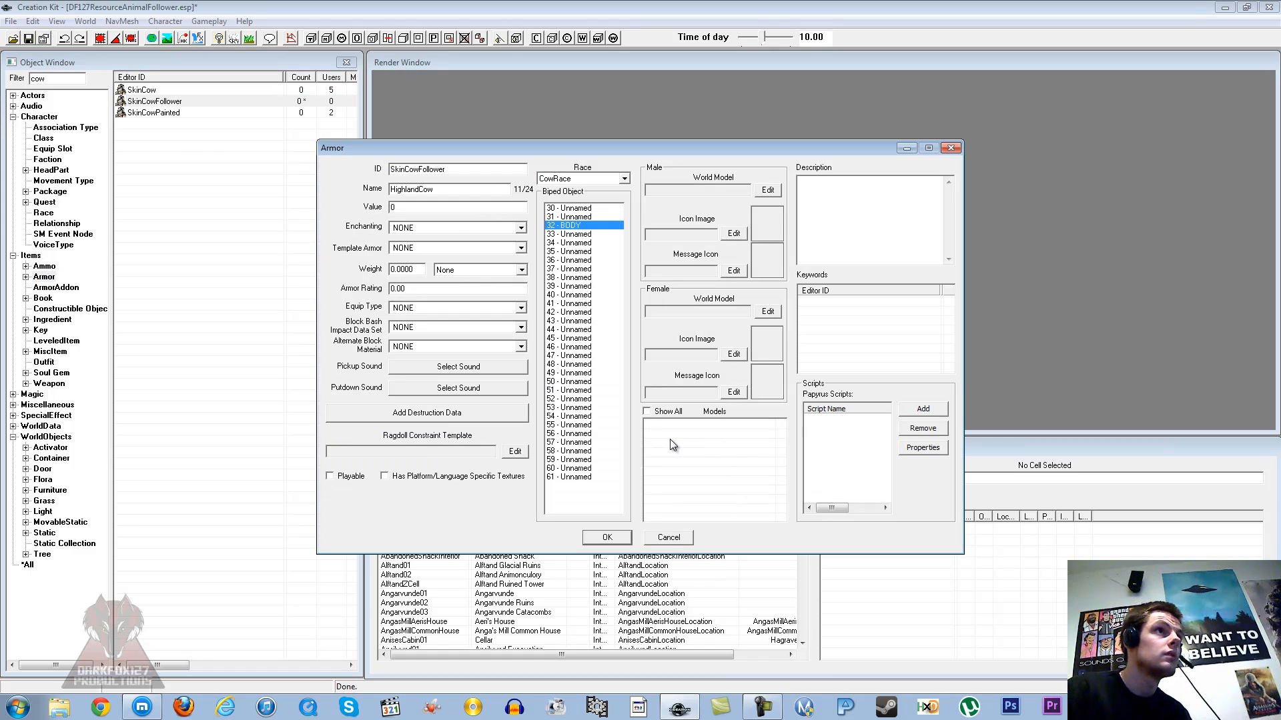
pyautogui.click(61, 288)
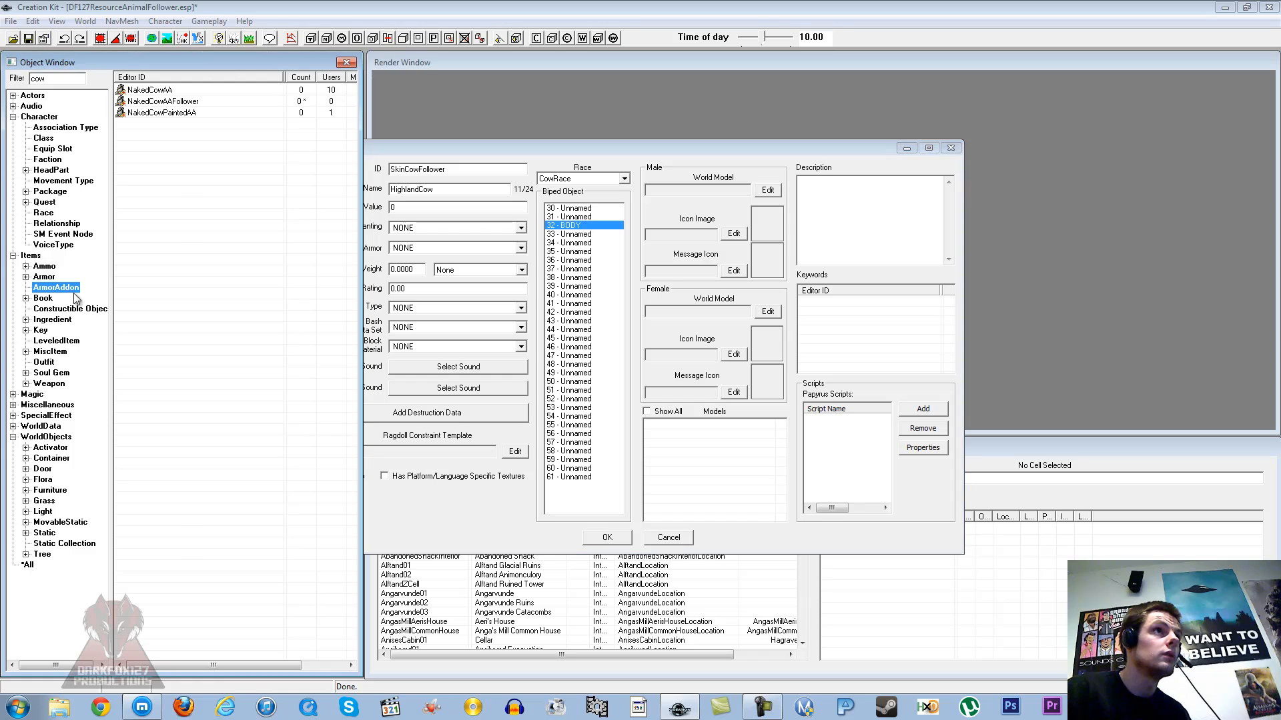
pyautogui.rightClick(657, 439)
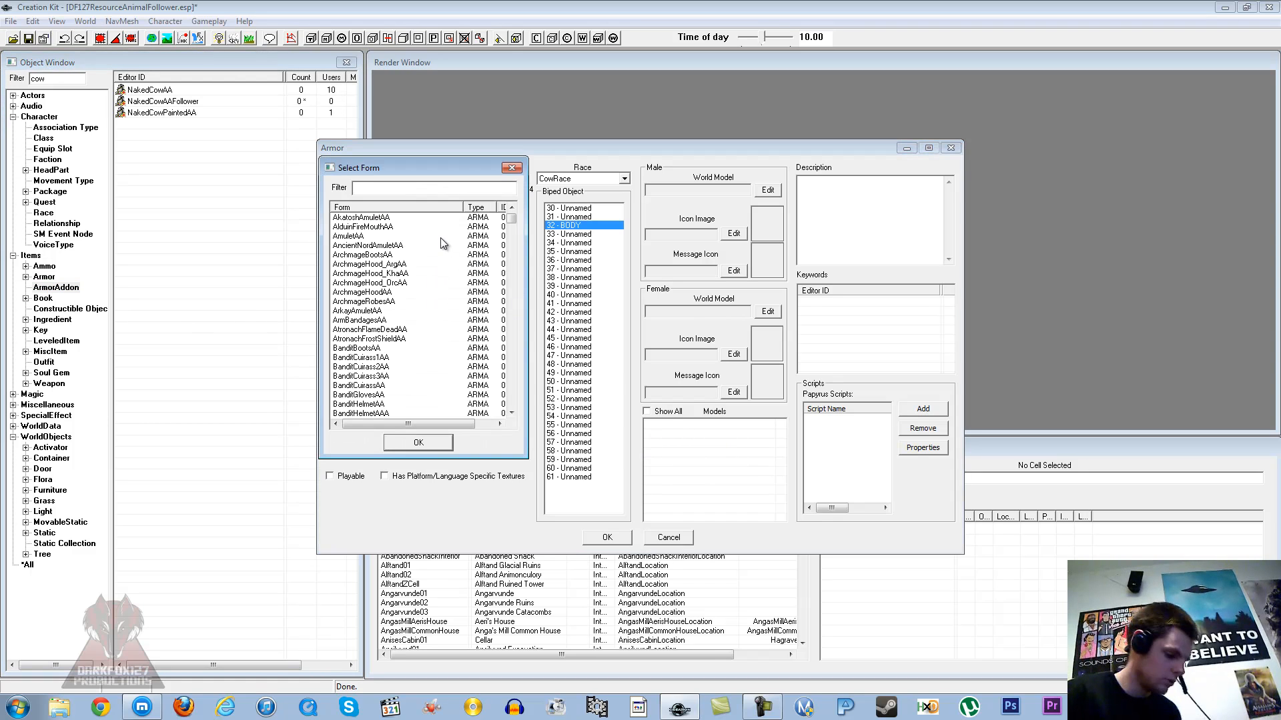
pyautogui.write('cow')
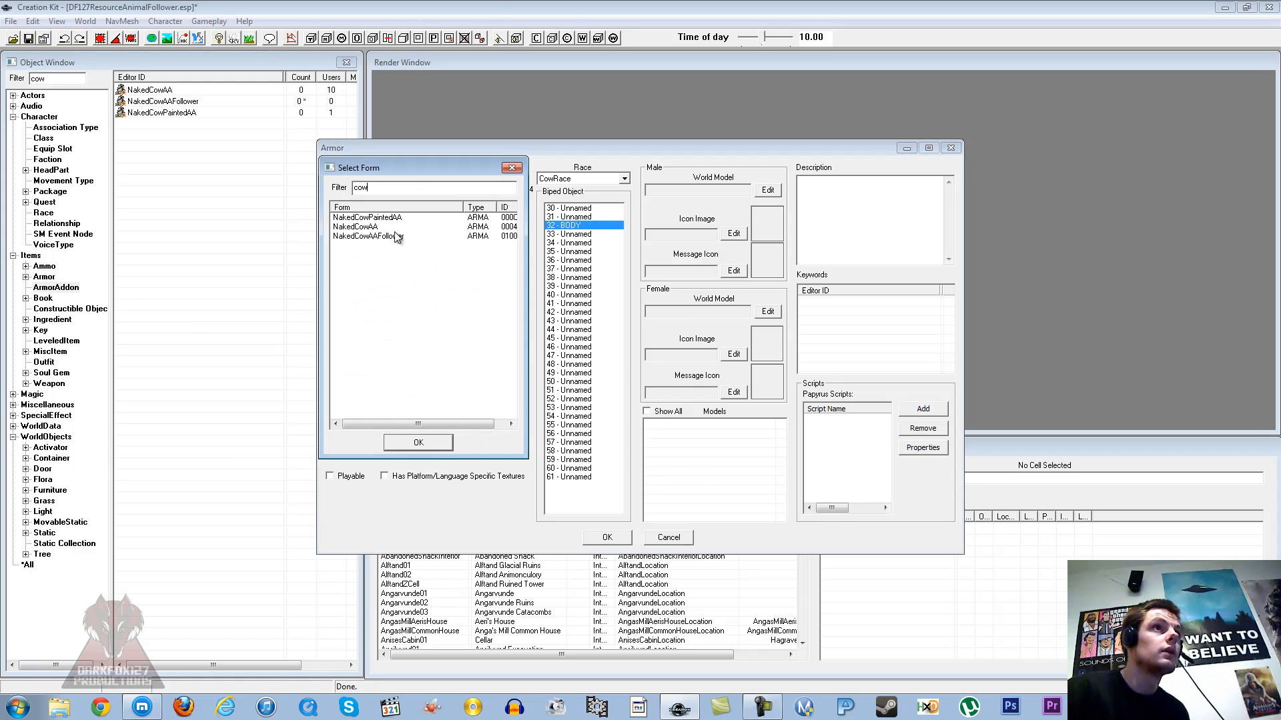
pyautogui.click(373, 238)
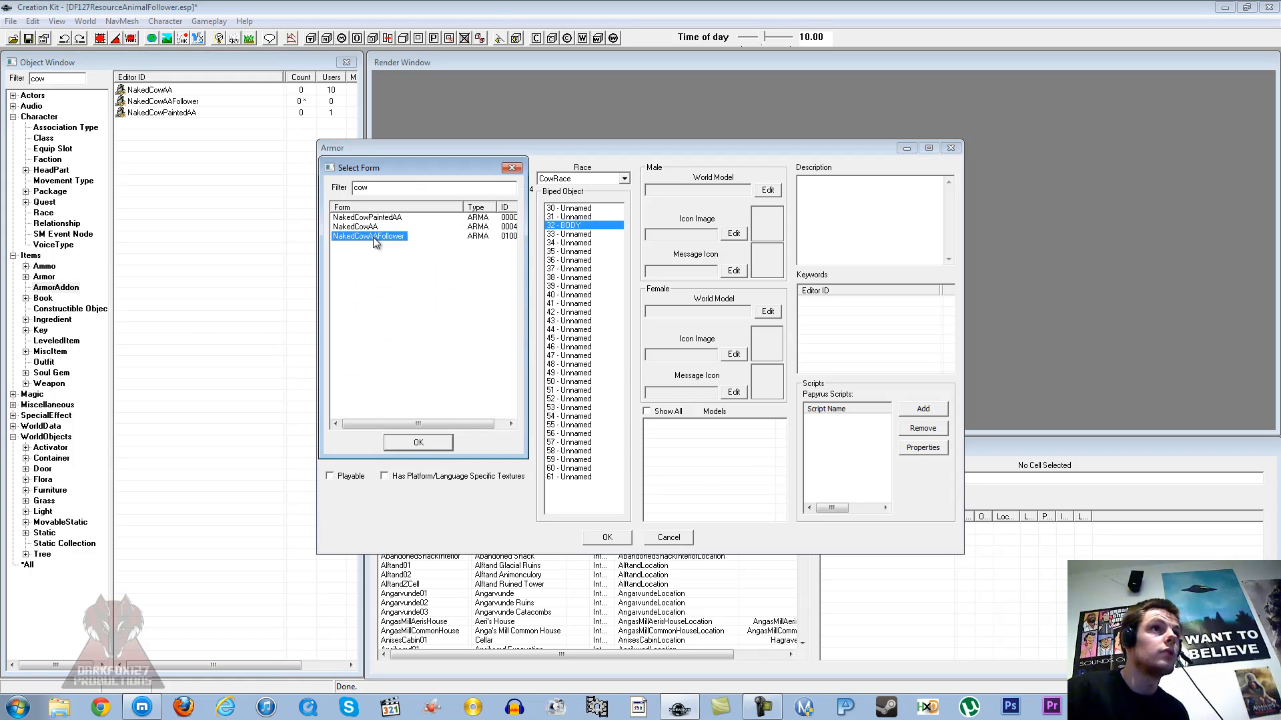
pyautogui.click(422, 441)
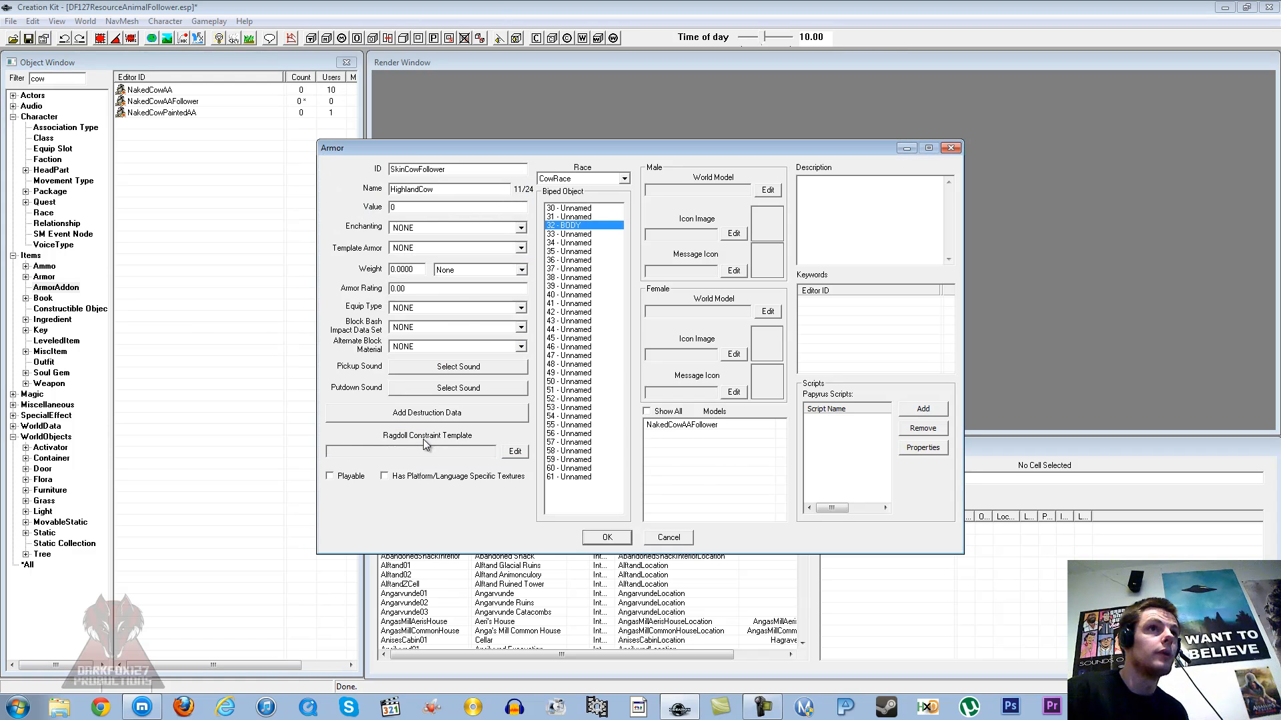
# - Set the race of the SkinCowFollower armor to DFCowRace
pyautogui.click(582, 178)
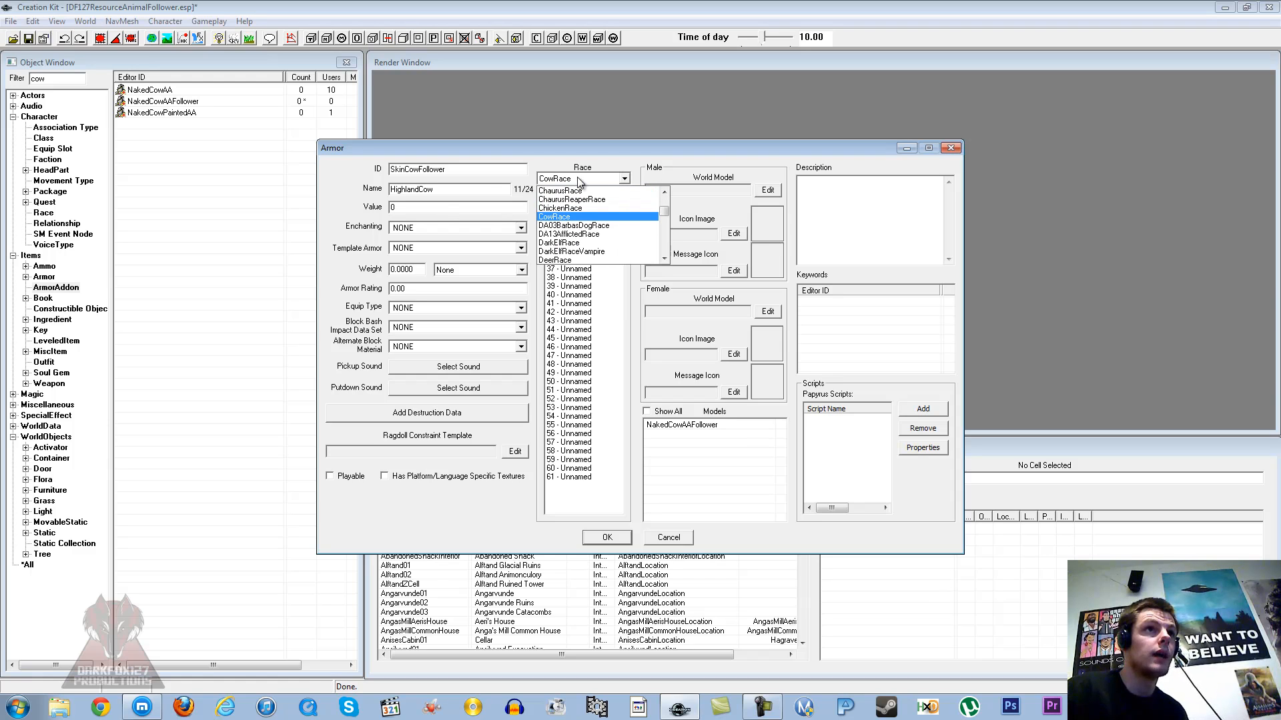
pyautogui.scroll(1, 578, 178)
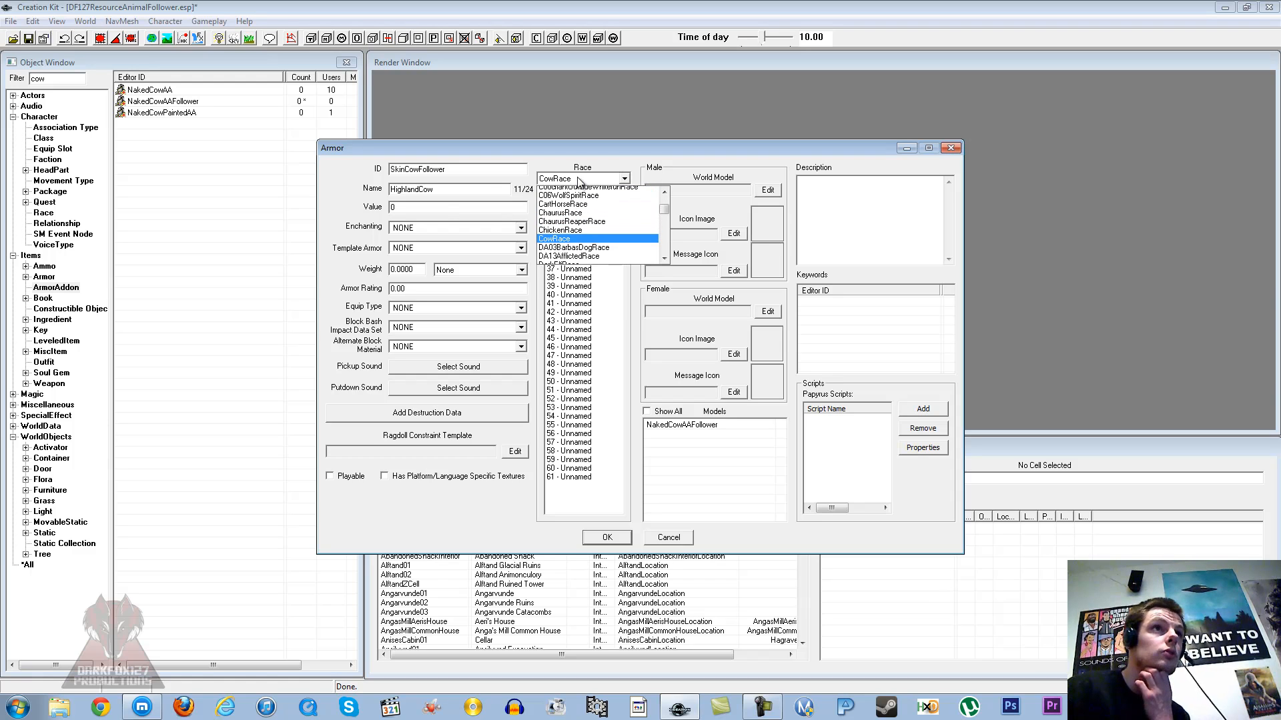
pyautogui.write('df')
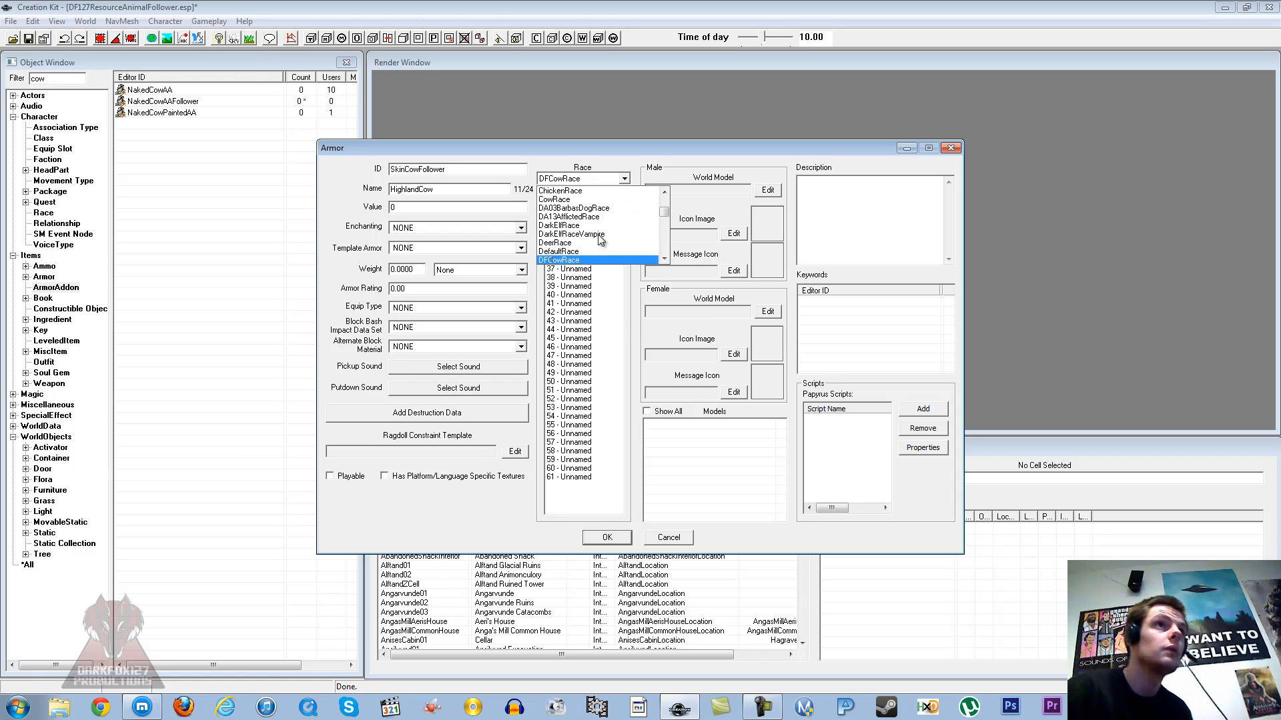
pyautogui.click(589, 260)
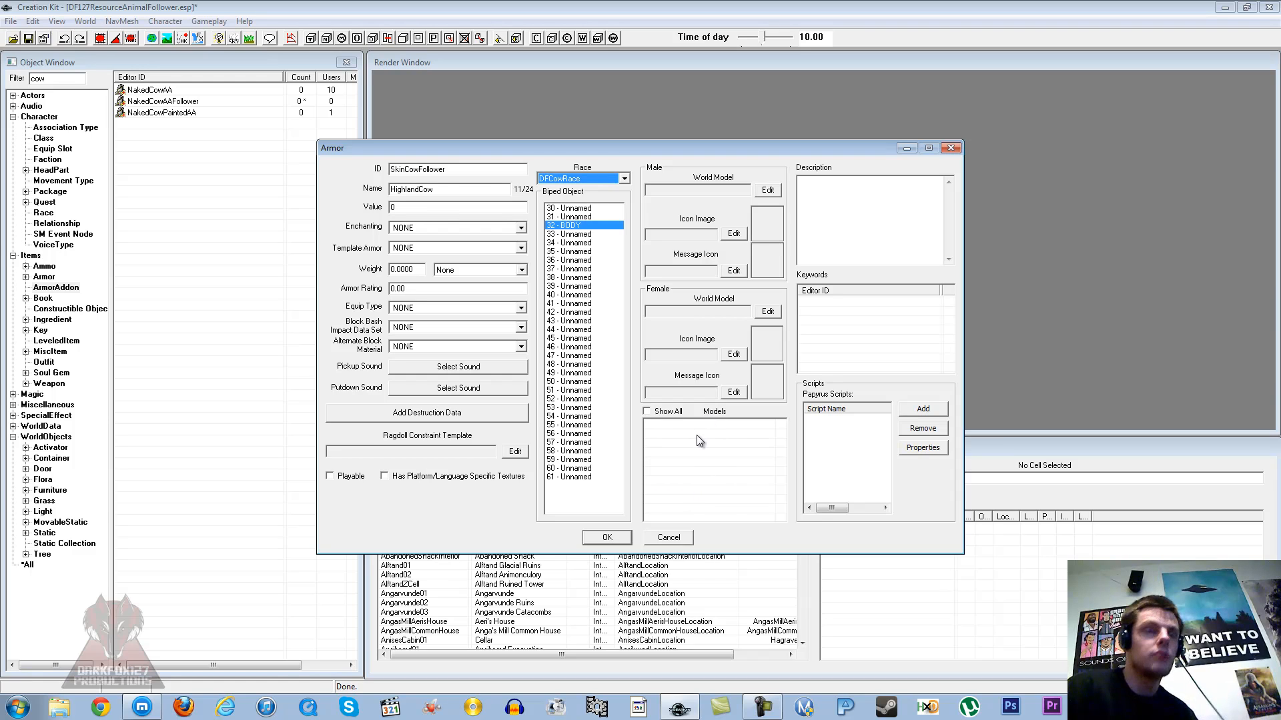
# - Accept the armor changes and set the race of the NakedCowAAFollower armor addon to DFCowRace
pyautogui.click(607, 537)
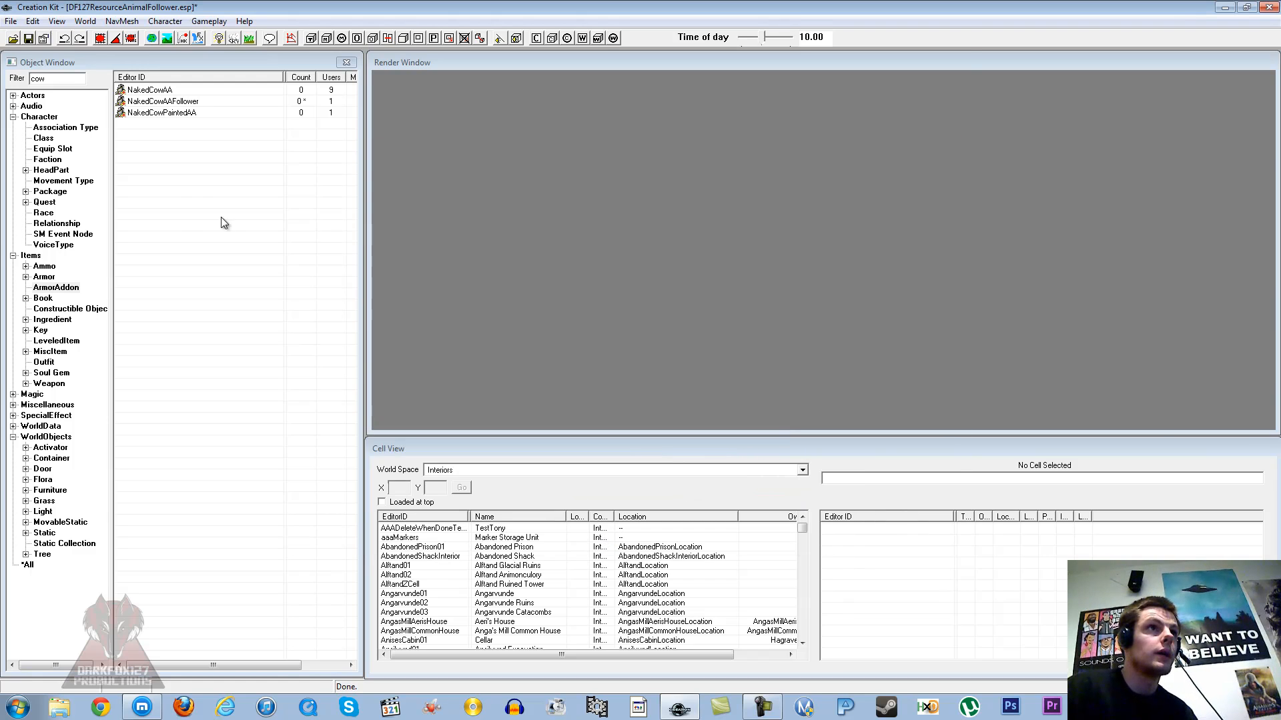
pyautogui.click(47, 278)
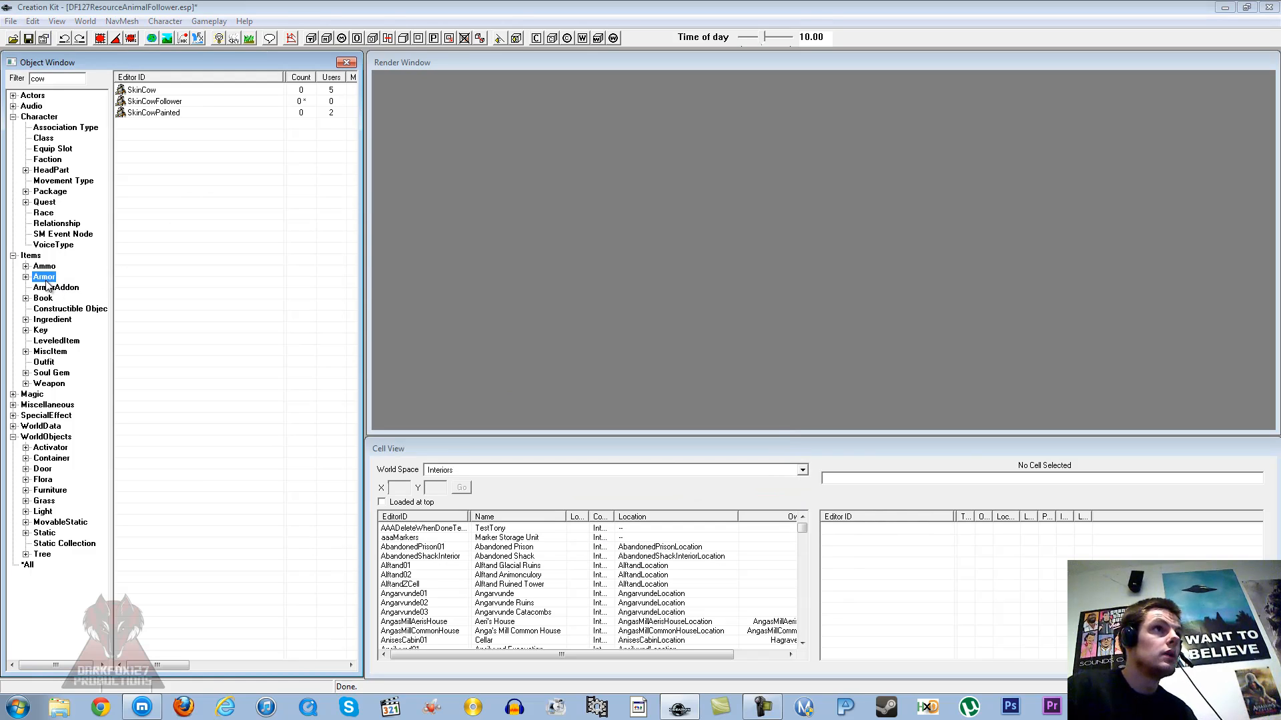
pyautogui.click(56, 287)
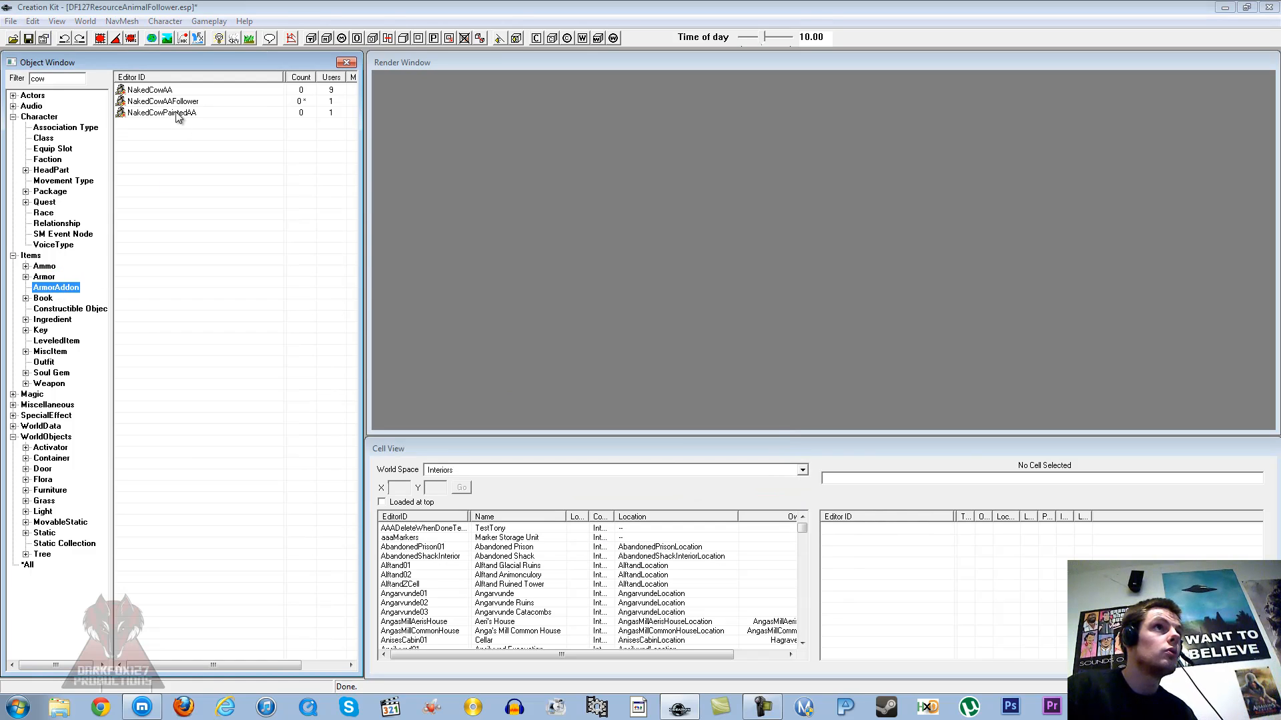
pyautogui.click(176, 103)
pyautogui.doubleClick(176, 103)
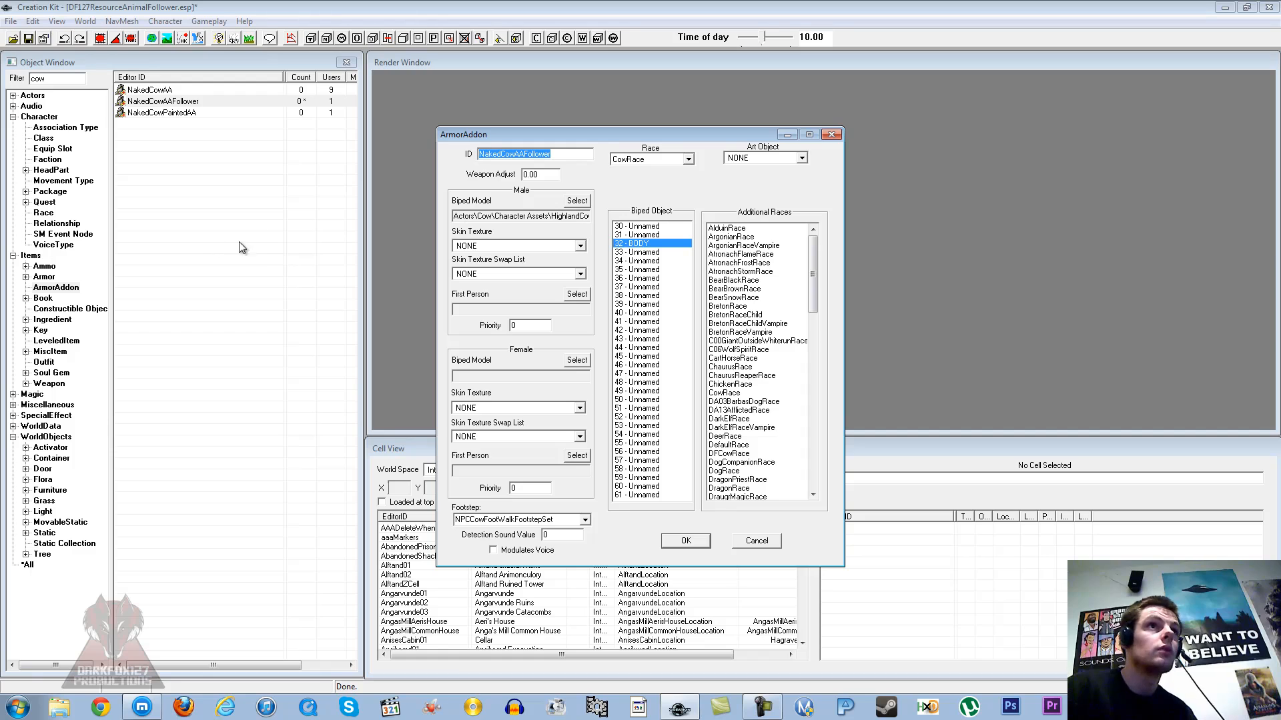
pyautogui.click(630, 160)
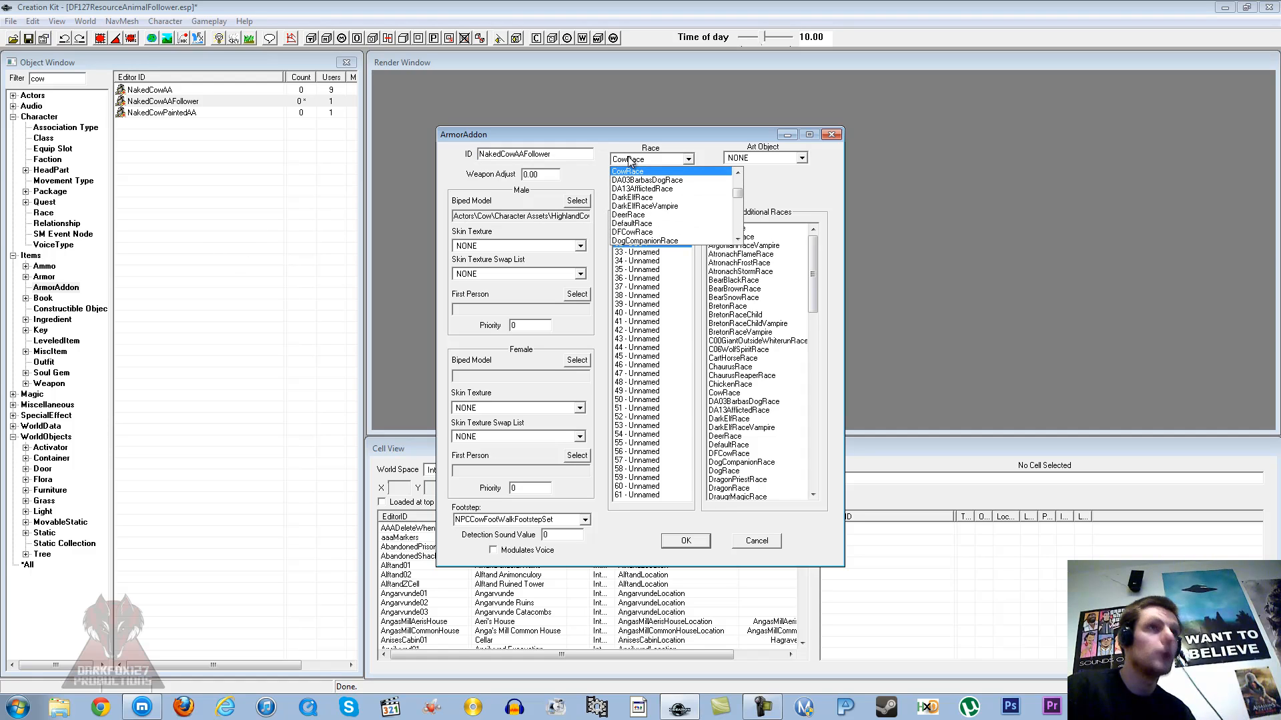
pyautogui.write('df')
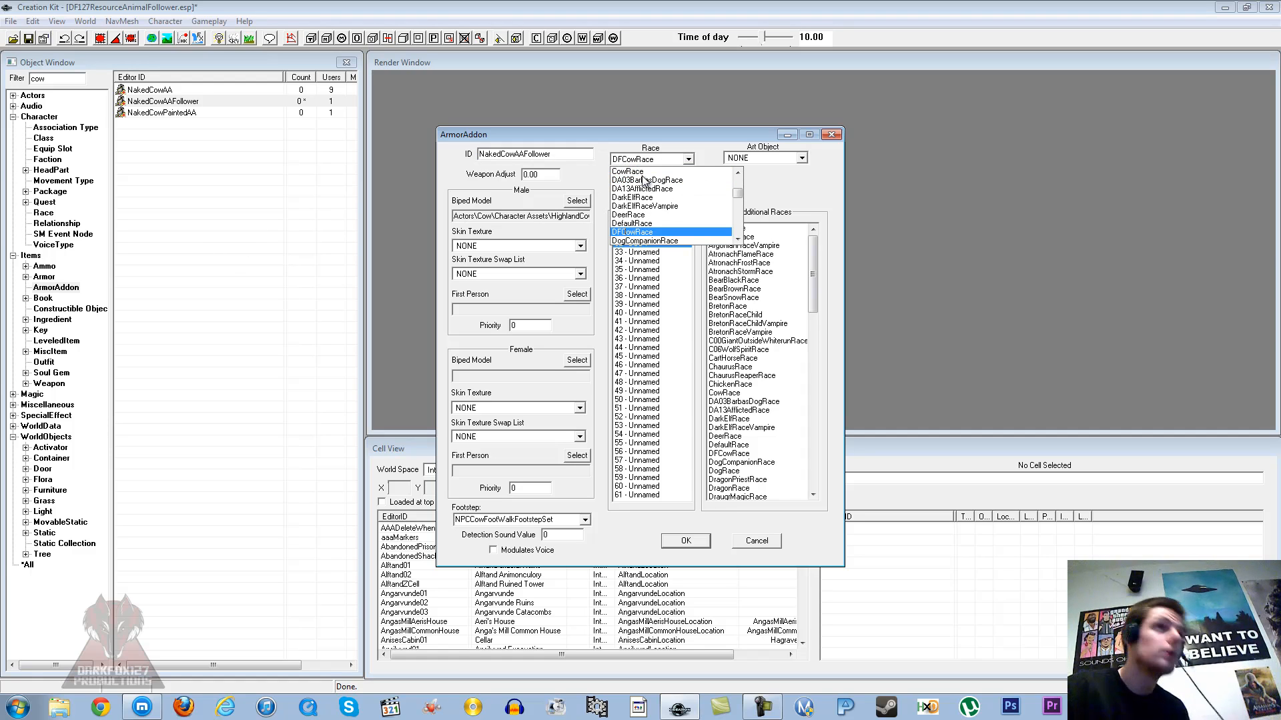
pyautogui.click(648, 232)
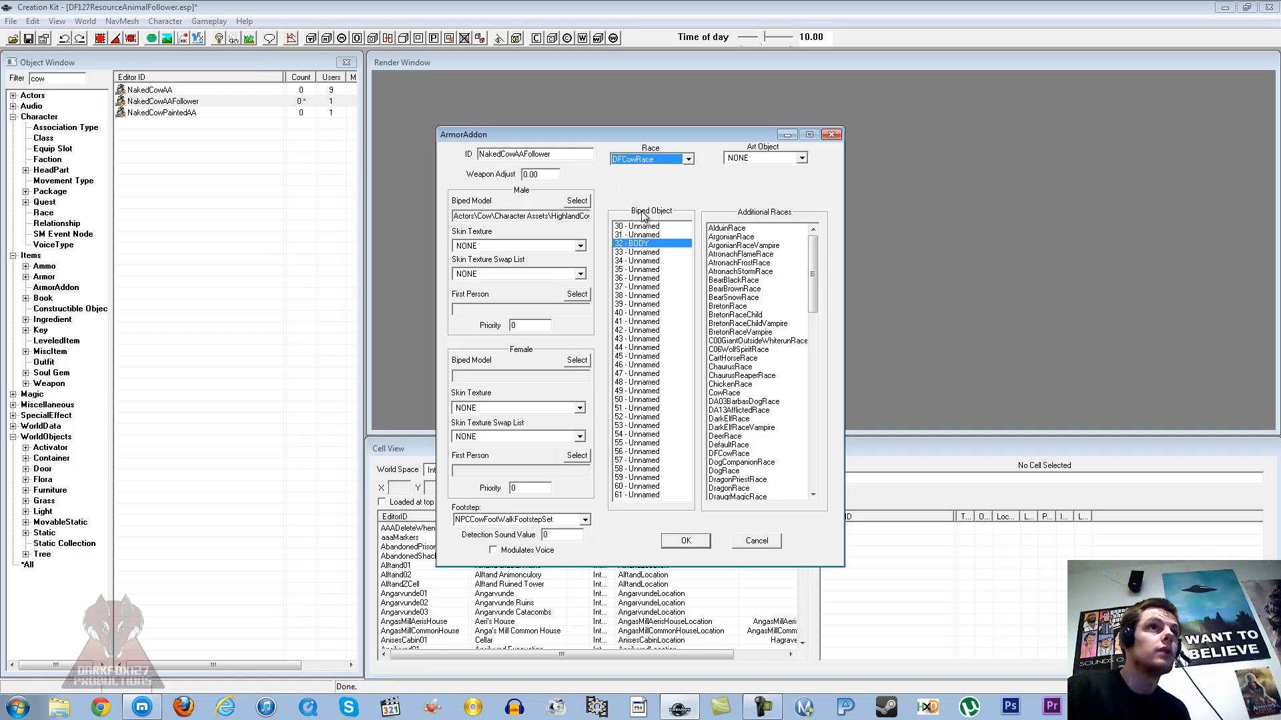
pyautogui.click(684, 541)
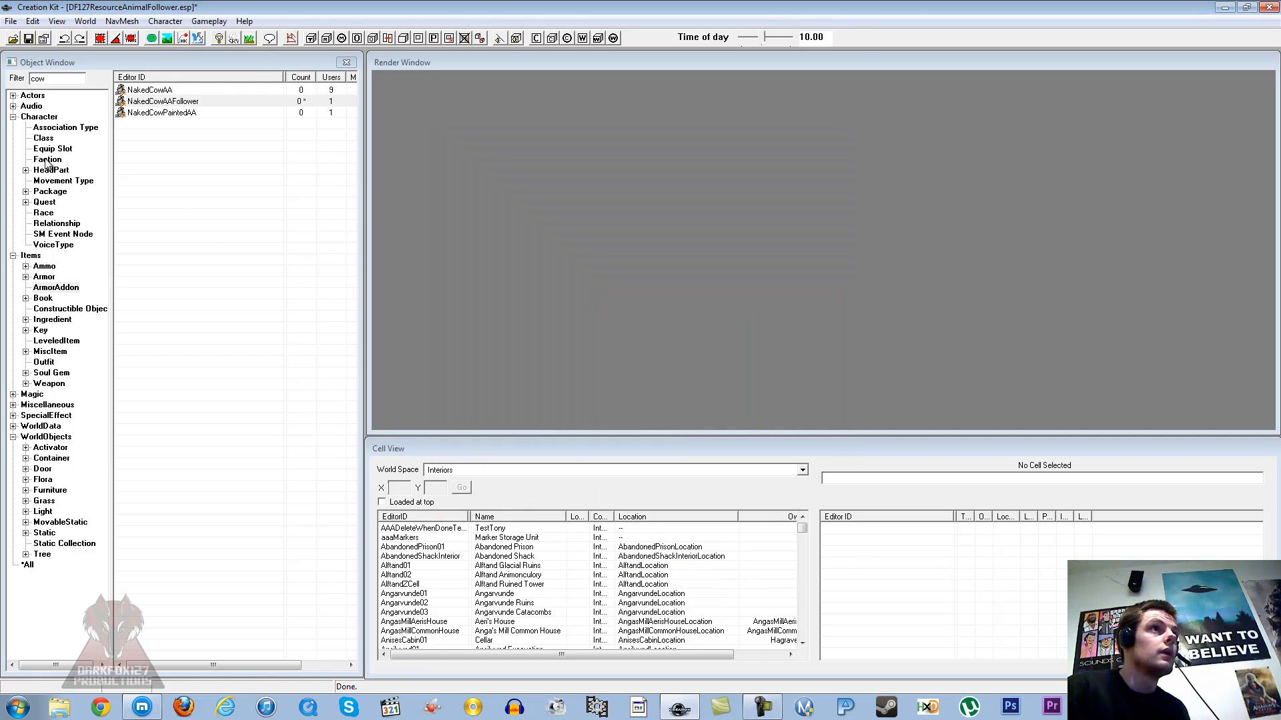
# - Set the body skin of DFCowRace to SkinCowFollower and check the cow in the full preview before accepting
pyautogui.click(43, 213)
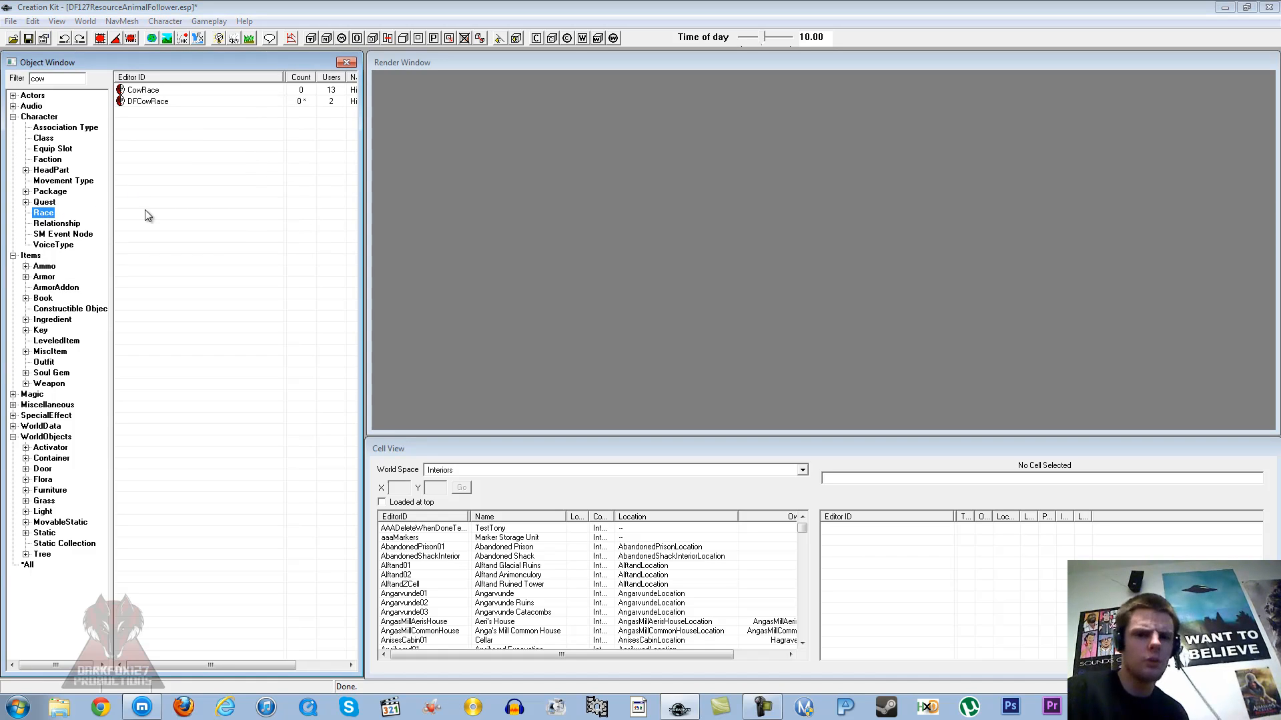
pyautogui.doubleClick(147, 102)
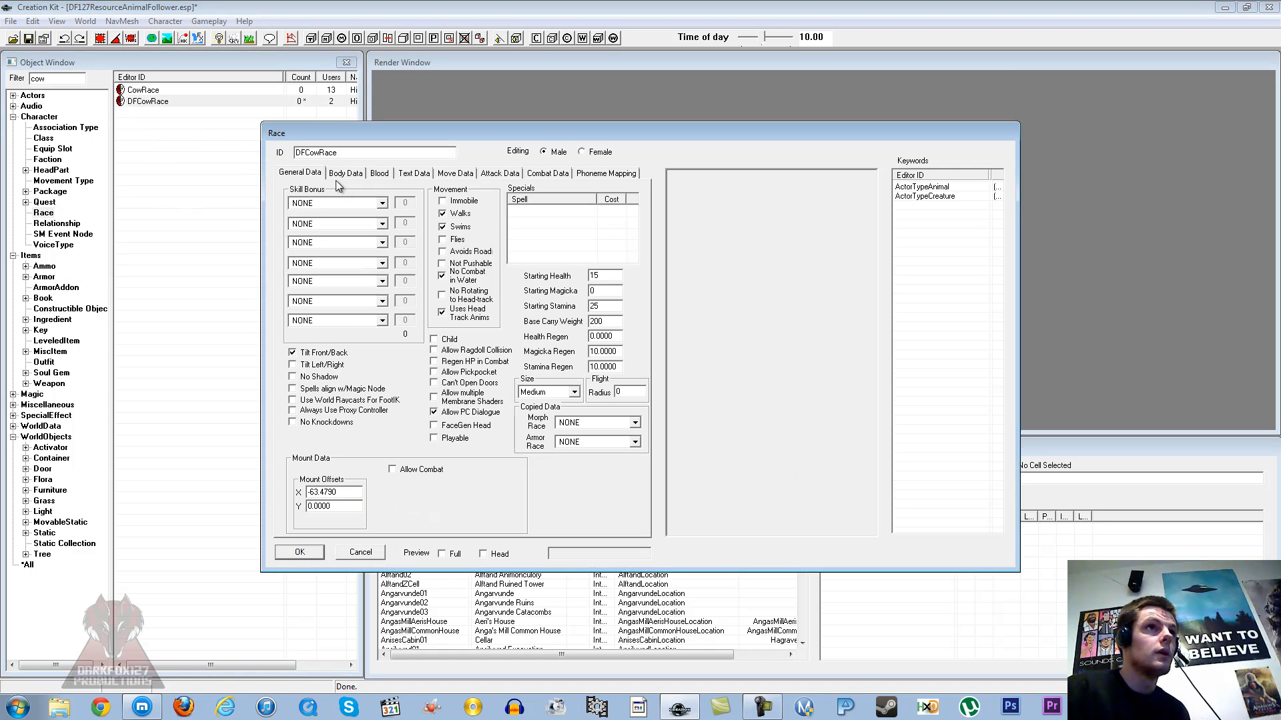
pyautogui.click(344, 173)
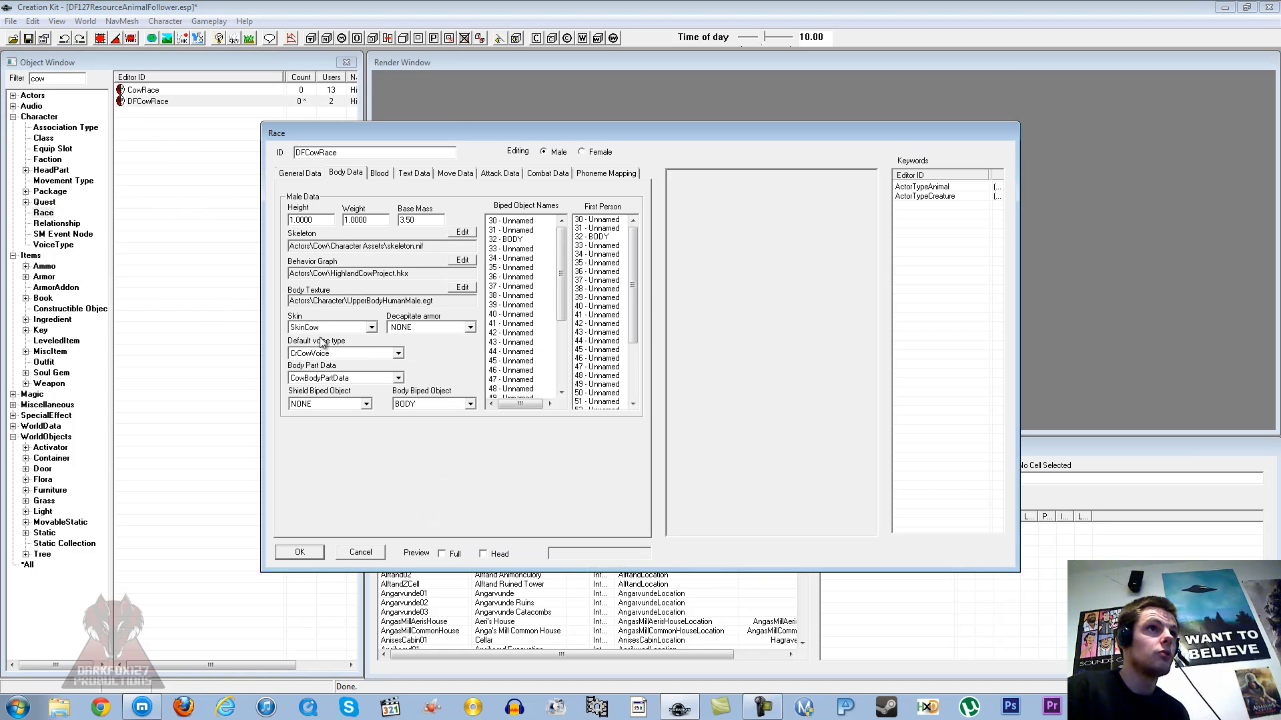
pyautogui.click(312, 328)
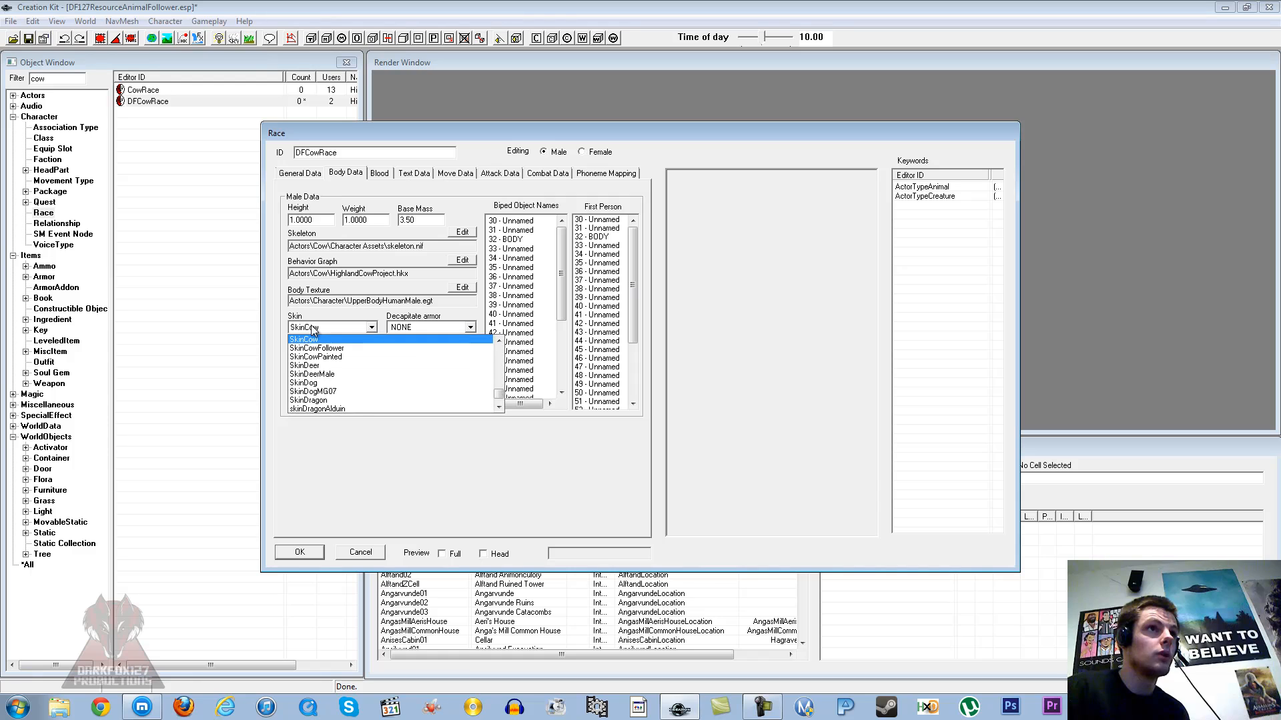
pyautogui.click(323, 348)
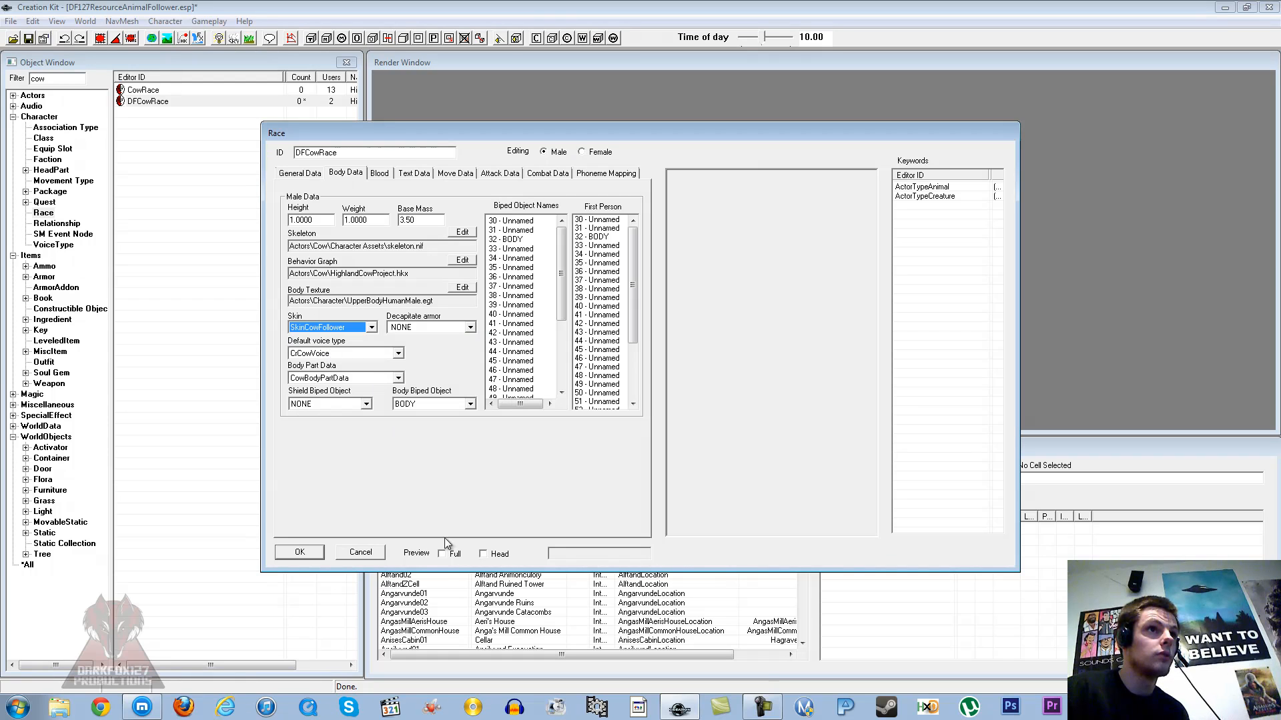
pyautogui.click(443, 555)
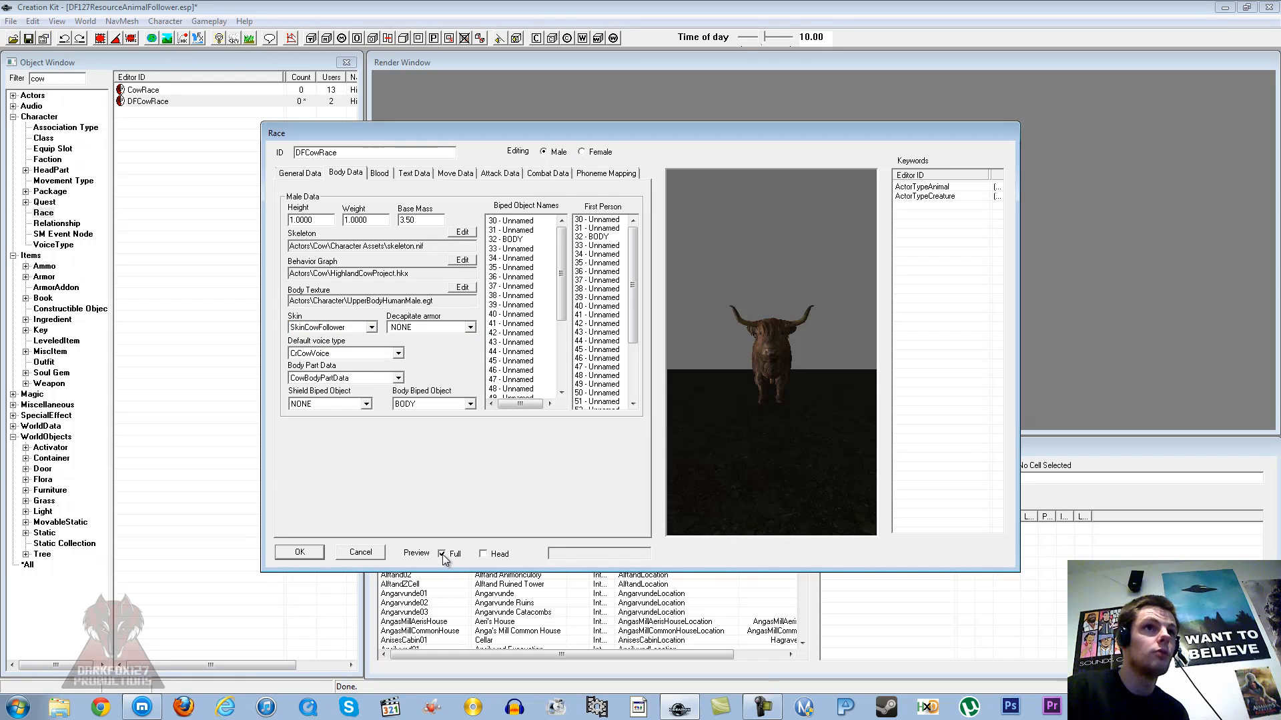
pyautogui.scroll(3, 807, 388)
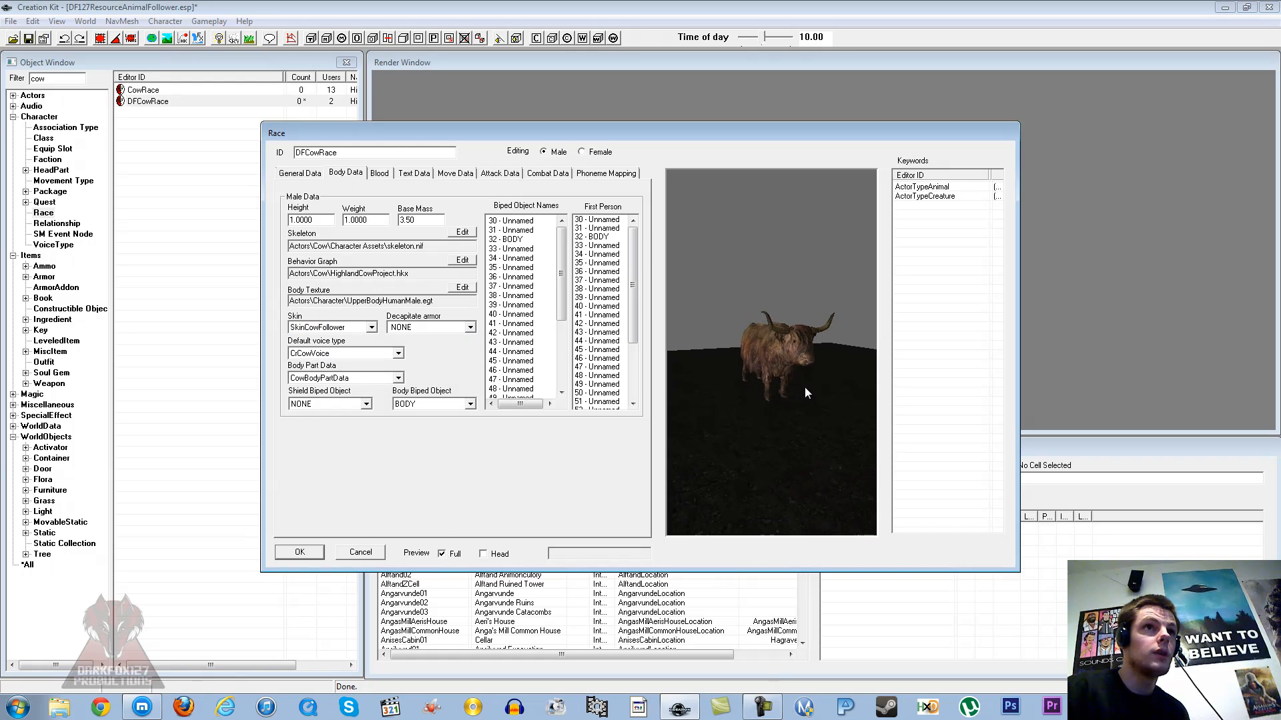
pyautogui.scroll(4, 782, 372)
pyautogui.moveTo(779, 359)
pyautogui.mouseDown(button='middle')
pyautogui.moveTo(782, 386)
pyautogui.moveTo(808, 369)
pyautogui.moveTo(775, 370)
pyautogui.mouseUp(button='middle')
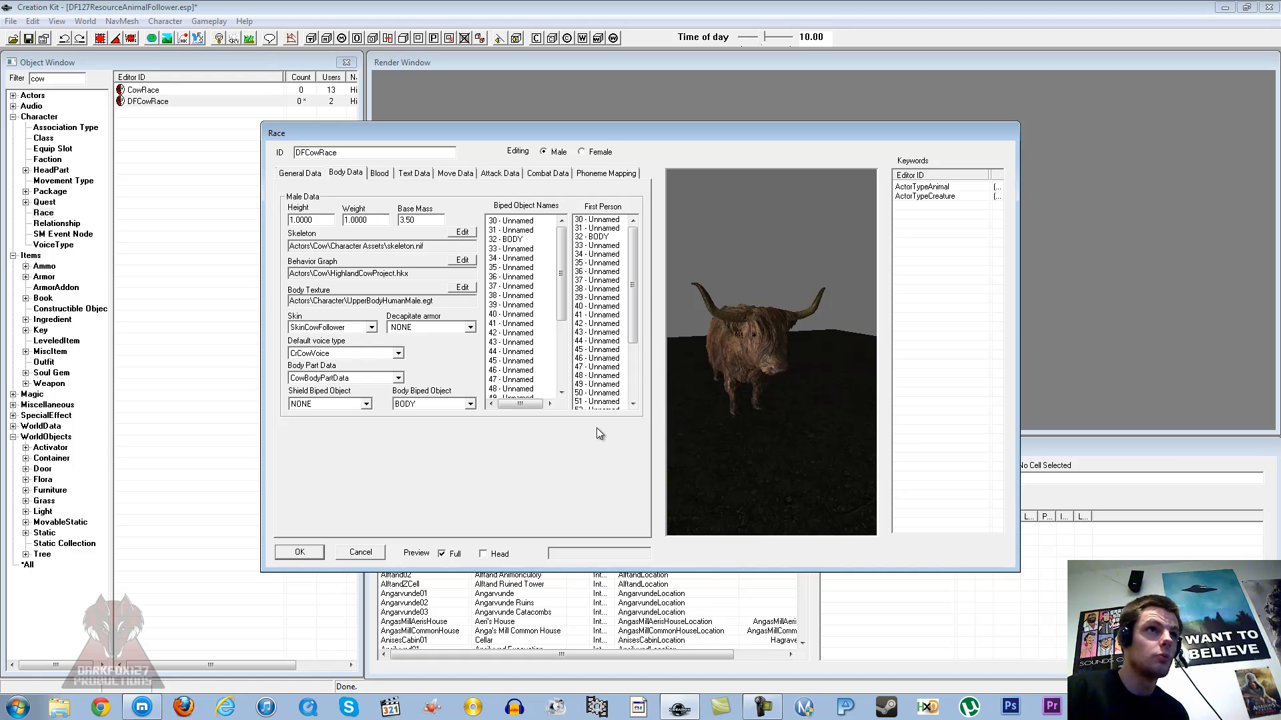
pyautogui.click(299, 552)
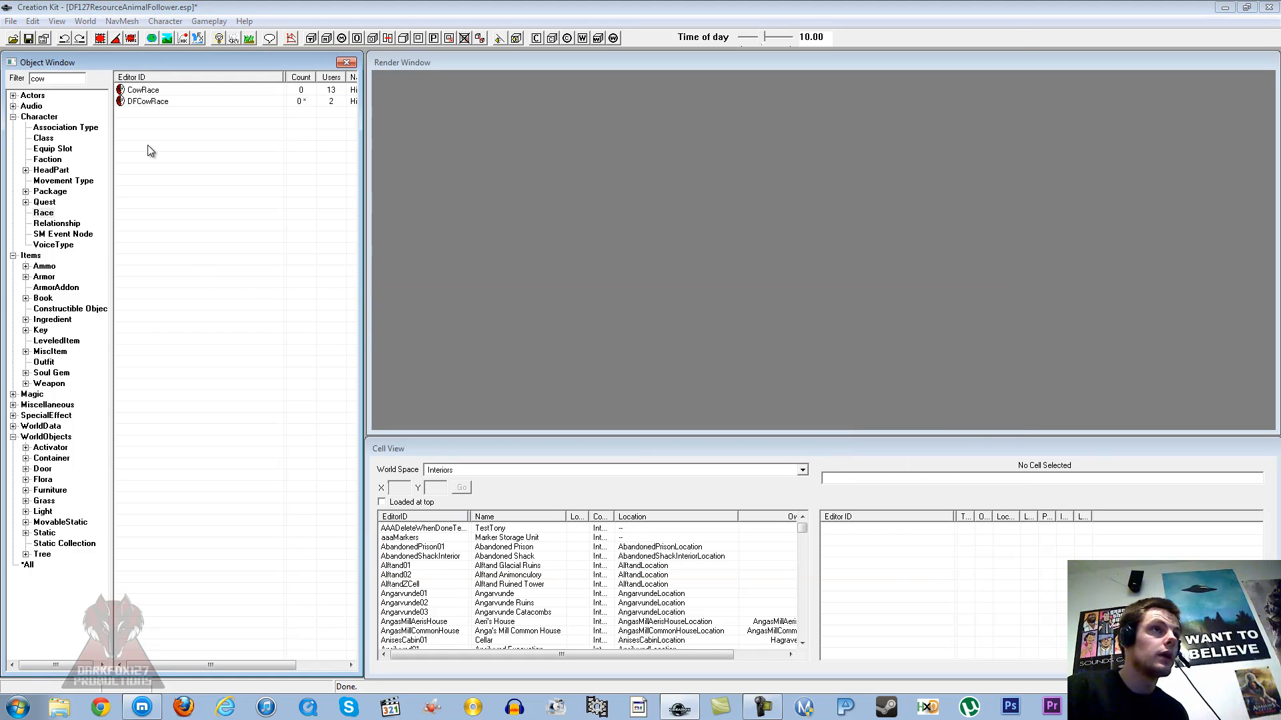
# - Set the DFCow actor's race to DFCowRace and skin to SkinCowFollower, checking the full preview before accepting
pyautogui.click(13, 96)
pyautogui.click(44, 107)
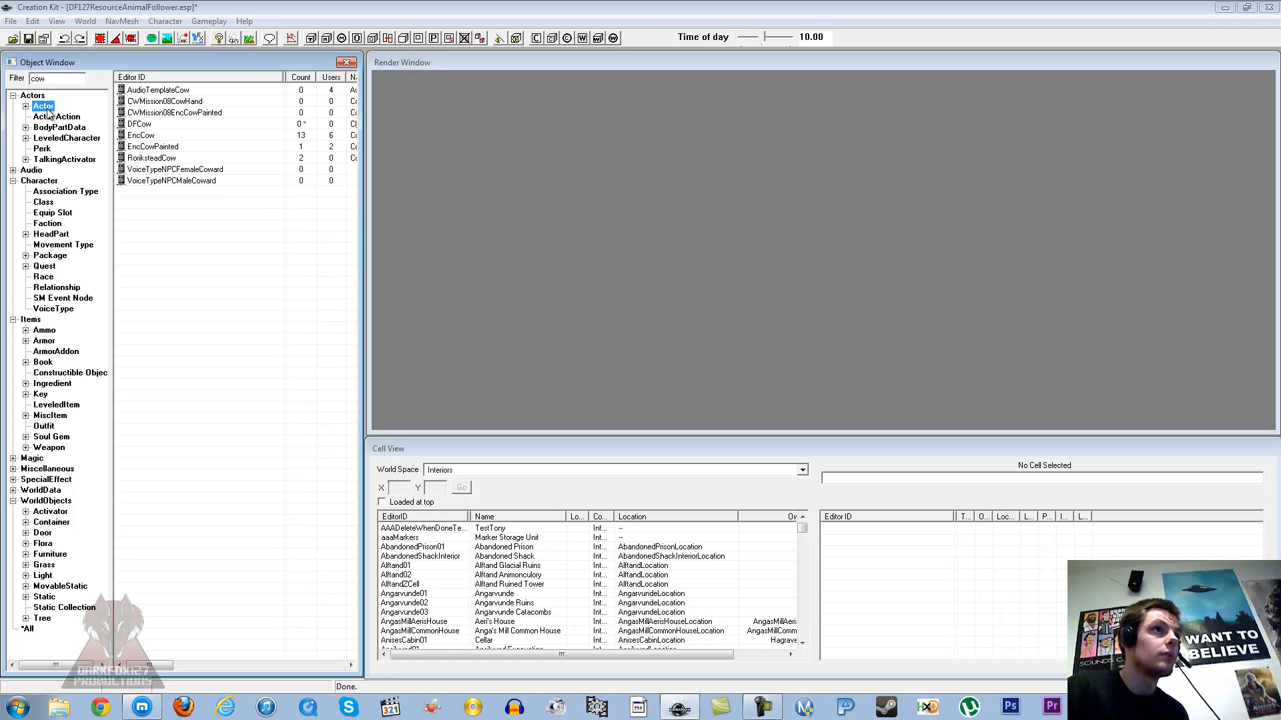
pyautogui.doubleClick(142, 124)
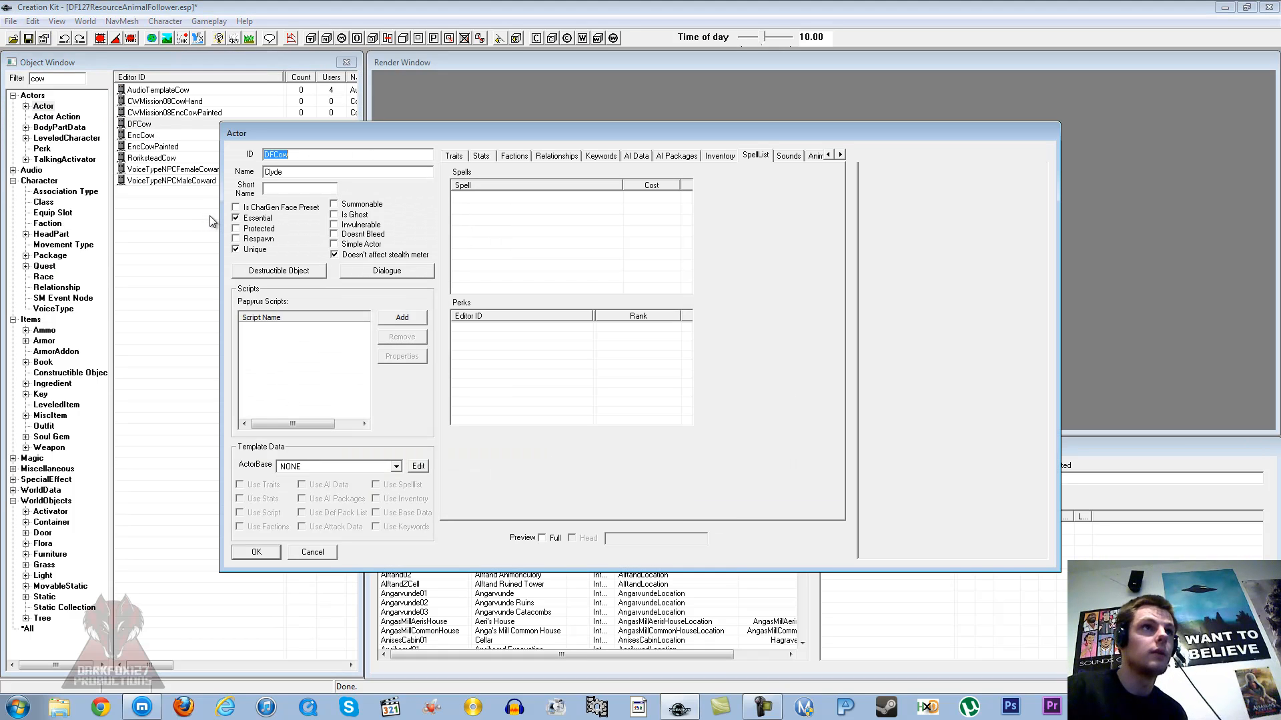
pyautogui.click(453, 157)
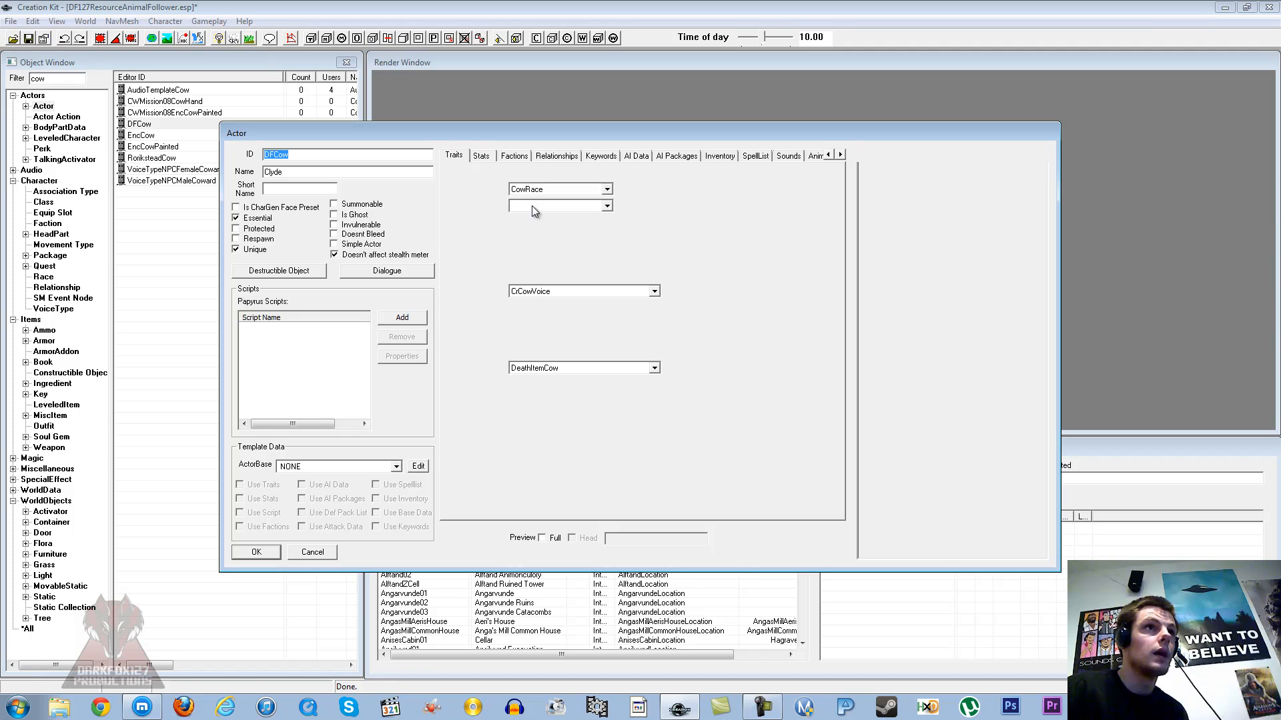
pyautogui.click(539, 190)
pyautogui.write('df')
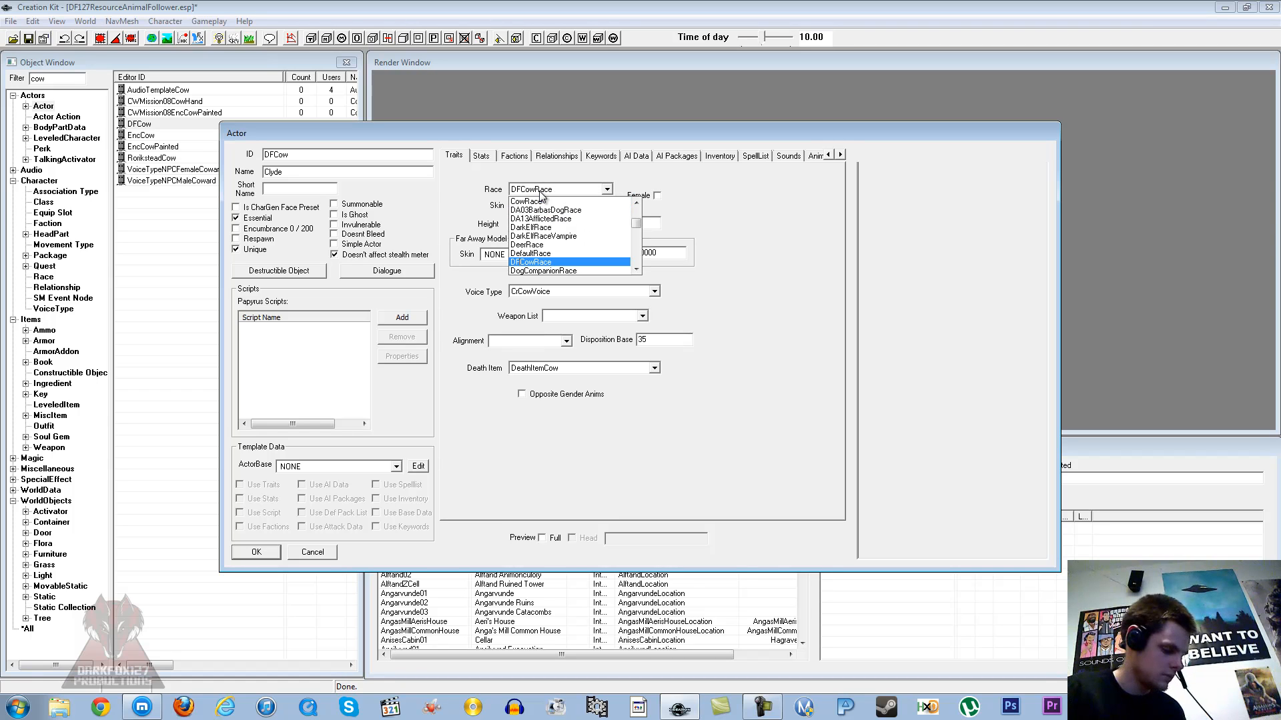
pyautogui.click(540, 191)
pyautogui.click(541, 206)
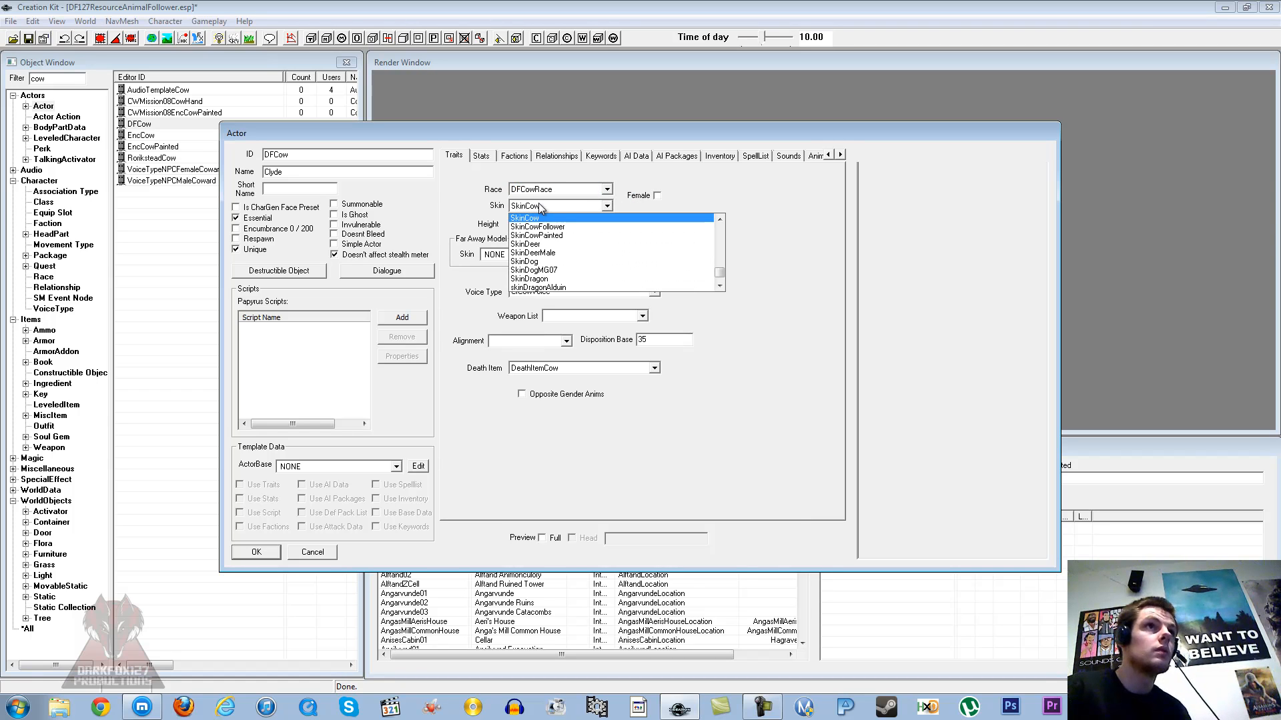
pyautogui.click(549, 227)
pyautogui.click(541, 537)
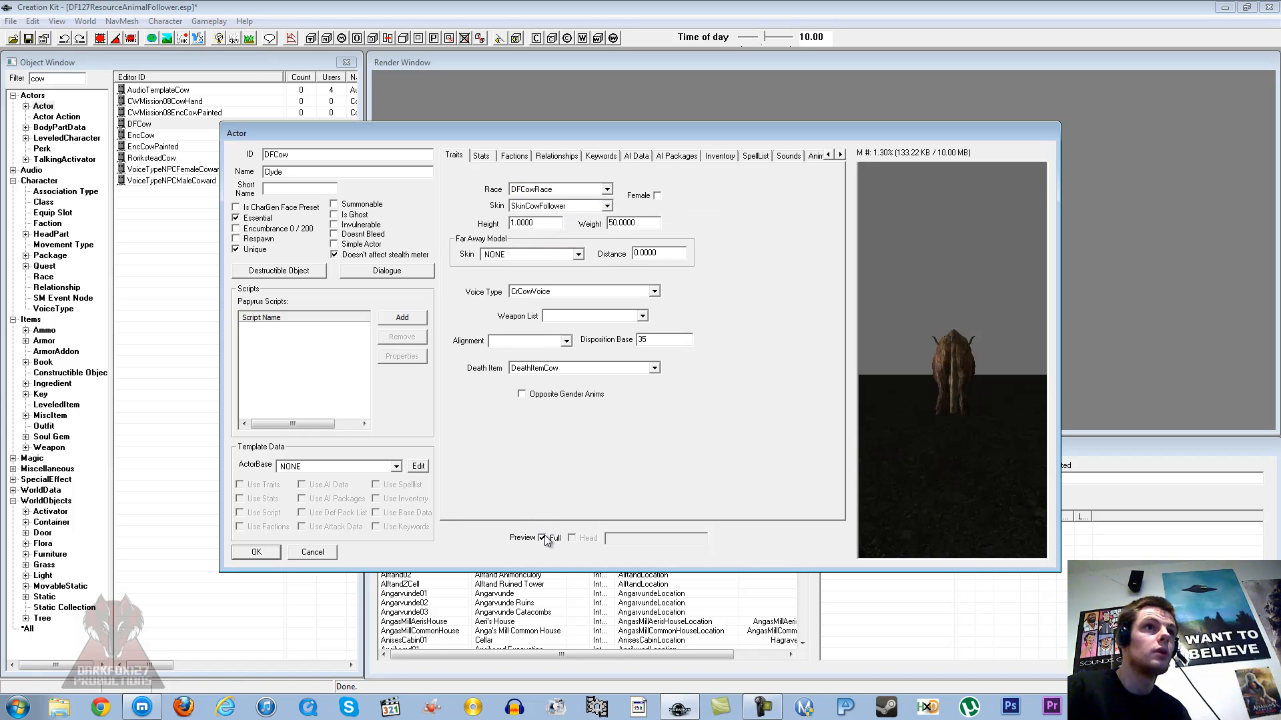
pyautogui.moveTo(932, 429); pyautogui.dragTo(1000, 355)
pyautogui.click(274, 553)
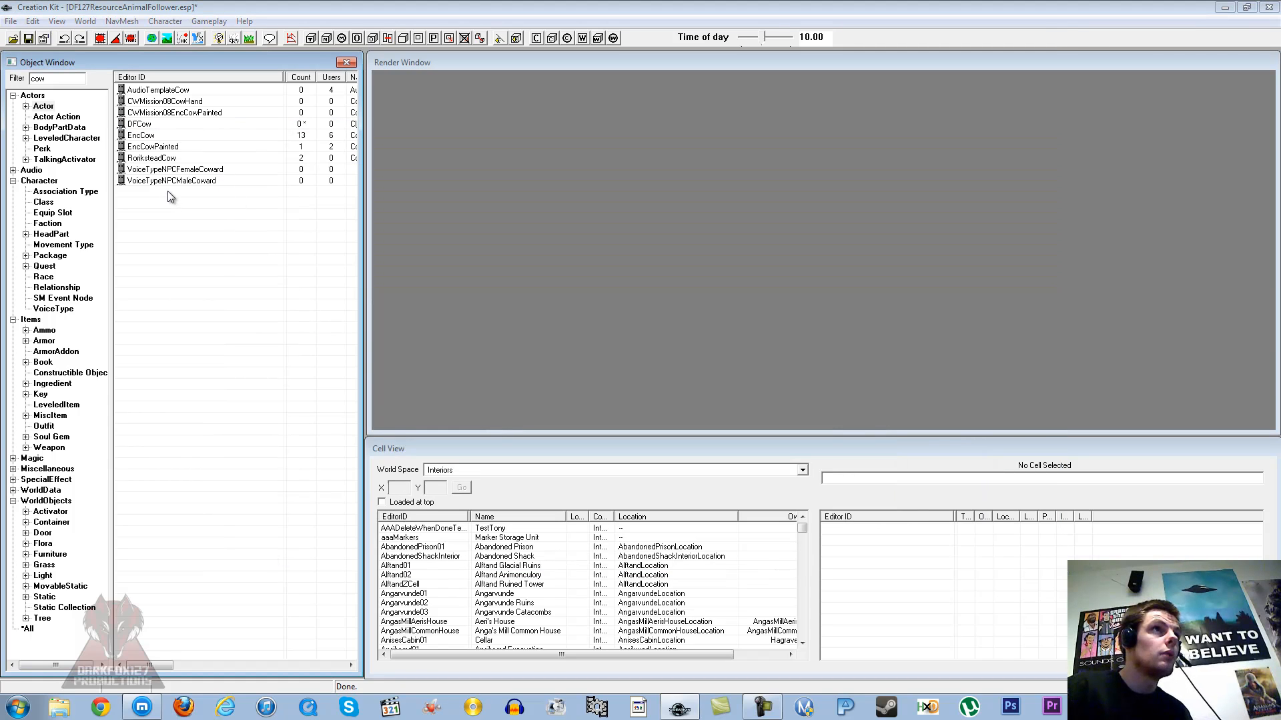
# - Save the plugin and collapse the Actors, Items and WorldObjects categories in the object tree
pyautogui.click(28, 38)
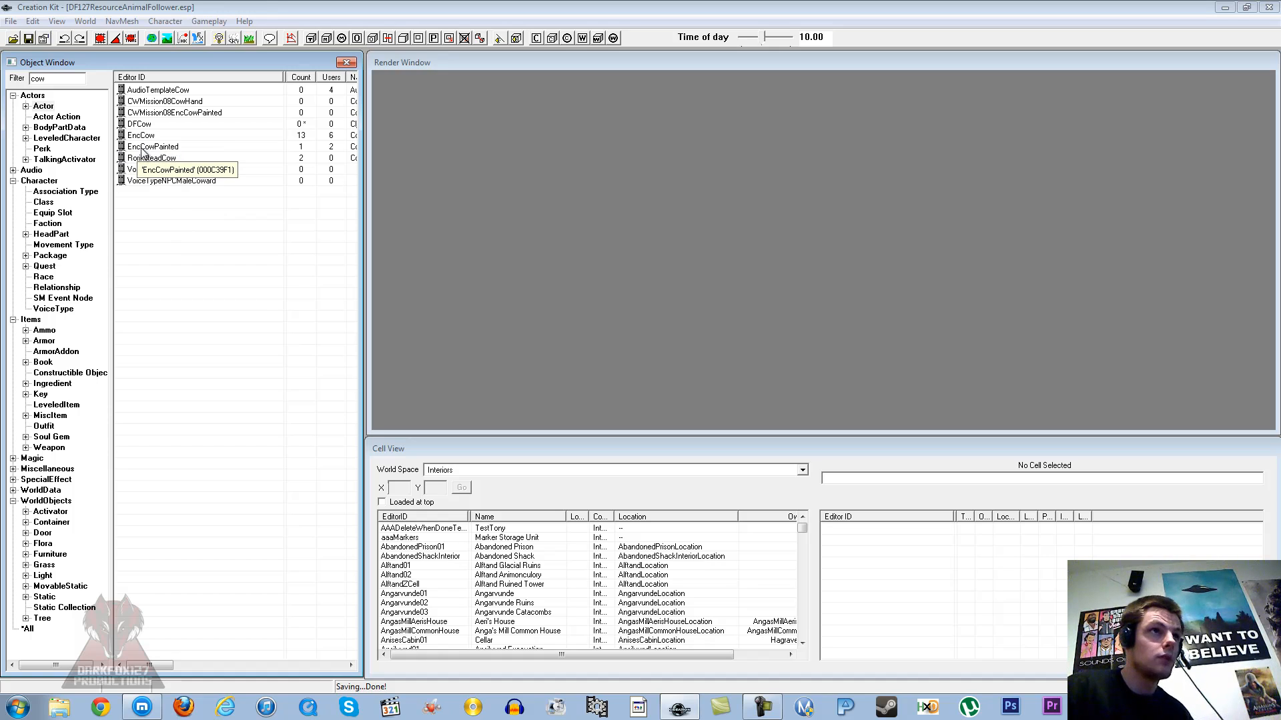
pyautogui.click(152, 181)
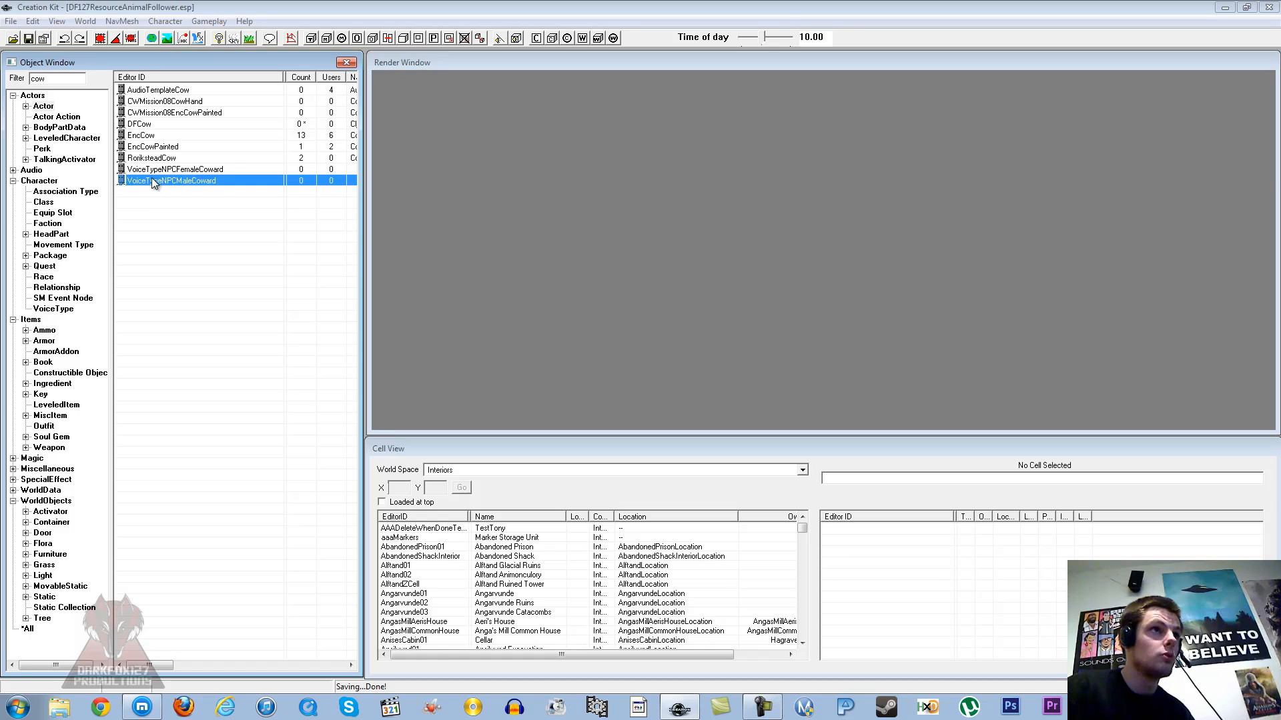
pyautogui.click(156, 205)
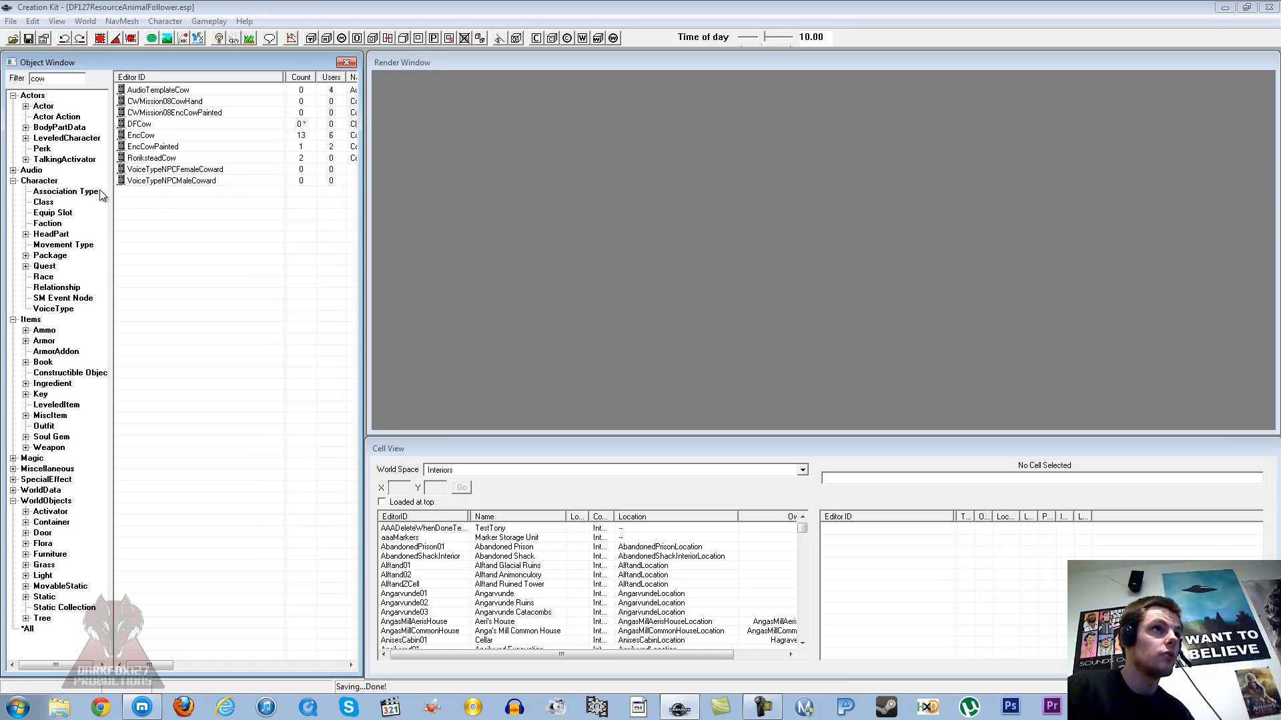
pyautogui.click(13, 96)
pyautogui.click(14, 256)
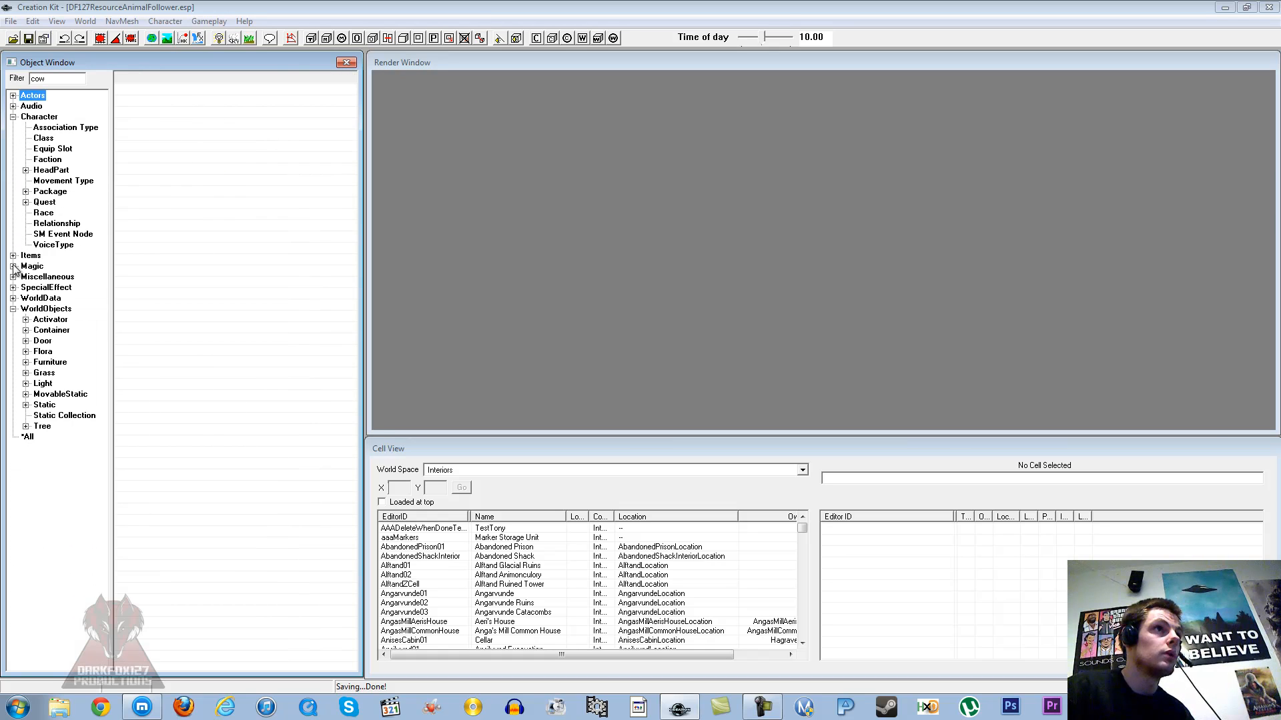
pyautogui.click(13, 309)
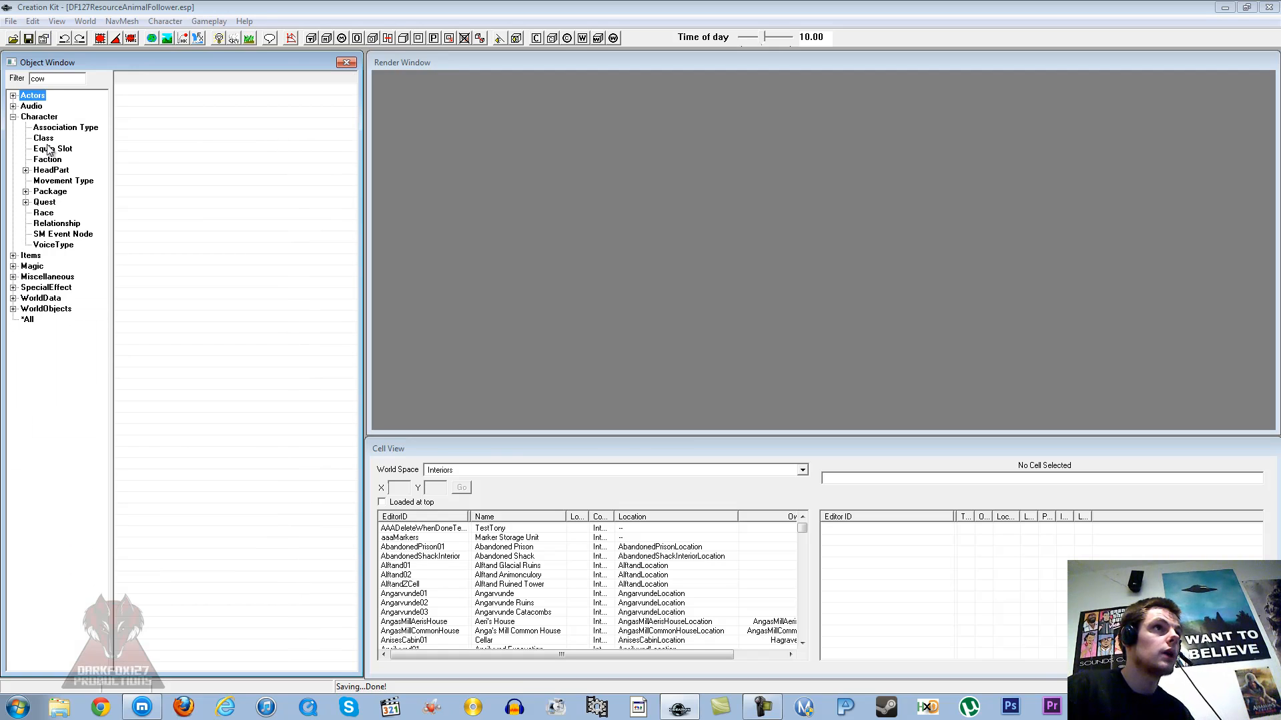
# - Filter the quests by "follower" and open the DialogueFollower quest
pyautogui.click(47, 202)
pyautogui.click(167, 120)
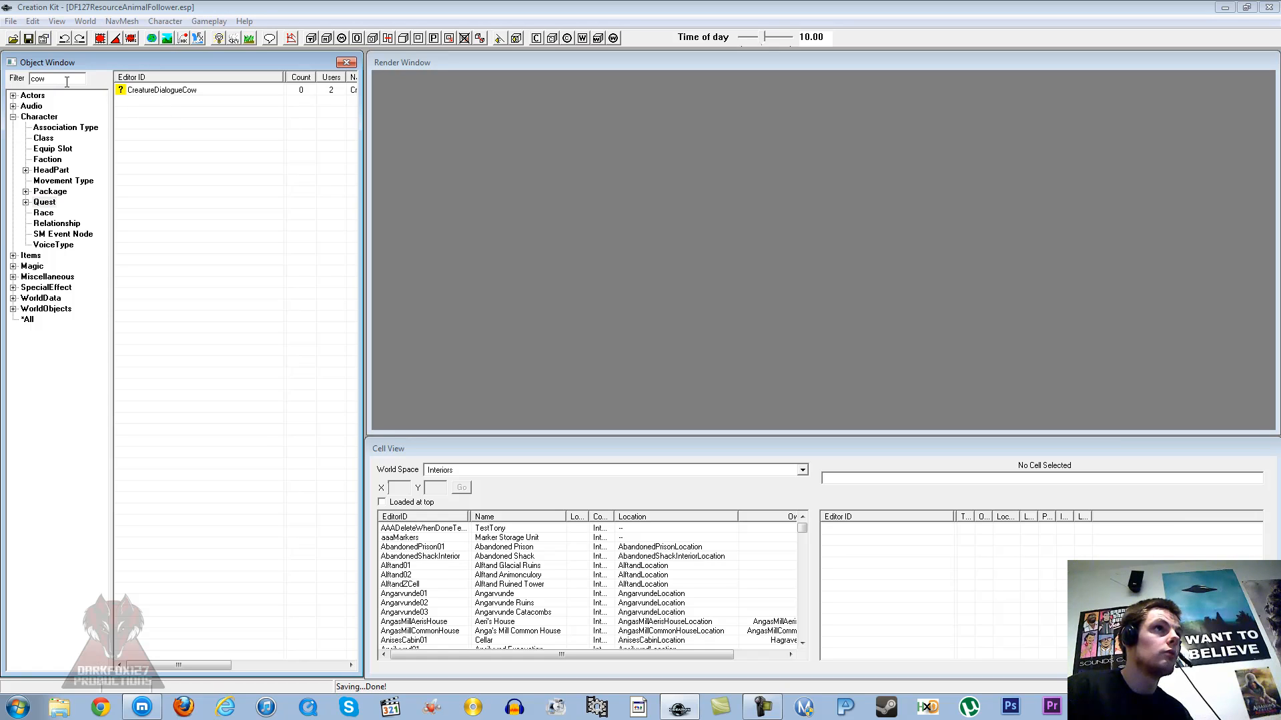
pyautogui.doubleClick(38, 79)
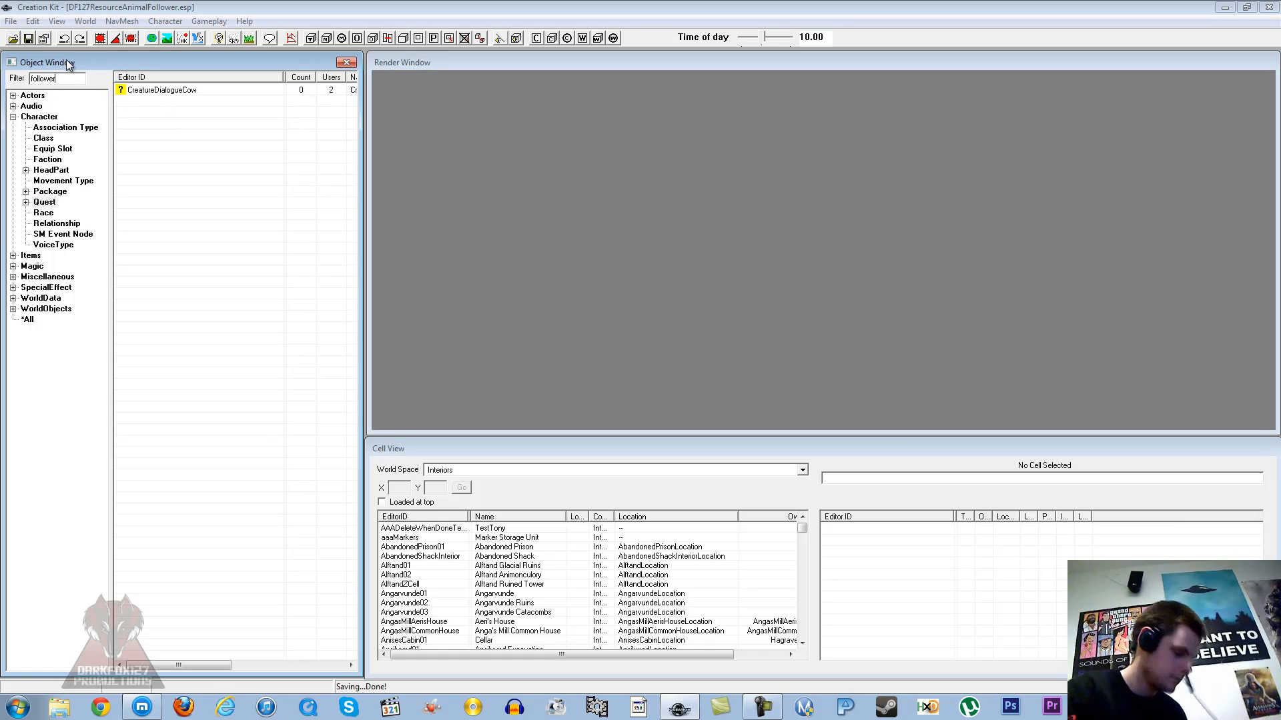
pyautogui.click(136, 104)
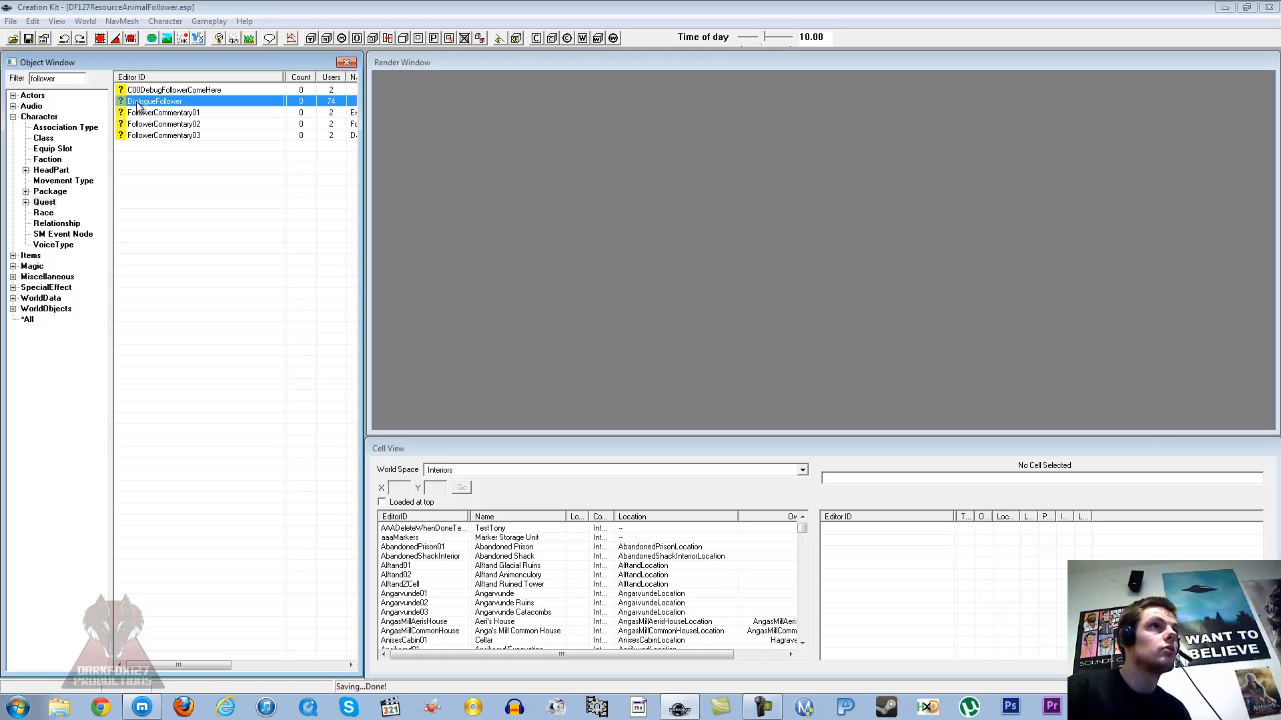
pyautogui.doubleClick(170, 103)
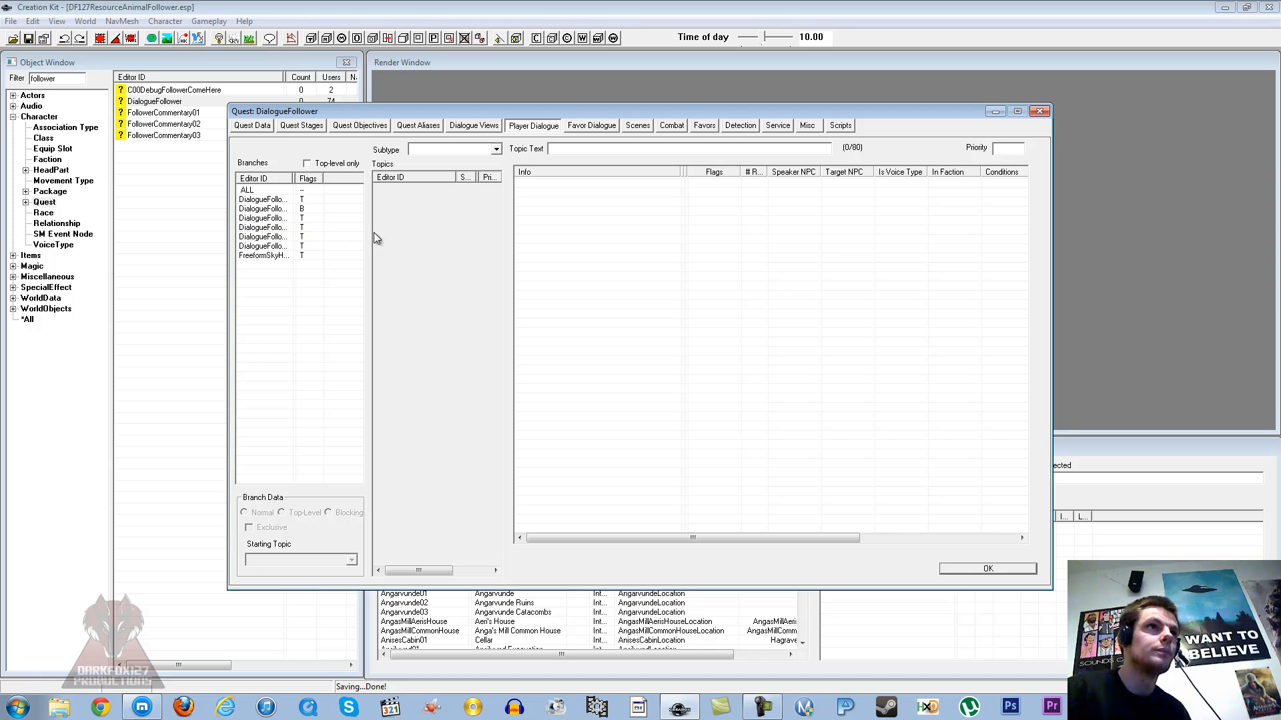
# - Widen the branches' Editor ID column and examine the dialogue of the DialogueFollowerDoingFavor blocking branch and DialogueFollowerDismiss
pyautogui.moveTo(294, 178); pyautogui.dragTo(347, 178)
pyautogui.click(303, 200)
pyautogui.click(308, 209)
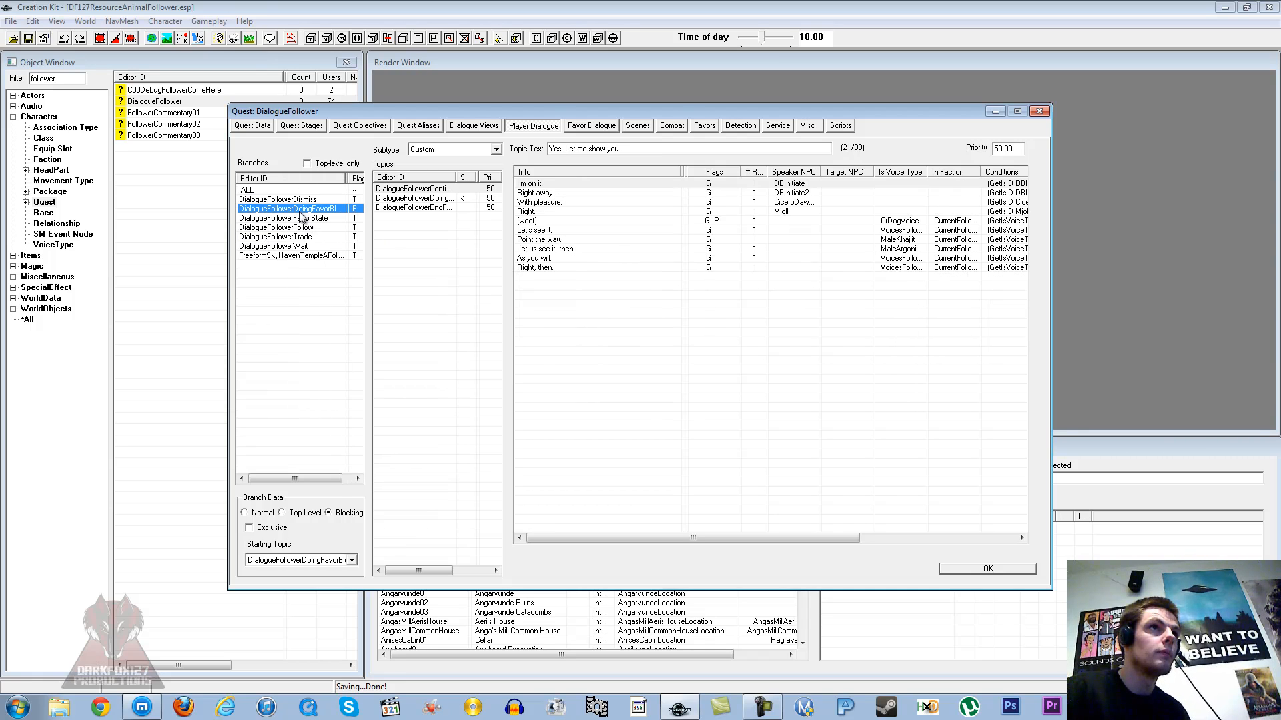
pyautogui.click(308, 200)
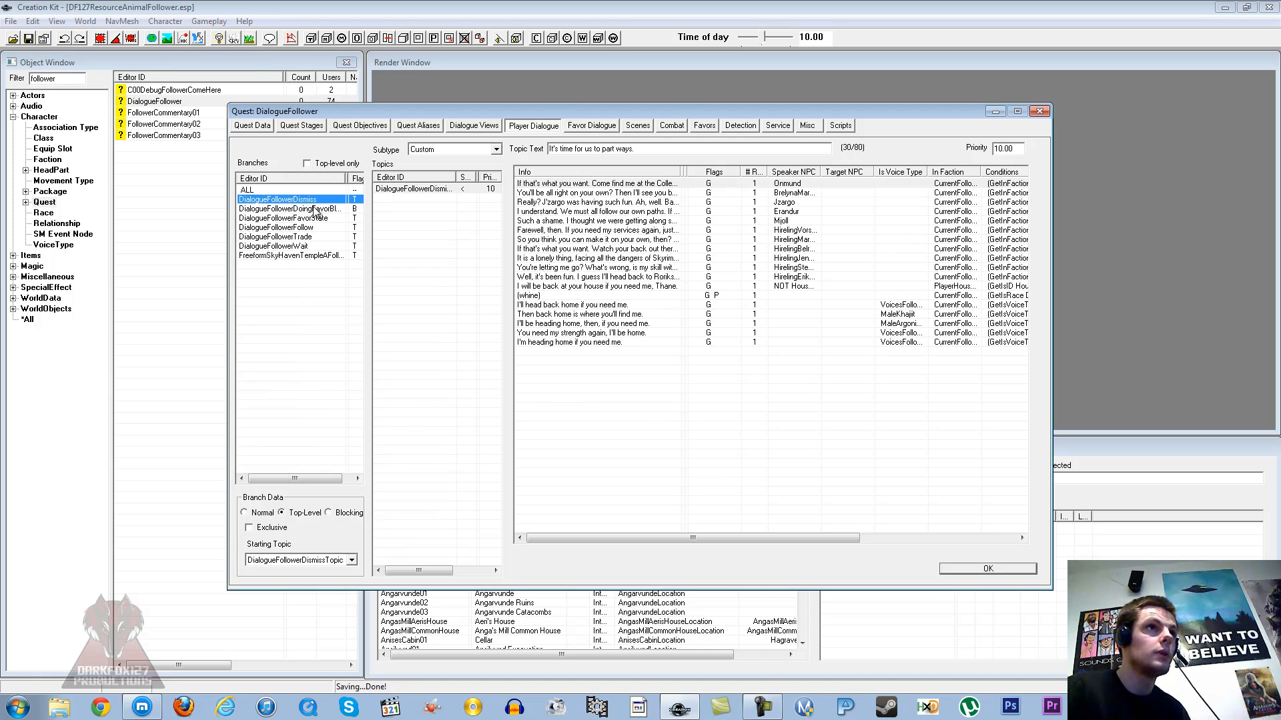
# - Examine the dialogue of the DoingFavor, FavorState, Follow, Trade and Wait branches of the DialogueFollower quest
pyautogui.click(343, 208)
pyautogui.click(309, 219)
pyautogui.click(308, 229)
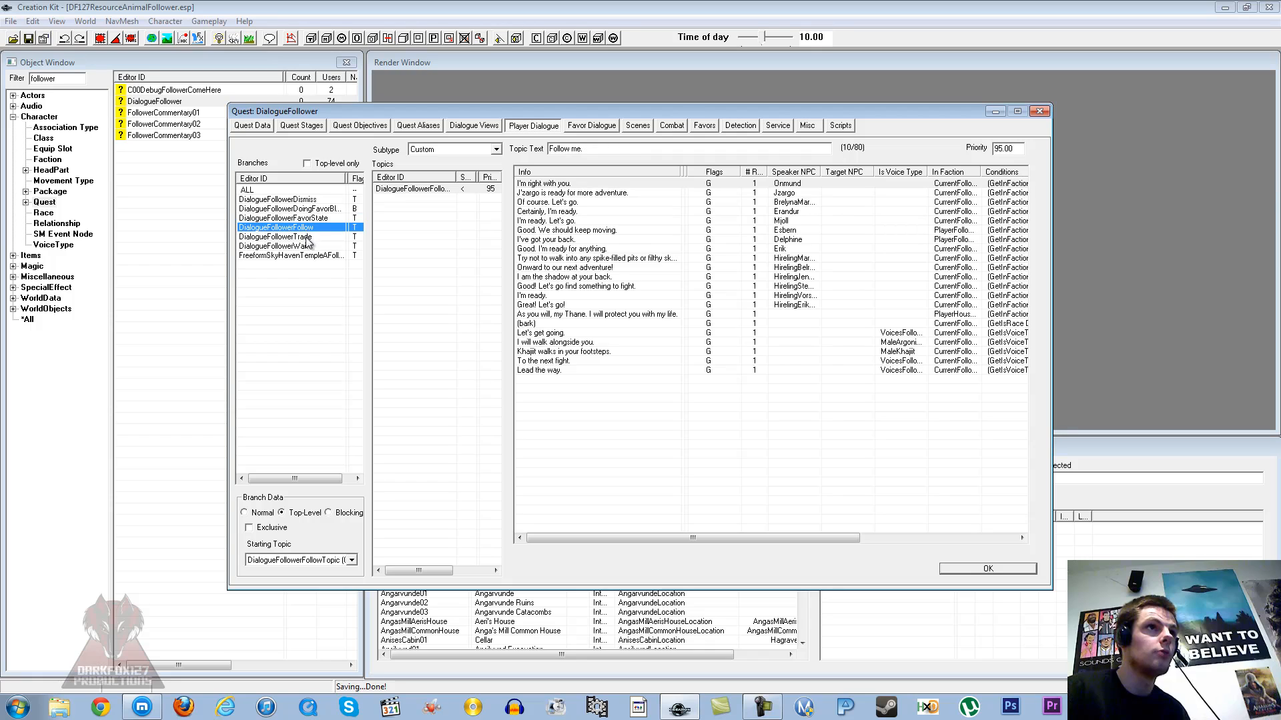
pyautogui.click(308, 237)
pyautogui.click(307, 247)
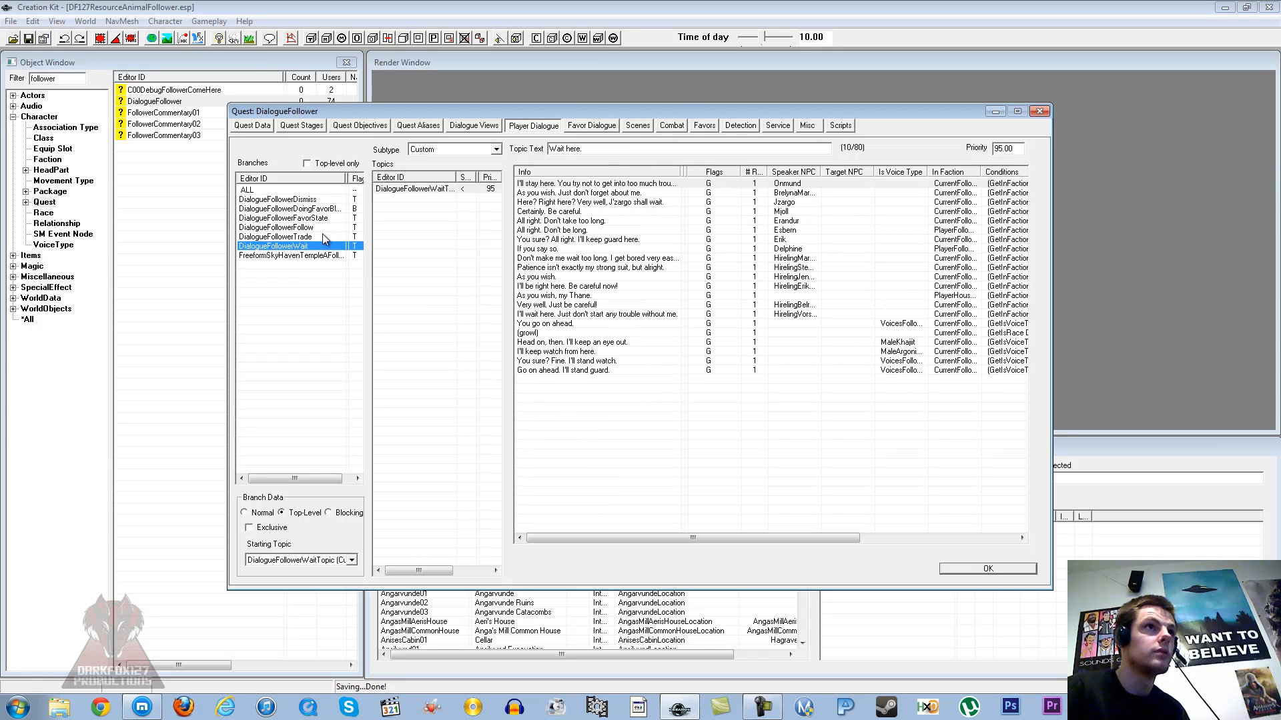
# - Add a new info to the DialogueFollowerDismiss topic with the response text "Cow"
pyautogui.click(294, 201)
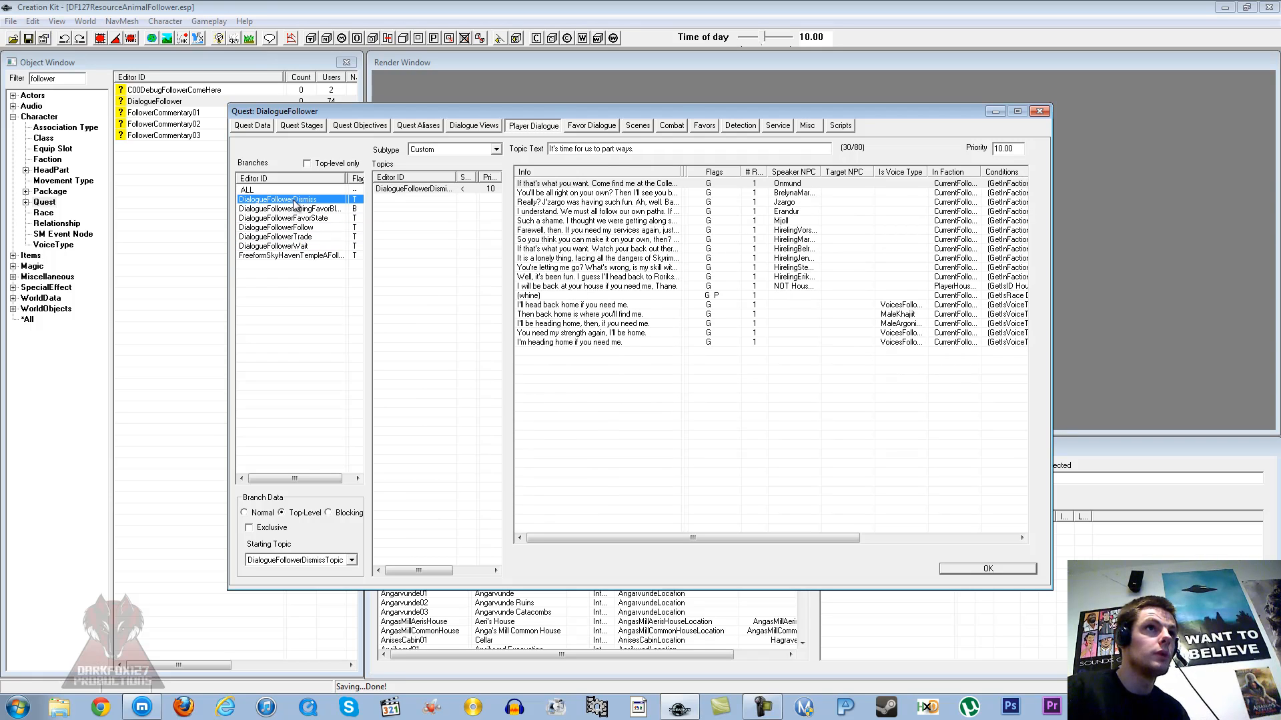
pyautogui.click(621, 390)
pyautogui.rightClick(615, 401)
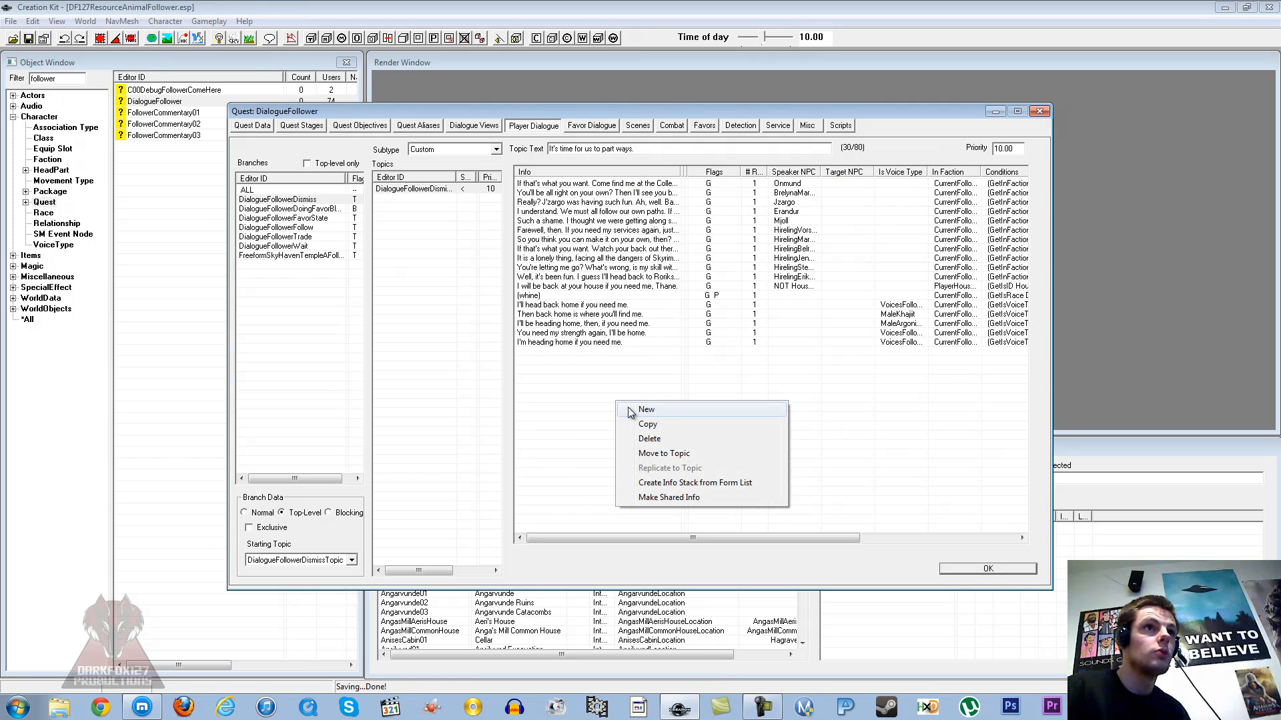
pyautogui.click(631, 410)
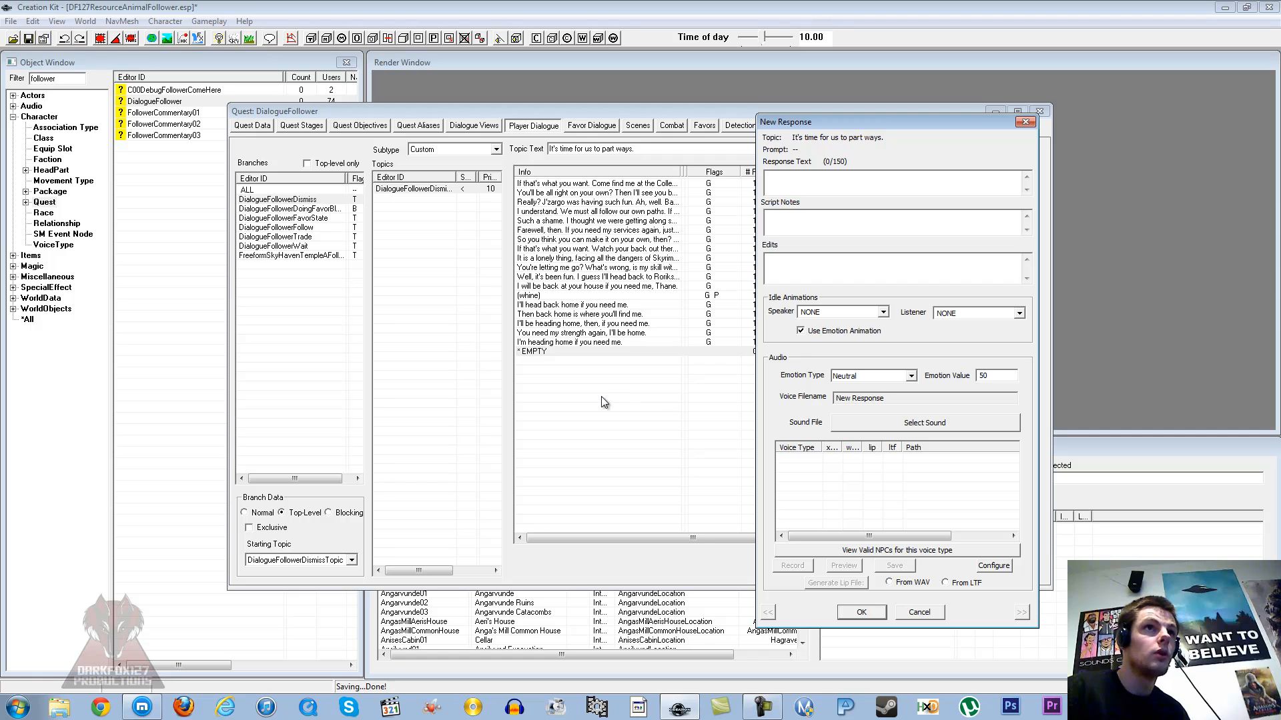
pyautogui.moveTo(871, 120); pyautogui.dragTo(854, 114)
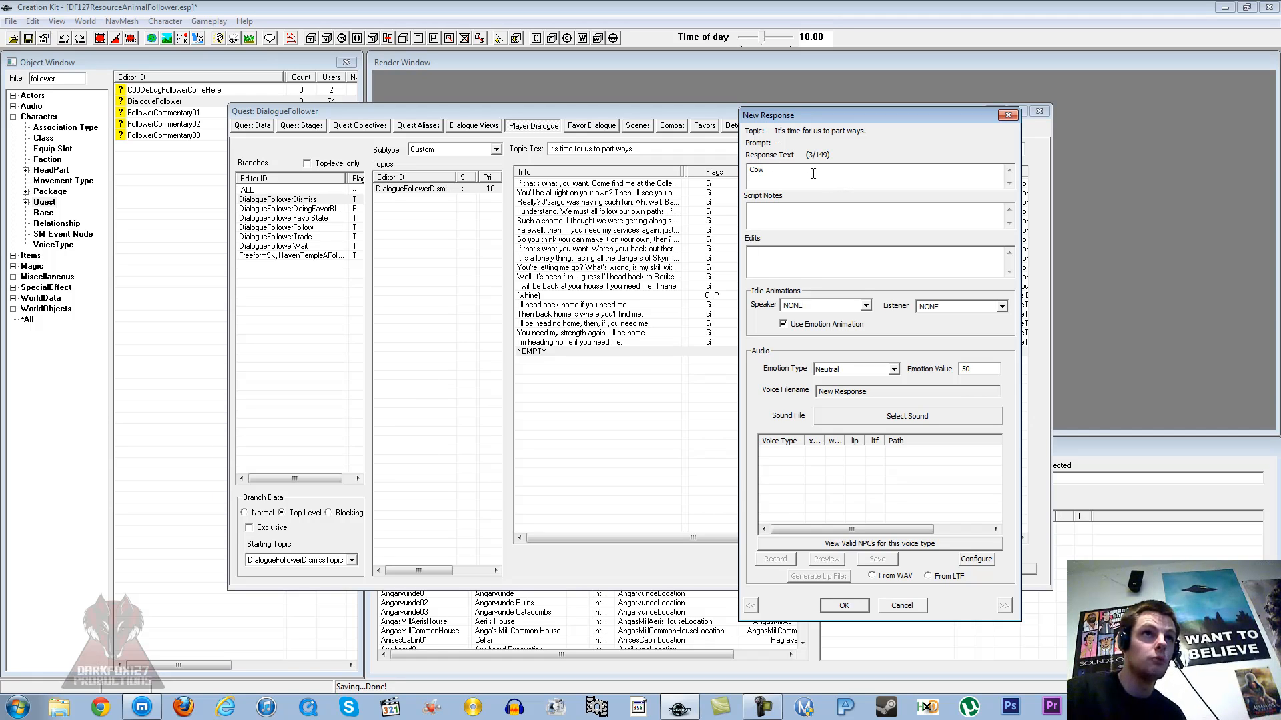
# - Filter the response's selectable sounds by "cow" and look through the NPCCow sound entries
pyautogui.click(866, 415)
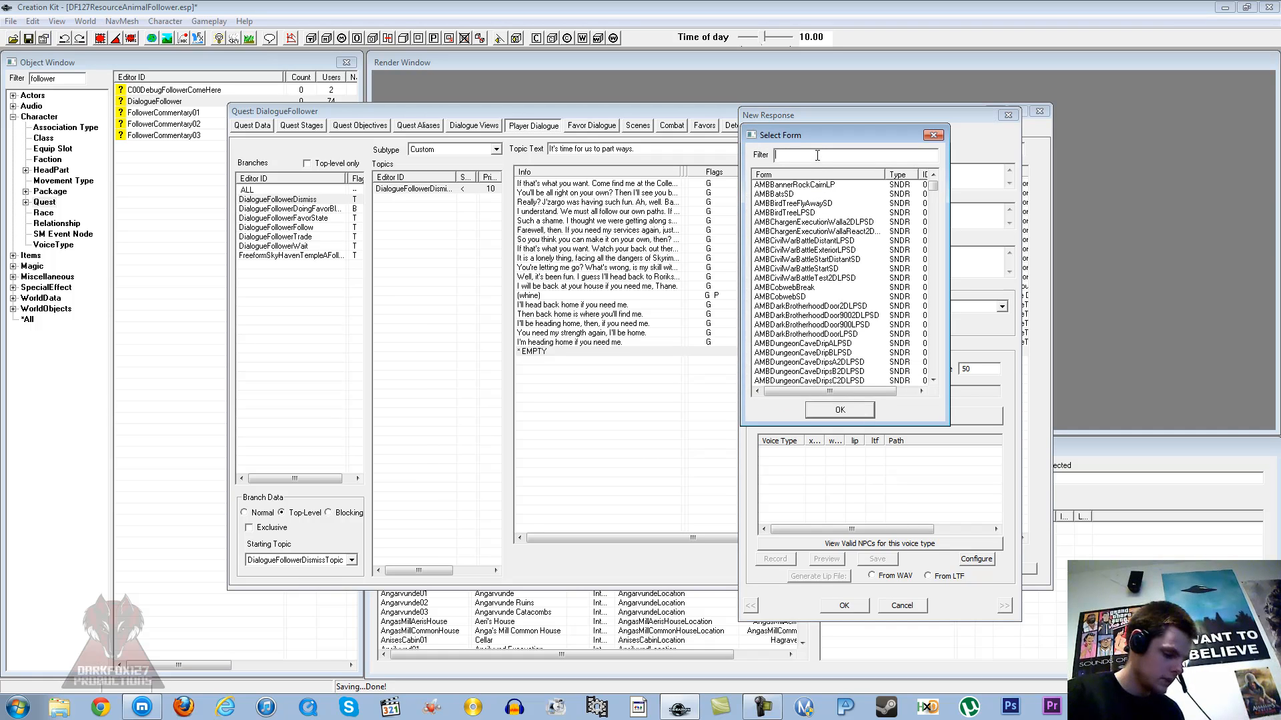
pyautogui.write('cow')
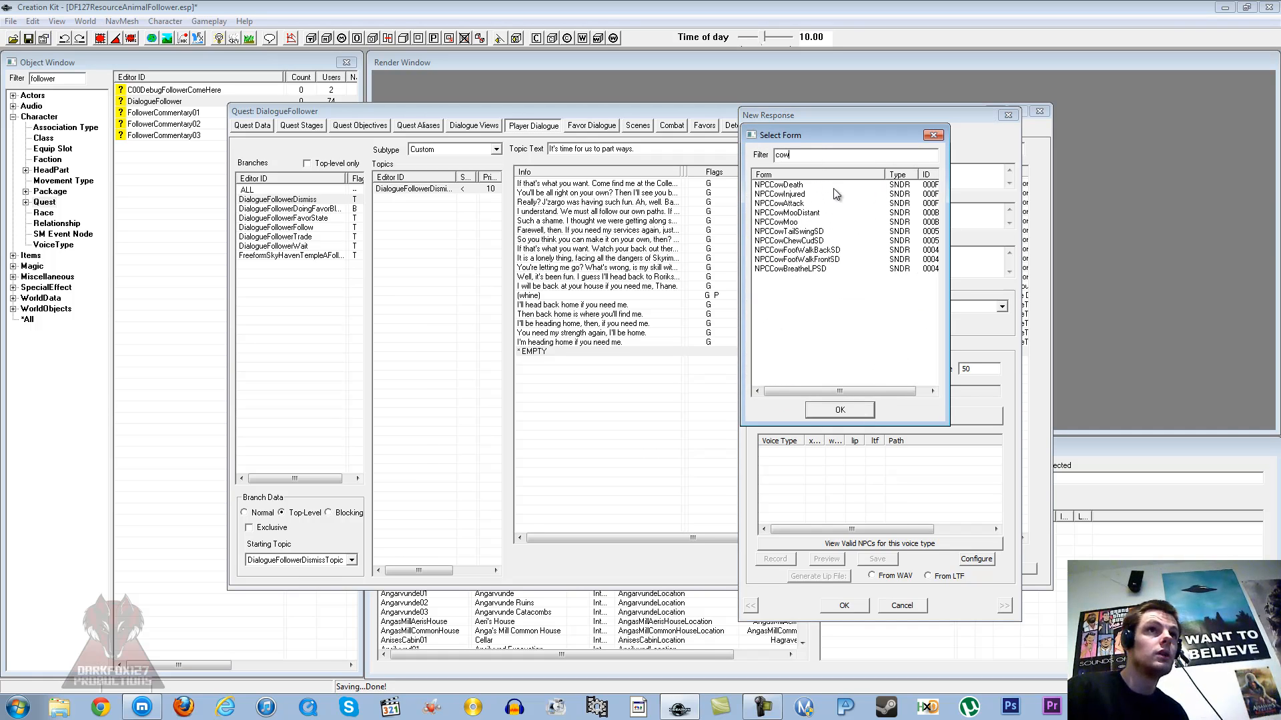
pyautogui.click(786, 185)
pyautogui.click(785, 195)
pyautogui.click(784, 204)
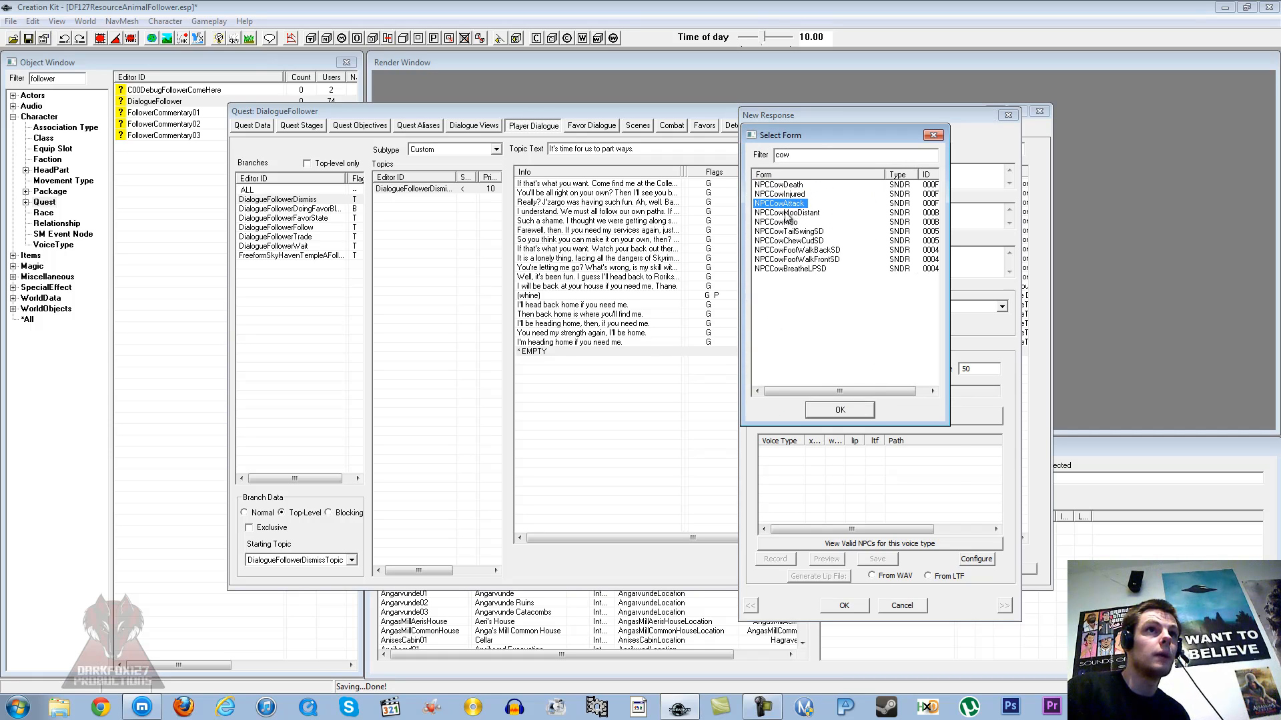
pyautogui.click(784, 214)
pyautogui.click(784, 223)
pyautogui.click(785, 231)
pyautogui.click(785, 241)
pyautogui.click(785, 250)
pyautogui.click(785, 260)
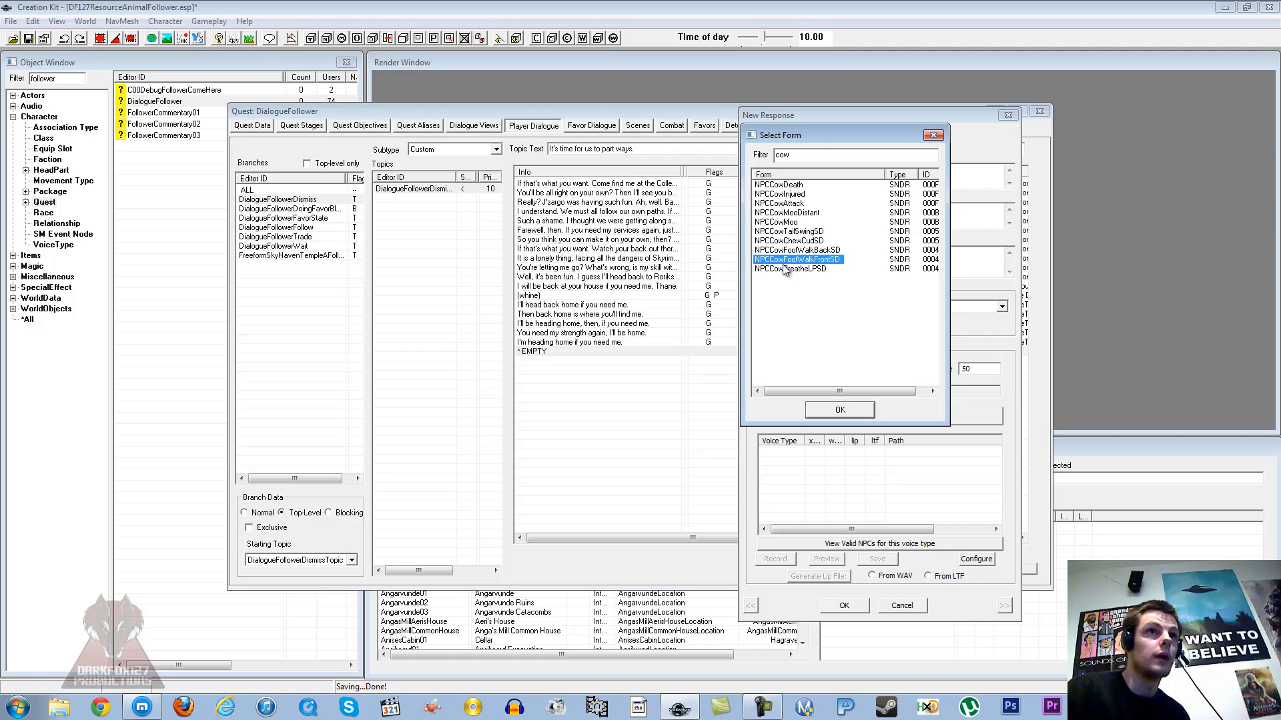
# - Filter the selectable sounds by "wolf" and look through the wolf sound entries
pyautogui.doubleClick(804, 162)
pyautogui.write('wolf')
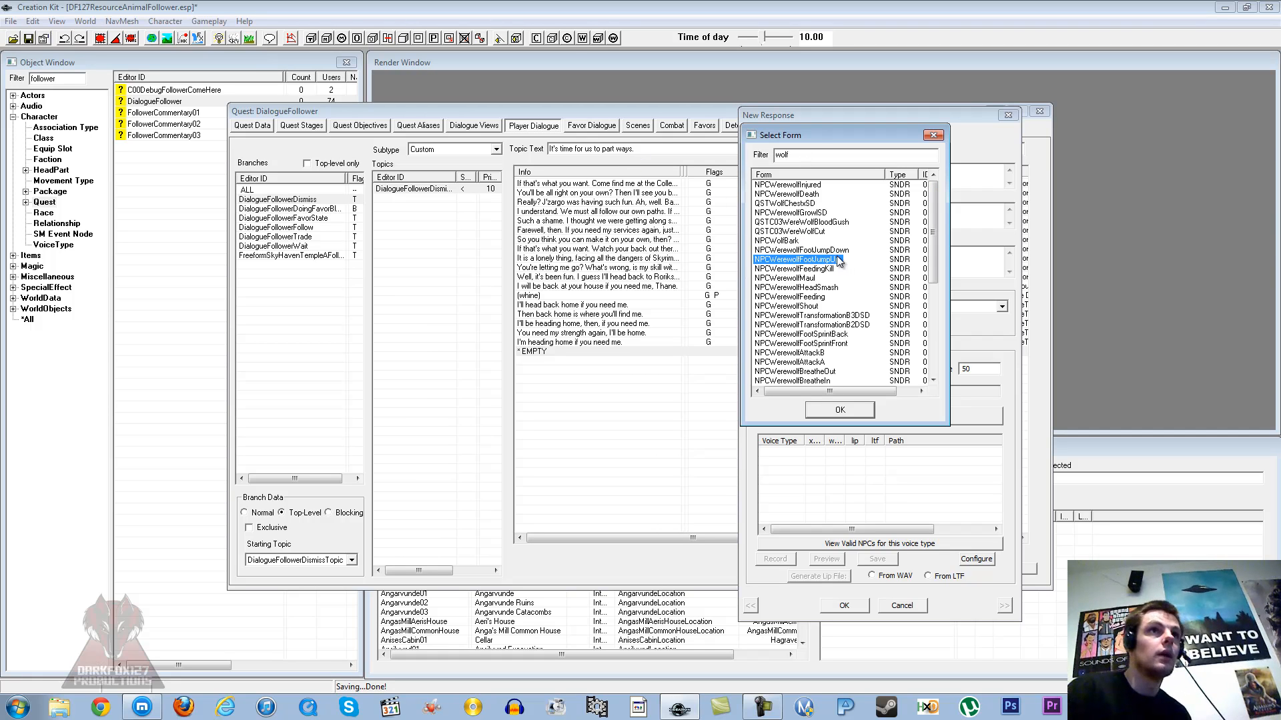
pyautogui.scroll(-5, 803, 246)
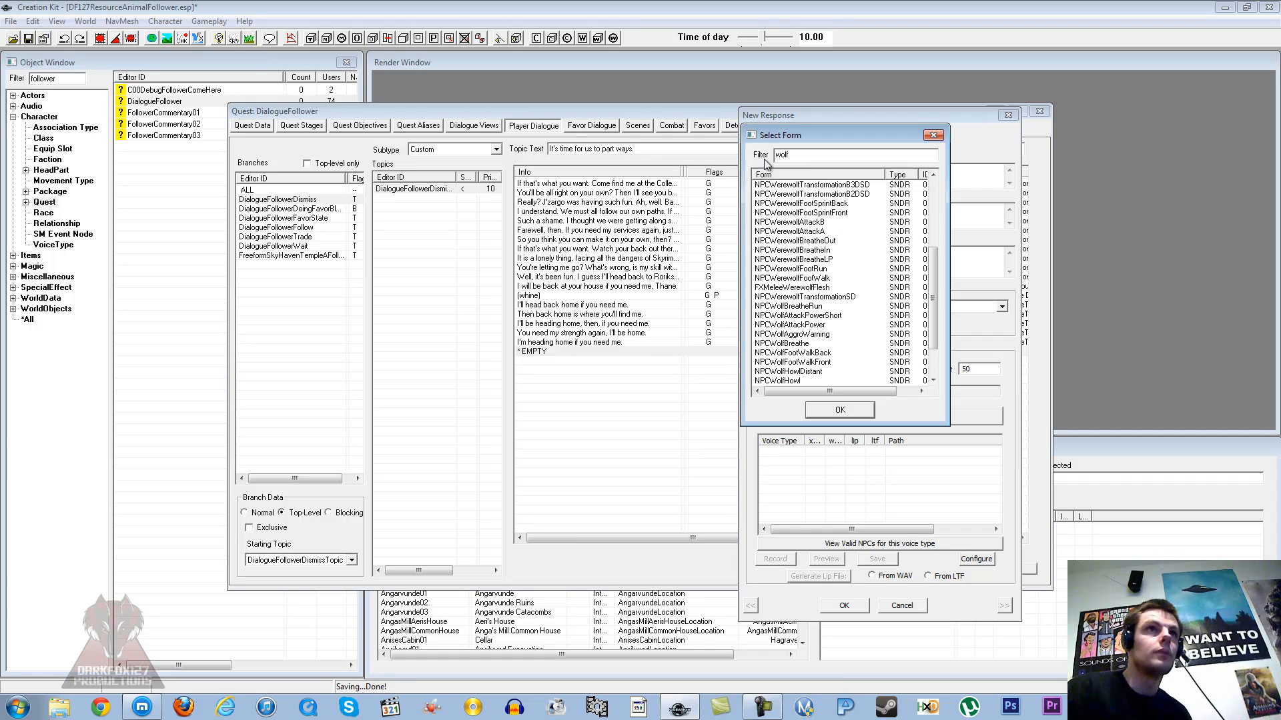
# - Filter the sounds by "cow" again, assign NPCCowMoo as the response's sound file and accept the response
pyautogui.doubleClick(802, 155)
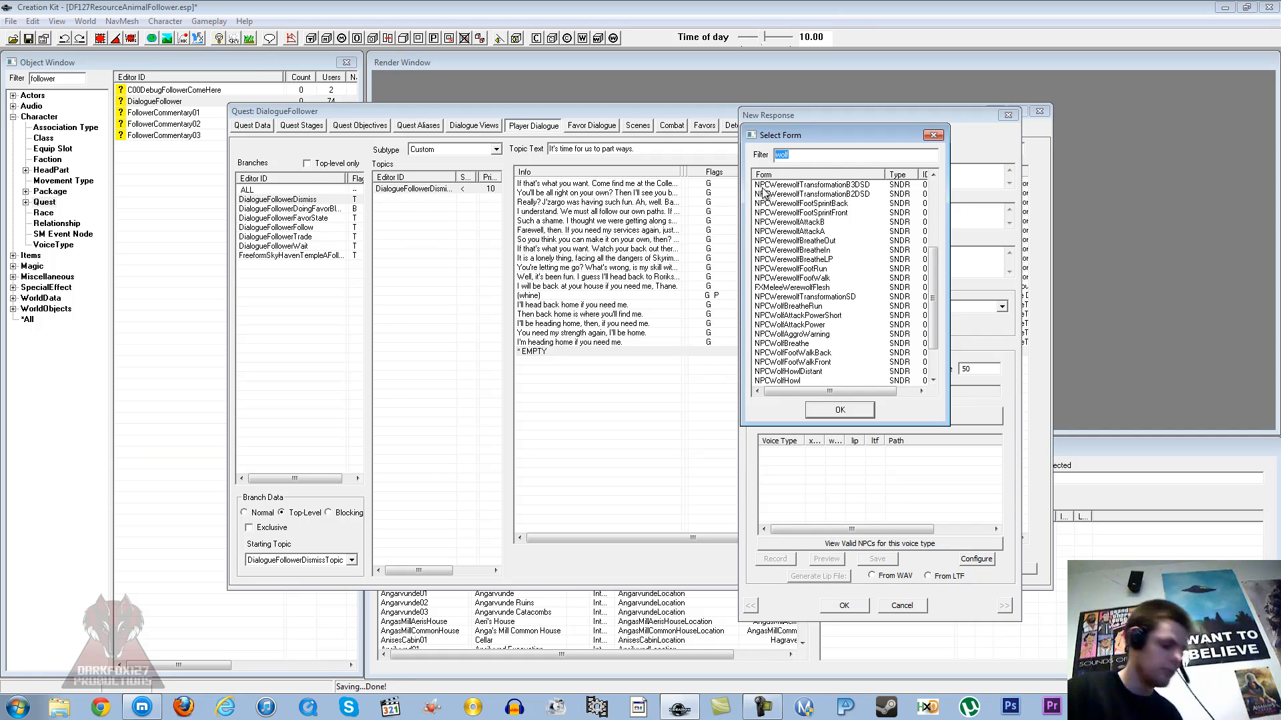
pyautogui.write('cow')
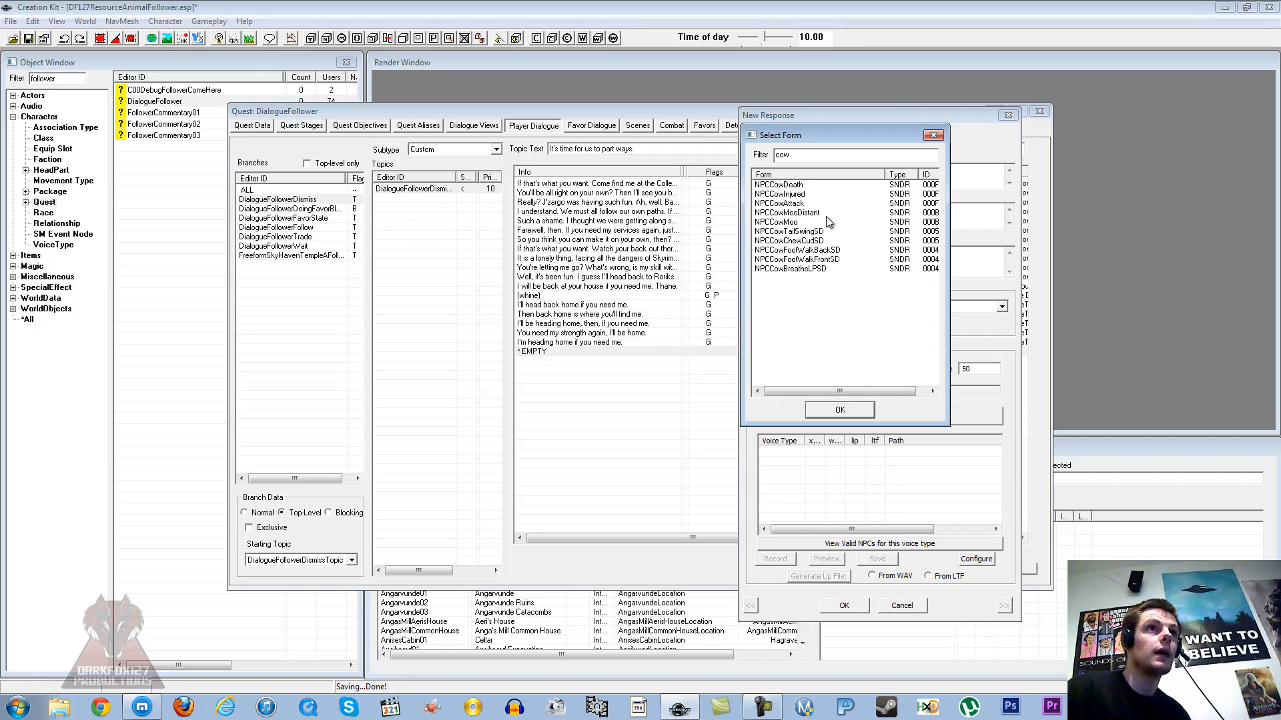
pyautogui.click(793, 212)
pyautogui.click(791, 222)
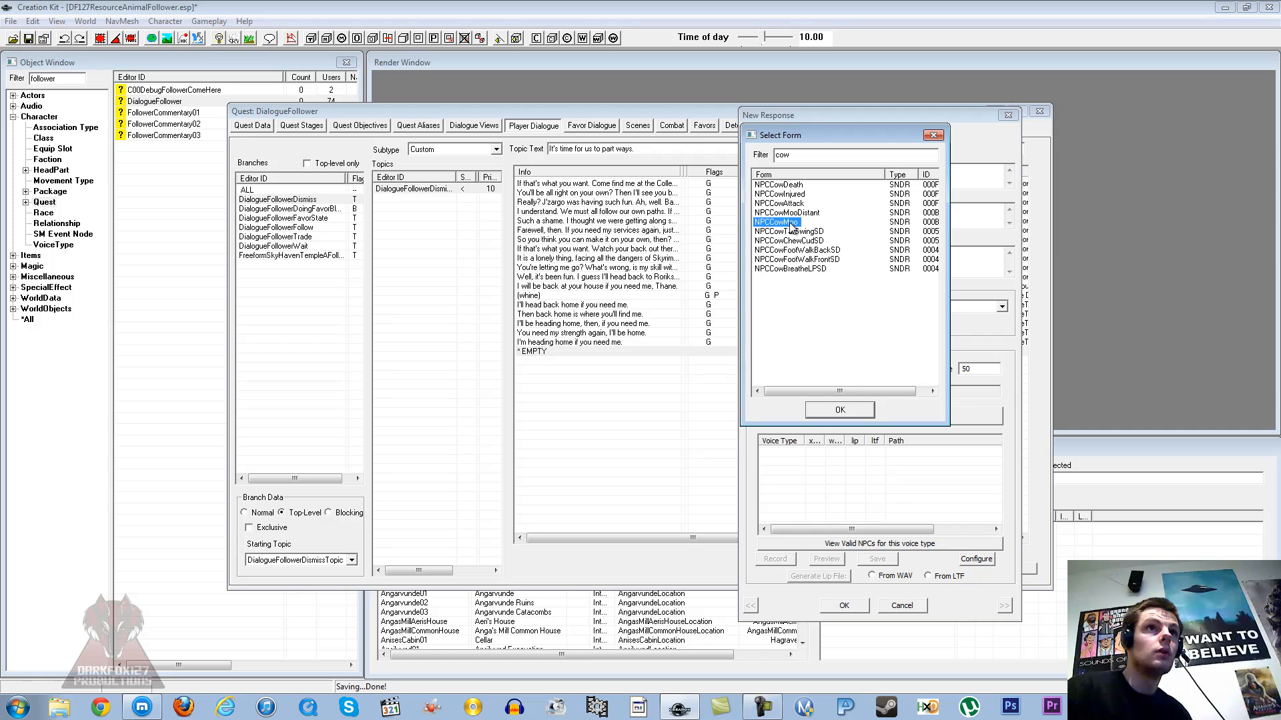
pyautogui.click(826, 410)
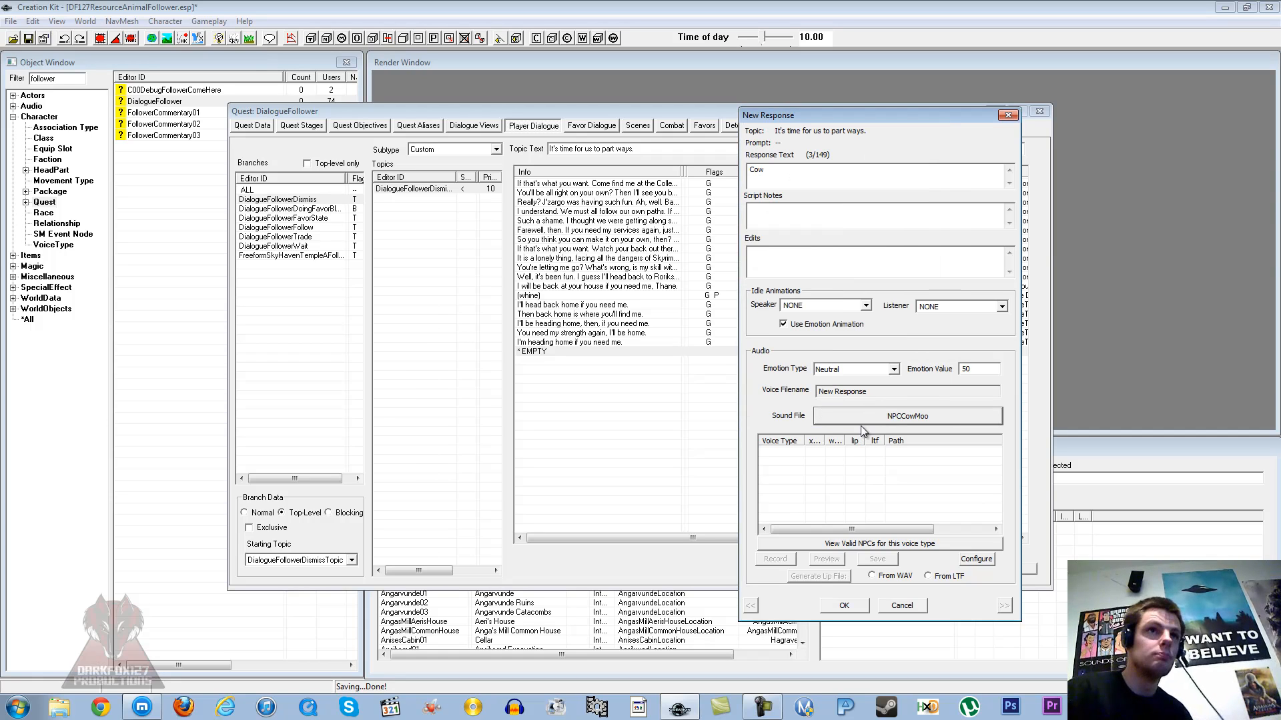
pyautogui.click(852, 607)
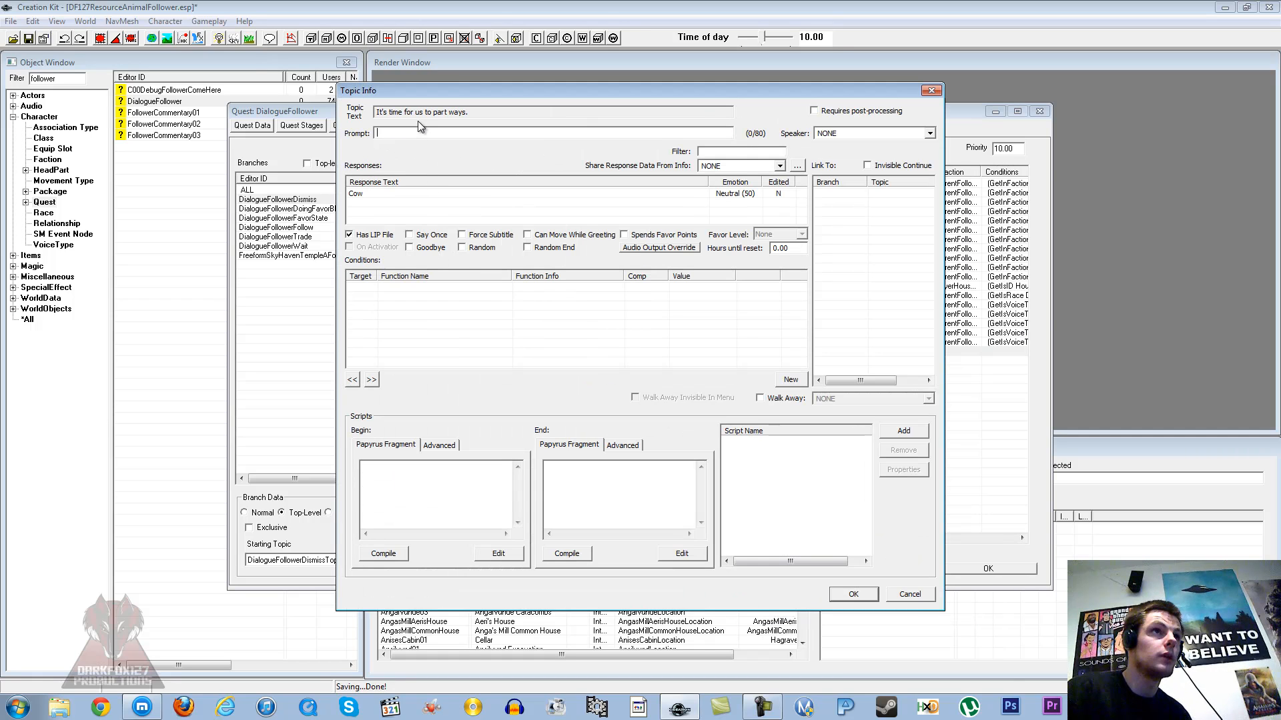
# - Set the info's prompt to "Go away Clyde", ignore all spelling flags for the name, and mark the info as Goodbye
pyautogui.moveTo(470, 112); pyautogui.dragTo(352, 108)
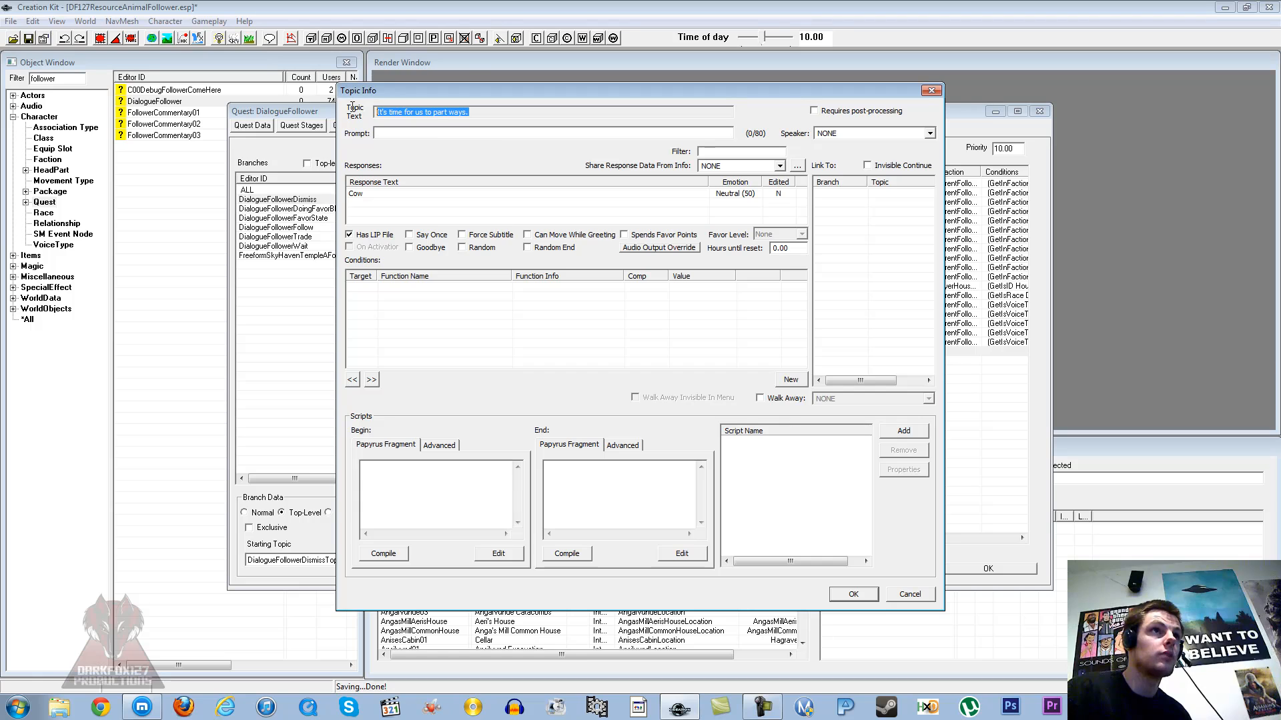
pyautogui.click(427, 112)
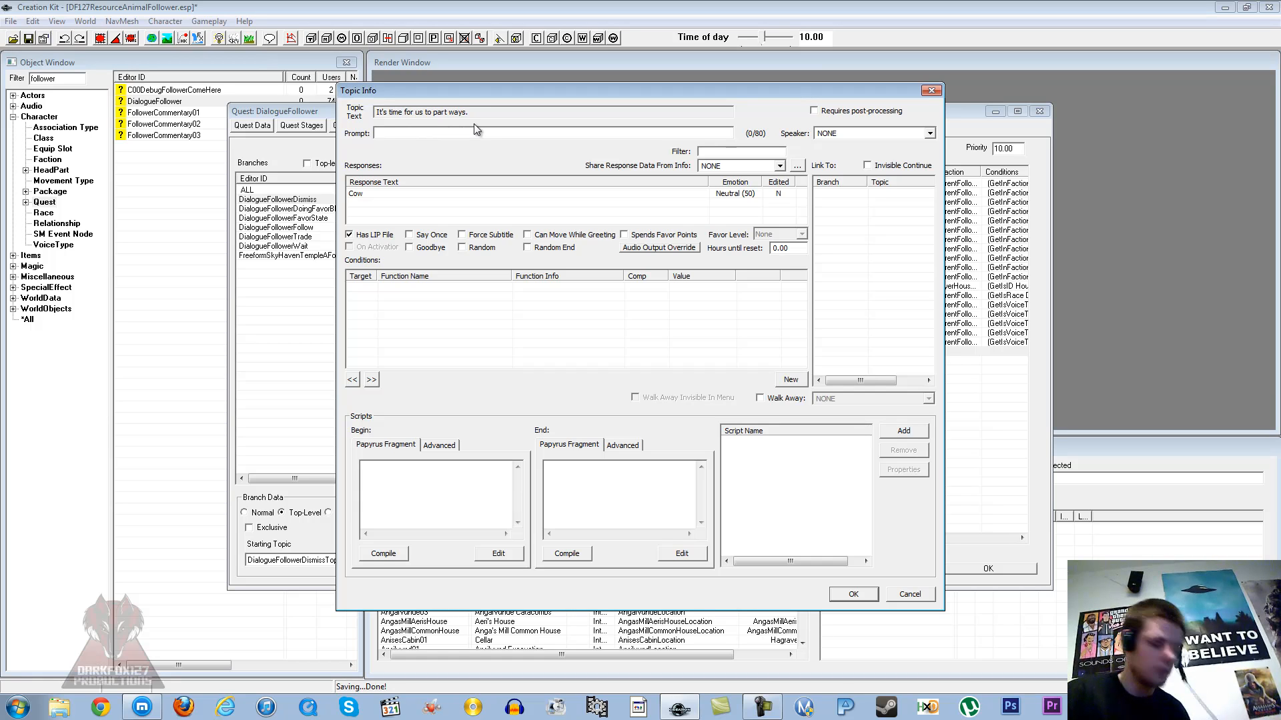
pyautogui.write('Go away')
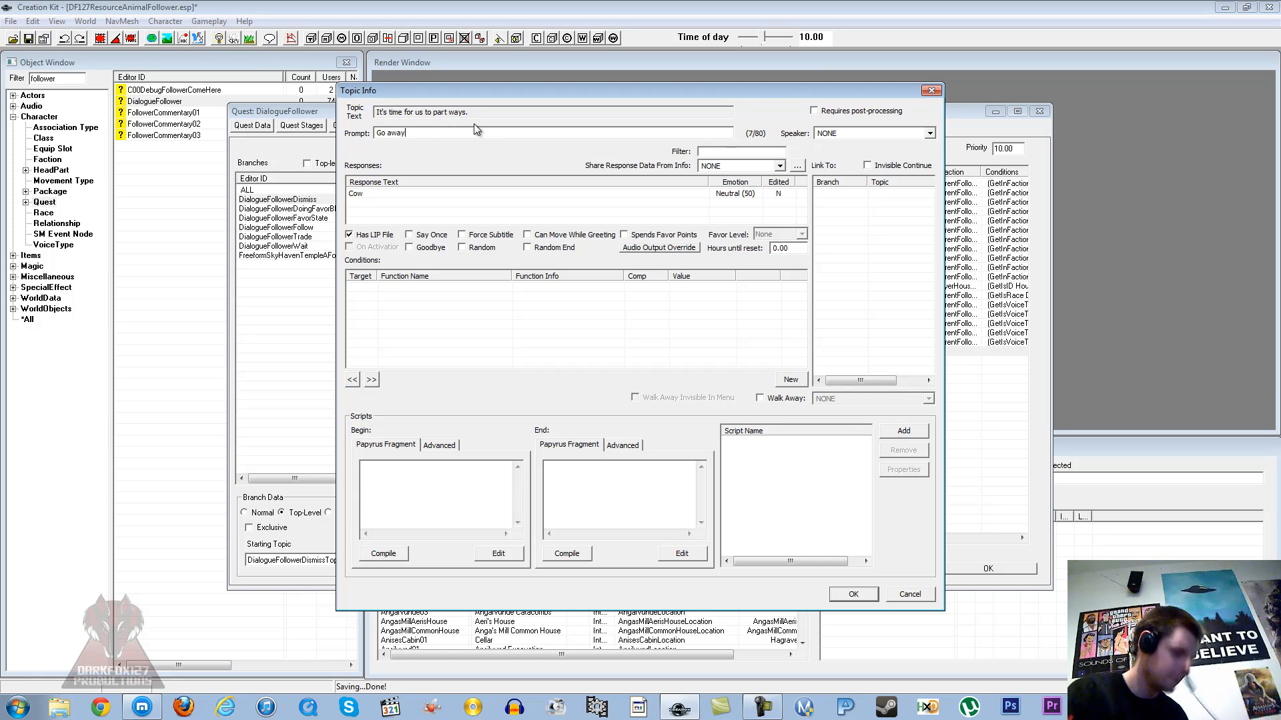
pyautogui.write(' Clyde')
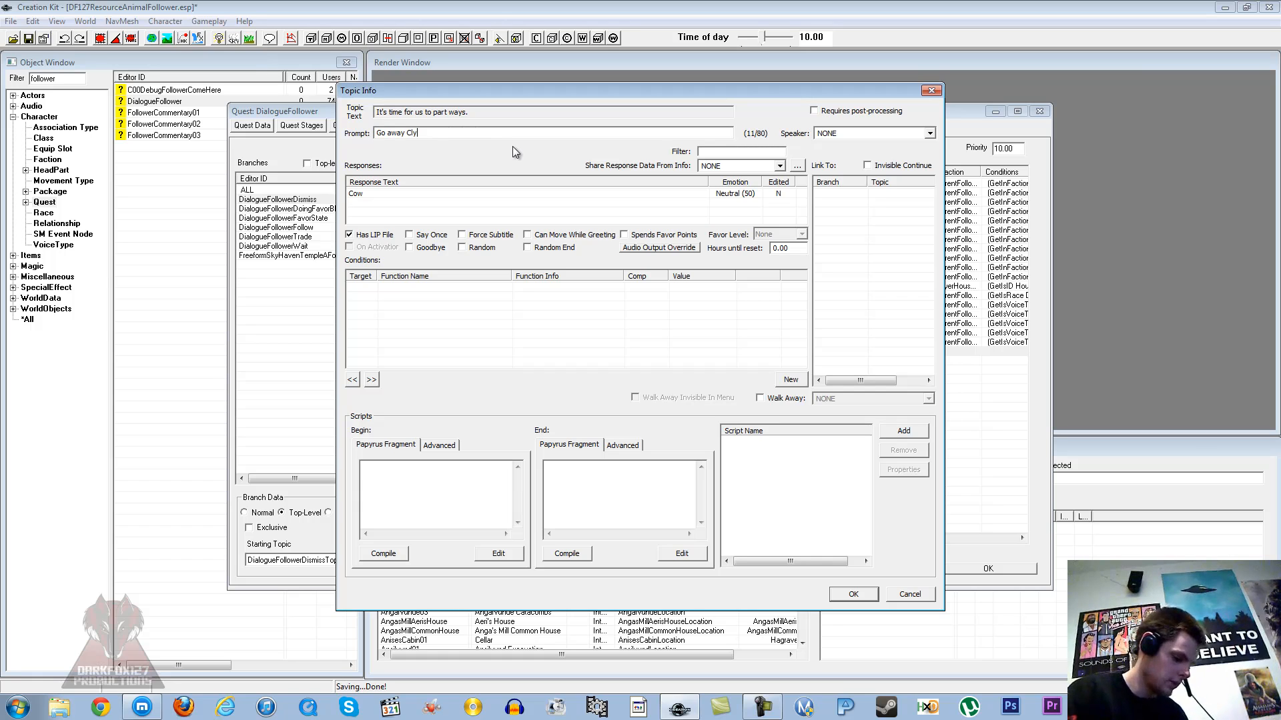
pyautogui.click(406, 215)
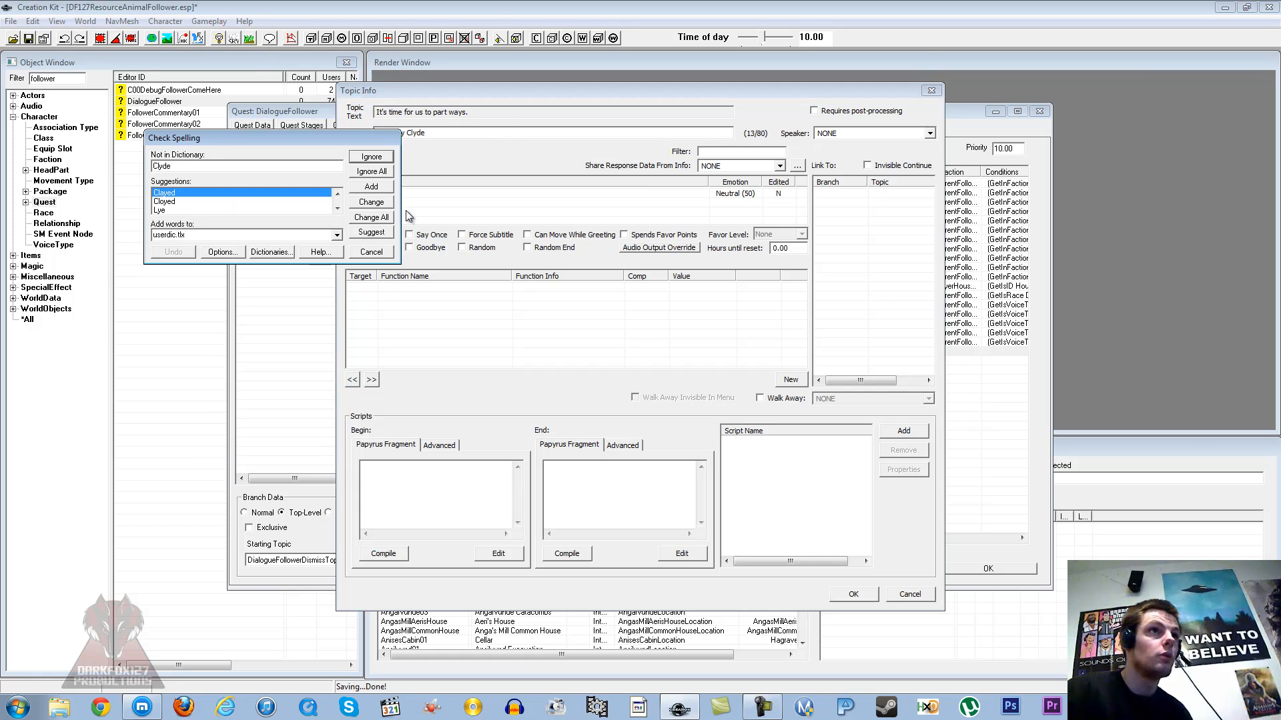
pyautogui.click(375, 174)
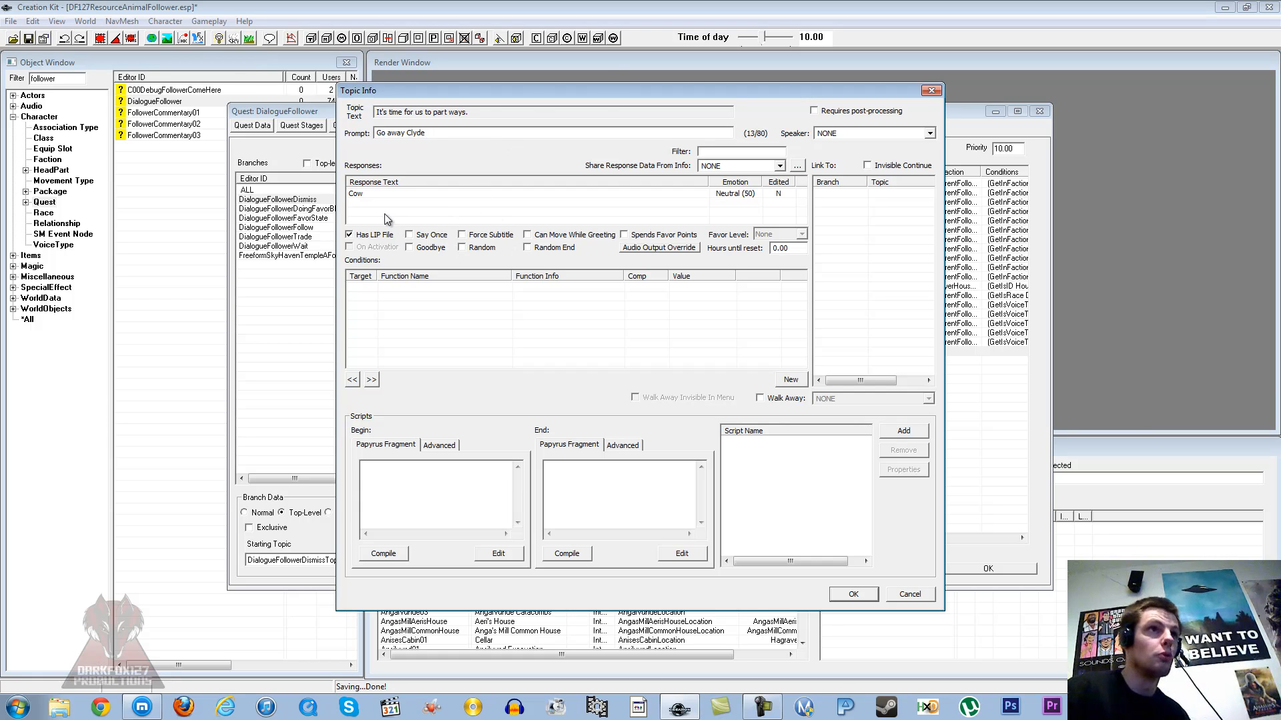
pyautogui.click(423, 248)
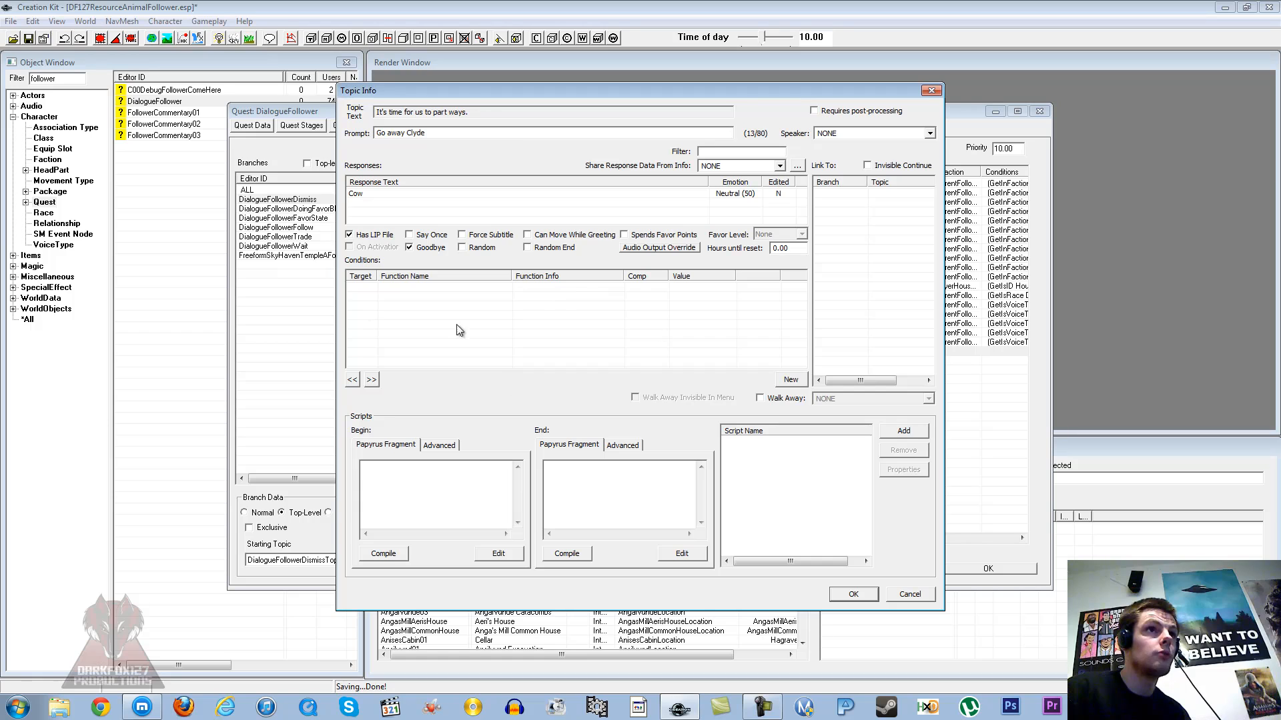
# - Add a GetInFaction condition for CurrentFollowerFaction equal to 1 to the dismiss info
pyautogui.rightClick(549, 314)
pyautogui.click(558, 318)
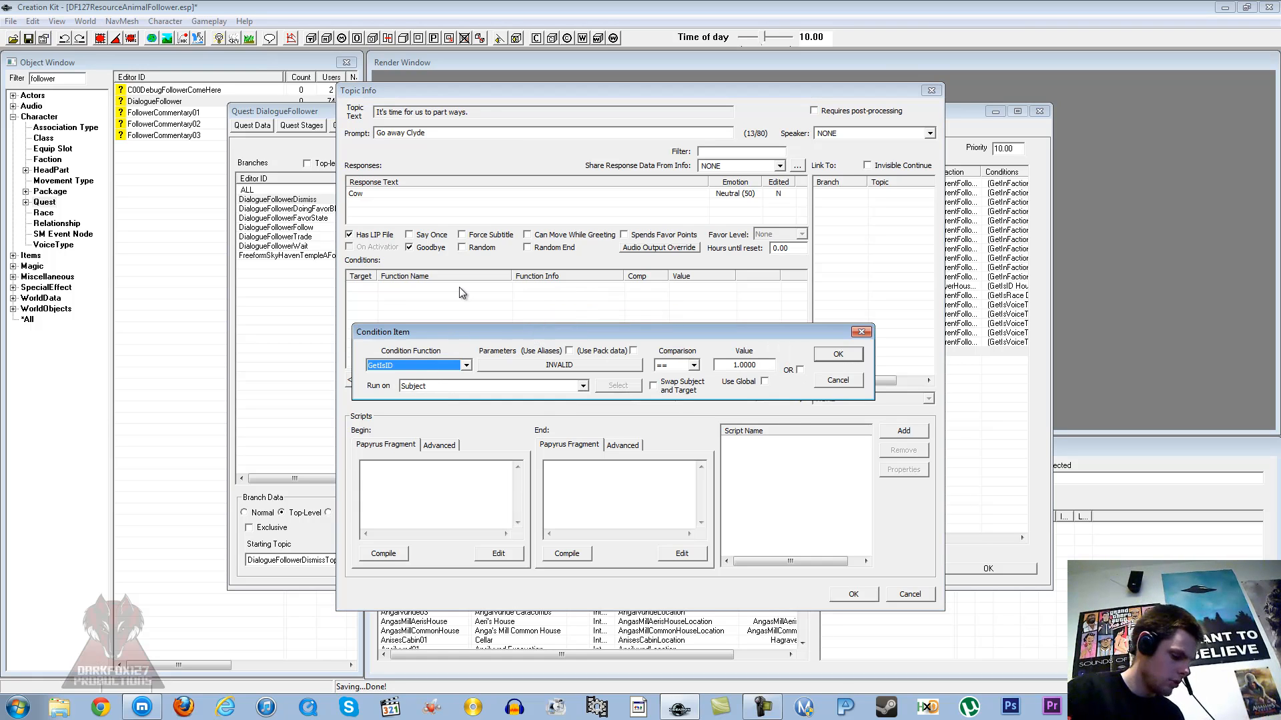
pyautogui.write('GetInFaction')
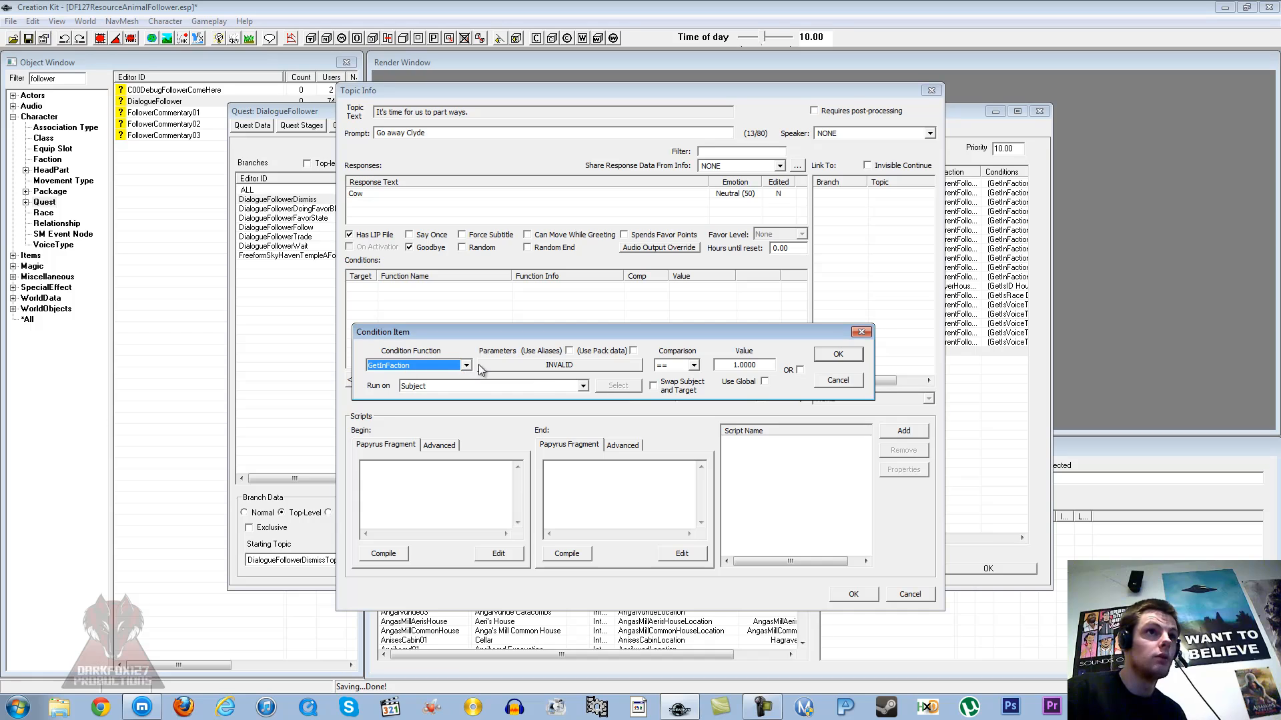
pyautogui.click(537, 368)
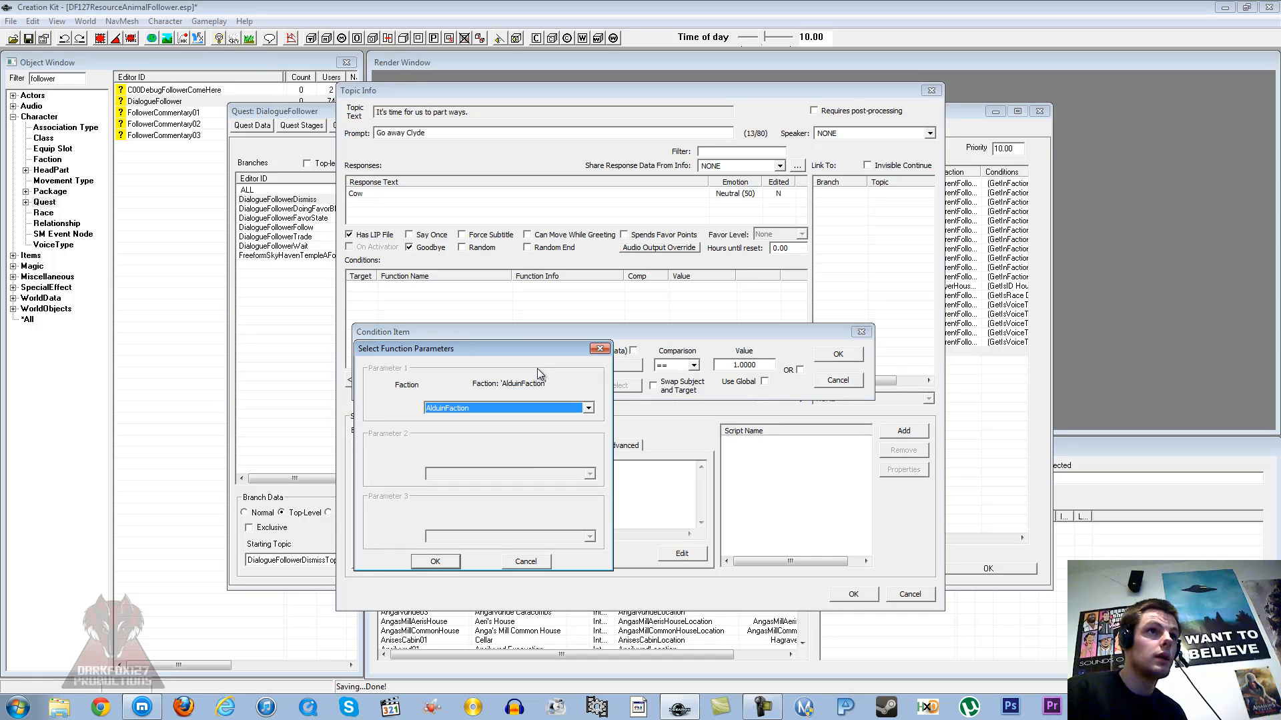
pyautogui.write('cur')
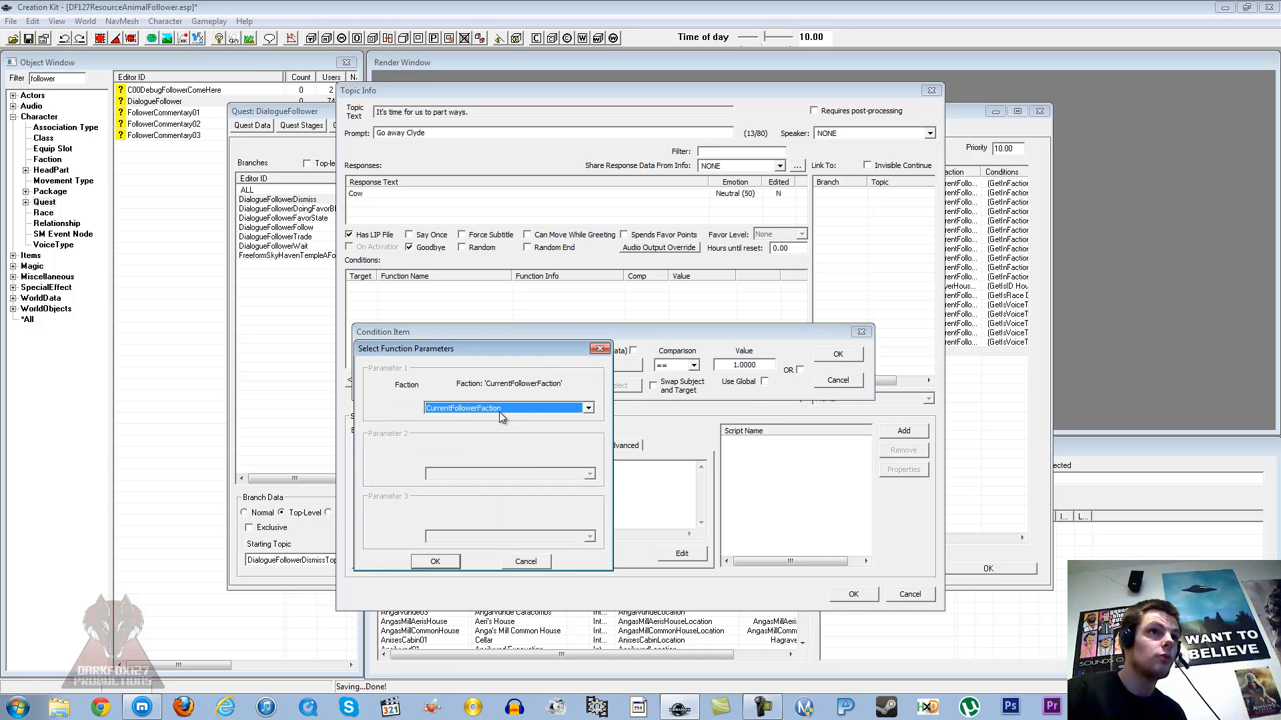
pyautogui.click(436, 564)
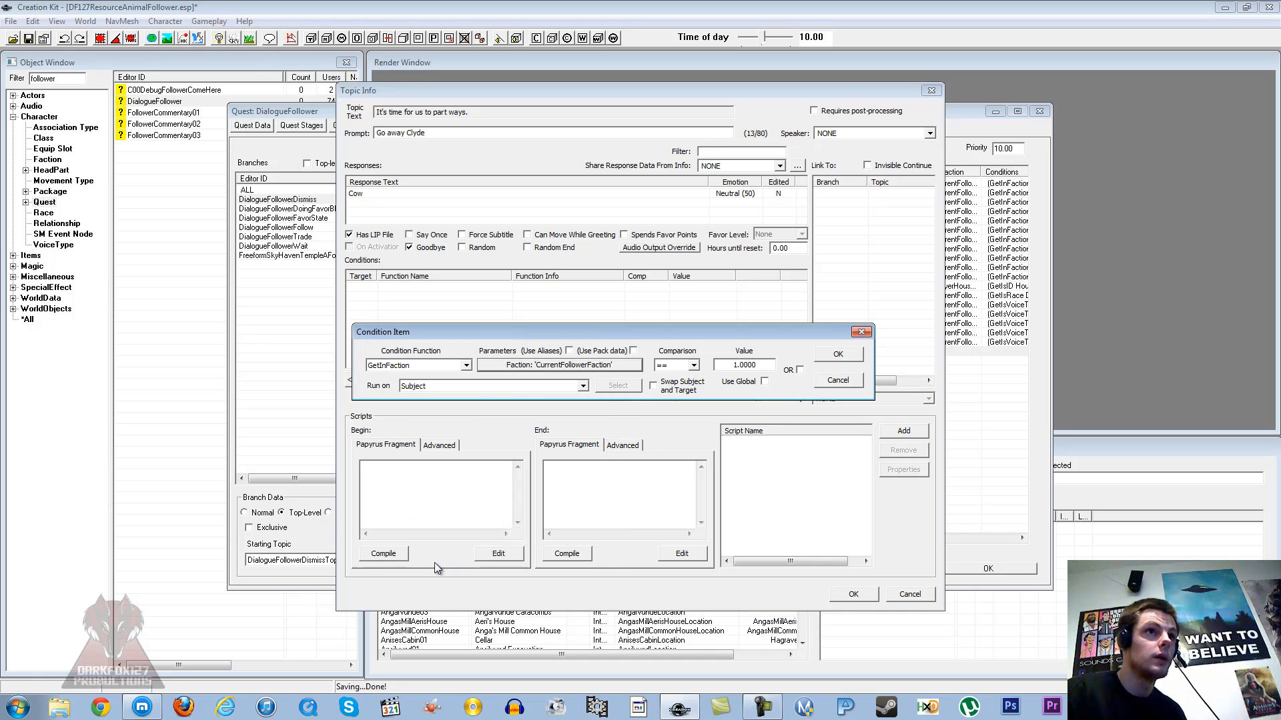
pyautogui.click(827, 355)
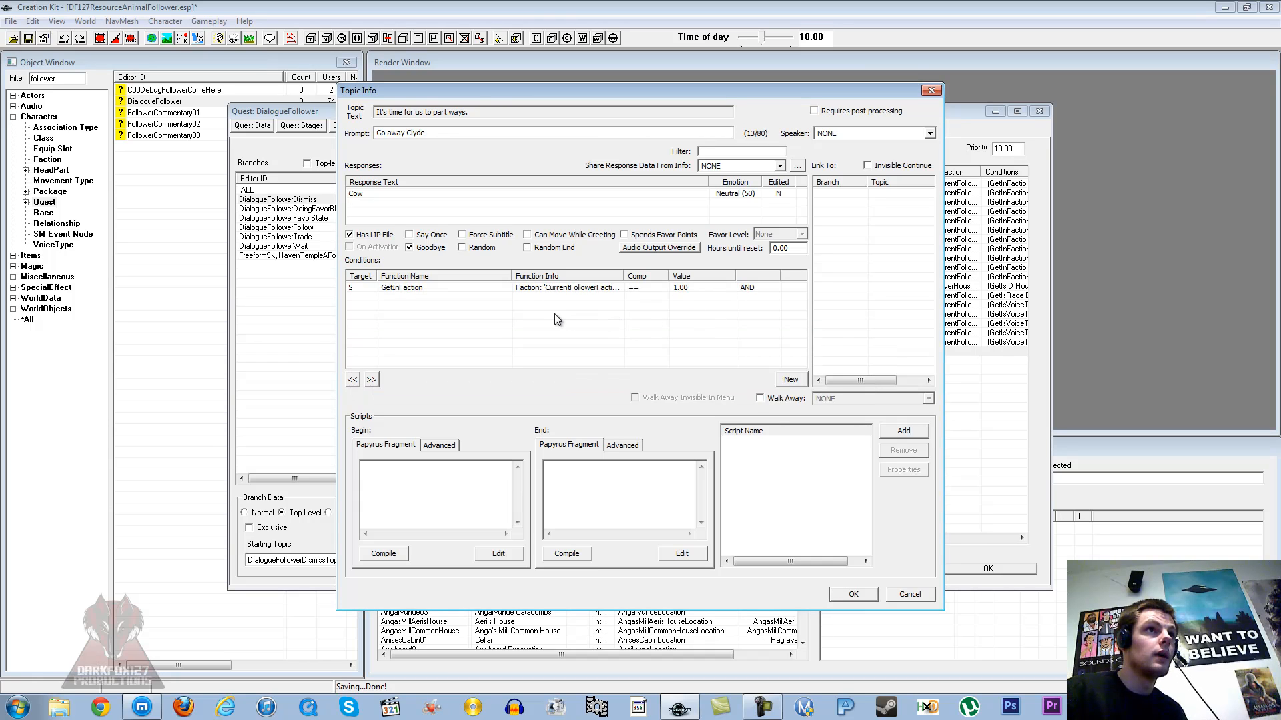
# - Add a GetIsRace condition for DFCowRace equal to 1 to the dismiss info
pyautogui.rightClick(519, 317)
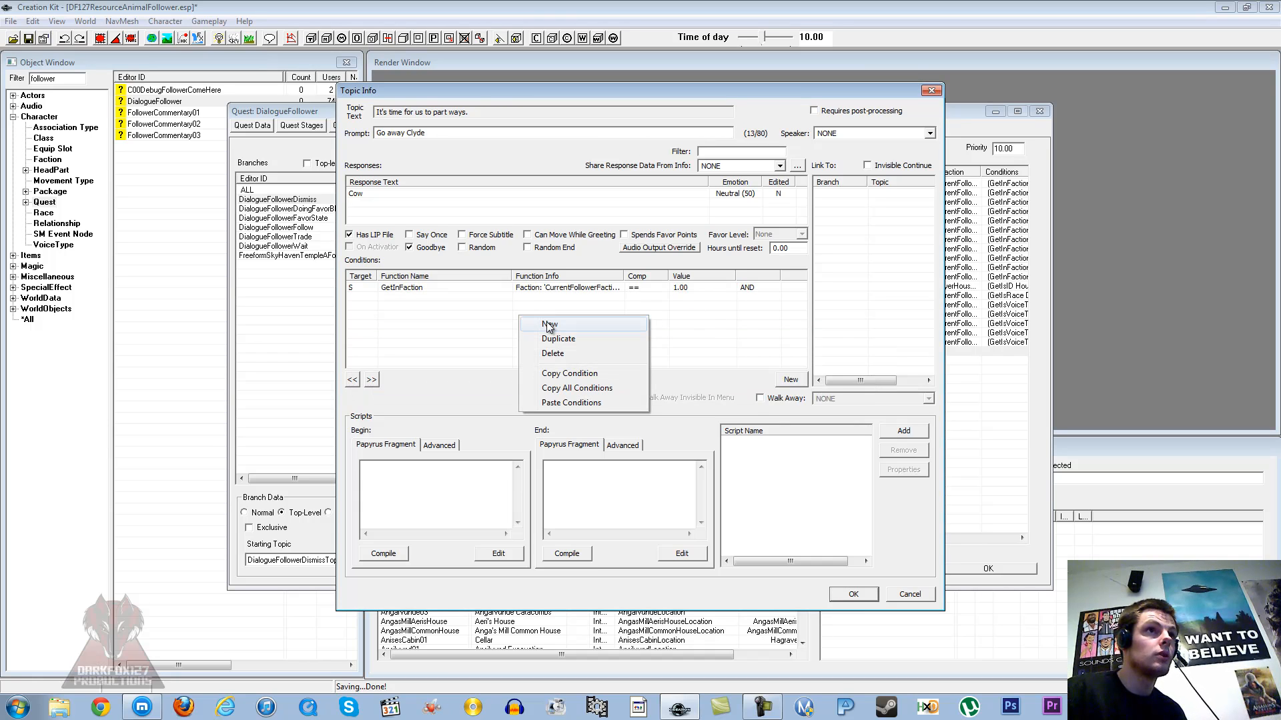
pyautogui.click(549, 325)
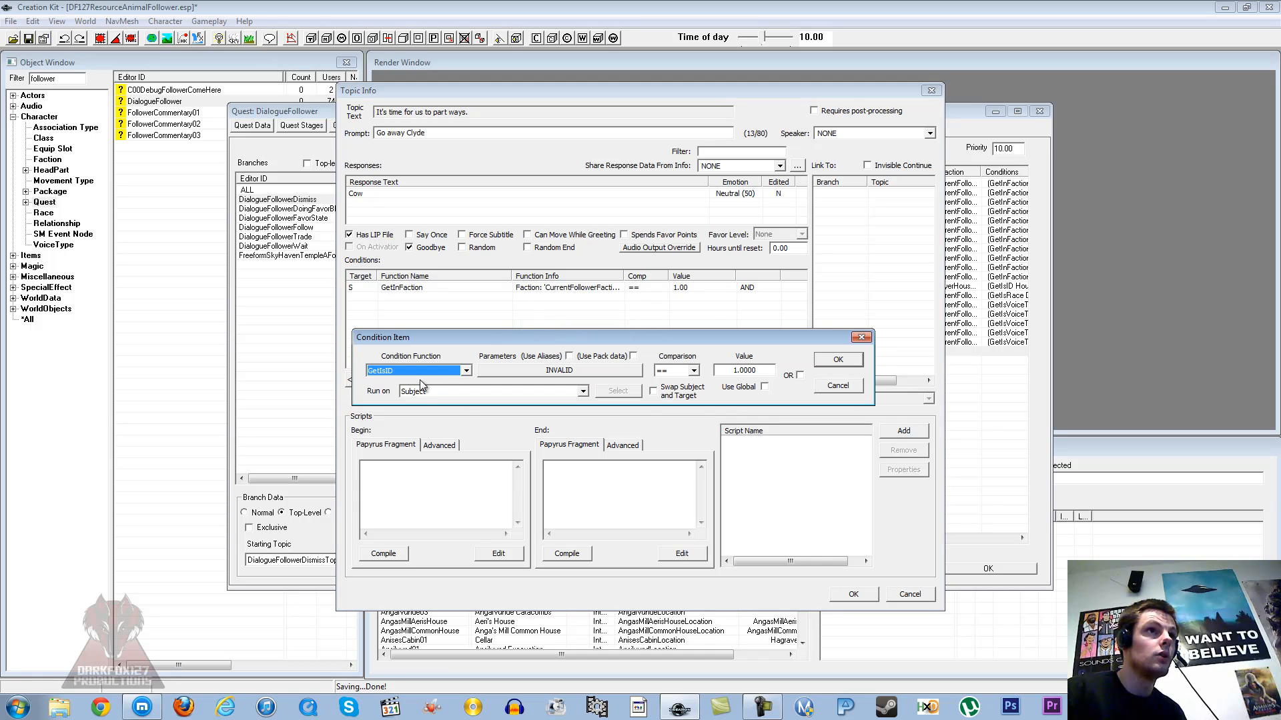
pyautogui.press('Down')
pyautogui.press('Down')
pyautogui.press('Down')
pyautogui.press('Down')
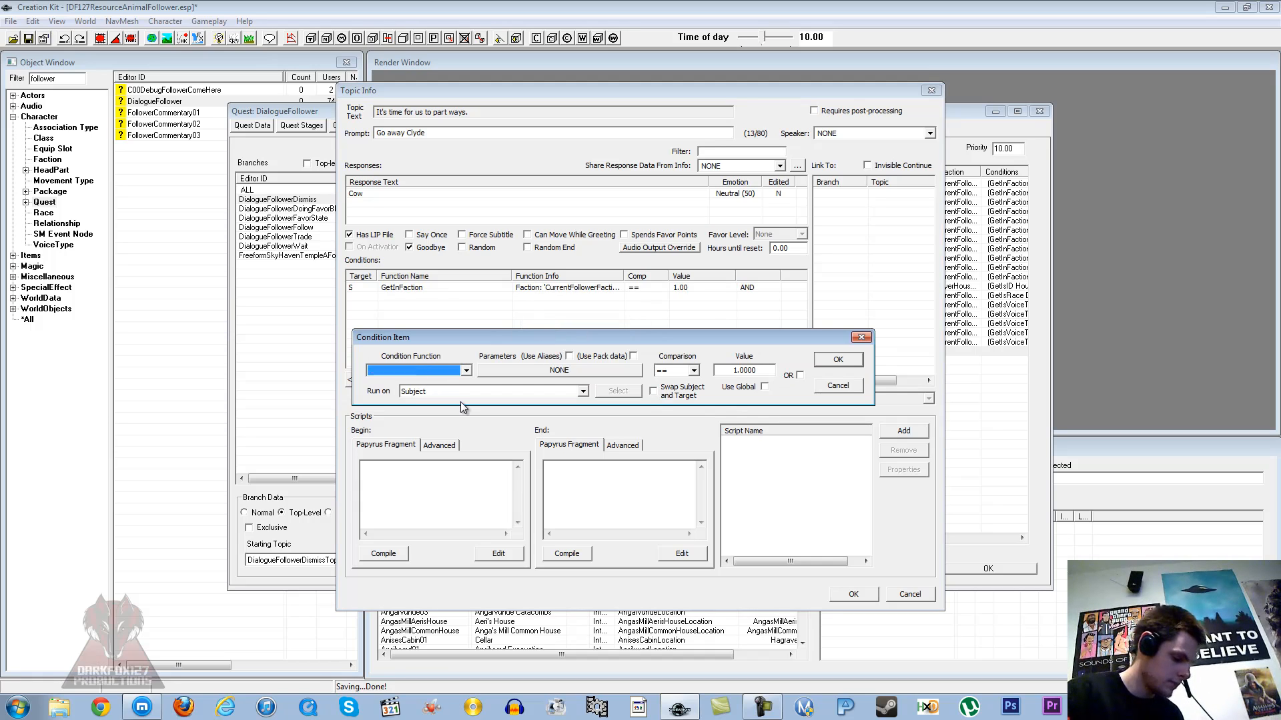
pyautogui.click(548, 372)
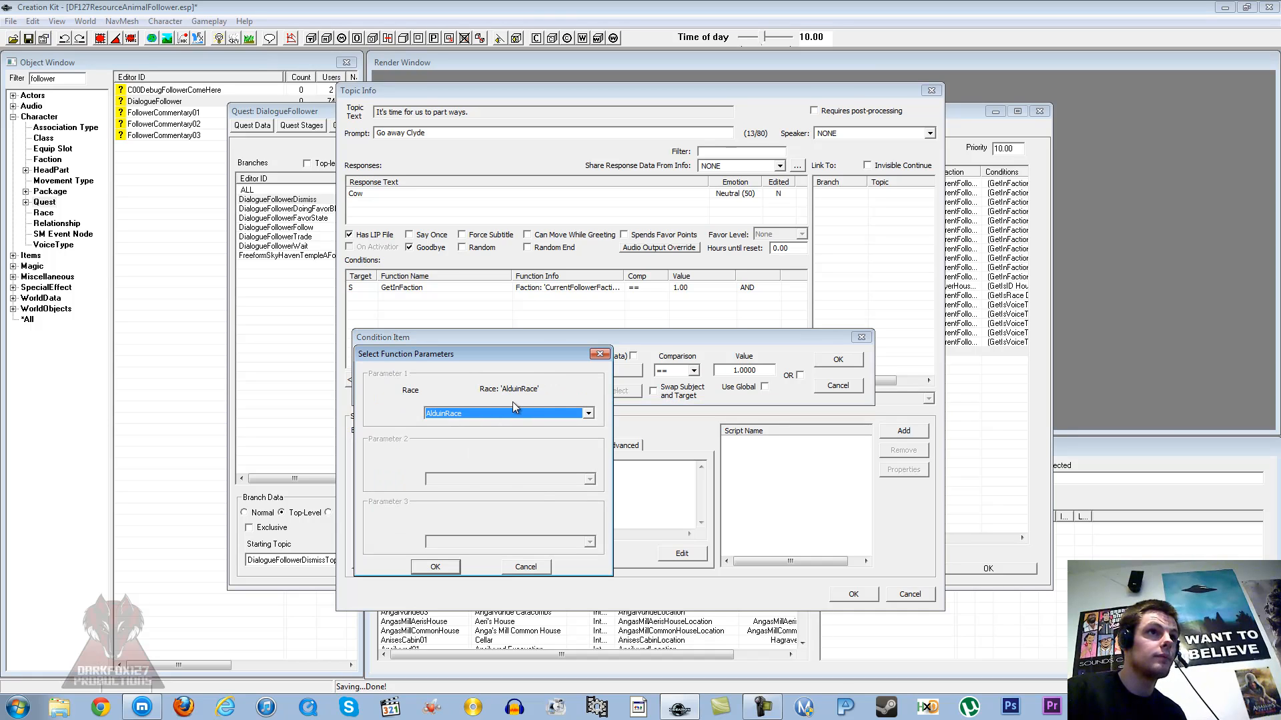
pyautogui.write('DFCowRace')
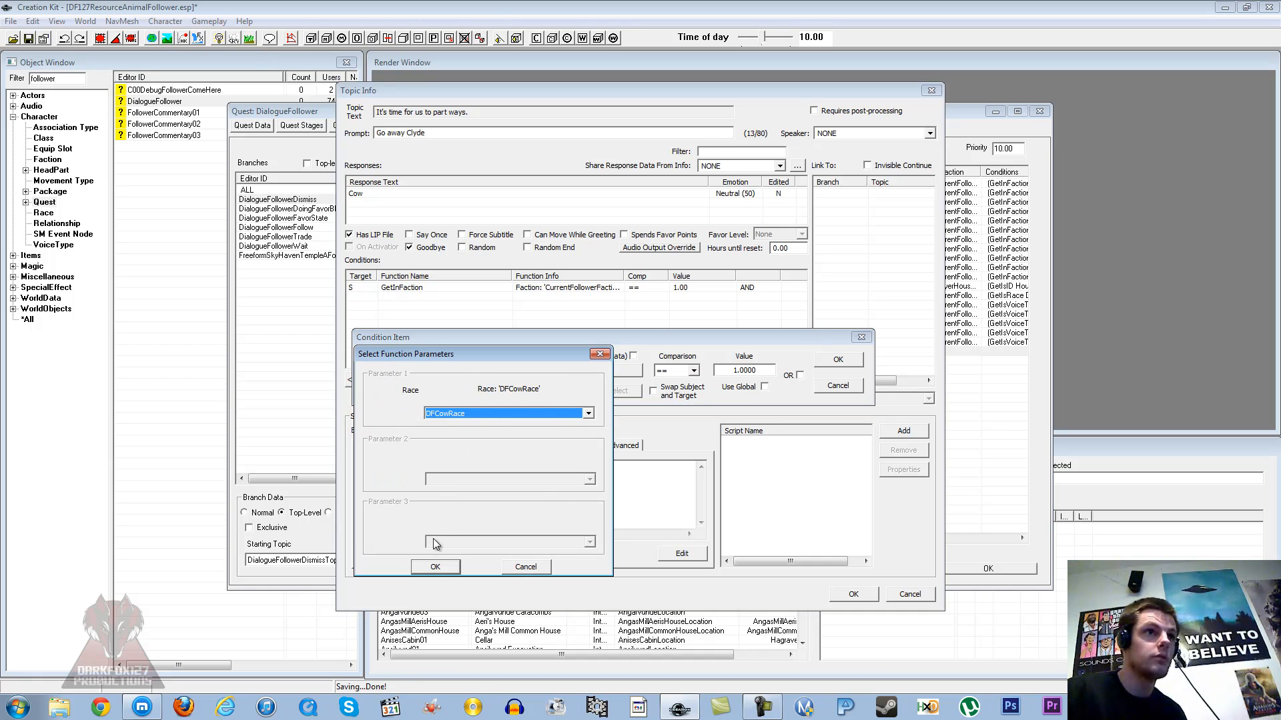
pyautogui.click(435, 568)
pyautogui.click(822, 361)
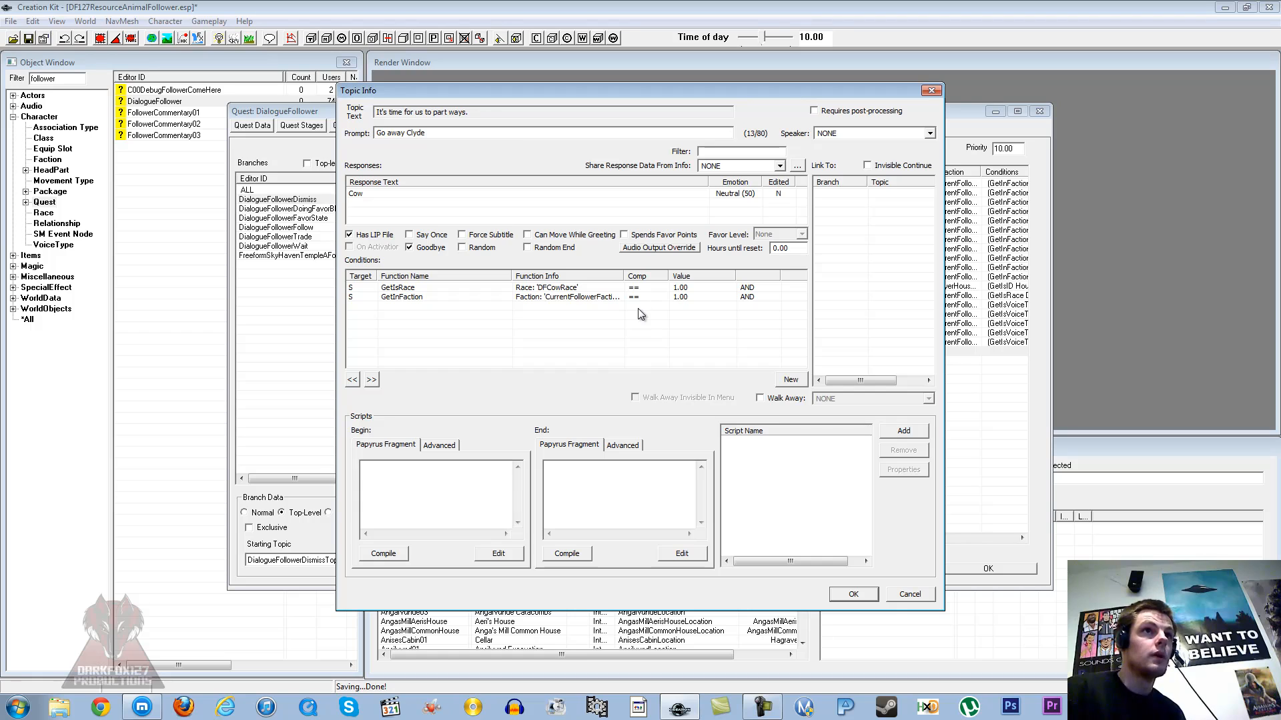
# - Switch to the Dialogue Scripts Full file in Notepad and copy the Dismiss Dialogue line "(pDialogueFollower as DialogueFollowerScript).DismissAnimal()"
pyautogui.click(600, 520)
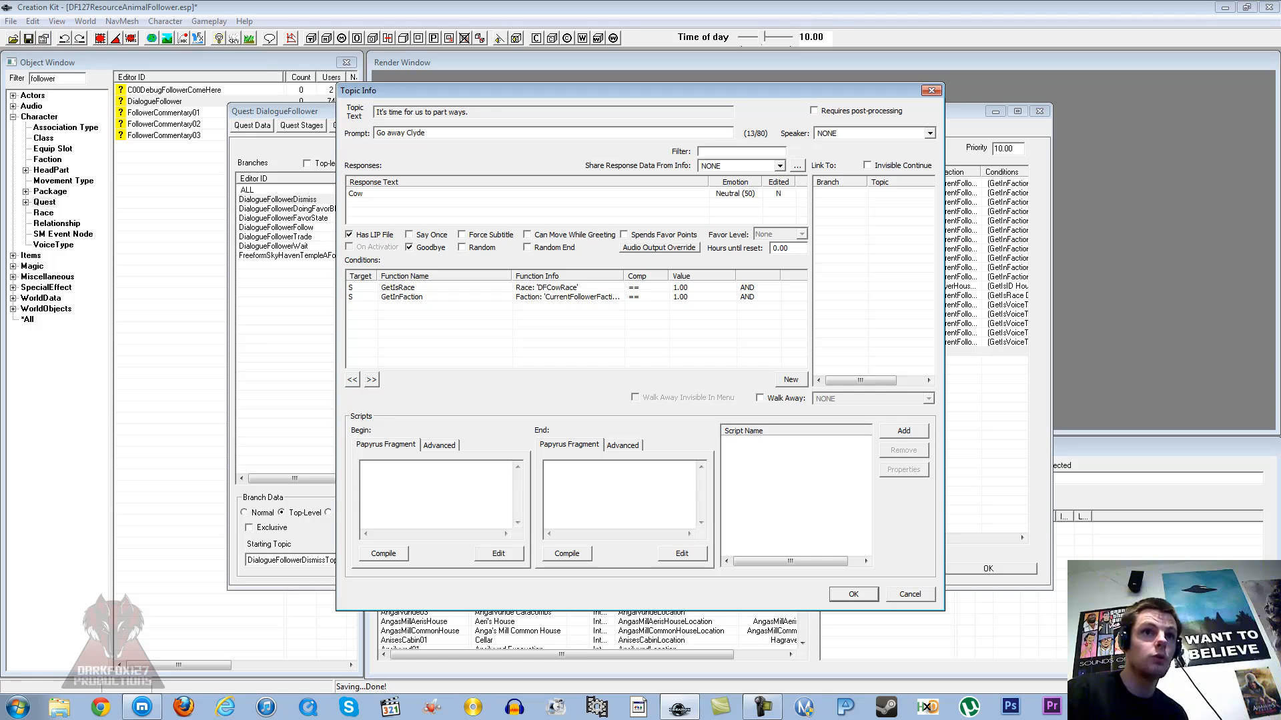
pyautogui.moveTo(1093, 707)
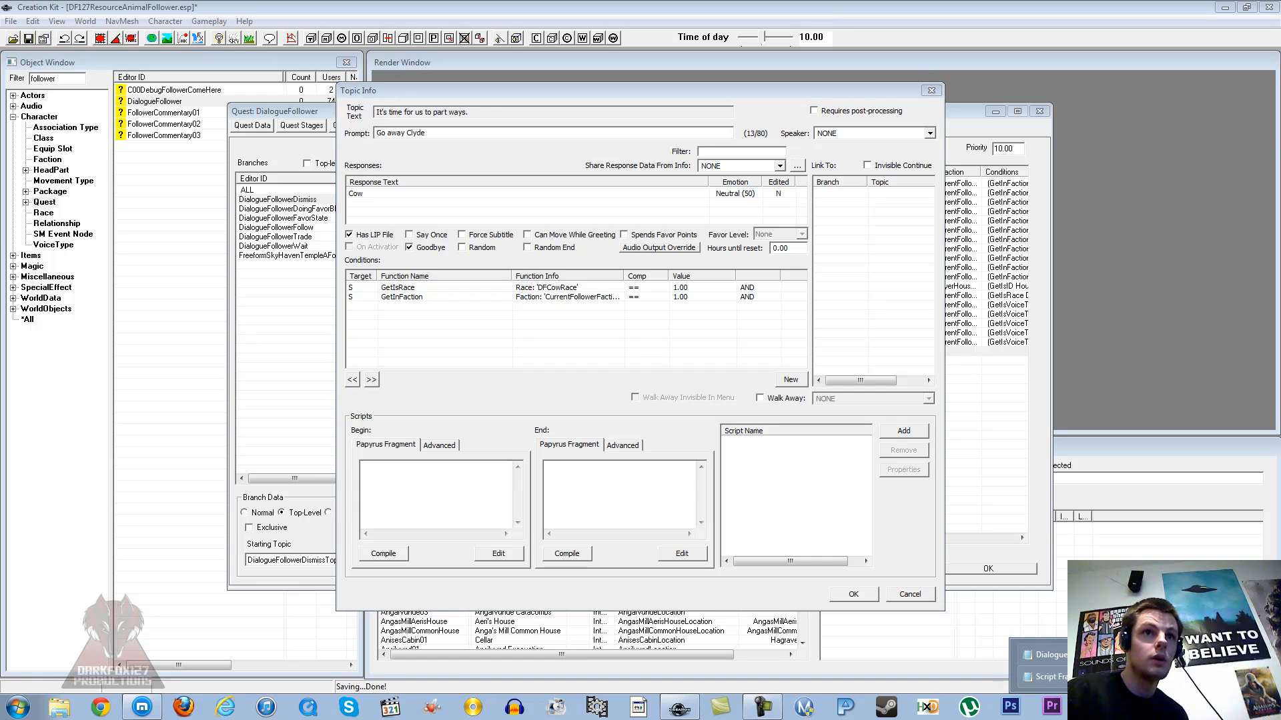
pyautogui.click(1048, 655)
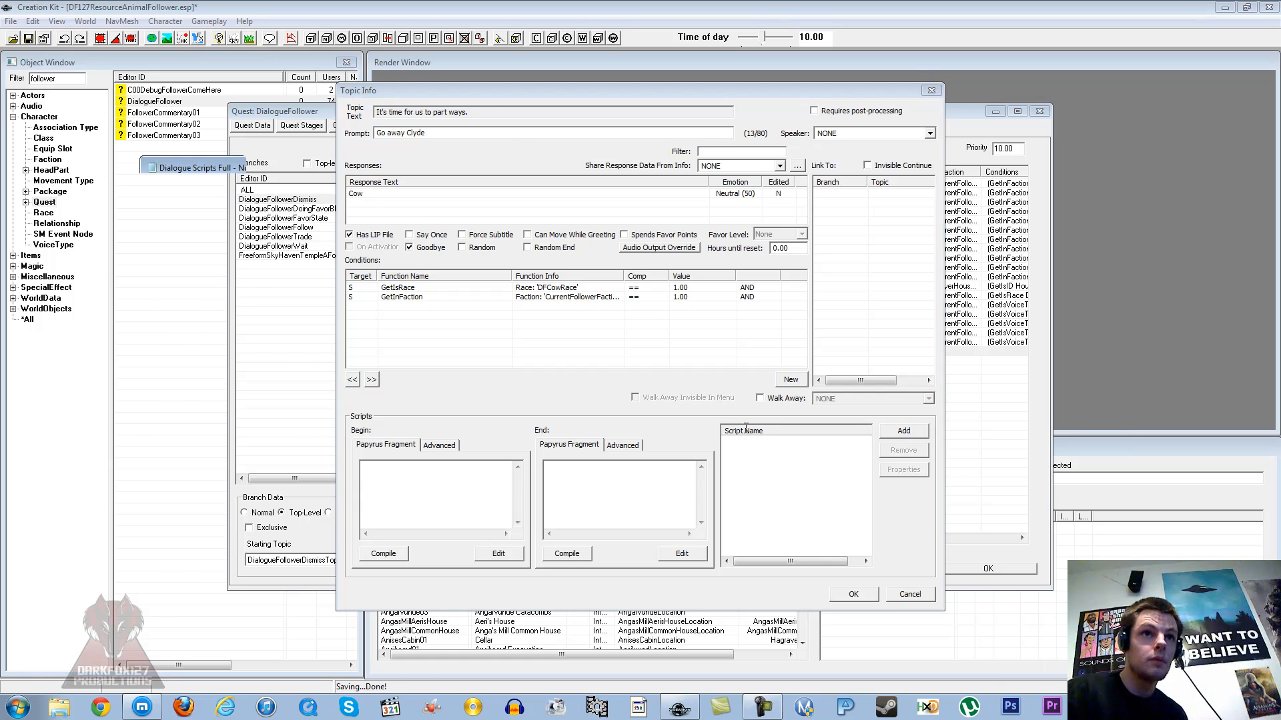
pyautogui.scroll(-13, 943, 220)
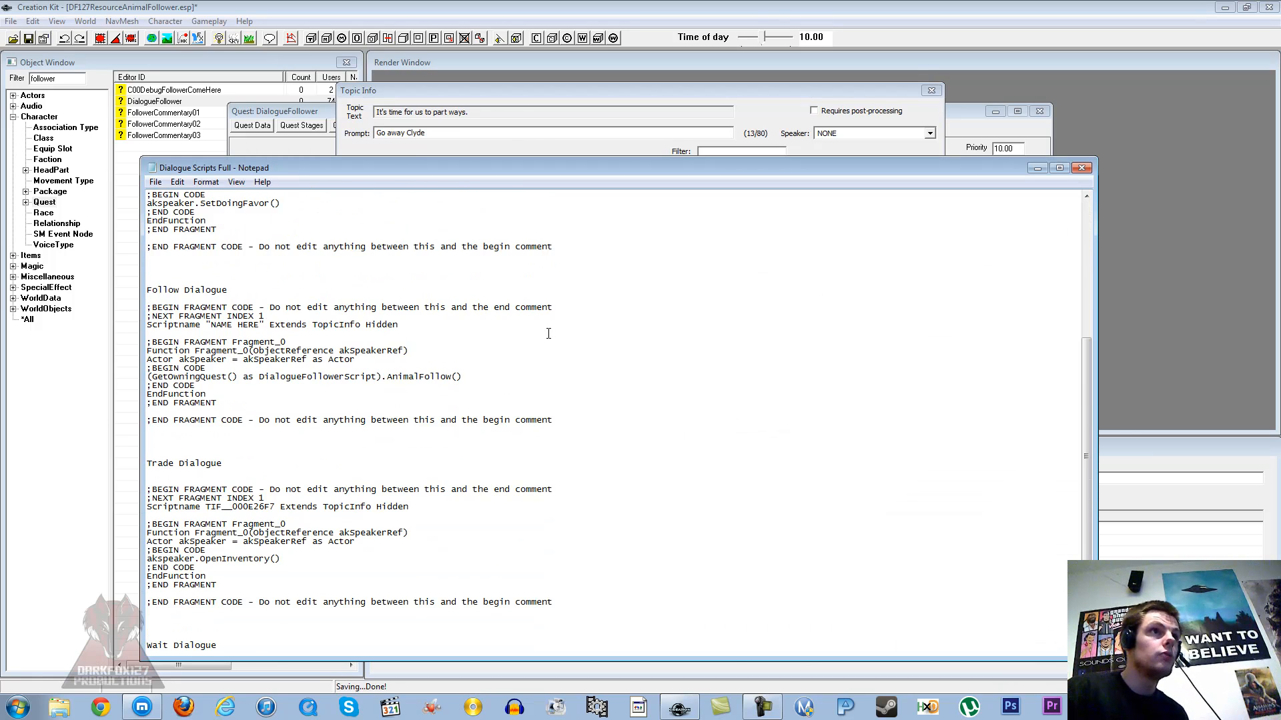
pyautogui.scroll(13, 551, 351)
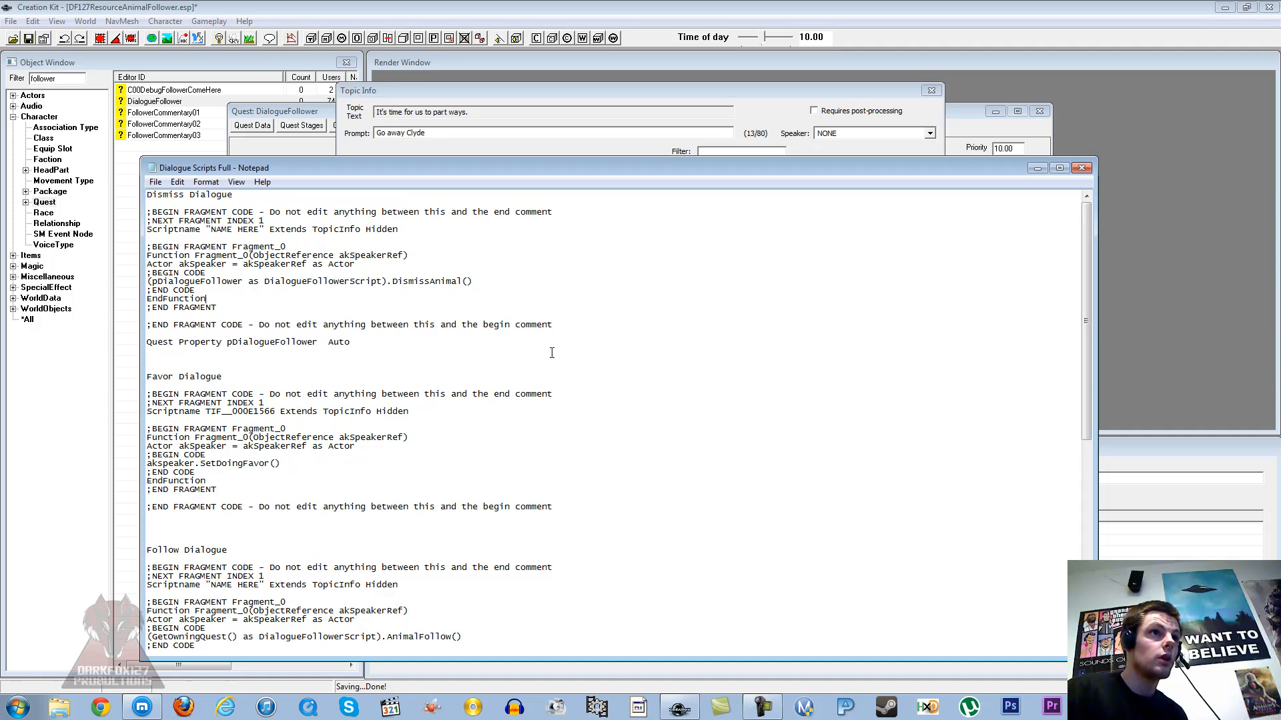
pyautogui.click(455, 343)
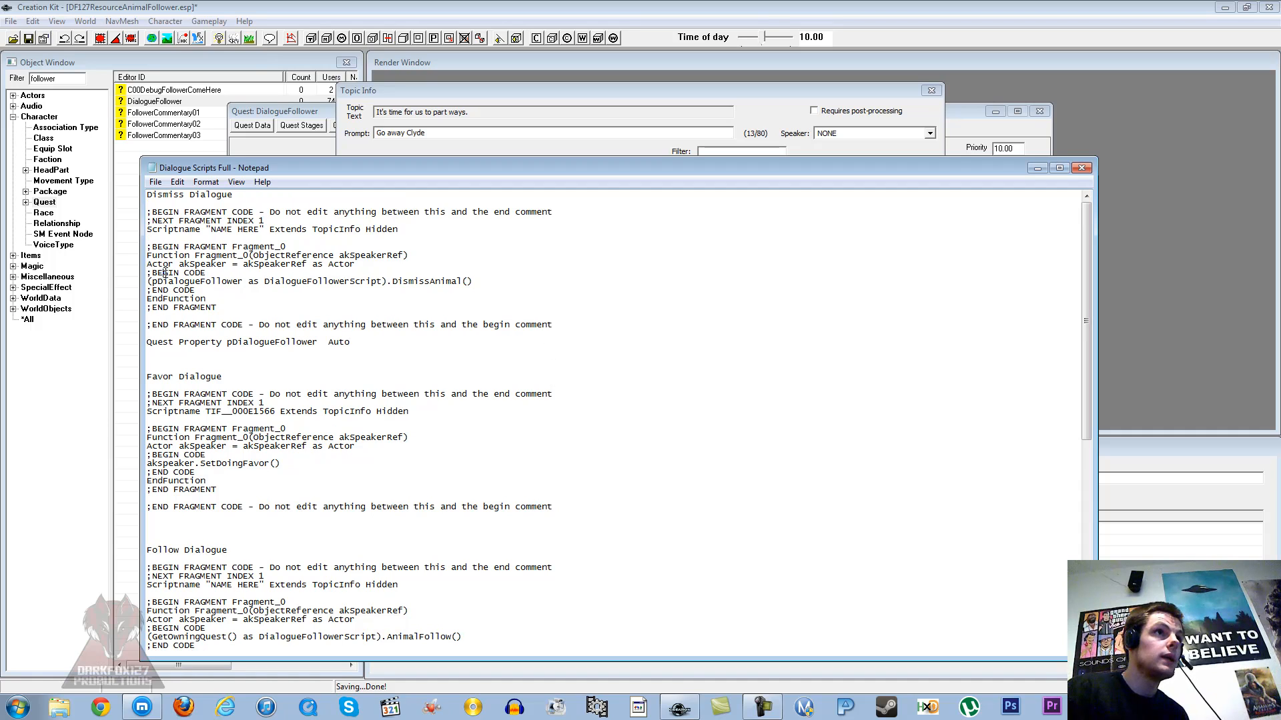
pyautogui.moveTo(148, 281); pyautogui.dragTo(477, 283)
pyautogui.click(391, 275)
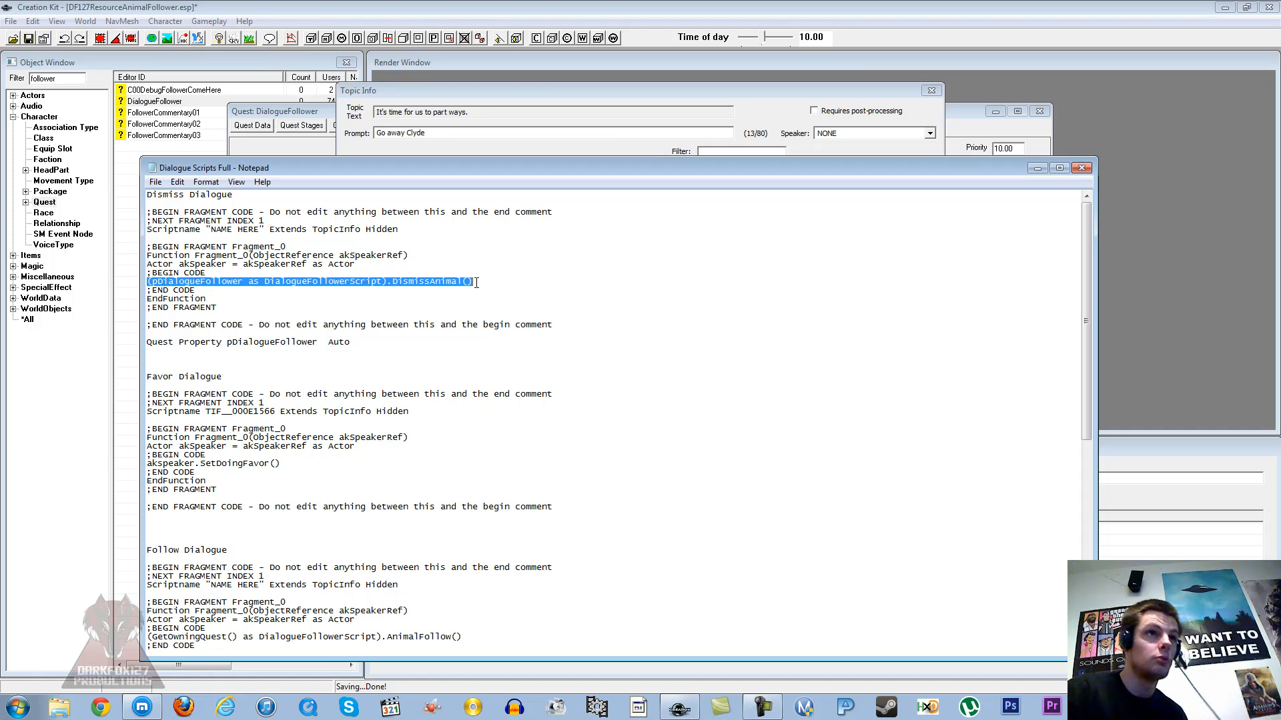
pyautogui.rightClick(475, 283)
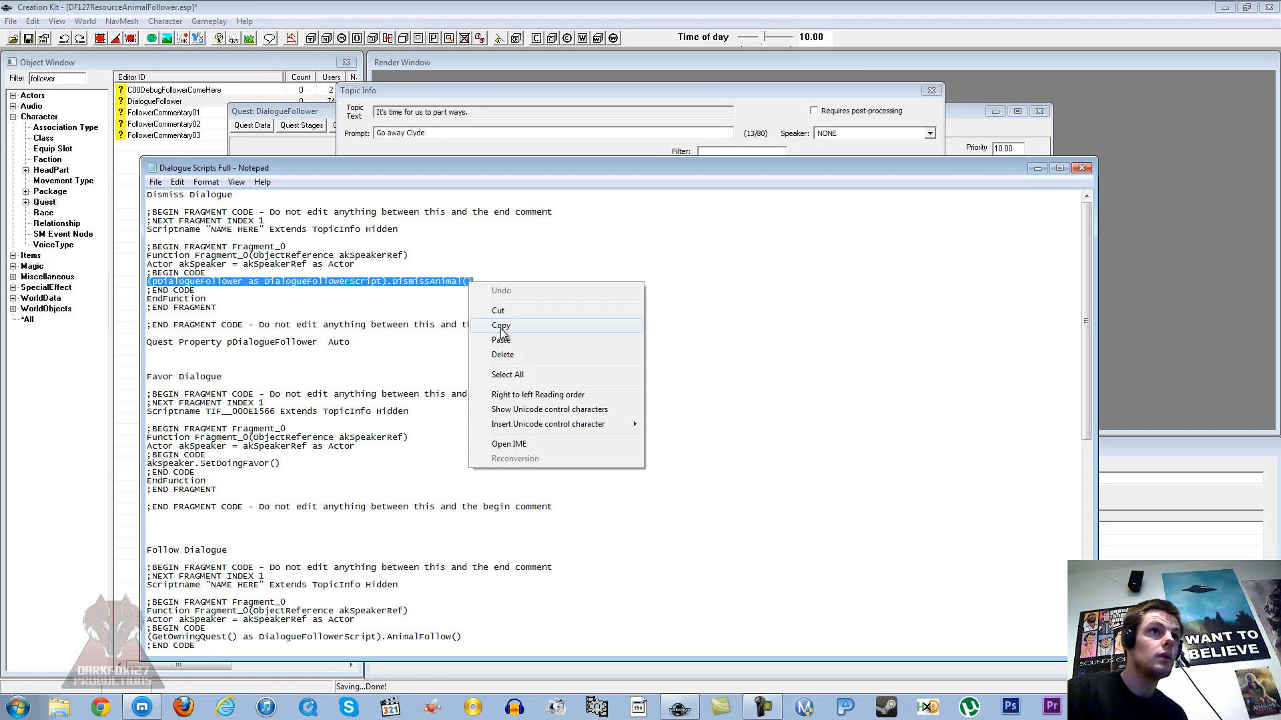
pyautogui.click(502, 325)
# - Return to the Creation Kit, paste the DismissAnimal() line into the info's End Papyrus fragment and compile it
pyautogui.click(646, 89)
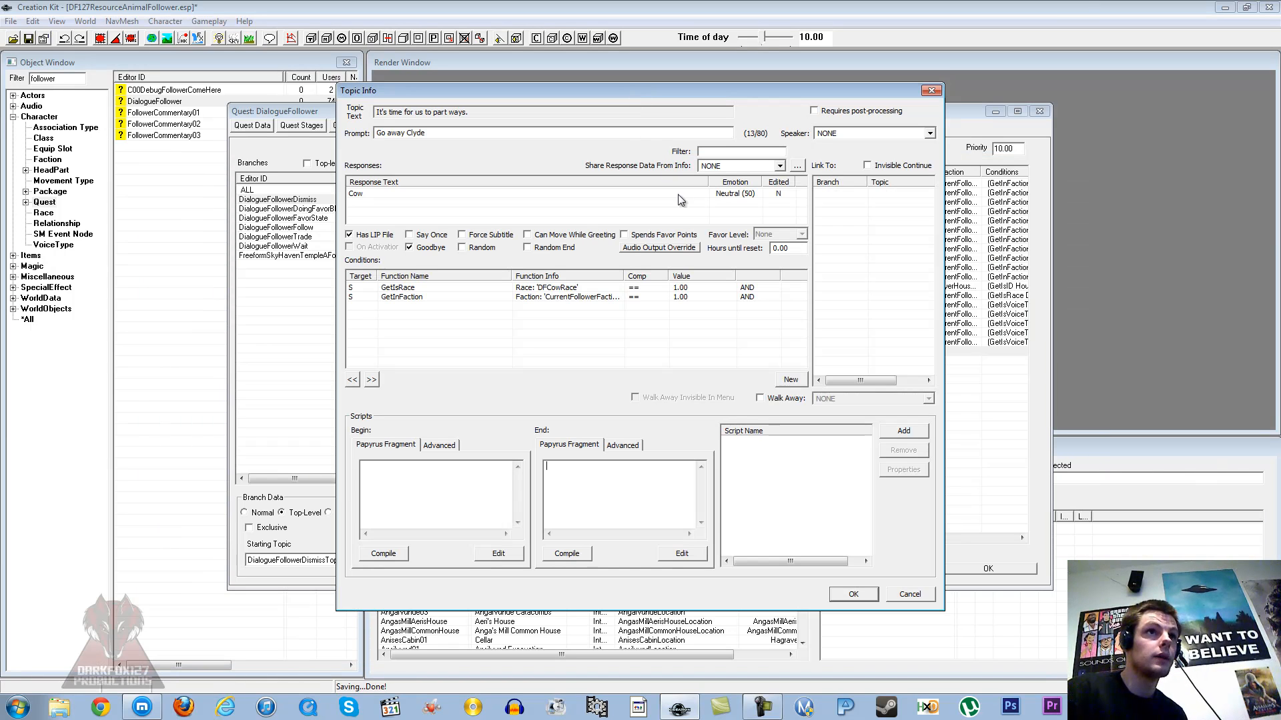
pyautogui.rightClick(597, 484)
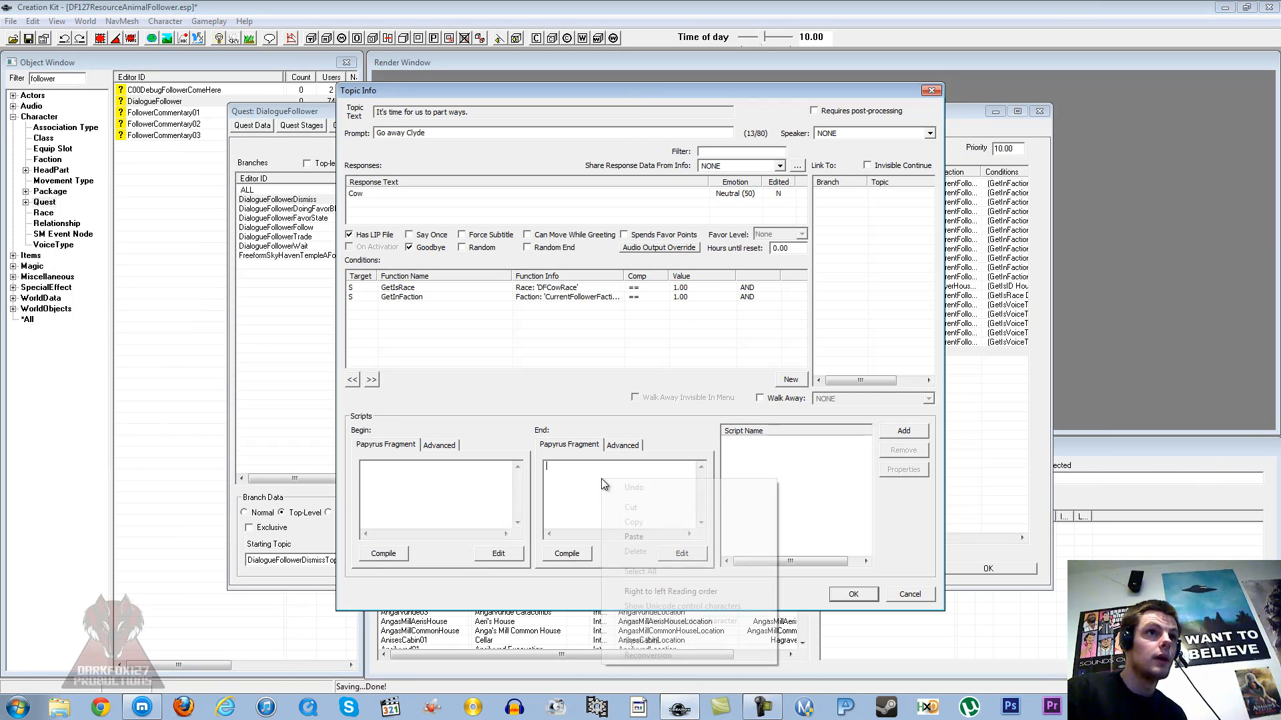
pyautogui.click(620, 534)
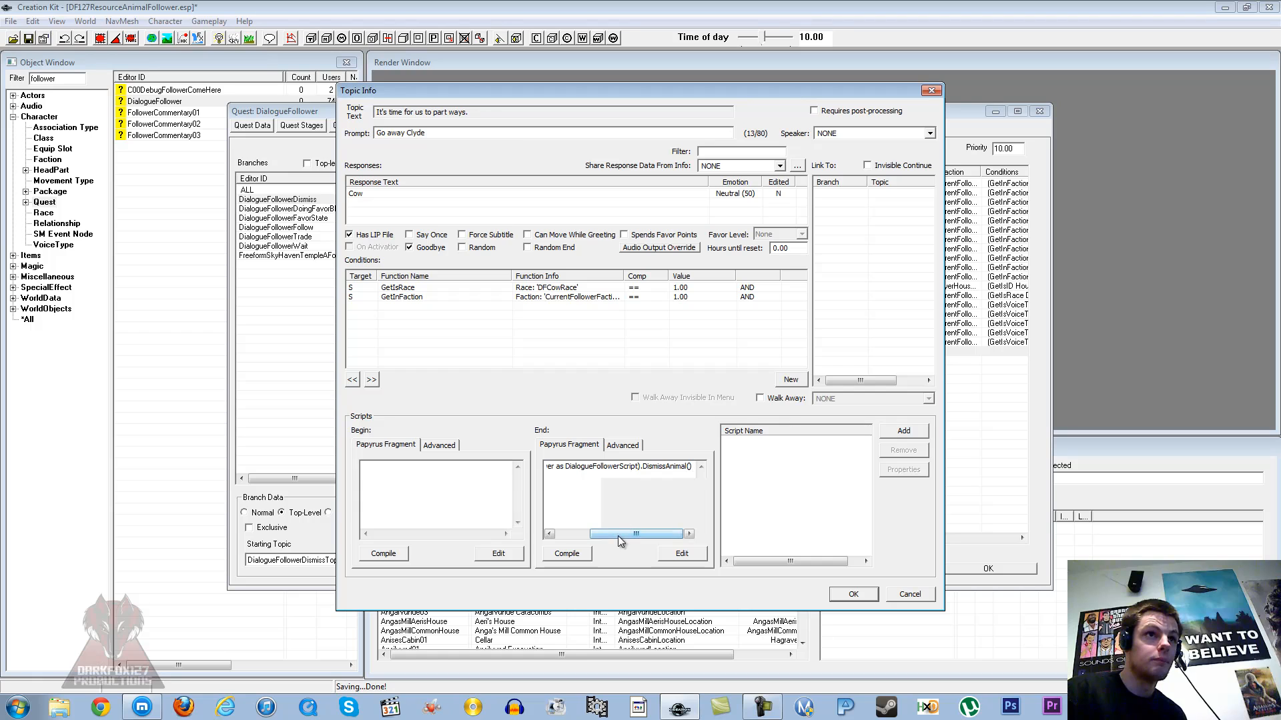
pyautogui.moveTo(620, 536); pyautogui.dragTo(563, 533)
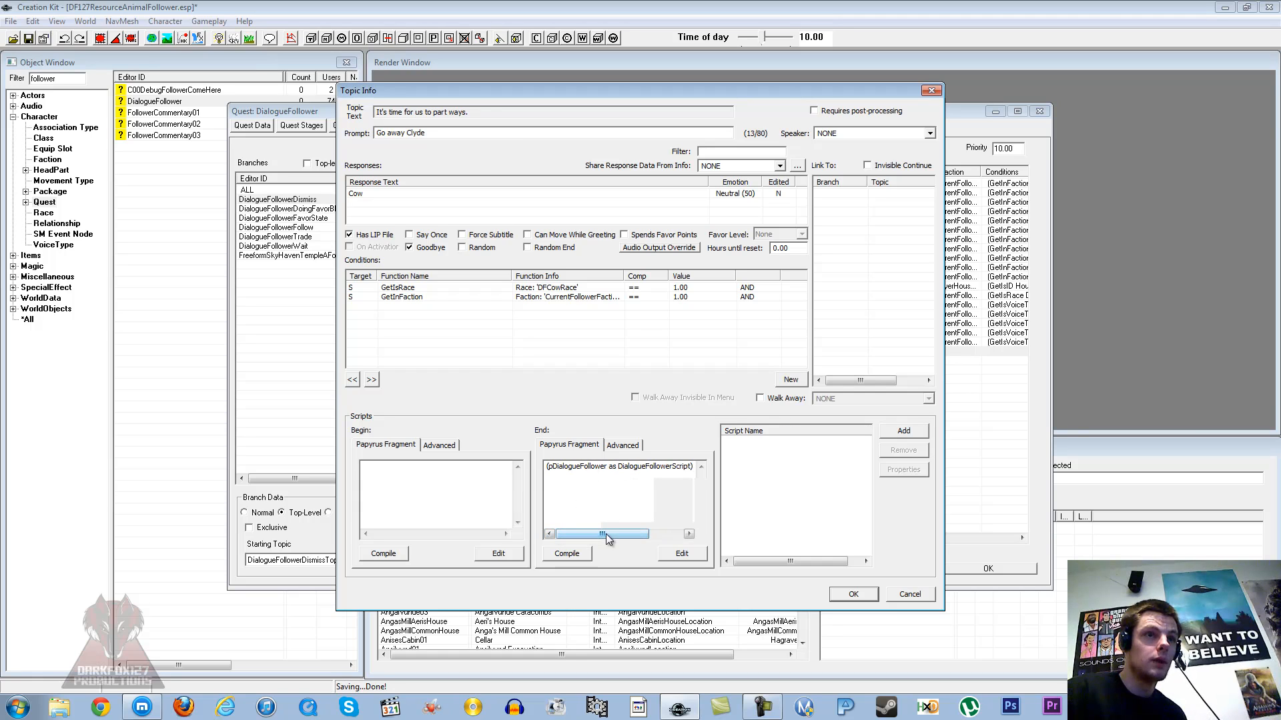
pyautogui.click(568, 554)
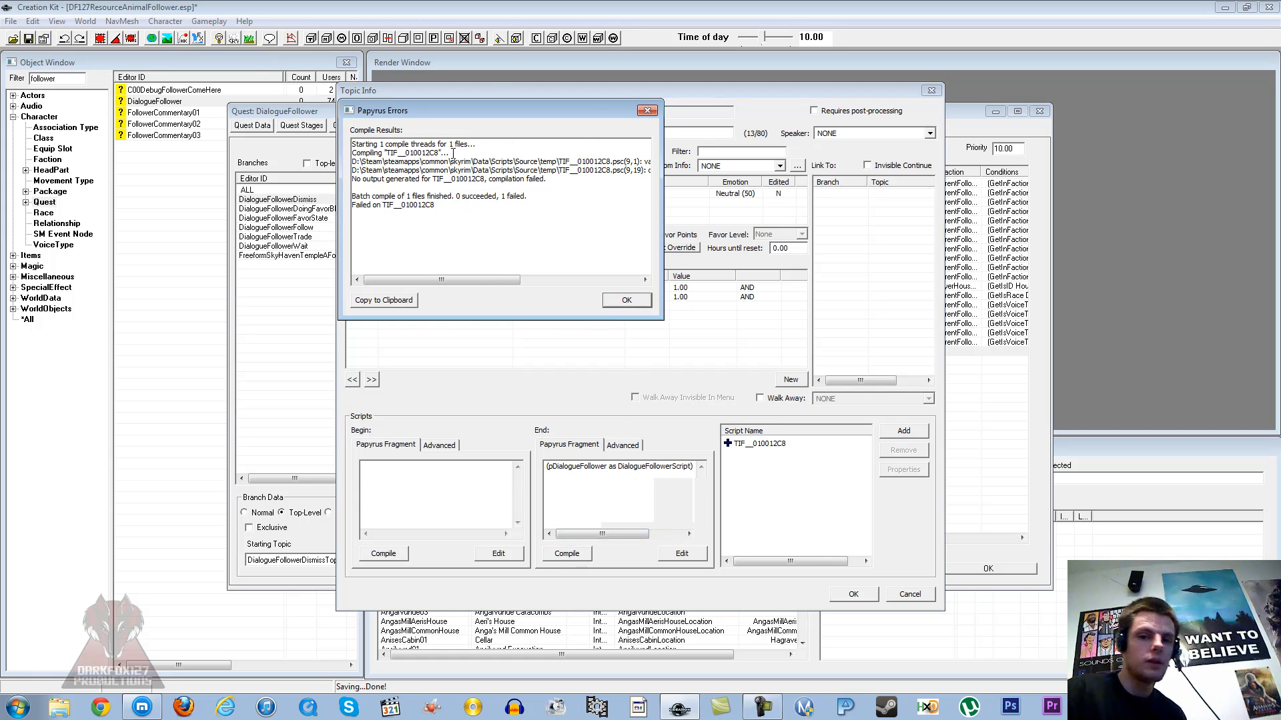
pyautogui.click(620, 301)
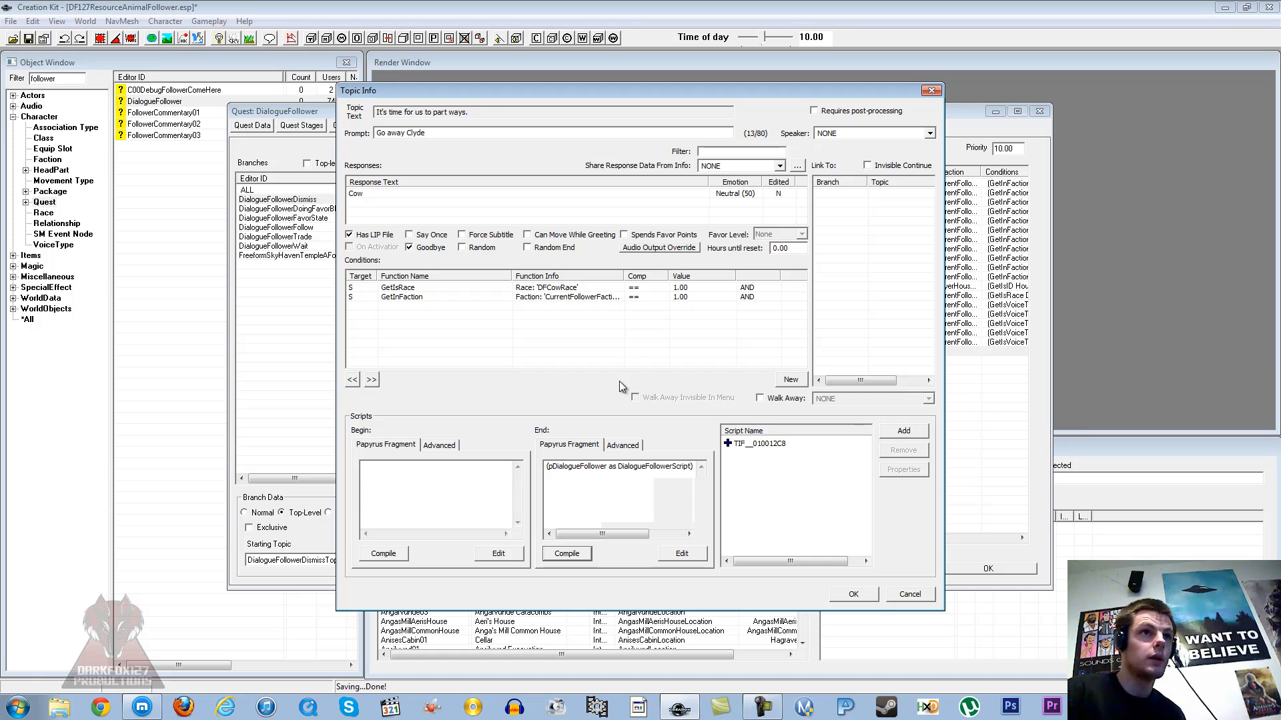
# - Rename the End fragment's script to DFCowDismiss
pyautogui.click(622, 445)
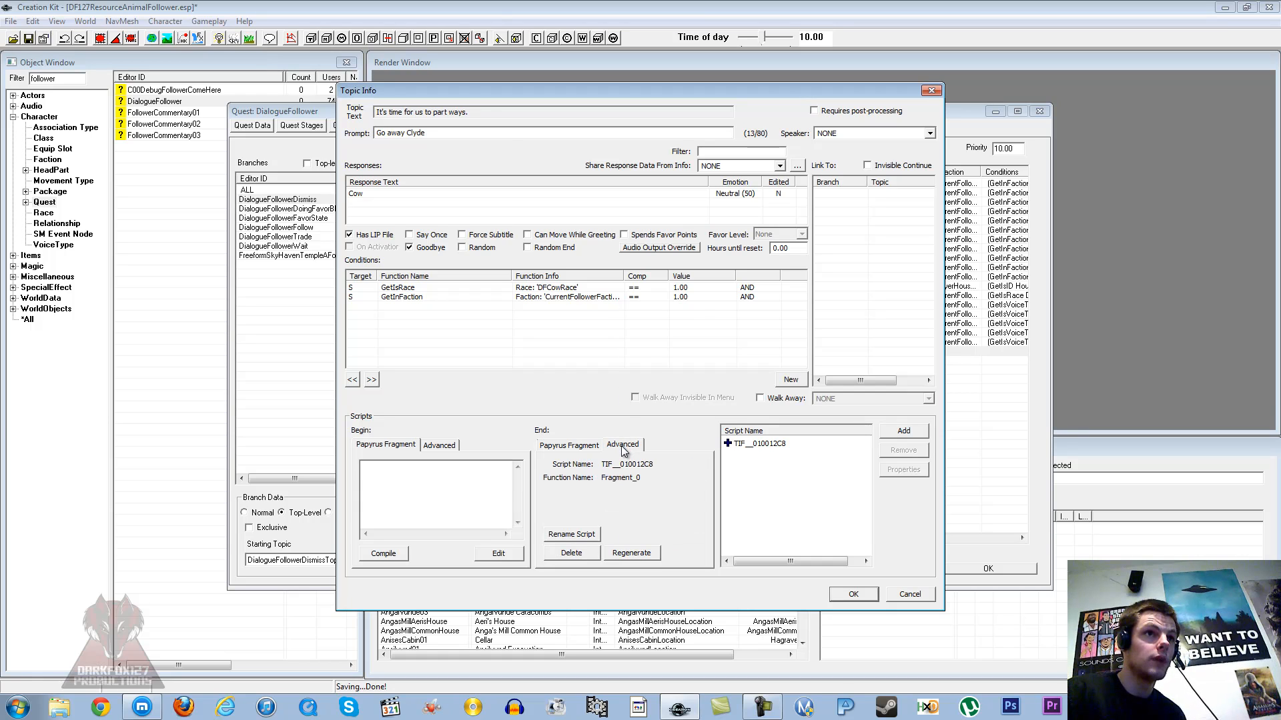
pyautogui.click(581, 534)
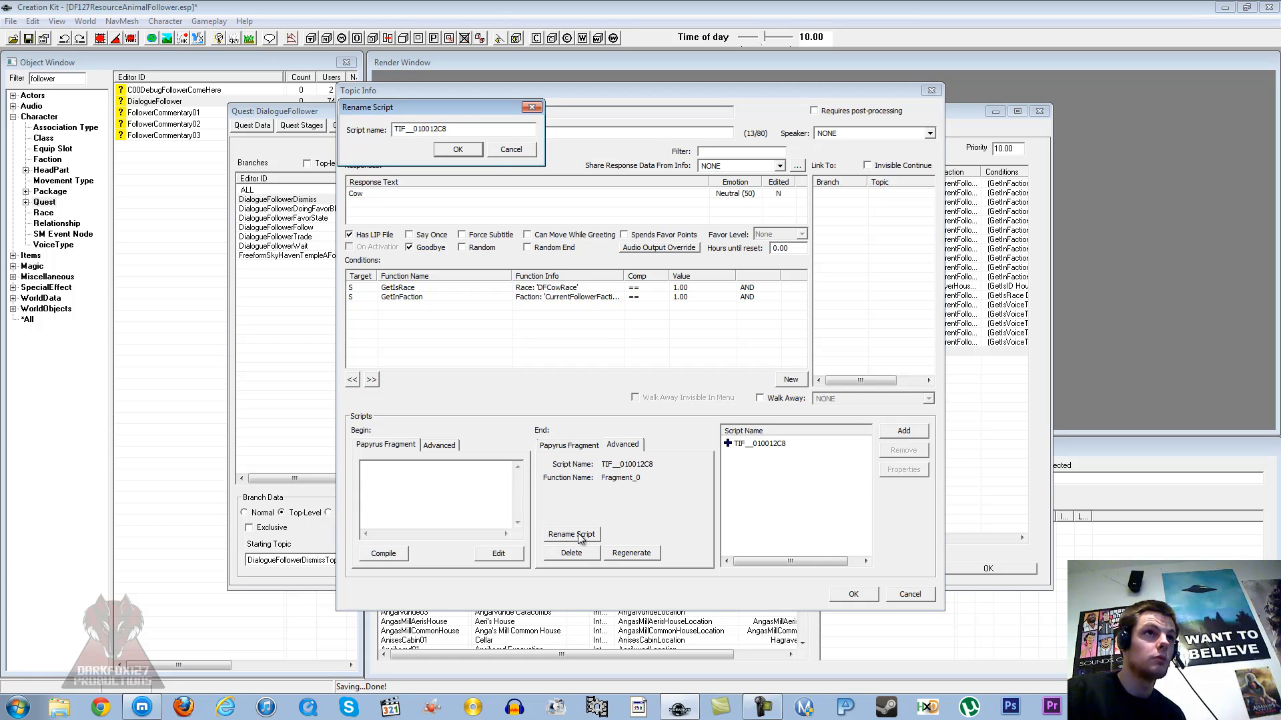
pyautogui.moveTo(460, 108); pyautogui.dragTo(621, 313)
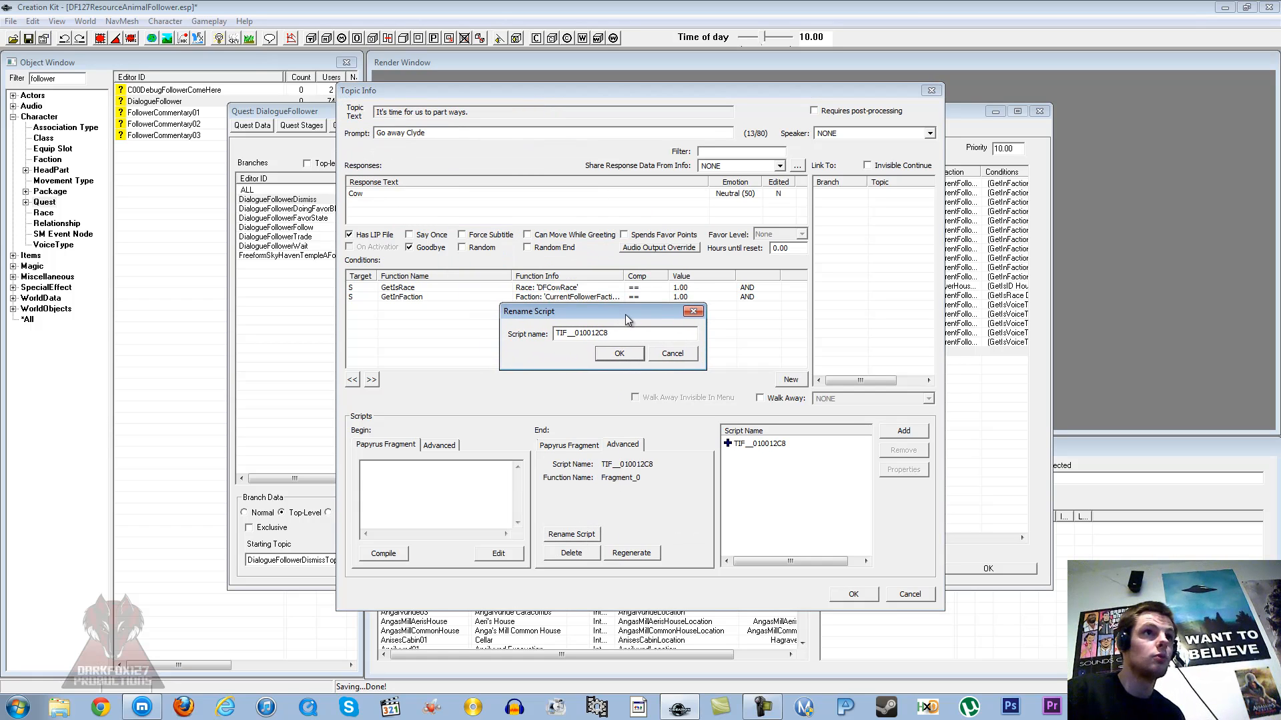
pyautogui.doubleClick(619, 333)
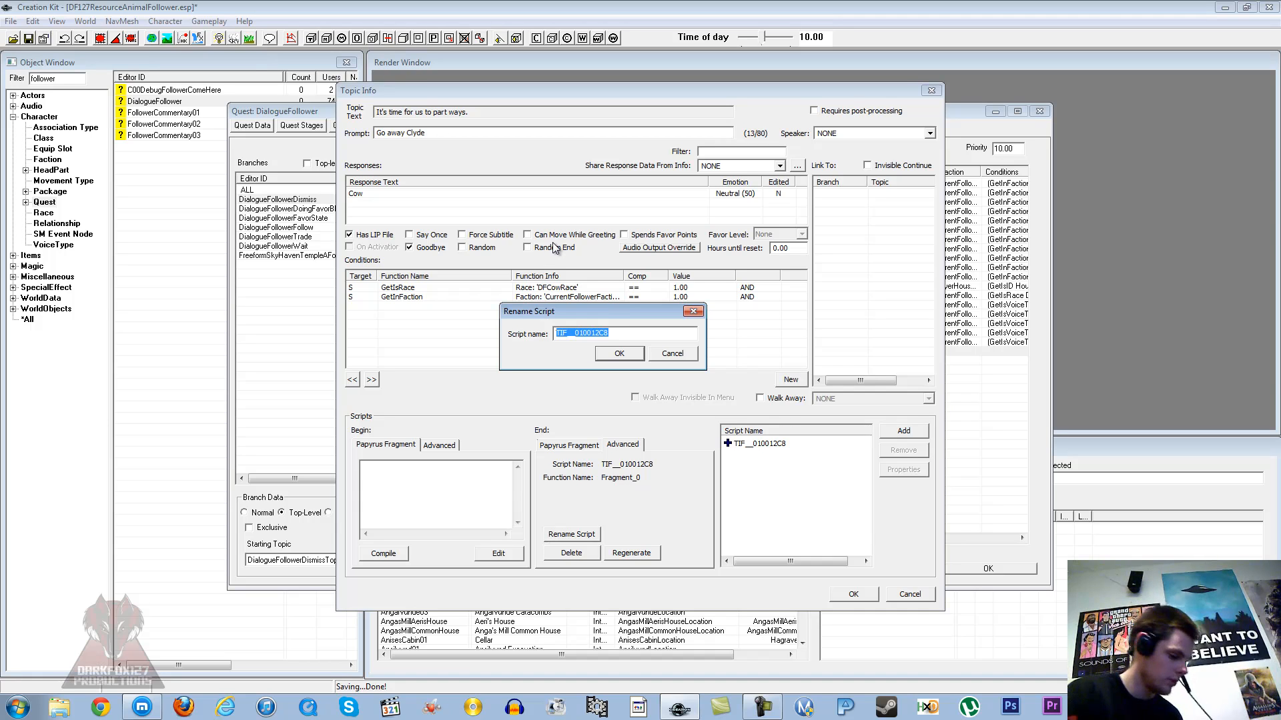
pyautogui.write('DFCowD')
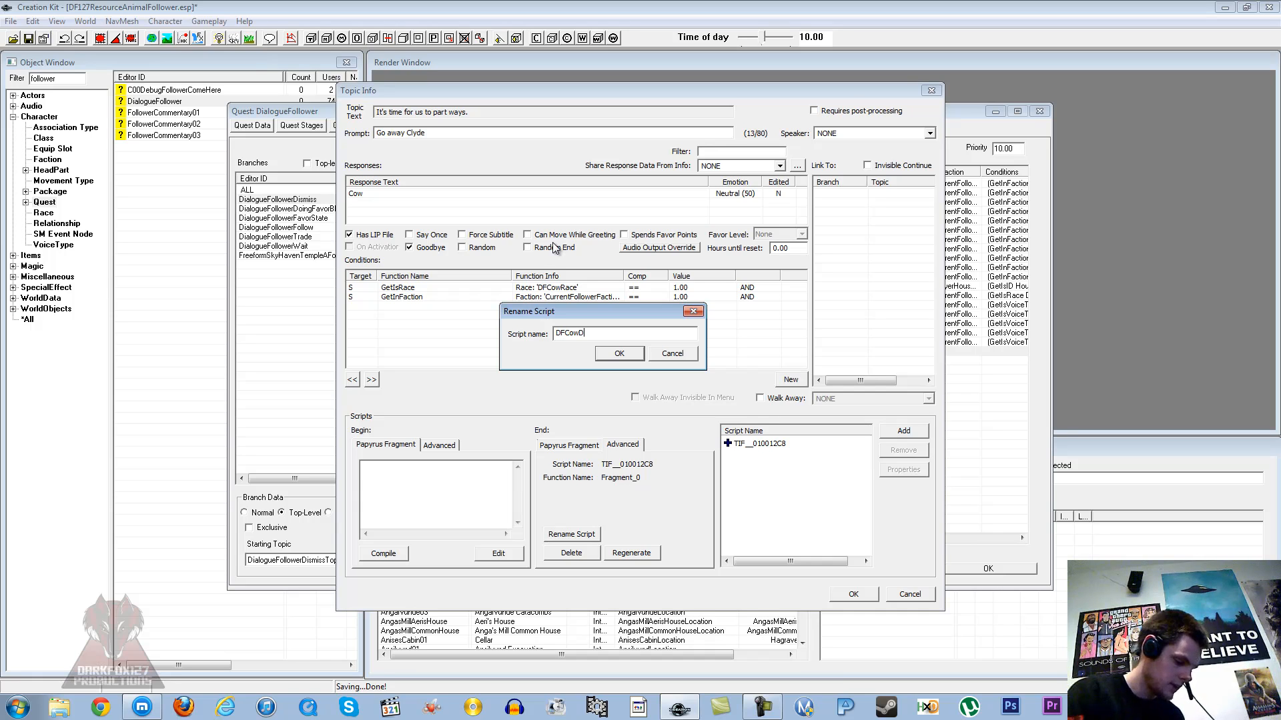
pyautogui.write('ismiss')
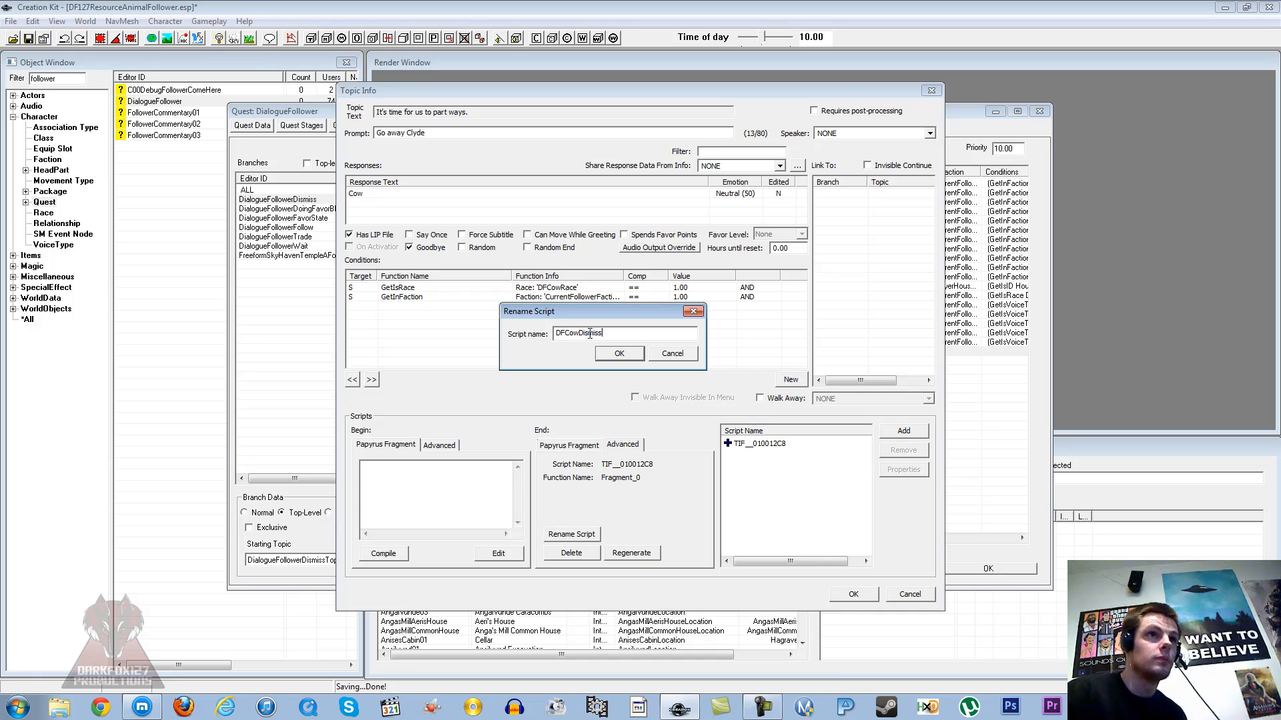
pyautogui.click(609, 353)
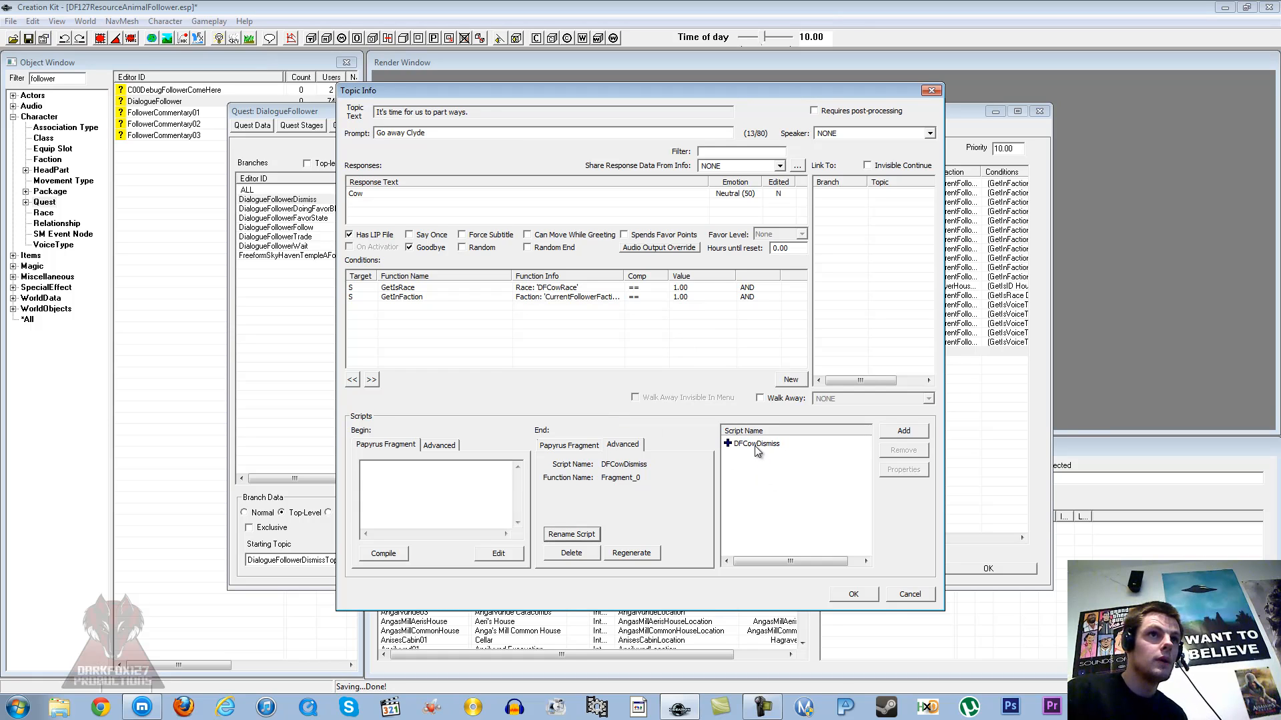
# - Open the source of the DFCowDismiss script for editing and delete all of its contents
pyautogui.click(758, 451)
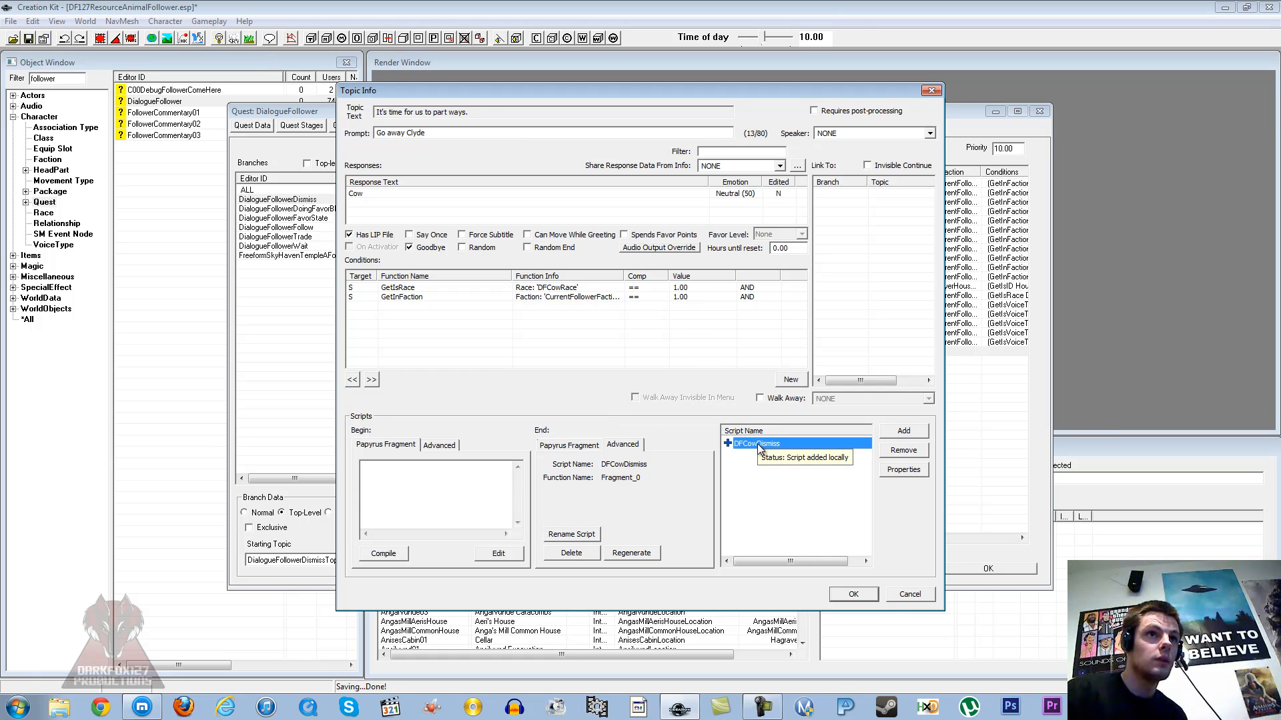
pyautogui.rightClick(758, 448)
pyautogui.click(803, 523)
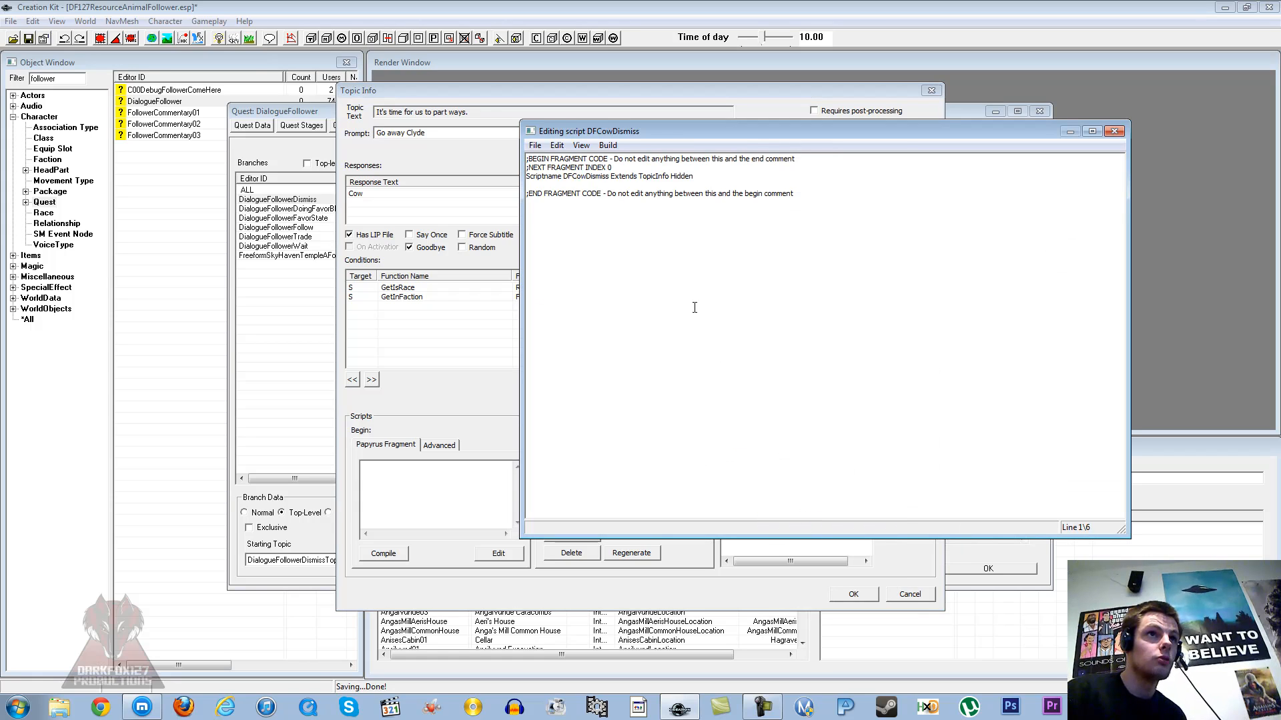
pyautogui.hotkey('ctrl', 'a')
pyautogui.press('Delete')
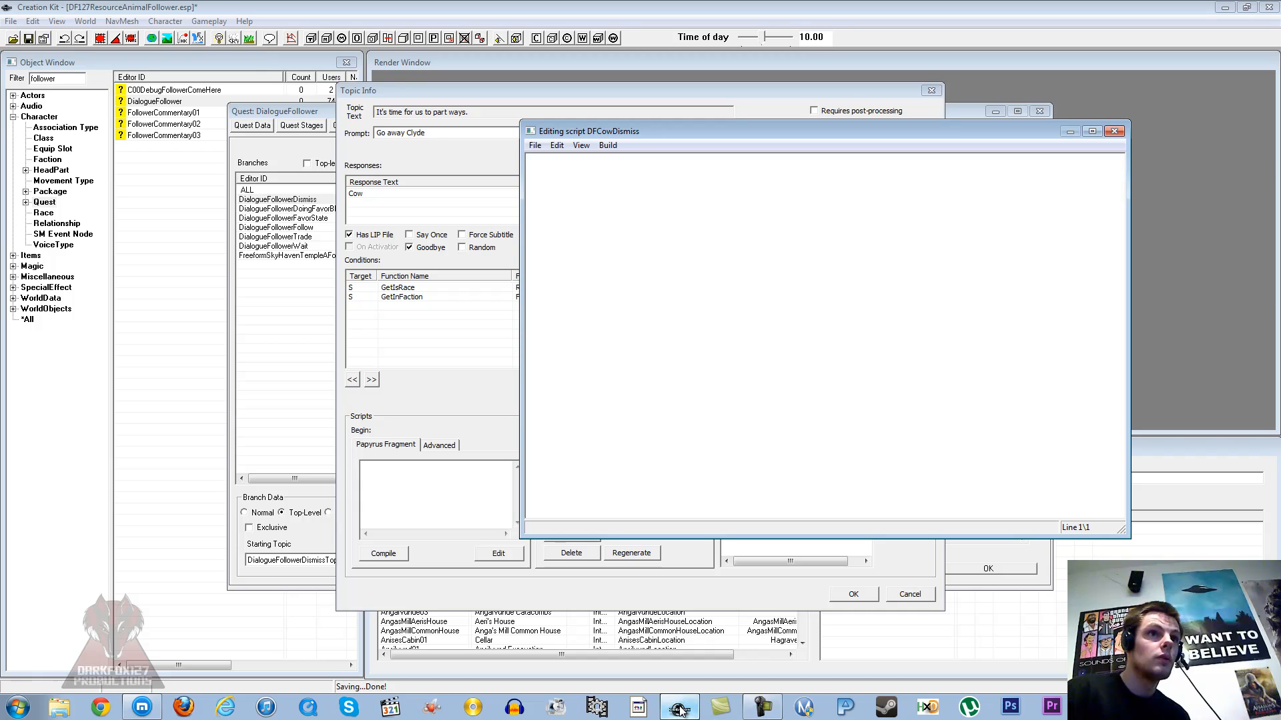
# - Copy the full Dismiss Dialogue script, including the pDialogueFollower property, from the Notepad file and paste it into the DFCowDismiss script
pyautogui.click(1093, 707)
pyautogui.click(1074, 654)
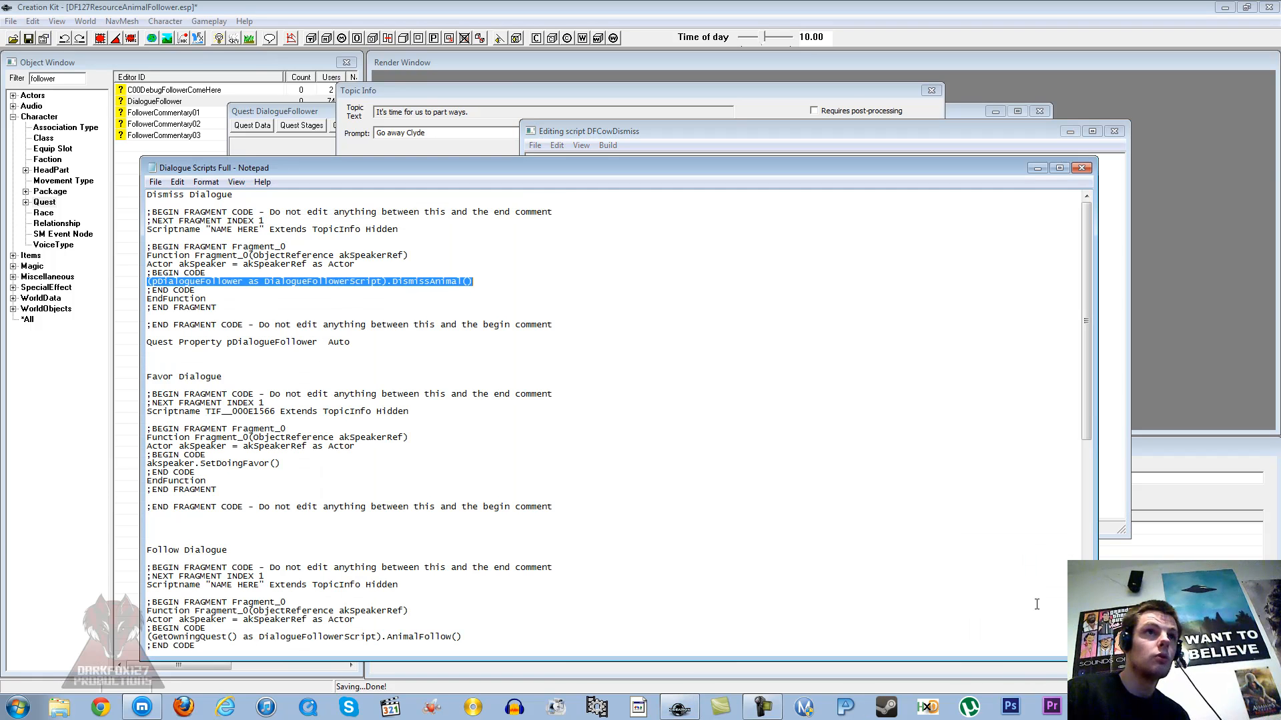
pyautogui.click(425, 361)
pyautogui.moveTo(354, 342); pyautogui.dragTo(129, 210)
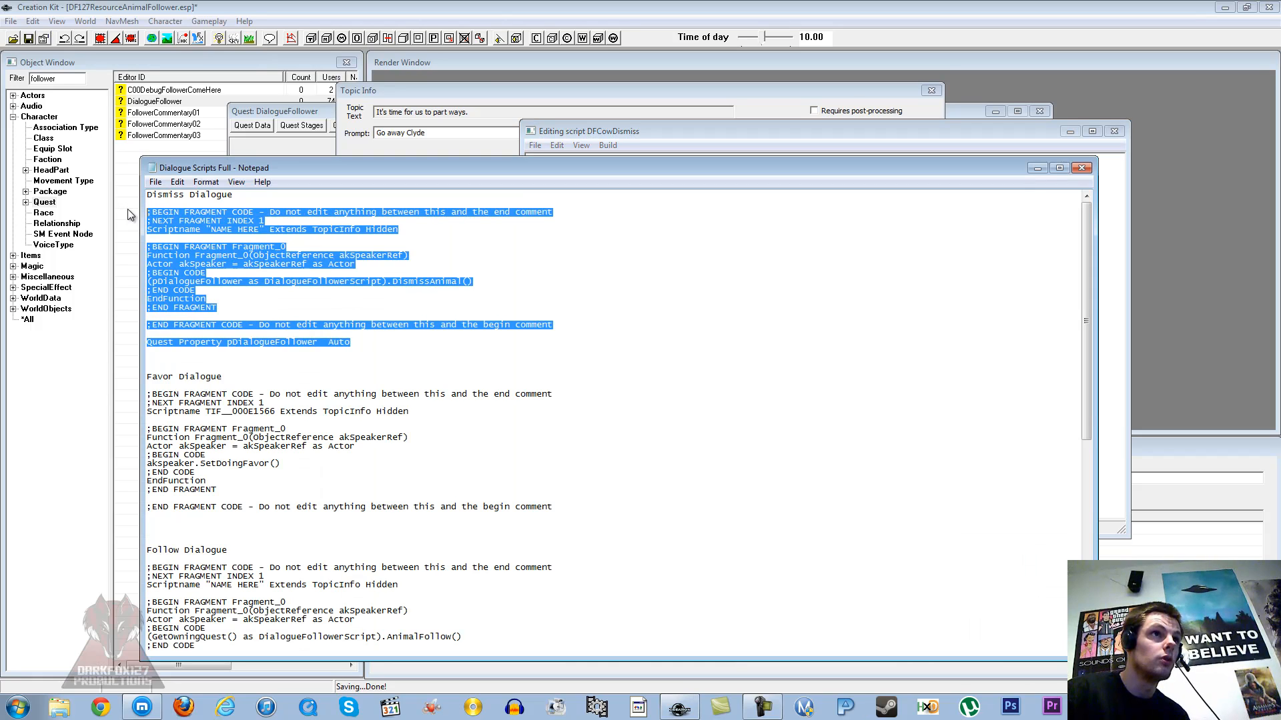
pyautogui.rightClick(223, 271)
pyautogui.click(263, 314)
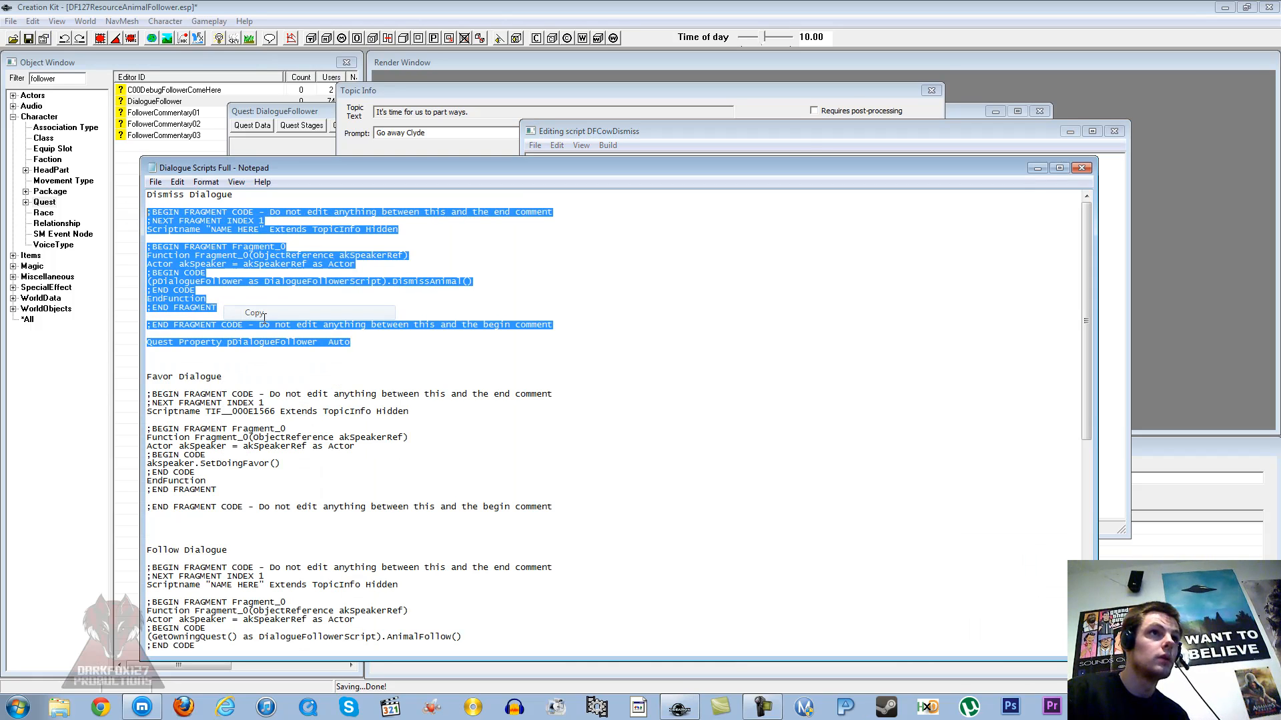
pyautogui.click(806, 136)
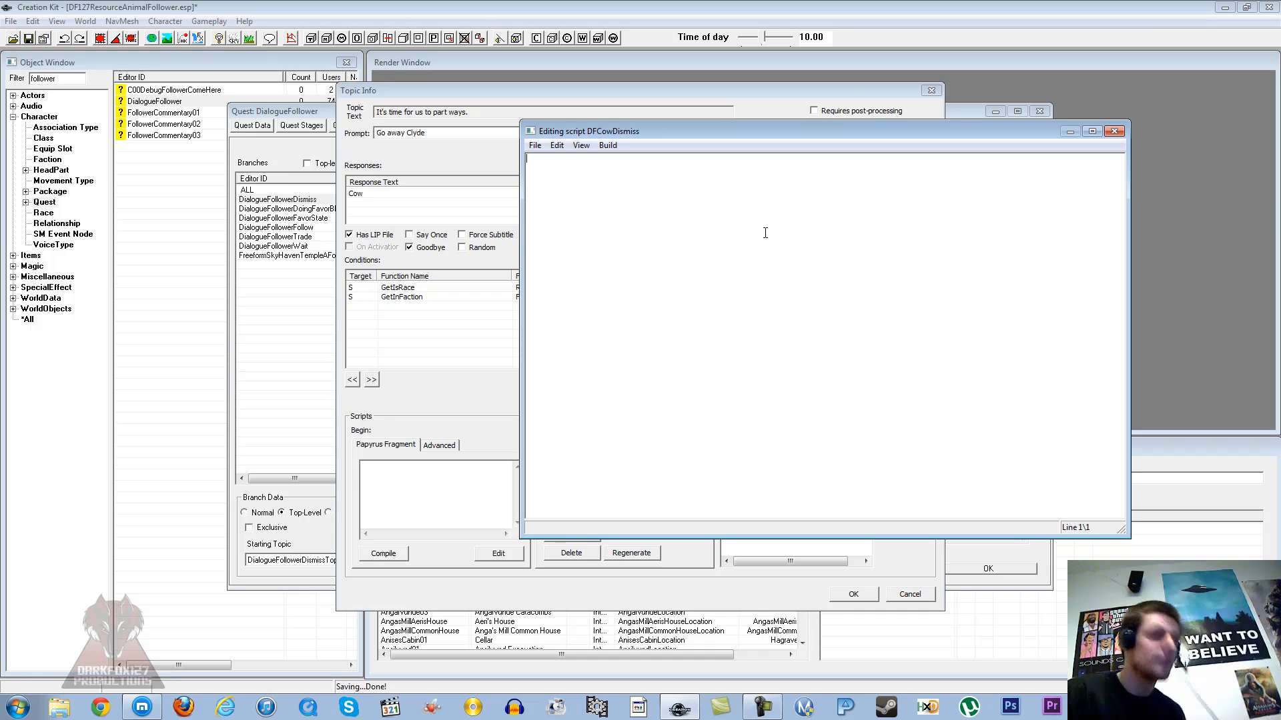
pyautogui.hotkey('ctrl', 'v')
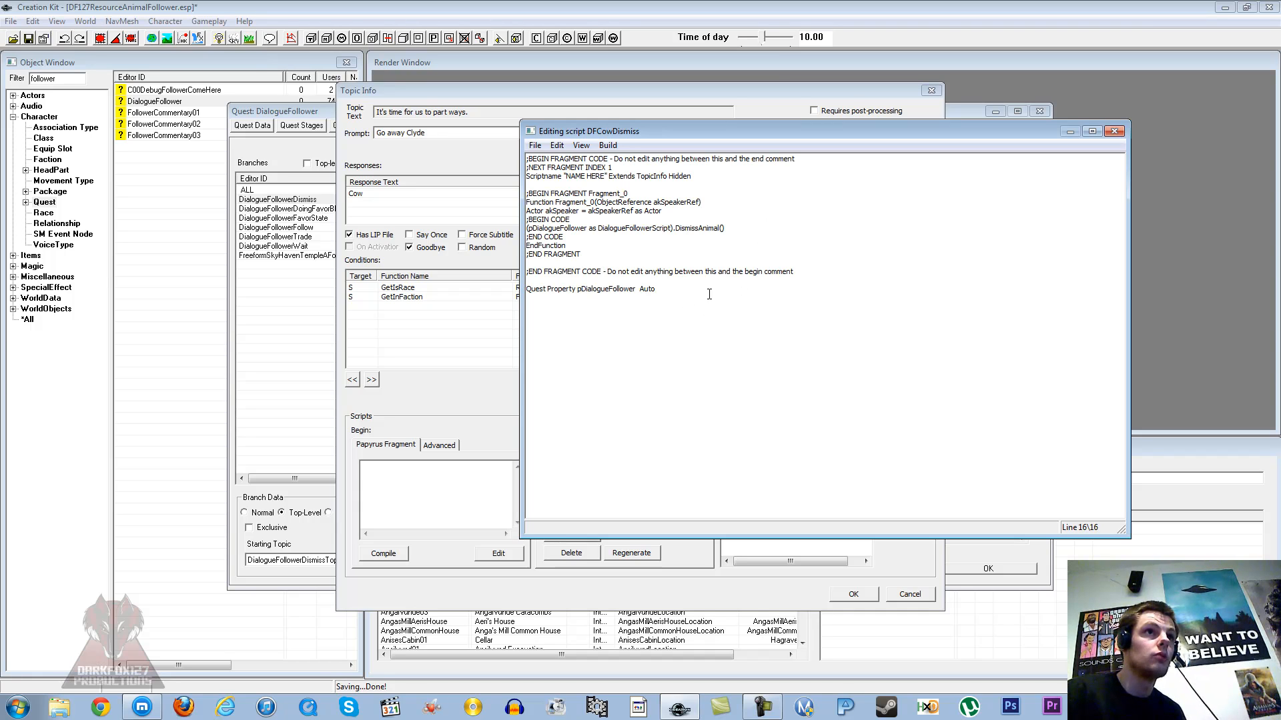
# - Replace the "NAME HERE" placeholder in the script's Scriptname line with DFCowDismiss
pyautogui.moveTo(694, 289); pyautogui.dragTo(526, 159)
pyautogui.click(606, 253)
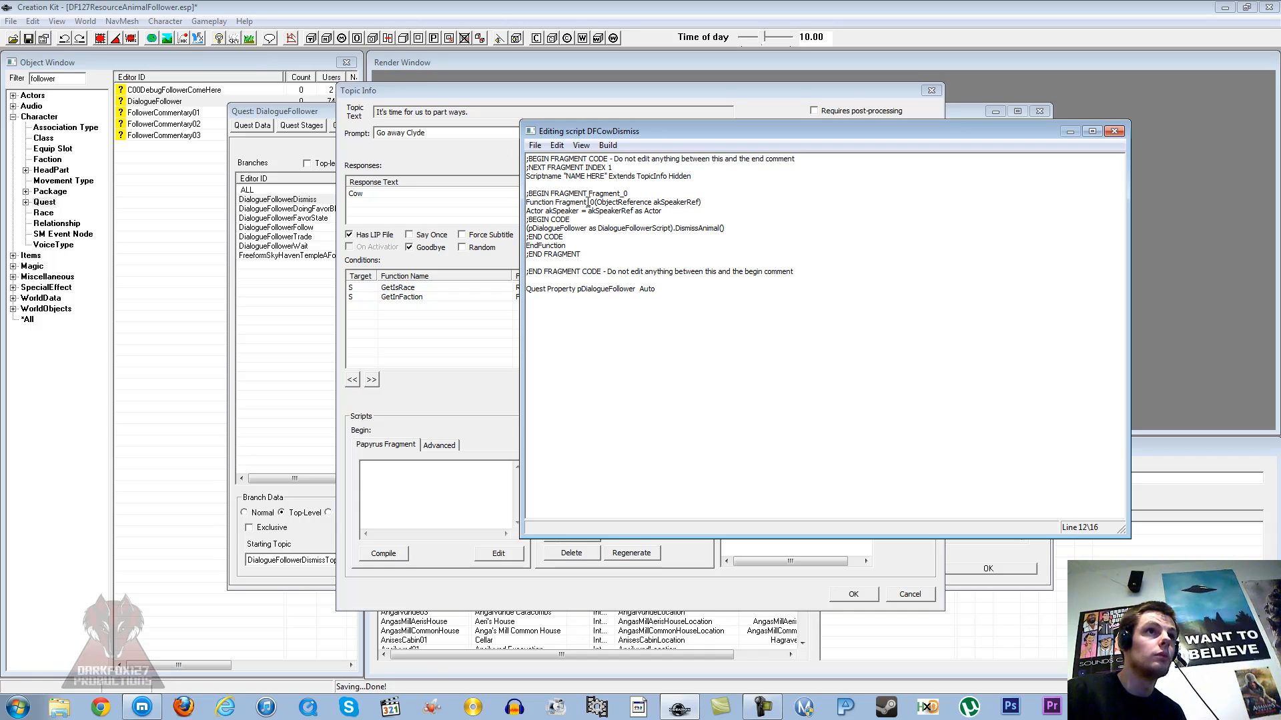
pyautogui.click(590, 220)
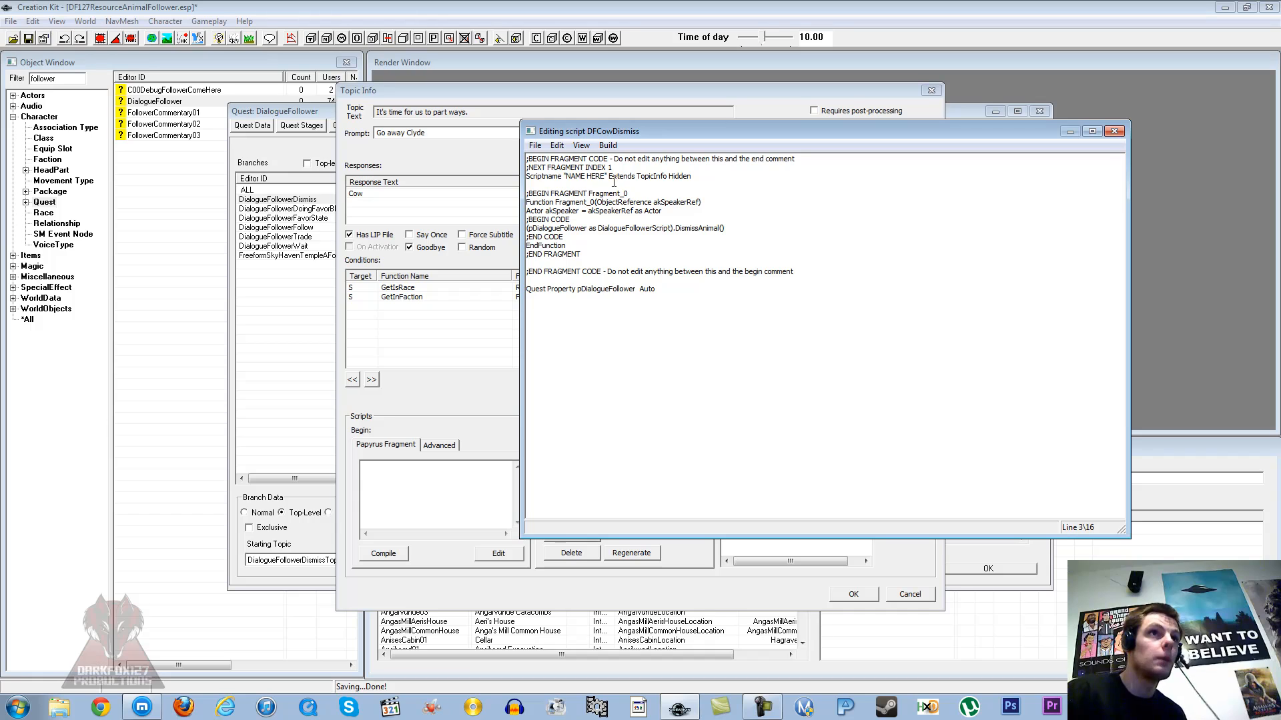
pyautogui.press('BackSpace')
pyautogui.press('BackSpace')
pyautogui.press('BackSpace')
pyautogui.press('BackSpace')
pyautogui.press('BackSpace')
pyautogui.press('BackSpace')
pyautogui.press('BackSpace')
pyautogui.press('BackSpace')
pyautogui.press('BackSpace')
pyautogui.press('BackSpace')
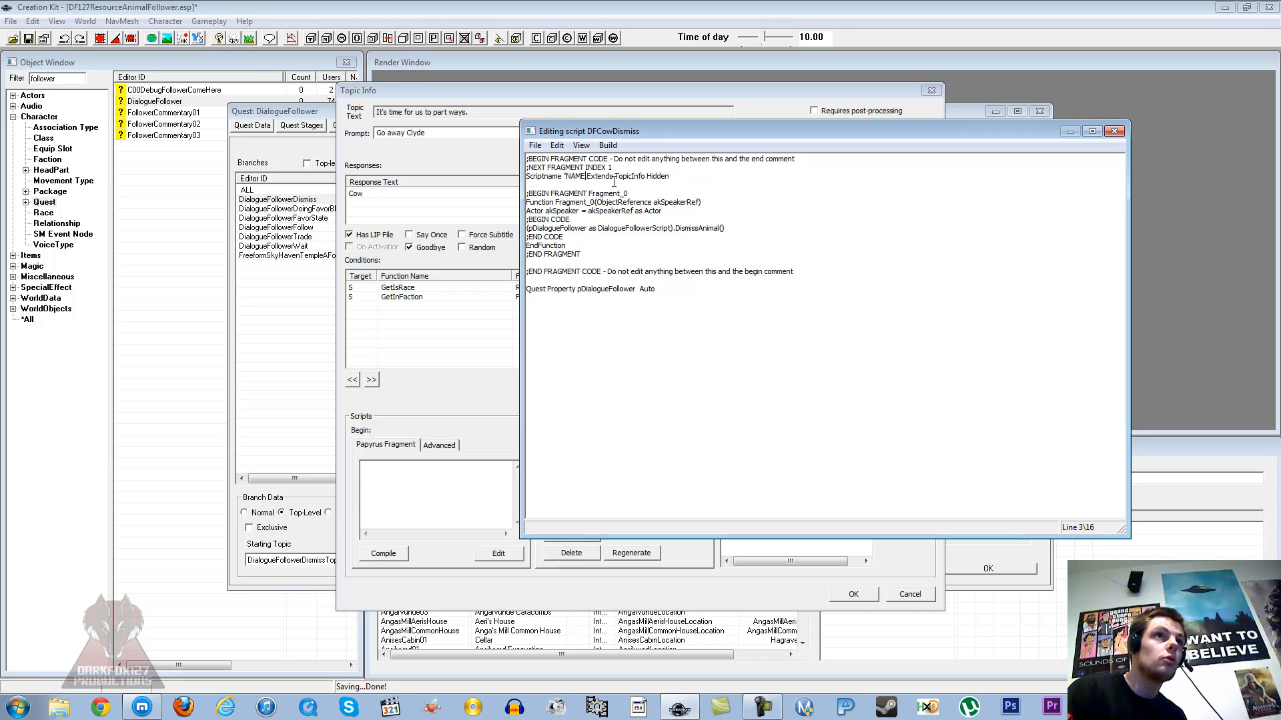
pyautogui.press('BackSpace')
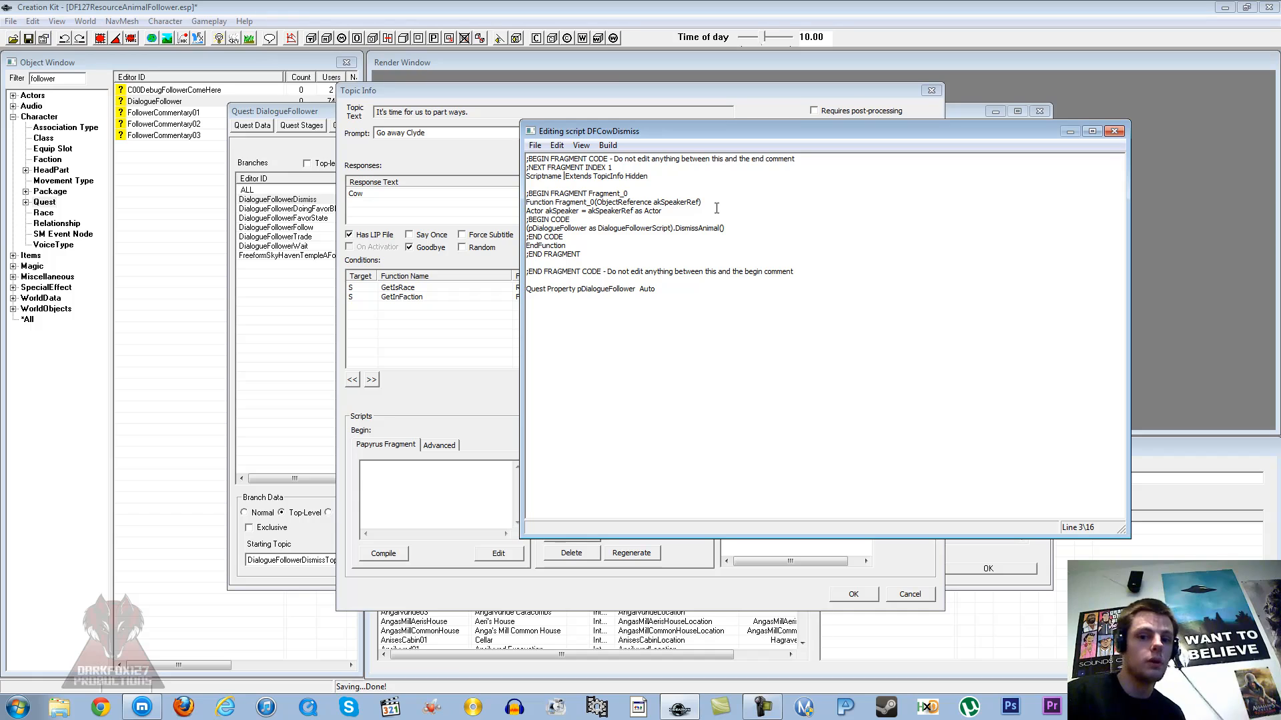
pyautogui.write('DFCowD')
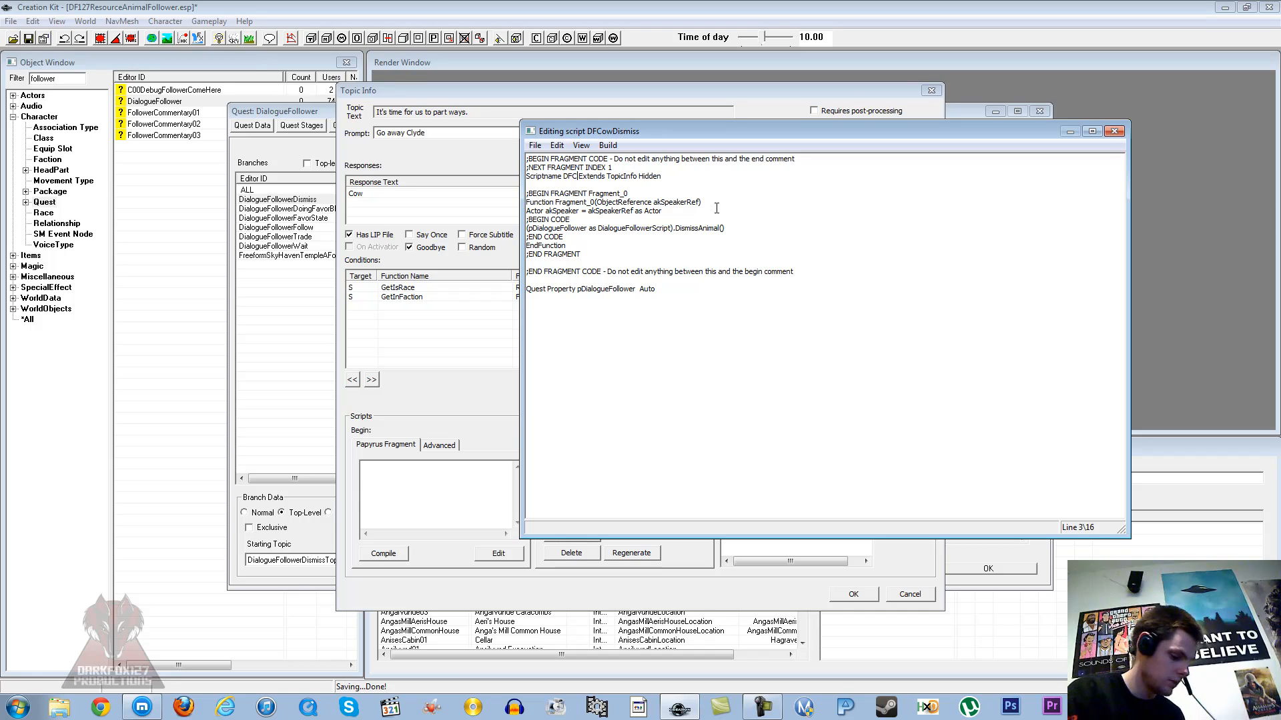
pyautogui.write('ismiss')
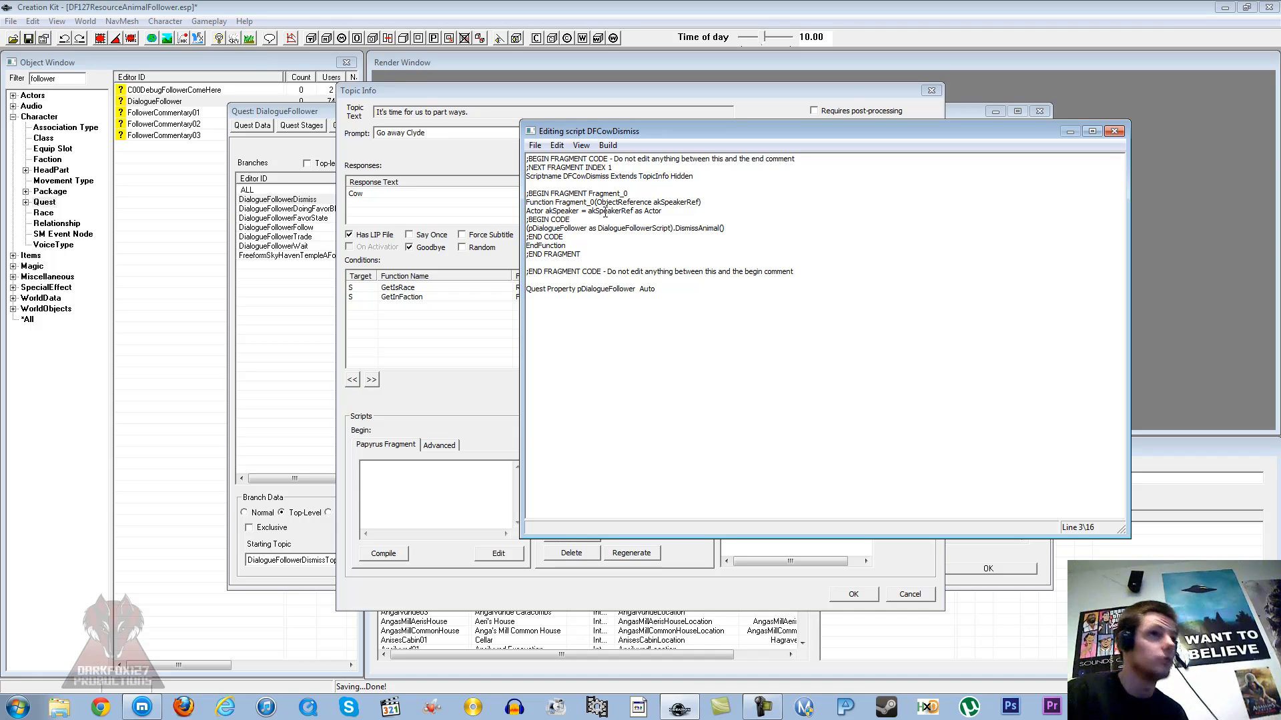
# - Save the DFCowDismiss script so that it compiles, and close its source editor
pyautogui.click(536, 146)
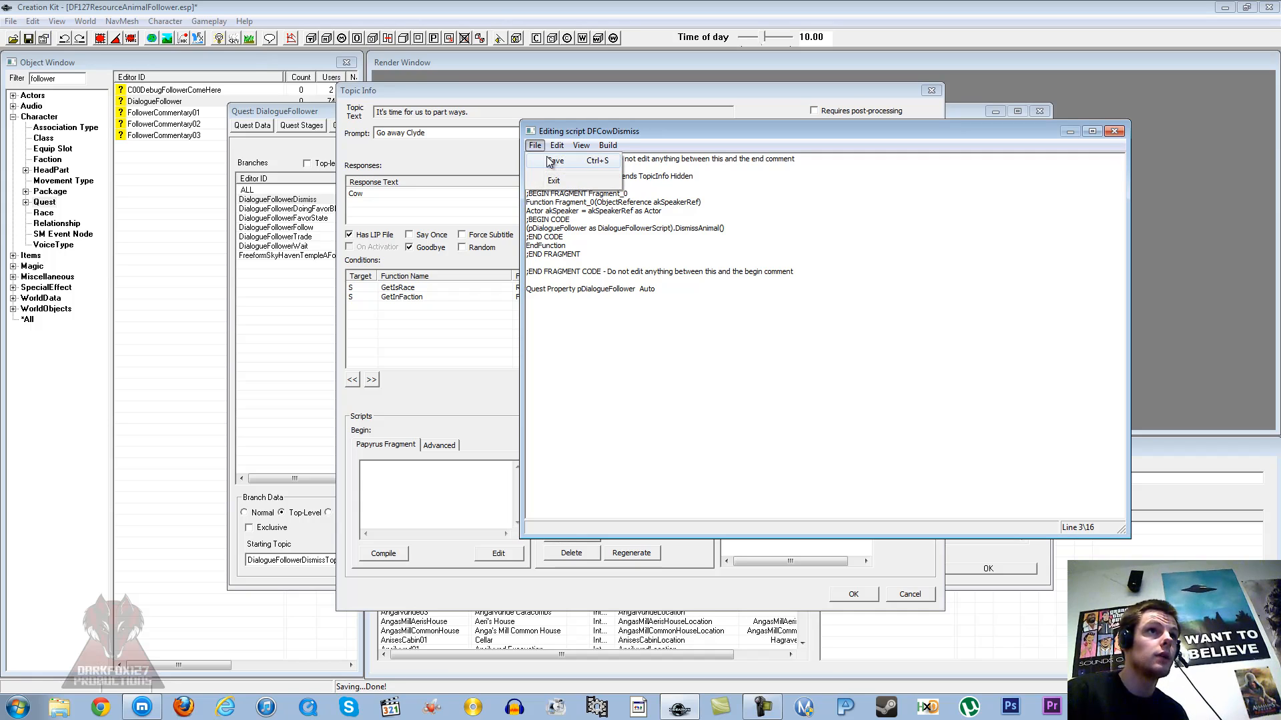
pyautogui.click(549, 162)
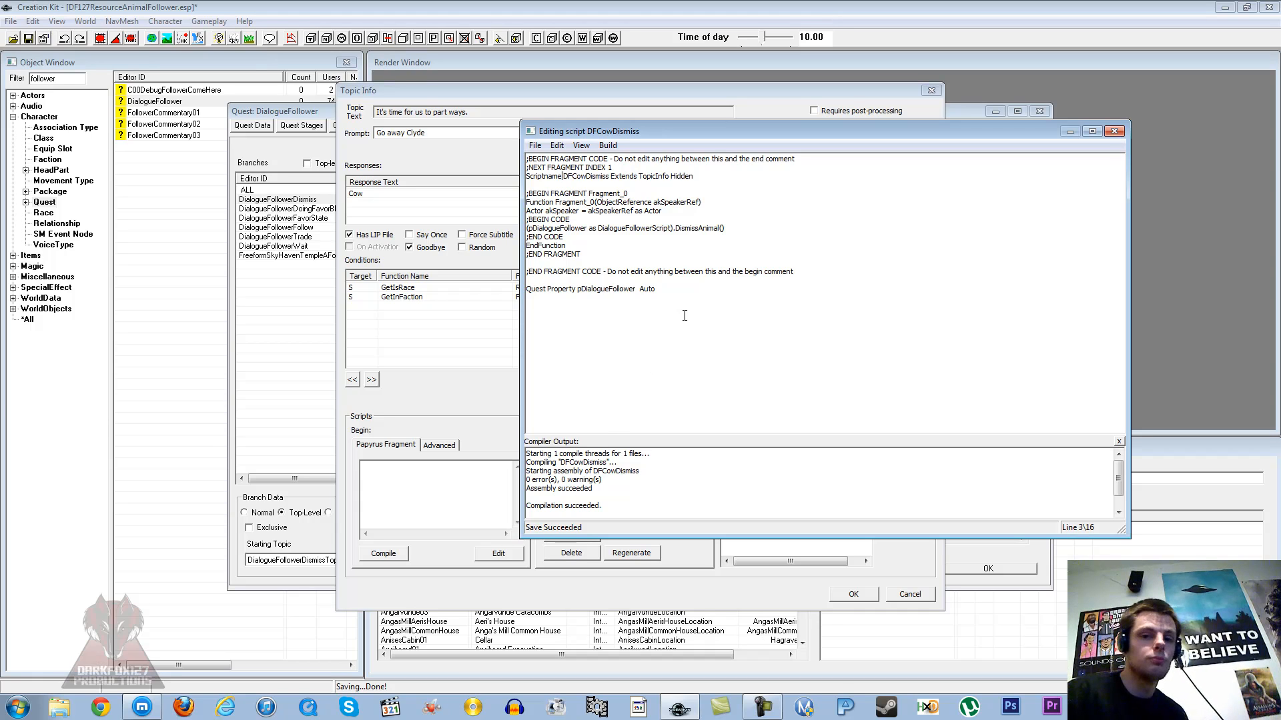
pyautogui.click(1114, 132)
# - Set the DFCowDismiss script's pDialogueFollower property to the DialogueFollower quest and accept the dismiss topic info
pyautogui.click(759, 462)
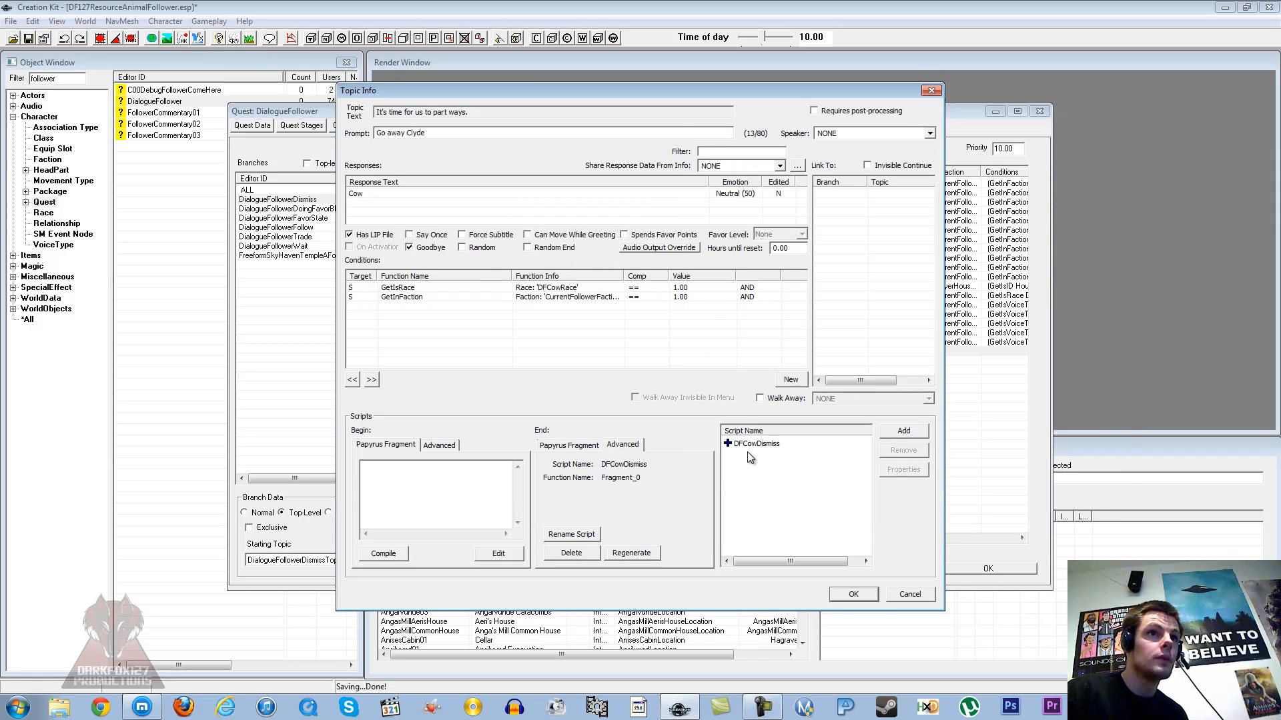
pyautogui.click(754, 445)
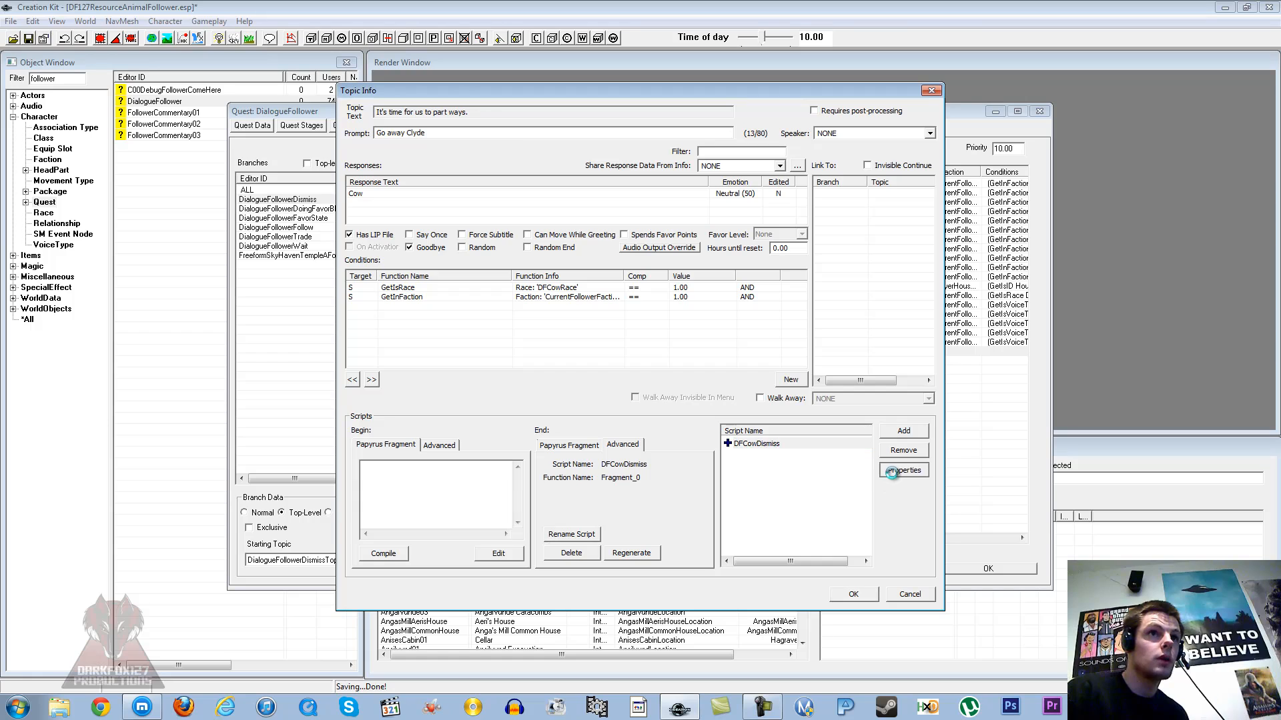
pyautogui.click(903, 470)
pyautogui.click(409, 294)
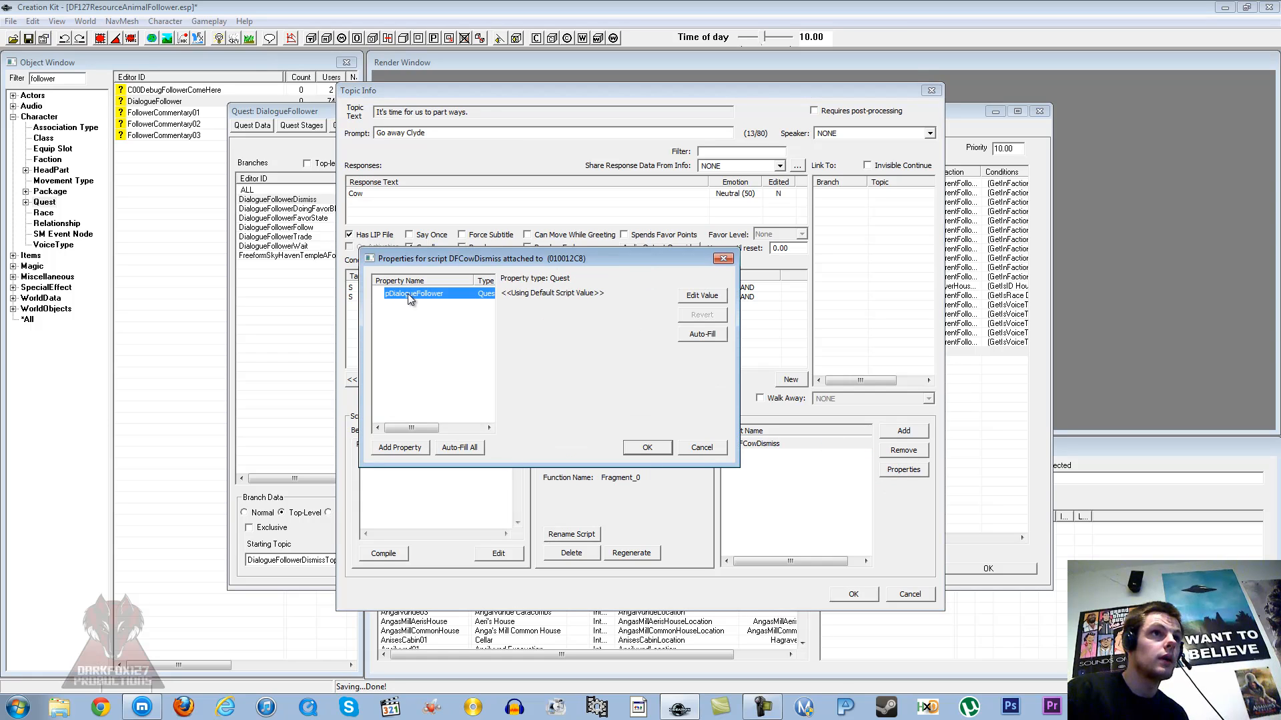
pyautogui.click(685, 297)
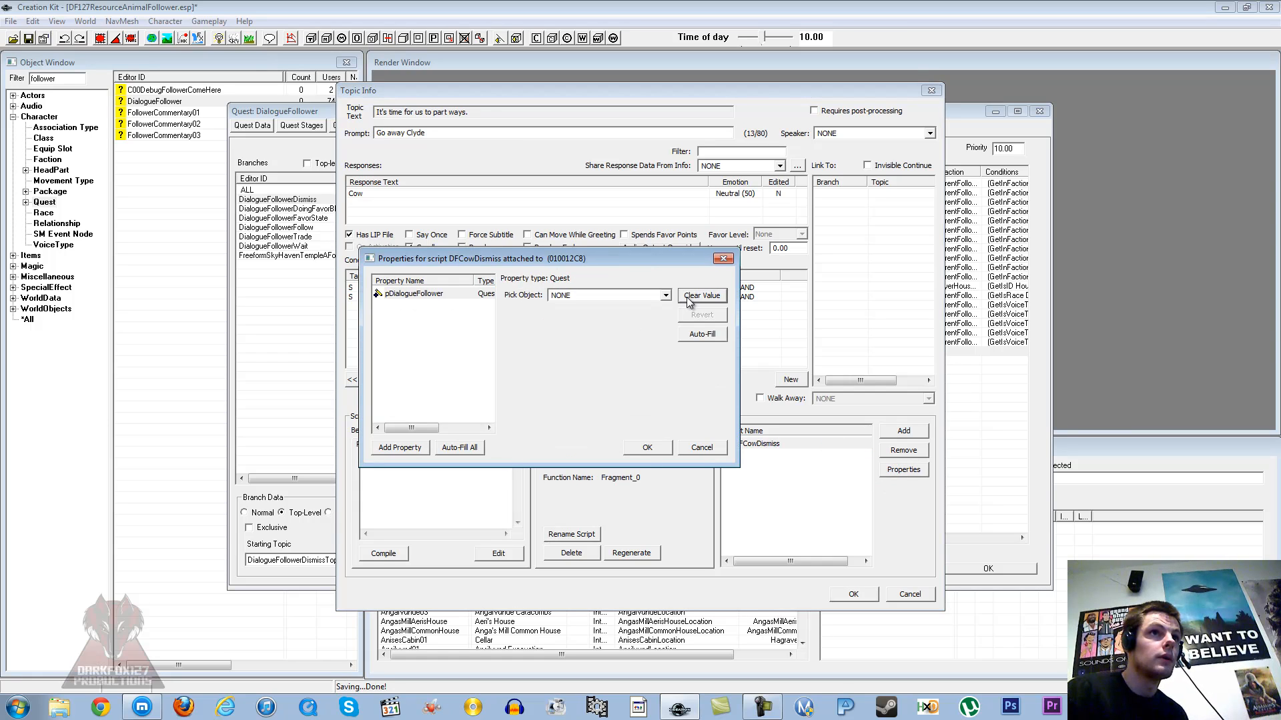
pyautogui.click(621, 299)
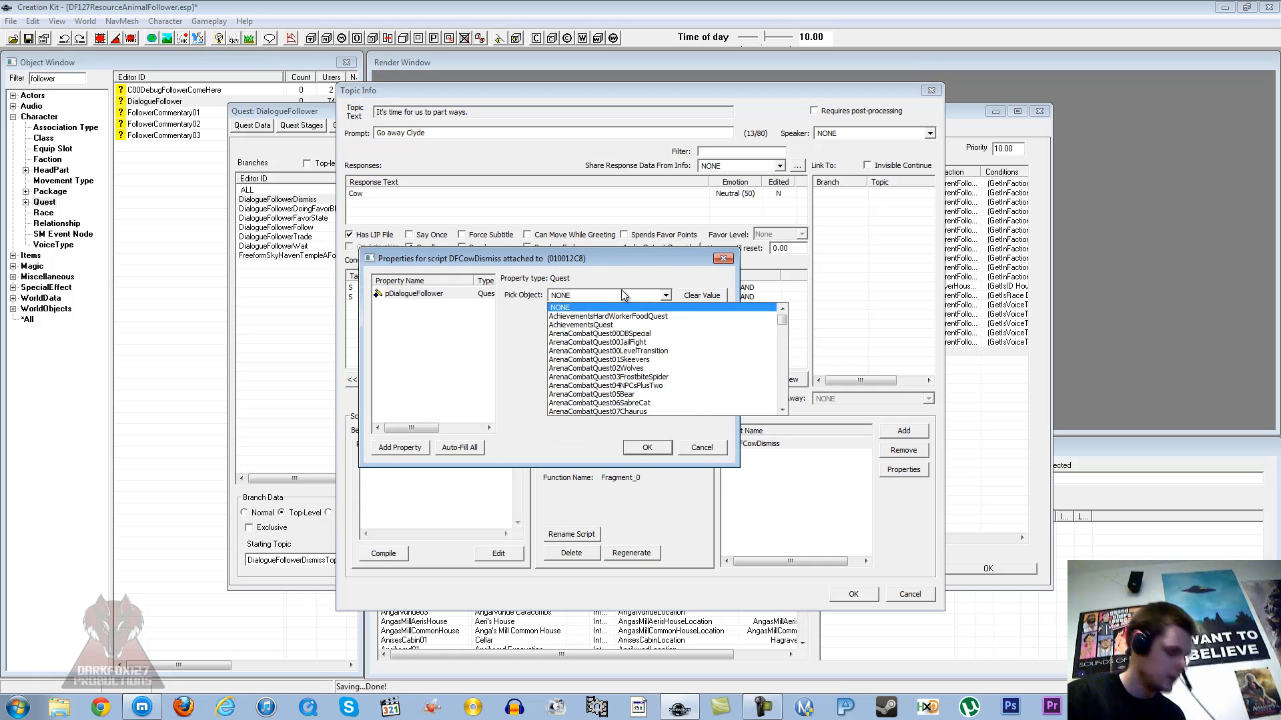
pyautogui.write('dialoguefollower')
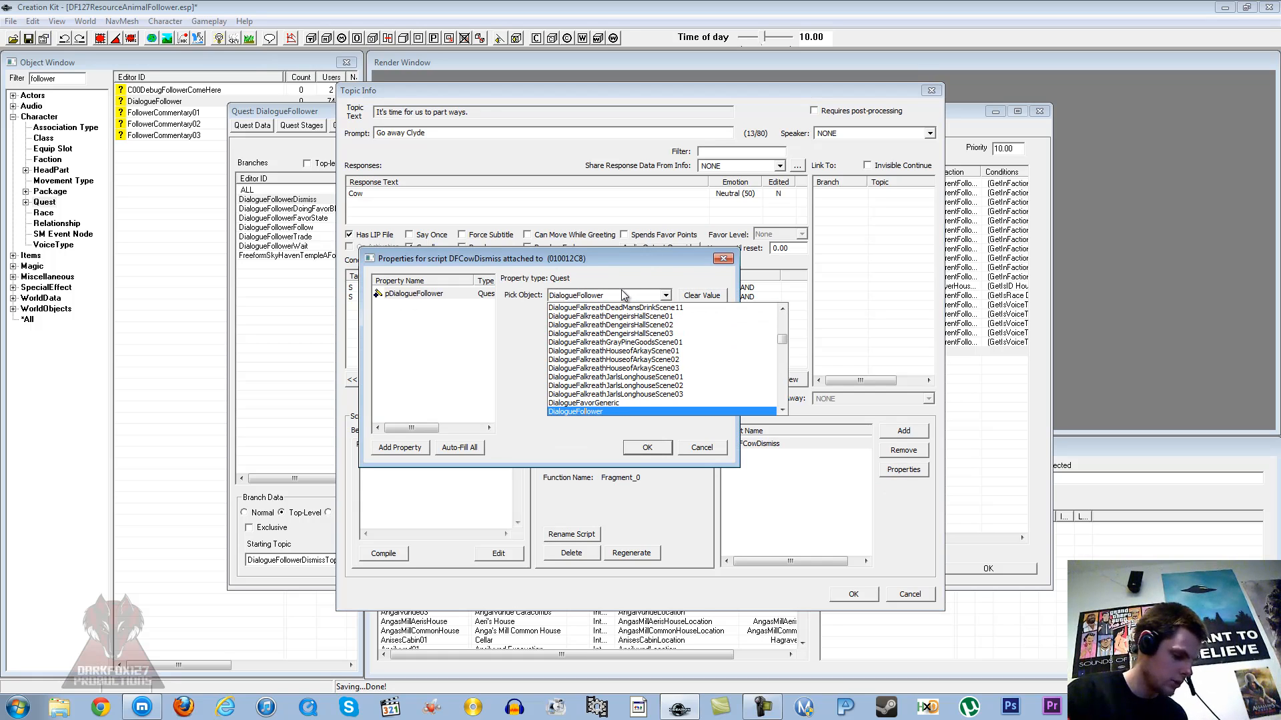
pyautogui.click(577, 411)
pyautogui.click(631, 451)
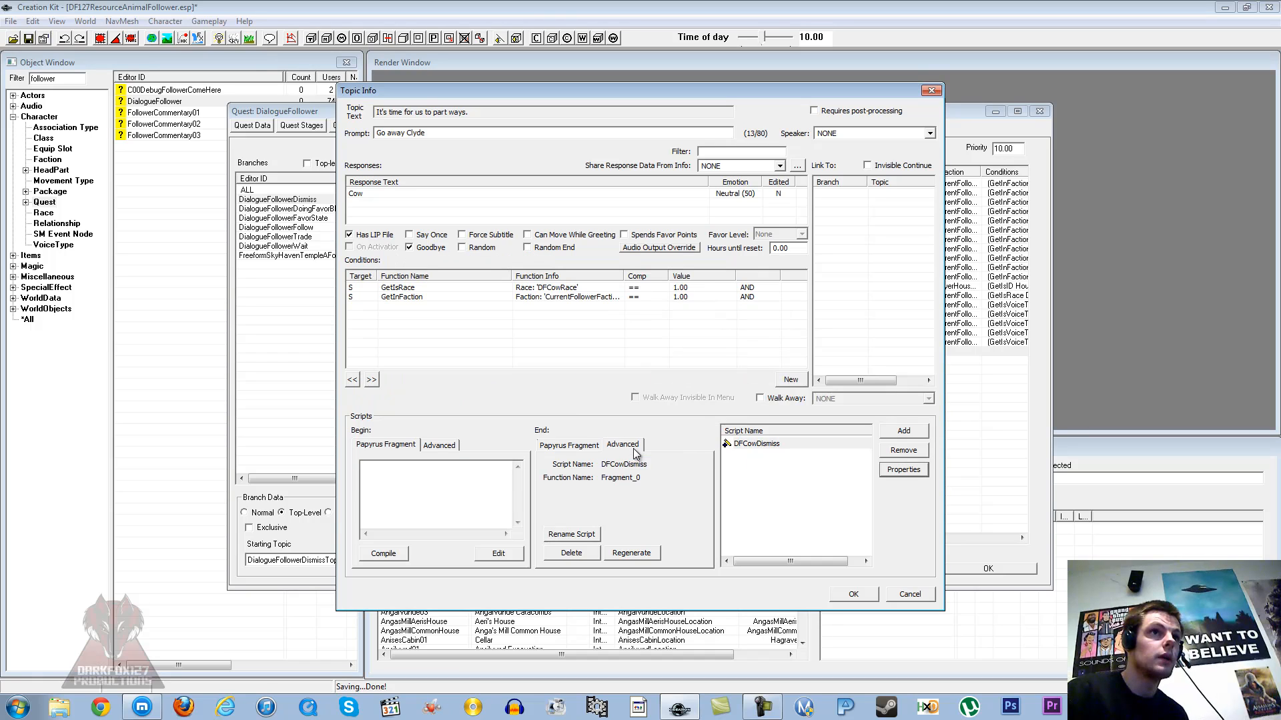
pyautogui.click(761, 506)
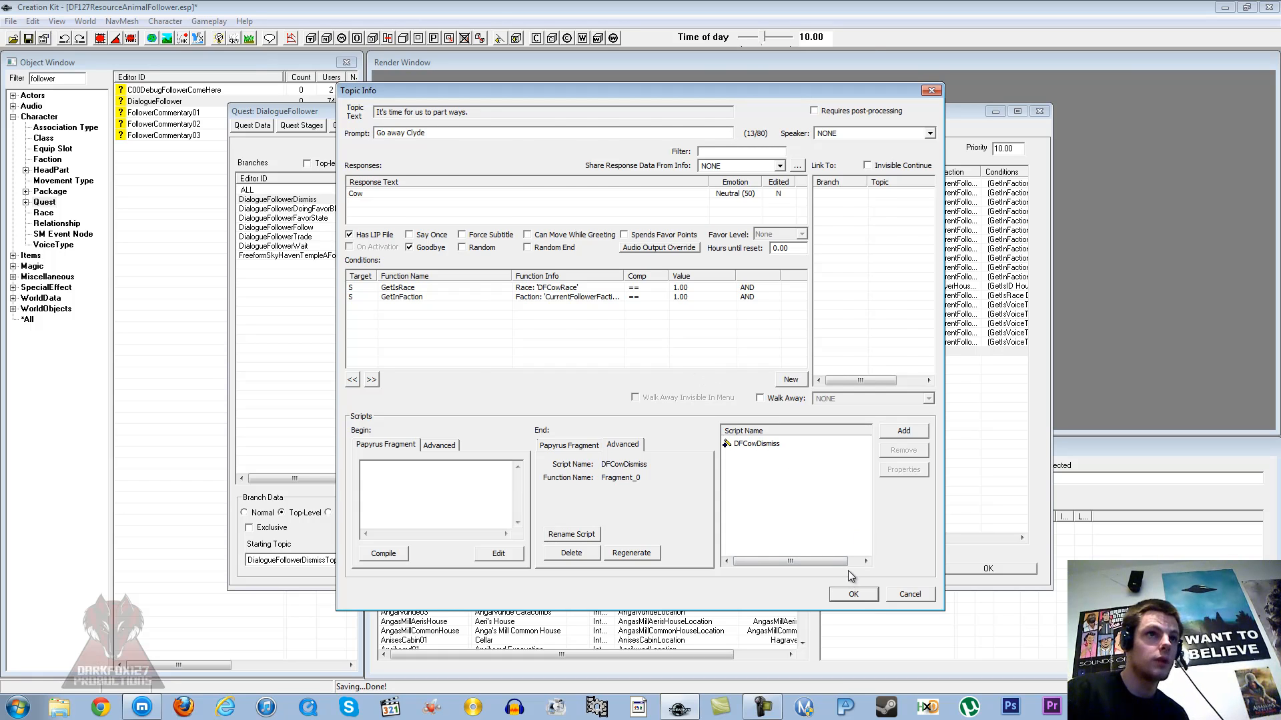
pyautogui.click(851, 593)
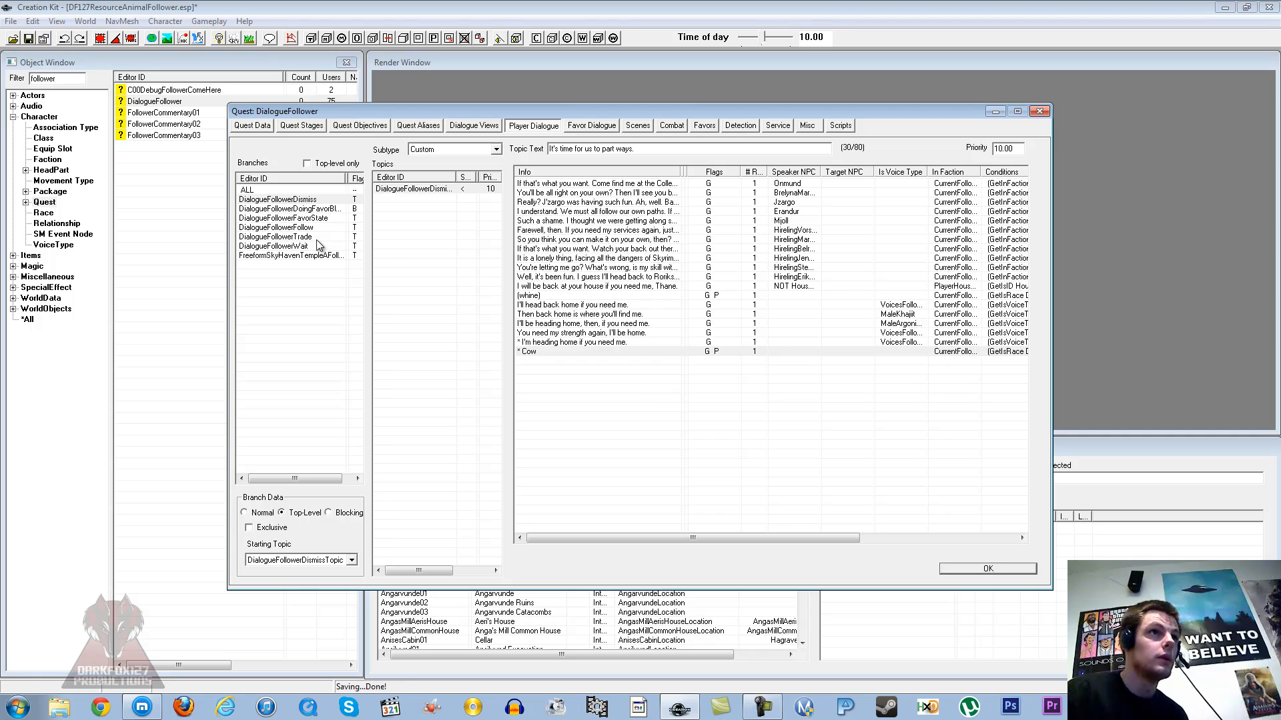
# - Add a new info to the DialogueFollowerFavorState branch's topic with the response text "Cow"
pyautogui.click(311, 209)
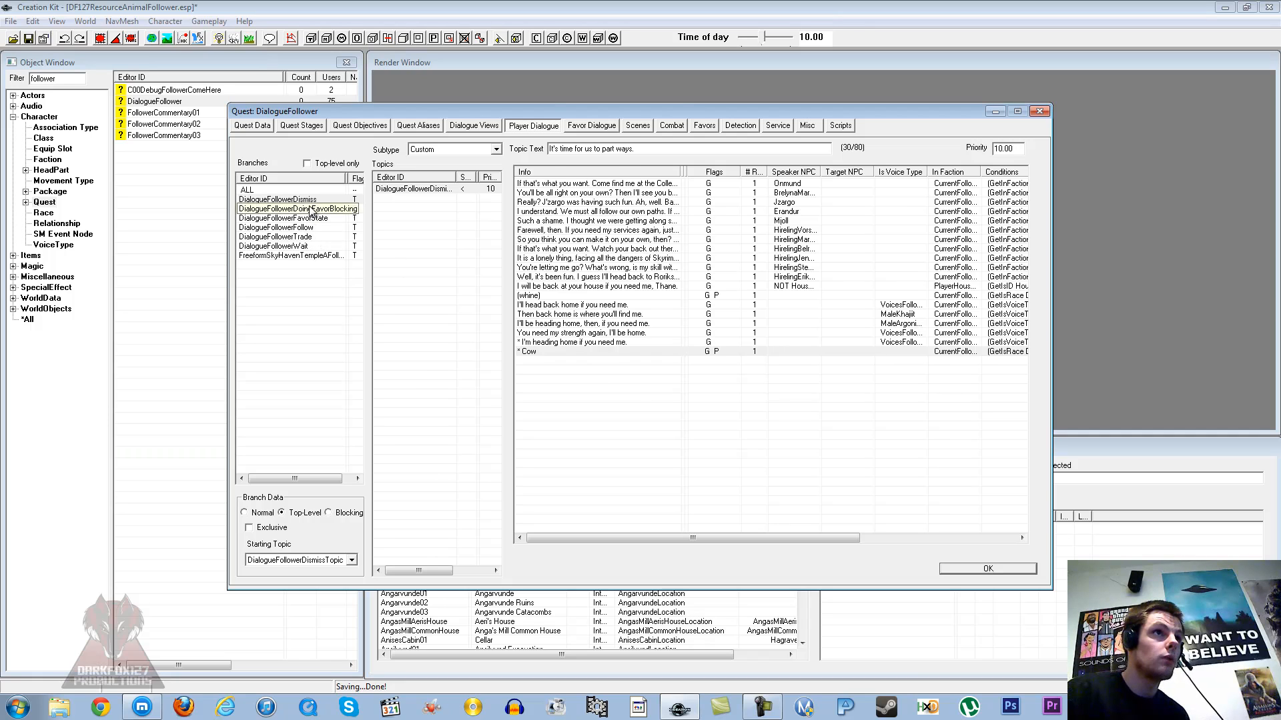
pyautogui.click(311, 219)
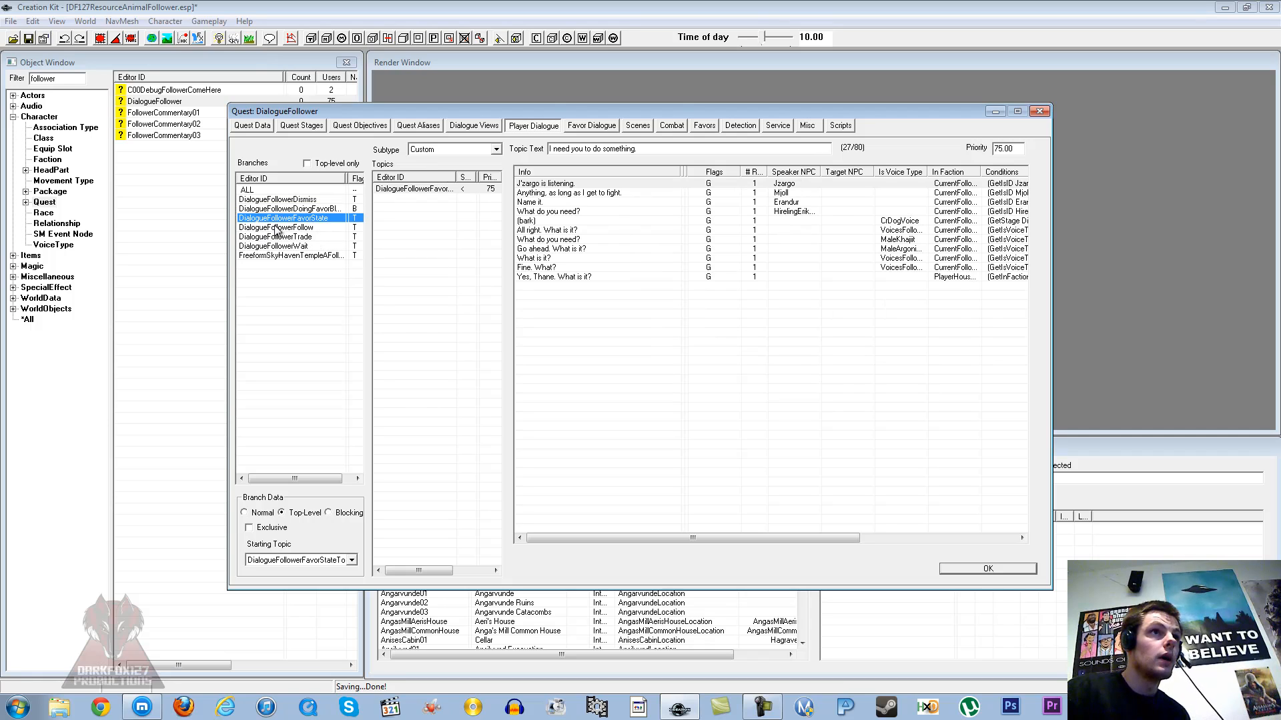
pyautogui.click(573, 338)
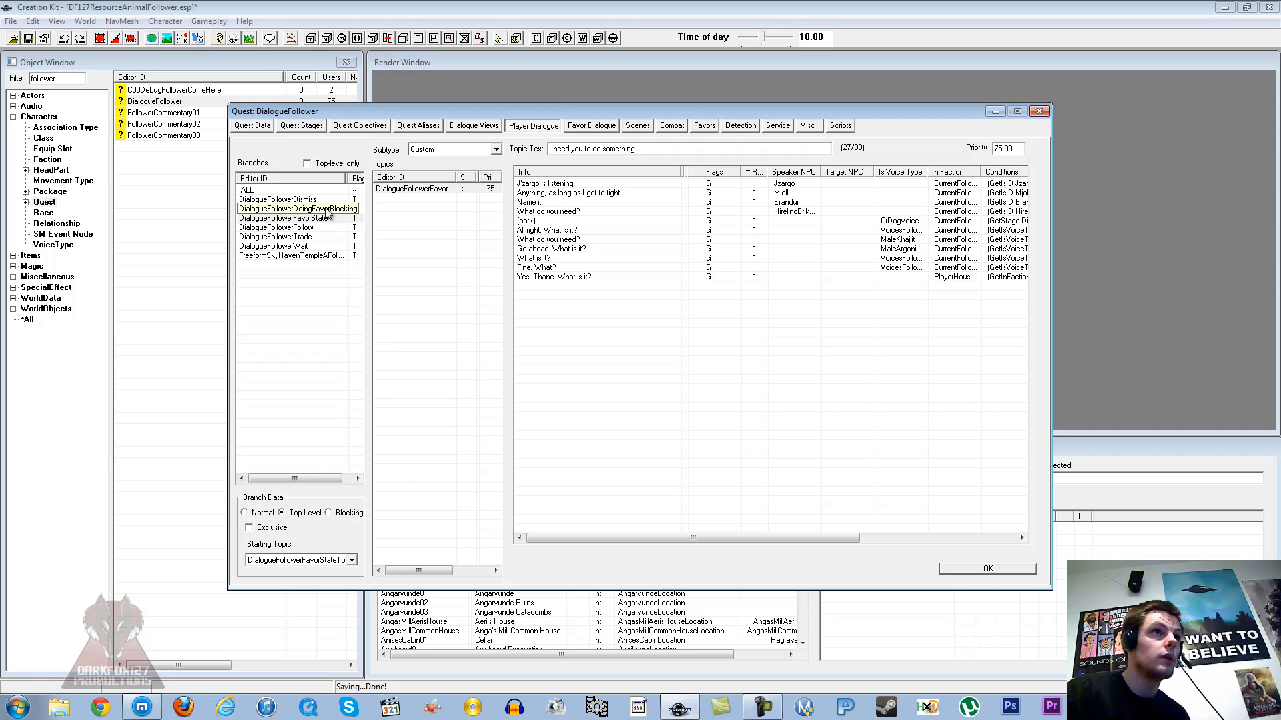
pyautogui.rightClick(635, 348)
pyautogui.click(665, 355)
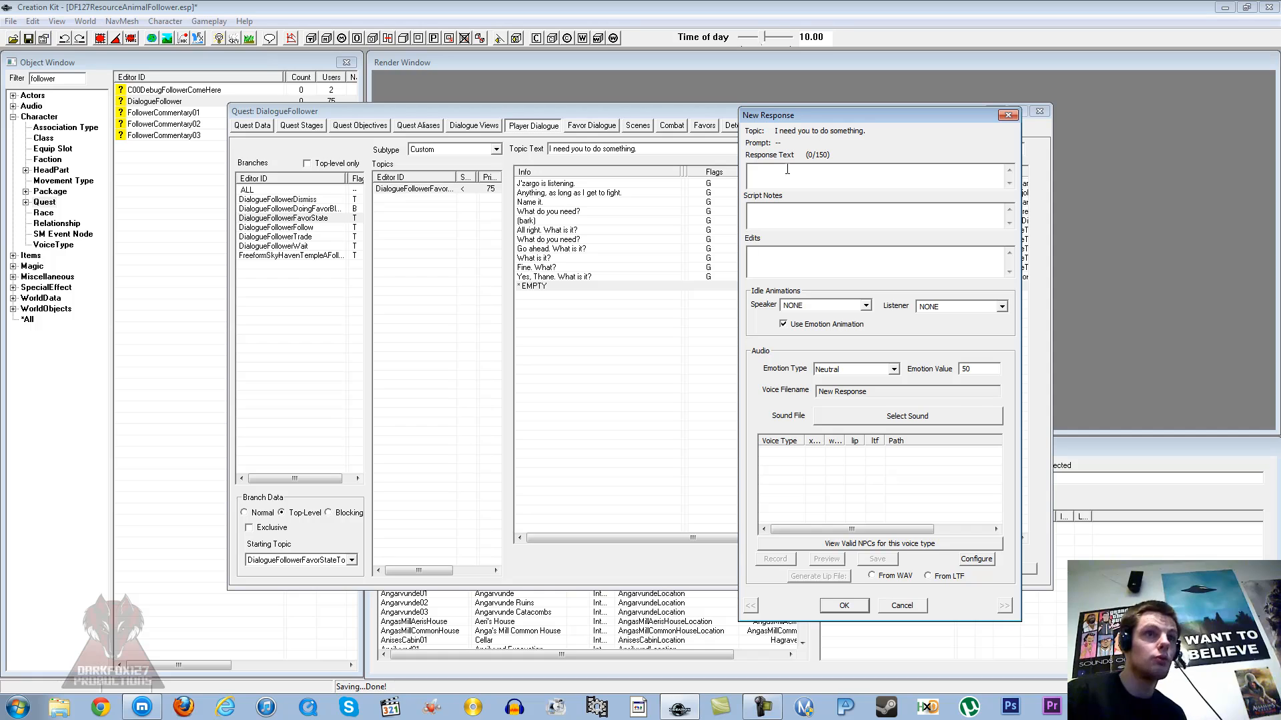
pyautogui.write('Cow')
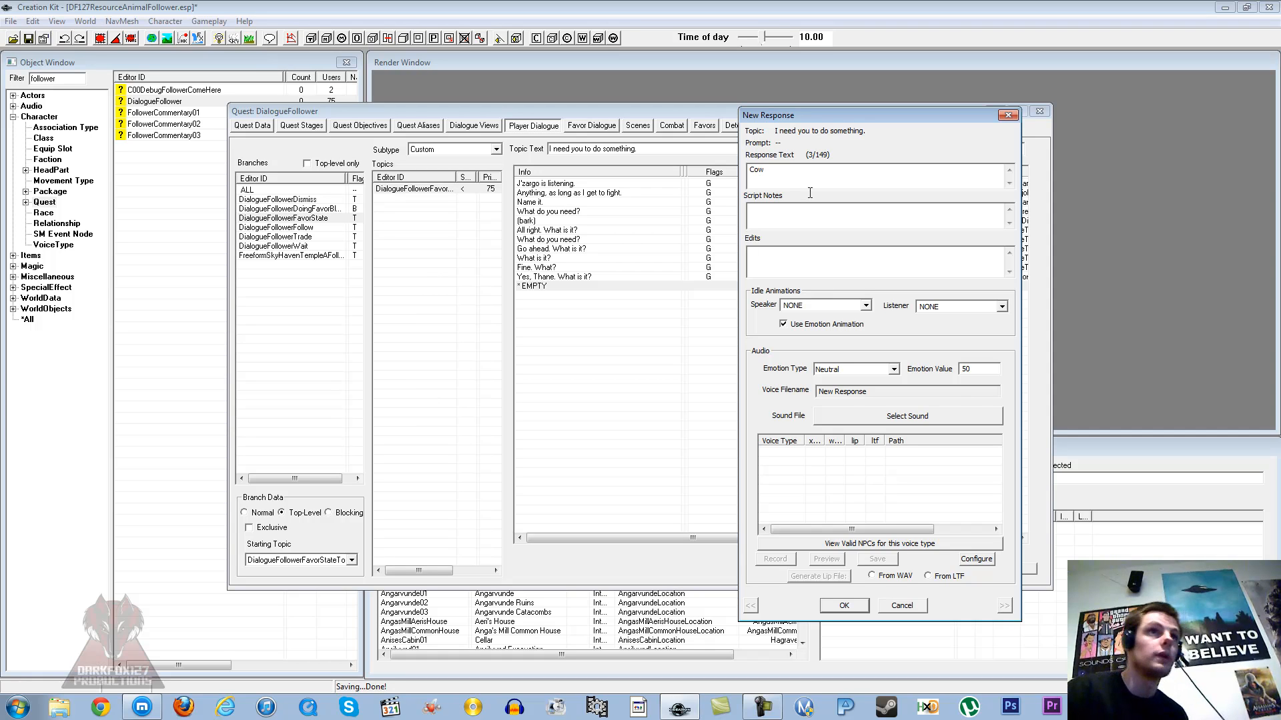
# - Assign the NPCCowMoo sound to the new response and accept it
pyautogui.click(861, 418)
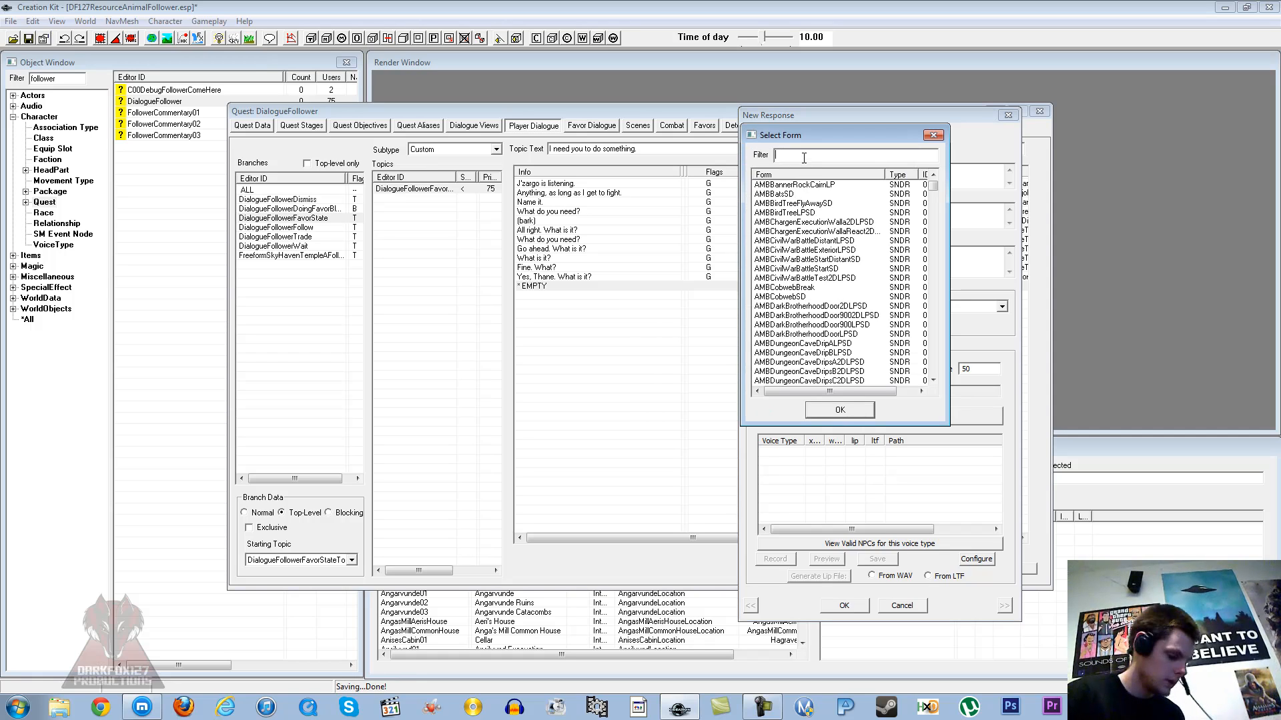
pyautogui.write('cow')
pyautogui.click(781, 222)
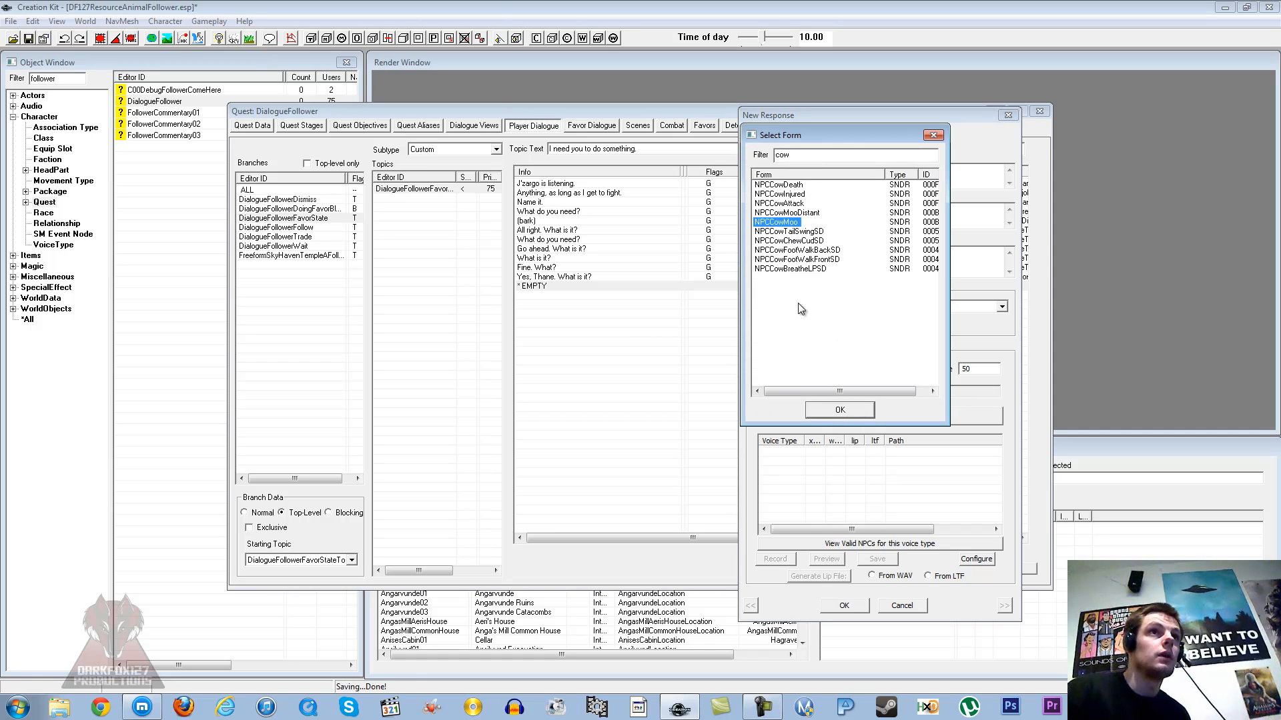
pyautogui.click(839, 410)
pyautogui.click(842, 605)
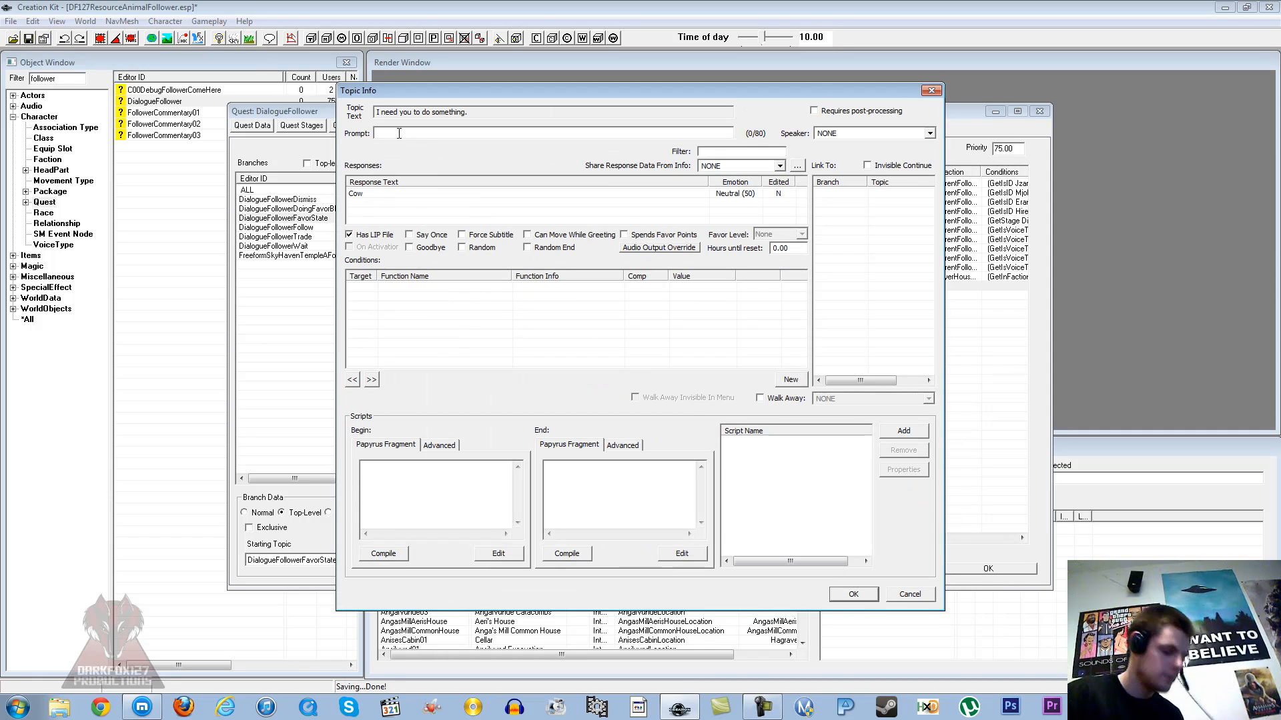
# - Set the info's prompt to "I need you to do something" and enable its Goodbye flag
pyautogui.write('I ne')
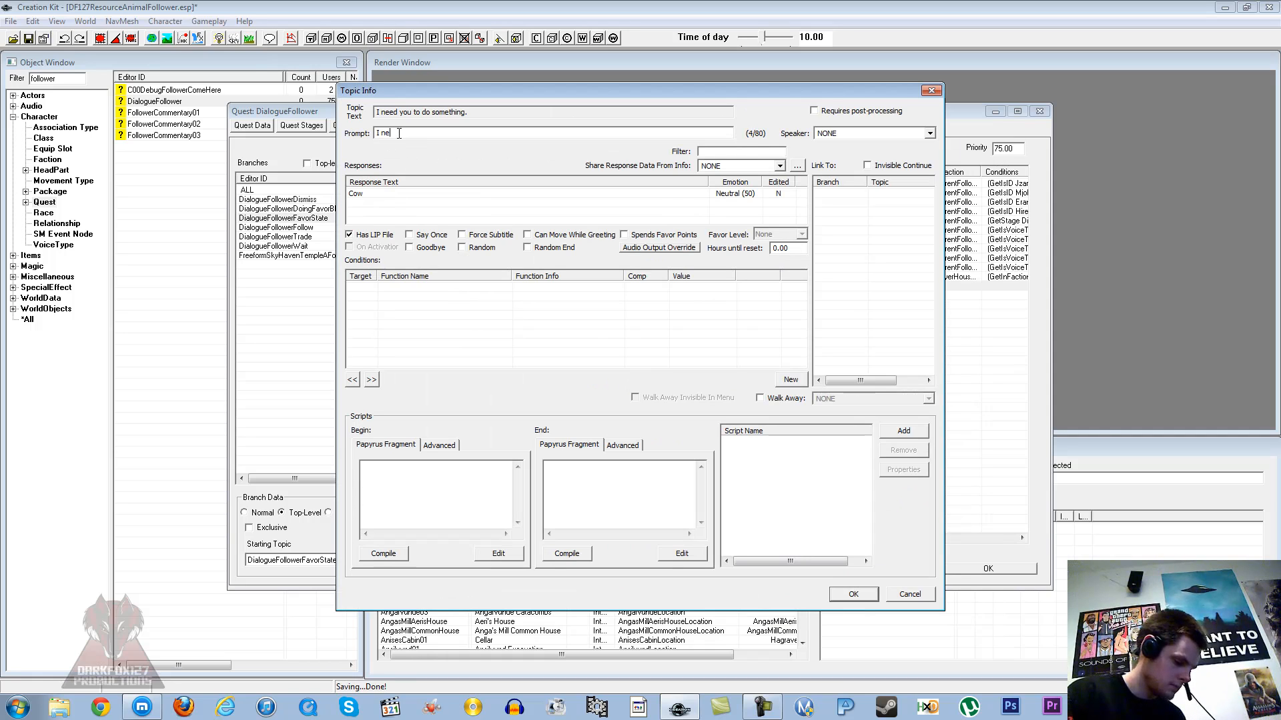
pyautogui.write('ed you to do')
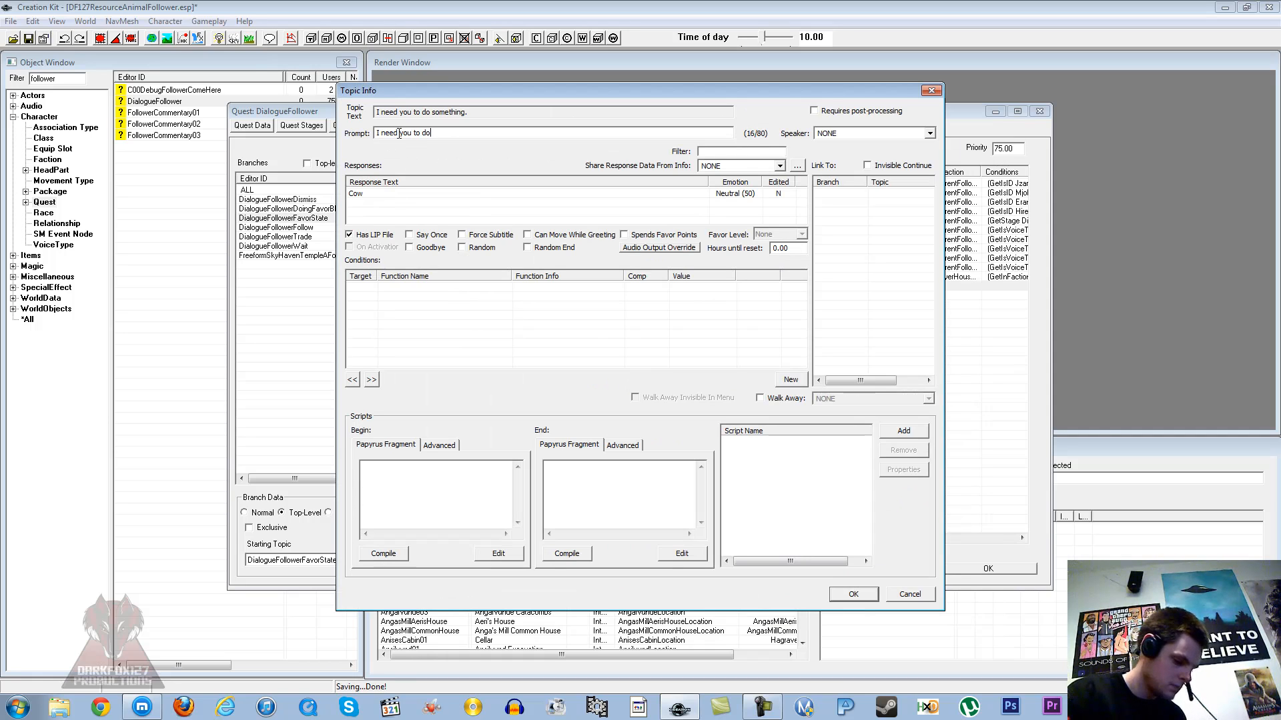
pyautogui.write(' something')
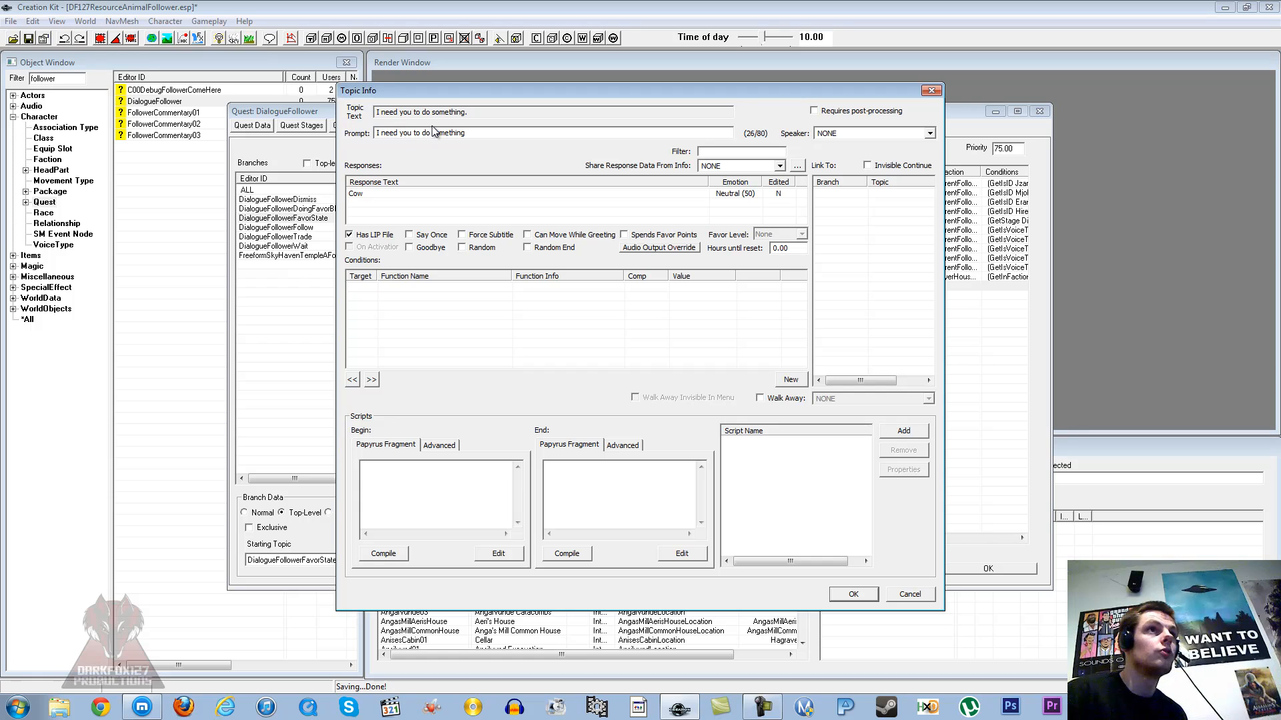
pyautogui.click(418, 249)
# - Add a GetIsRace condition to the info for DFCowRace, equal to 1
pyautogui.rightClick(430, 311)
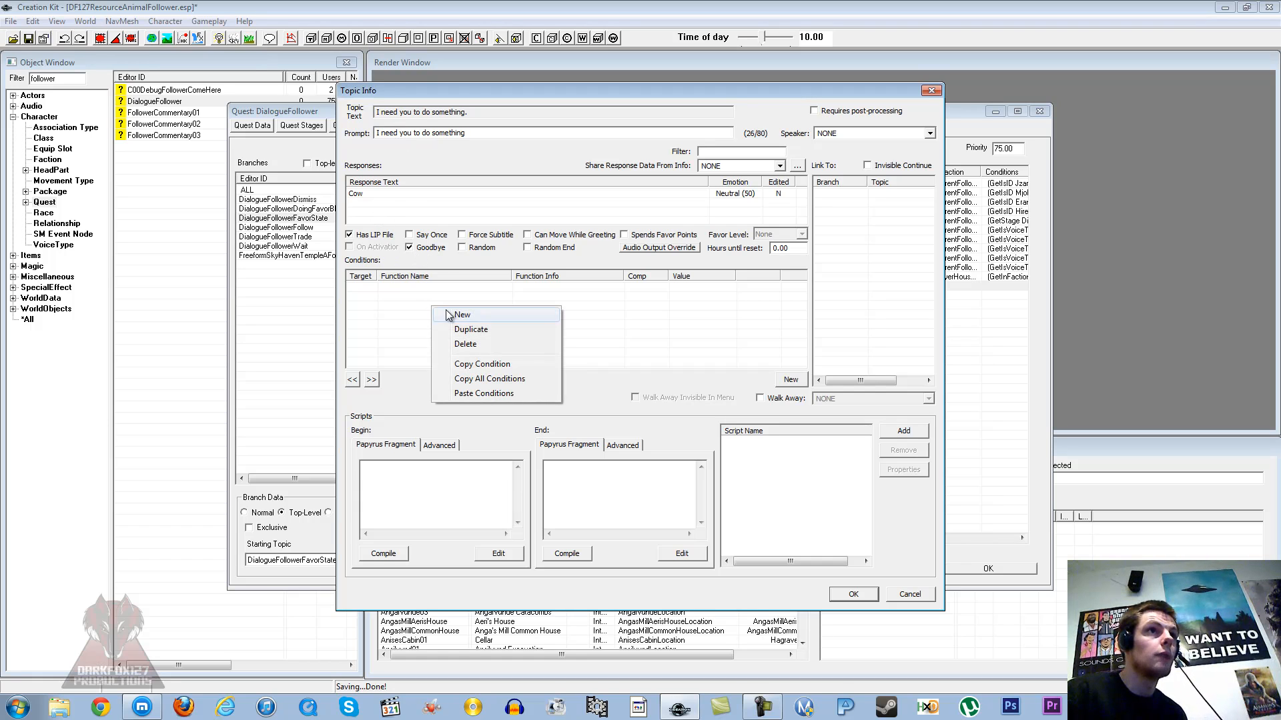
pyautogui.click(453, 308)
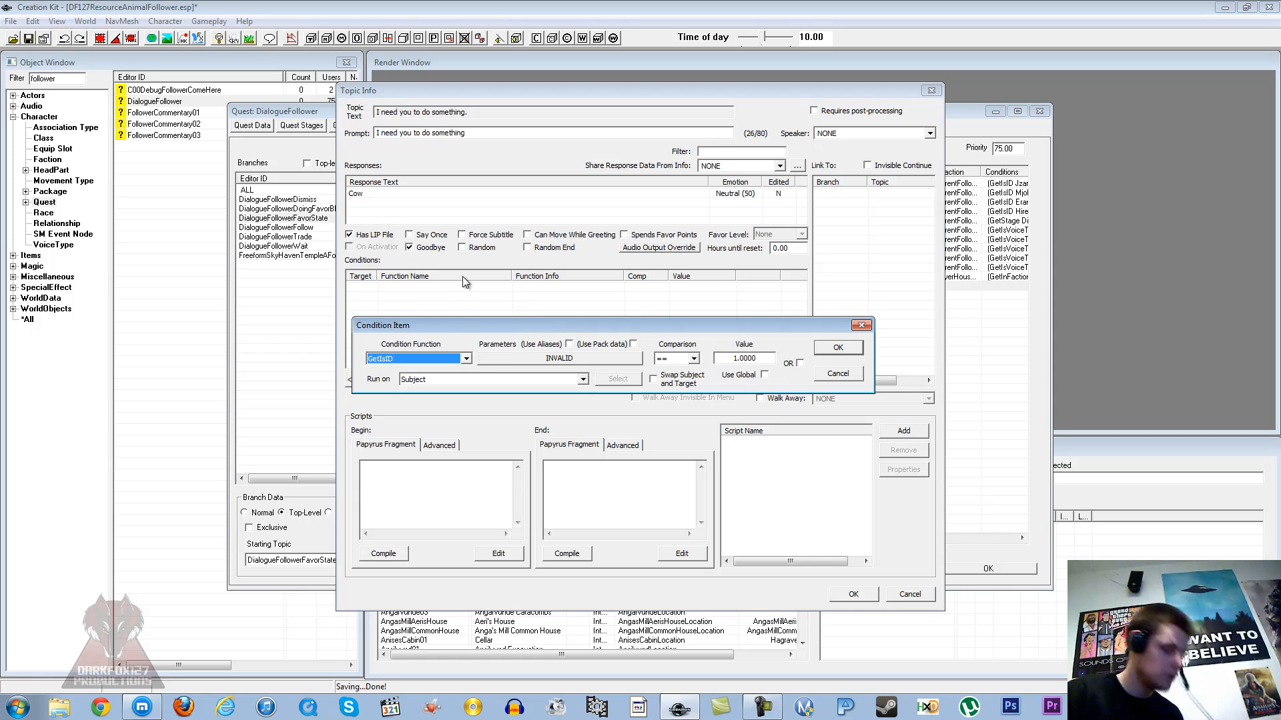
pyautogui.write('getisr')
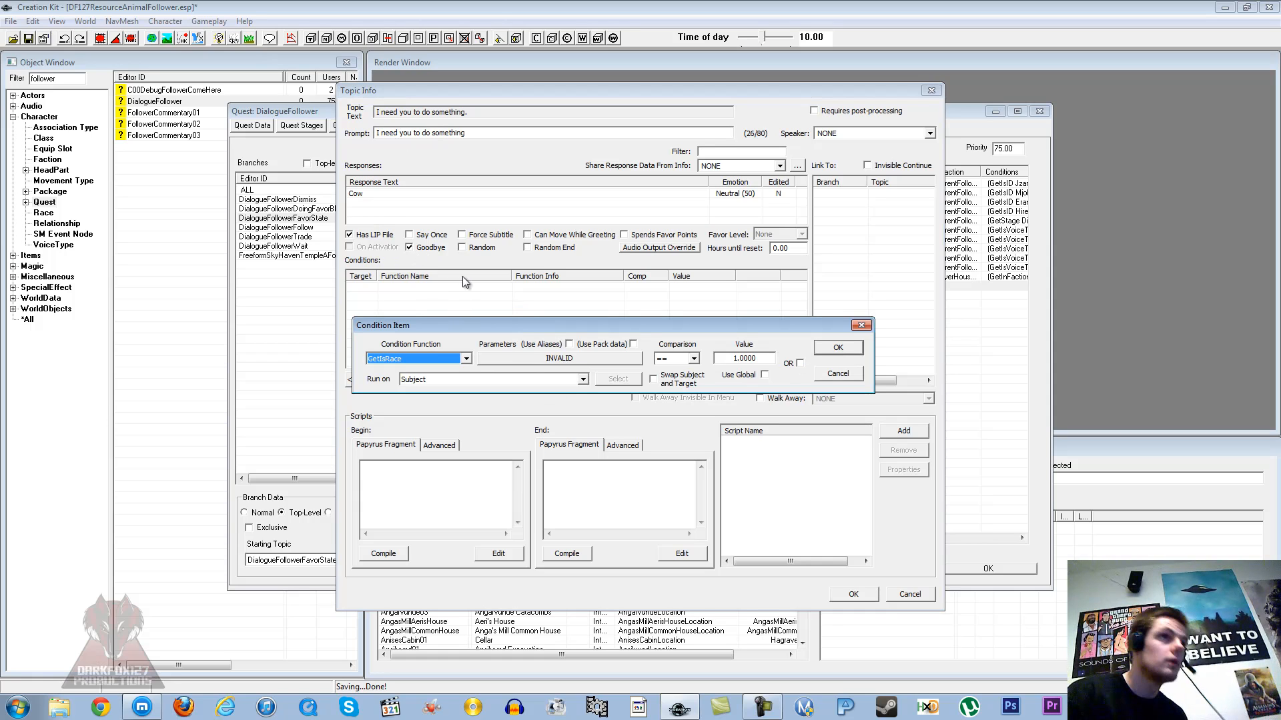
pyautogui.click(523, 361)
pyautogui.write('df')
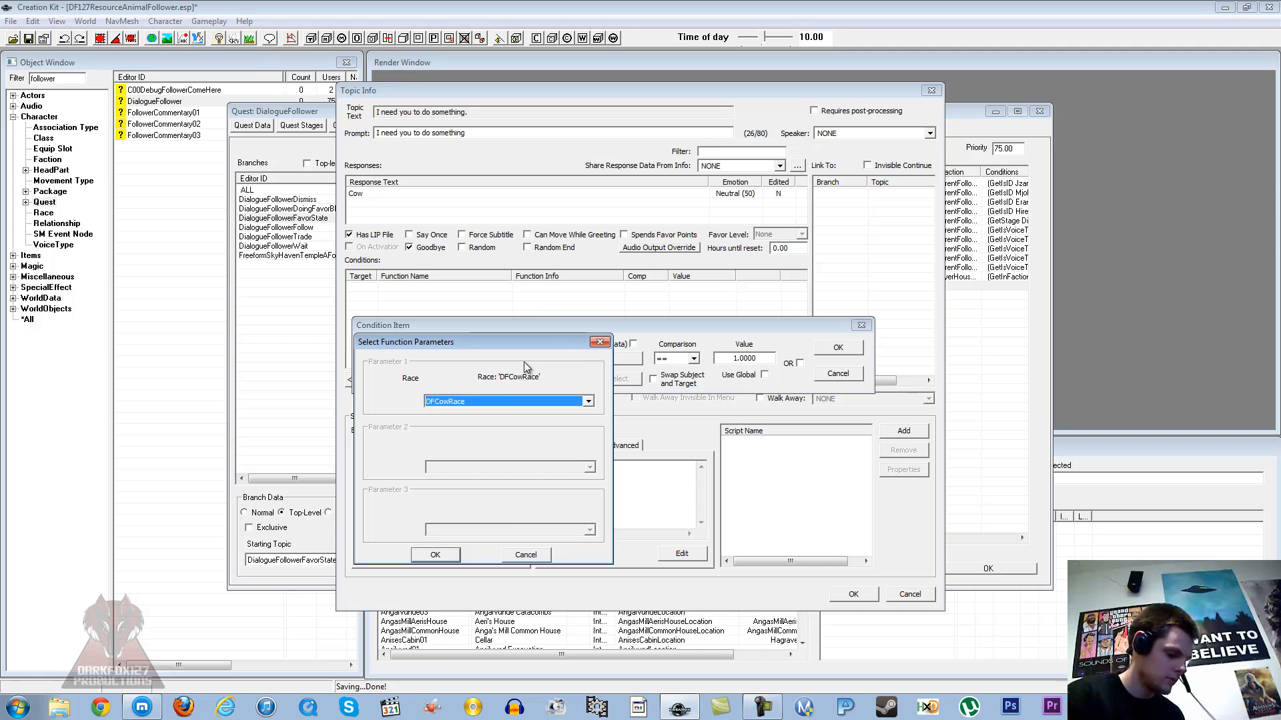
pyautogui.press('Return')
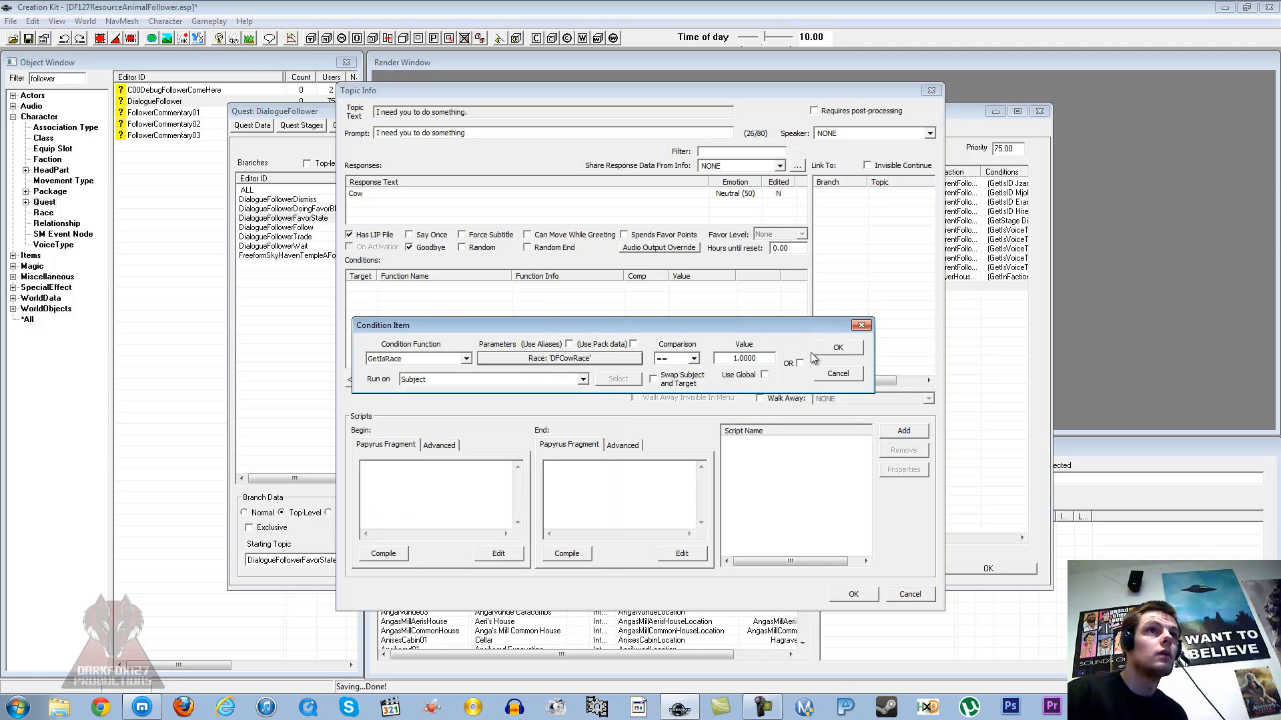
pyautogui.click(838, 347)
# - Add a GetInFaction condition to the info for CurrentFollowerFaction, equal to 1
pyautogui.rightClick(667, 335)
pyautogui.click(687, 341)
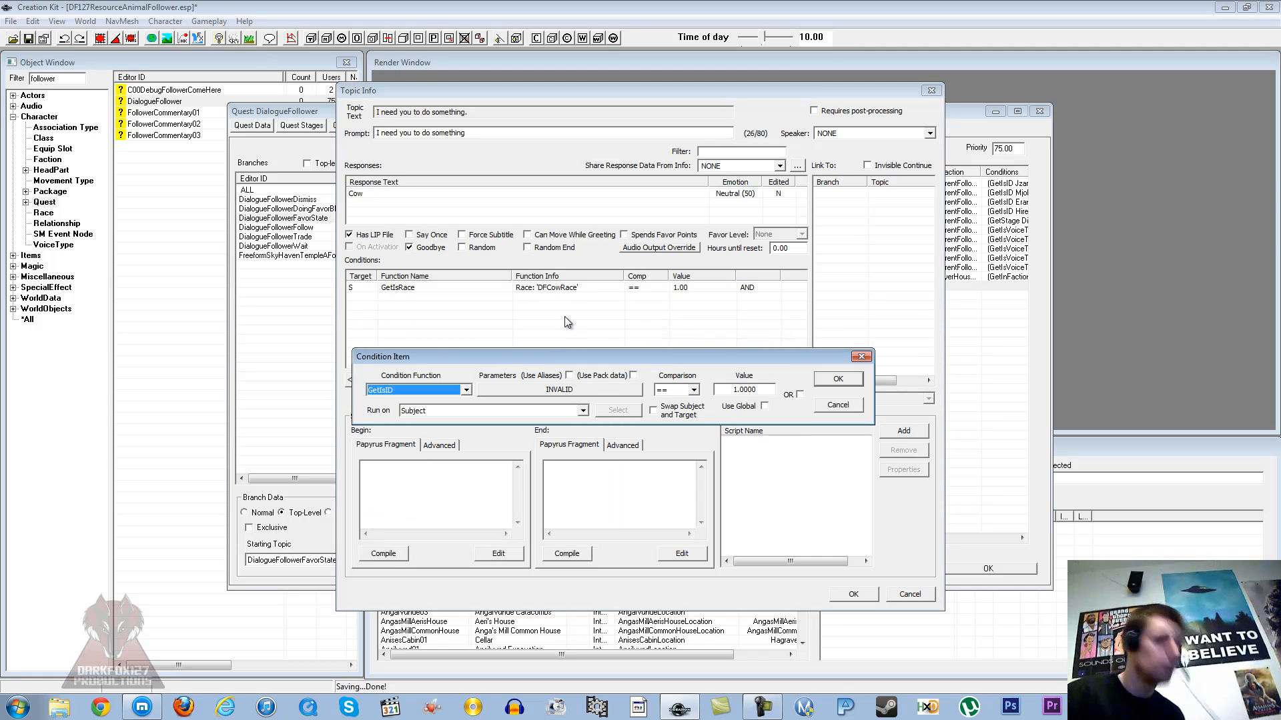
pyautogui.write('getinf')
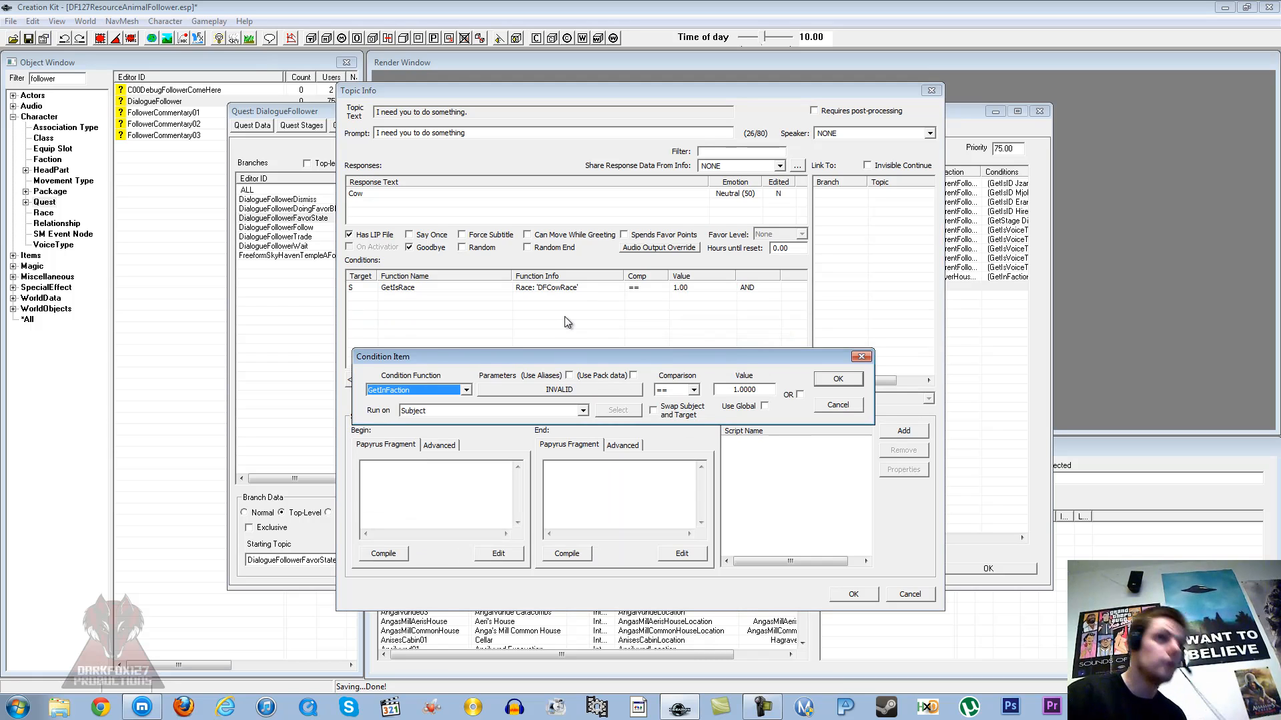
pyautogui.click(523, 390)
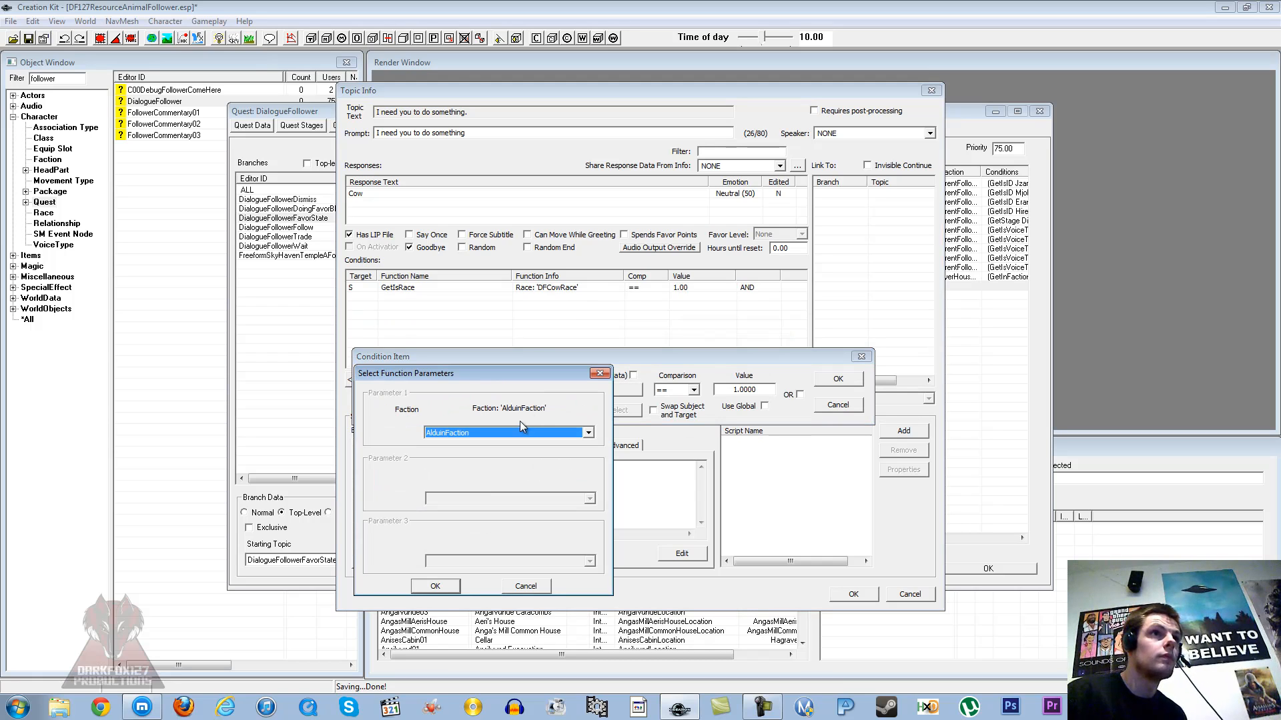
pyautogui.write('currentf')
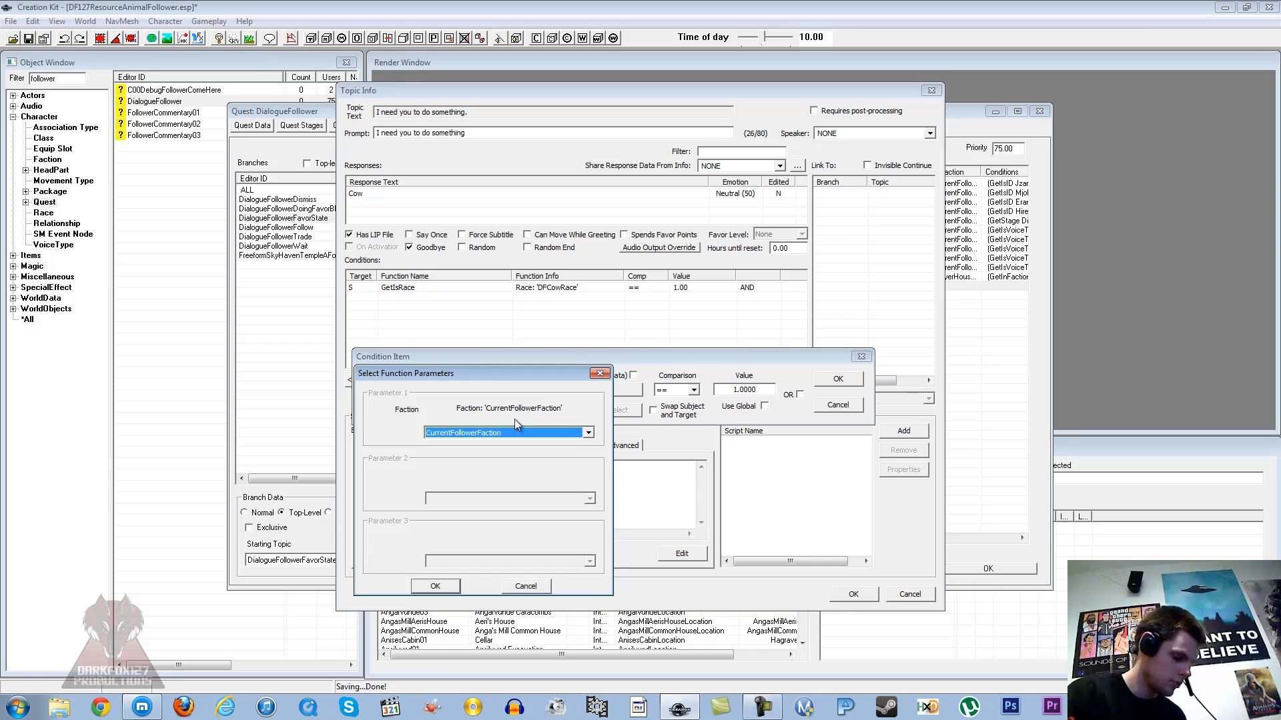
pyautogui.press('Return')
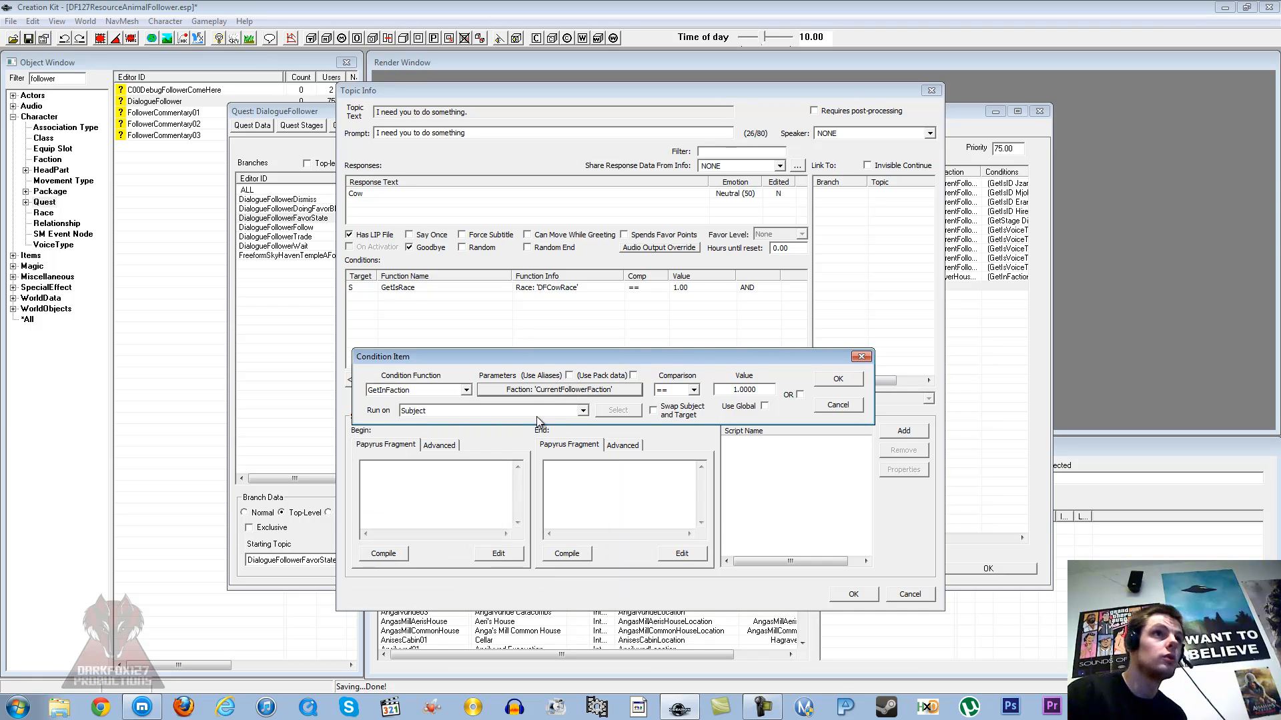
pyautogui.click(837, 379)
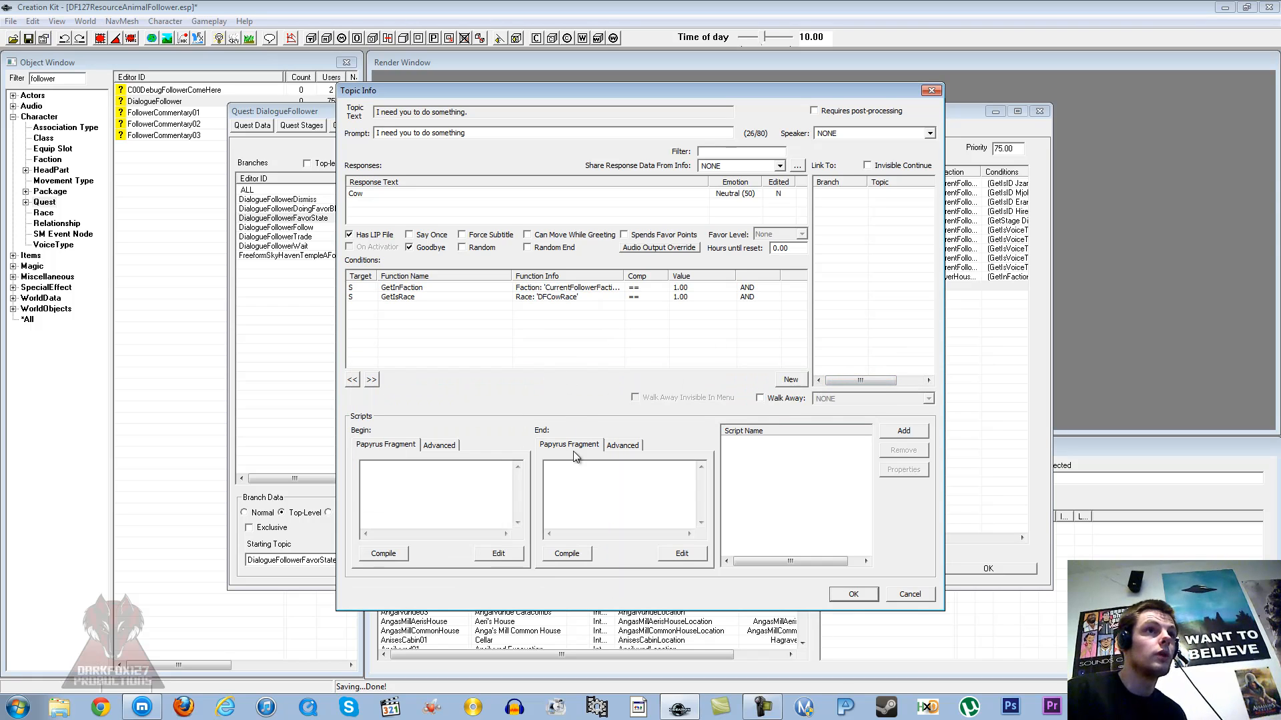
# - Switch to the Dialogue Scripts Full notes and copy the line akspeaker.SetDoingFavor() from the Favor Dialogue section
pyautogui.click(601, 489)
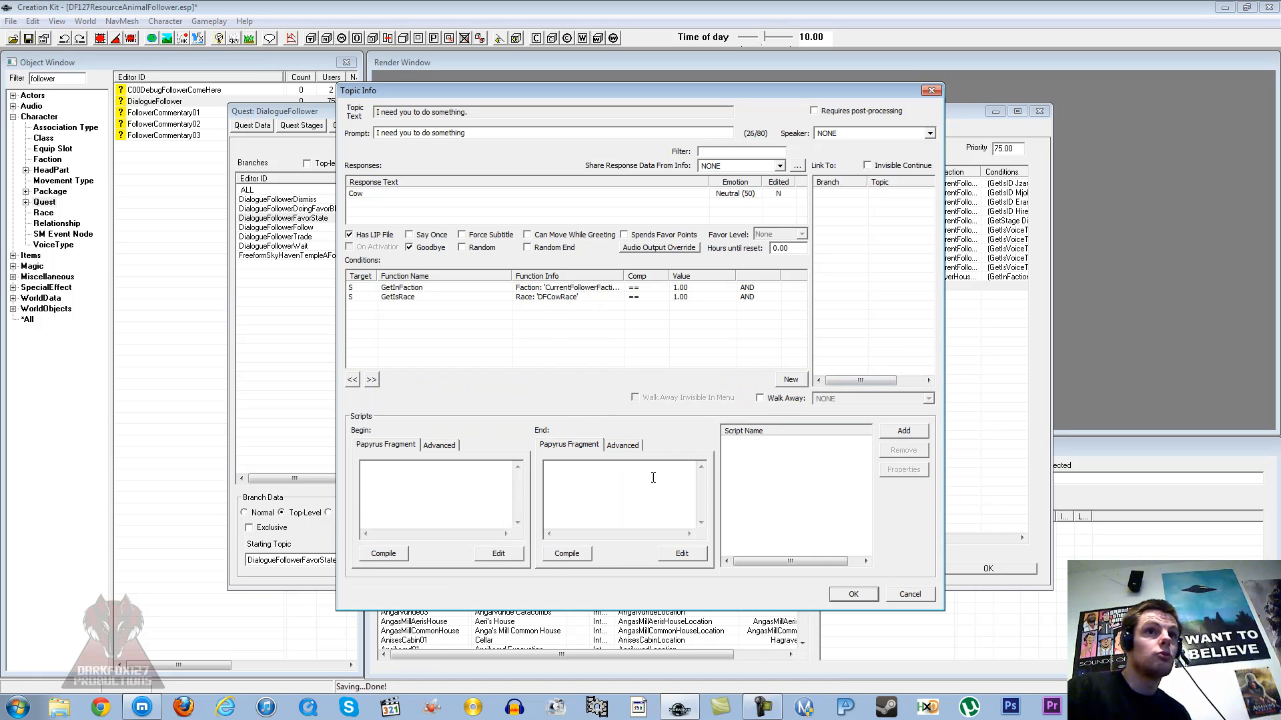
pyautogui.click(1093, 707)
pyautogui.click(1094, 655)
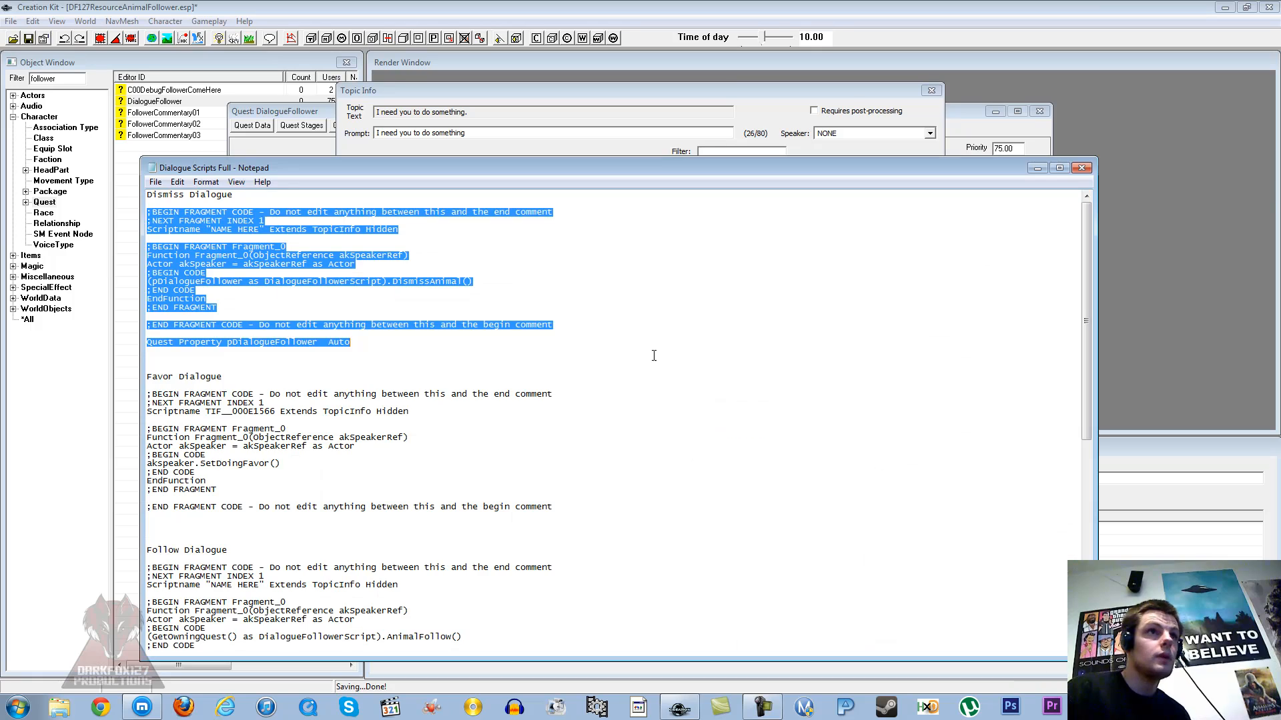
pyautogui.click(407, 318)
pyautogui.click(417, 445)
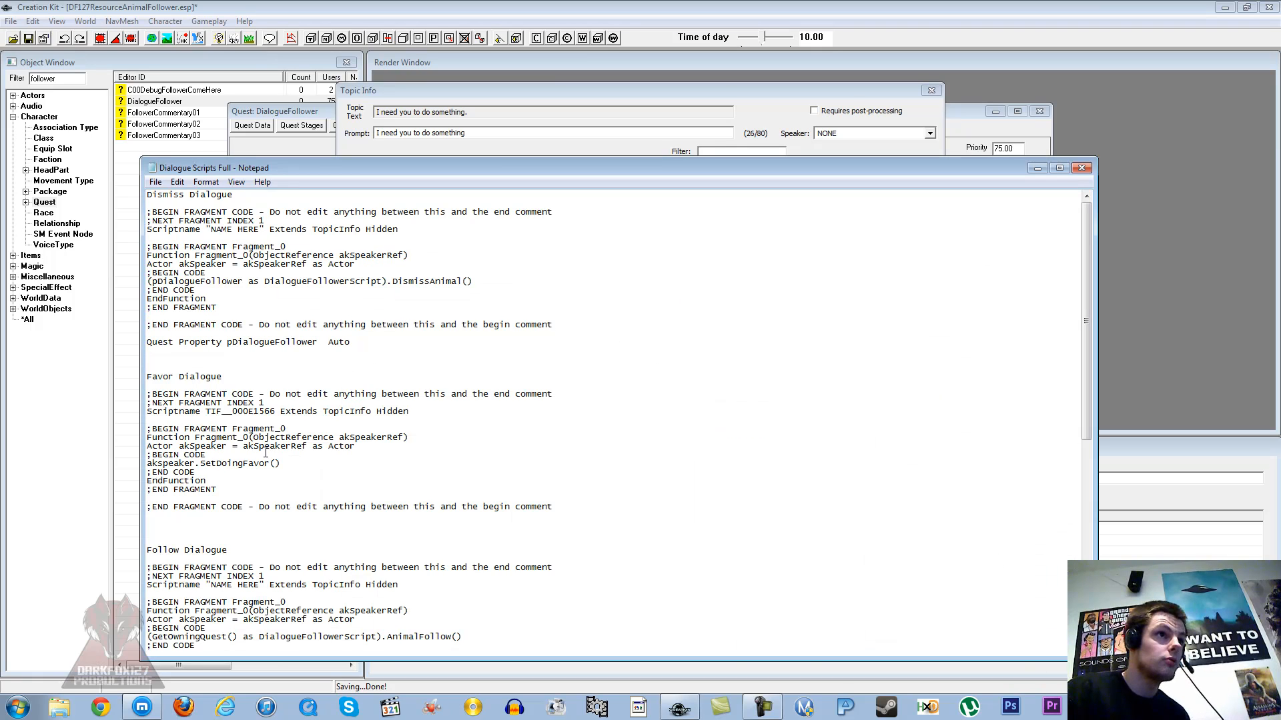
pyautogui.click(212, 466)
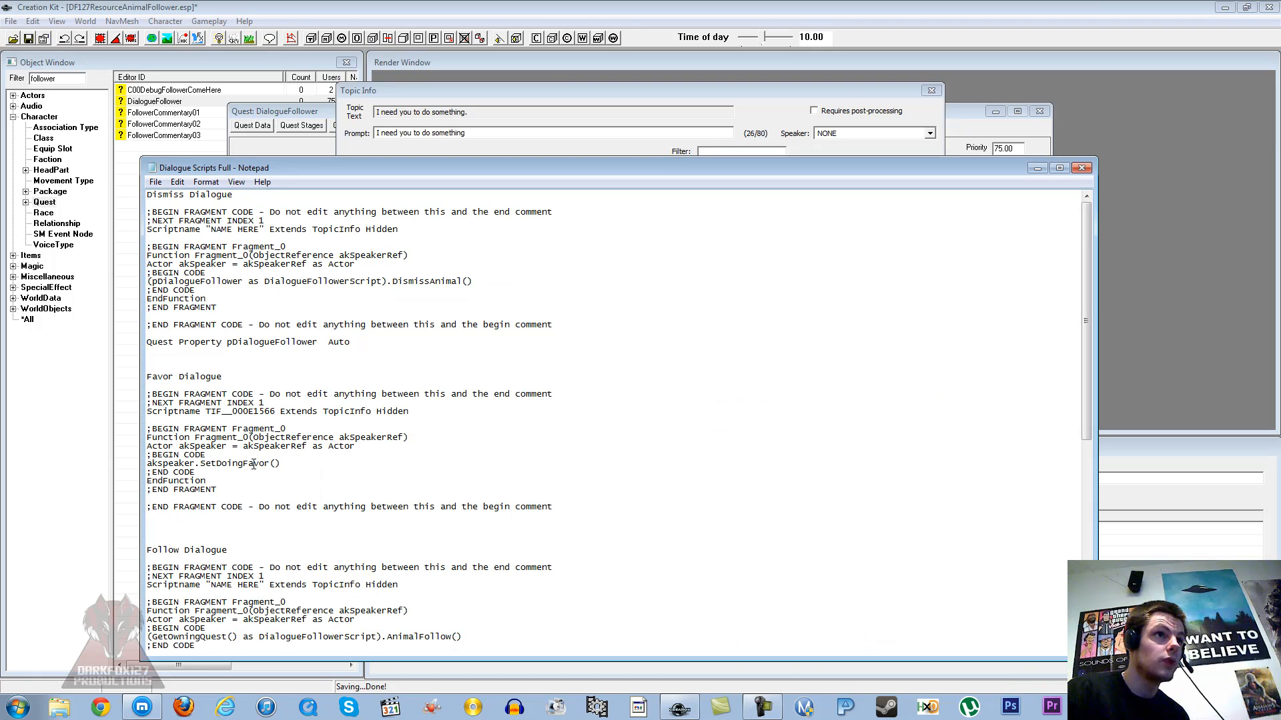
pyautogui.moveTo(286, 465); pyautogui.dragTo(147, 464)
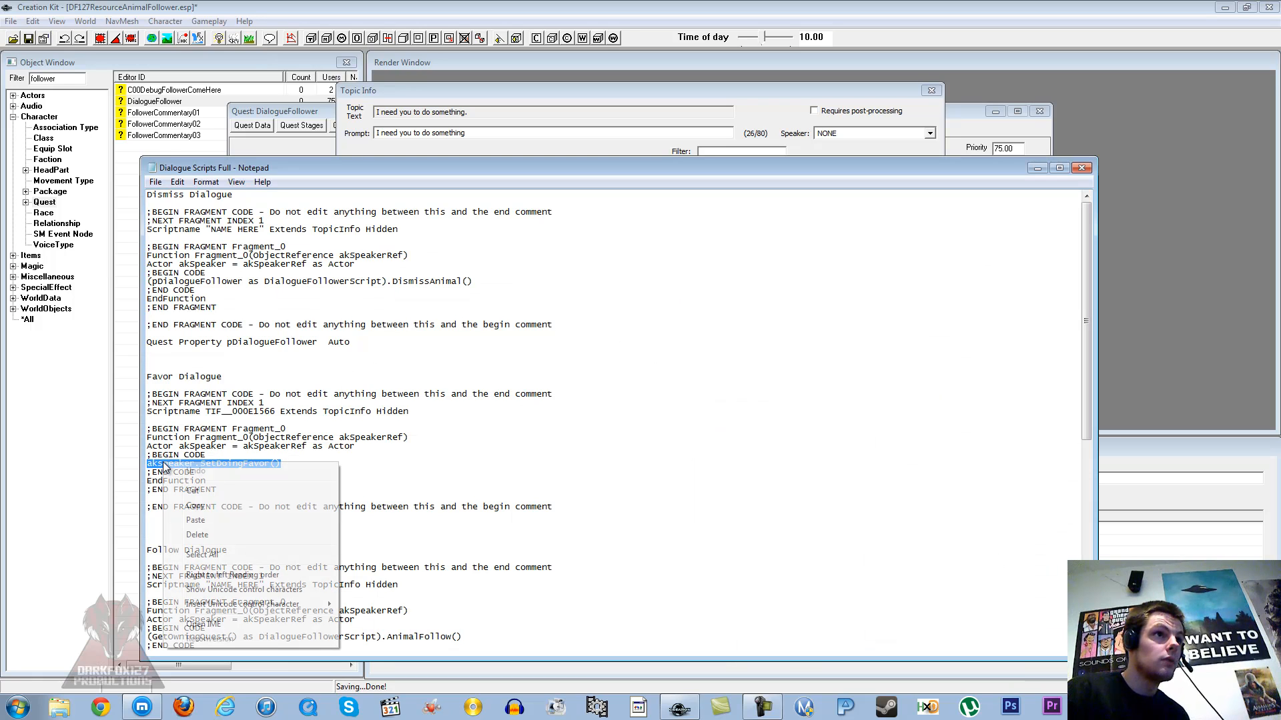
pyautogui.rightClick(164, 463)
pyautogui.click(198, 506)
# - Paste akspeaker.SetDoingFavor() into the topic info's End Papyrus fragment and compile it
pyautogui.click(722, 86)
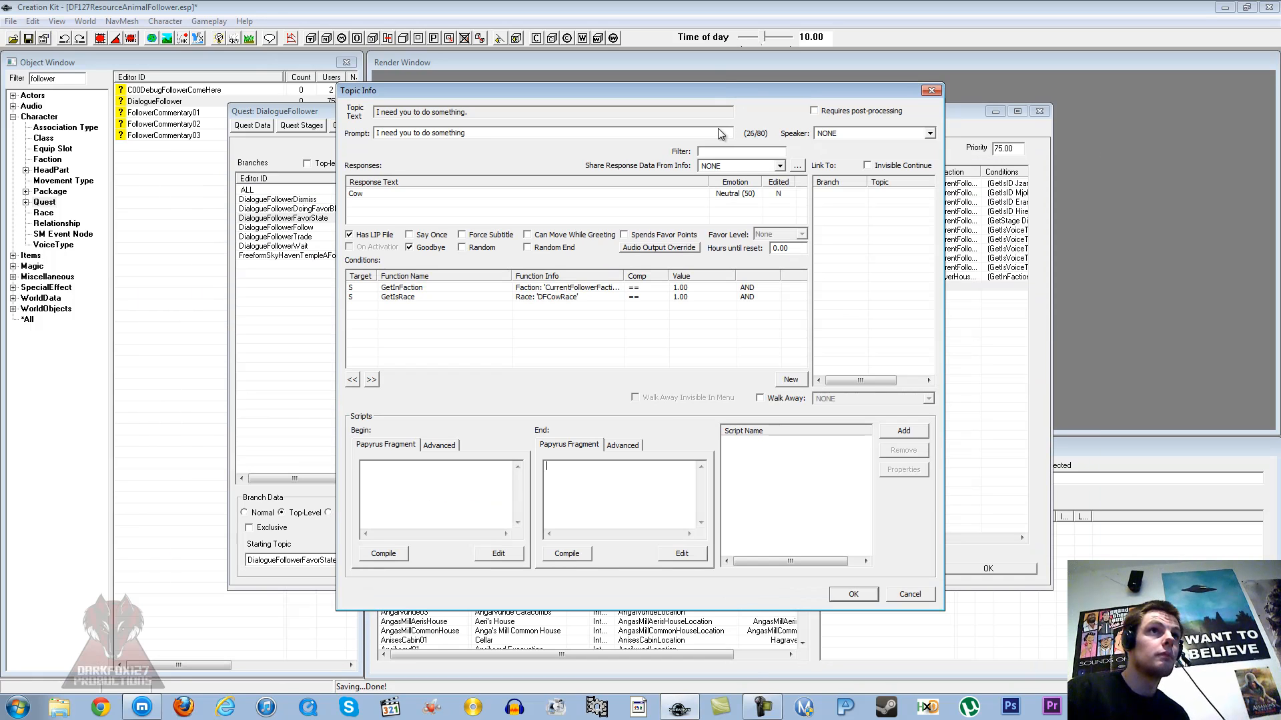
pyautogui.rightClick(579, 499)
pyautogui.click(586, 558)
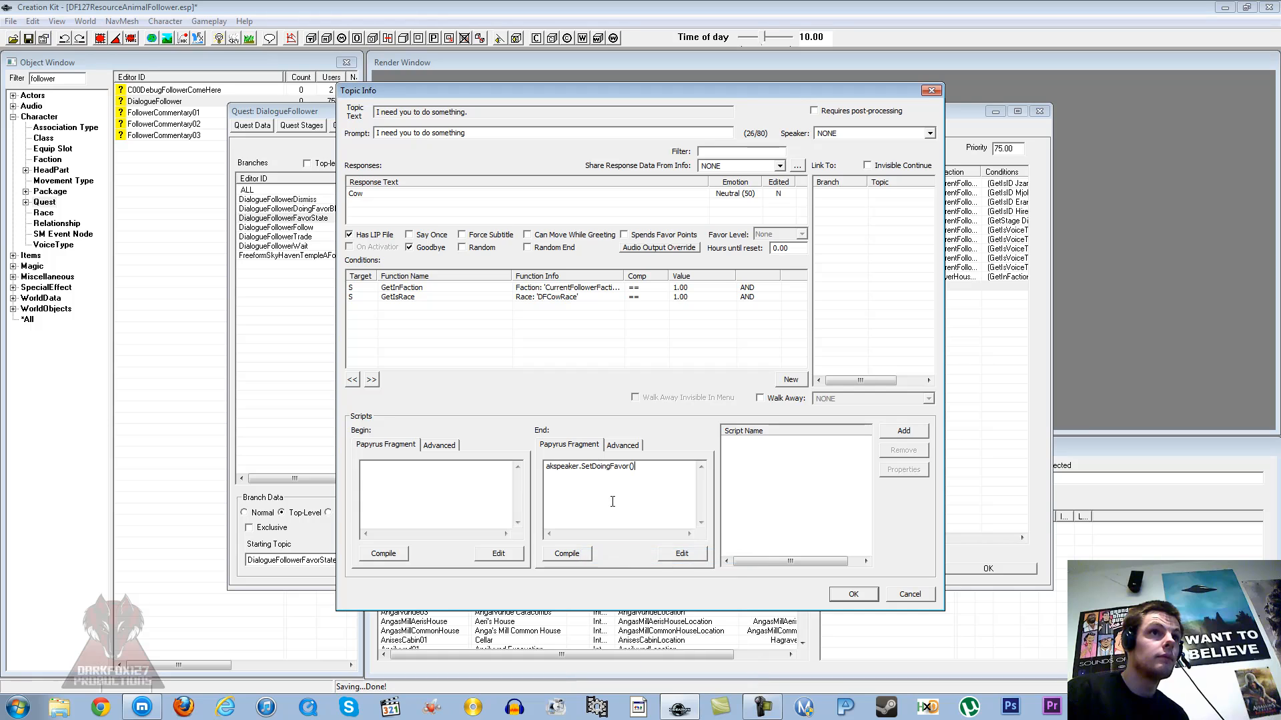
pyautogui.click(575, 556)
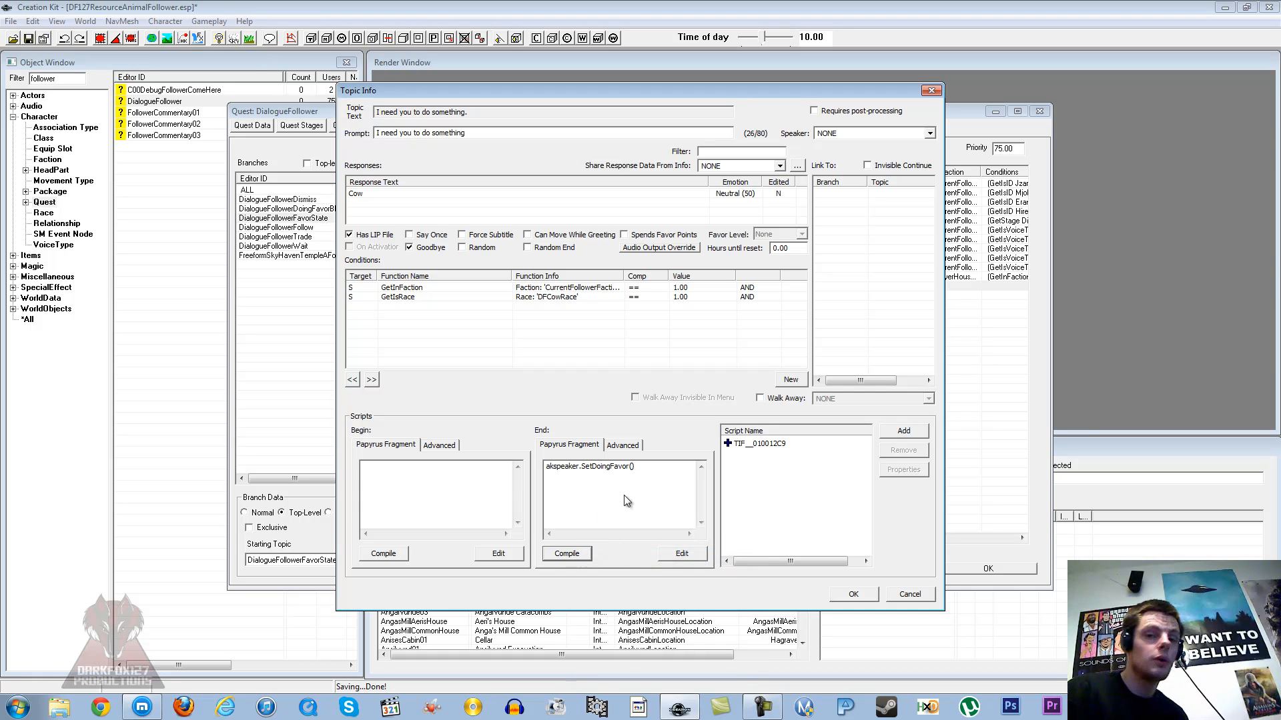
# - Rename the compiled End fragment script to DFCowFavor
pyautogui.click(626, 444)
pyautogui.click(572, 534)
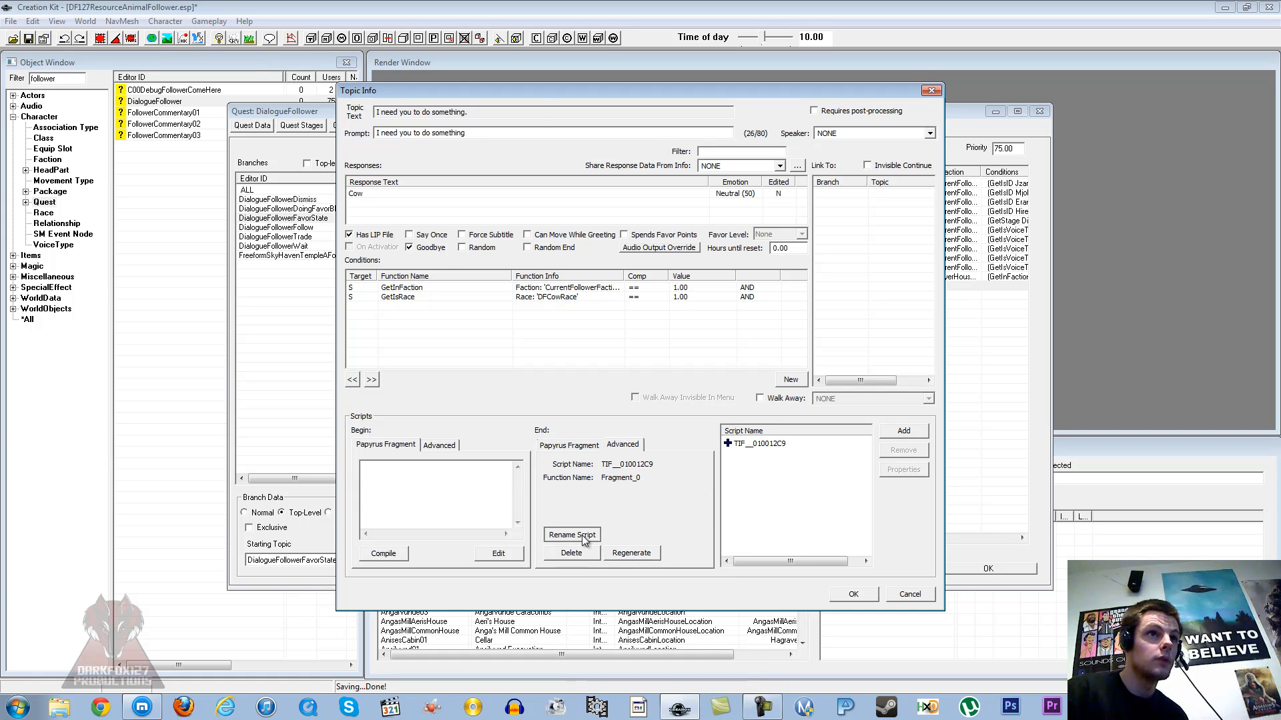
pyautogui.moveTo(503, 127); pyautogui.dragTo(280, 128)
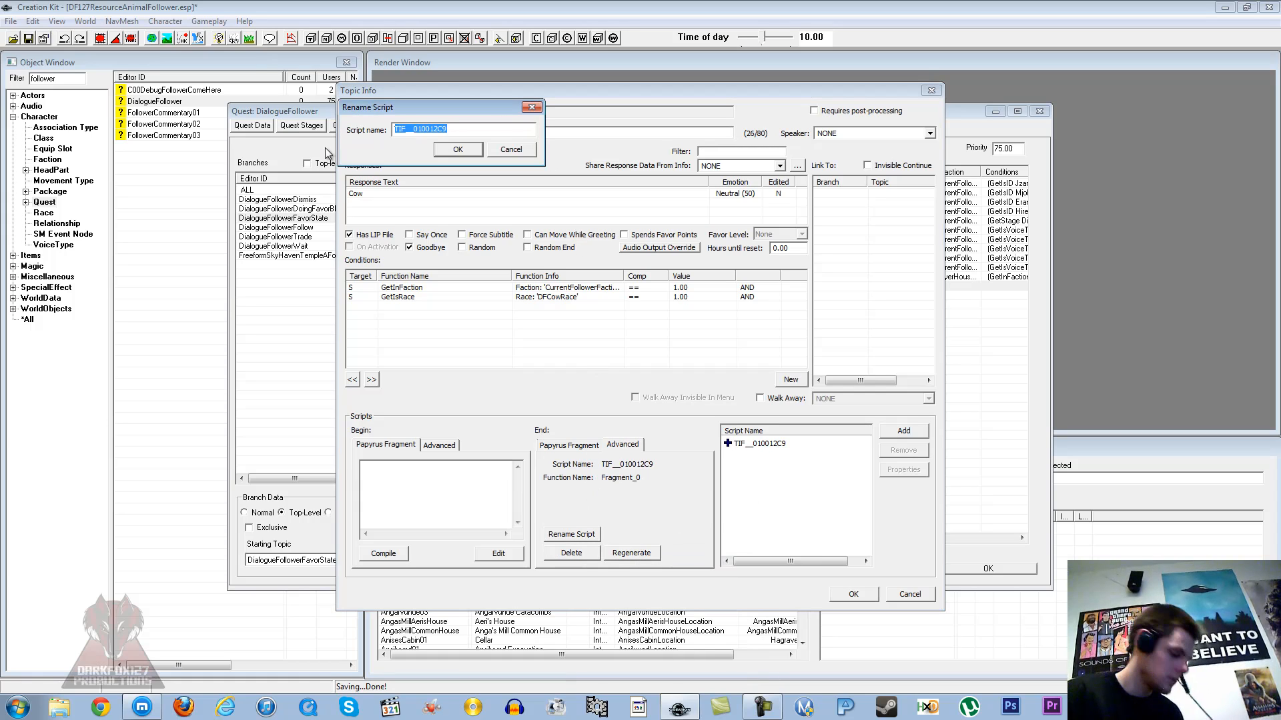
pyautogui.write('DFCowF')
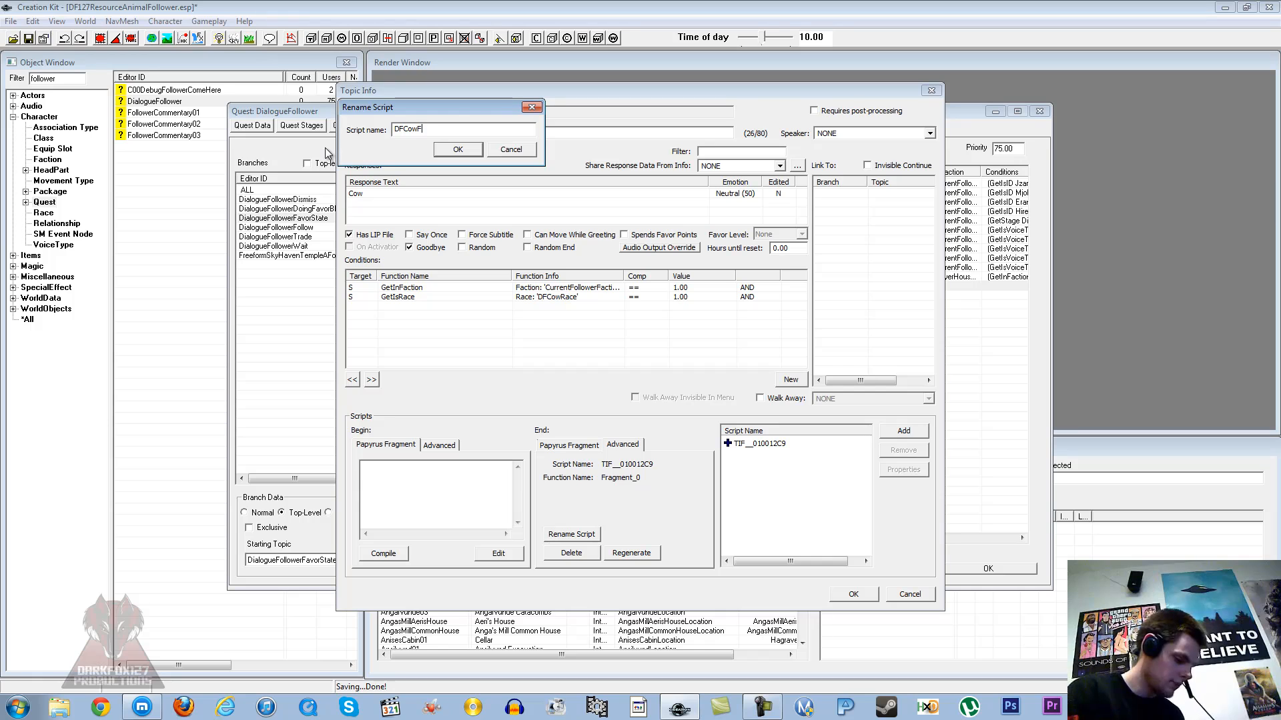
pyautogui.write('avor')
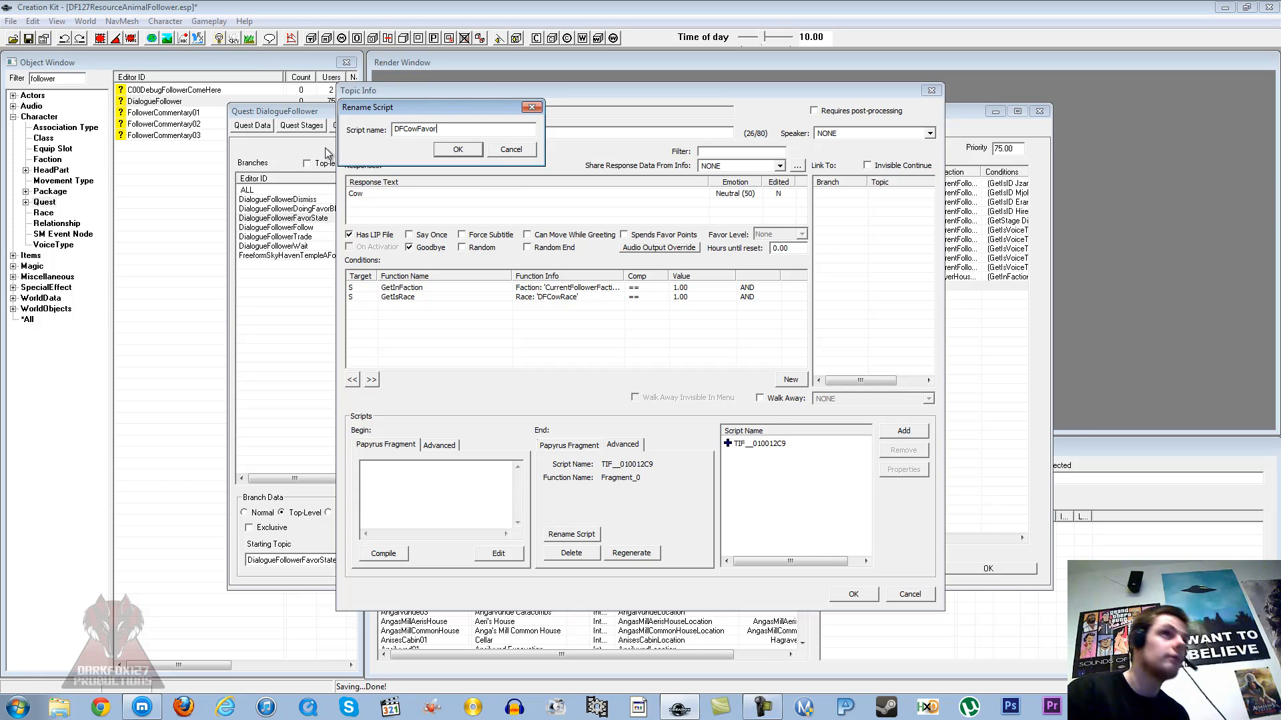
pyautogui.click(470, 148)
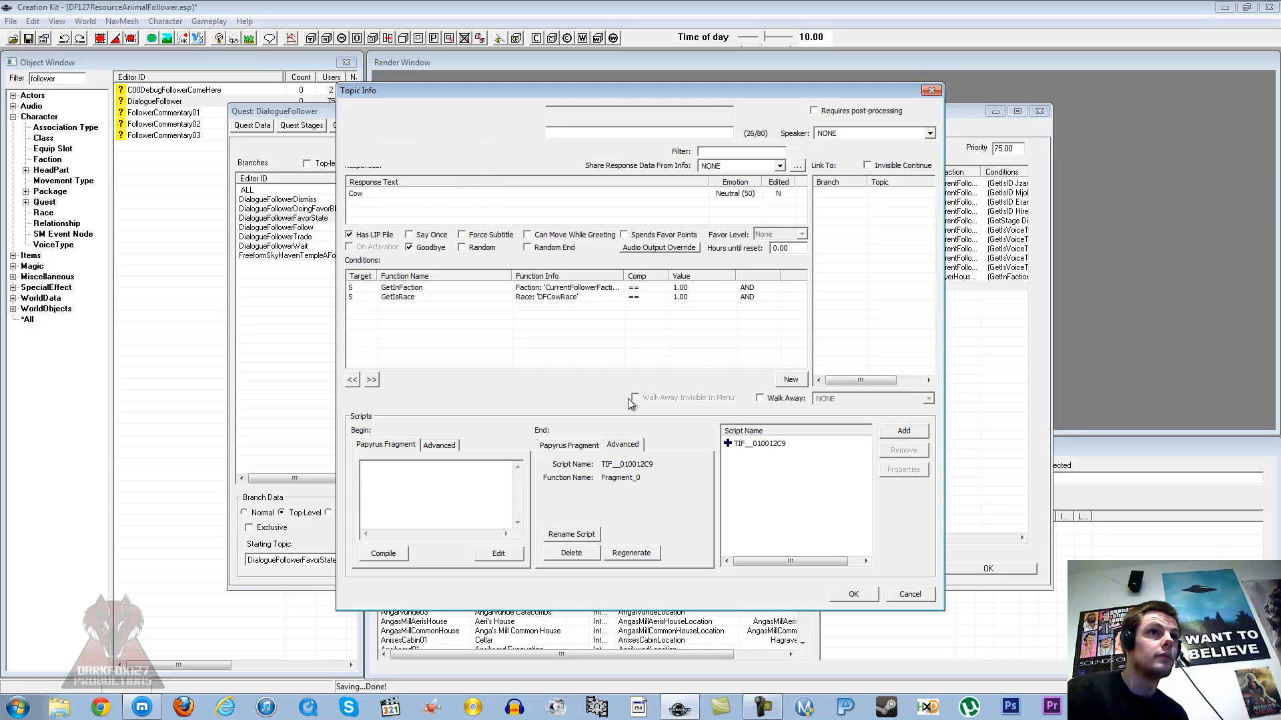
# - Open the DFCowFavor script source and replace all of its code with the full Favor Dialogue fragment copied from the Notepad notes
pyautogui.click(758, 443)
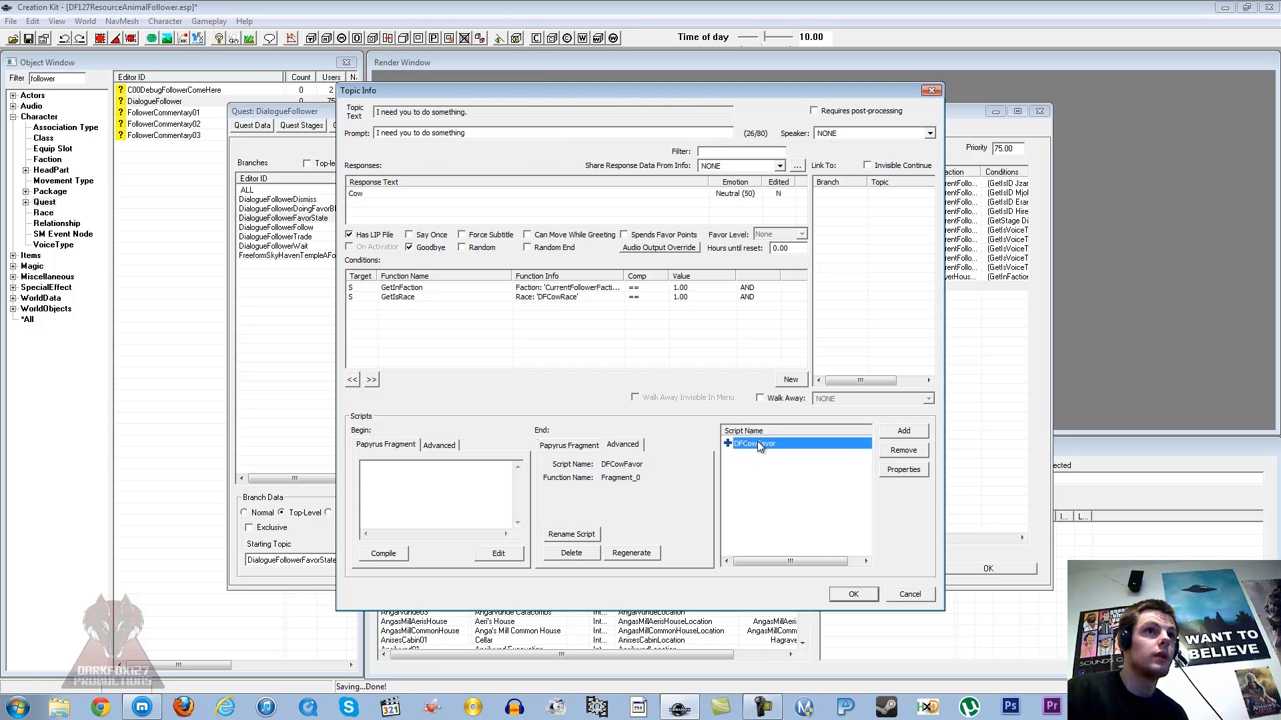
pyautogui.rightClick(758, 442)
pyautogui.click(802, 518)
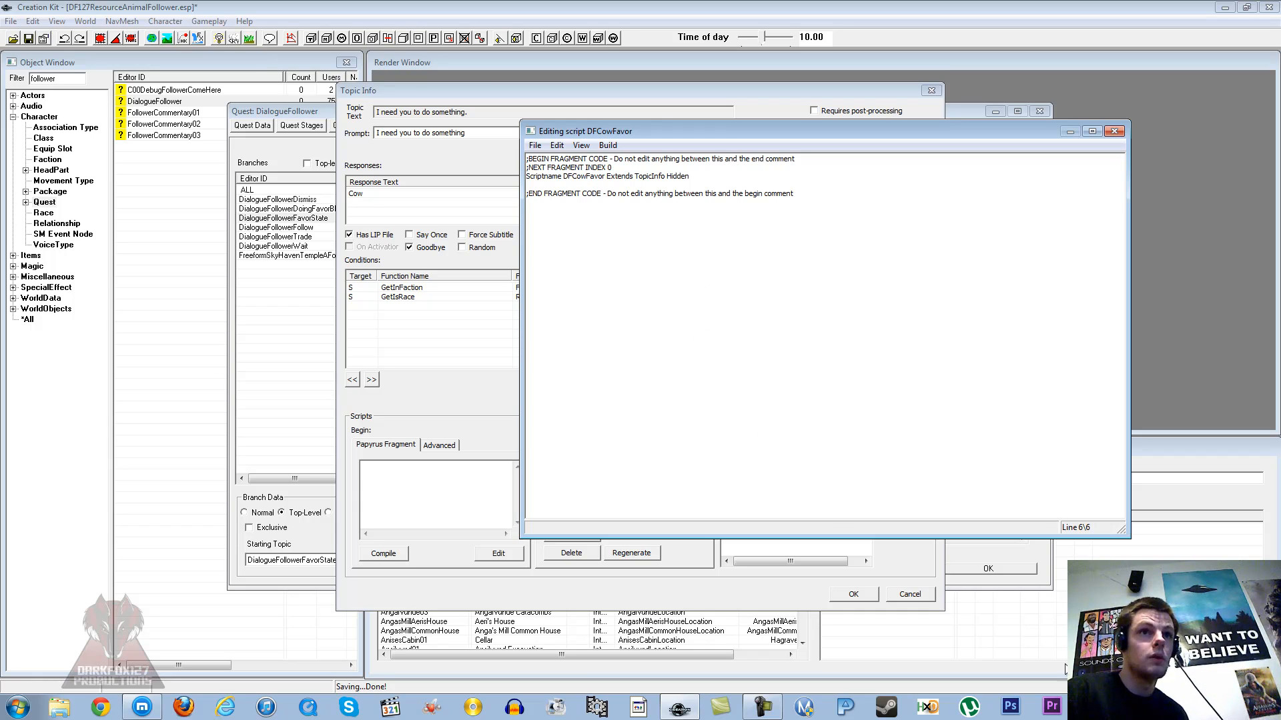
pyautogui.hotkey('alt', 'Tab')
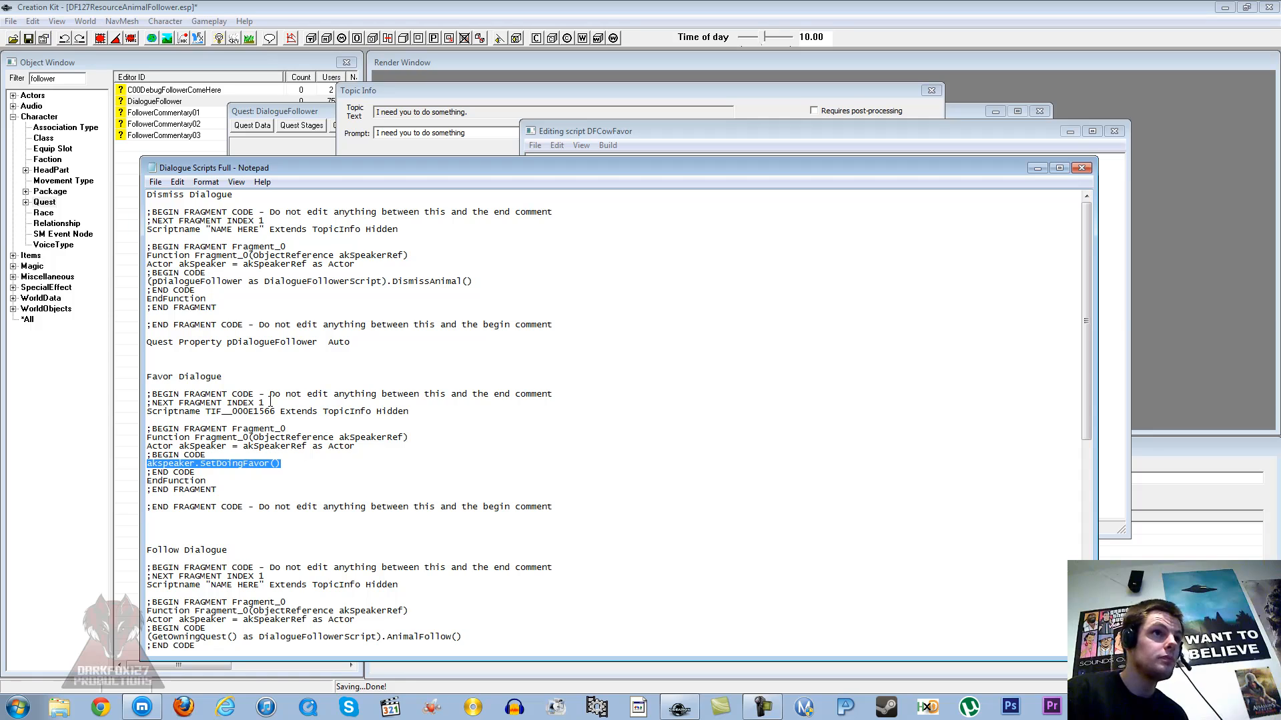
pyautogui.moveTo(553, 509); pyautogui.dragTo(146, 394)
pyautogui.rightClick(160, 402)
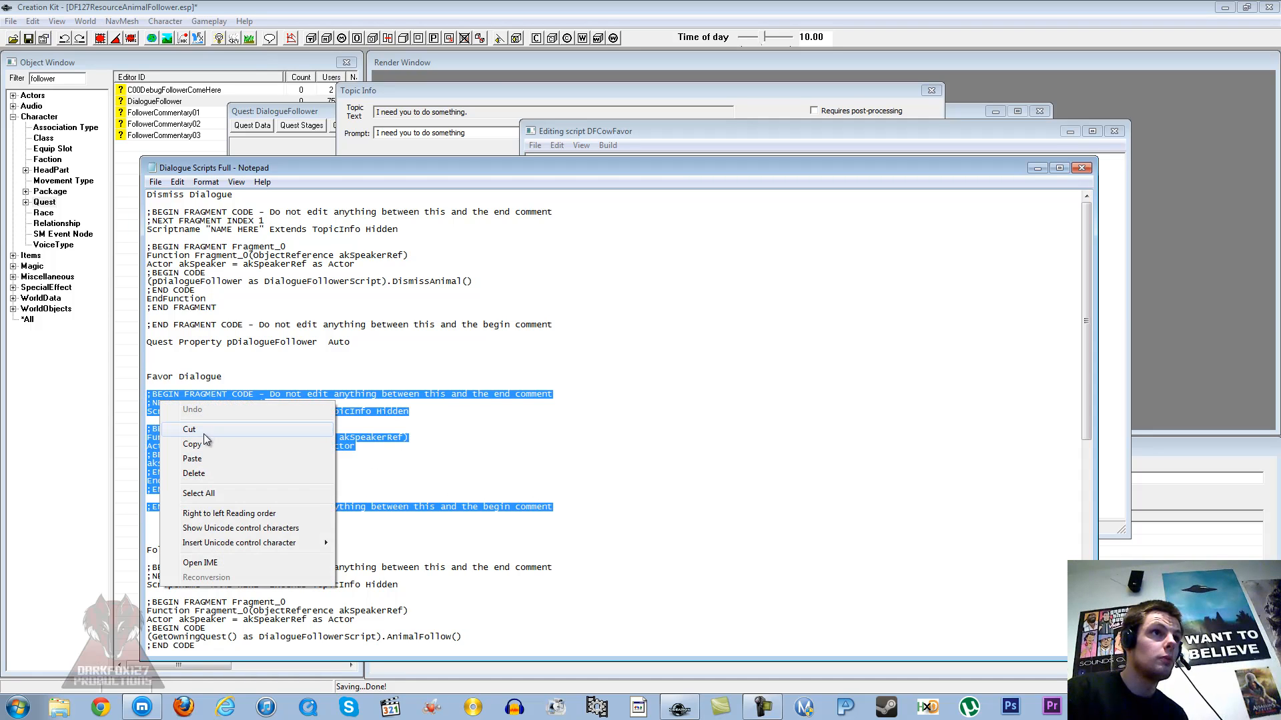
pyautogui.click(200, 444)
pyautogui.click(871, 127)
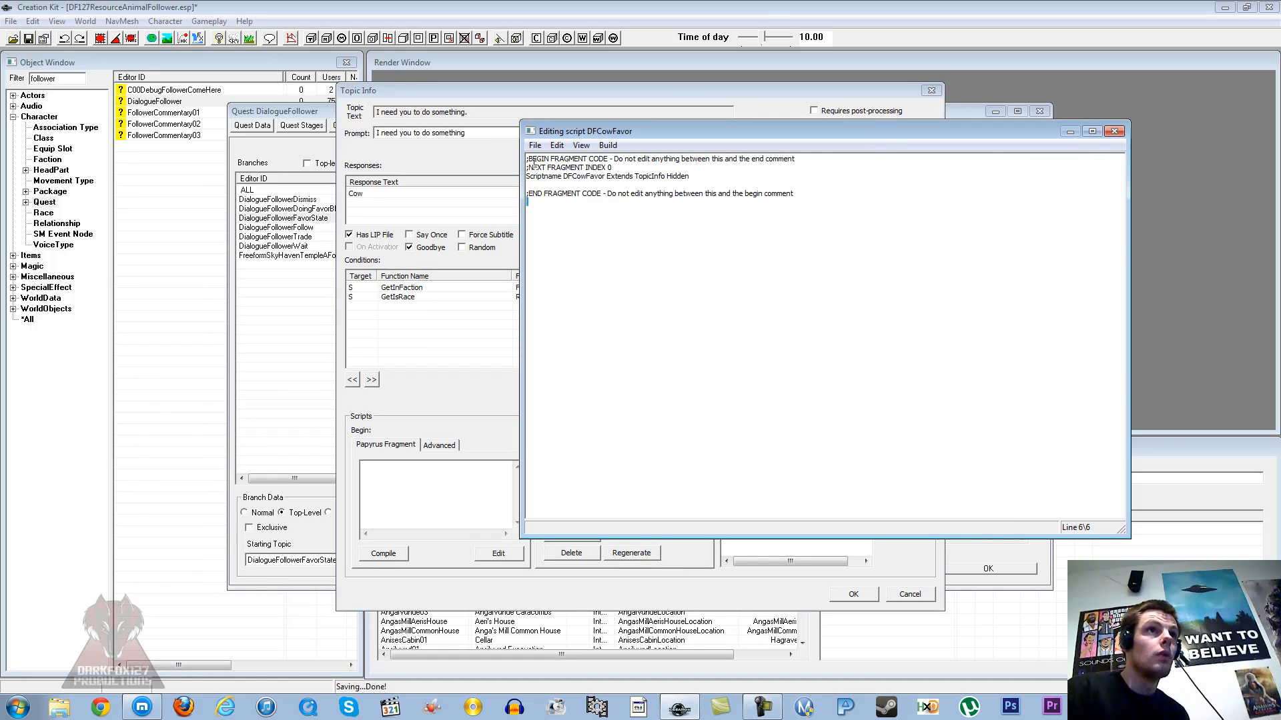
pyautogui.hotkey('ctrl', 'a')
pyautogui.hotkey('ctrl', 'v')
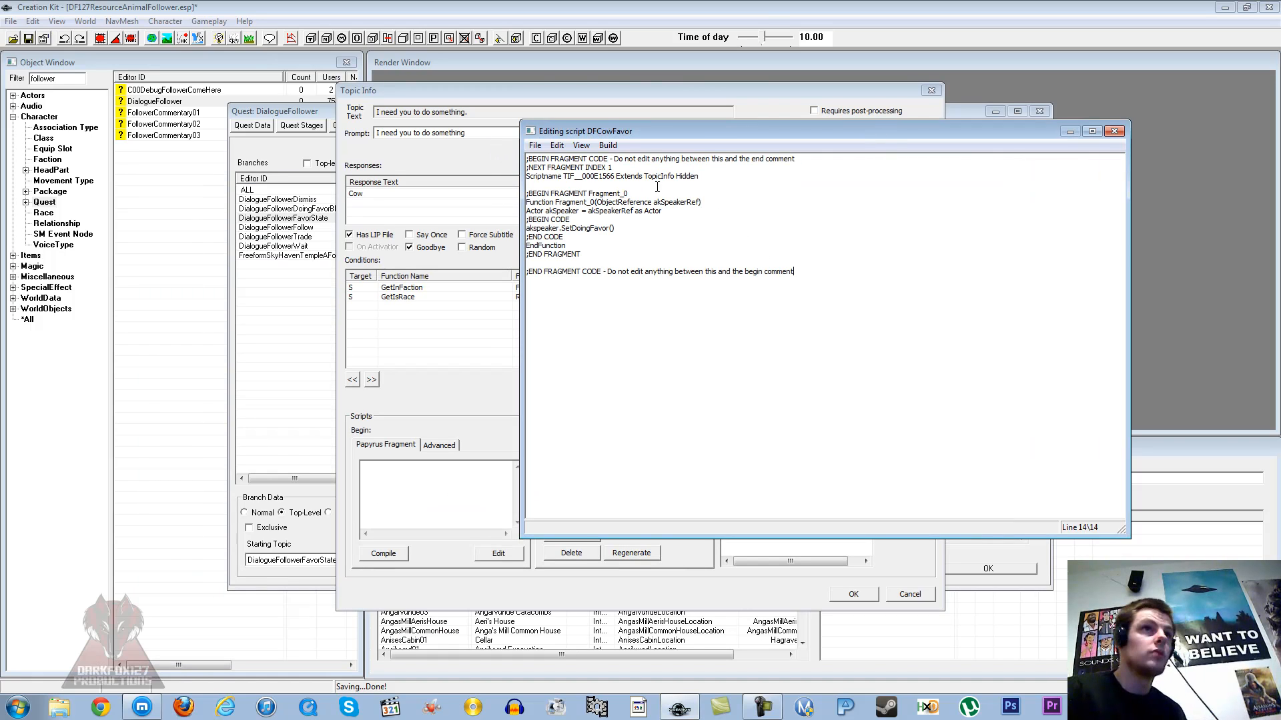
# - Change the name in the pasted code's Scriptname line to DFCowFavor
pyautogui.click(613, 177)
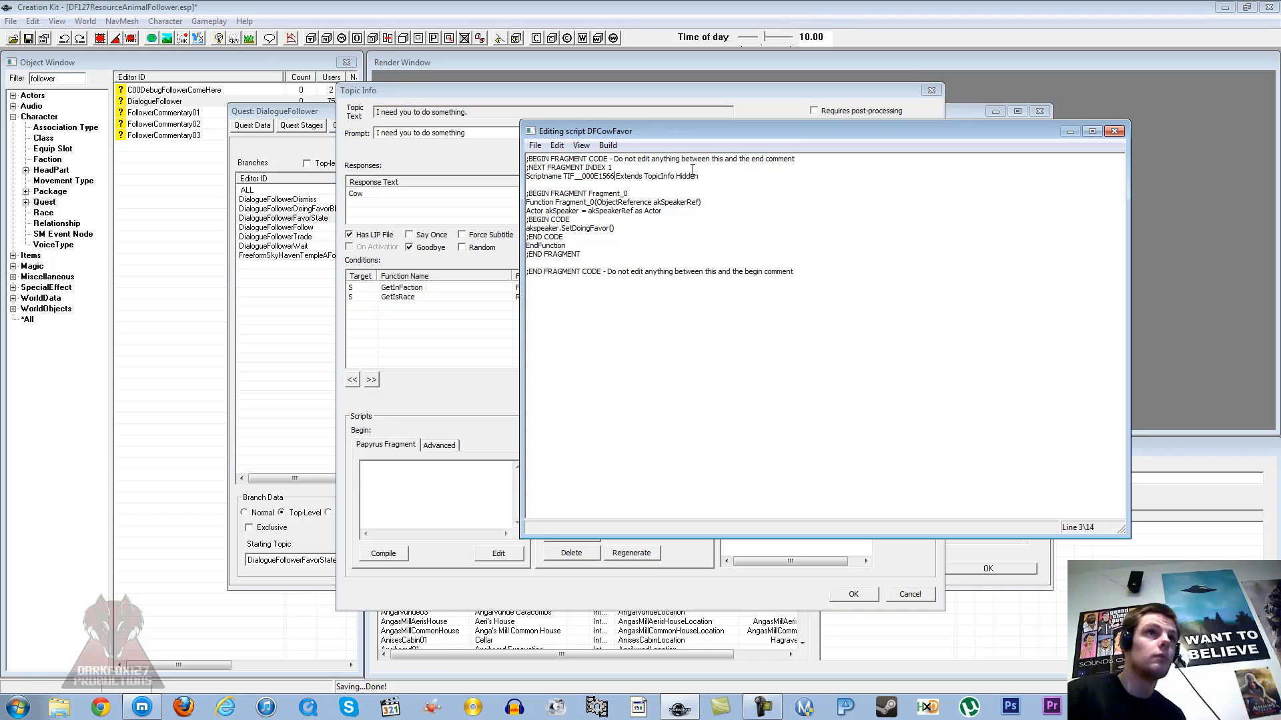
pyautogui.press('BackSpace')
pyautogui.press('BackSpace')
pyautogui.press('BackSpace')
pyautogui.press('BackSpace')
pyautogui.press('BackSpace')
pyautogui.press('BackSpace')
pyautogui.press('BackSpace')
pyautogui.press('BackSpace')
pyautogui.press('BackSpace')
pyautogui.press('BackSpace')
pyautogui.press('BackSpace')
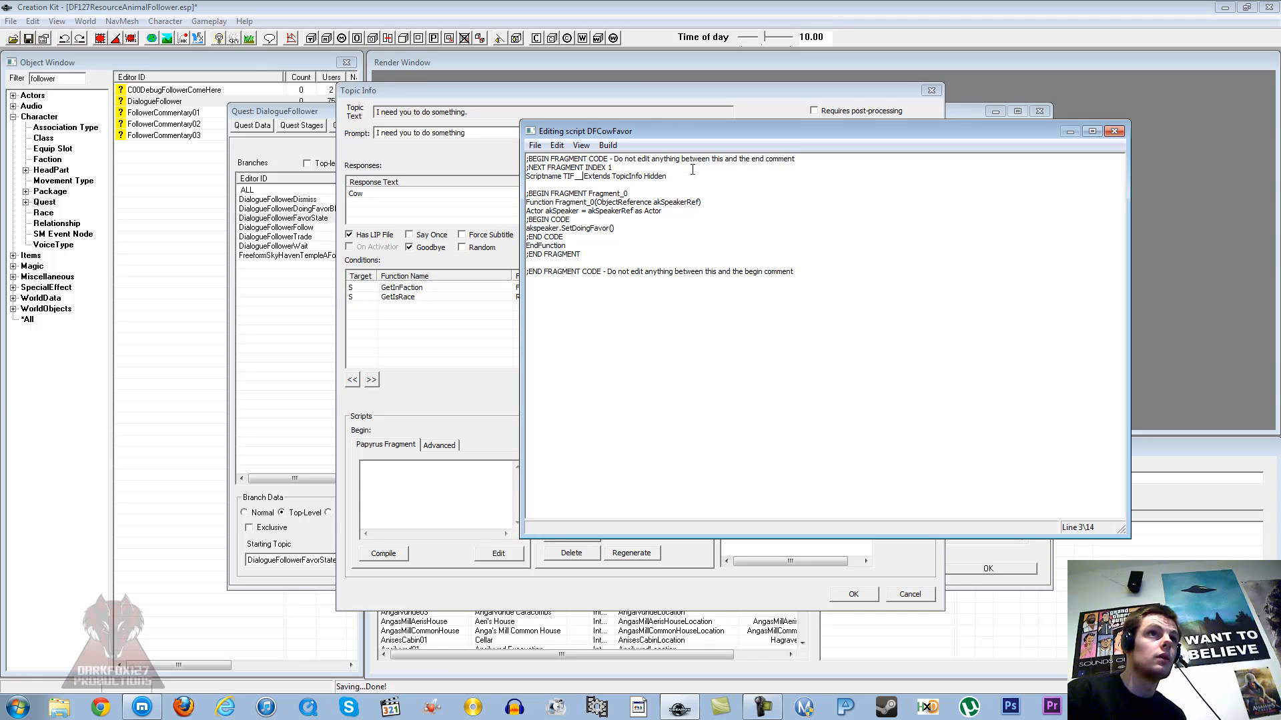
pyautogui.press('BackSpace')
pyautogui.press('BackSpace')
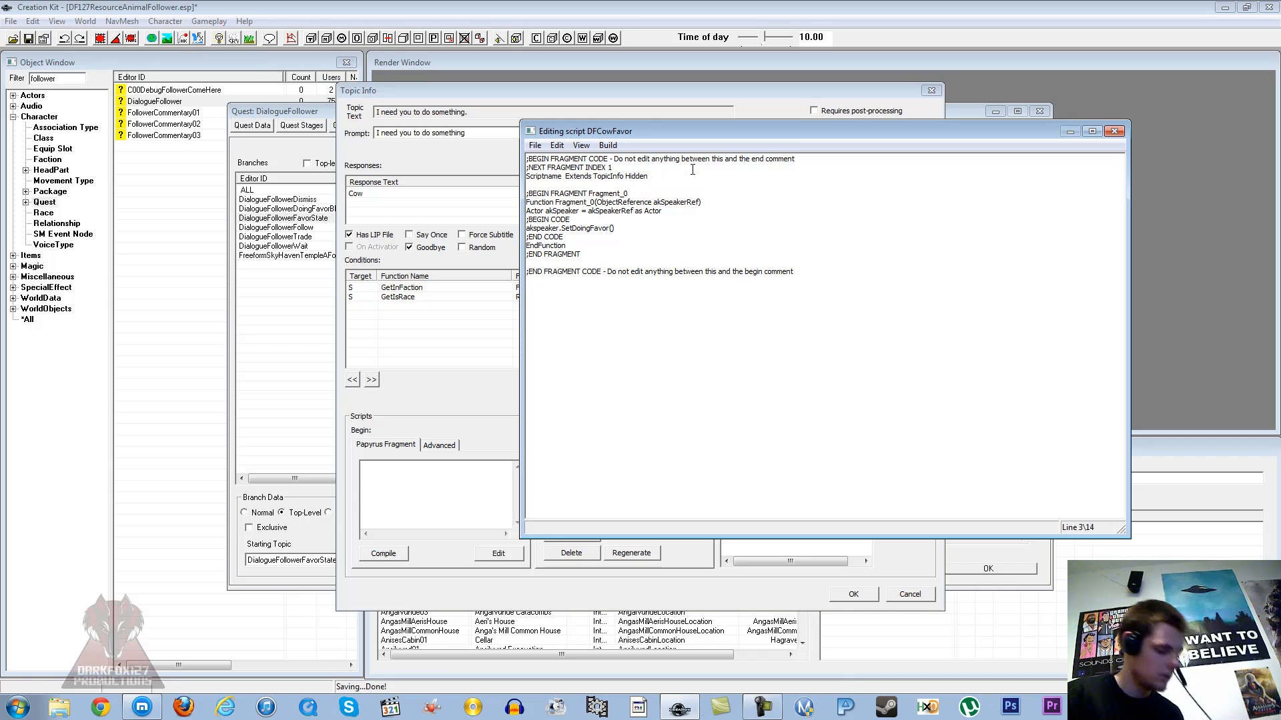
pyautogui.write('DFCow')
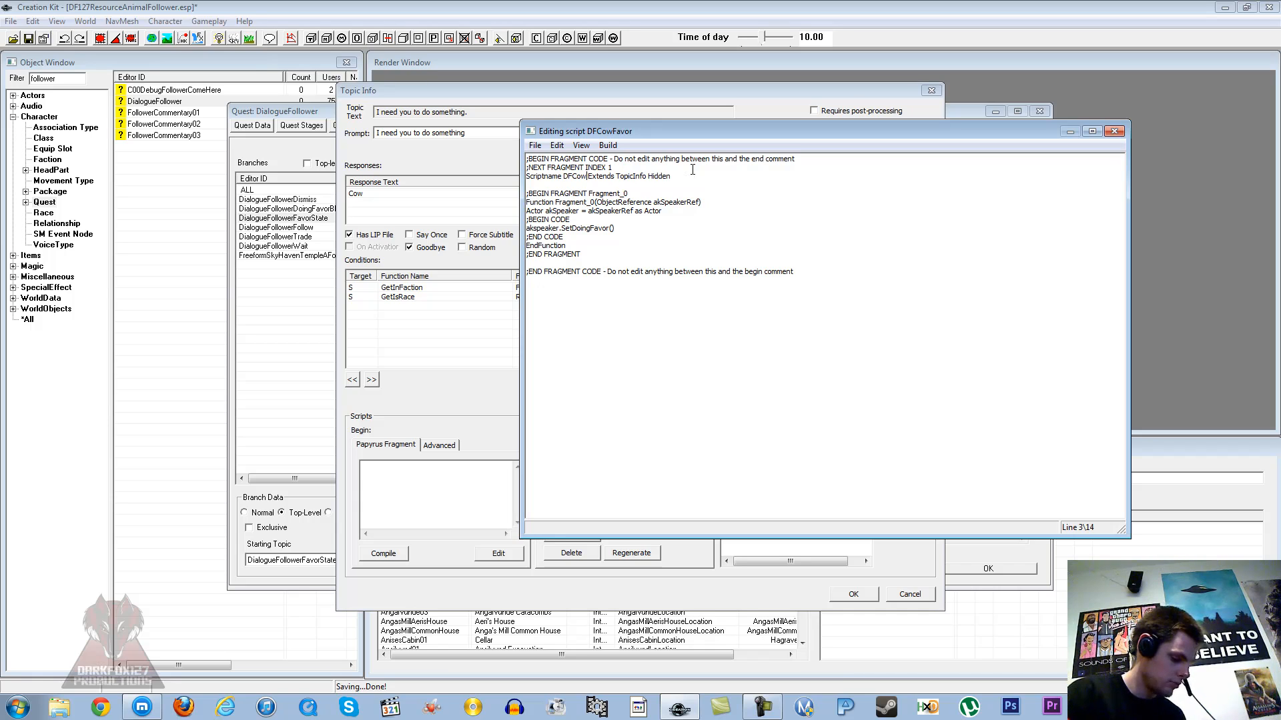
pyautogui.write('Favor')
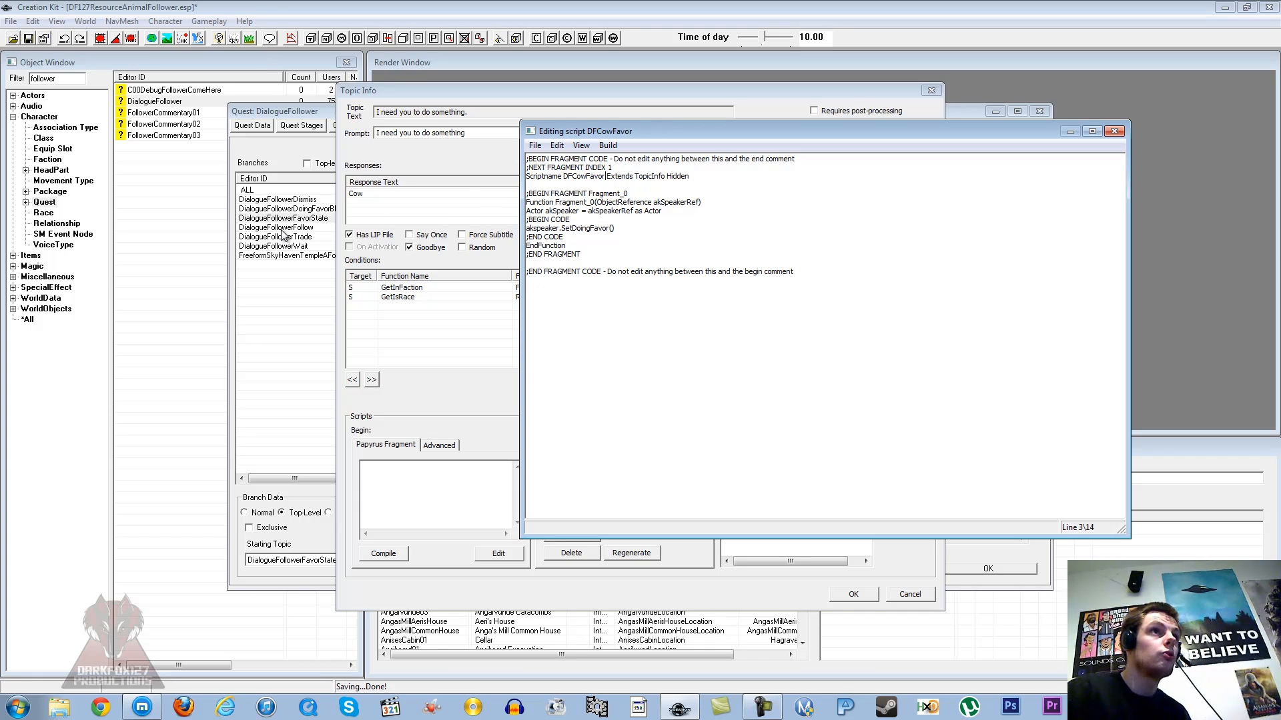
# - Save the DFCowFavor script, close its editor and accept the topic info
pyautogui.click(535, 145)
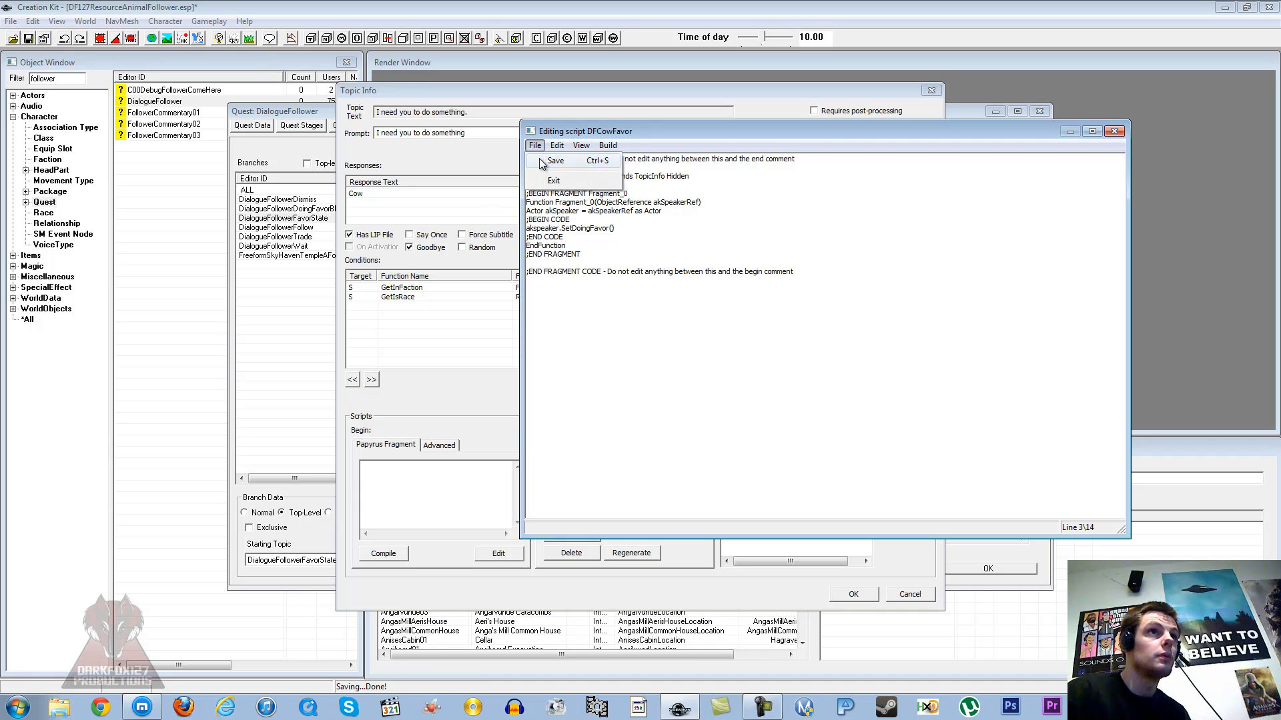
pyautogui.click(539, 159)
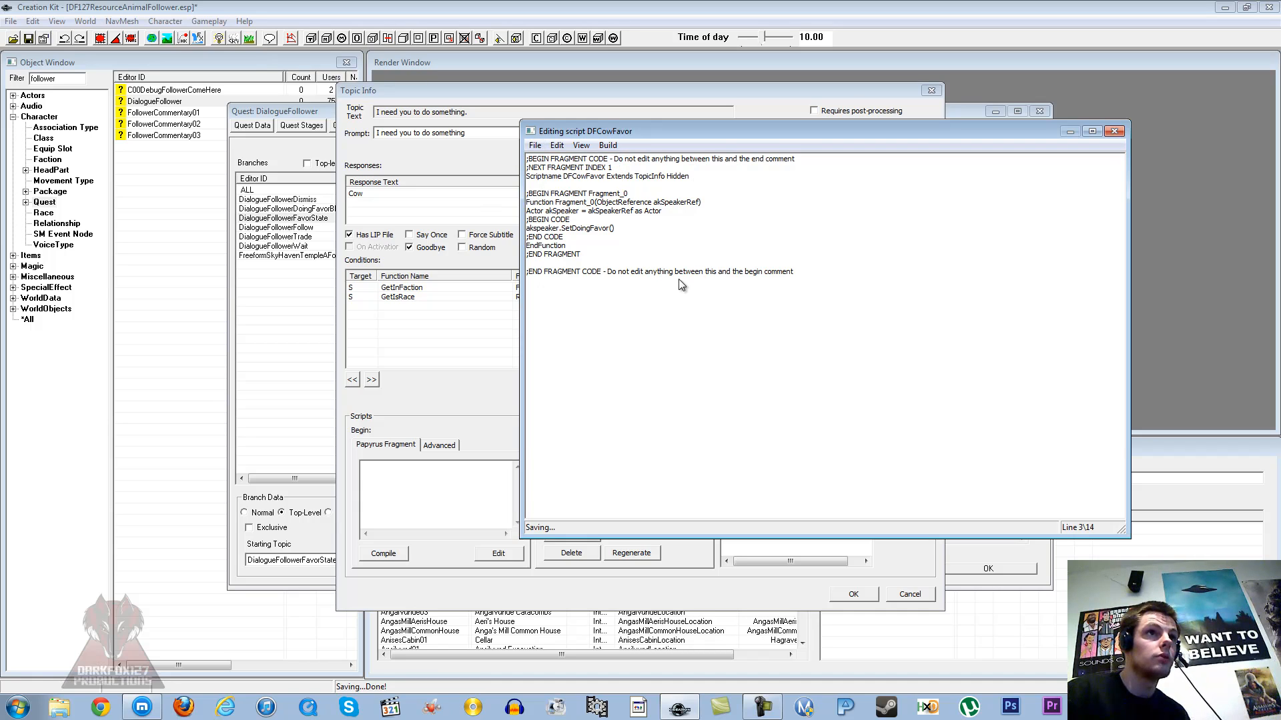
pyautogui.click(1114, 131)
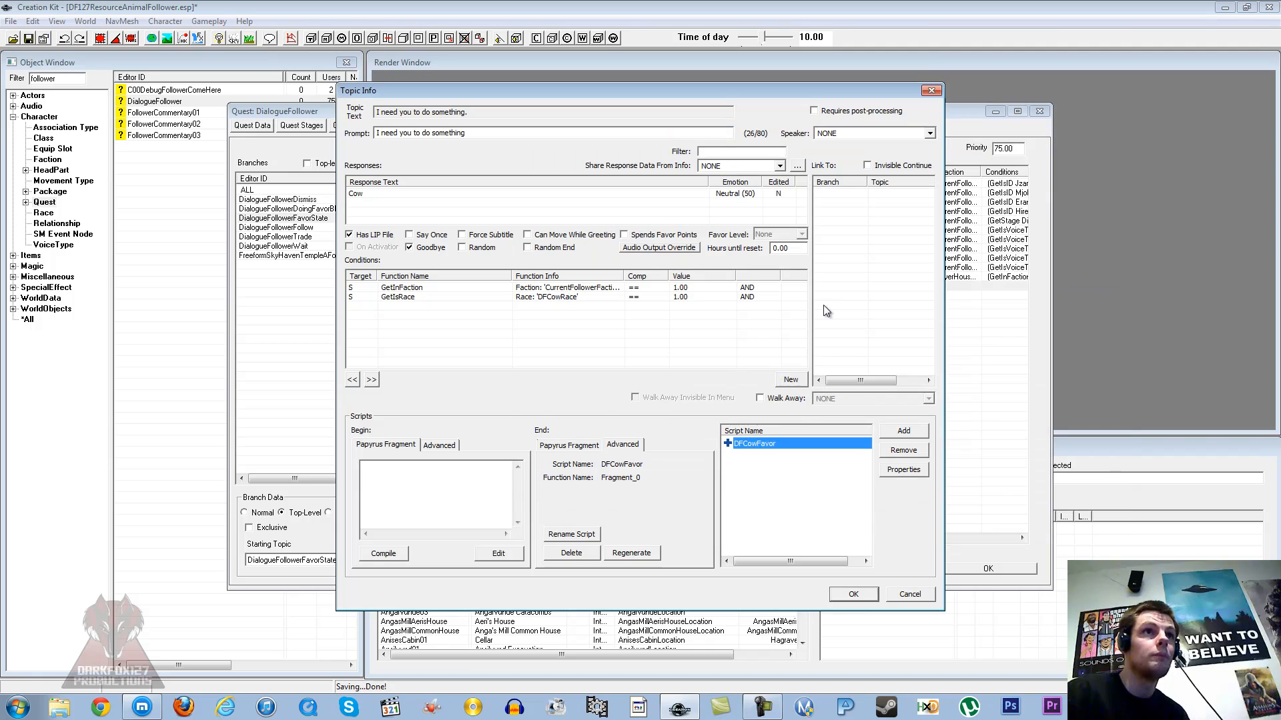
pyautogui.click(739, 509)
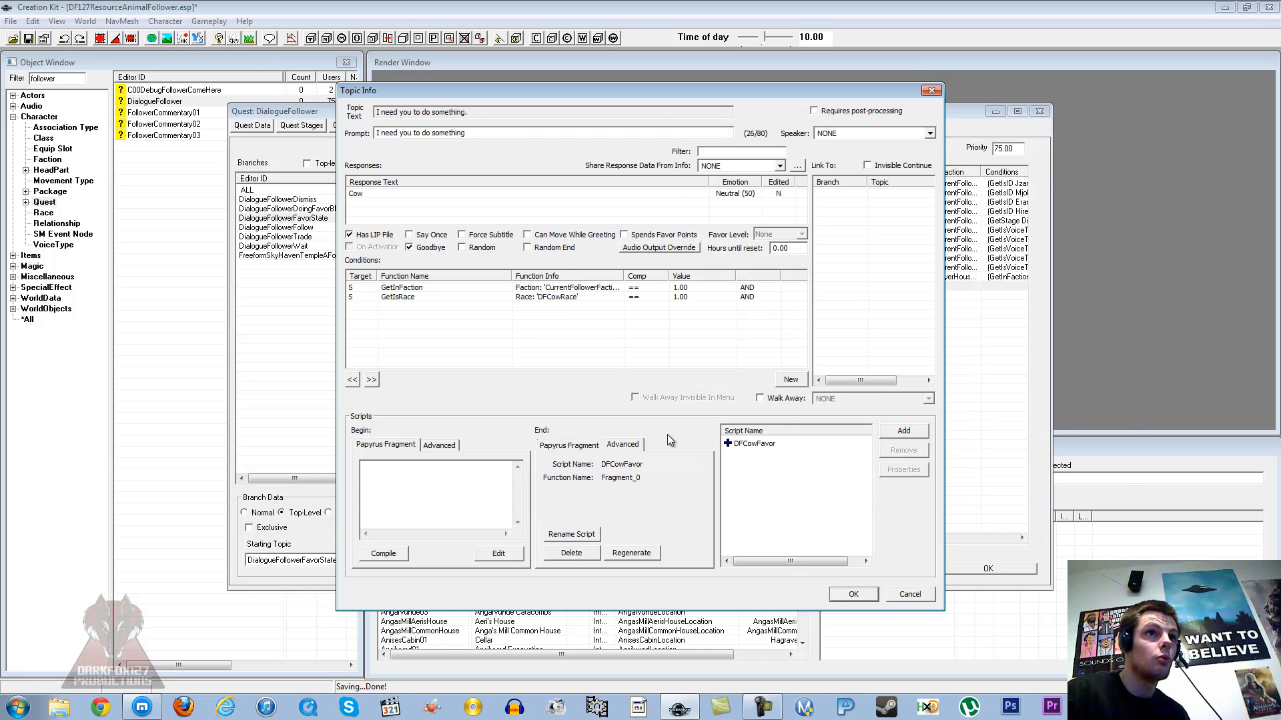
pyautogui.press('Return')
# - Add a new info to the topic of the DialogueFollowerFollow branch
pyautogui.click(304, 228)
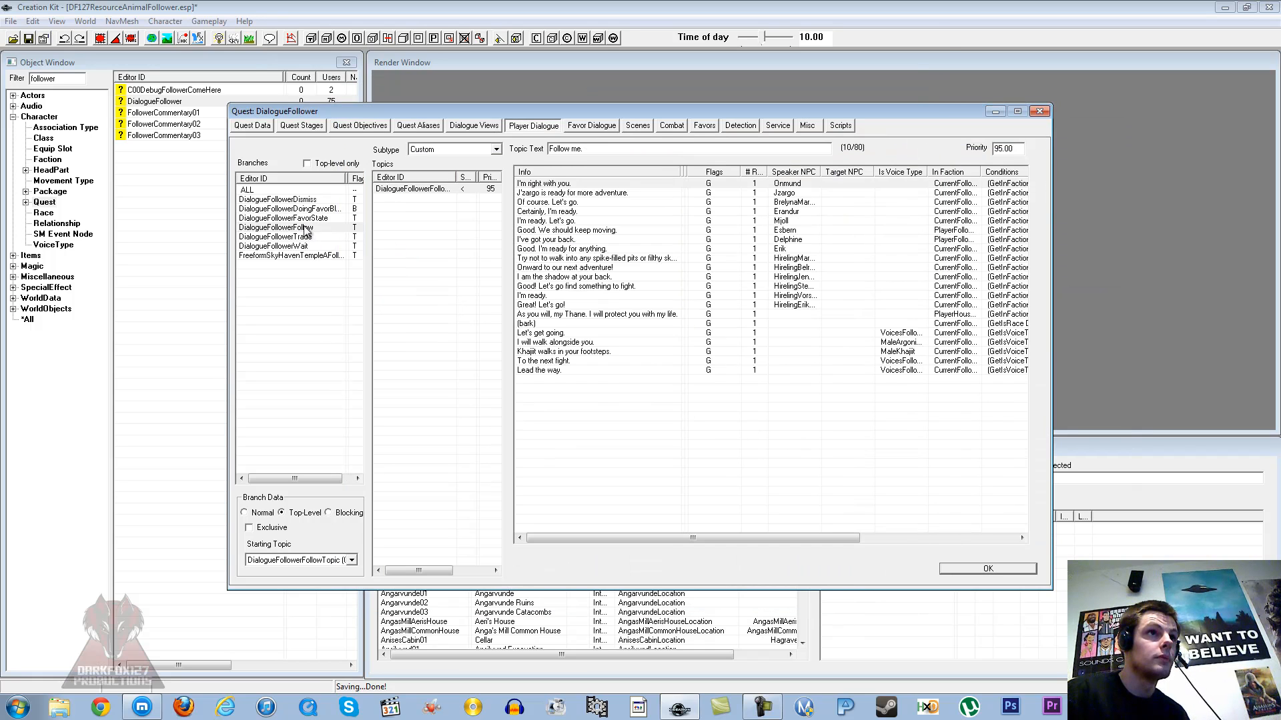
pyautogui.click(670, 456)
pyautogui.rightClick(670, 457)
pyautogui.click(685, 465)
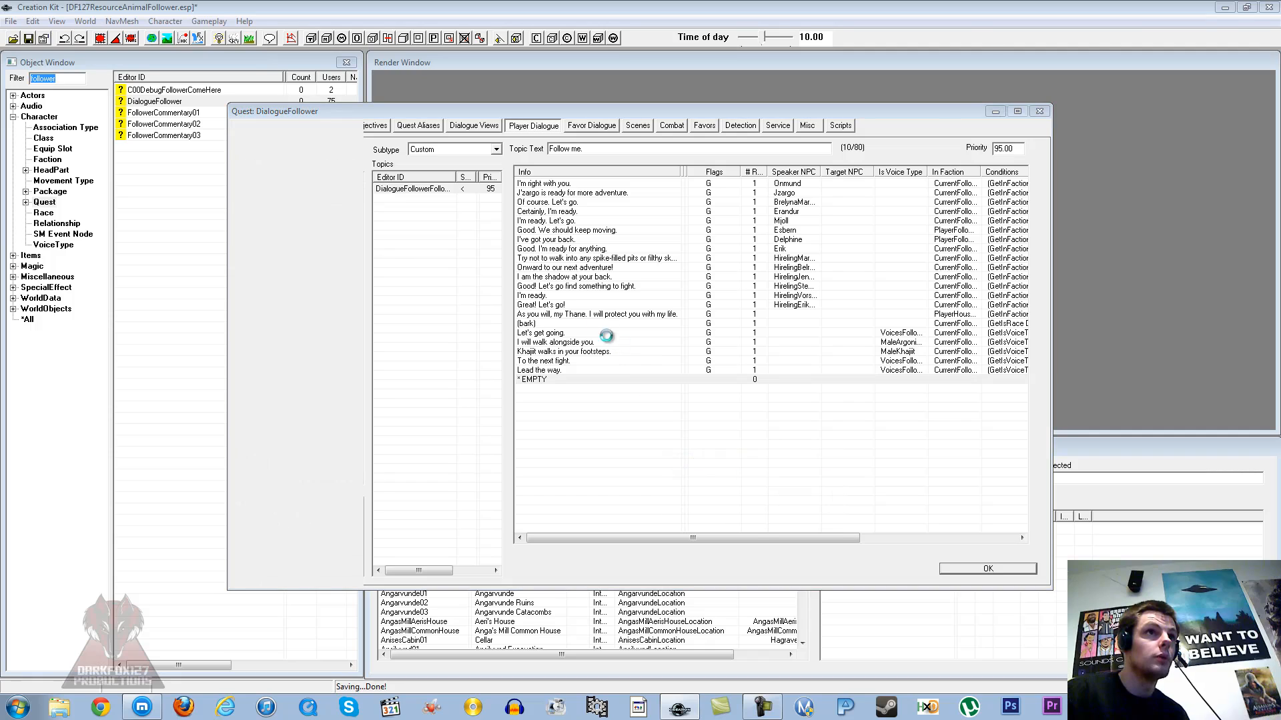
# - Create the response with the text Cow and the sound file NPCCowMoo
pyautogui.click(818, 178)
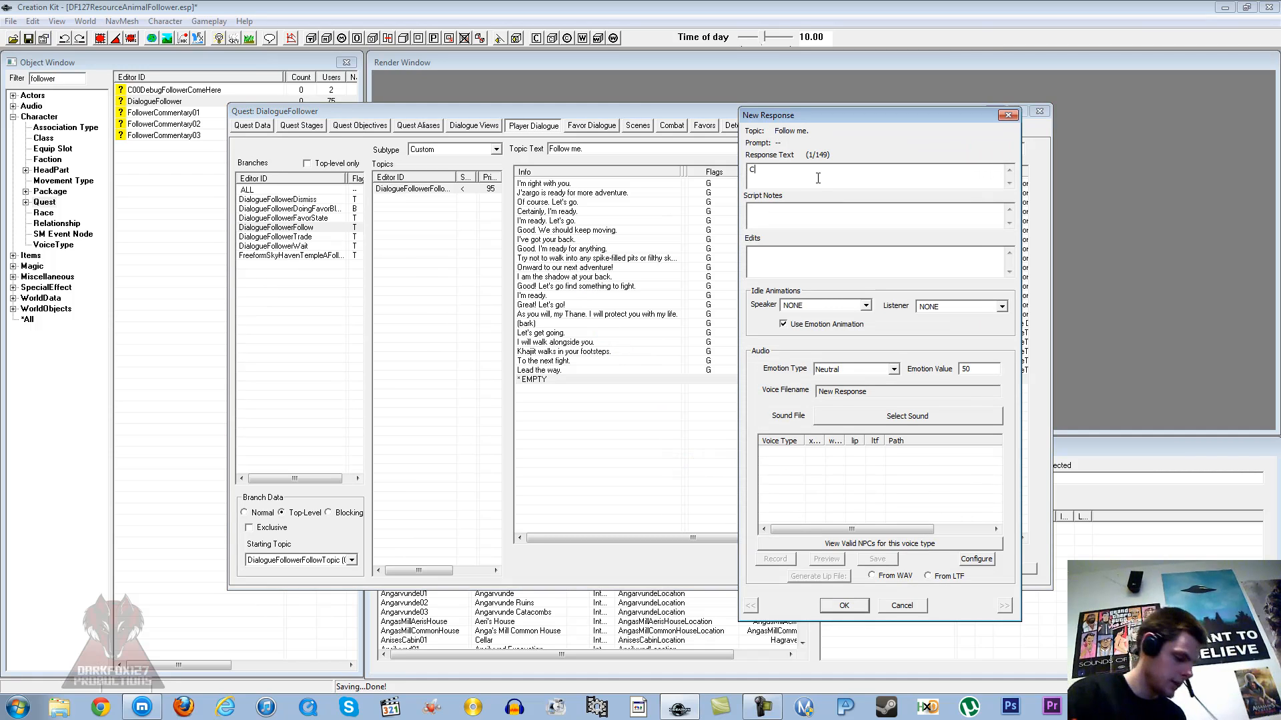
pyautogui.click(867, 415)
pyautogui.write('cow')
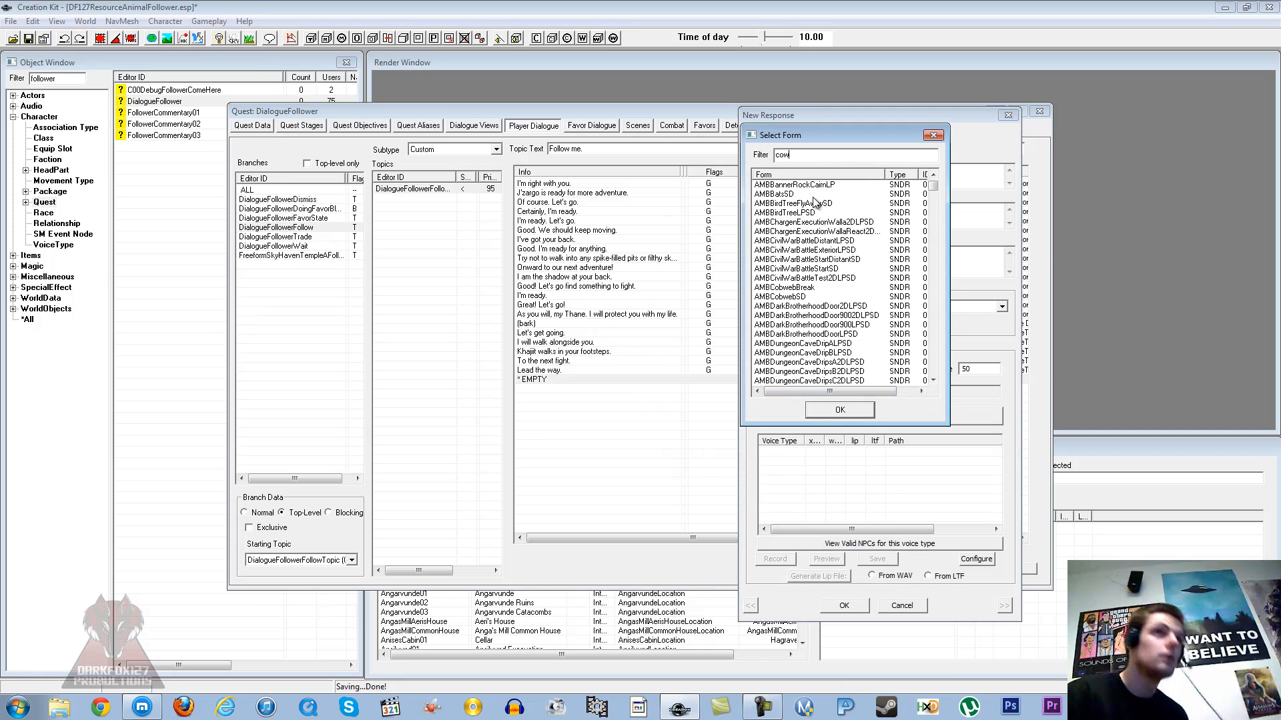
pyautogui.click(797, 222)
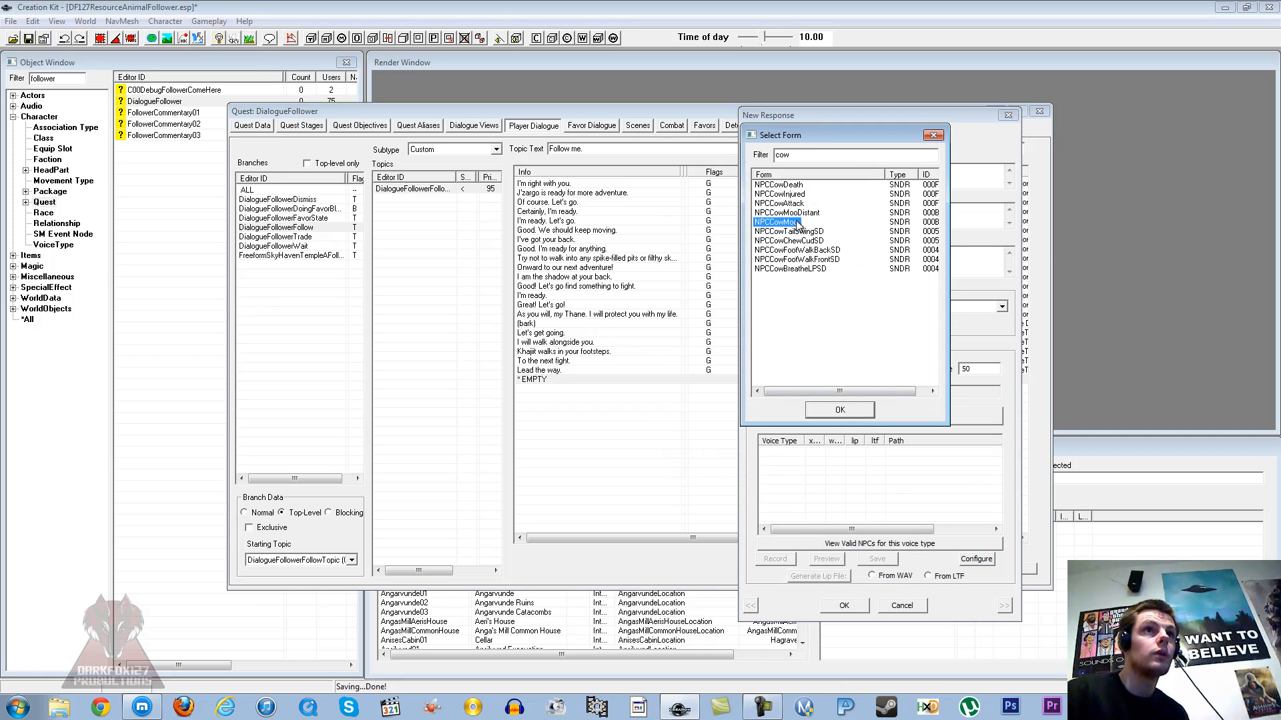
pyautogui.click(841, 409)
pyautogui.click(843, 605)
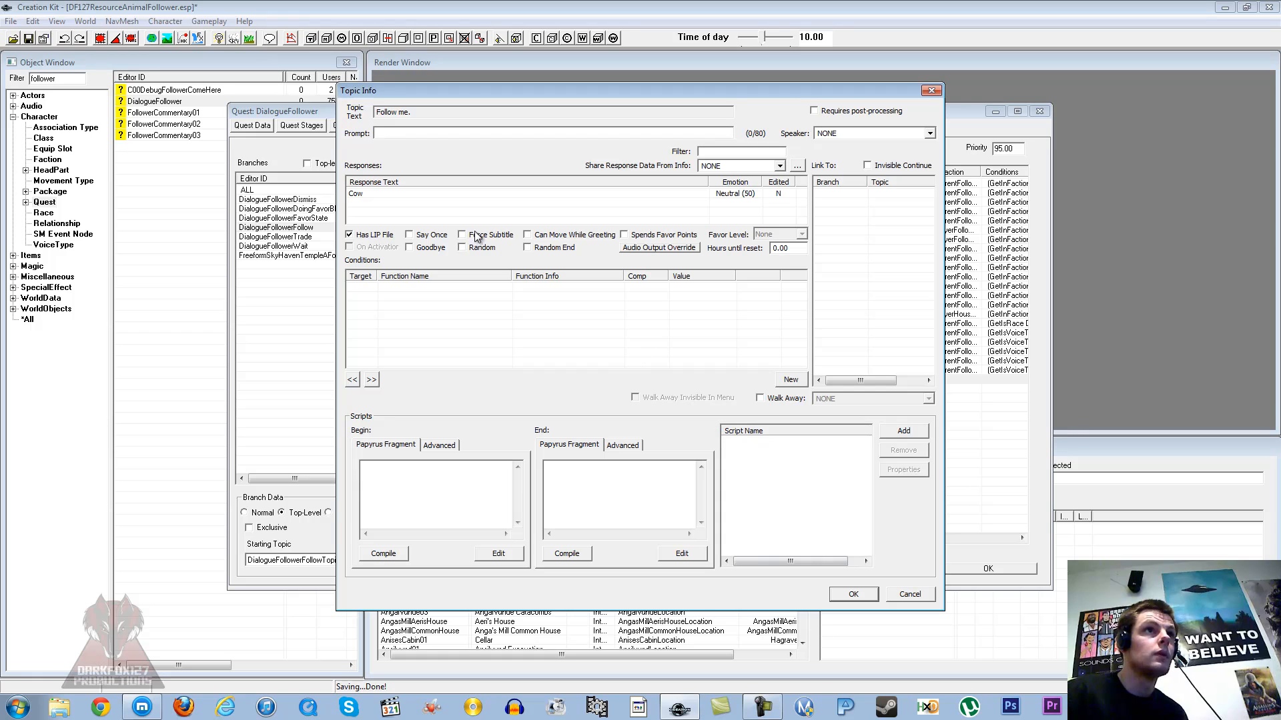
# - Set the new topic info's prompt to "Follow me"
pyautogui.click(419, 137)
pyautogui.write('Follow me')
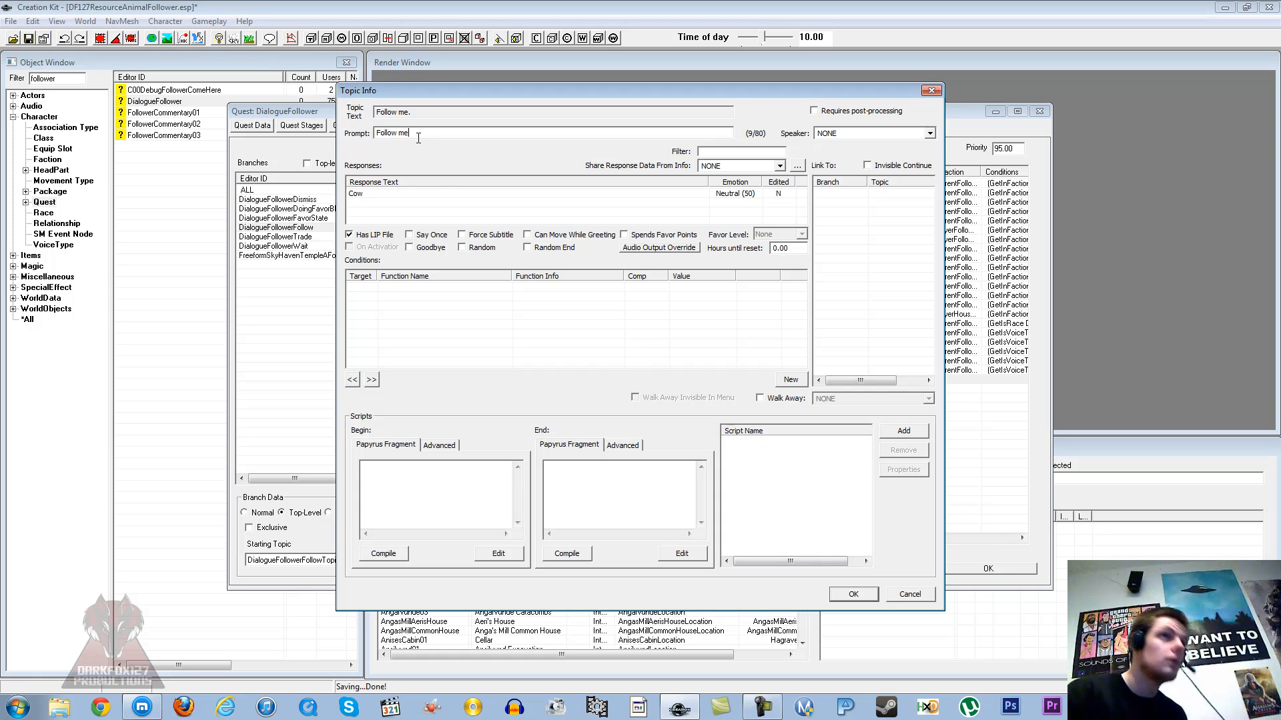
# - Flag the topic info as Goodbye and add a GetIsRace condition for DFCowRace equal to 1
pyautogui.click(424, 248)
pyautogui.rightClick(444, 307)
pyautogui.click(463, 312)
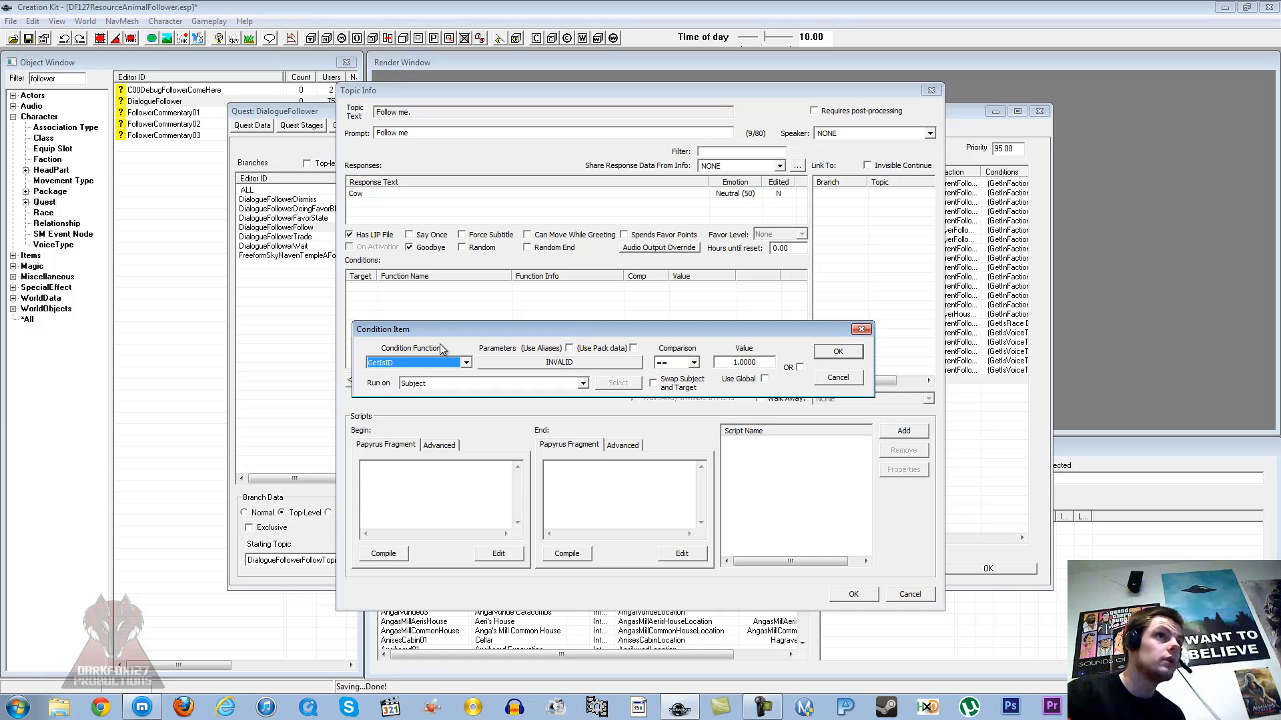
pyautogui.write('getisrace')
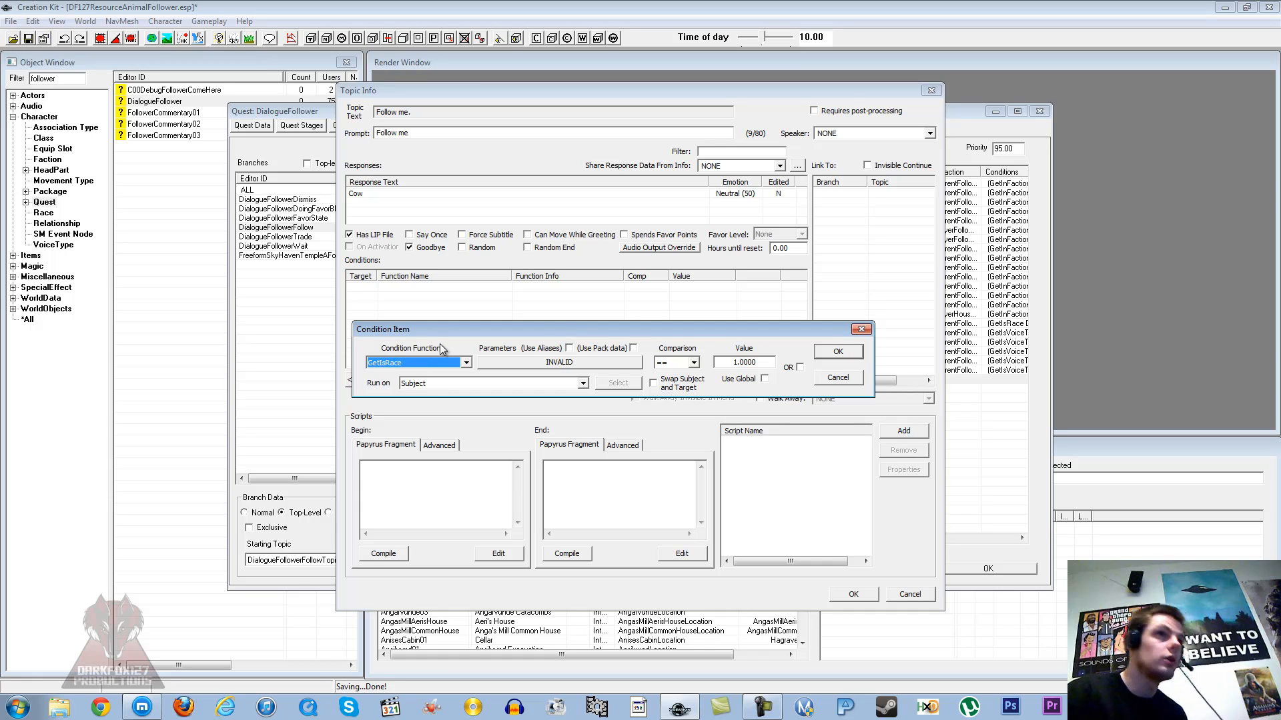
pyautogui.click(486, 363)
pyautogui.write('df')
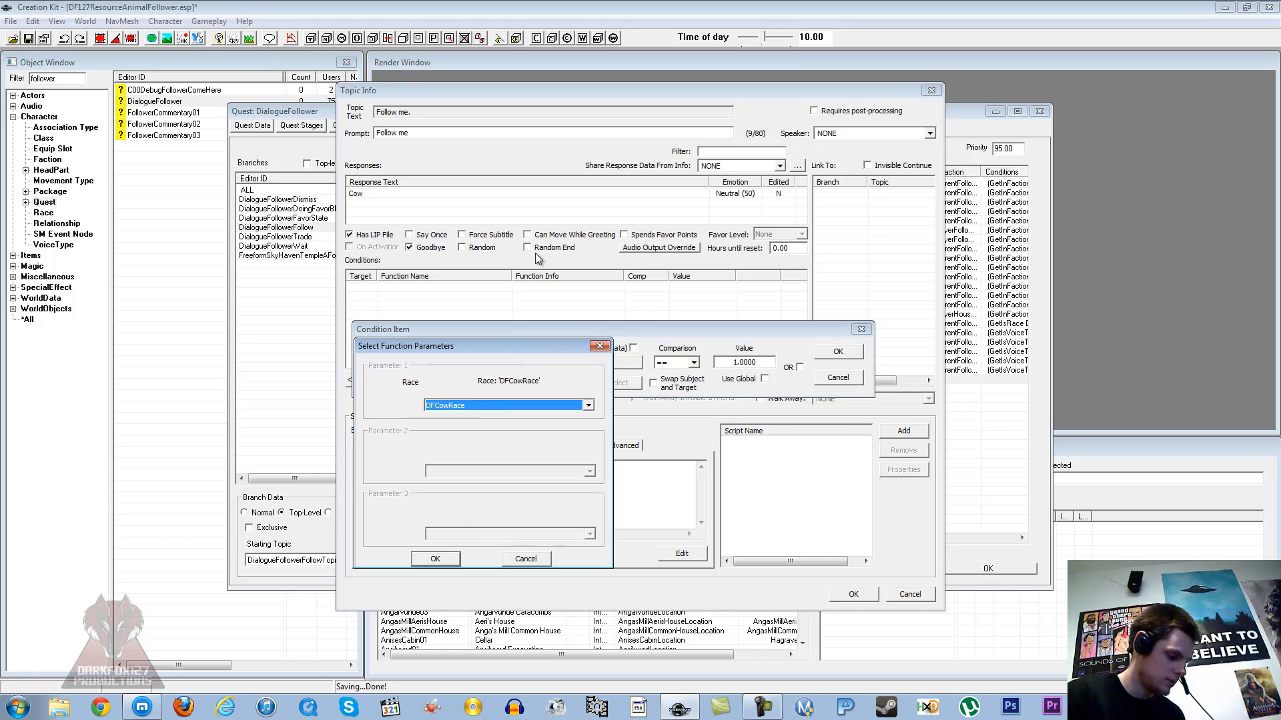
pyautogui.press('Return')
pyautogui.click(827, 352)
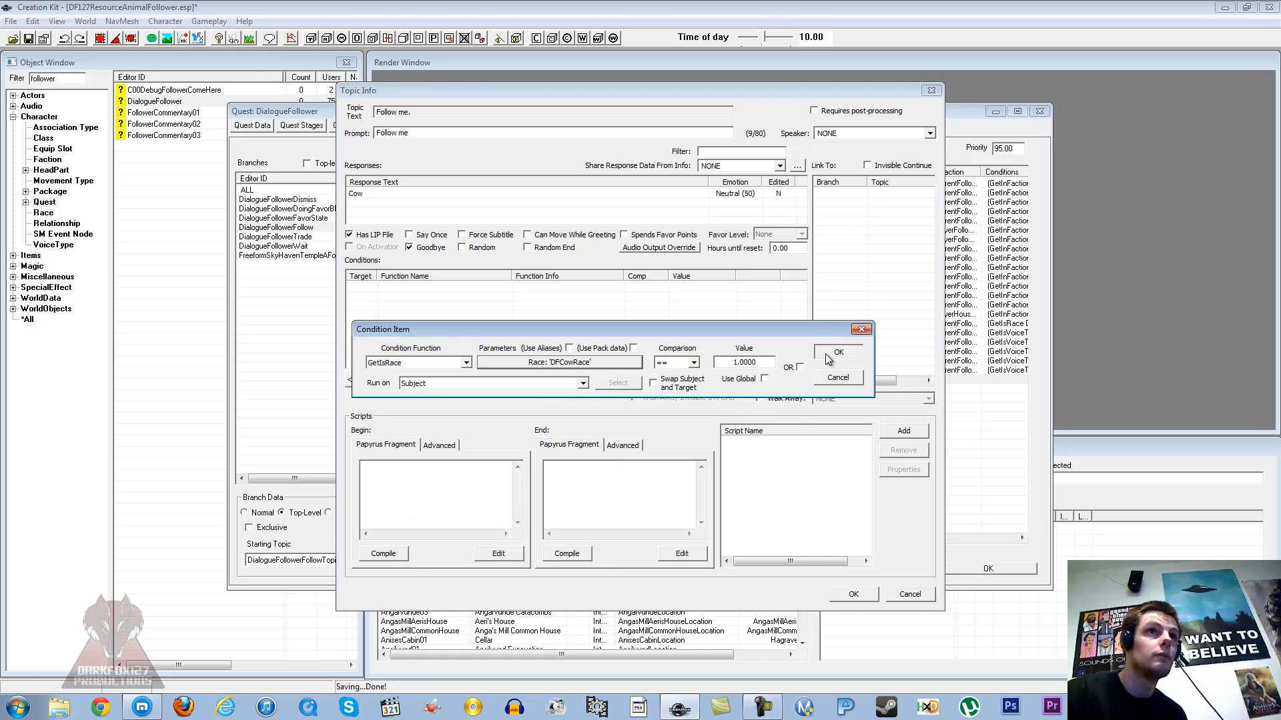
# - Add a GetInFaction condition for CurrentFollowerFaction equal to 1 to the topic info
pyautogui.rightClick(670, 342)
pyautogui.click(676, 342)
pyautogui.write('getinf')
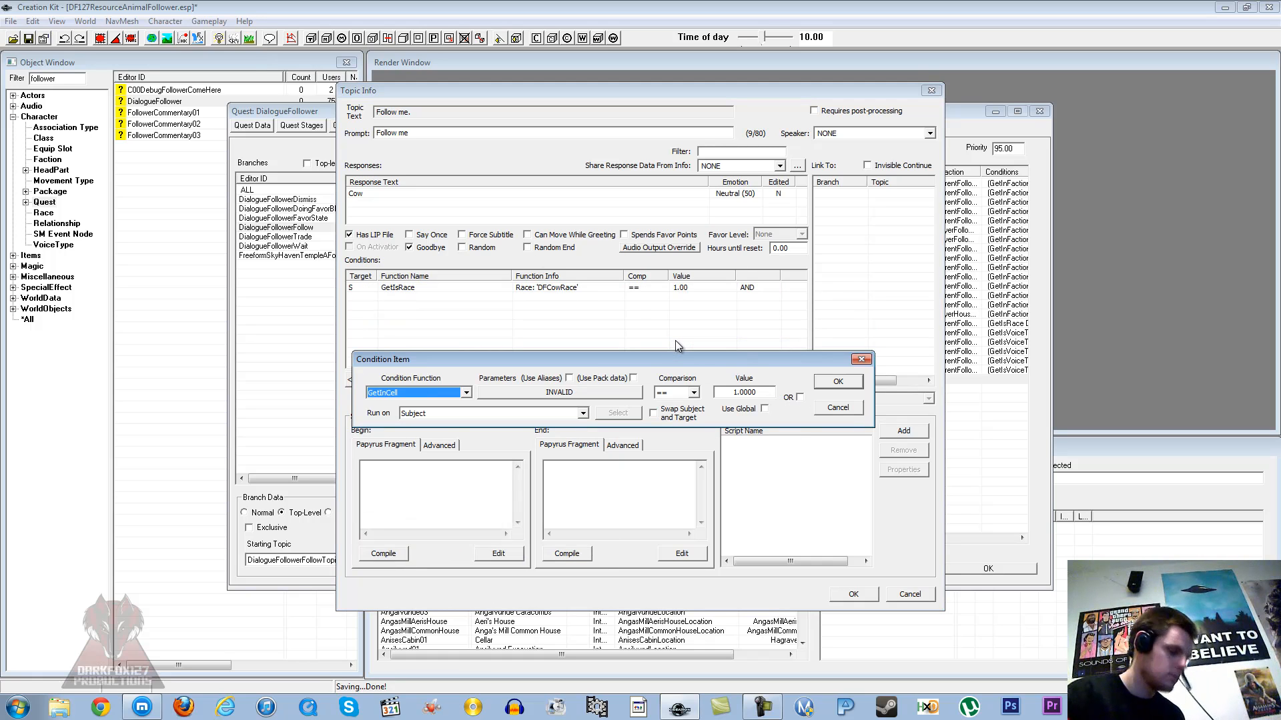
pyautogui.click(547, 392)
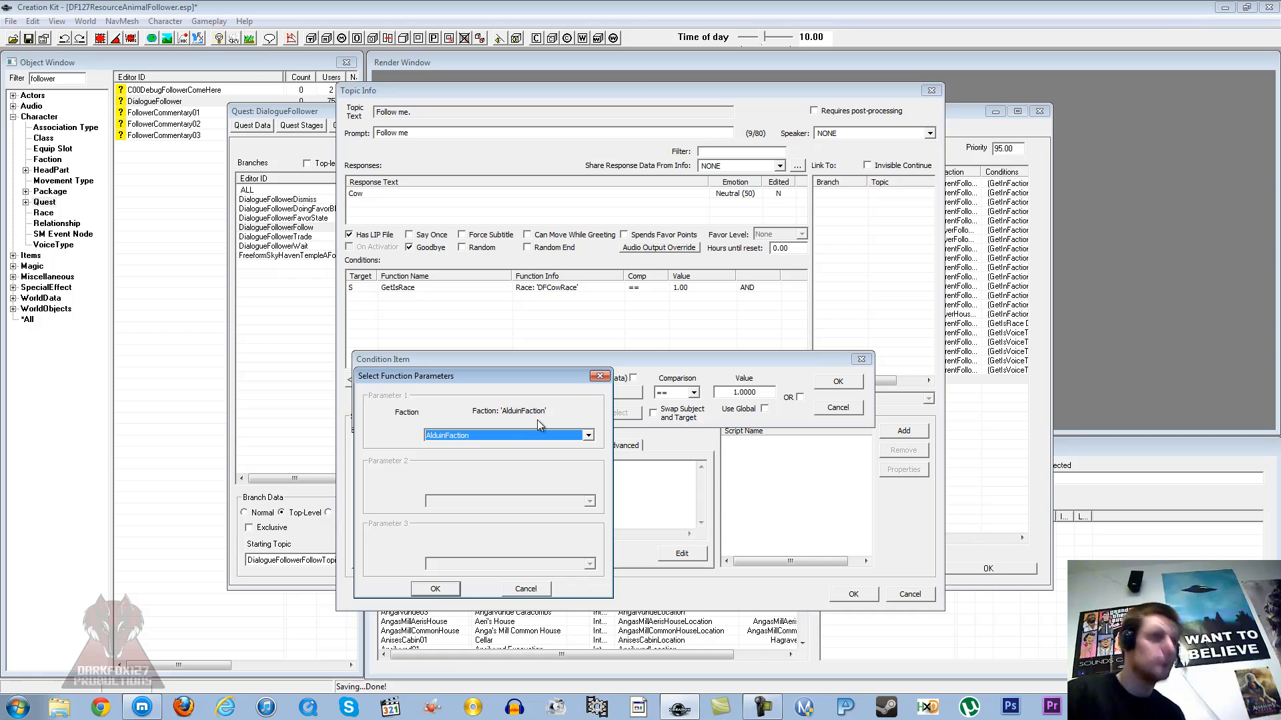
pyautogui.write('cur')
pyautogui.press('Return')
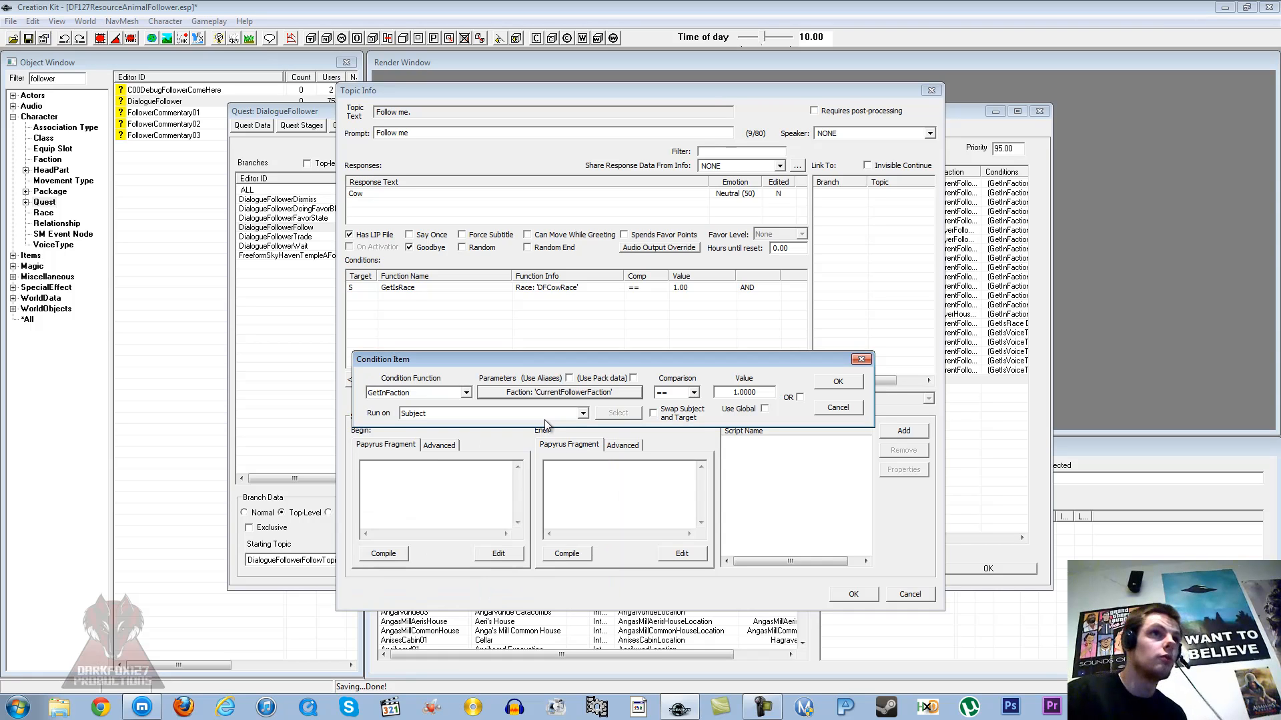
pyautogui.click(822, 387)
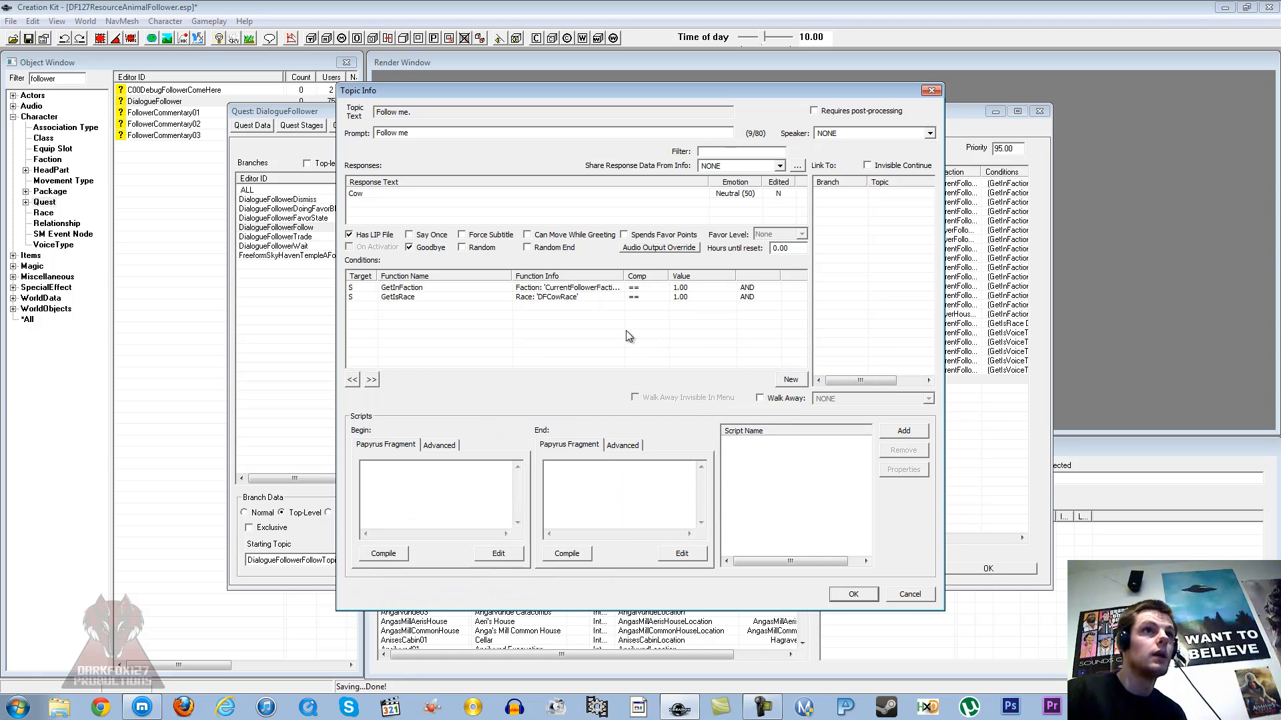
# - Add a GetActorValue condition for WaitingForPlayer equal to 1 to the topic info
pyautogui.rightClick(599, 332)
pyautogui.click(613, 341)
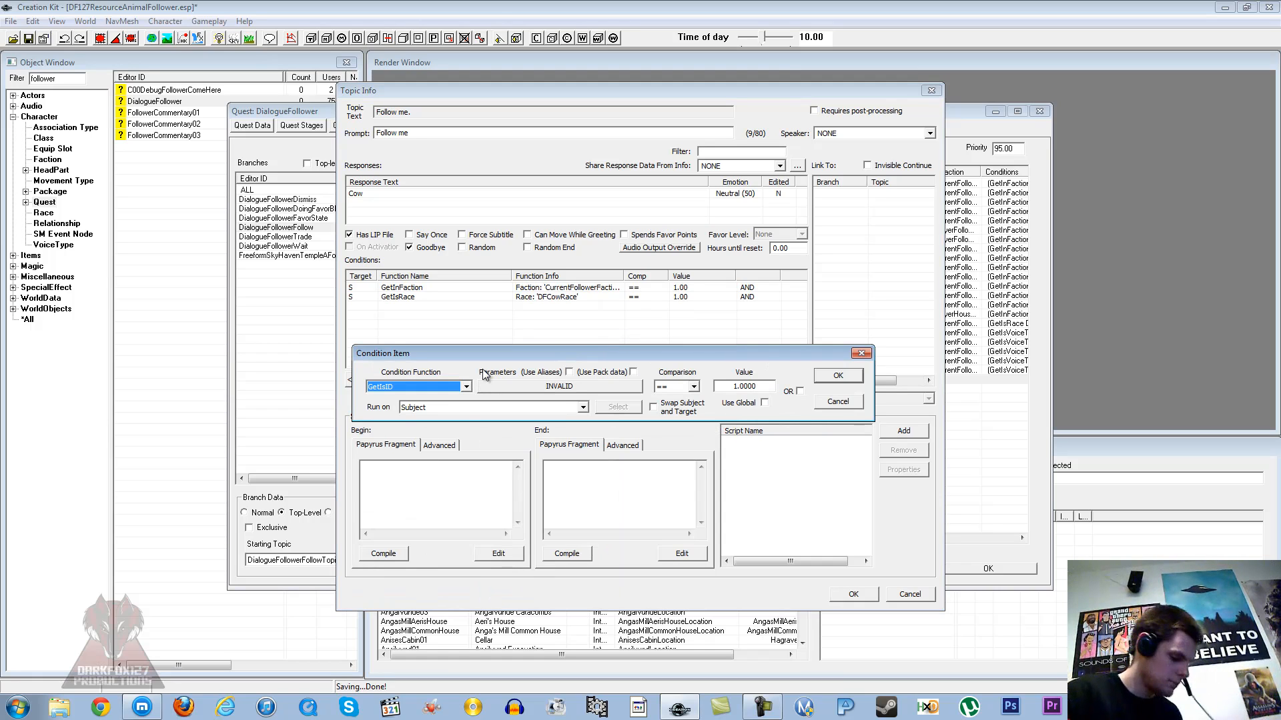
pyautogui.write('getactorvalue')
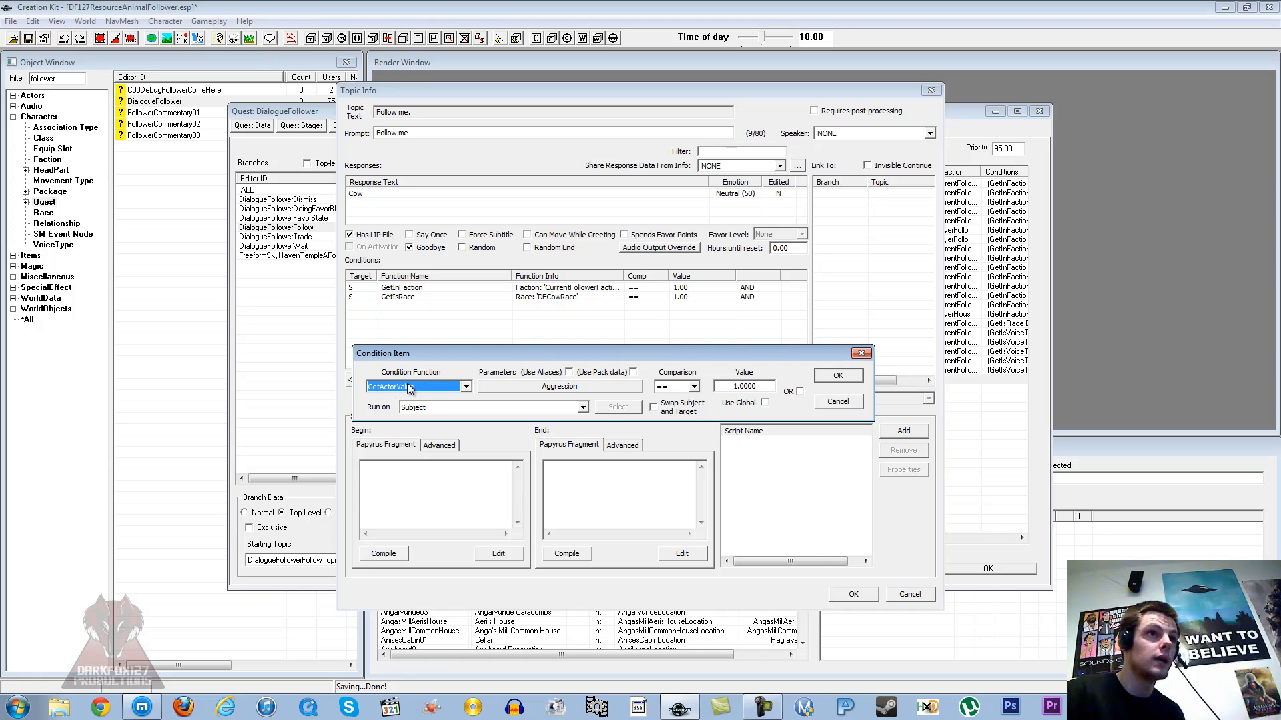
pyautogui.click(549, 389)
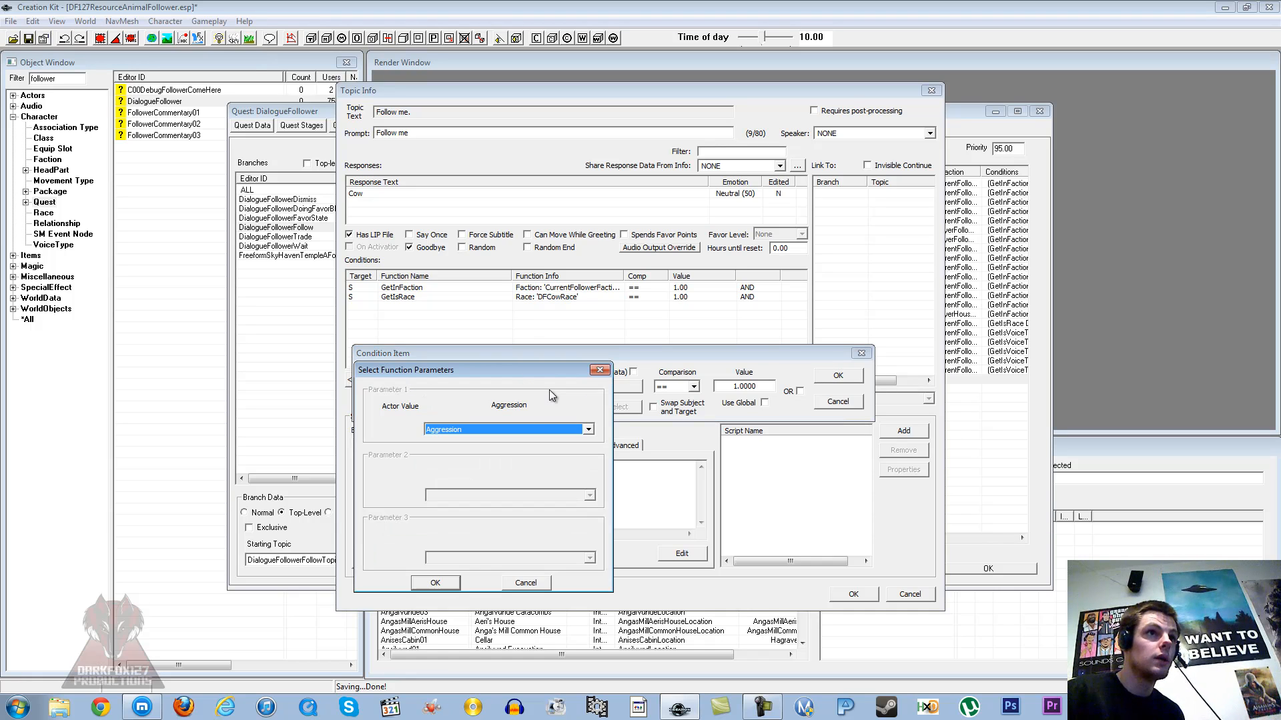
pyautogui.write('waitingforplayer')
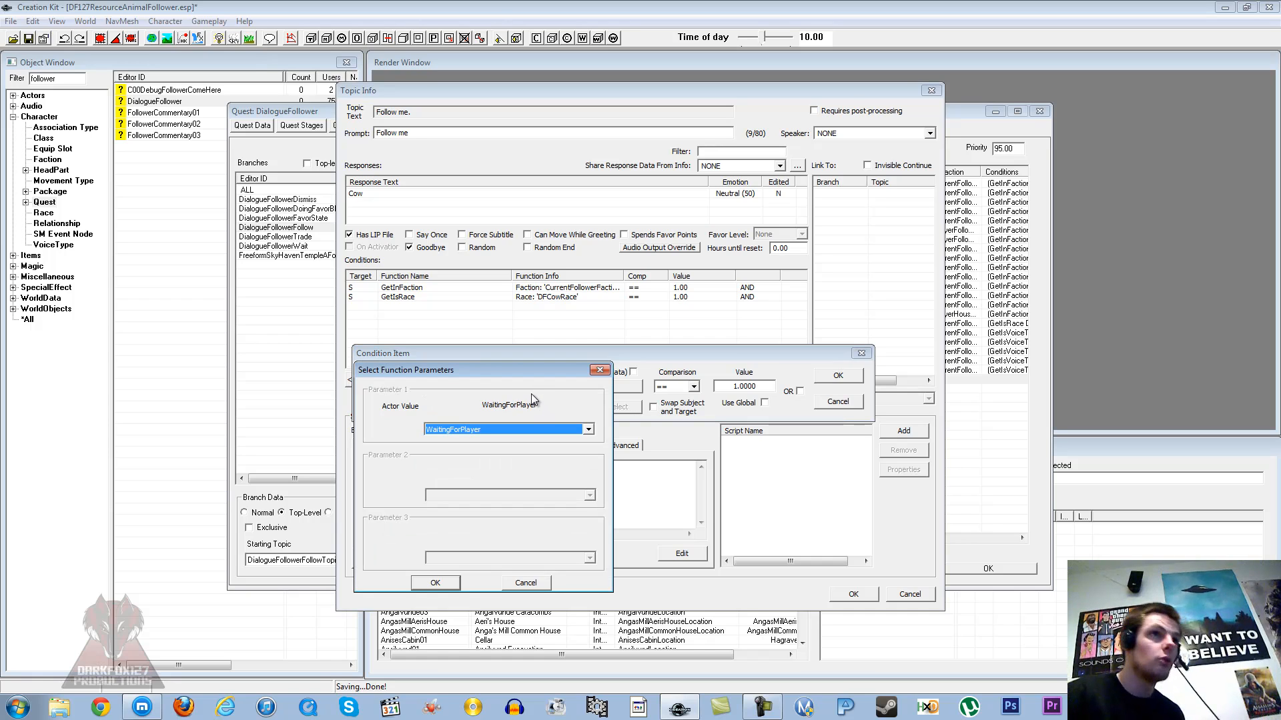
pyautogui.click(445, 581)
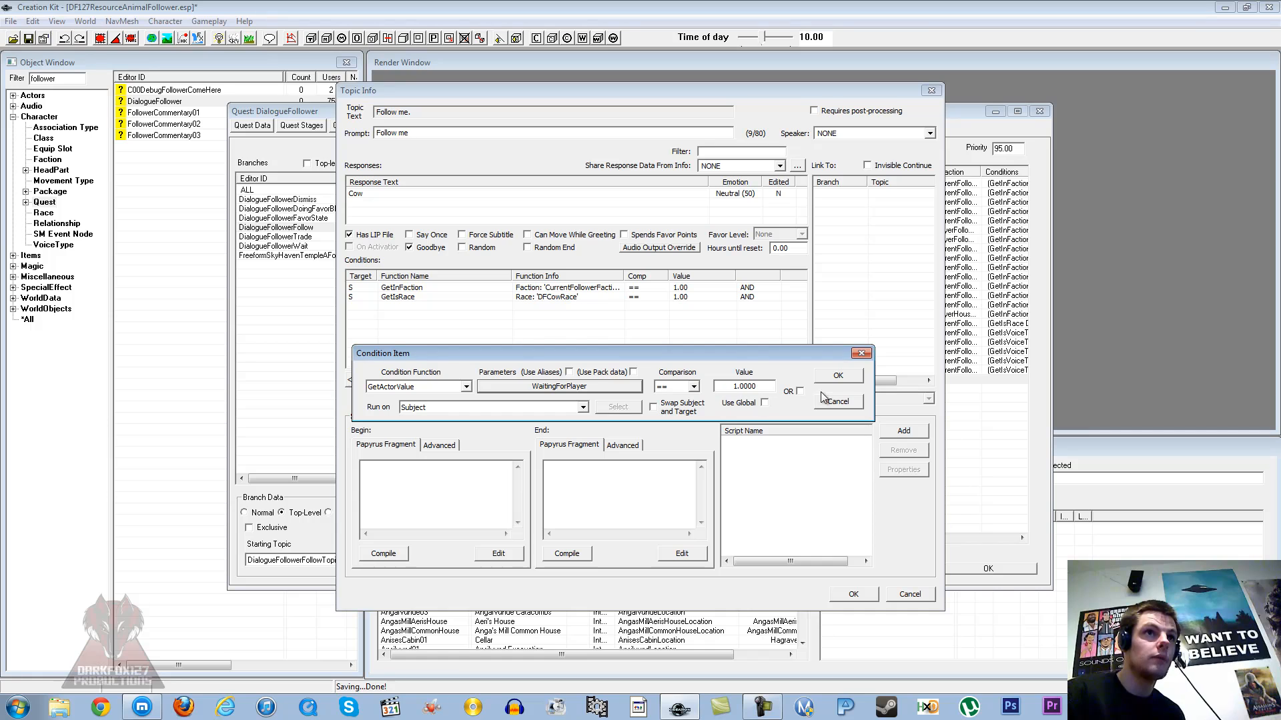
pyautogui.click(839, 377)
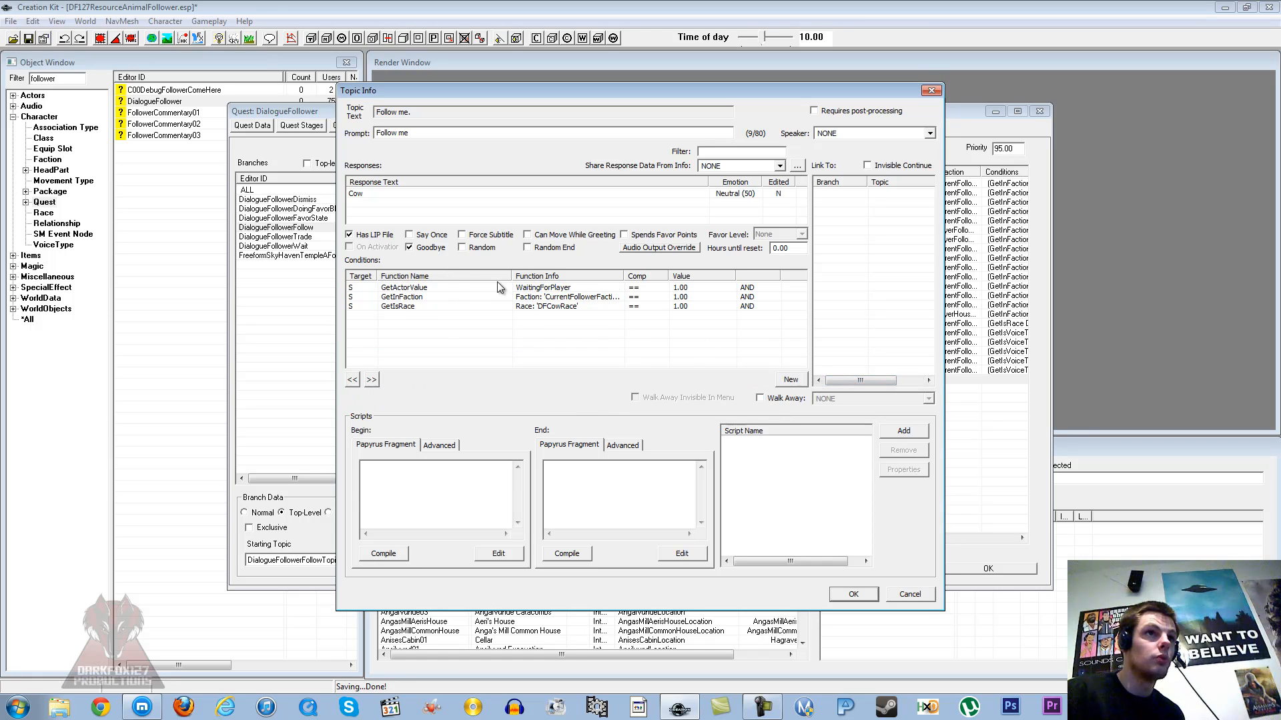
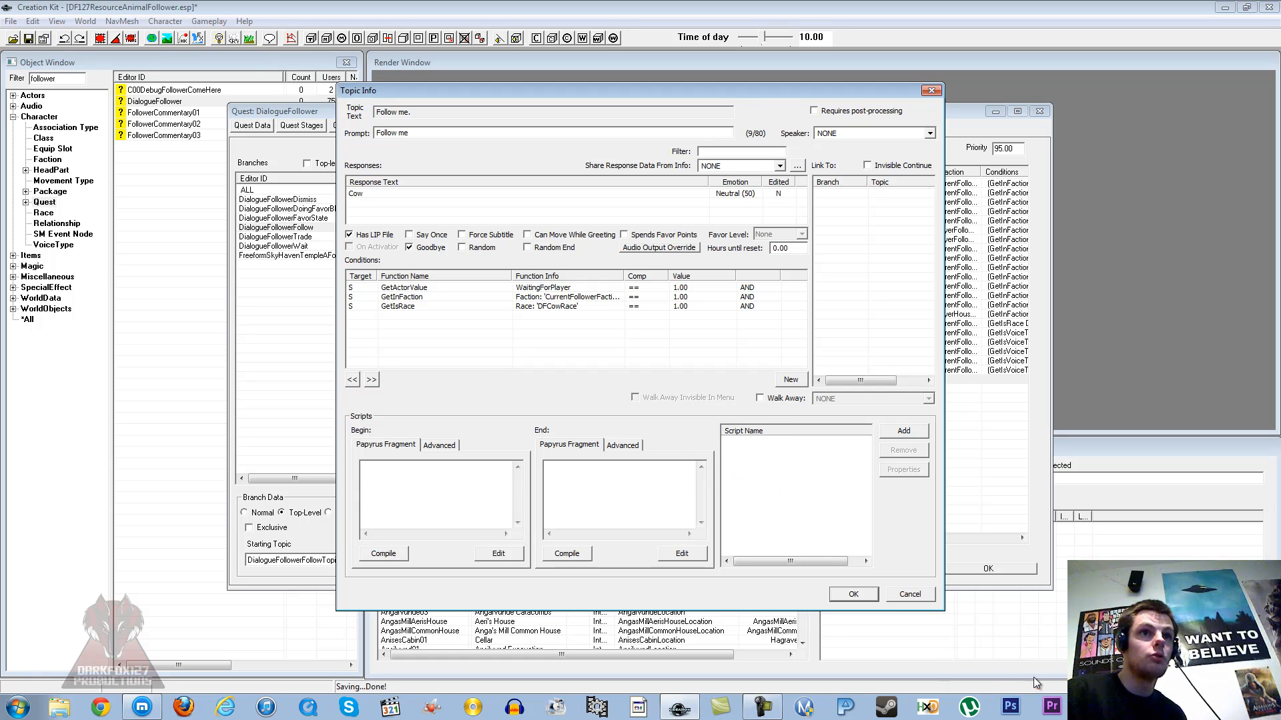
# - Switch to the Dialogue Scripts Full file in Notepad and copy the AnimalFollow() code line of the Follow Dialogue section
pyautogui.click(1093, 707)
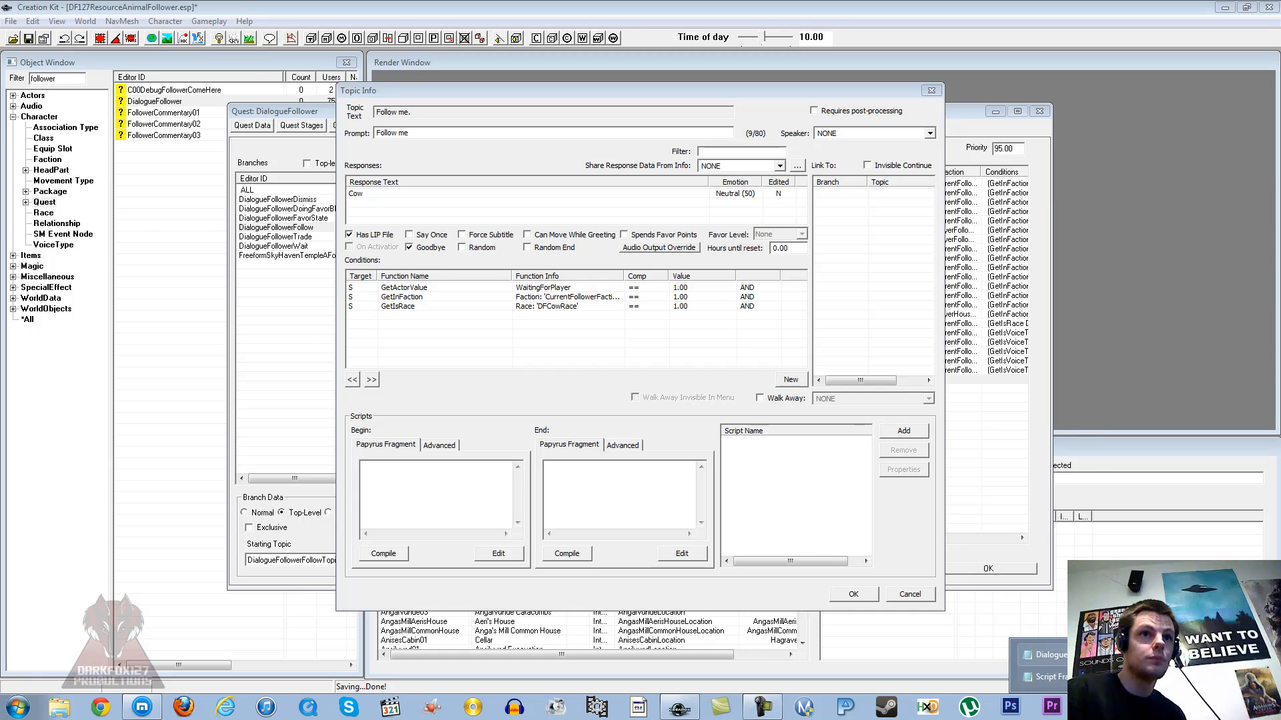
pyautogui.click(1091, 655)
pyautogui.click(512, 343)
pyautogui.scroll(-3, 460, 351)
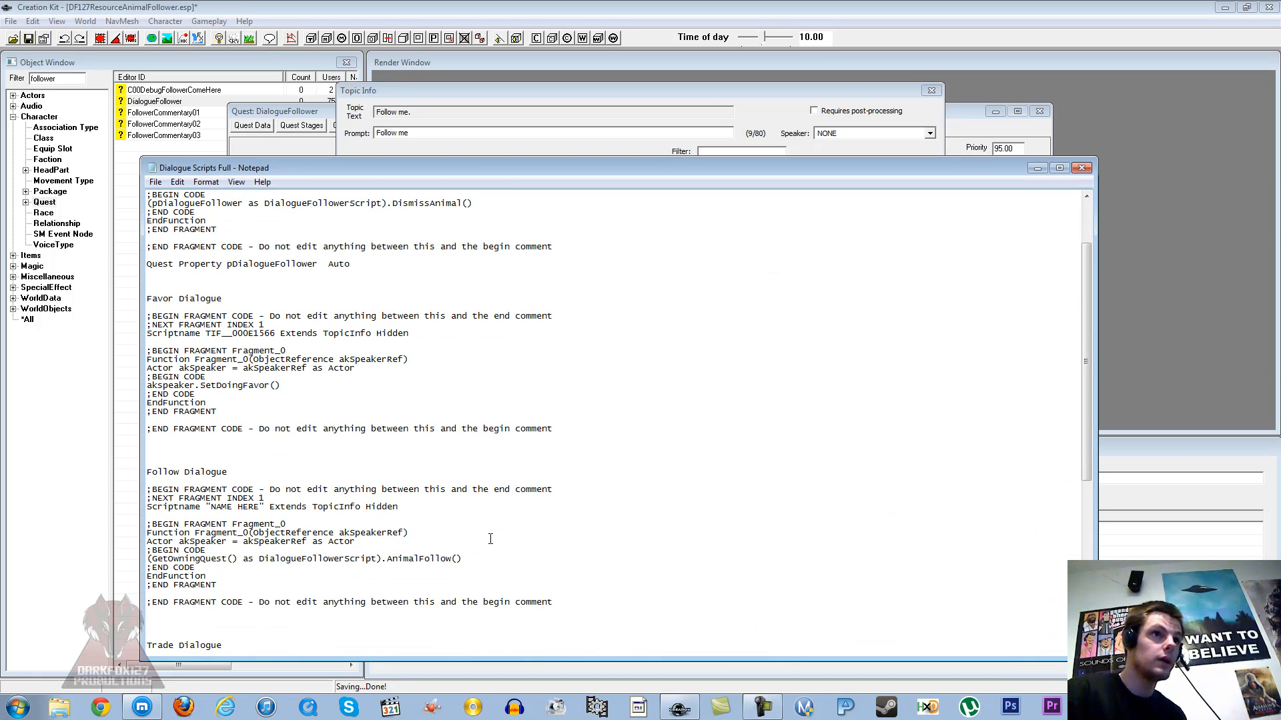
pyautogui.moveTo(485, 554); pyautogui.dragTo(124, 557)
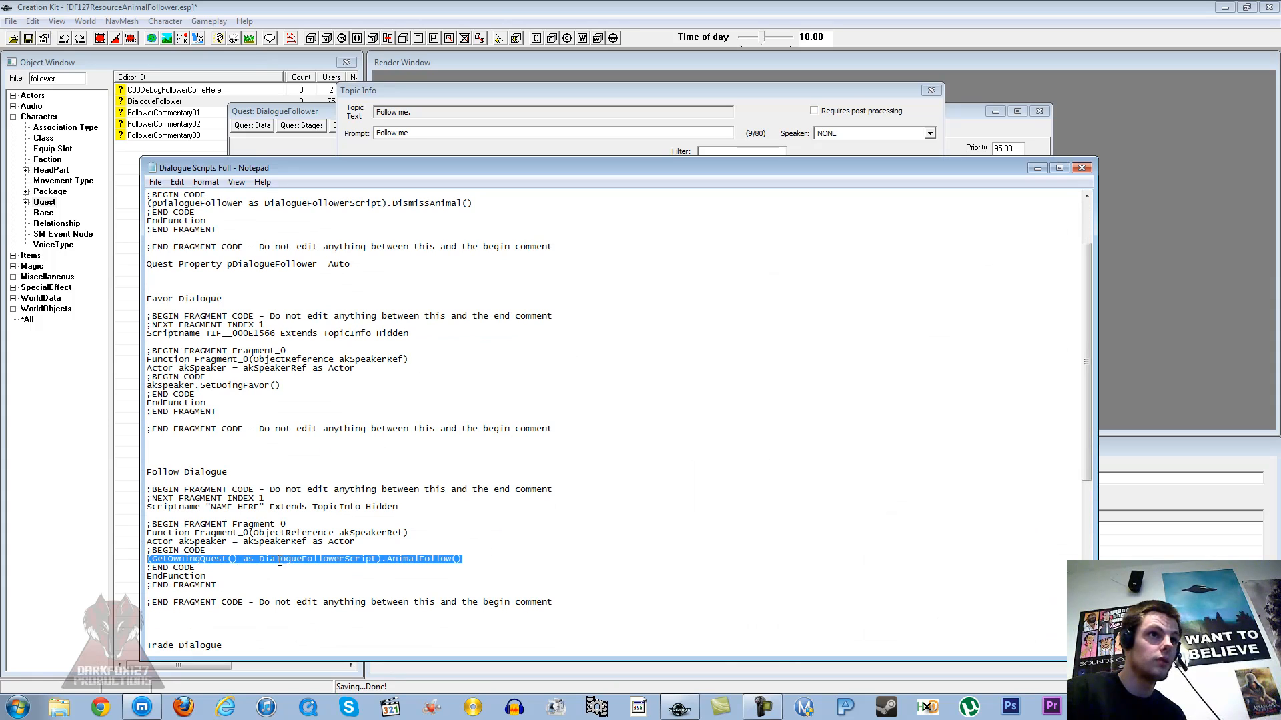
pyautogui.rightClick(339, 561)
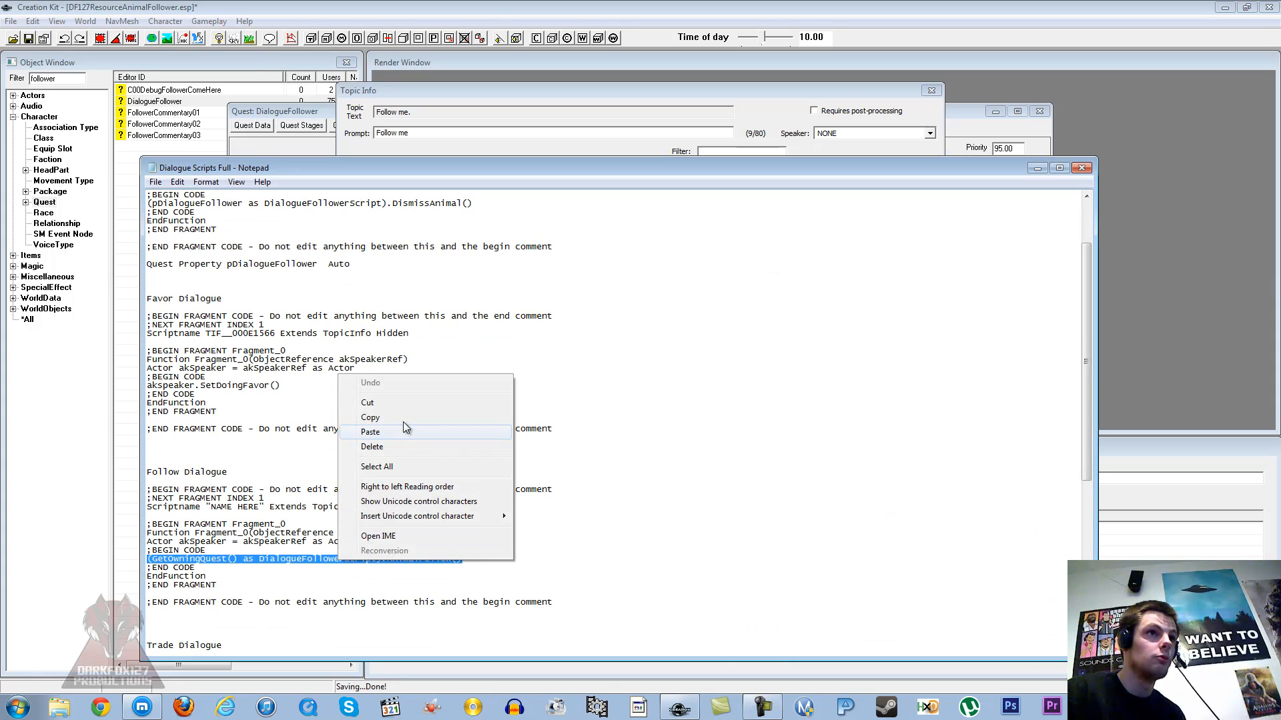
pyautogui.click(396, 416)
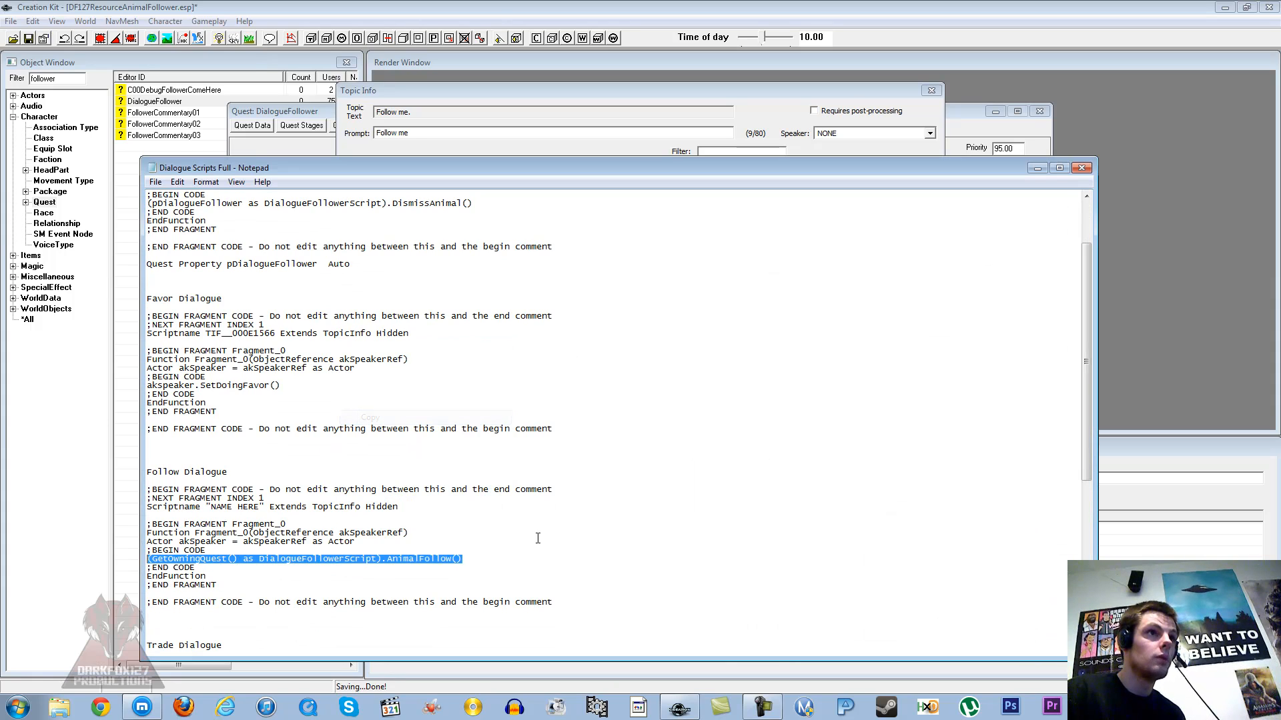
# - Return to the Creation Kit, paste the copied line into the topic info's End Papyrus fragment and compile it
pyautogui.click(861, 95)
pyautogui.rightClick(603, 490)
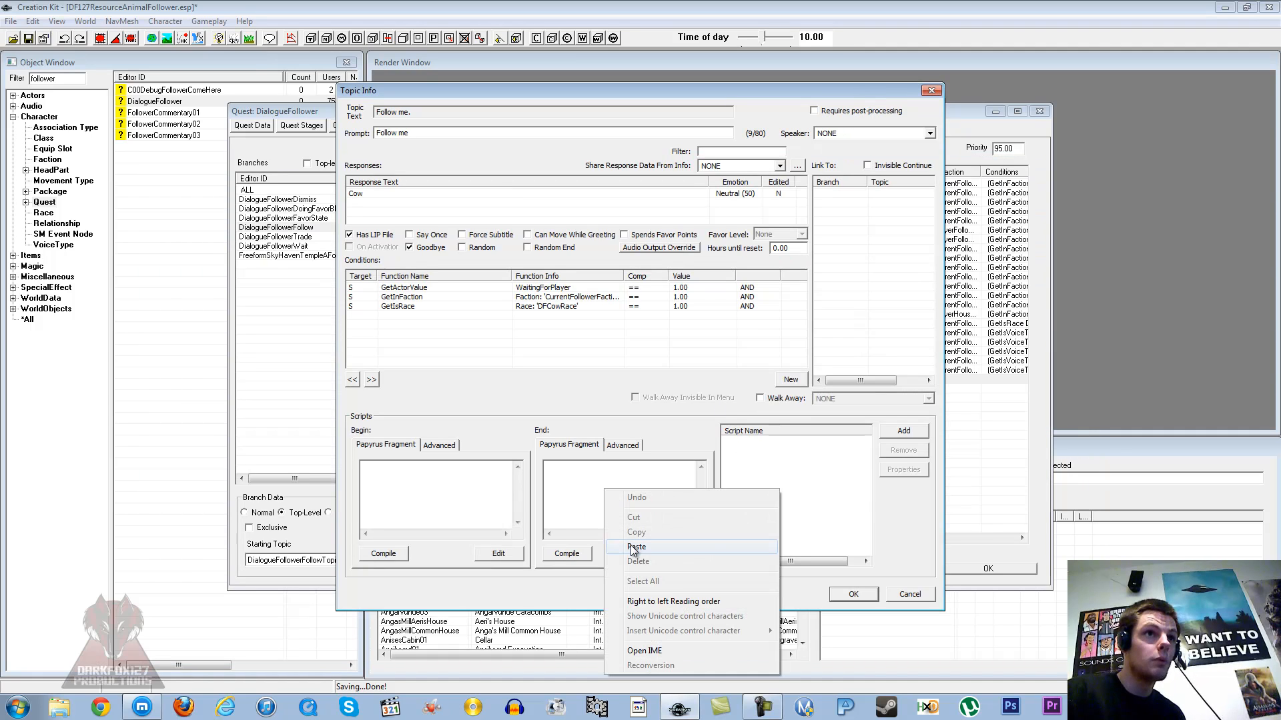
pyautogui.click(687, 547)
pyautogui.click(561, 550)
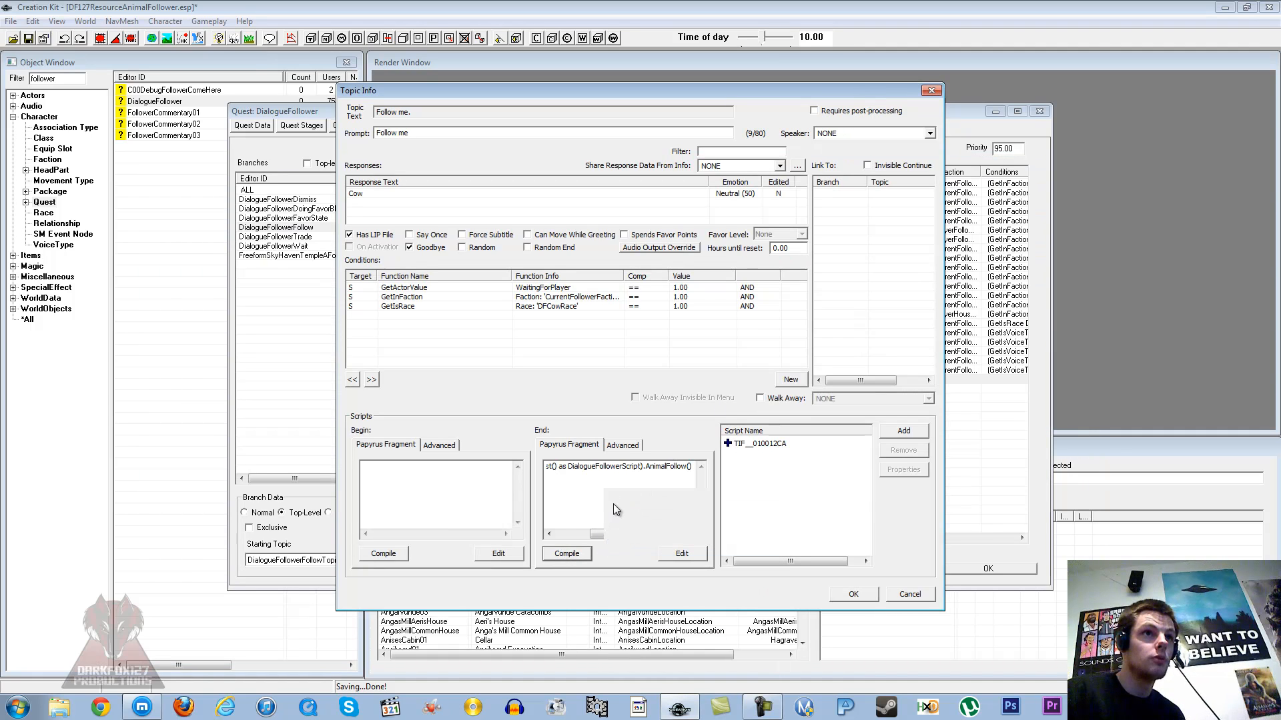
# - Rename the End fragment's script to DFCowFollow and accept the topic info
pyautogui.click(623, 447)
pyautogui.click(571, 535)
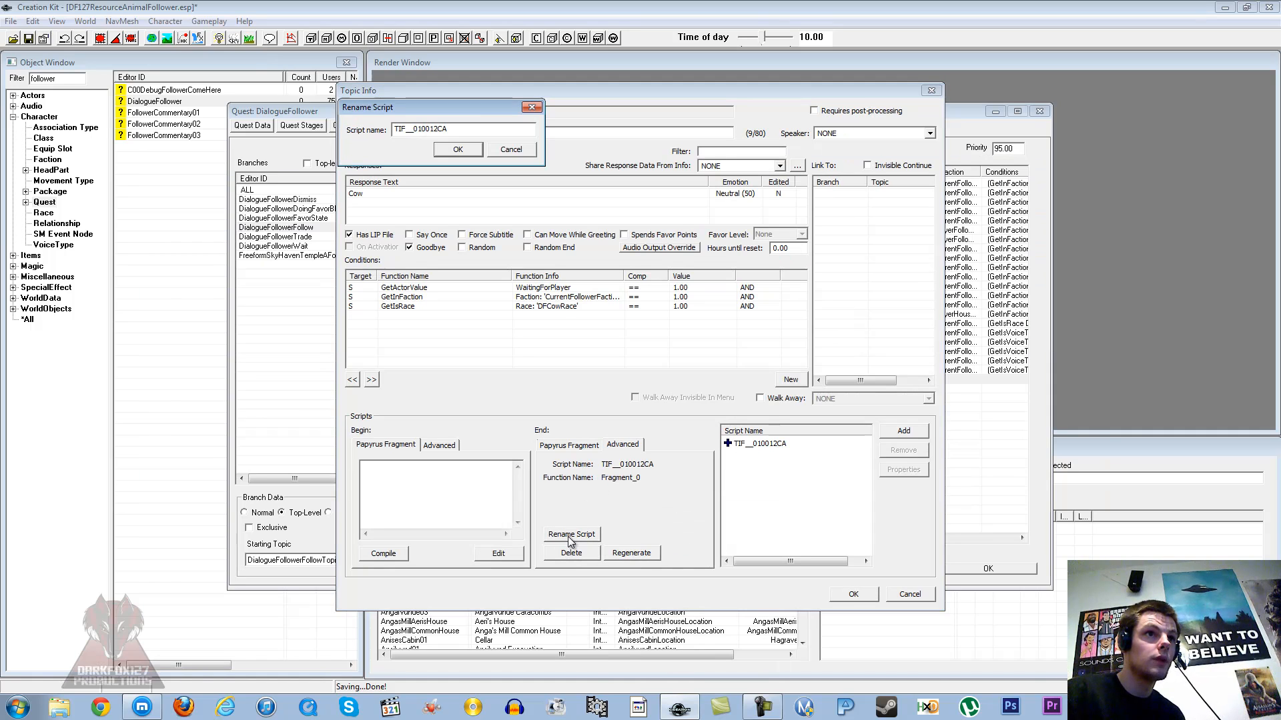
pyautogui.doubleClick(475, 131)
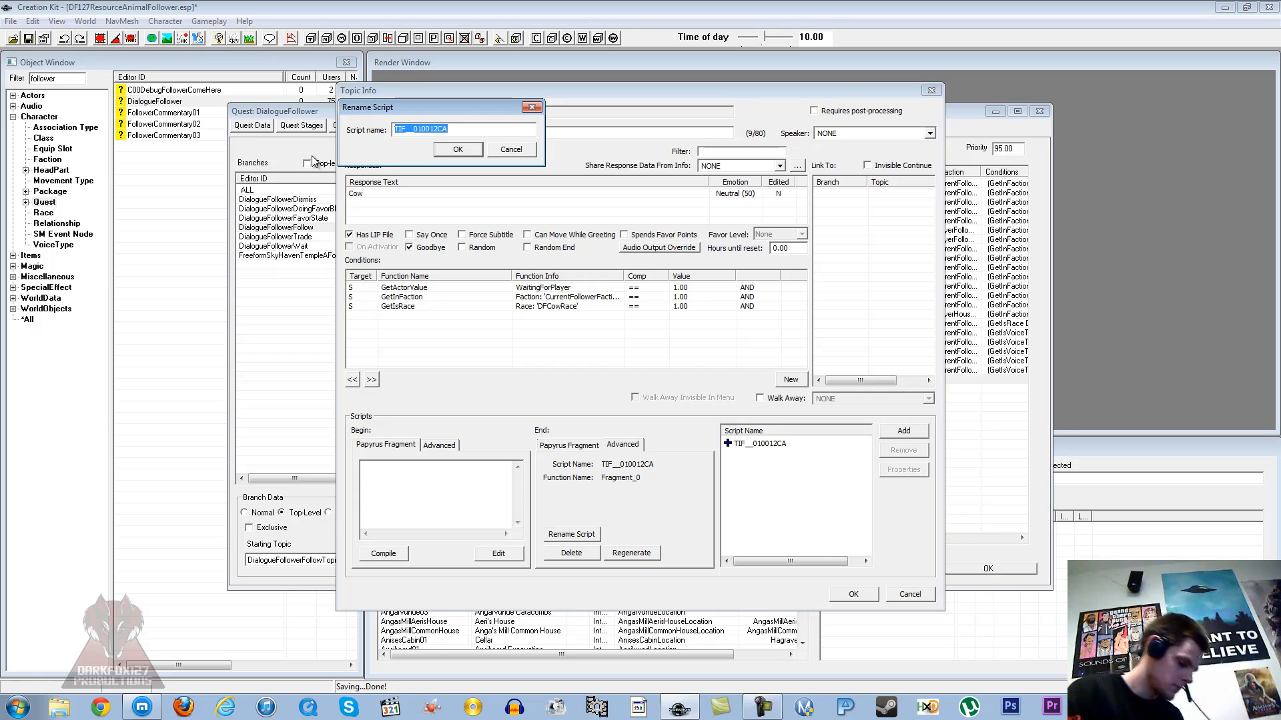
pyautogui.write('DFCowFollow')
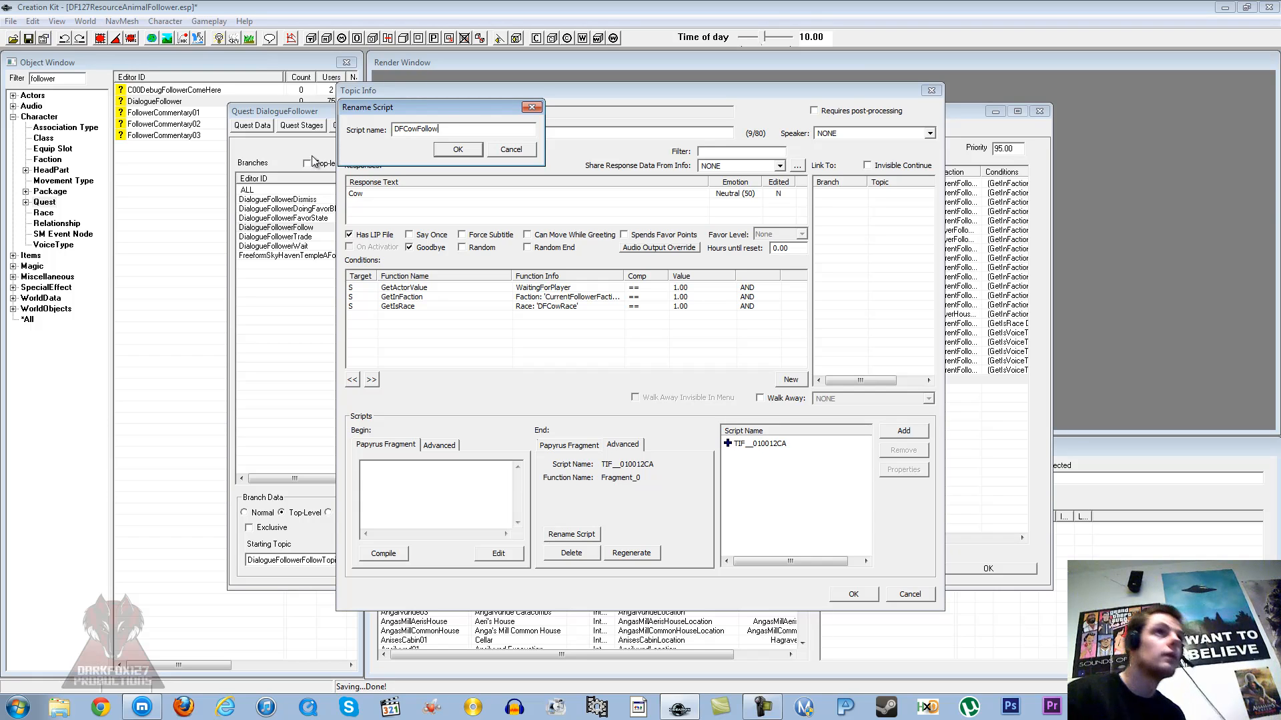
pyautogui.click(457, 148)
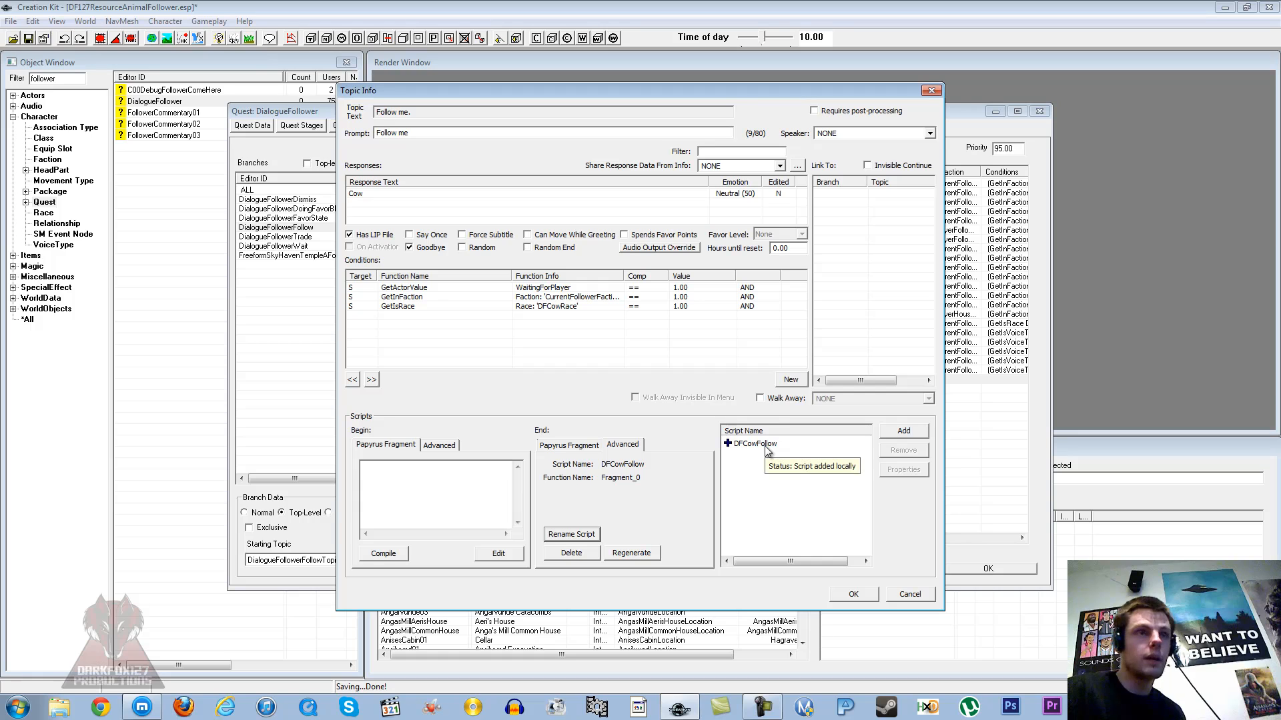
pyautogui.click(853, 599)
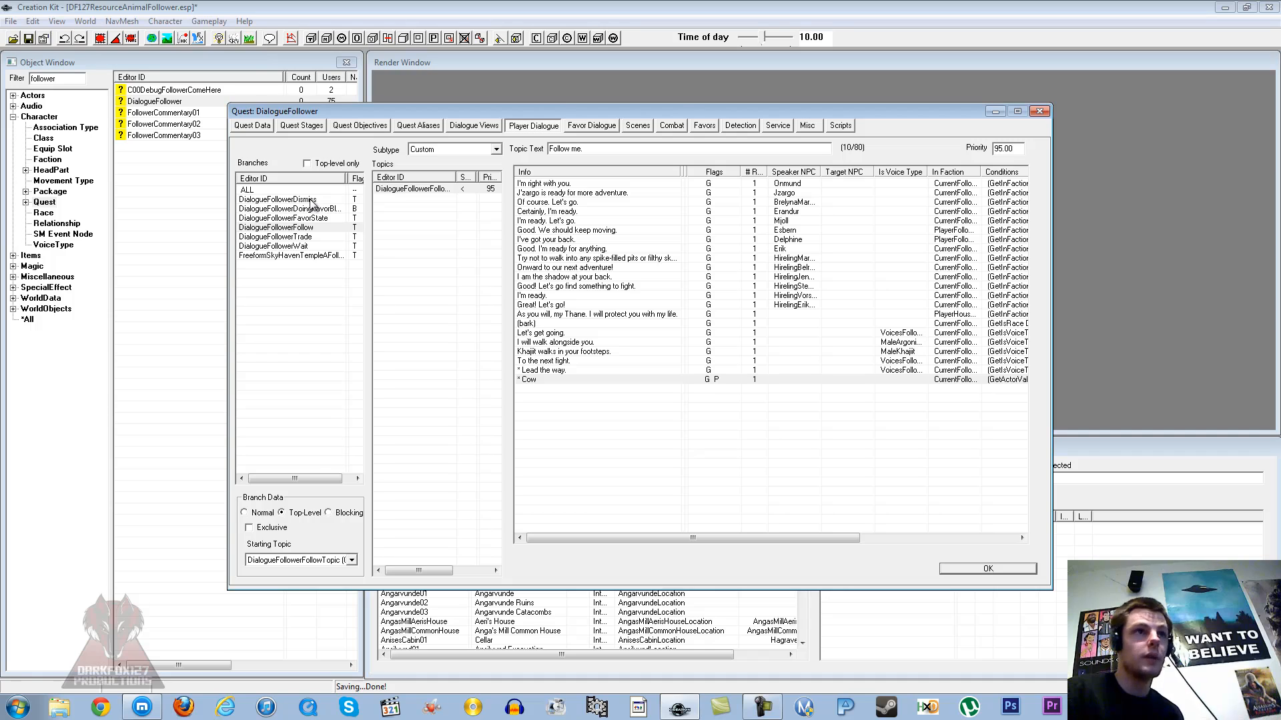
# - Reopen the Cow info, review the source of its DFCowFollow script, and close both without changes
pyautogui.click(546, 397)
pyautogui.doubleClick(539, 380)
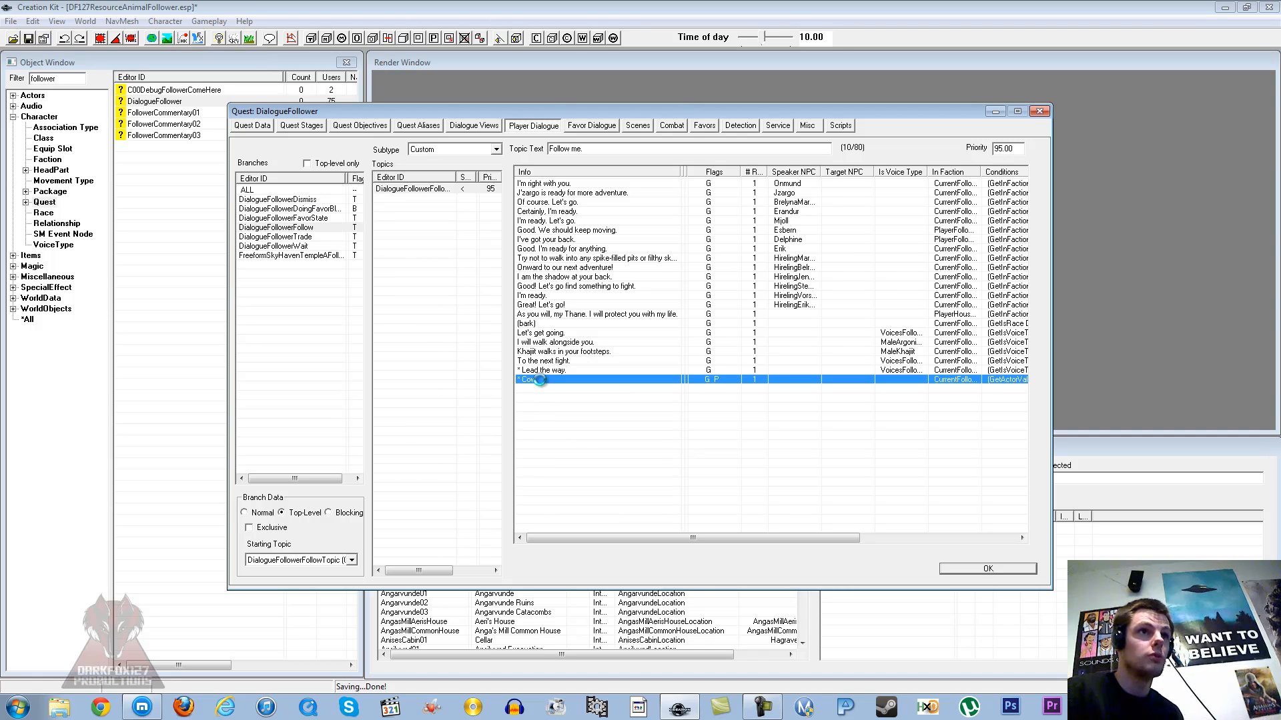
pyautogui.rightClick(773, 443)
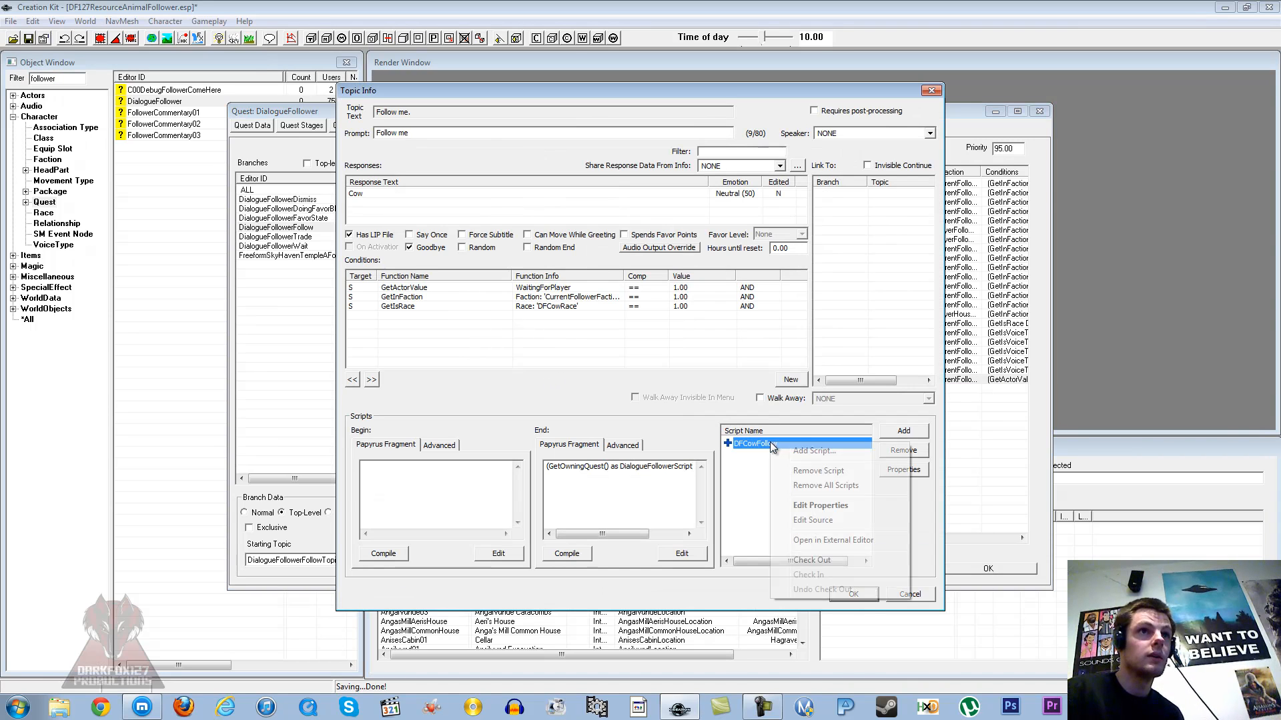
pyautogui.click(827, 522)
pyautogui.hotkey('ctrl', 'a')
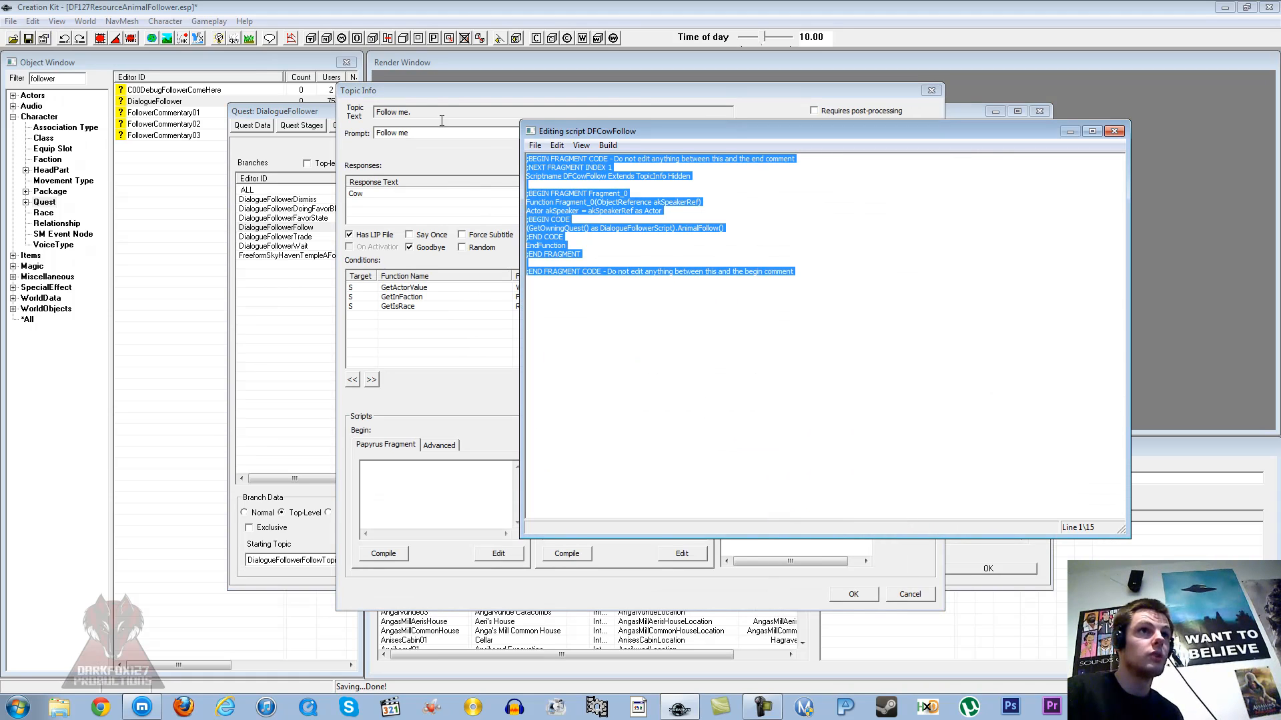
pyautogui.click(1114, 131)
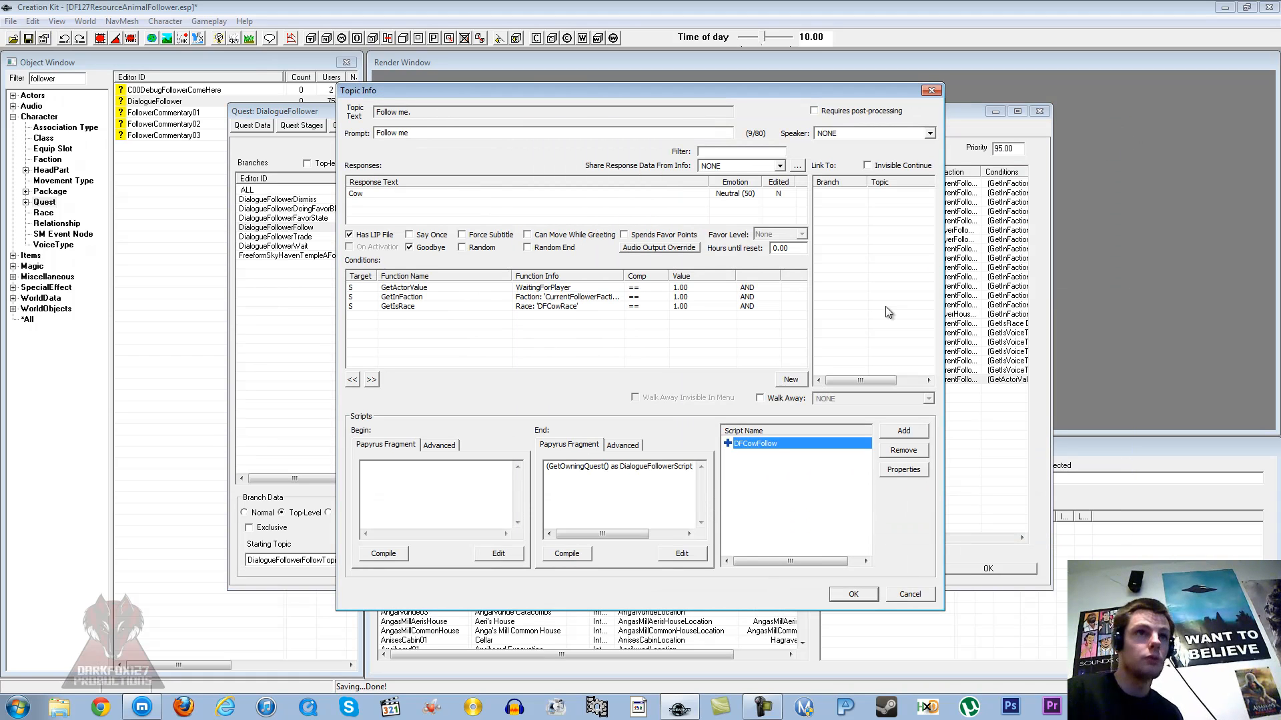
pyautogui.click(756, 493)
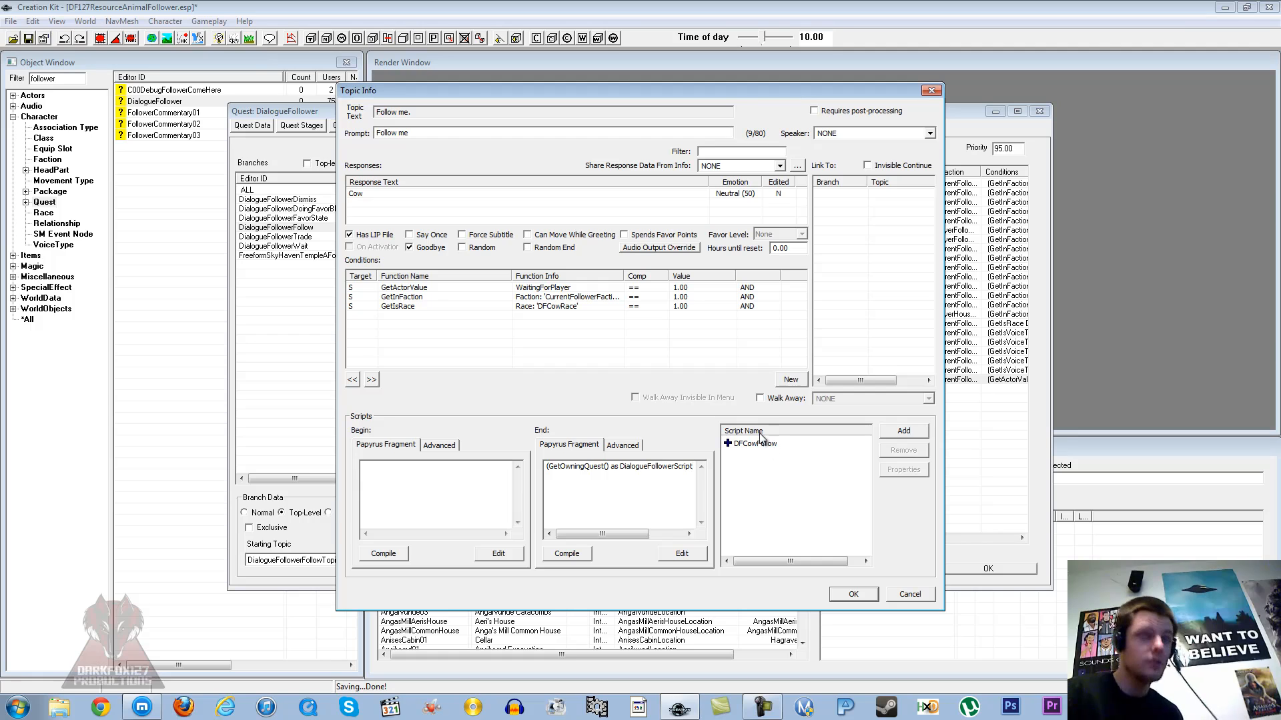
pyautogui.click(904, 596)
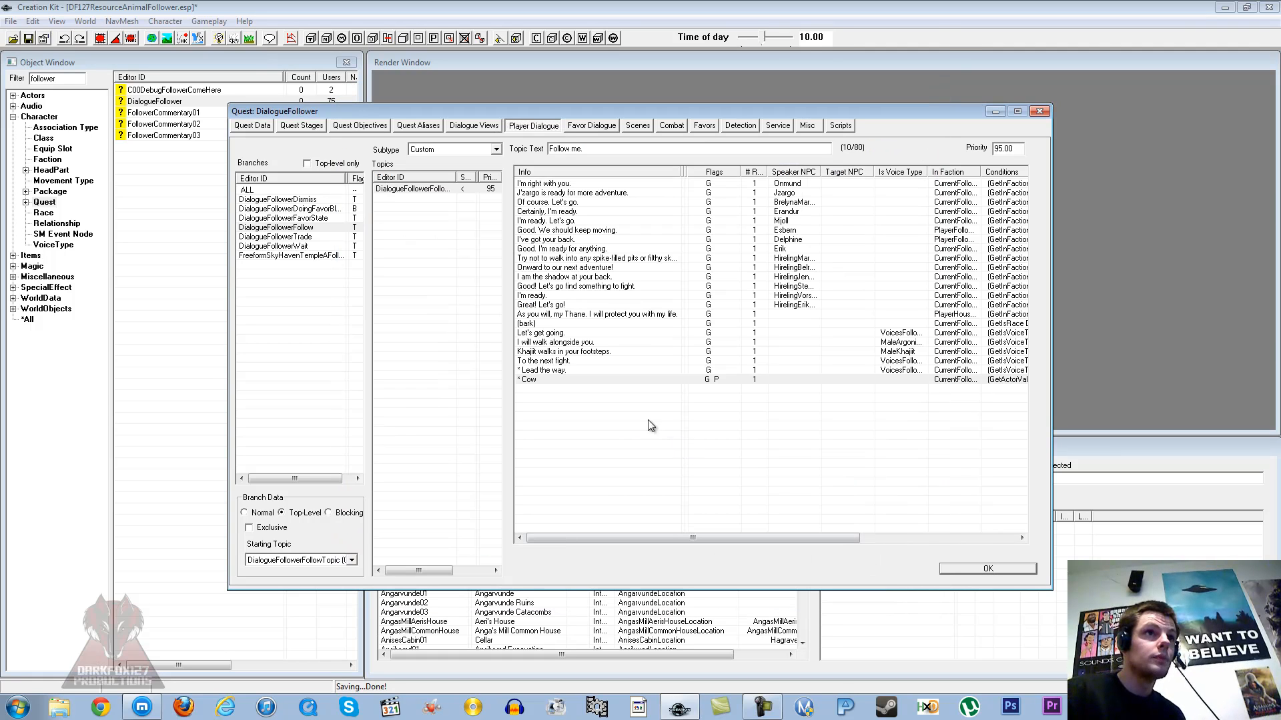
# - Add a new response with the text Cow and the NPCCowMoo sound to the DialogueFollowerTrade branch's topic
pyautogui.click(299, 199)
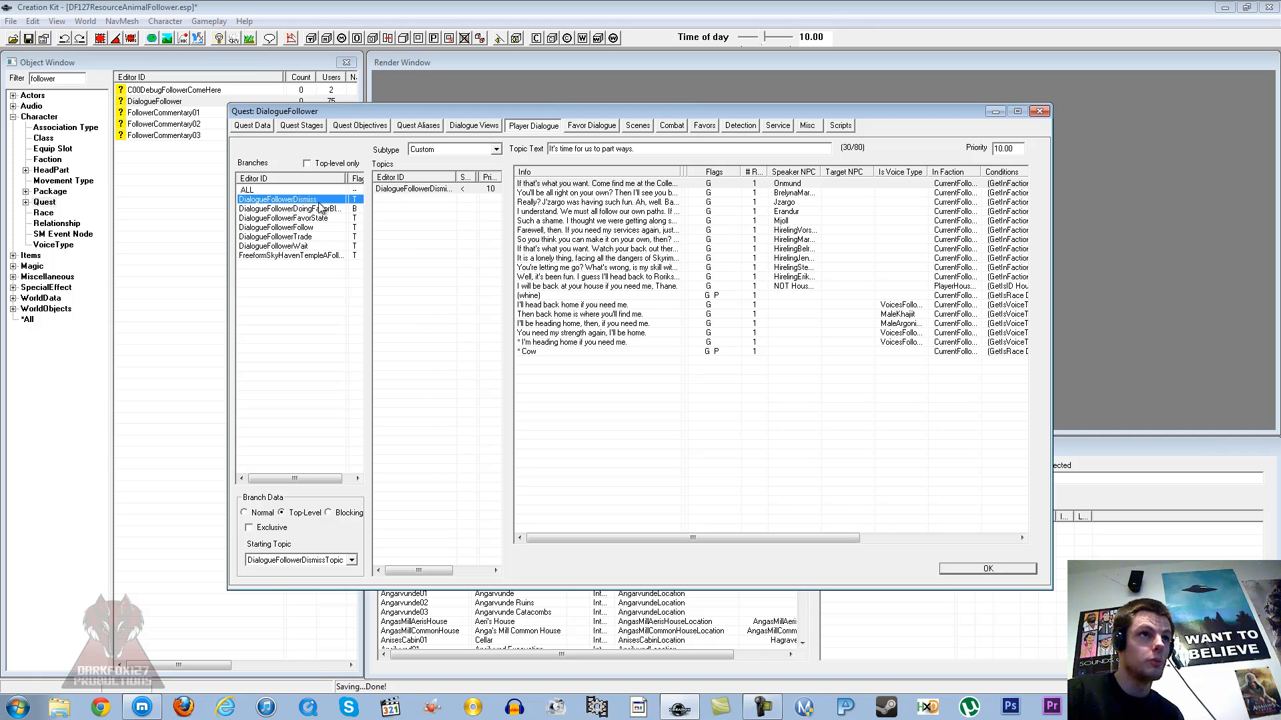
pyautogui.click(309, 237)
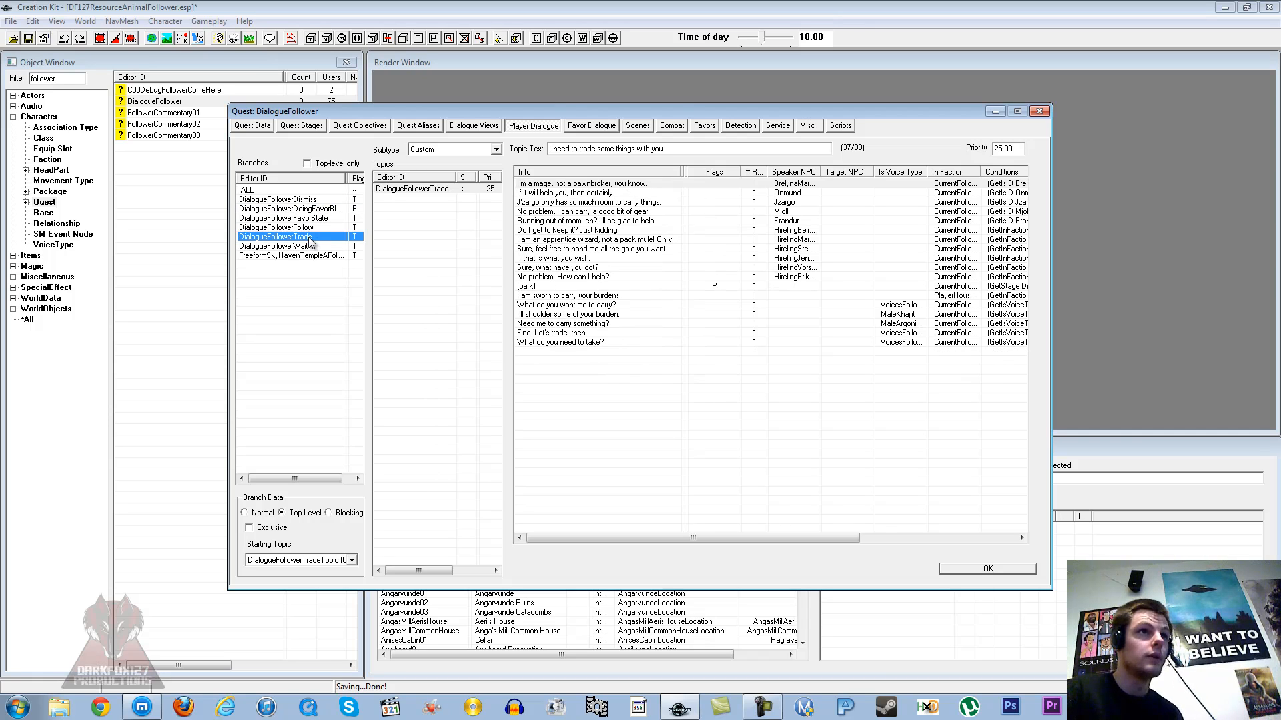
pyautogui.rightClick(618, 425)
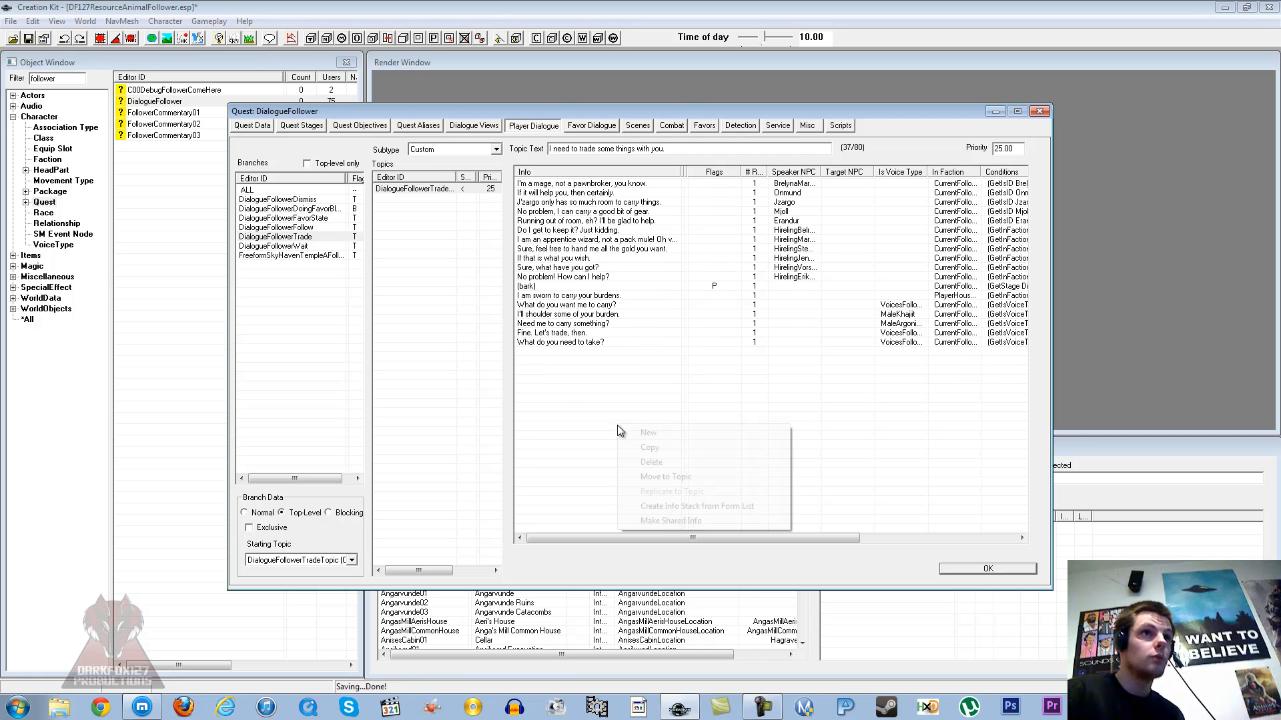
pyautogui.click(644, 432)
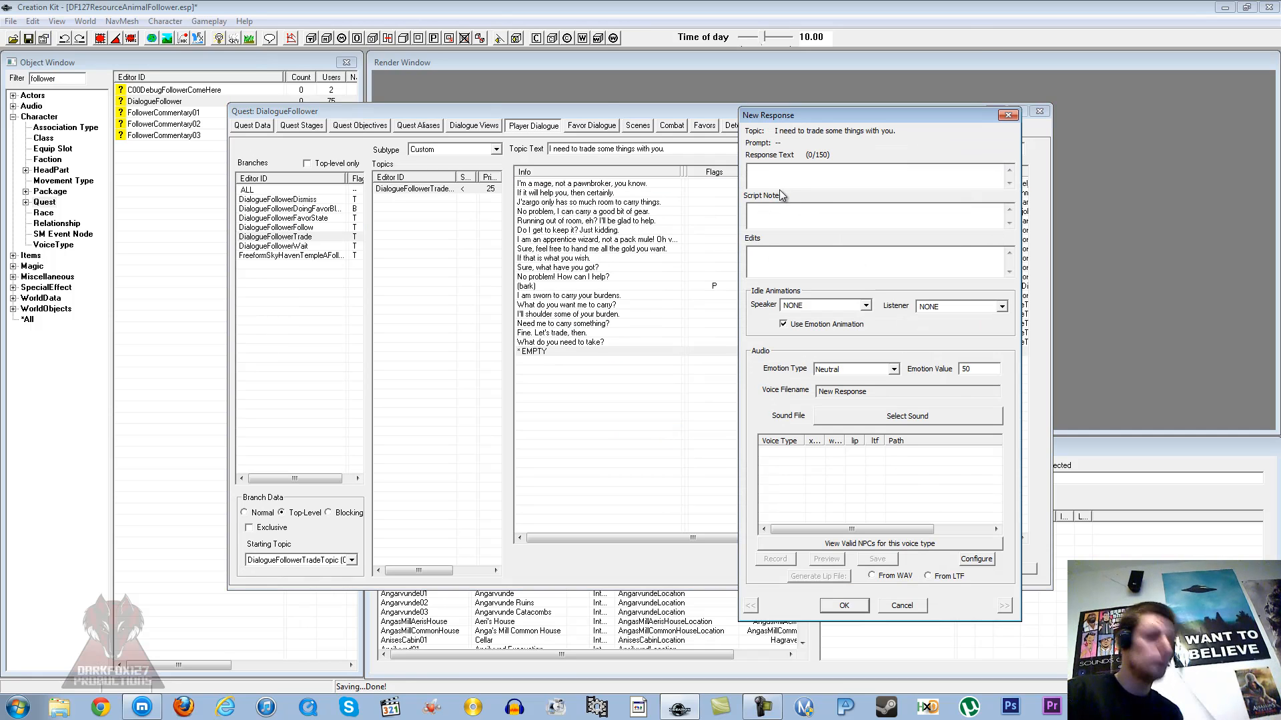
pyautogui.write('Cow')
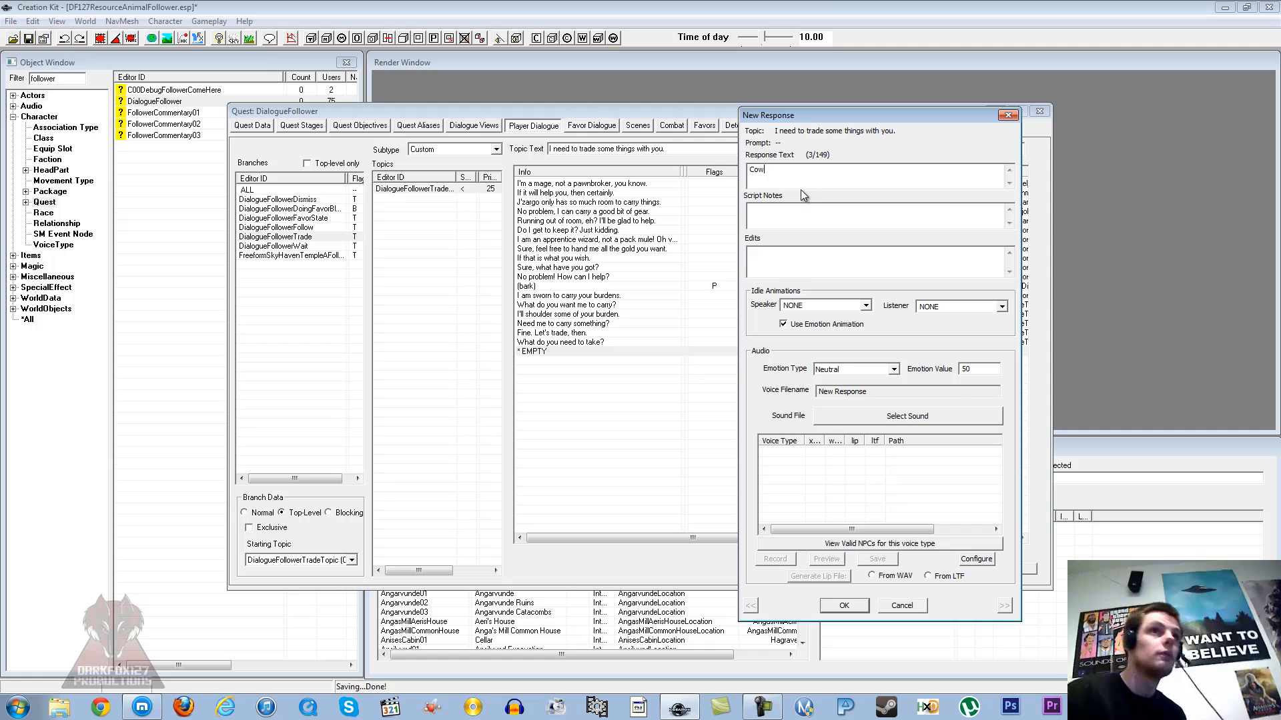
pyautogui.click(897, 415)
pyautogui.write('cow')
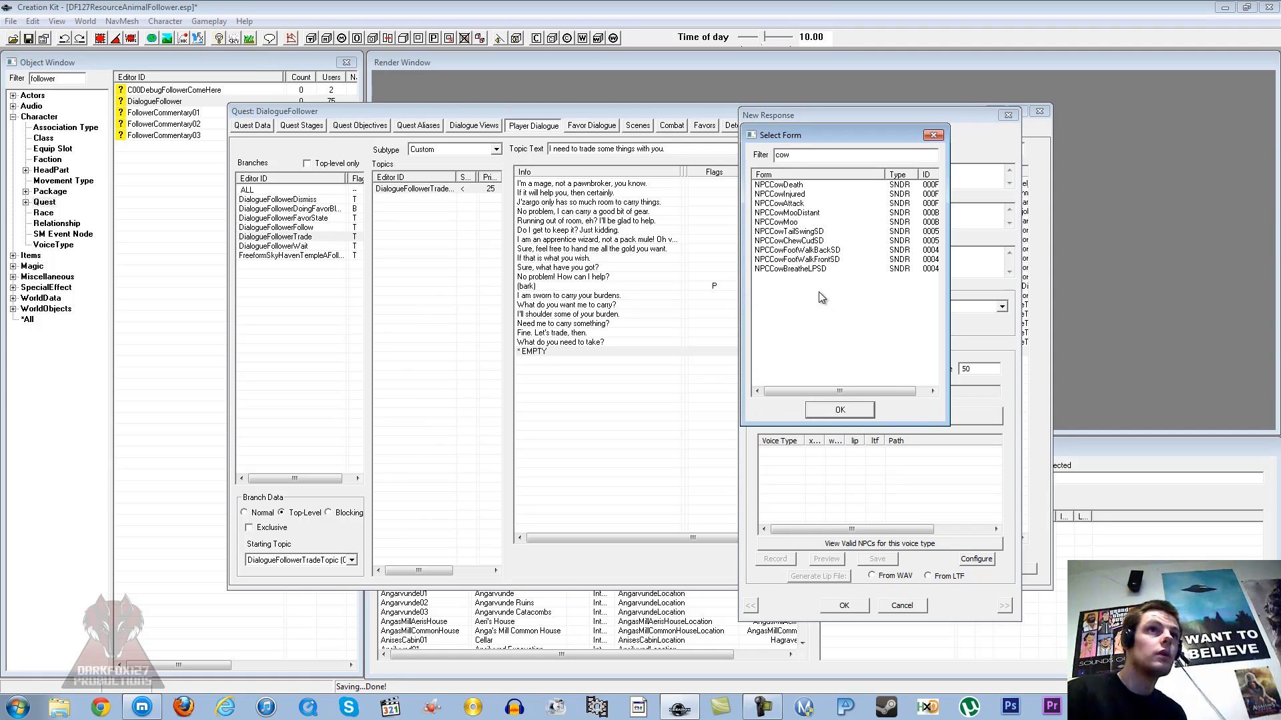
pyautogui.click(777, 222)
pyautogui.click(851, 410)
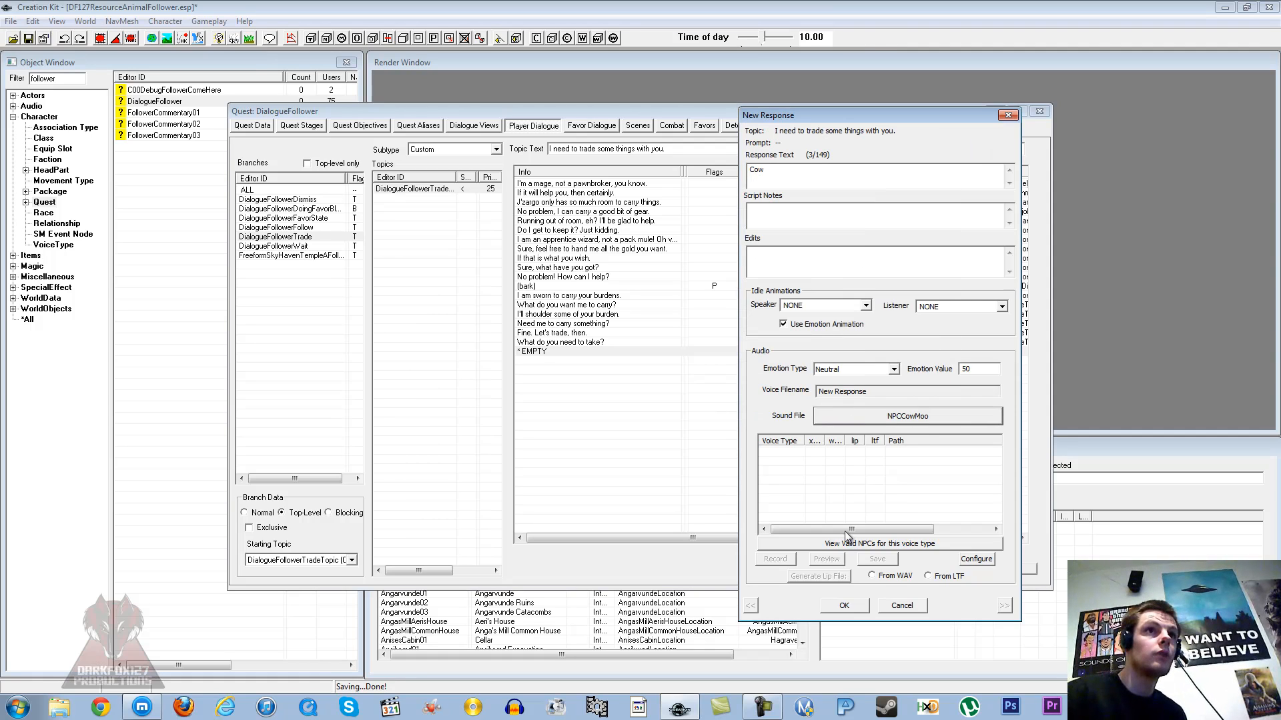
pyautogui.click(844, 605)
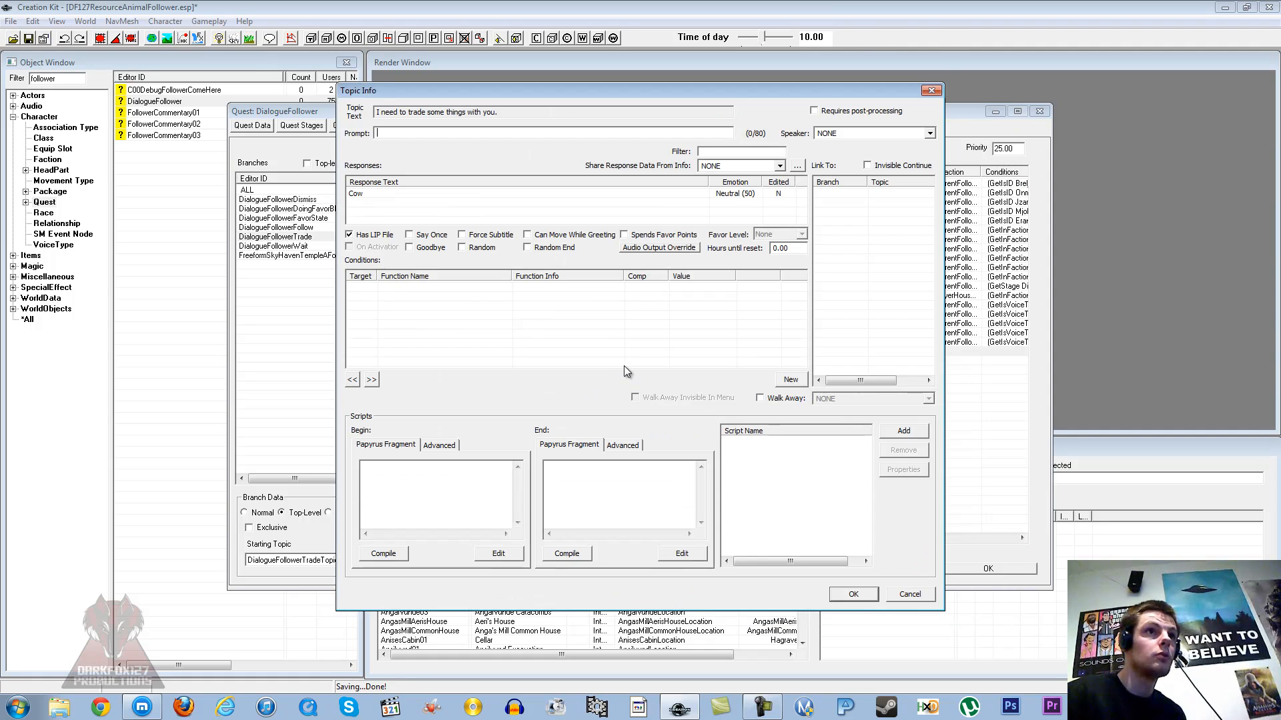
# - Set the trade info's prompt to "I need to trade with you" and enable its Goodbye flag
pyautogui.click(400, 131)
pyautogui.write('I need to')
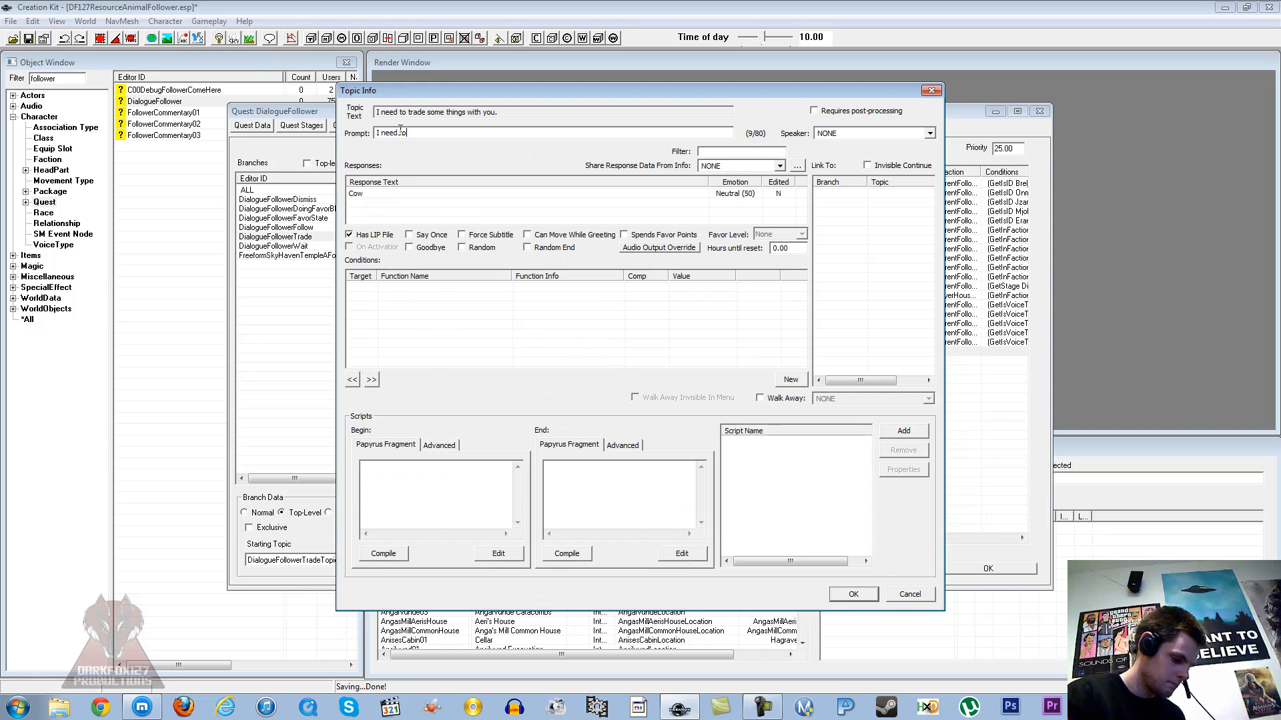
pyautogui.write(' trade with you')
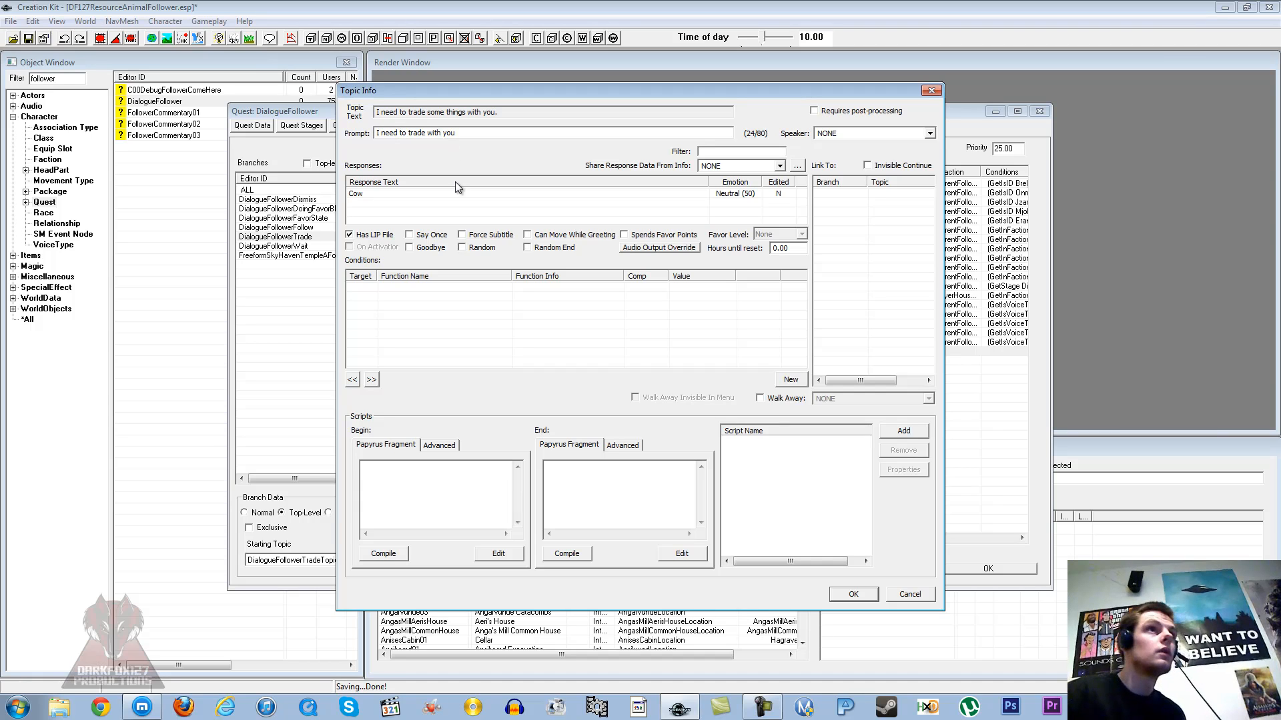
pyautogui.click(425, 248)
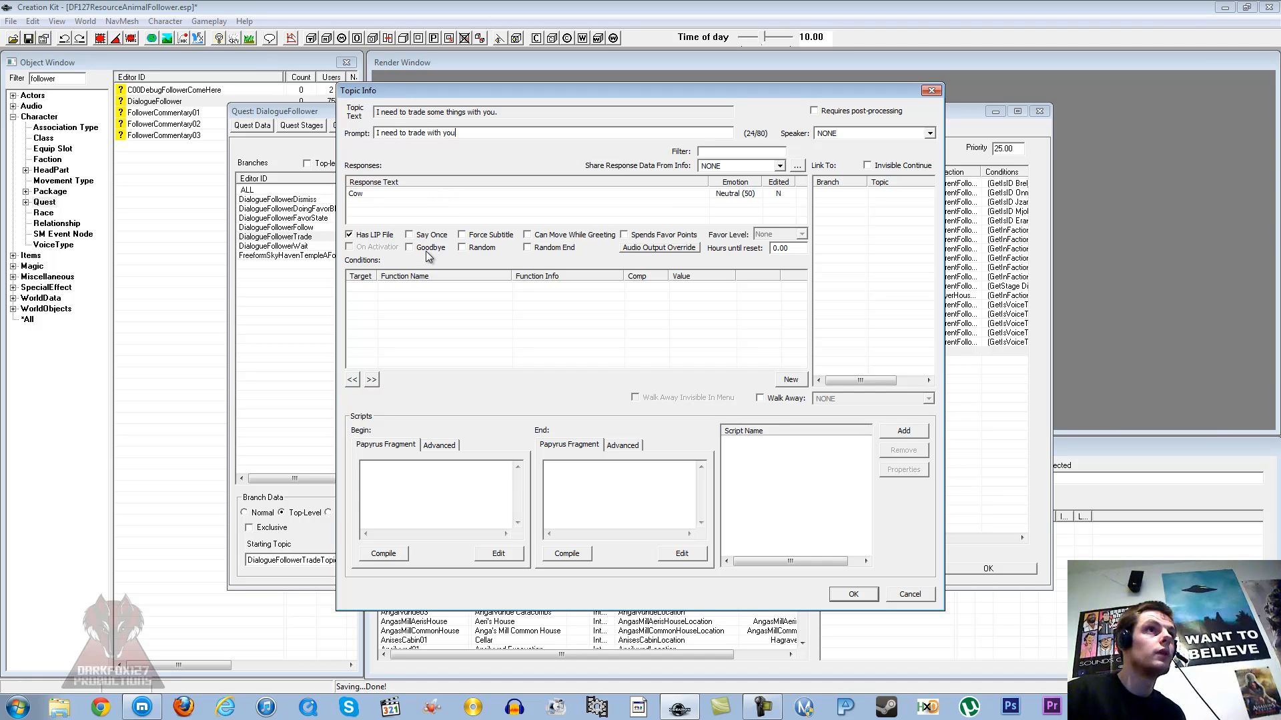
# - Add a GetIsRace condition for DFCowRace equal to 1 to the trade info
pyautogui.rightClick(442, 295)
pyautogui.click(451, 301)
pyautogui.write('getisr')
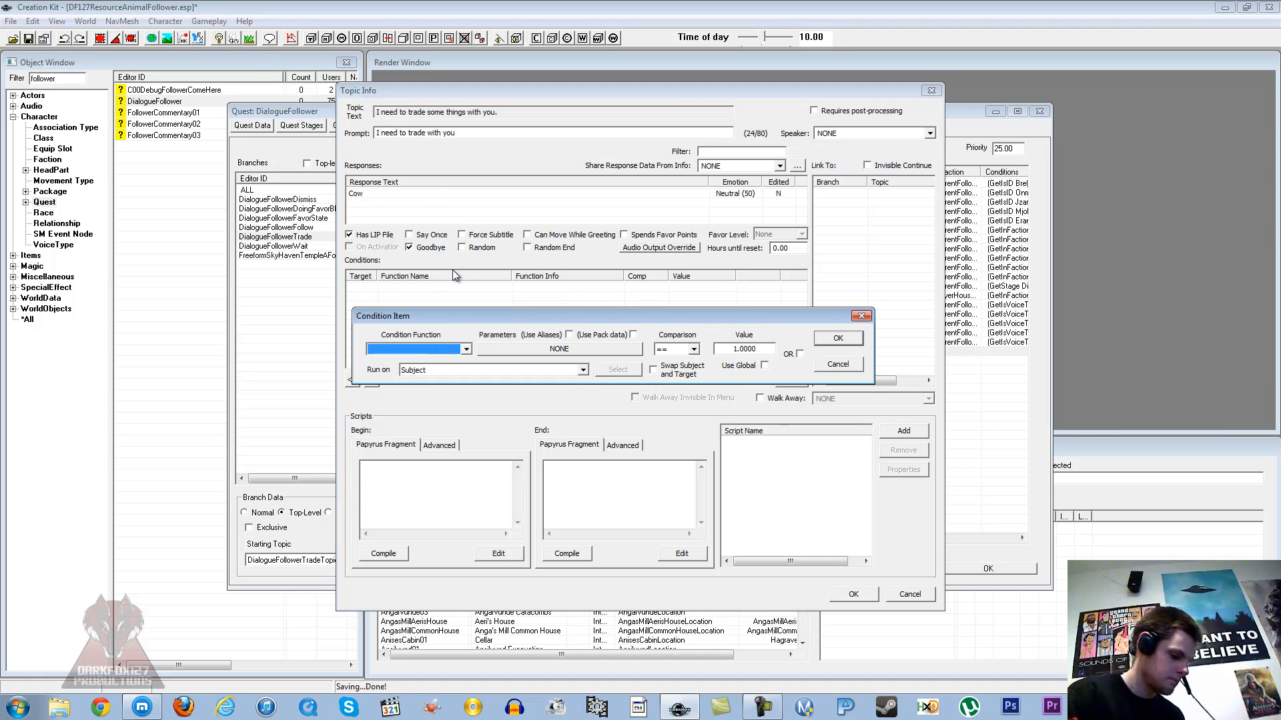
pyautogui.click(547, 348)
pyautogui.write('dfcow')
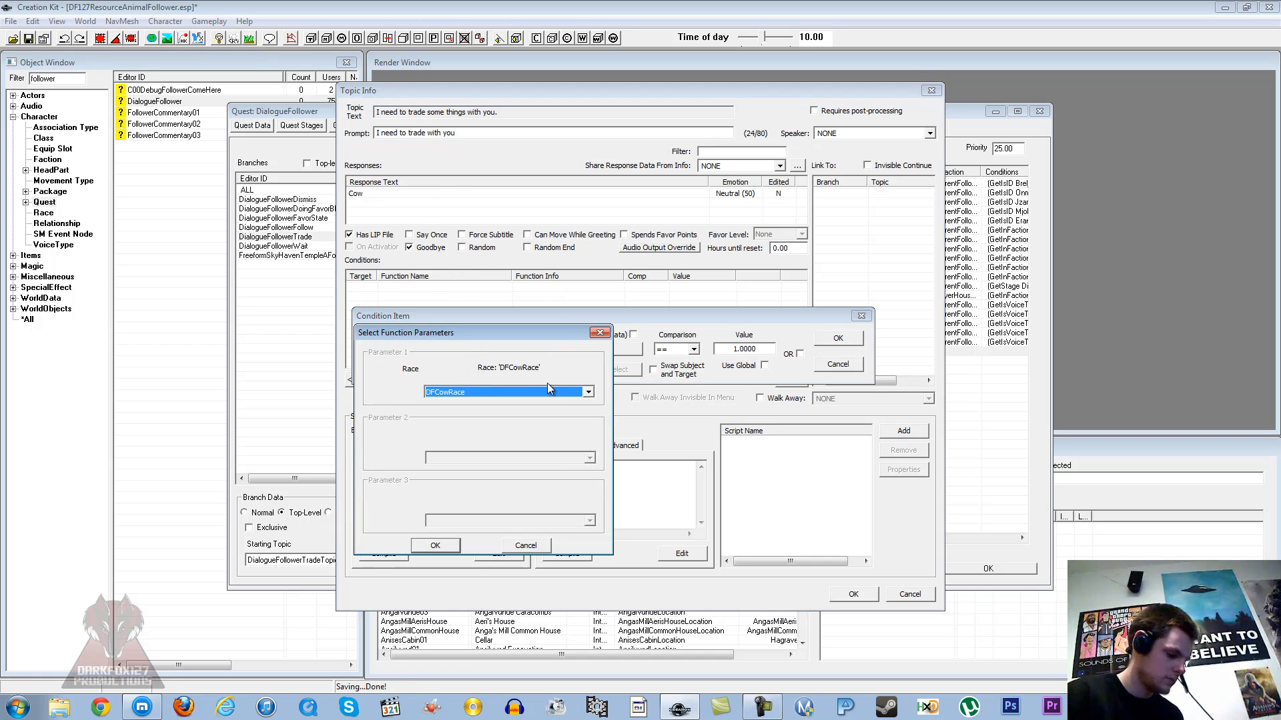
pyautogui.press('Return')
pyautogui.click(838, 339)
# - Add a GetInFaction condition for CurrentFollowerFaction equal to 1 to the trade info
pyautogui.rightClick(769, 344)
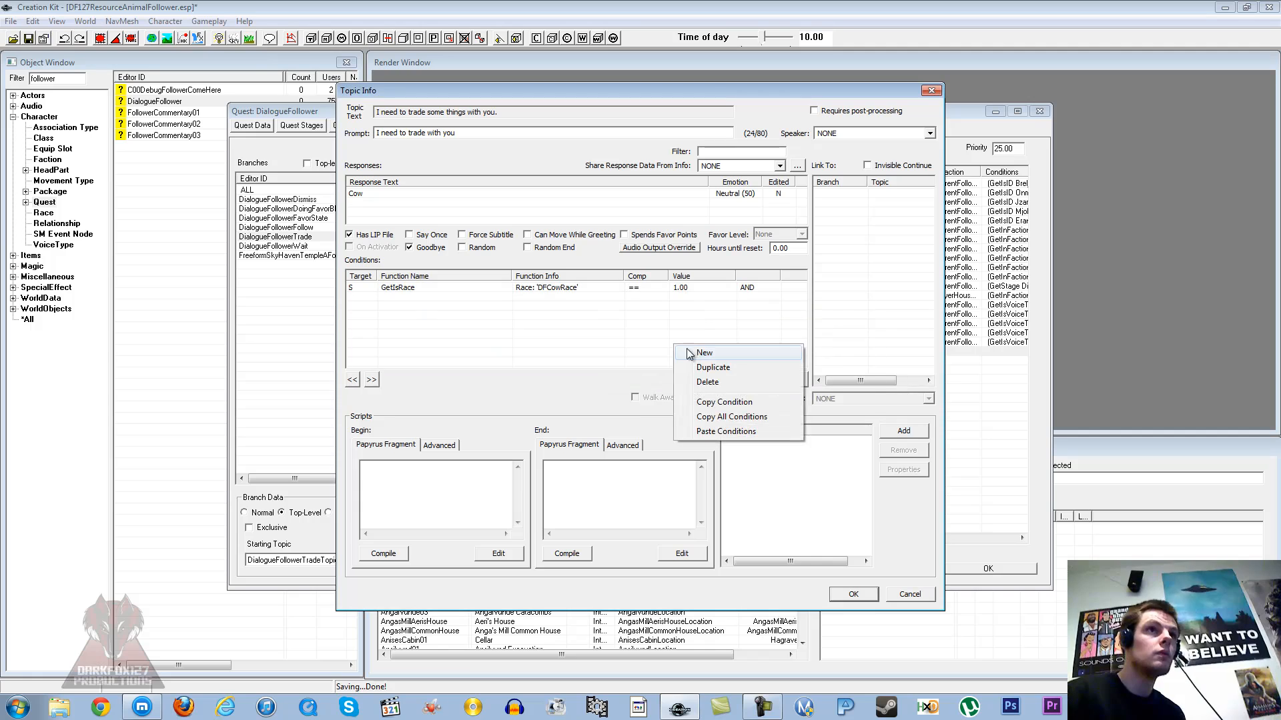
pyautogui.click(780, 354)
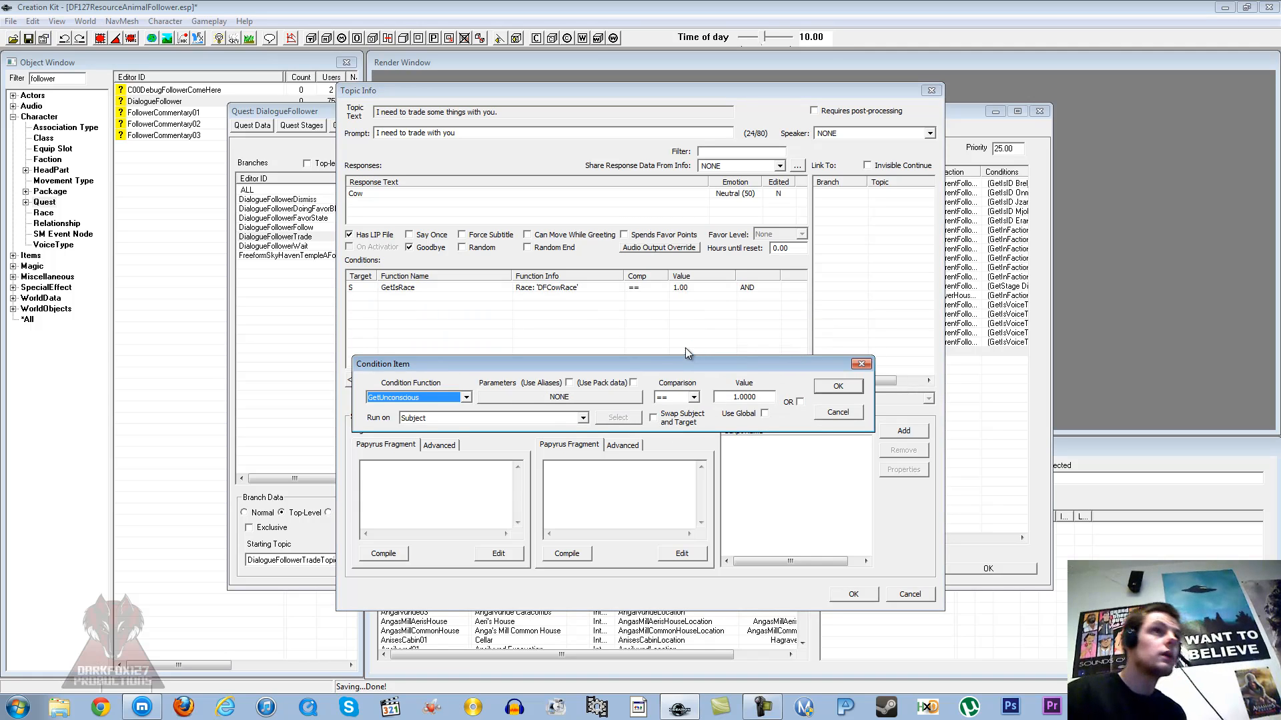
pyautogui.write('getinfaction')
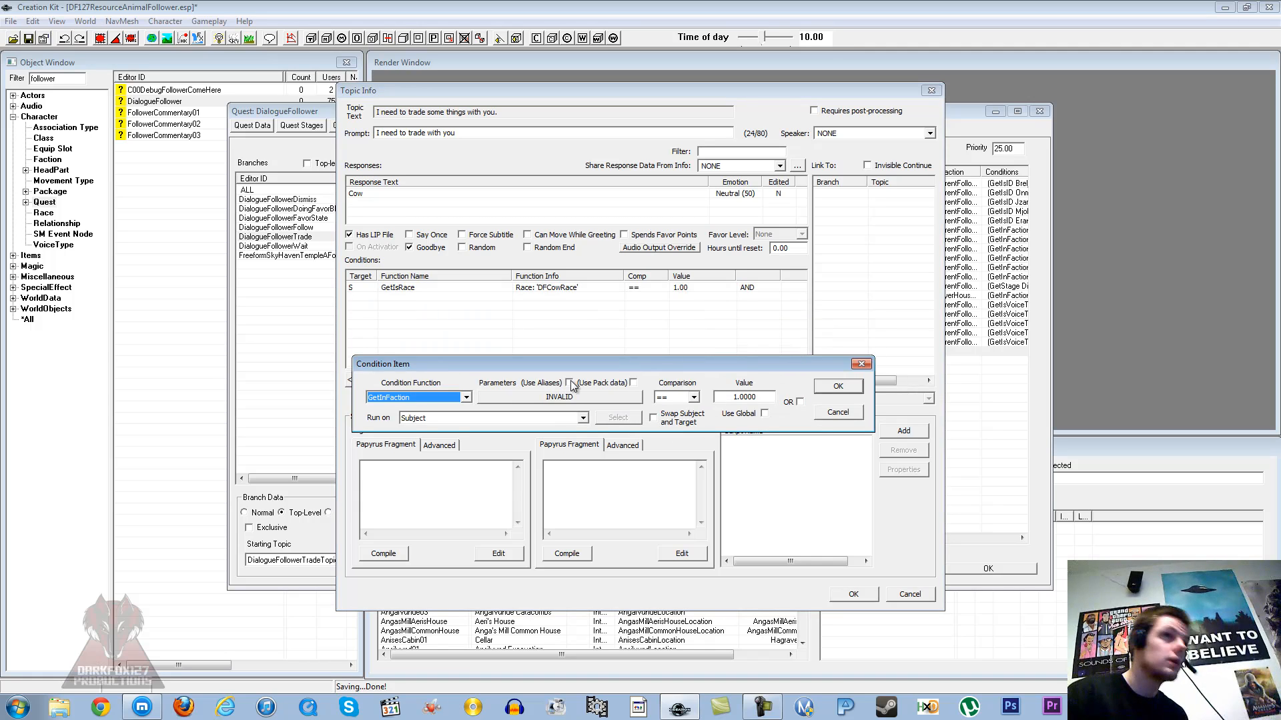
pyautogui.click(546, 400)
pyautogui.write('cu')
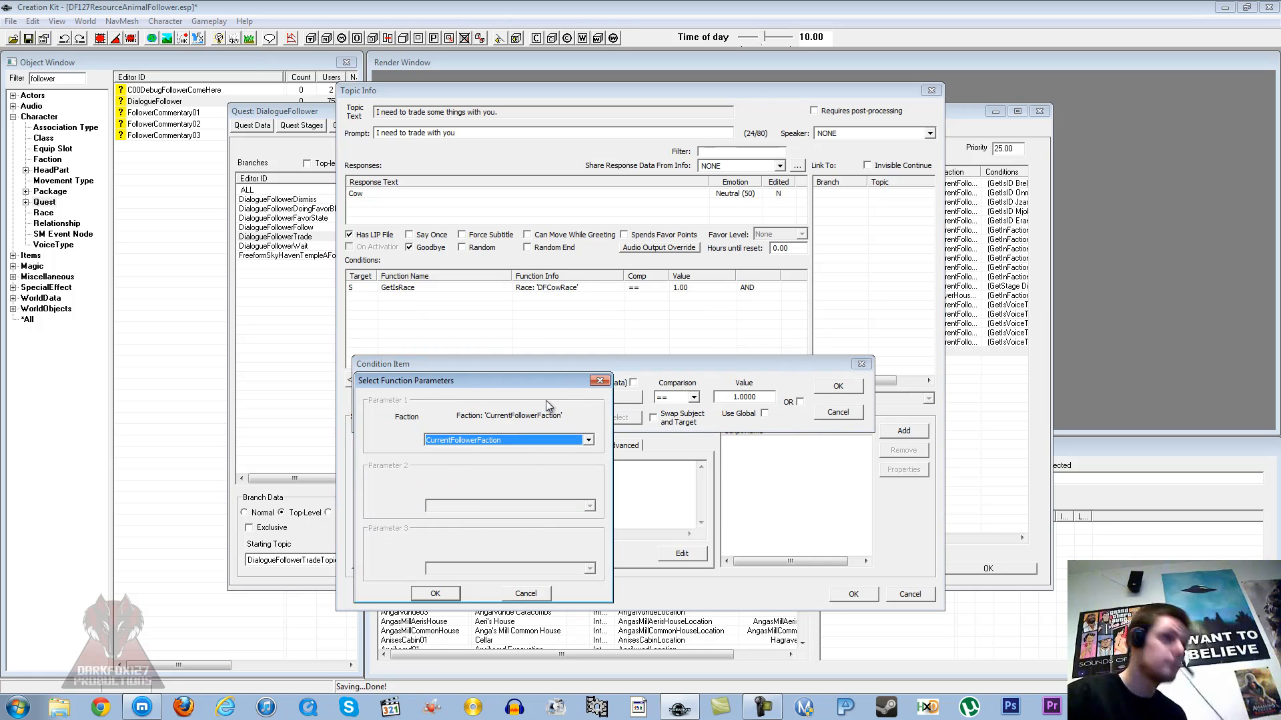
pyautogui.press('Return')
pyautogui.click(838, 387)
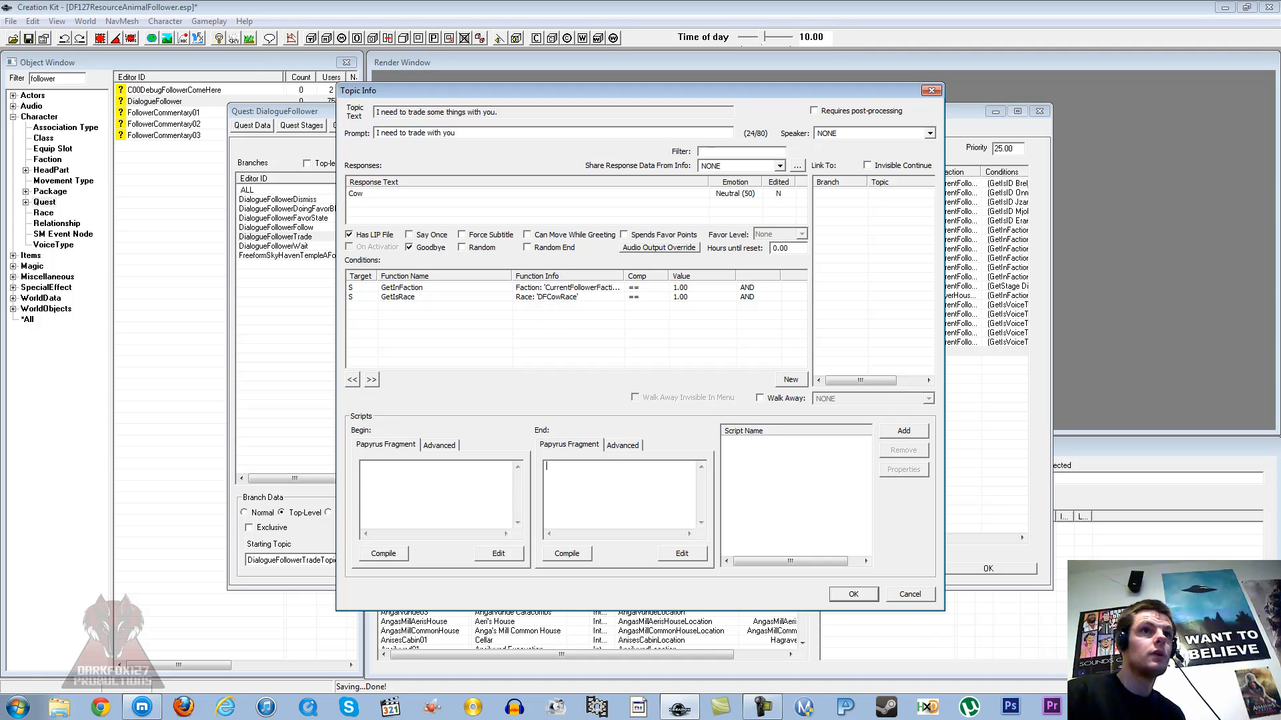
# - Switch to the Dialogue Scripts Full file in Notepad and copy the akspeaker.OpenInventory() line of the Trade Dialogue section
pyautogui.hotkey('alt', 'Tab')
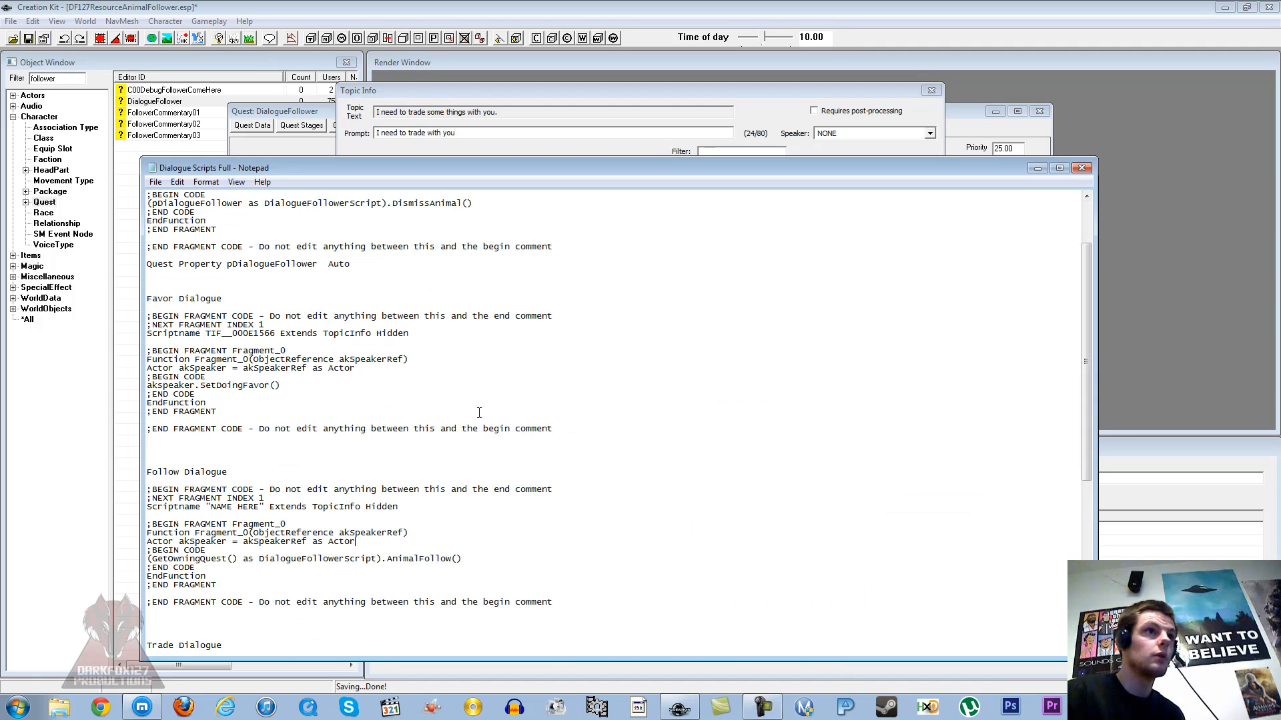
pyautogui.scroll(-10, 467, 416)
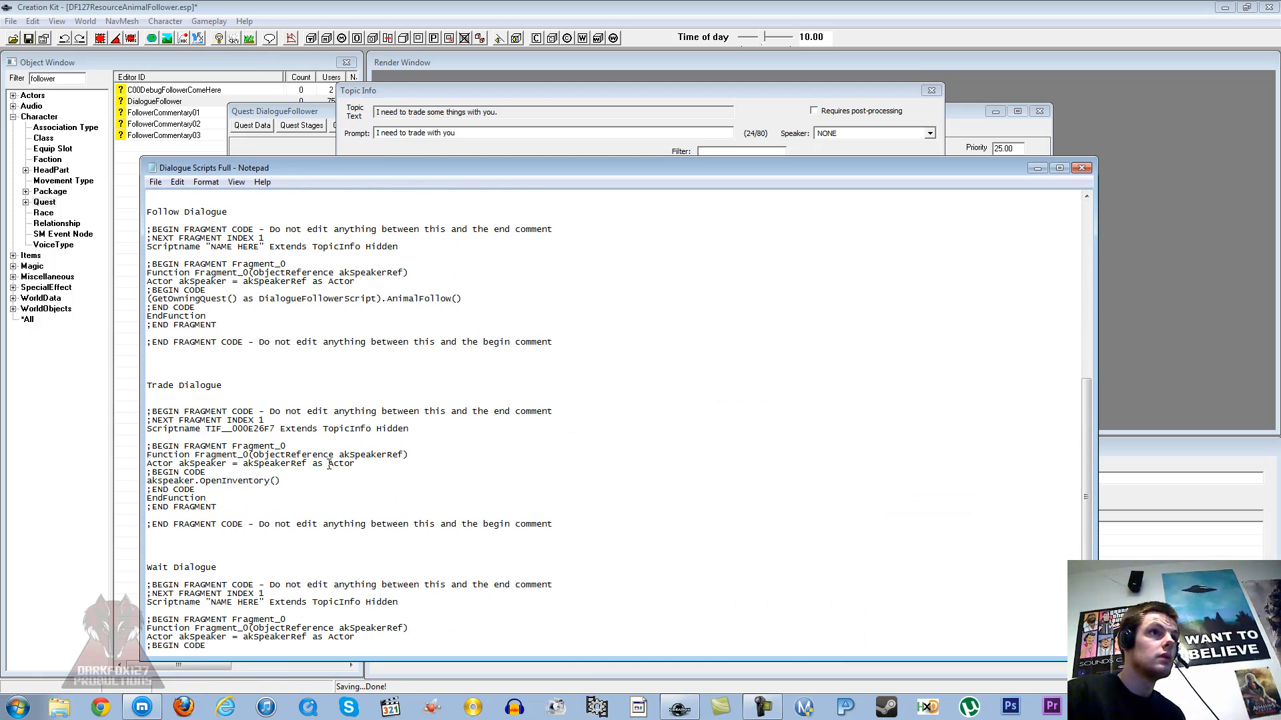
pyautogui.moveTo(279, 483); pyautogui.dragTo(147, 479)
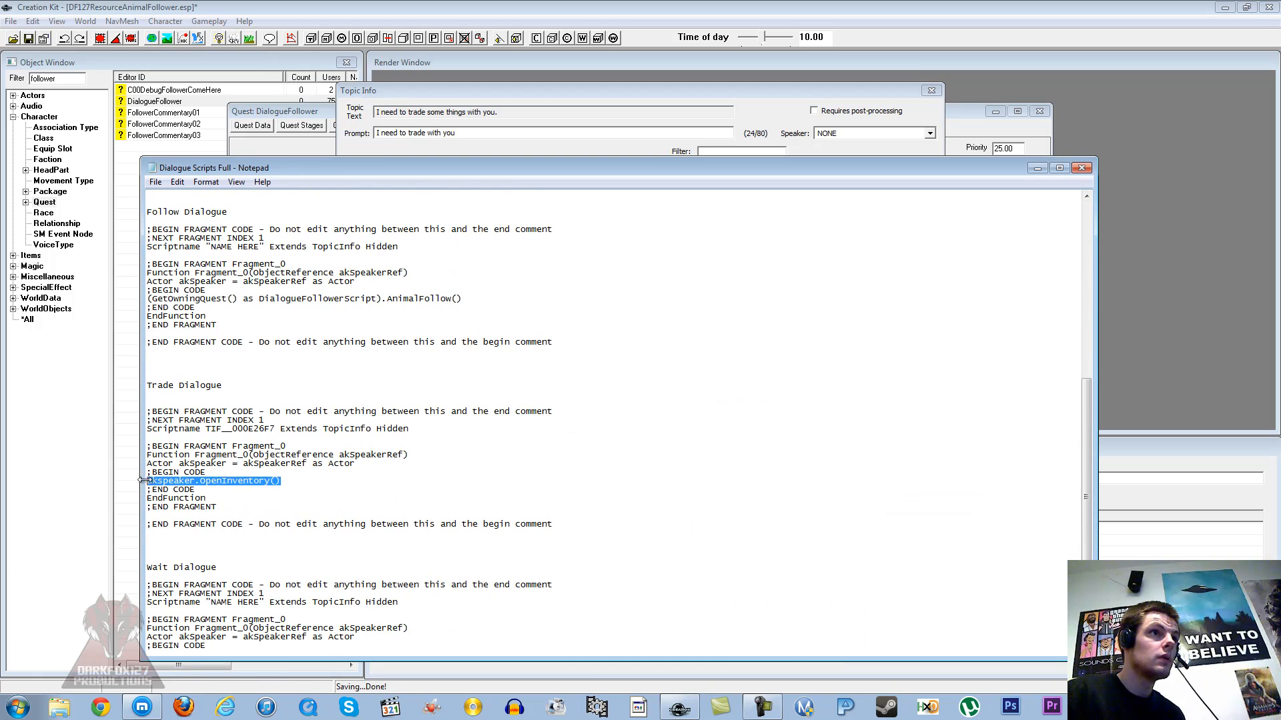
pyautogui.rightClick(142, 480)
pyautogui.click(194, 526)
pyautogui.click(260, 481)
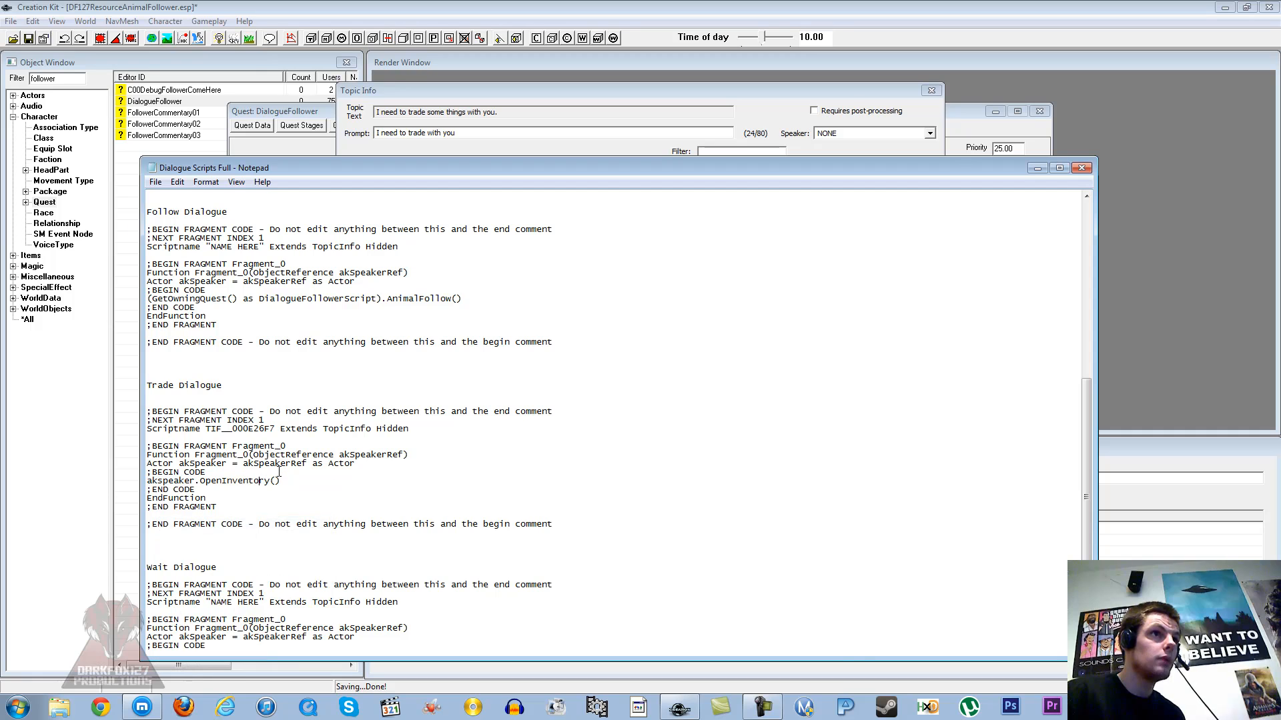
# - Return to the Creation Kit, paste the copied OpenInventory() line into the trade info's End Papyrus fragment and compile it
pyautogui.click(727, 112)
pyautogui.rightClick(607, 478)
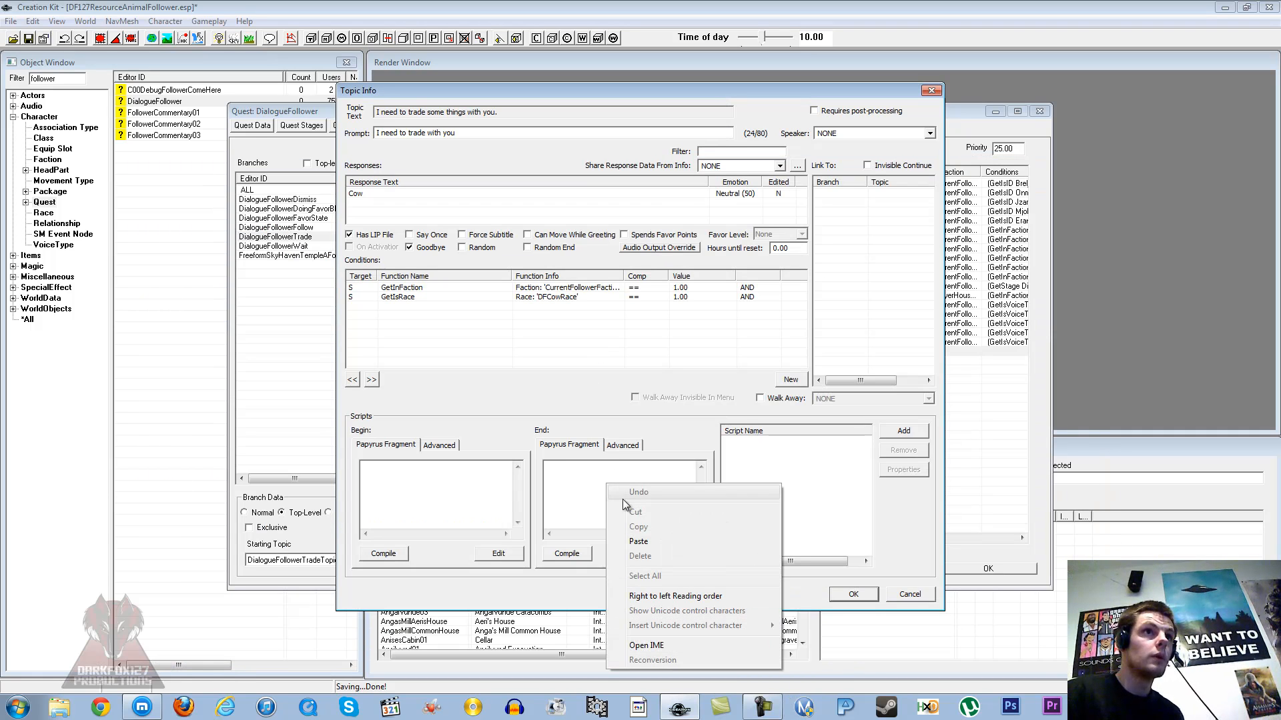
pyautogui.click(639, 542)
pyautogui.click(580, 555)
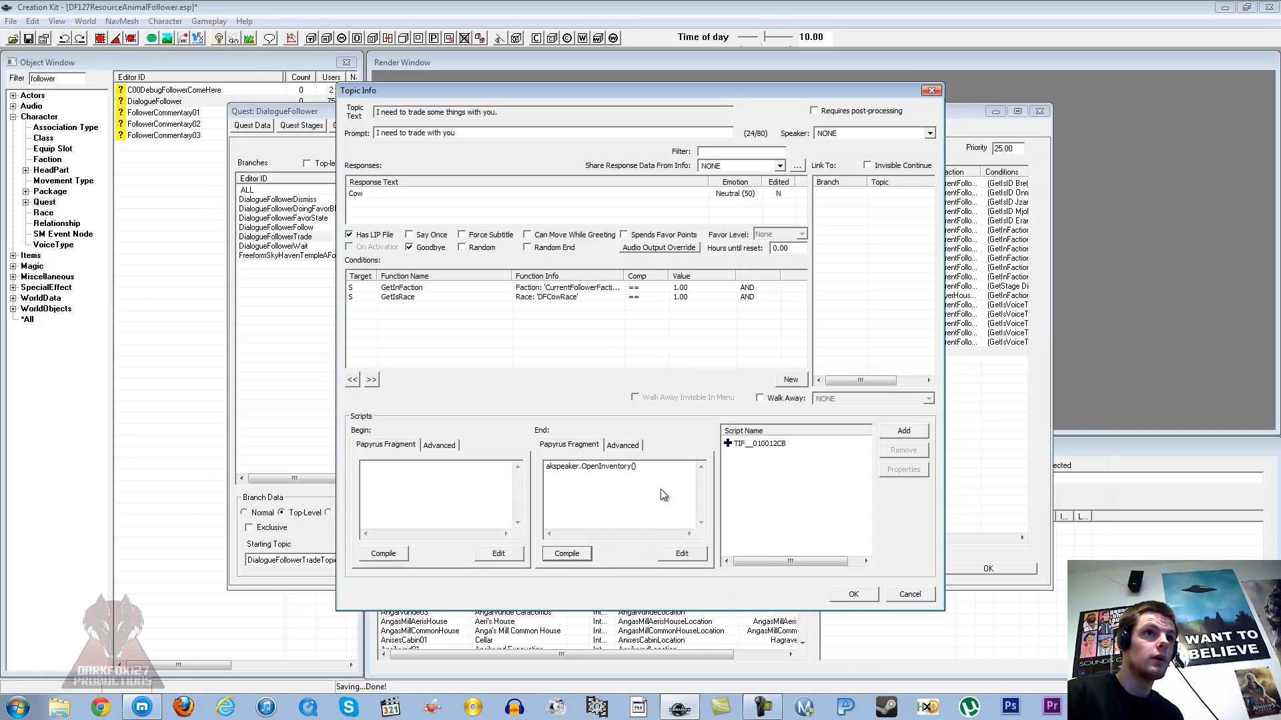
# - Rename the trade info's End fragment script to DFCowTrade and accept the topic info
pyautogui.click(622, 445)
pyautogui.click(572, 534)
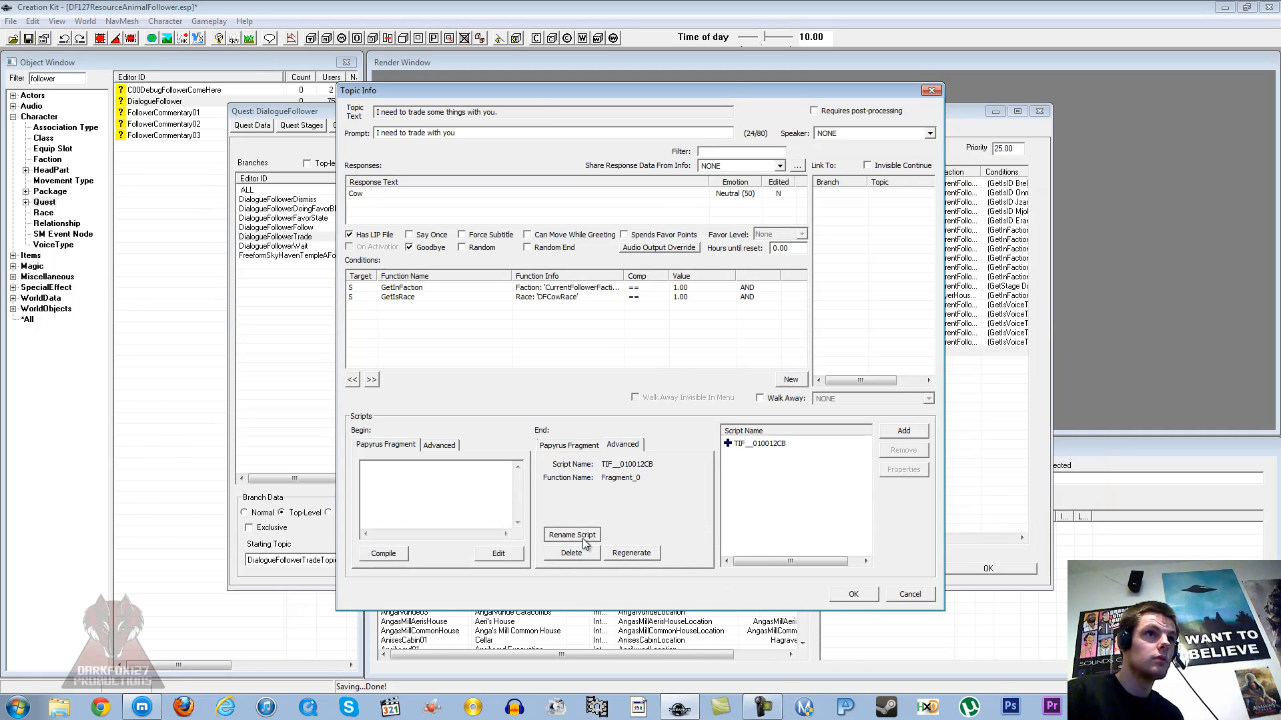
pyautogui.doubleClick(464, 128)
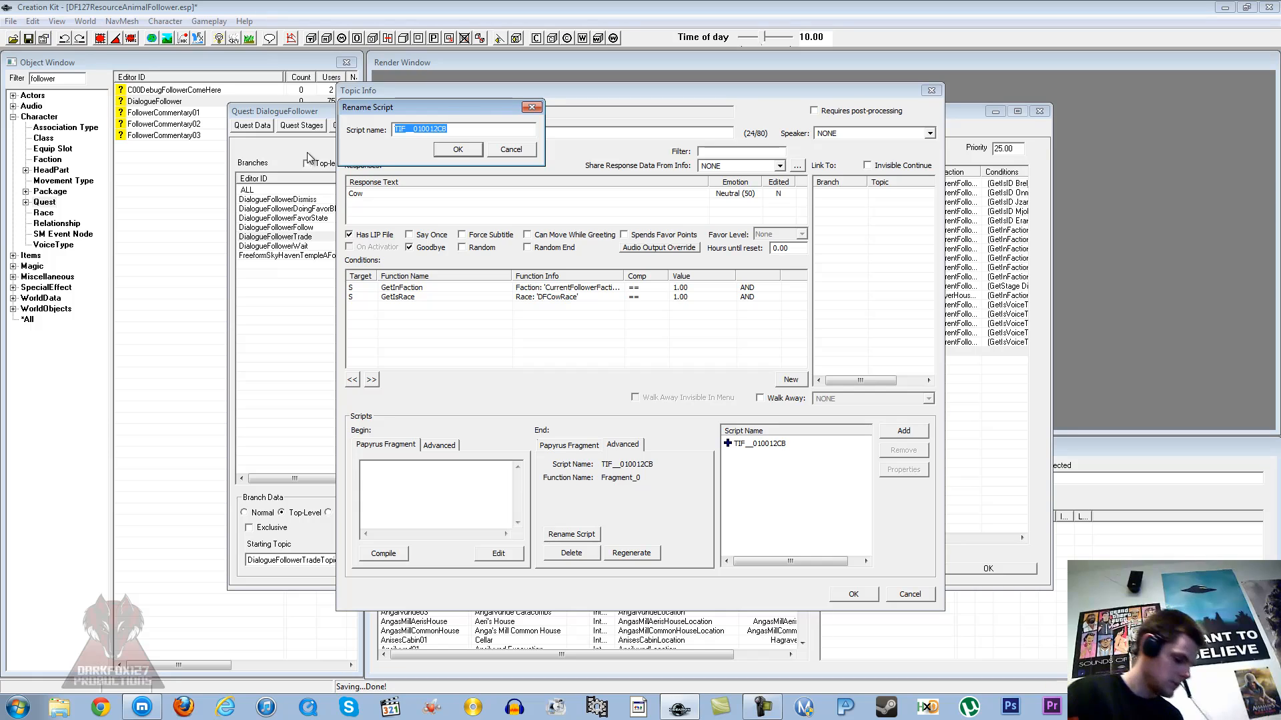
pyautogui.write('DFCowTrade')
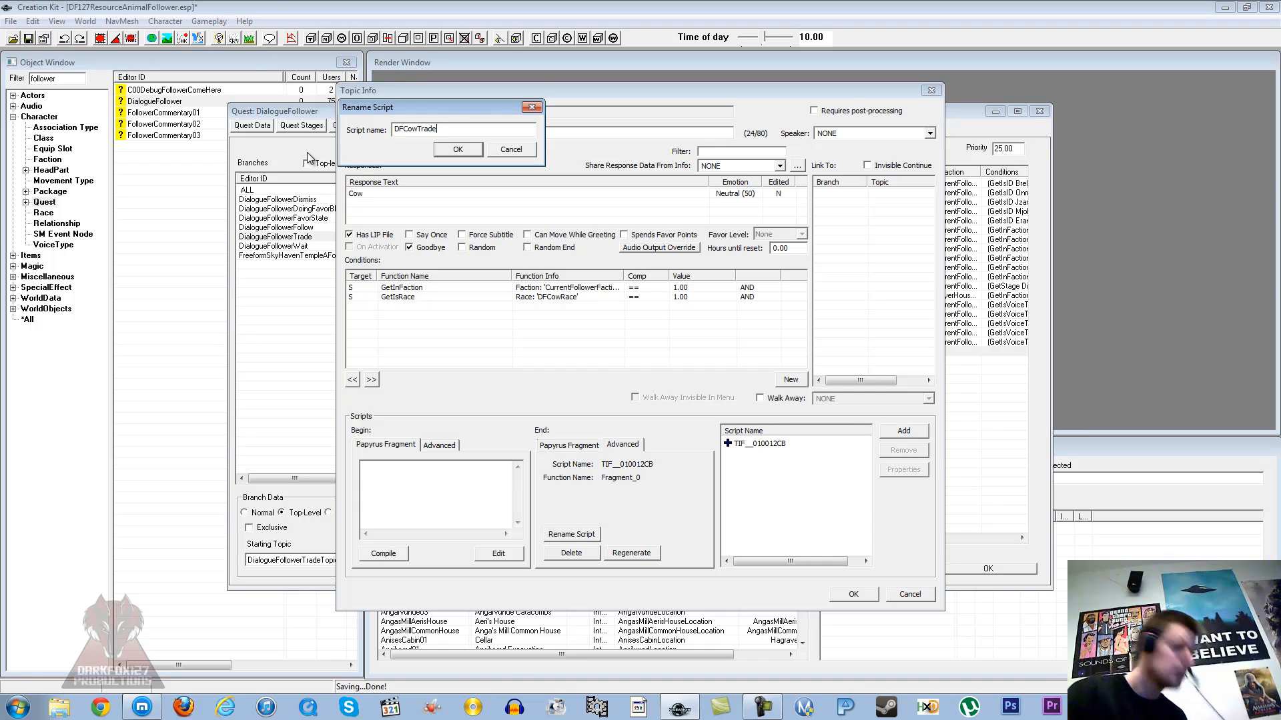
pyautogui.click(450, 148)
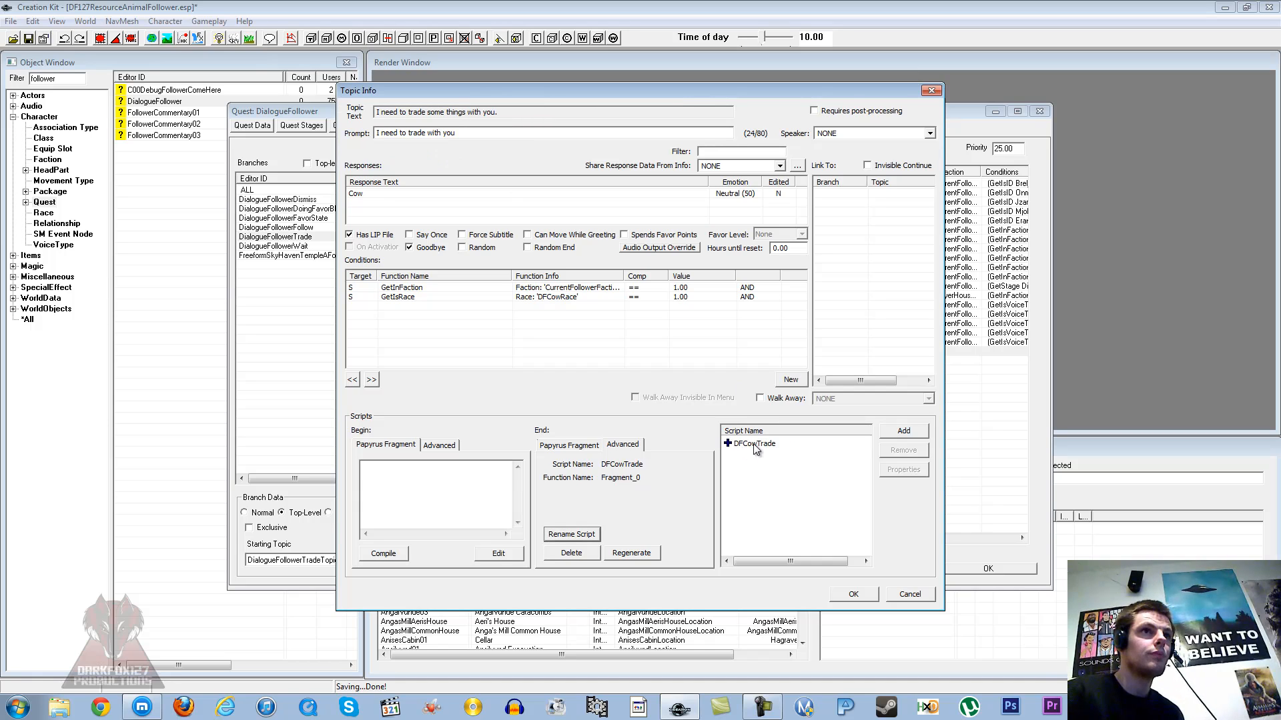
pyautogui.rightClick(754, 445)
pyautogui.click(744, 468)
pyautogui.click(866, 594)
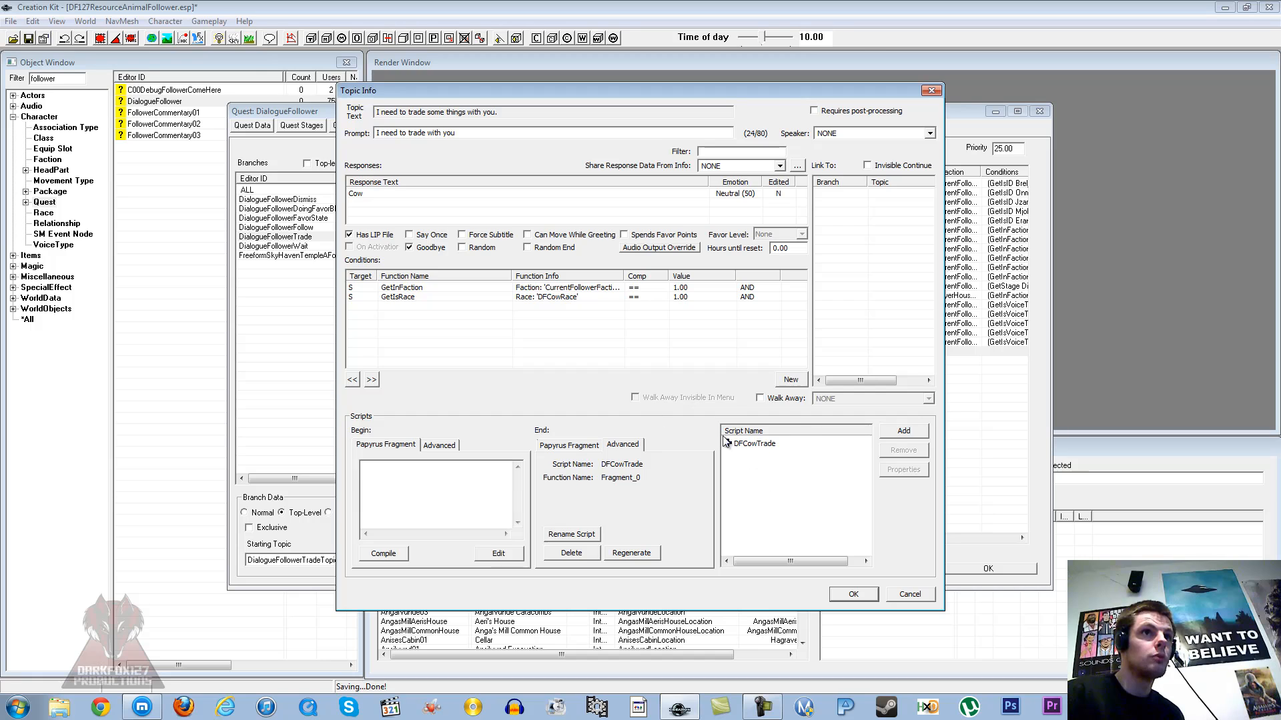
# - Add a new response with the text Cow and the NPCCowMoo sound to the DialogueFollowerWait branch's topic
pyautogui.click(292, 247)
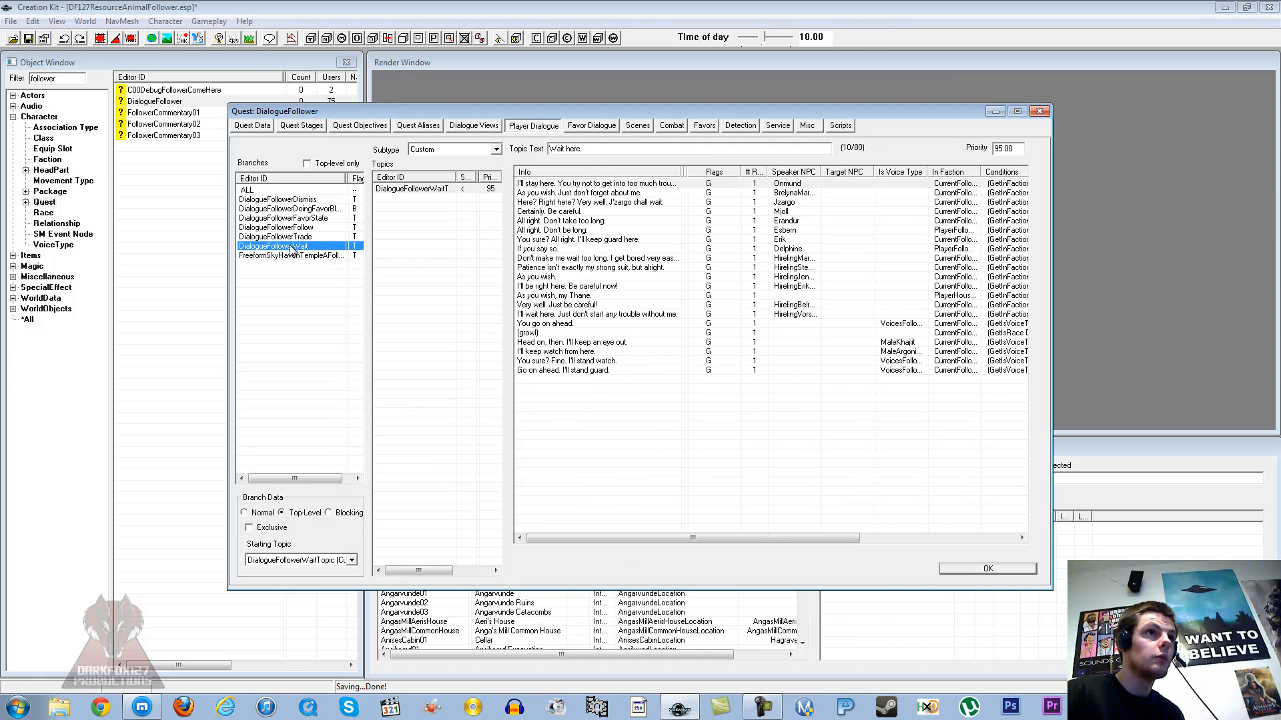
pyautogui.rightClick(590, 436)
pyautogui.click(603, 440)
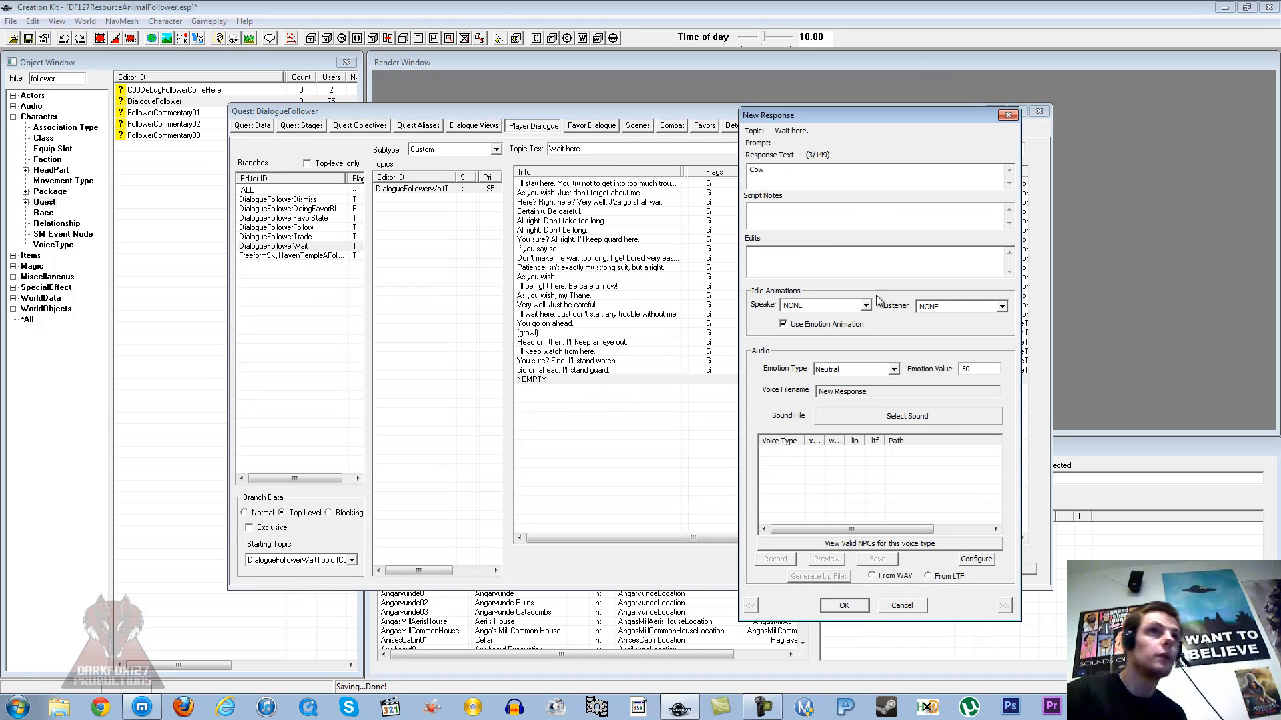
pyautogui.click(887, 415)
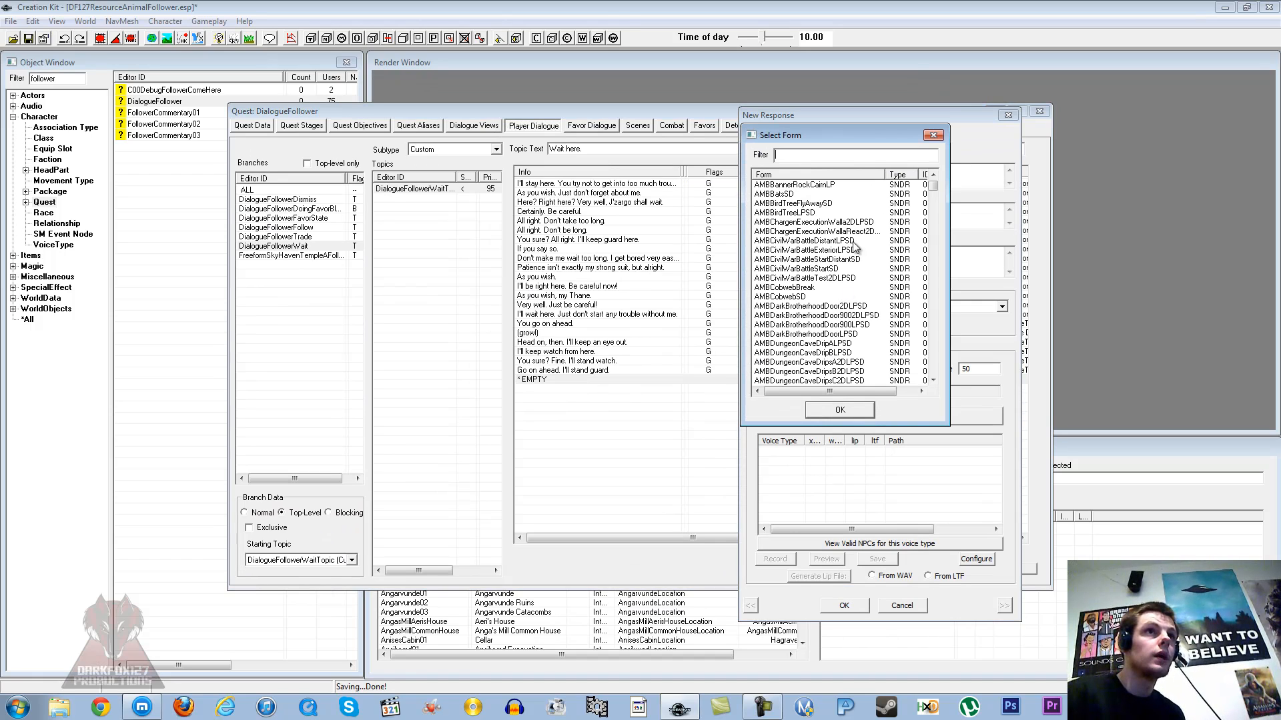
pyautogui.write('cow')
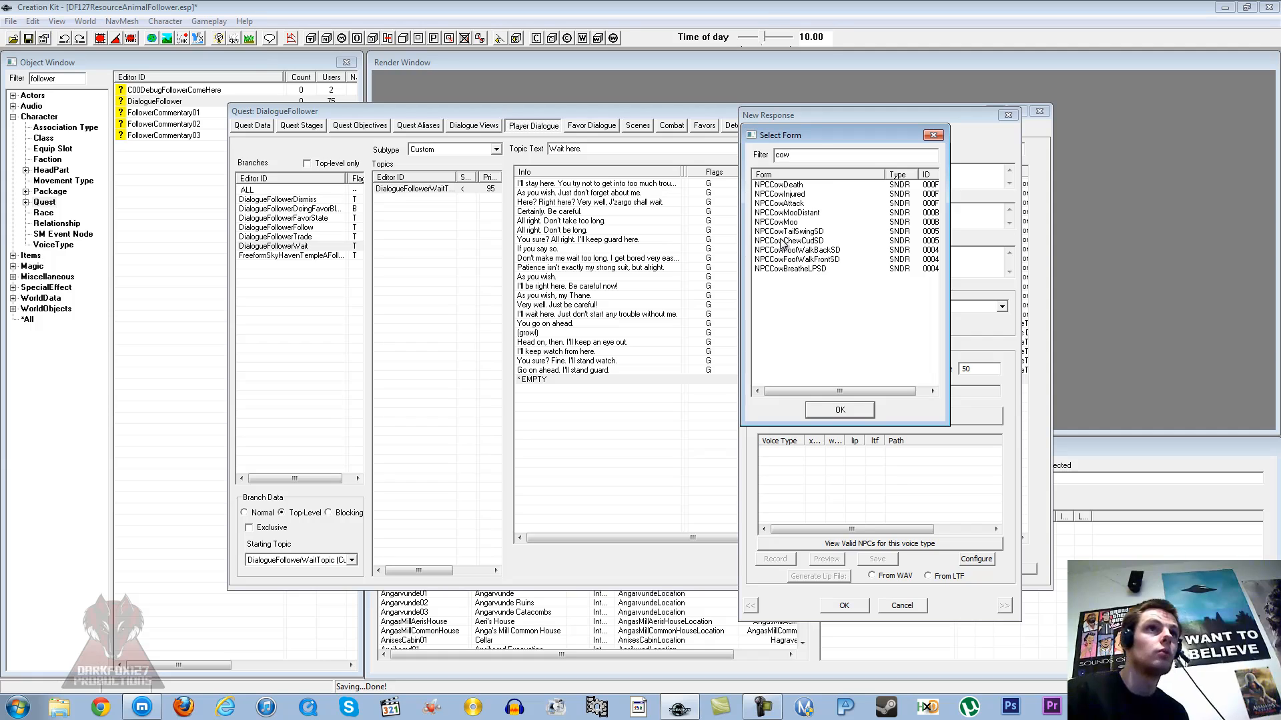
pyautogui.click(789, 224)
pyautogui.click(831, 411)
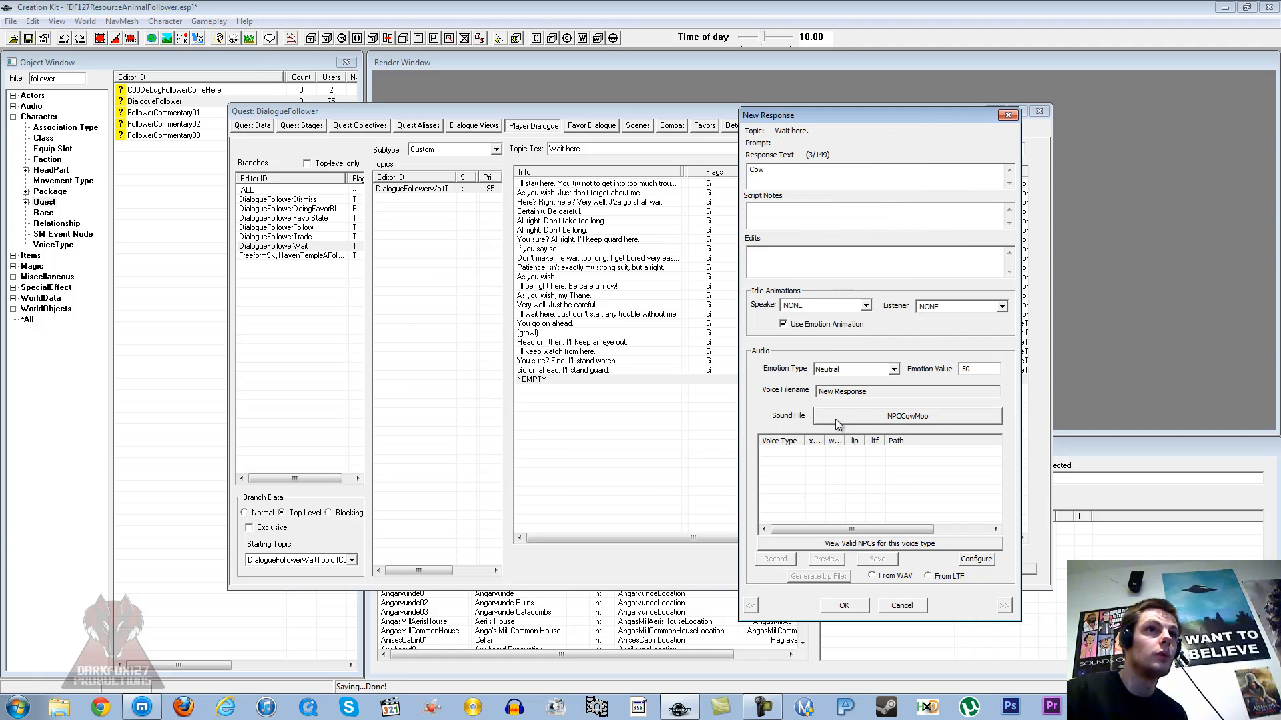
pyautogui.click(844, 606)
# - Add a GetInFaction condition for CurrentFollowerFaction equal to 1 to the Wait topic info
pyautogui.rightClick(492, 340)
pyautogui.click(511, 340)
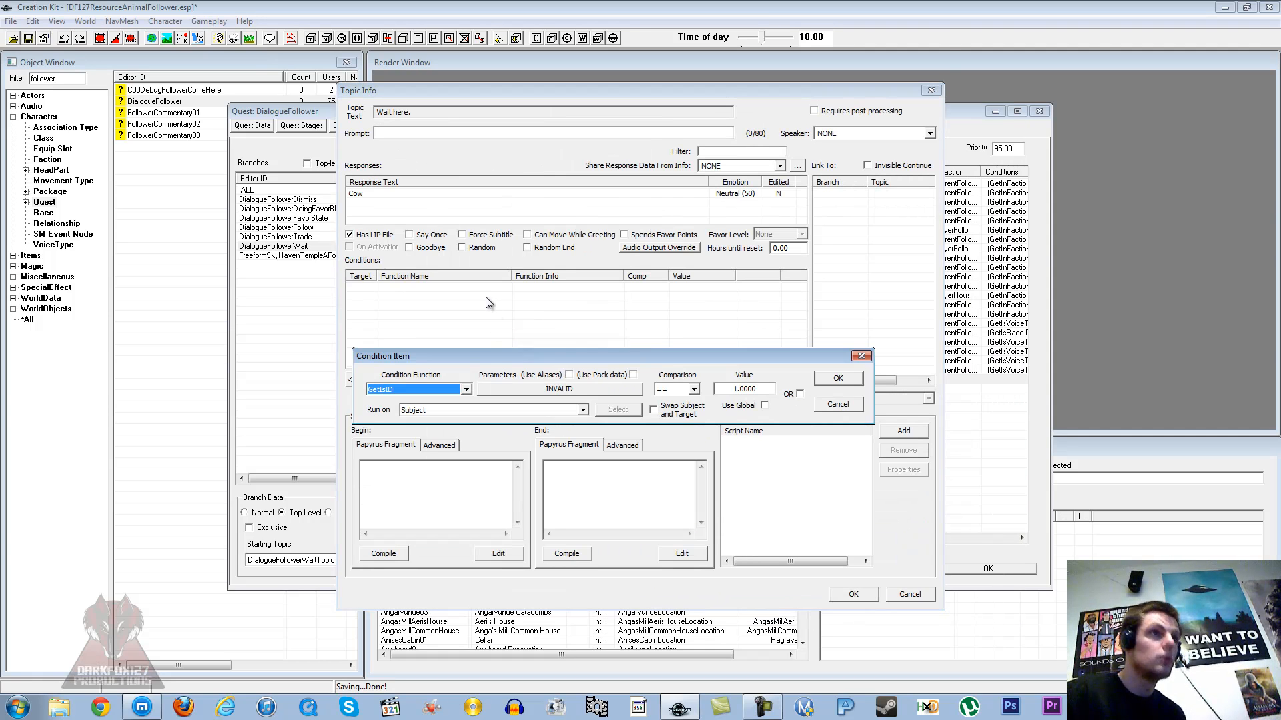
pyautogui.write('getinf')
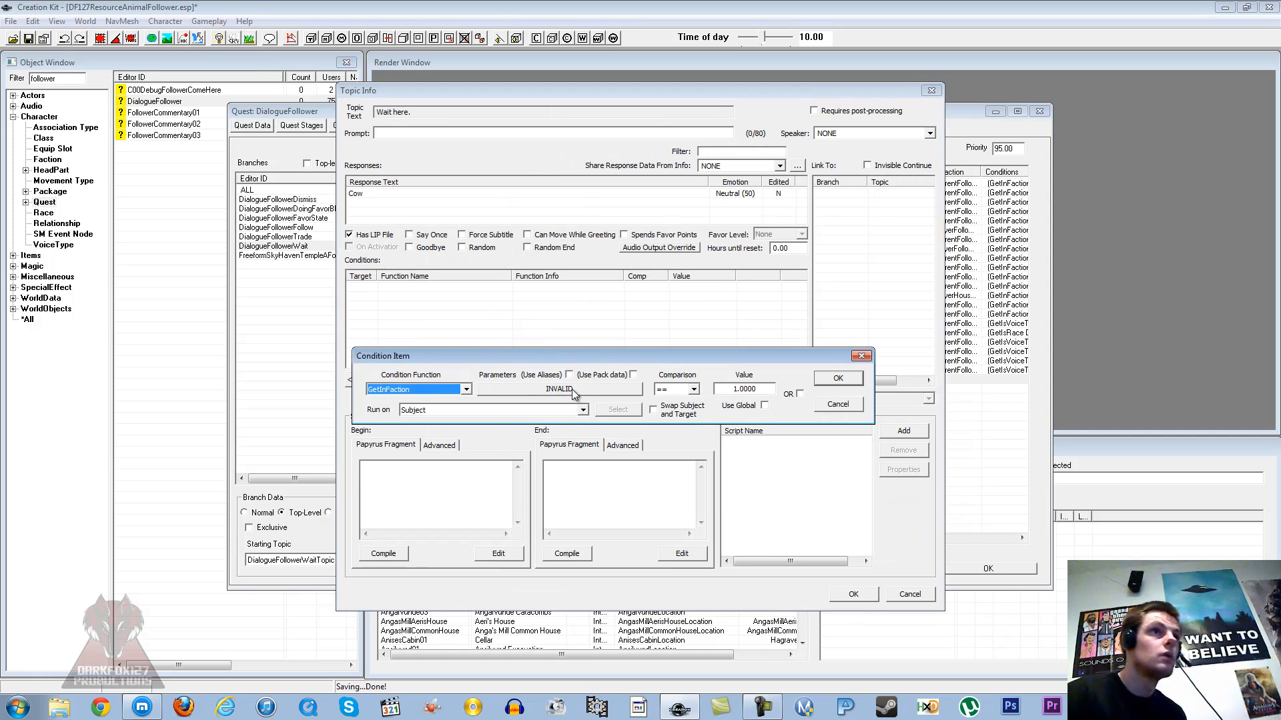
pyautogui.click(571, 391)
pyautogui.write('currentf')
pyautogui.press('Return')
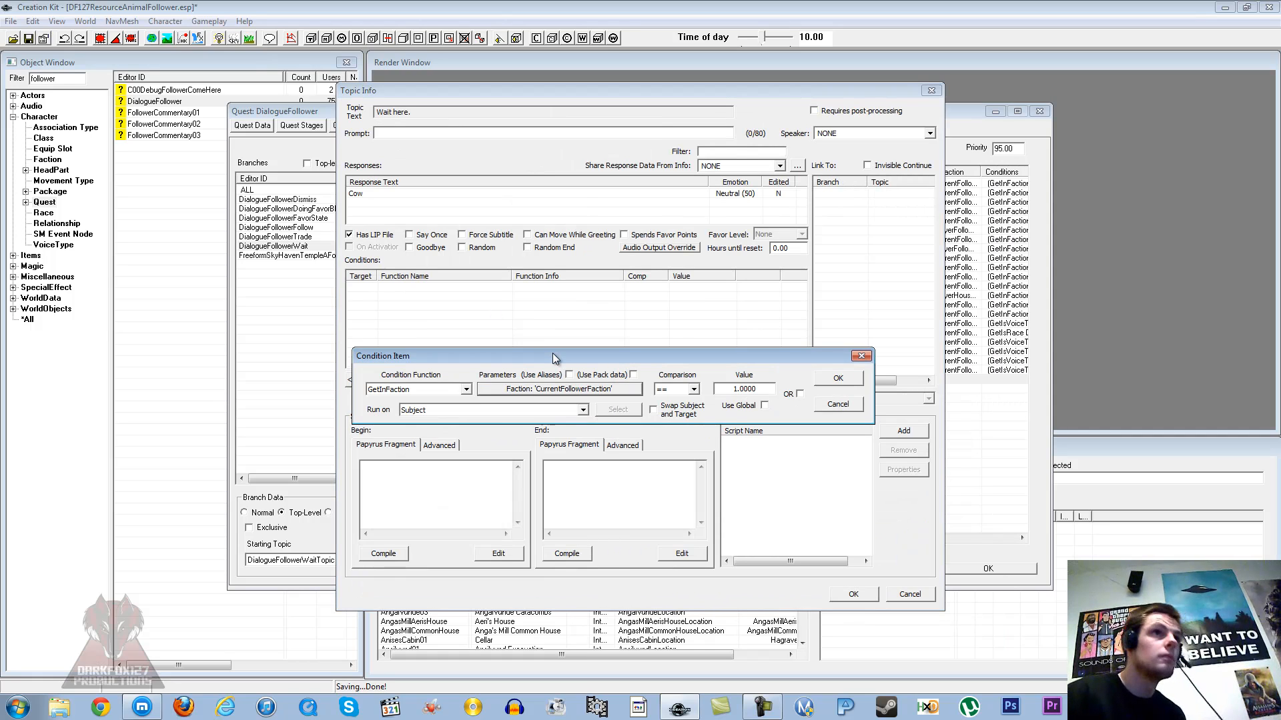
pyautogui.click(837, 378)
# - Add a GetIsRace condition for DFCowRace equal to 1 to the Wait topic info
pyautogui.rightClick(554, 304)
pyautogui.click(579, 306)
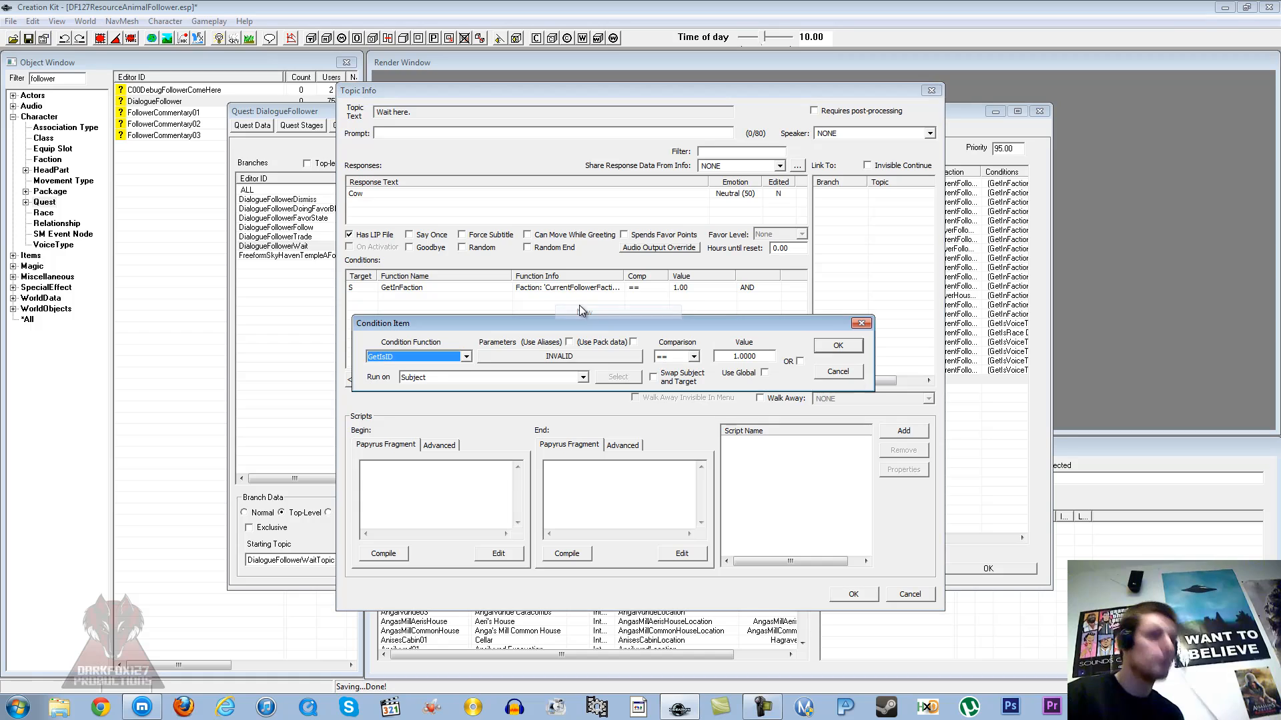
pyautogui.write('getisr')
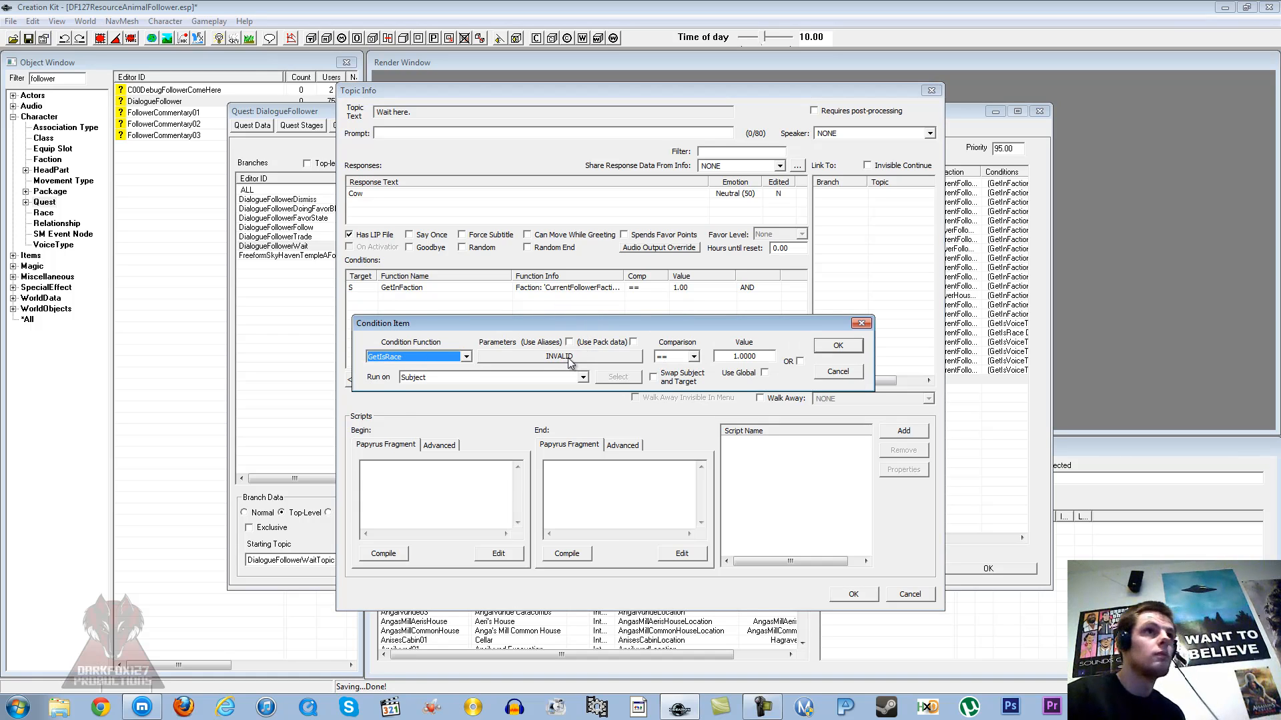
pyautogui.click(570, 358)
pyautogui.write('dfcow')
pyautogui.press('Return')
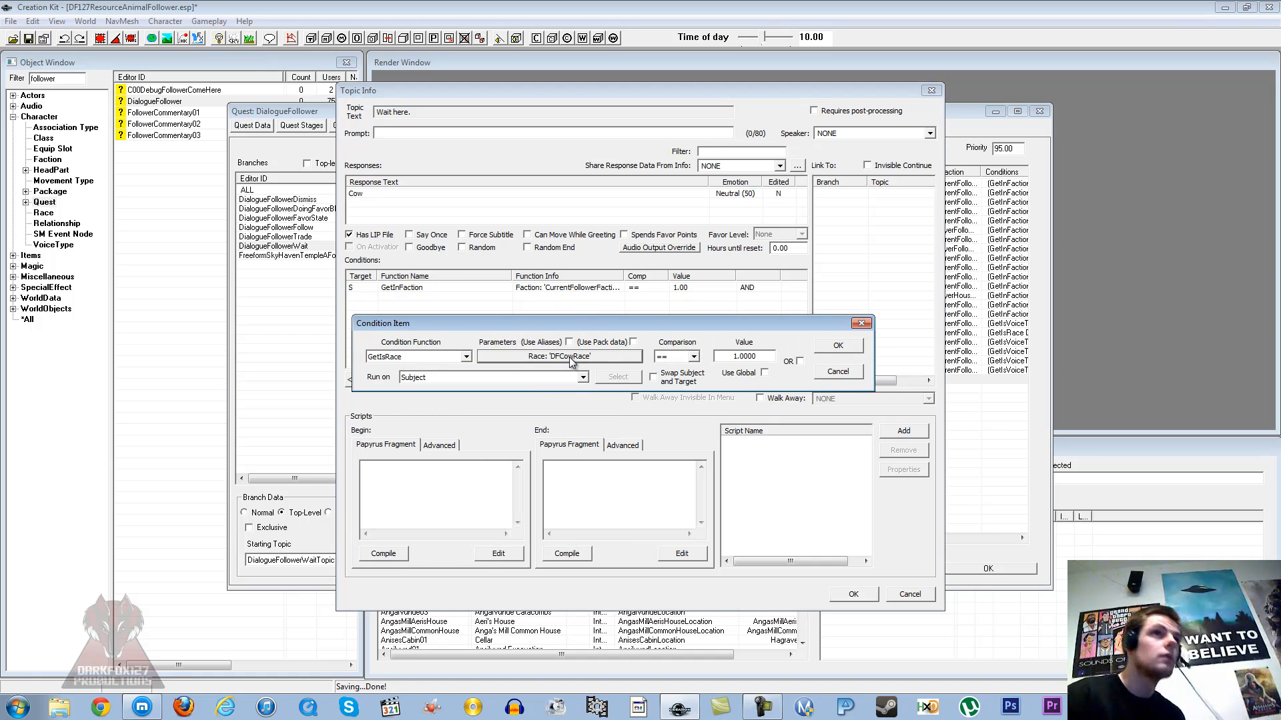
pyautogui.click(838, 346)
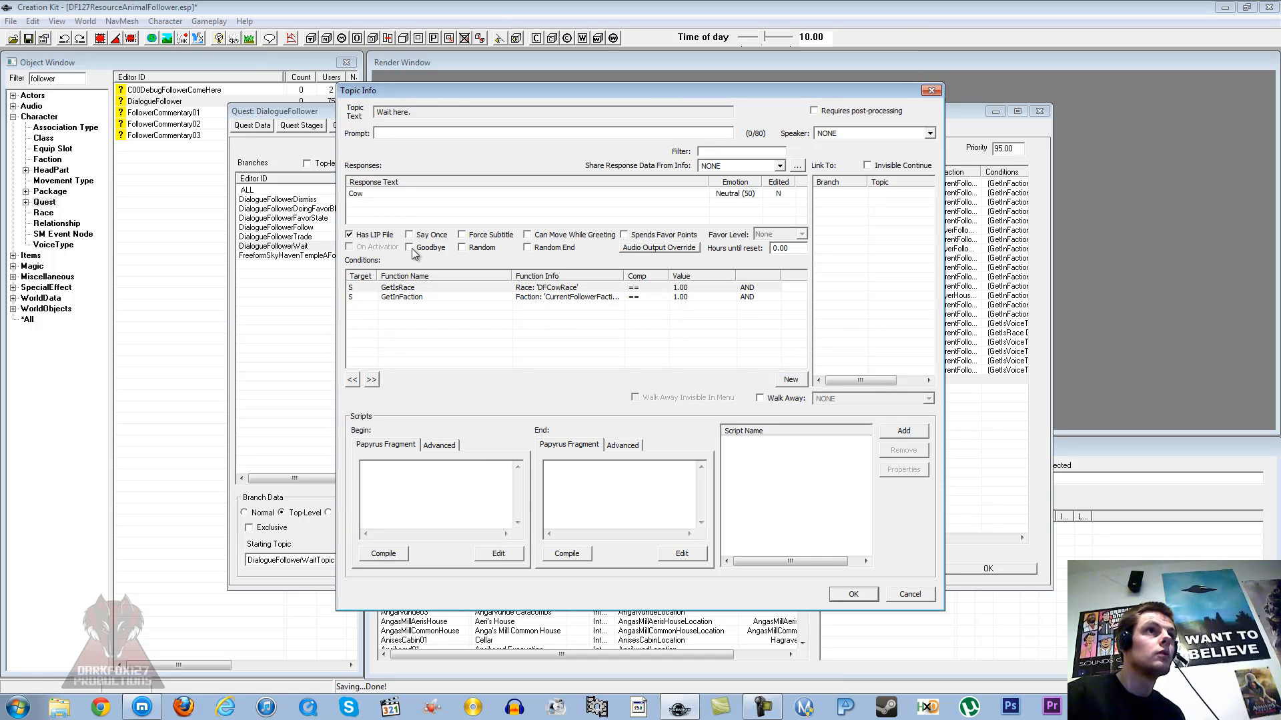
# - Flag the wait info as Goodbye and set its prompt to Wait here Clyde
pyautogui.click(421, 132)
pyautogui.write('Wait here')
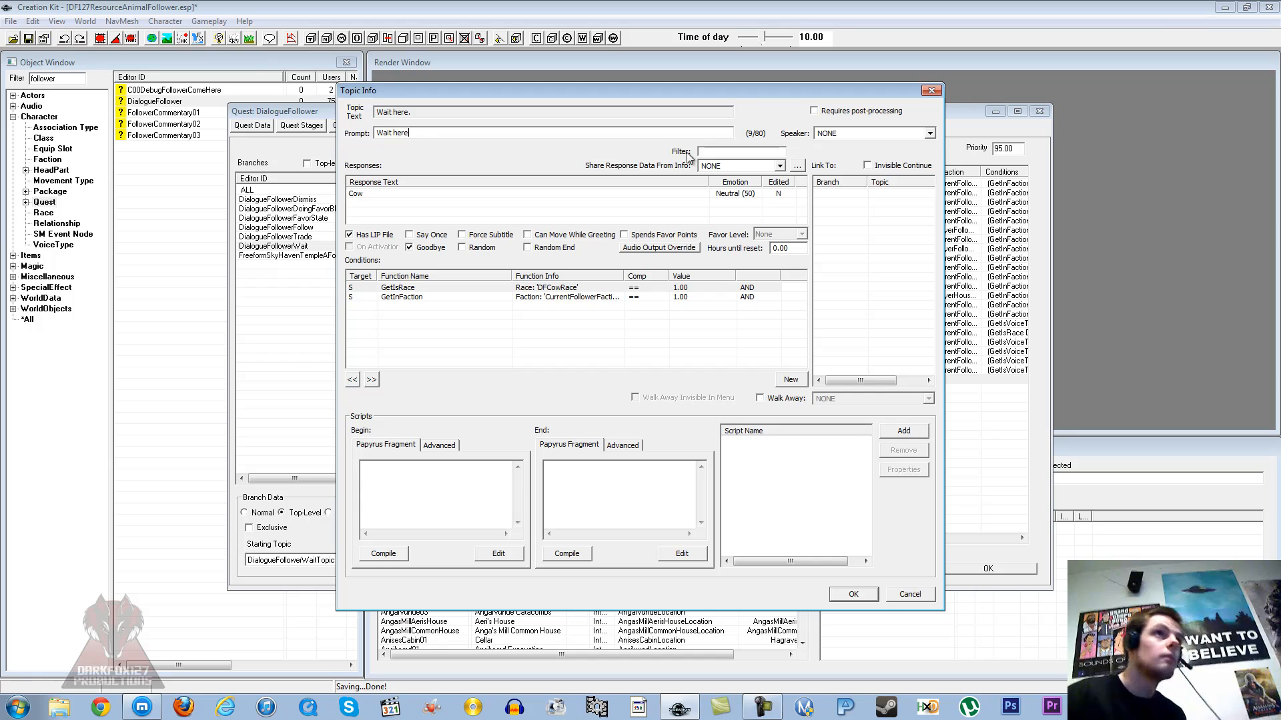
pyautogui.write(' Clyde')
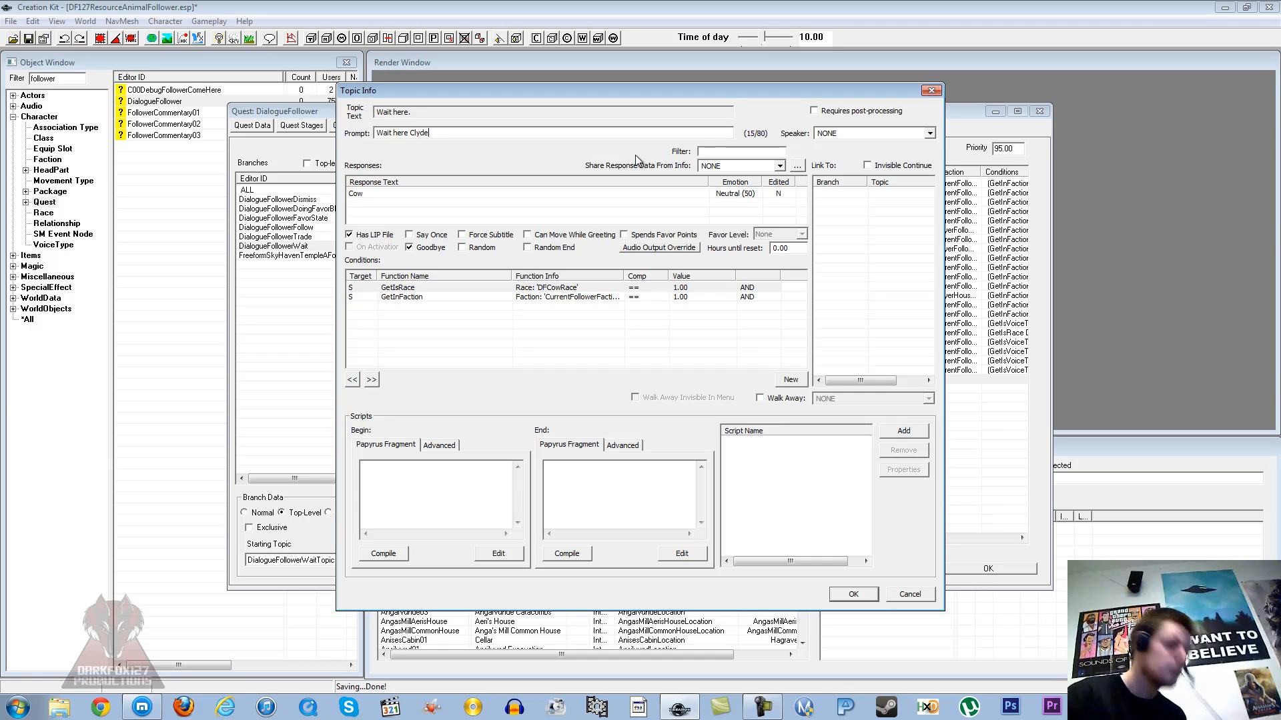
# - Add a GetActorValue condition for WaitingForPlayer equal to 0 to the wait info
pyautogui.rightClick(544, 331)
pyautogui.click(554, 337)
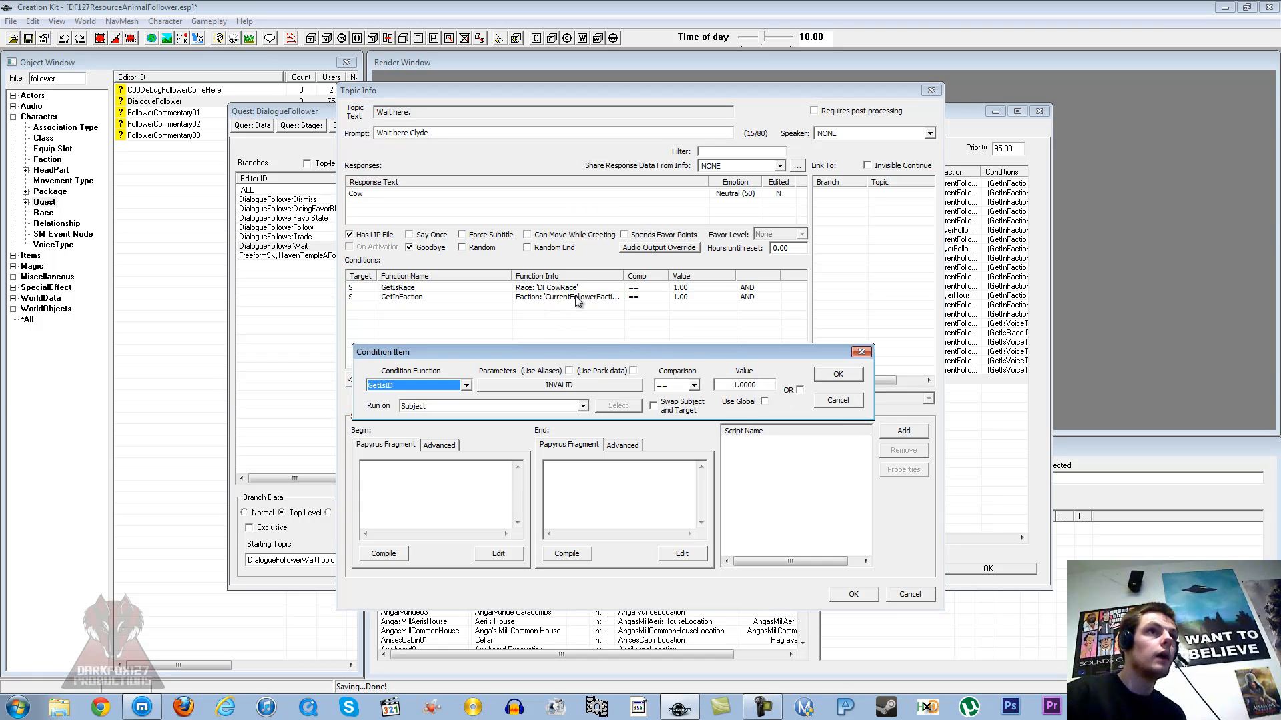
pyautogui.write('getactorv')
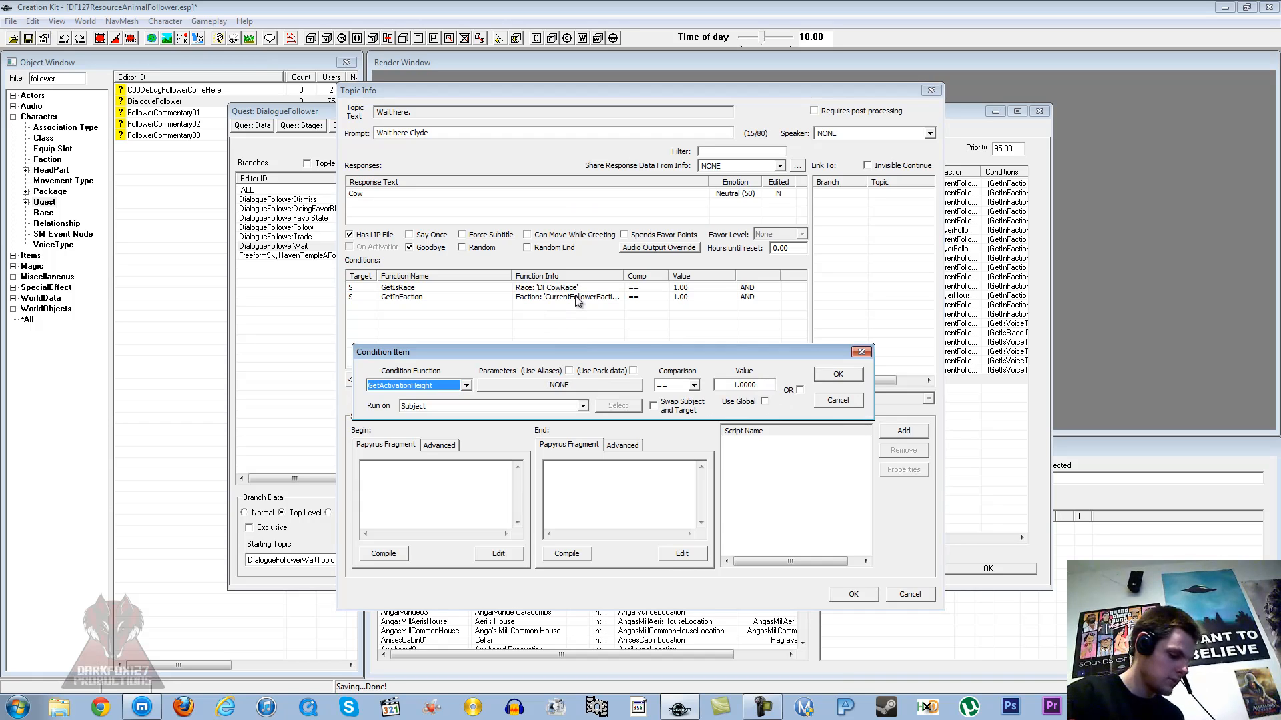
pyautogui.click(544, 386)
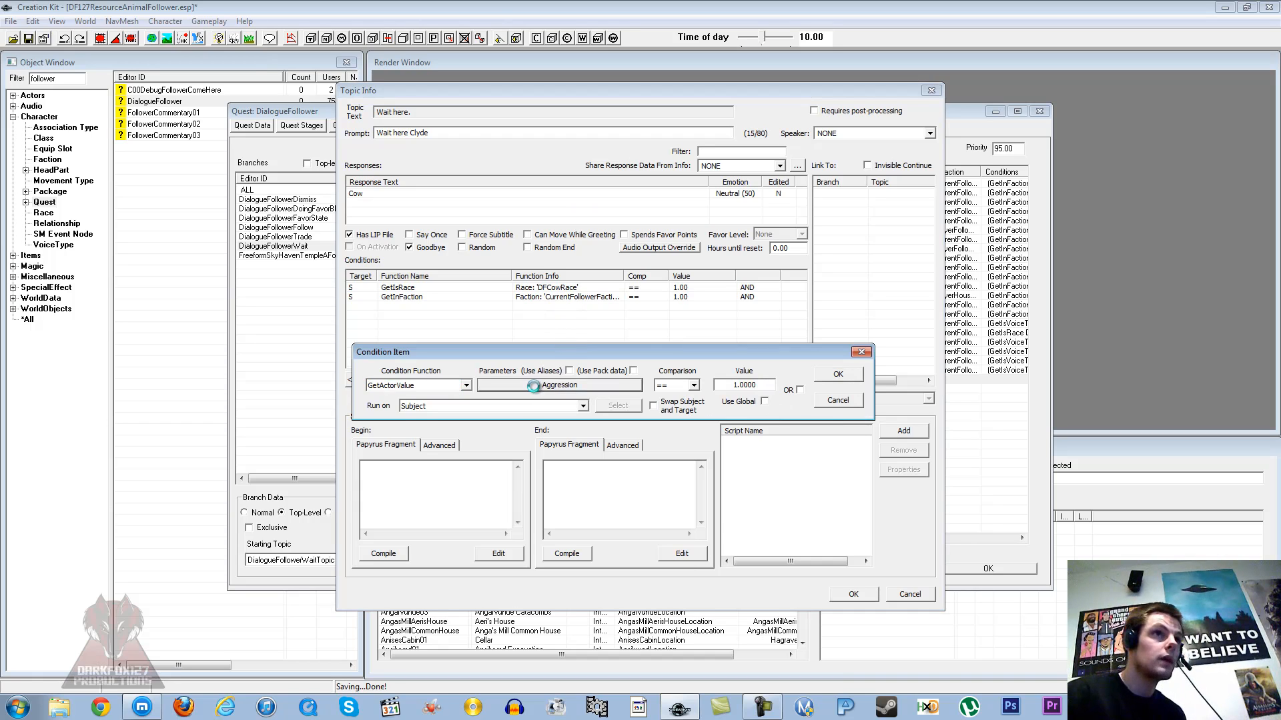
pyautogui.write('w')
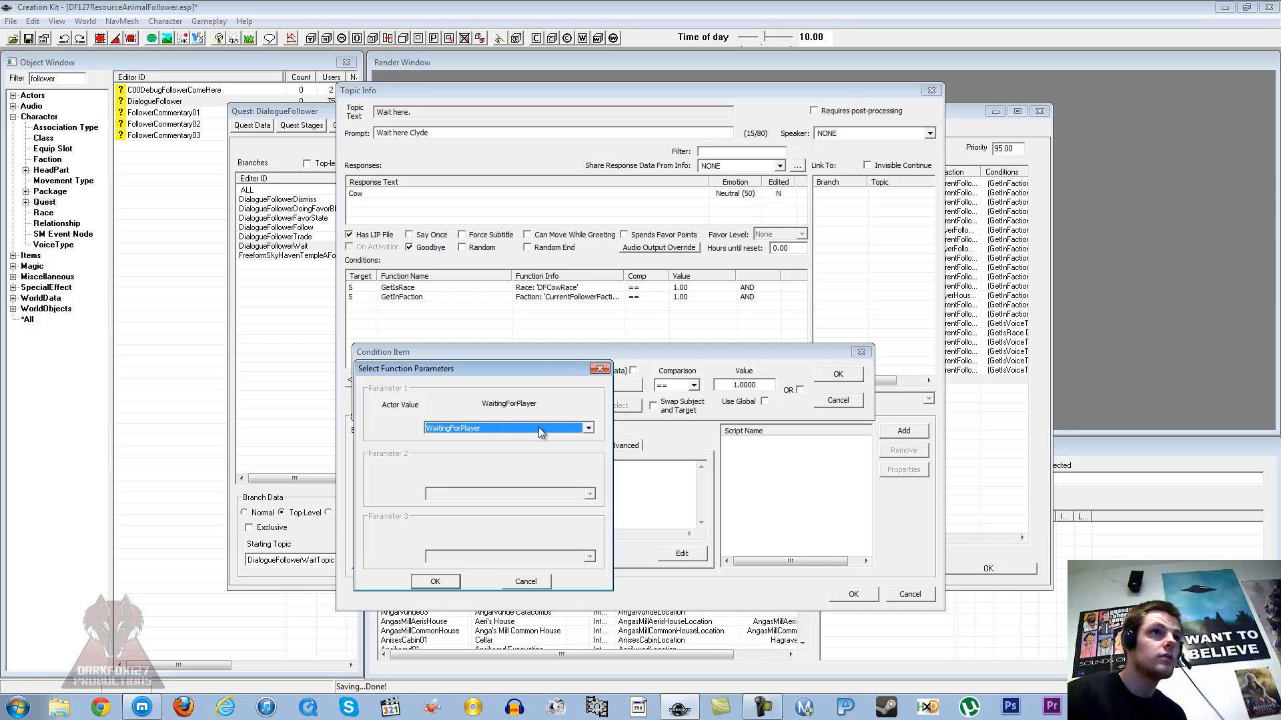
pyautogui.click(444, 582)
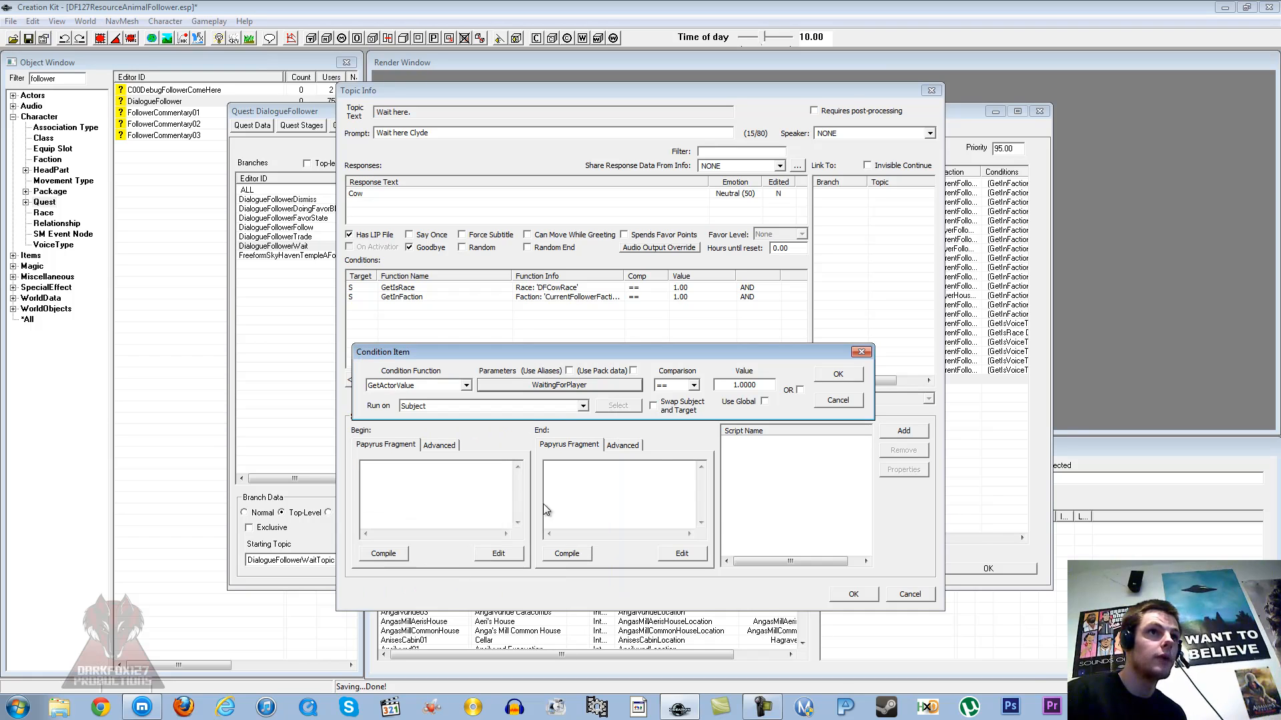
pyautogui.doubleClick(767, 389)
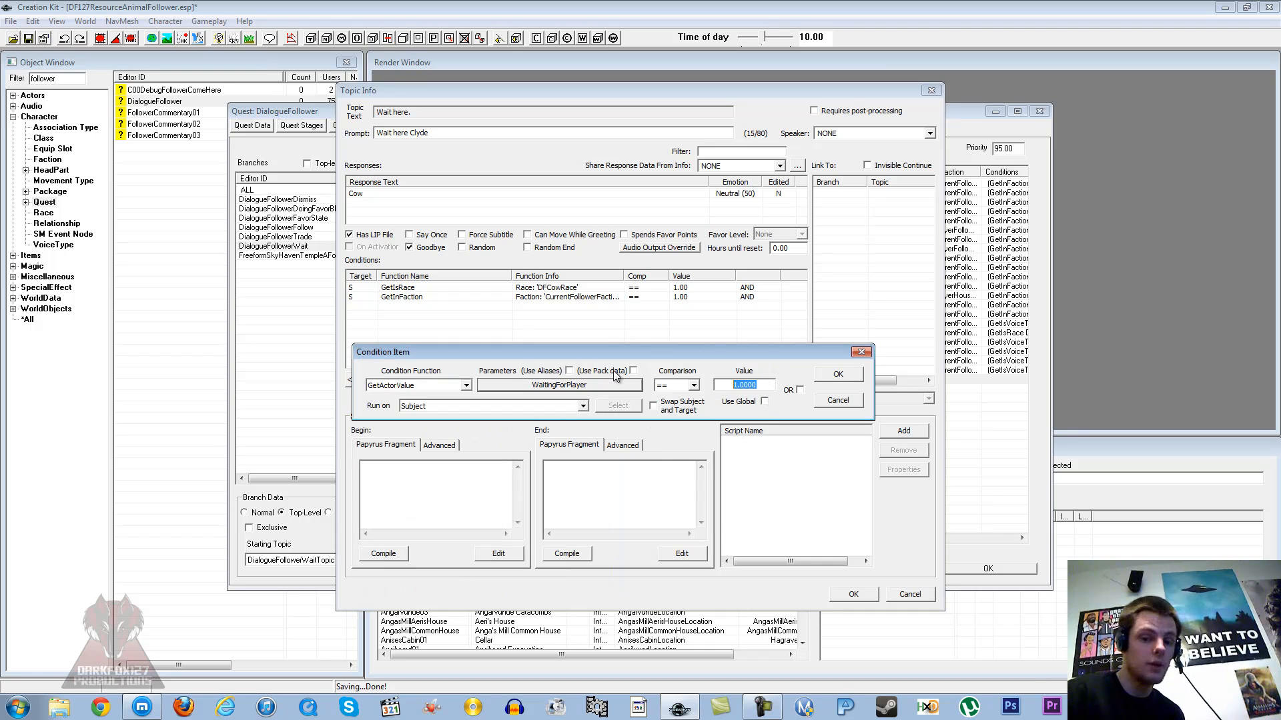
pyautogui.write('0')
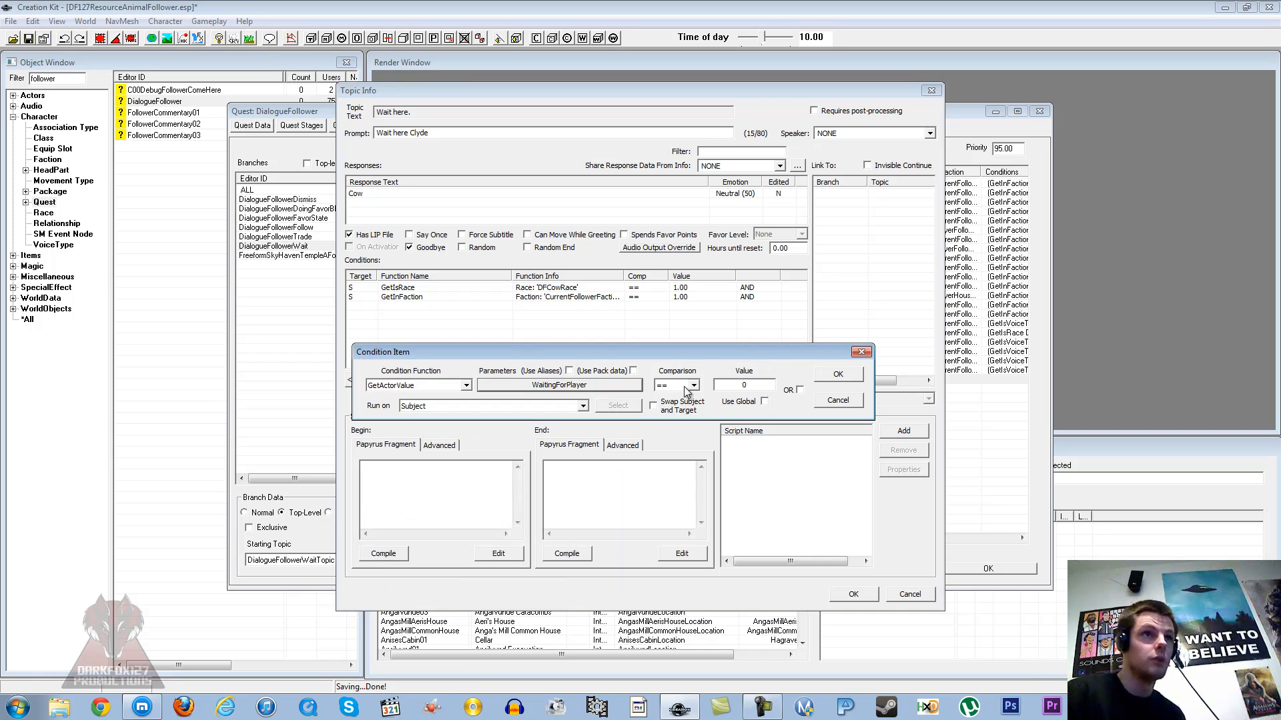
pyautogui.click(838, 374)
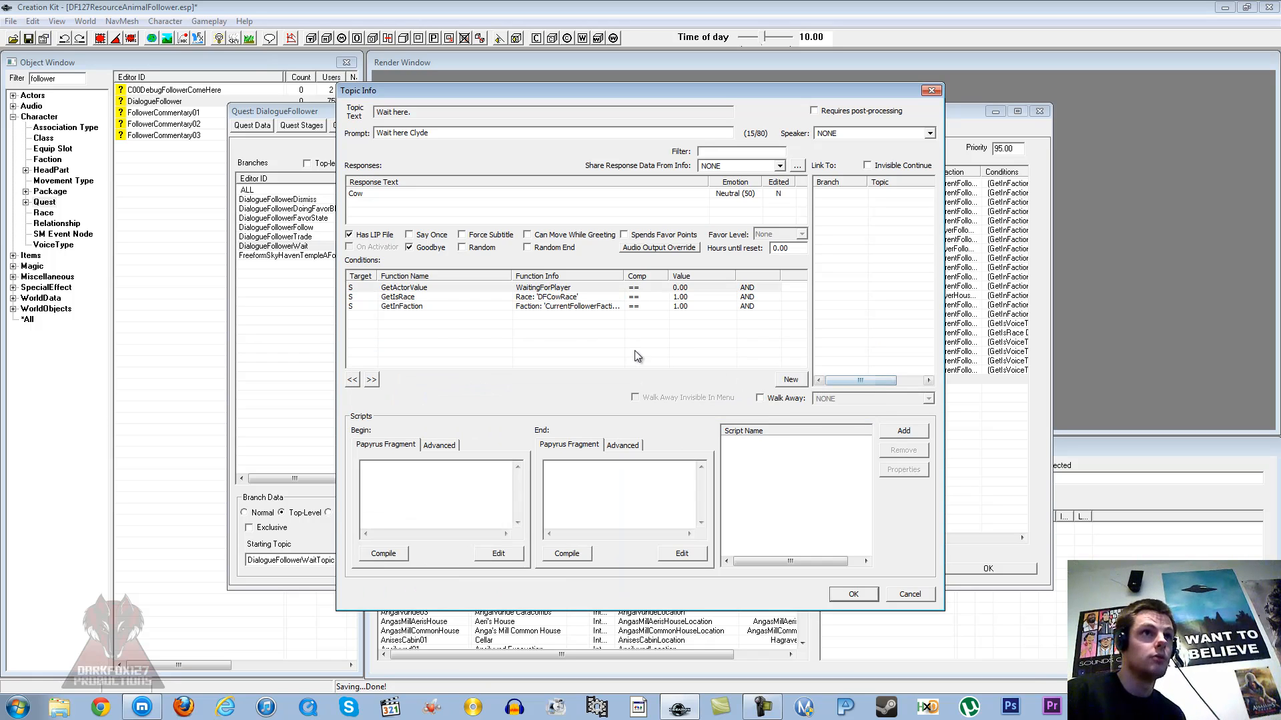
pyautogui.click(630, 331)
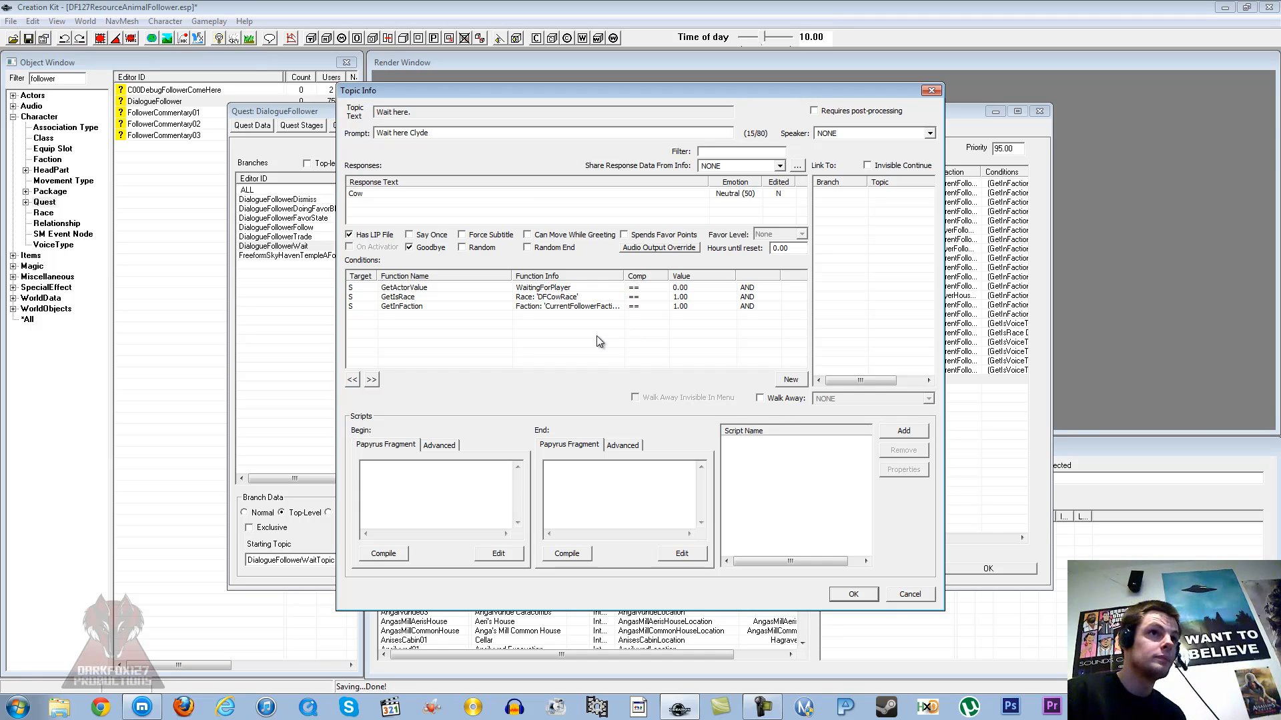
# - Switch to the Dialogue Scripts Full file in Notepad and copy the (GetOwningQuest() as DialogueFollowerScript).AnimalWait() line of the Wait Dialogue section
pyautogui.click(597, 486)
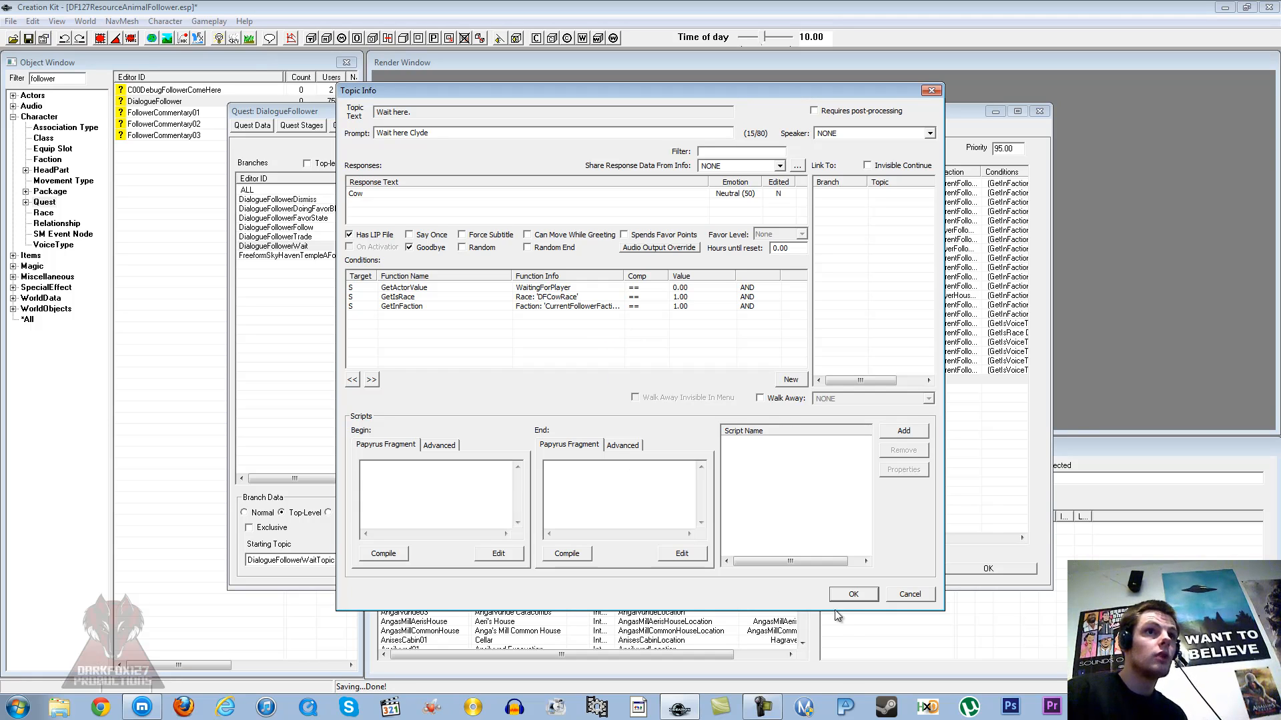
pyautogui.click(1094, 707)
pyautogui.click(1084, 677)
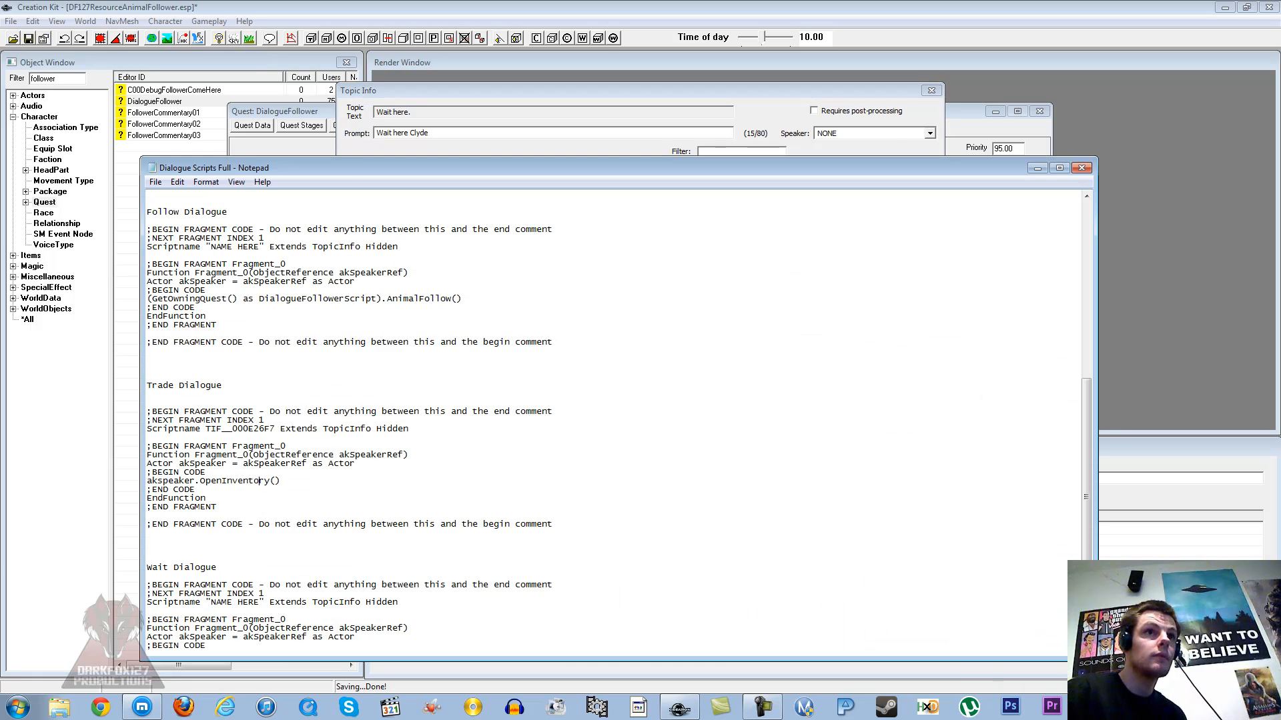
pyautogui.scroll(-2, 551, 485)
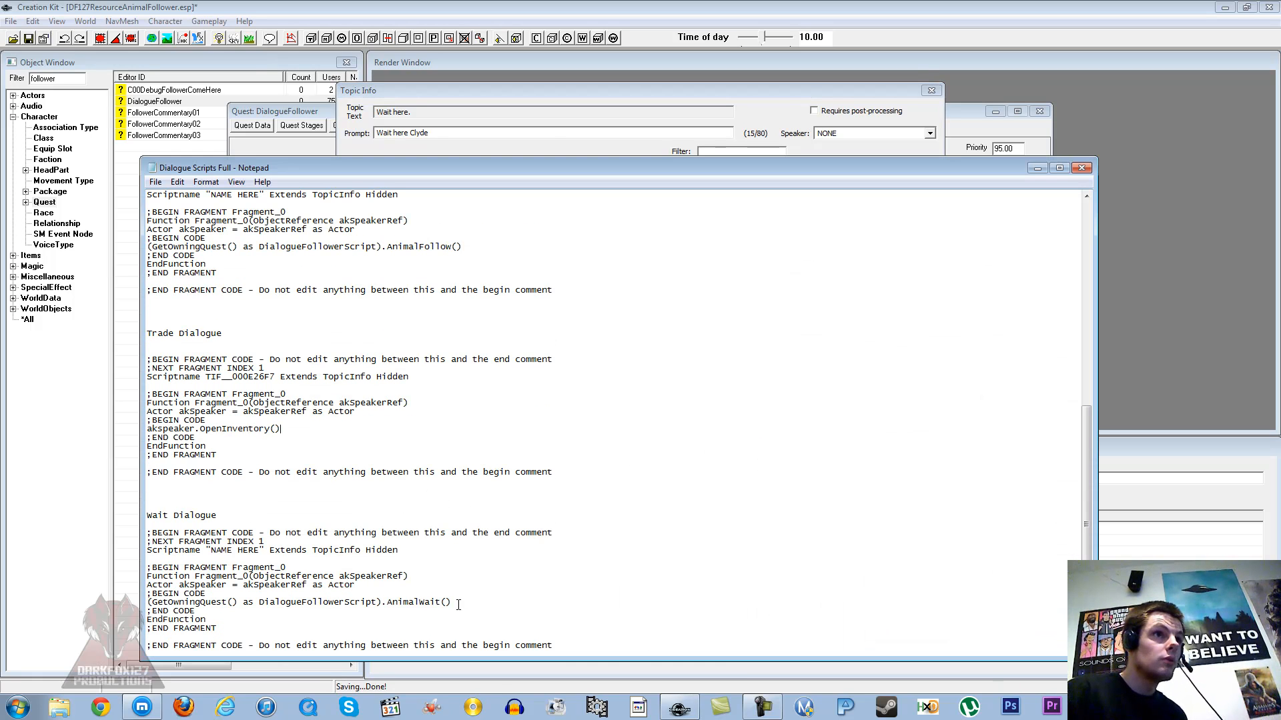
pyautogui.moveTo(452, 602); pyautogui.dragTo(145, 603)
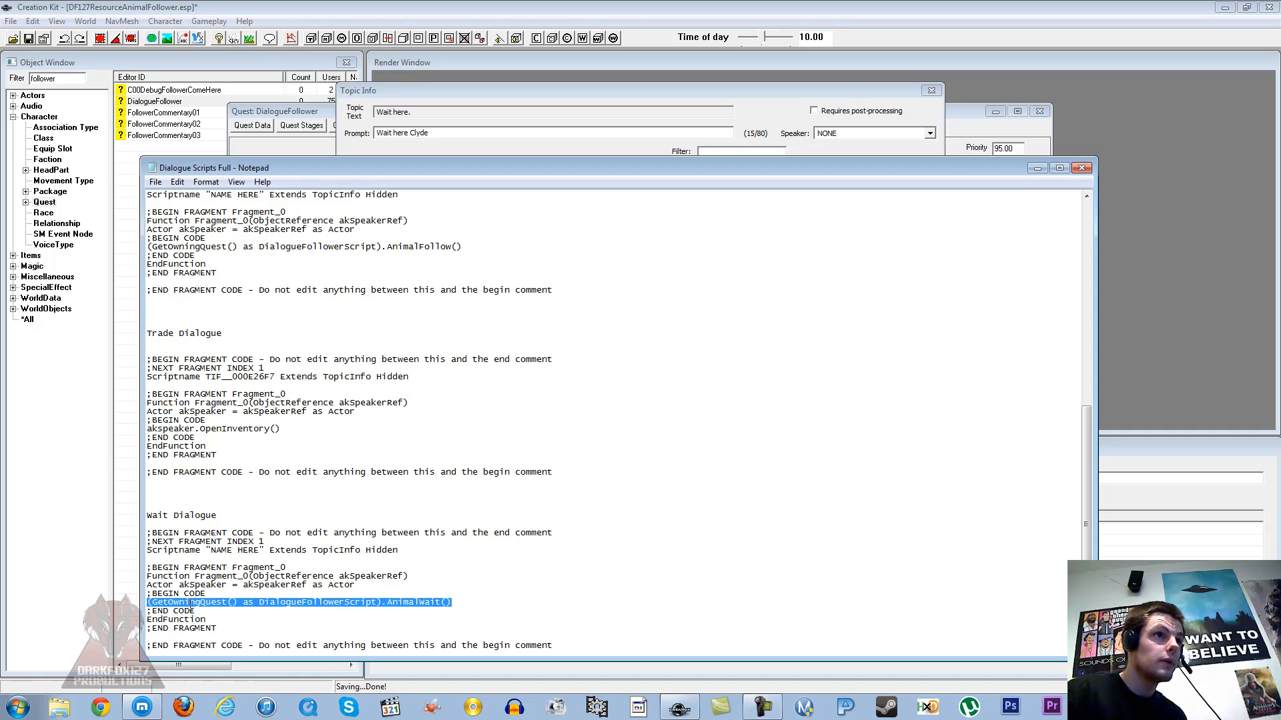
pyautogui.rightClick(190, 609)
pyautogui.click(221, 461)
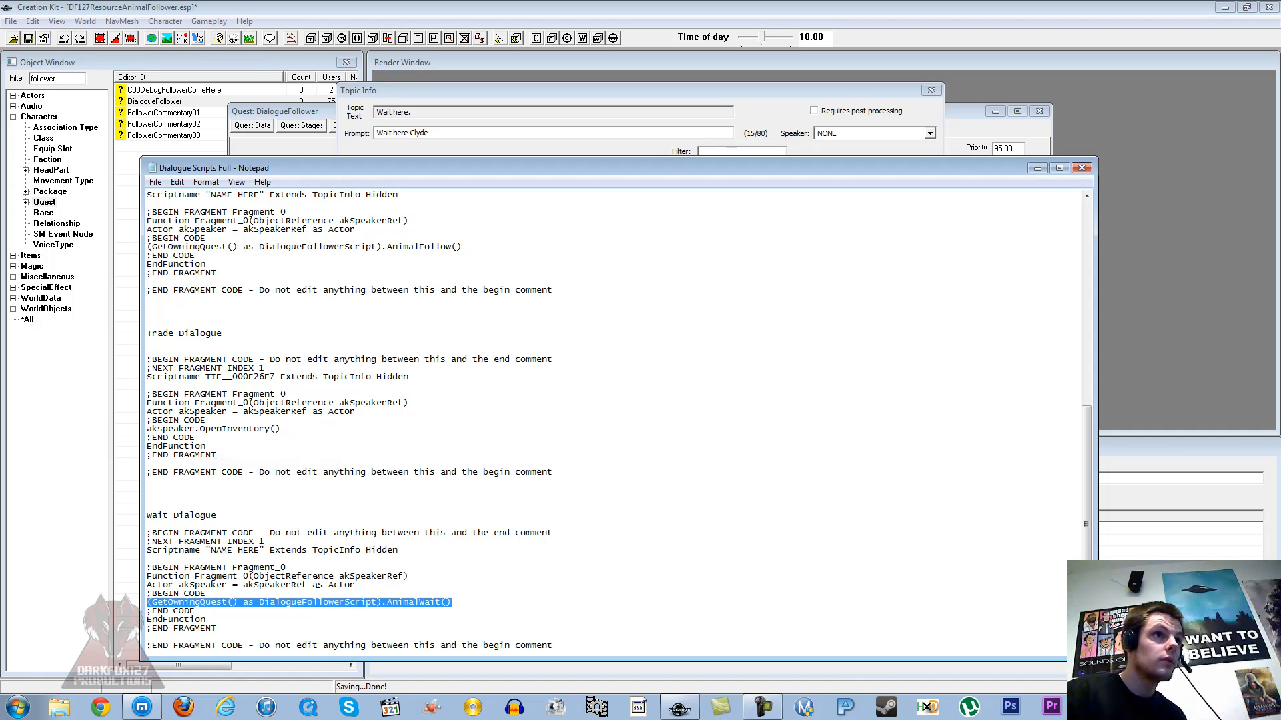
pyautogui.click(470, 604)
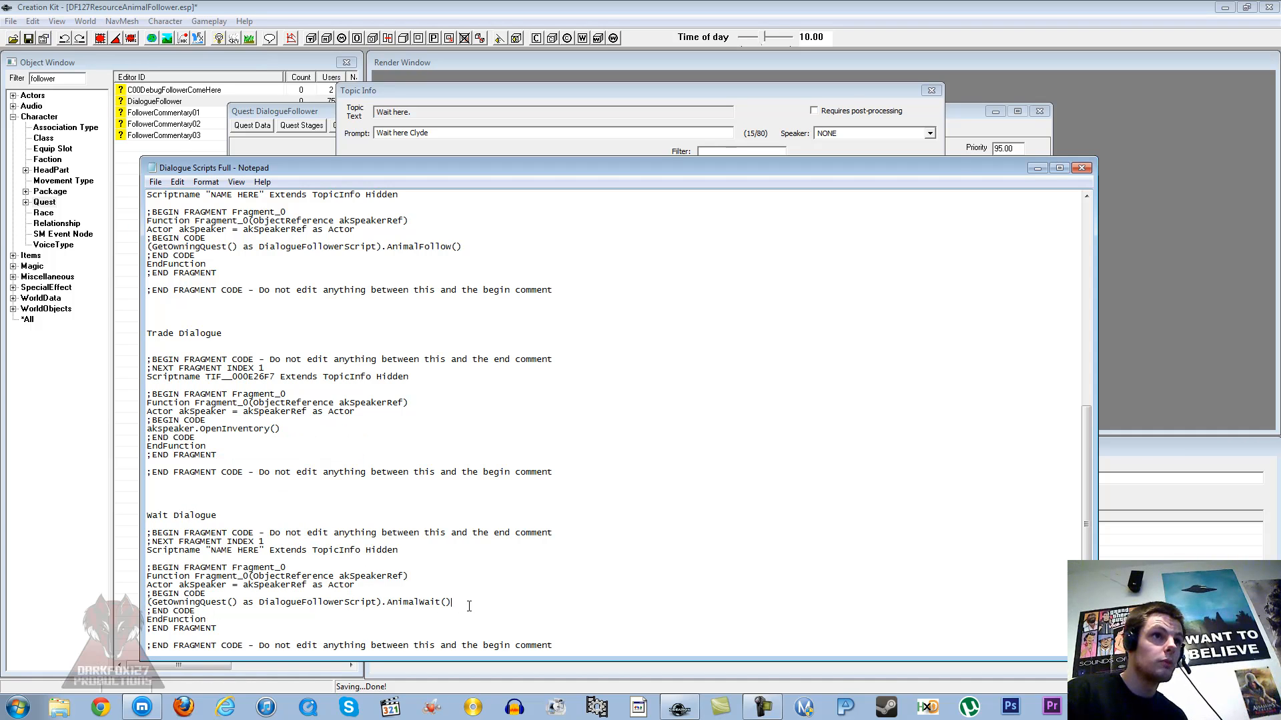
# - Return to the Creation Kit, paste the copied AnimalWait() line into the wait info's End Papyrus fragment and compile it
pyautogui.click(817, 89)
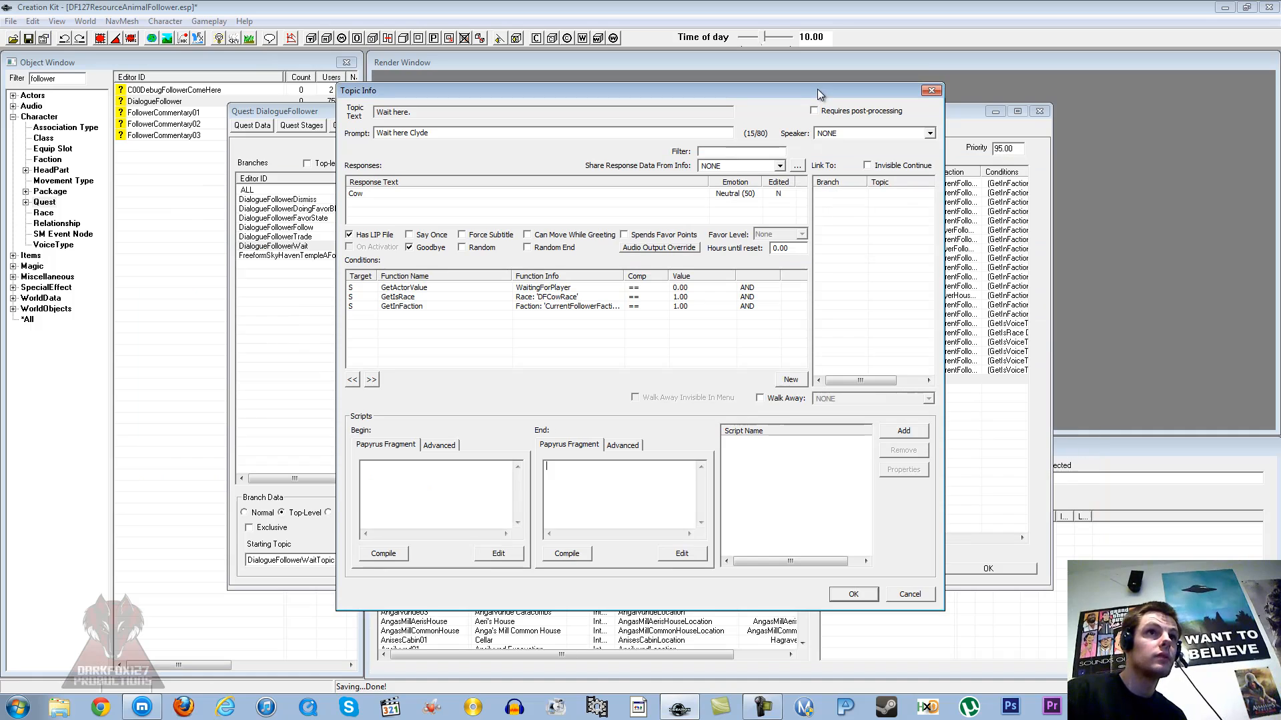
pyautogui.rightClick(639, 498)
pyautogui.click(670, 555)
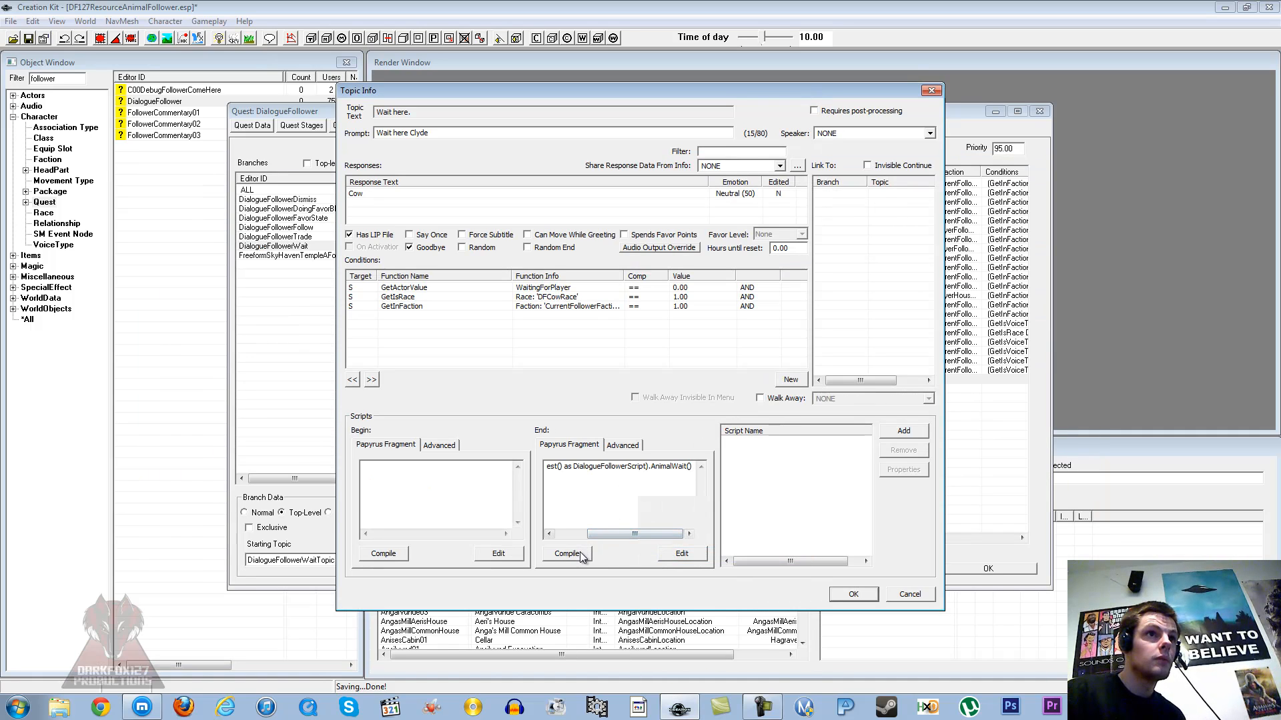
pyautogui.click(584, 557)
# - Rename the wait info's End fragment script to DFCowWait and accept the topic info
pyautogui.click(624, 444)
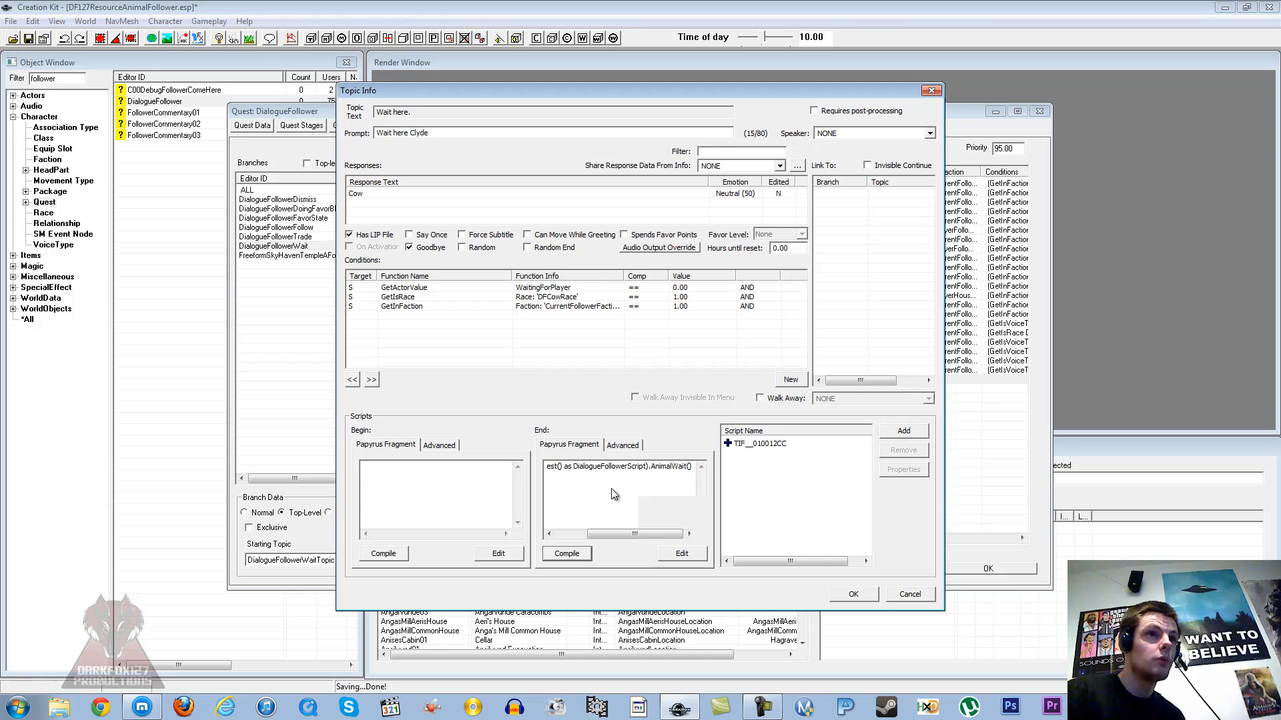
pyautogui.click(572, 535)
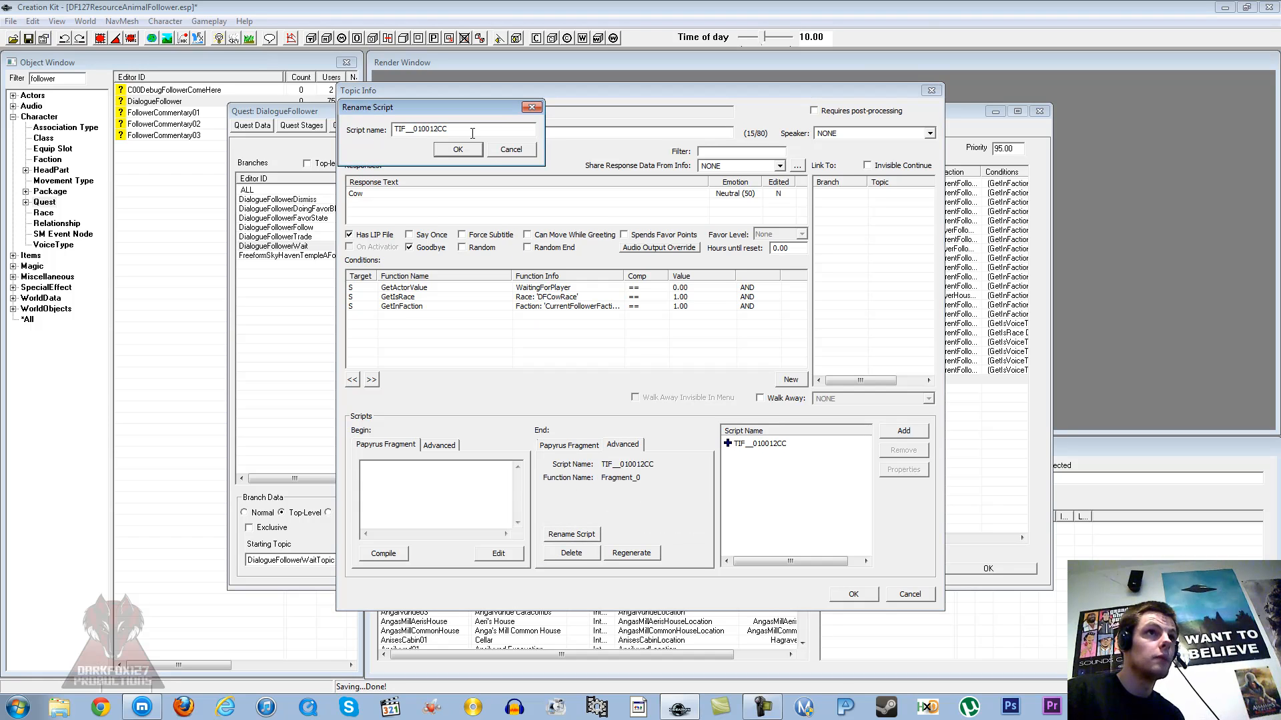
pyautogui.moveTo(471, 130); pyautogui.dragTo(303, 141)
pyautogui.write('DFCow')
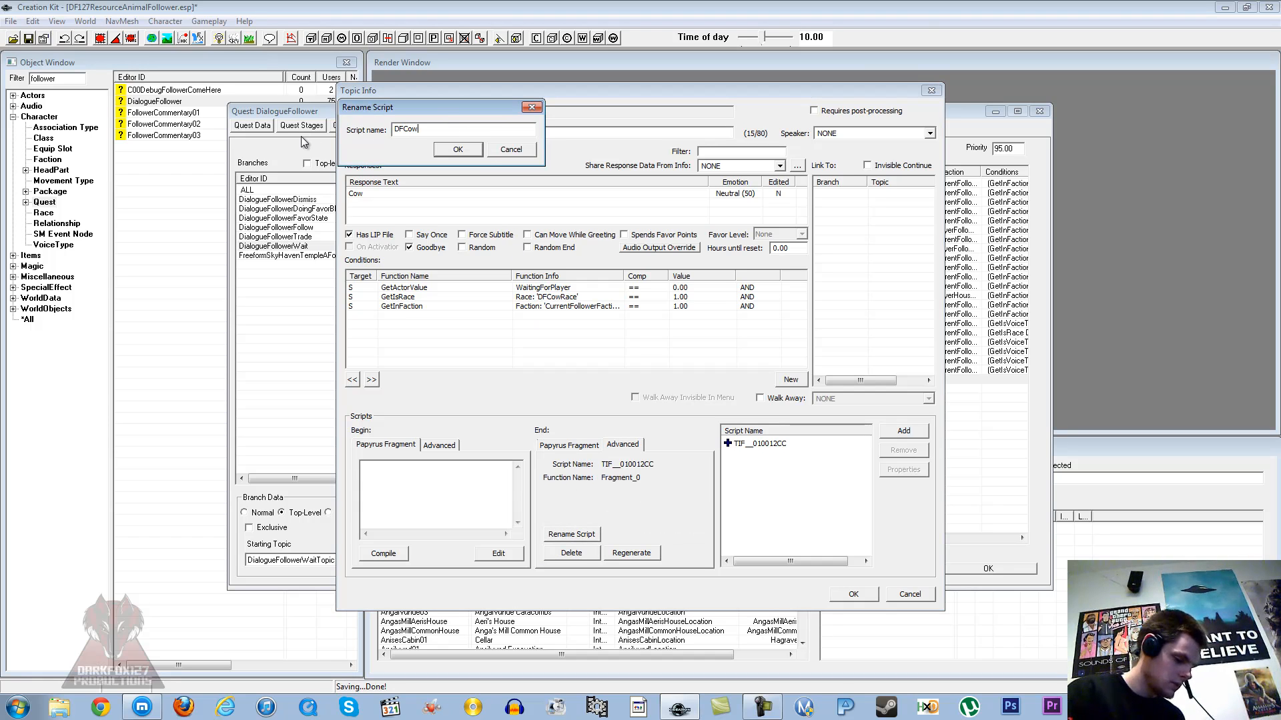
pyautogui.write('DWait')
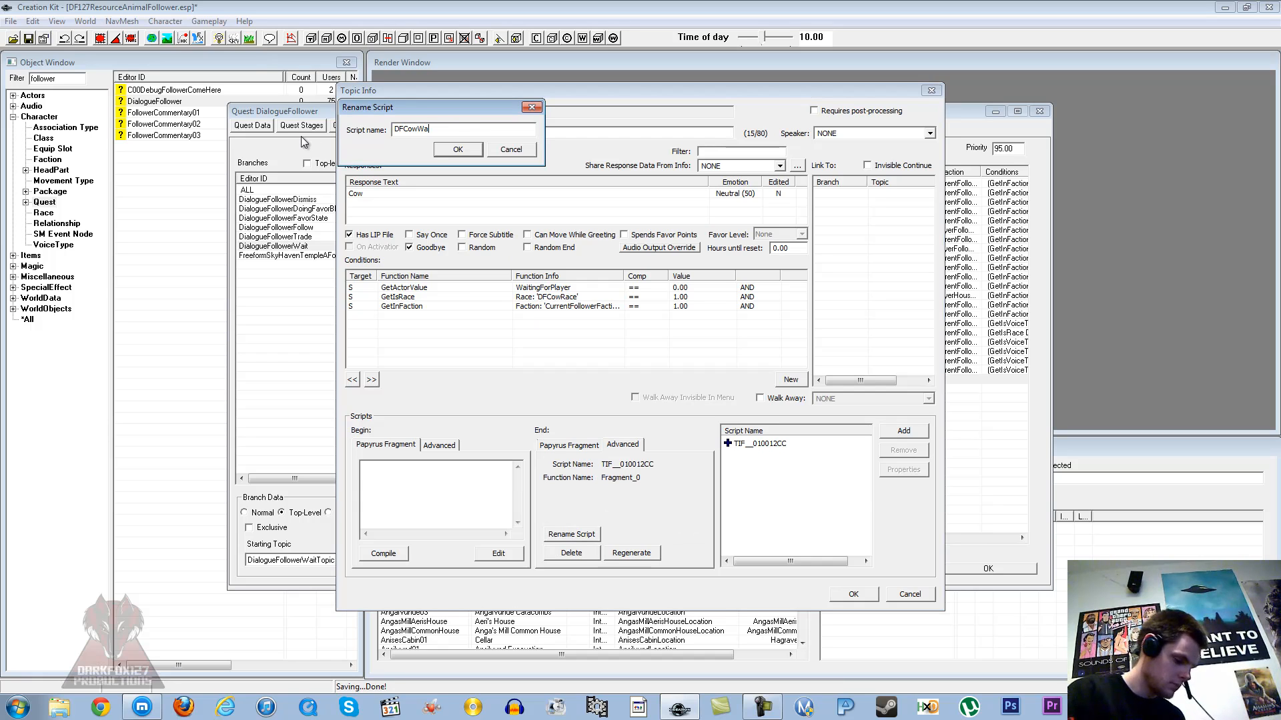
pyautogui.click(458, 149)
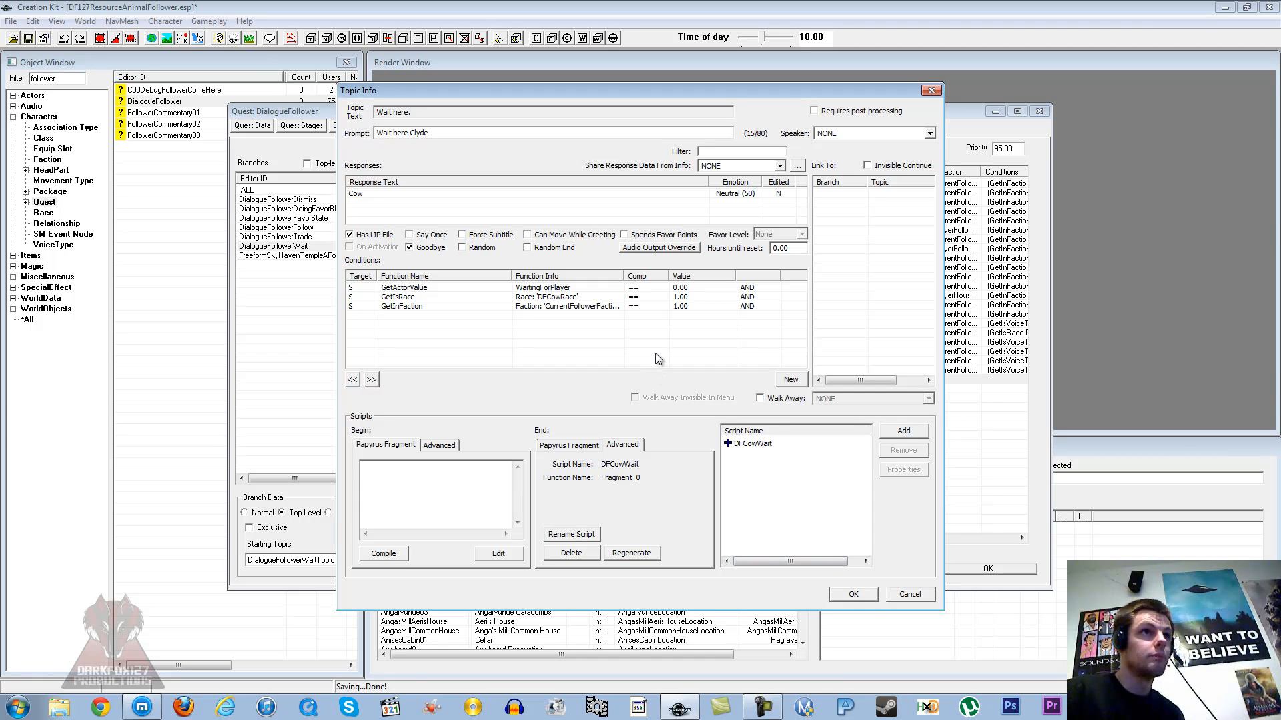
pyautogui.press('Return')
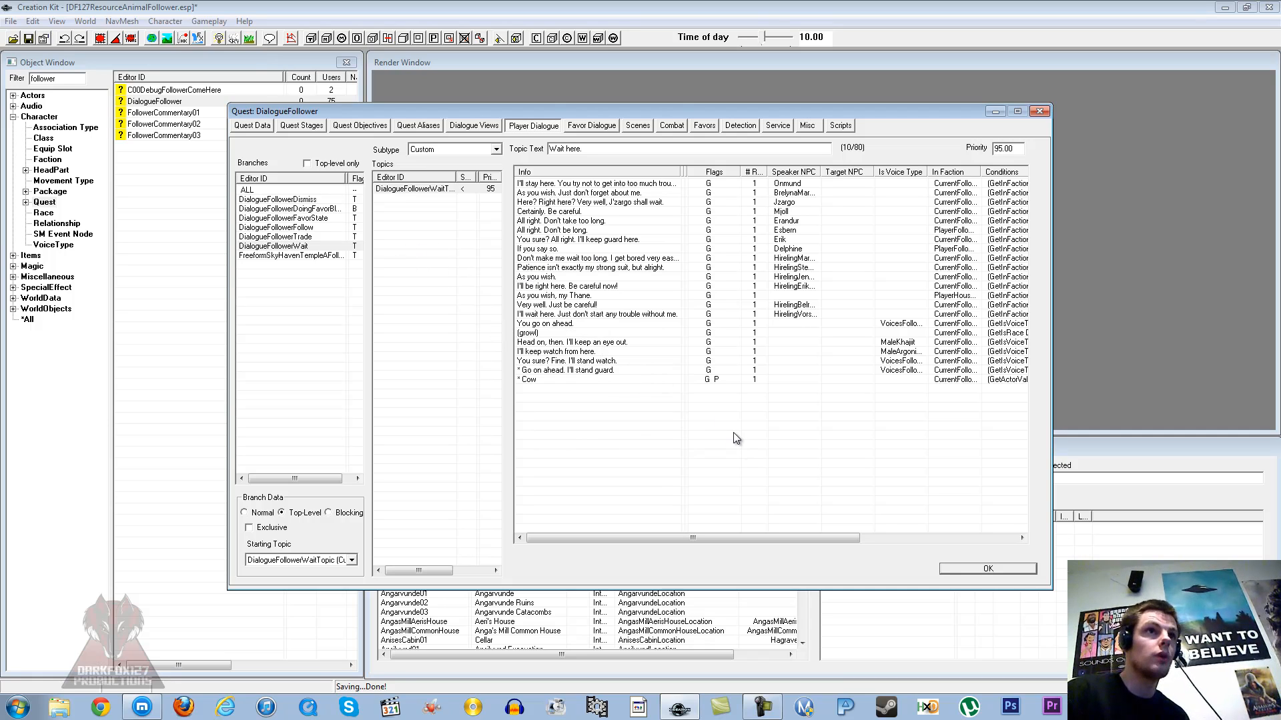
# - Accept the DialogueFollower quest changes and save the DF127ResourceAnimalFollower.esp plugin
pyautogui.click(957, 568)
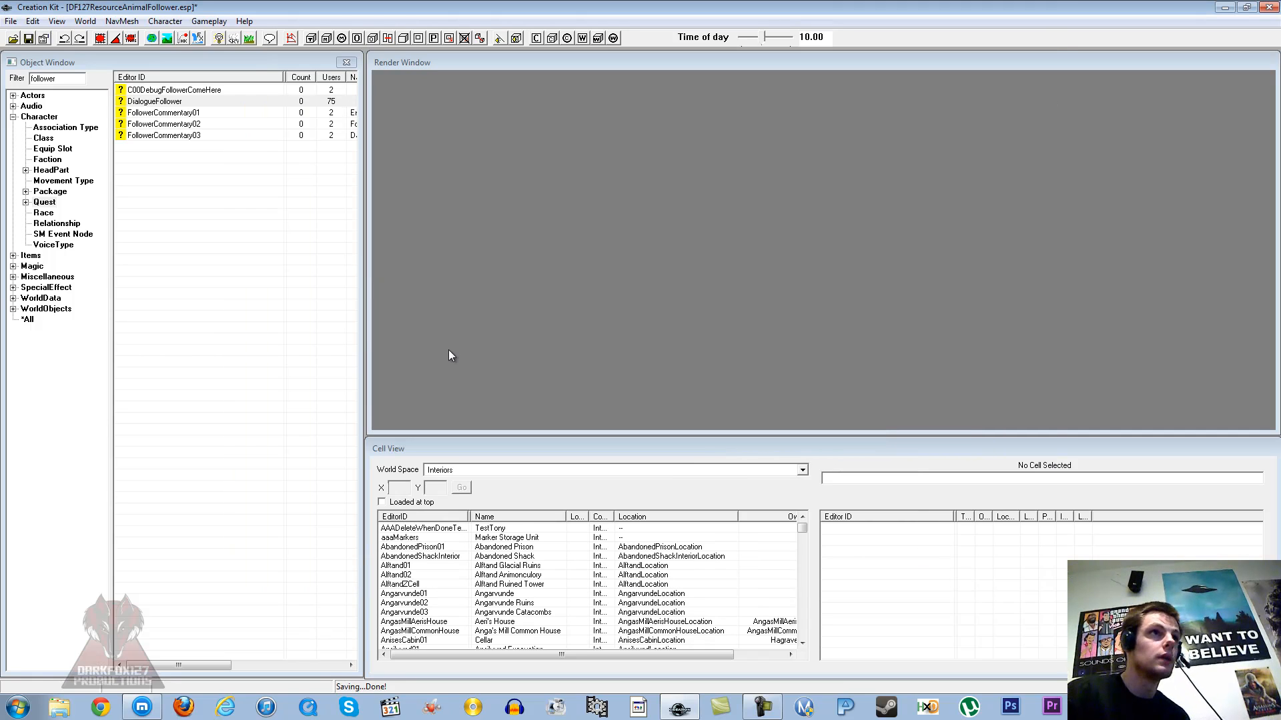
pyautogui.click(28, 39)
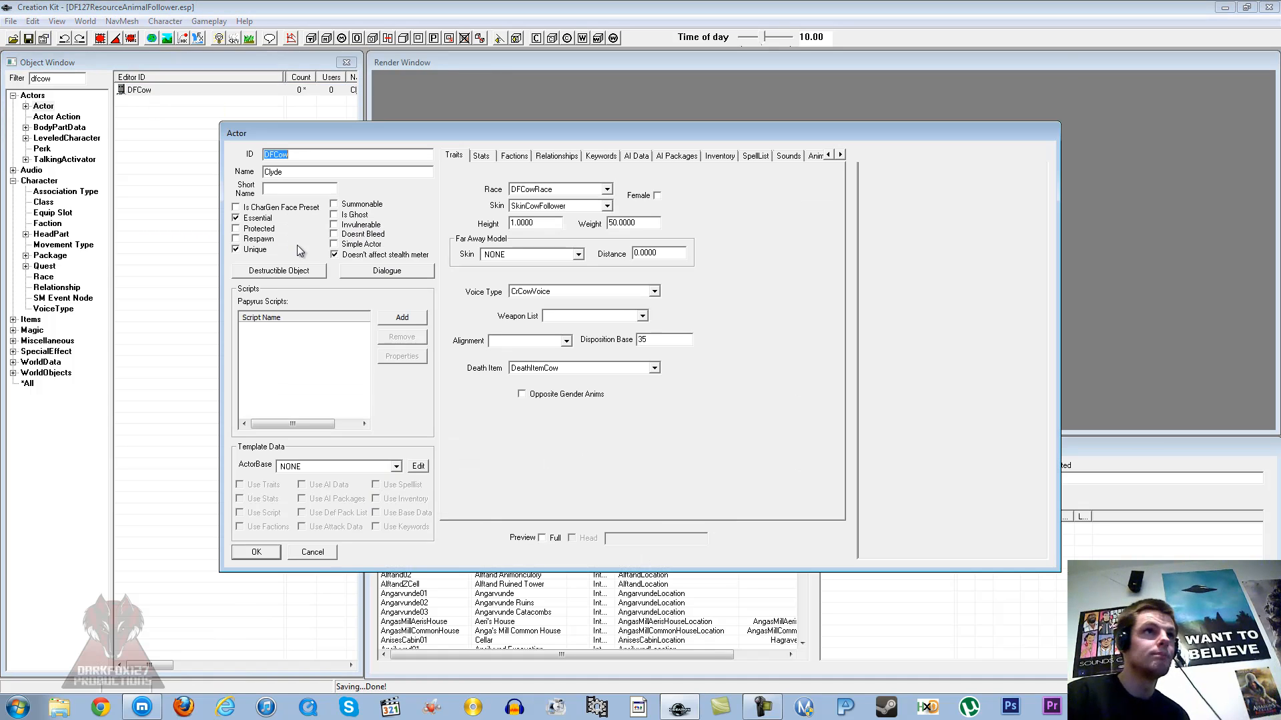
pyautogui.click(326, 335)
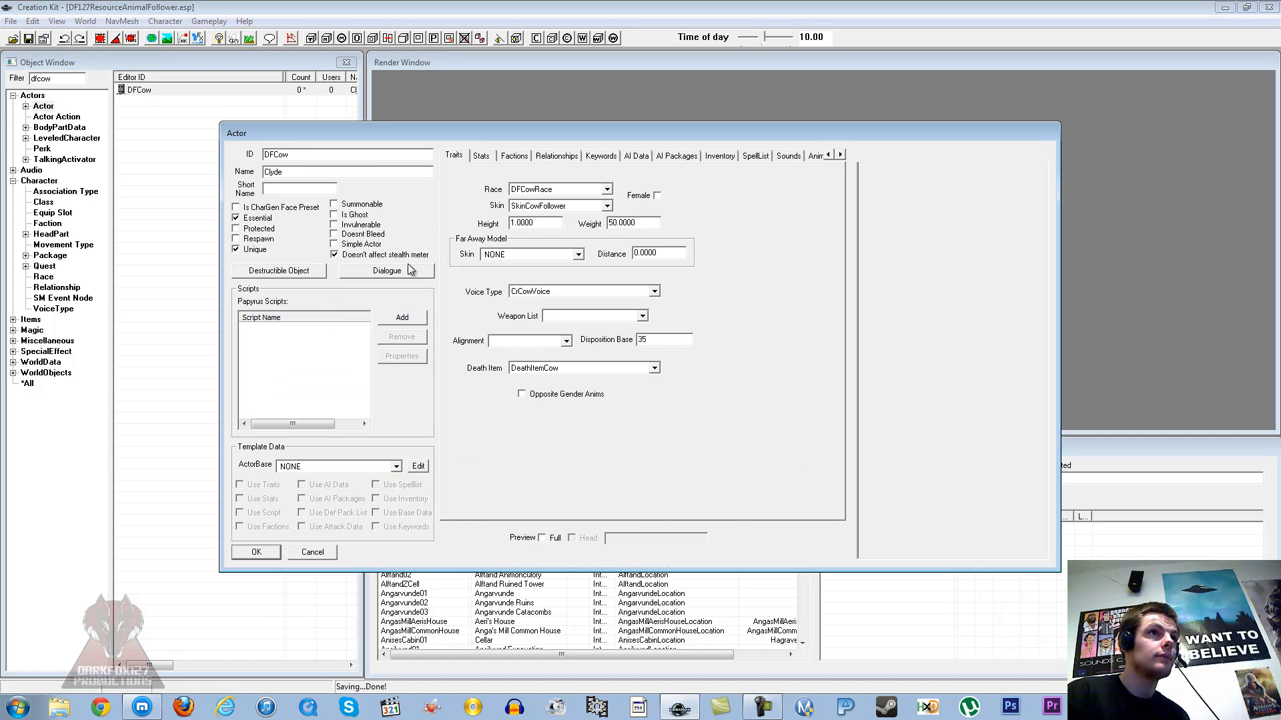
# - Add a new Papyrus script named DFCowClydeScript, extending ObjectReference, to the DFCow actor
pyautogui.click(402, 321)
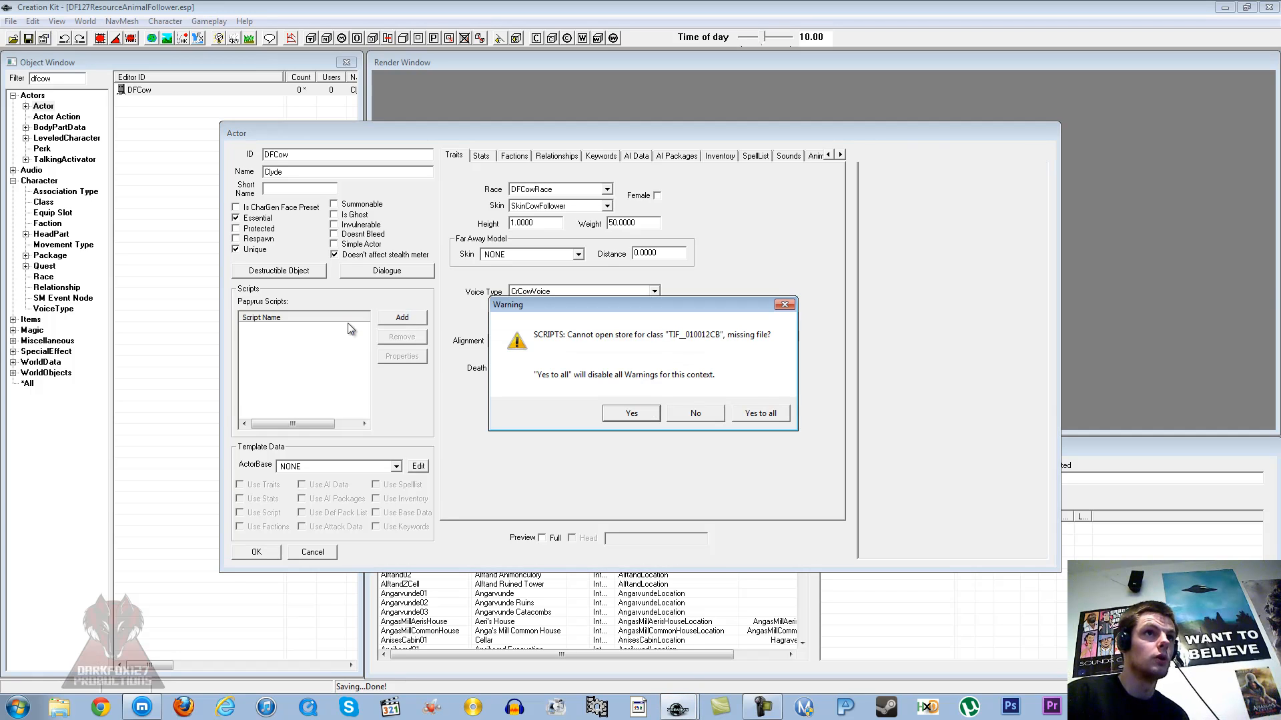
pyautogui.click(755, 415)
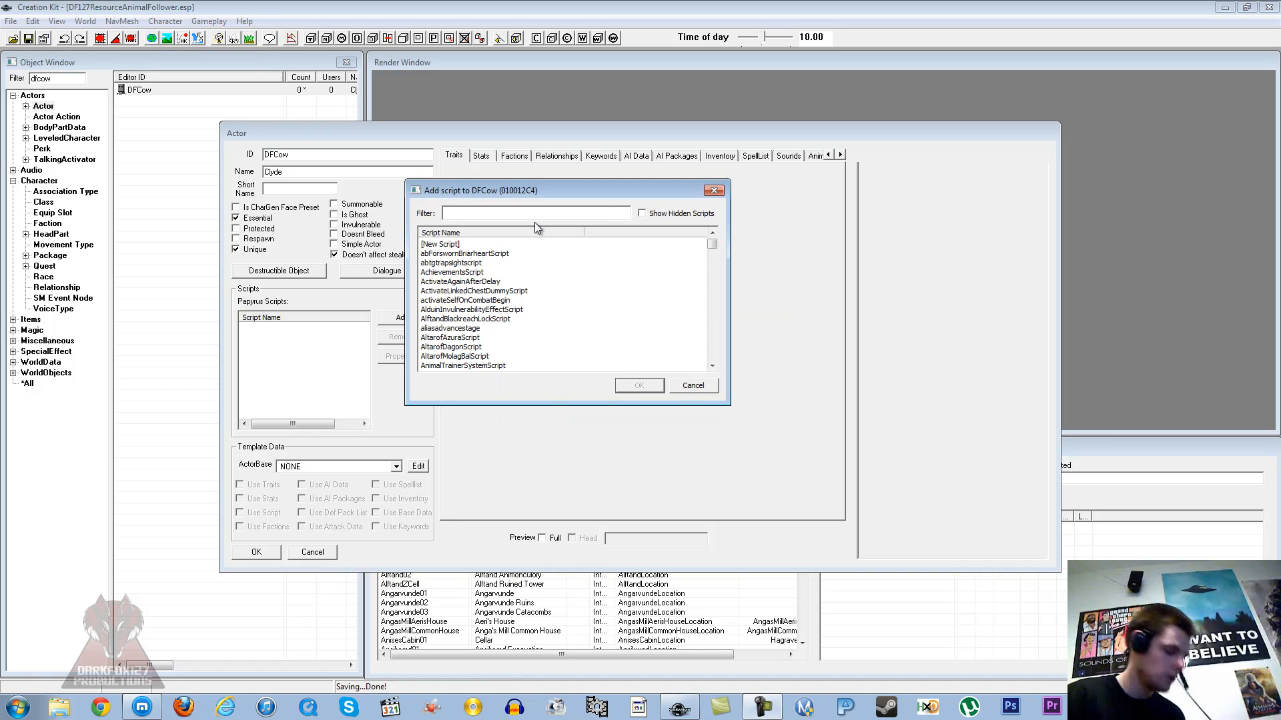
pyautogui.doubleClick(441, 244)
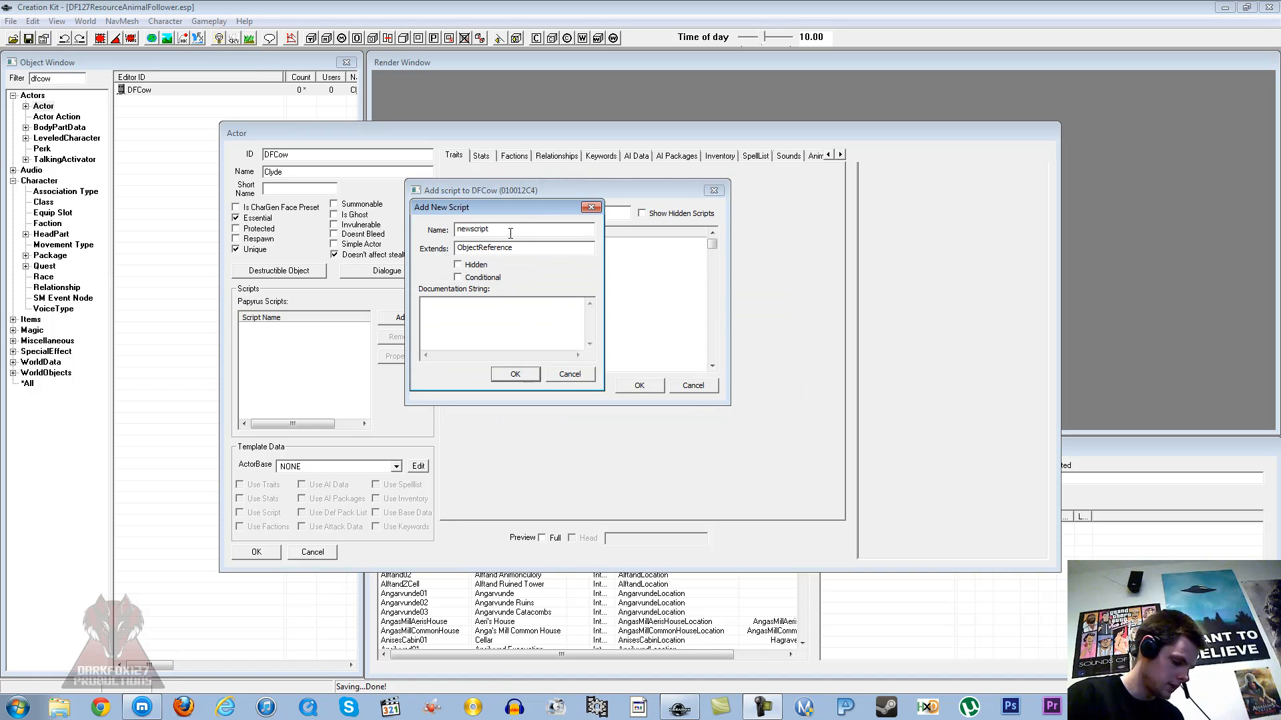
pyautogui.write('DFCowC')
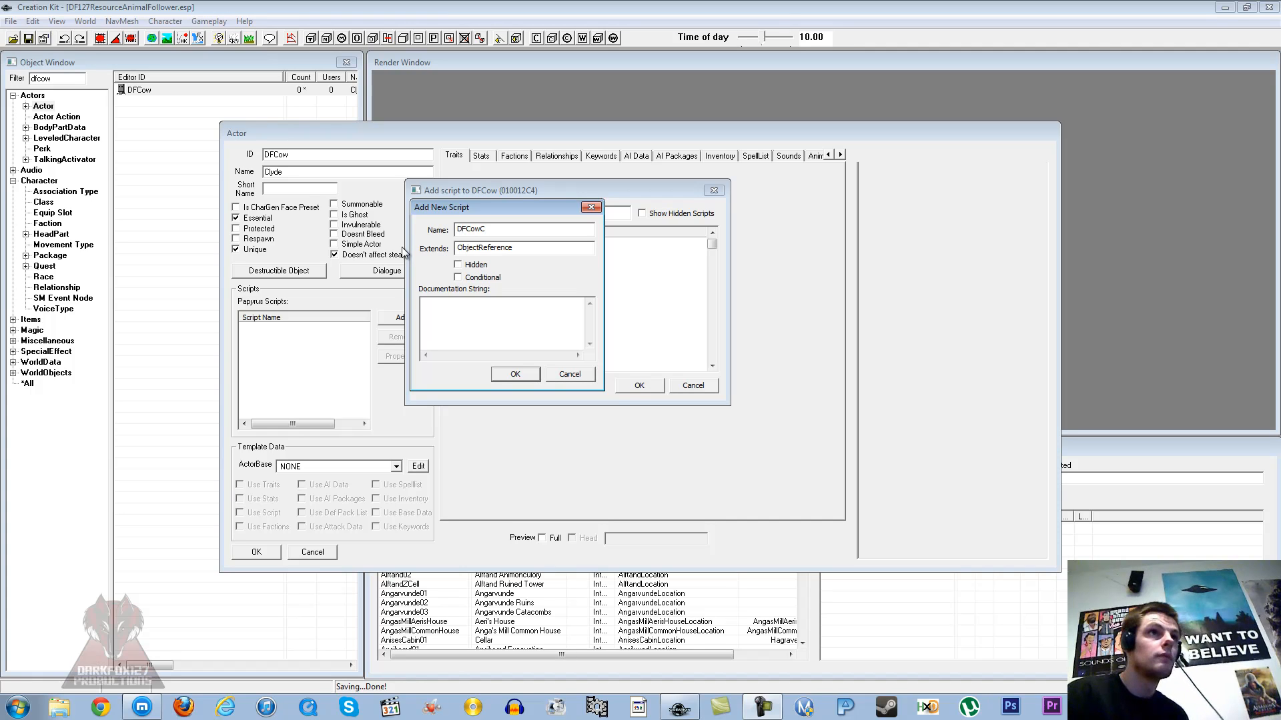
pyautogui.write('lydeScript')
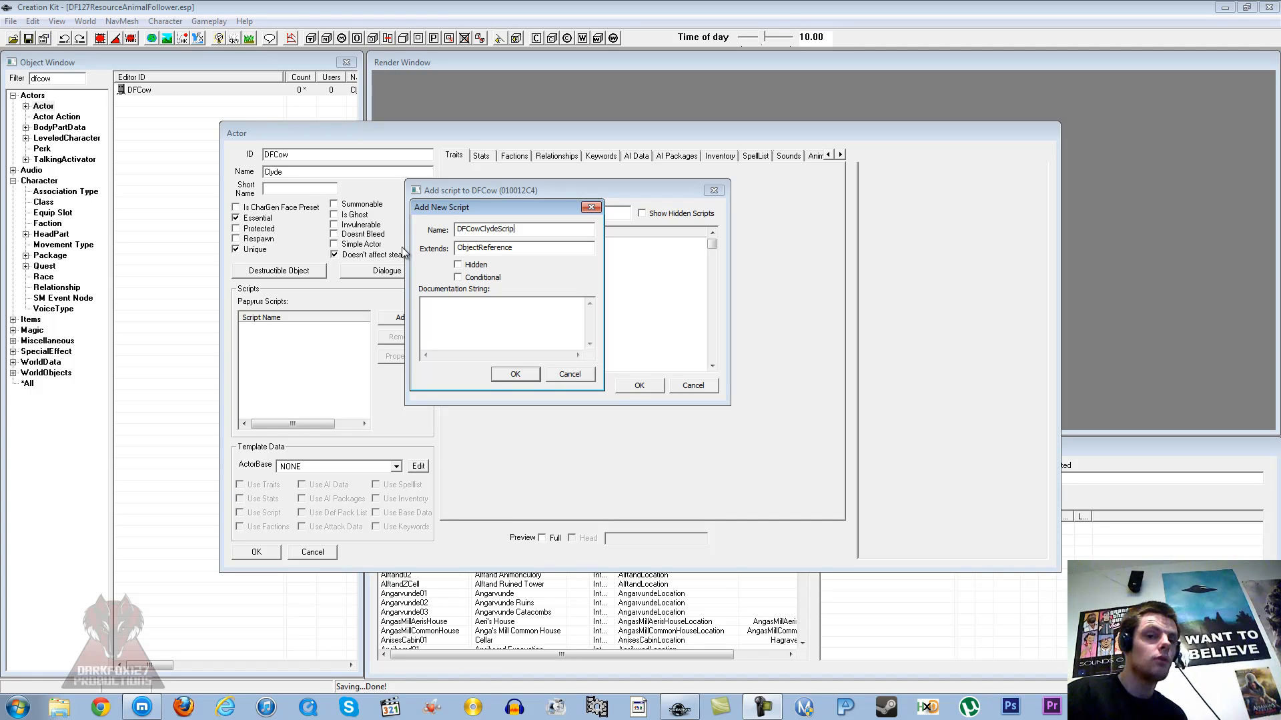
pyautogui.click(513, 374)
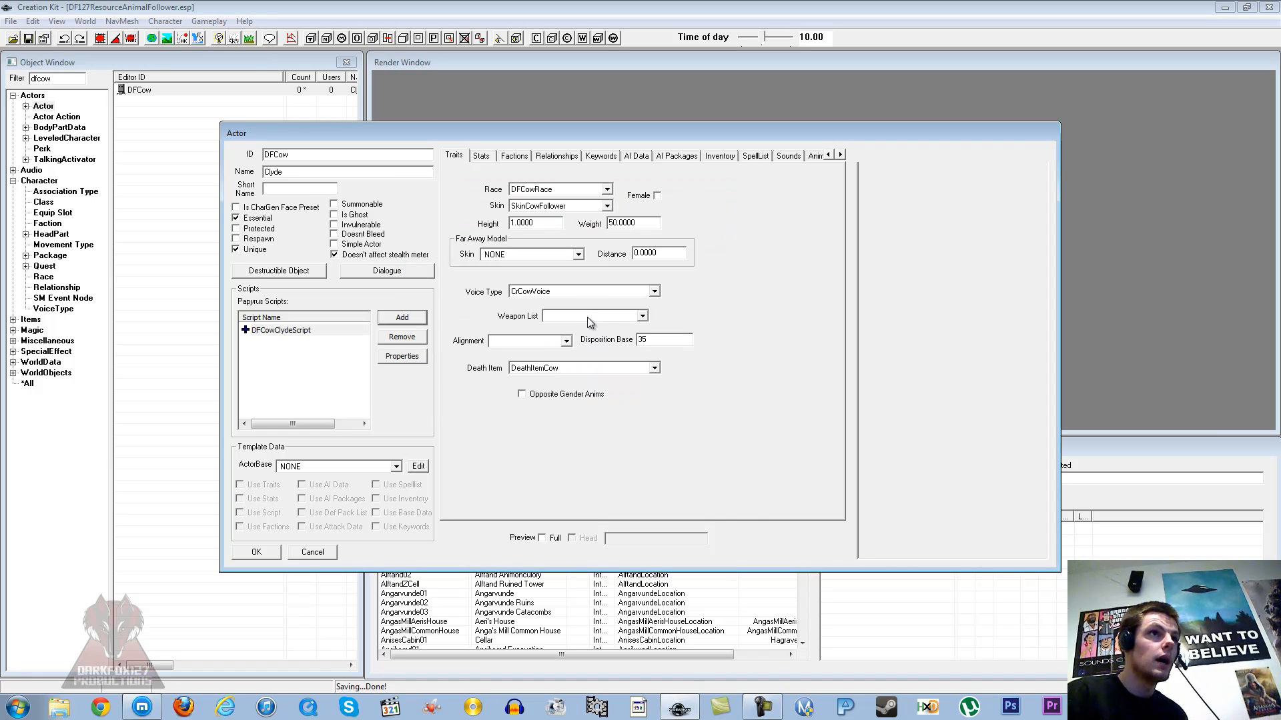
pyautogui.rightClick(282, 330)
pyautogui.click(259, 350)
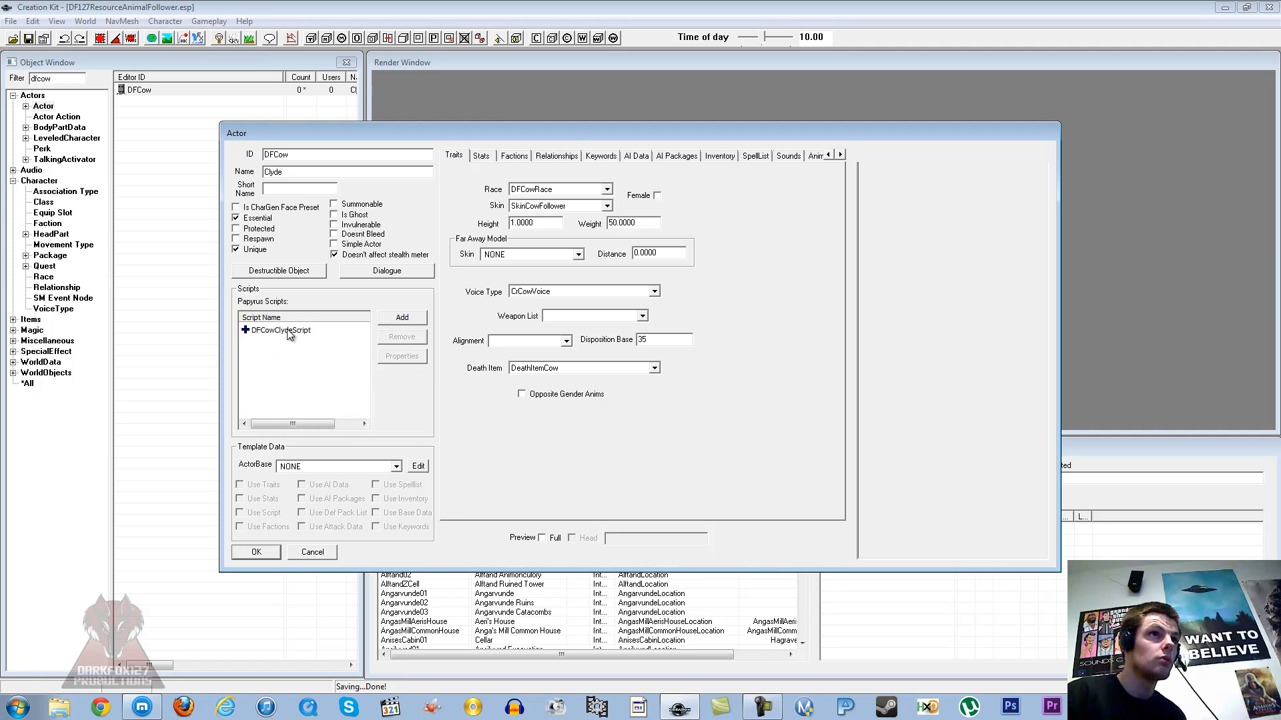
# - Find the existing WEDogFollowerScript by filtering for wedog and attach it to the DFCow actor
pyautogui.click(400, 320)
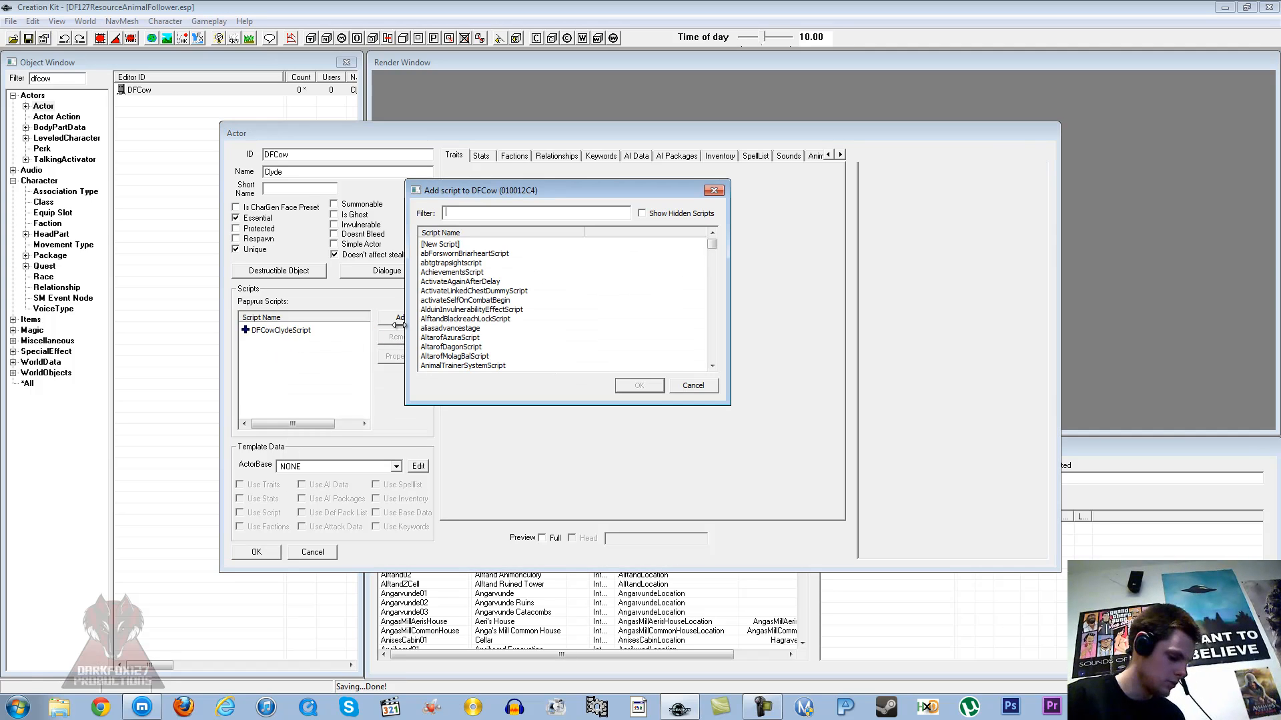
pyautogui.click(478, 212)
pyautogui.write('wedog')
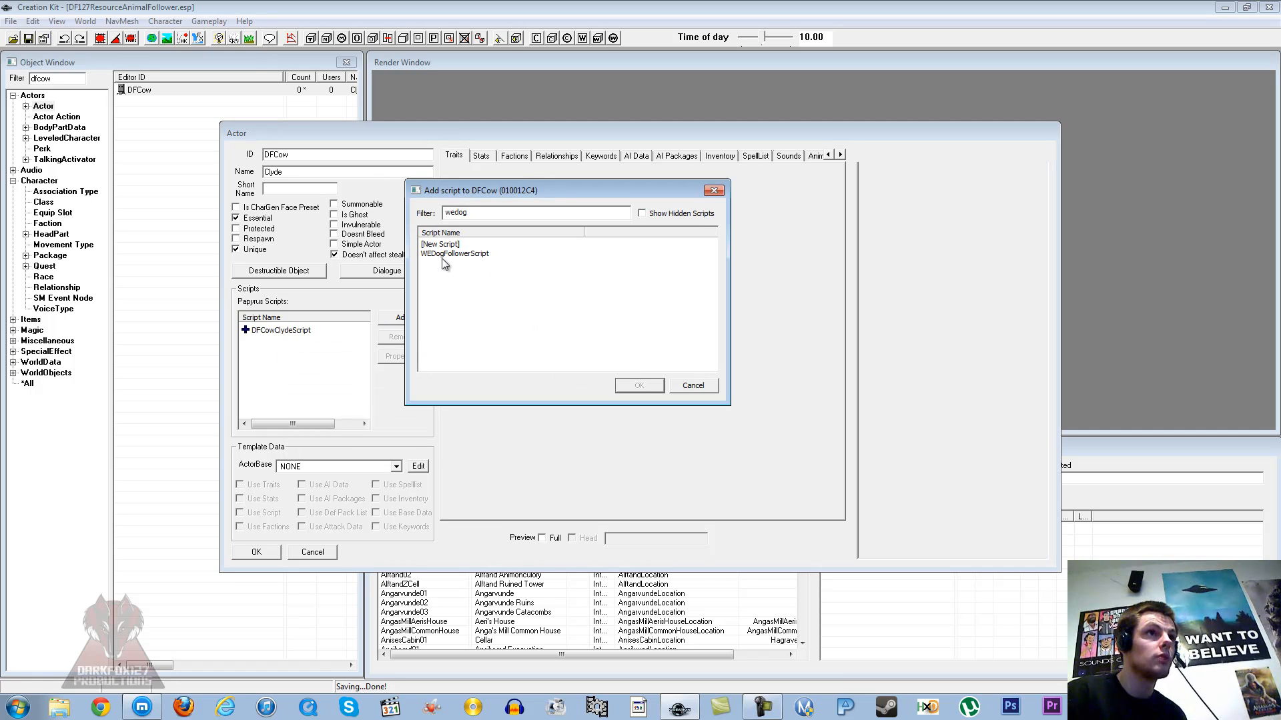
pyautogui.click(442, 254)
pyautogui.click(640, 387)
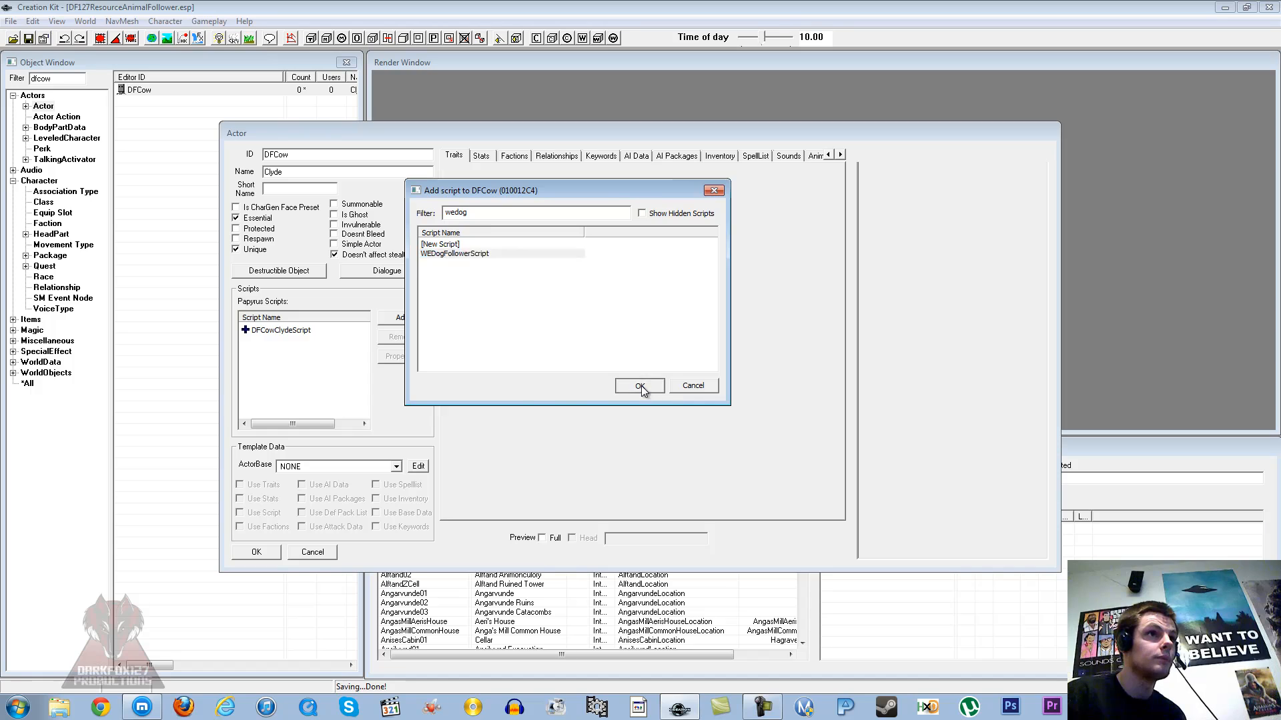
# - Open the source of WEDogFollowerScript, examine its animal follower code and close it
pyautogui.click(297, 342)
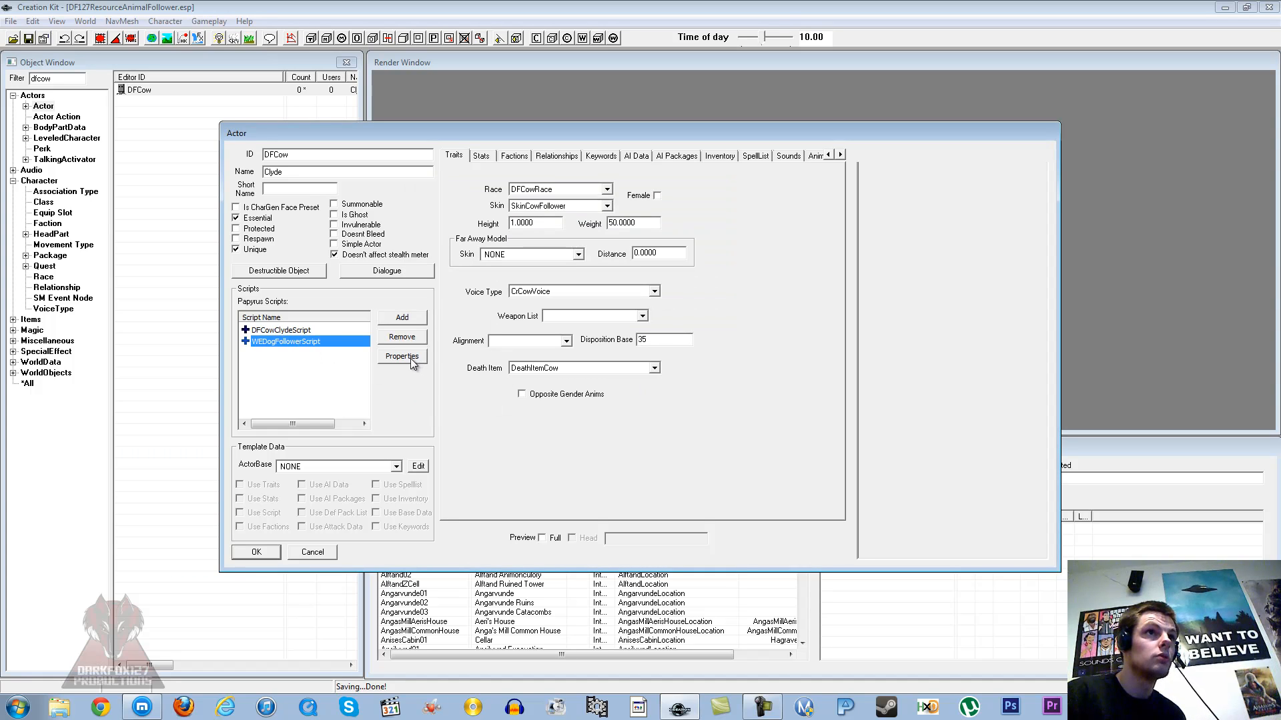
pyautogui.rightClick(354, 342)
pyautogui.click(390, 415)
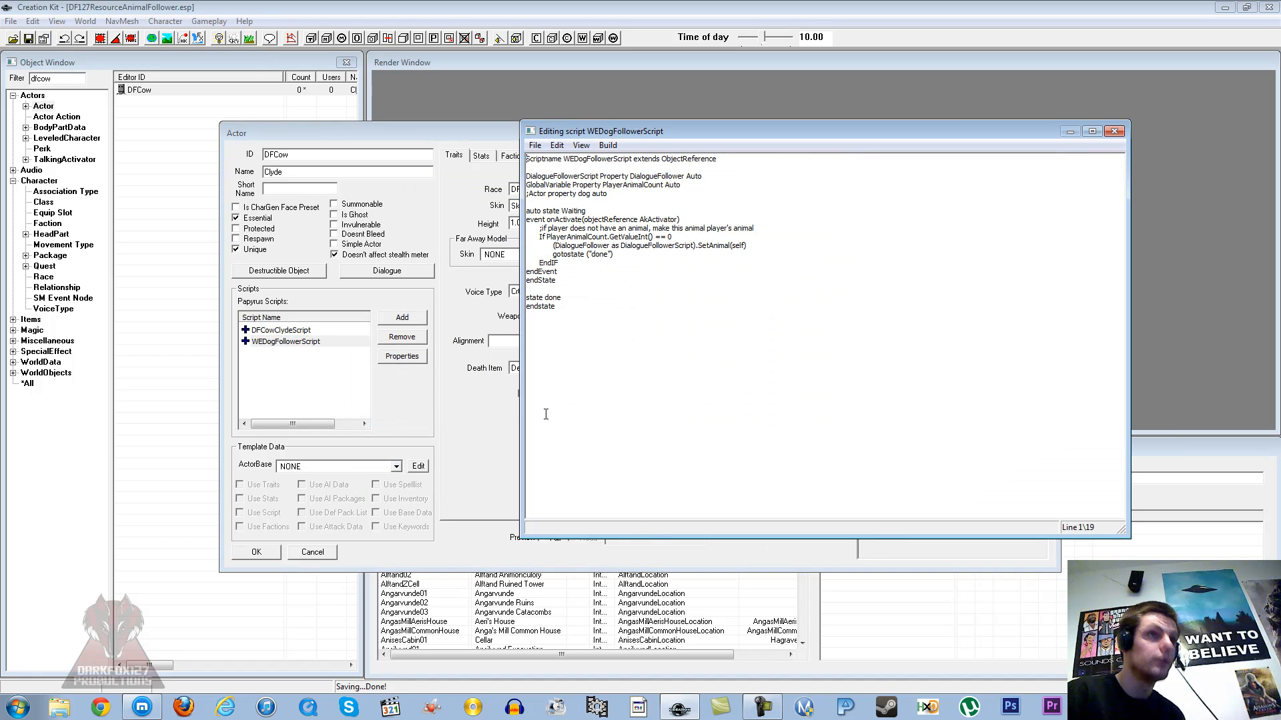
pyautogui.moveTo(588, 352); pyautogui.dragTo(527, 158)
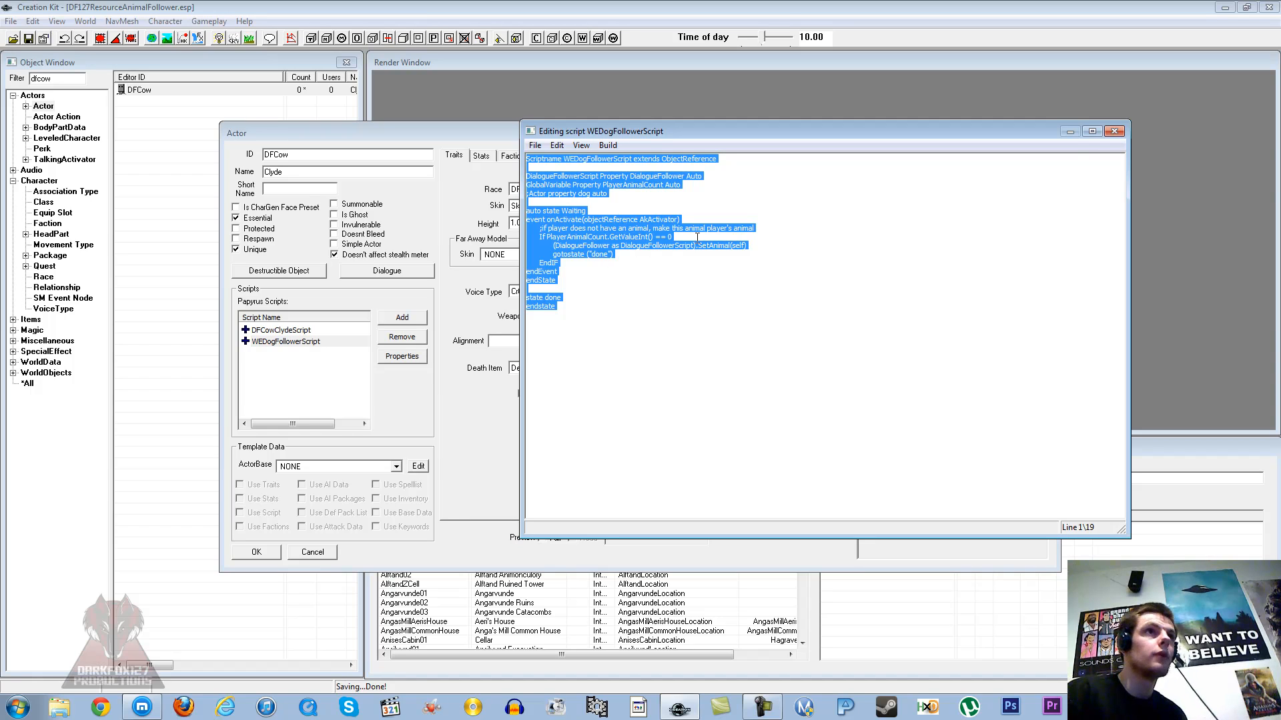
pyautogui.click(694, 263)
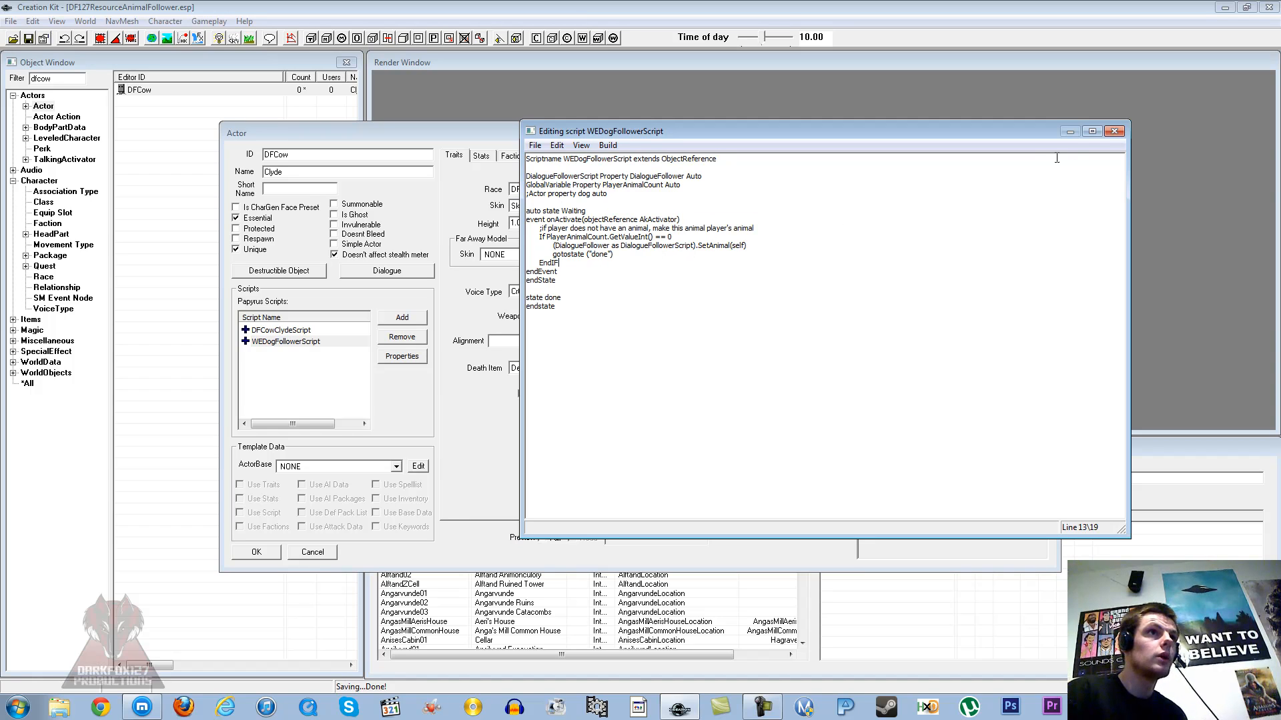
pyautogui.click(1114, 132)
# - Find the existing DASphereScript by filtering for das and attach it to the DFCow actor
pyautogui.click(327, 364)
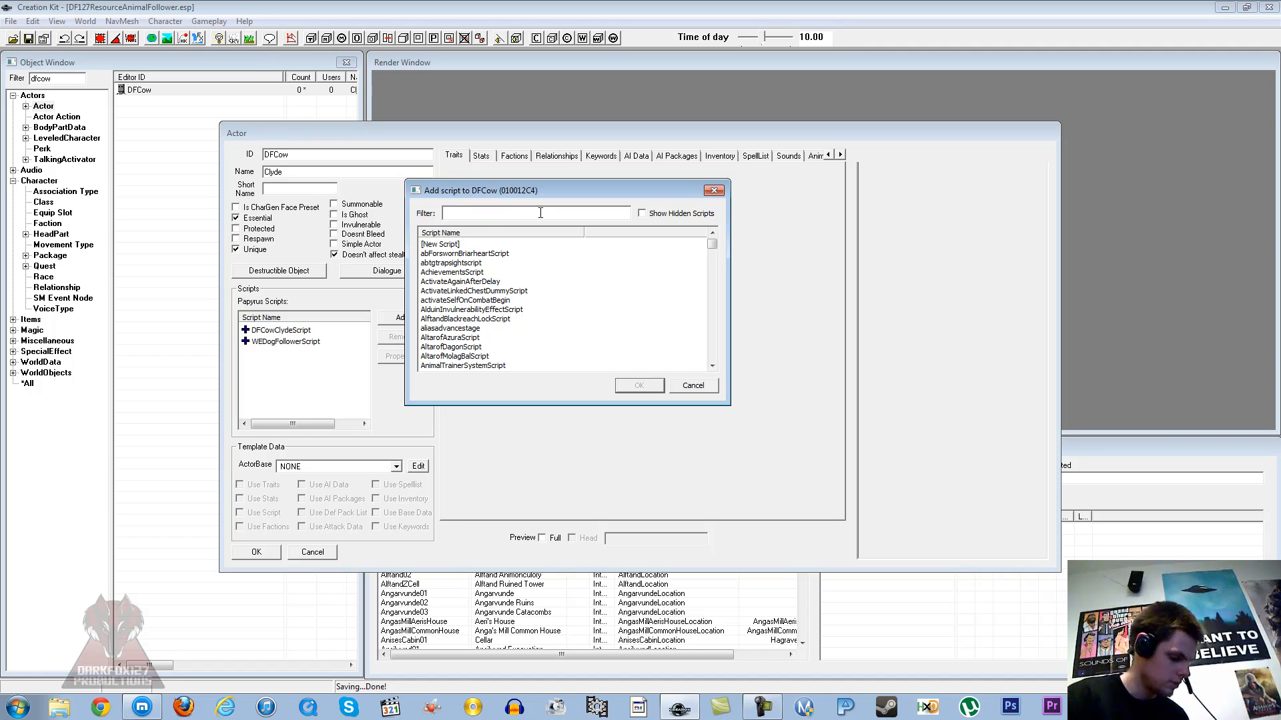
pyautogui.write('da')
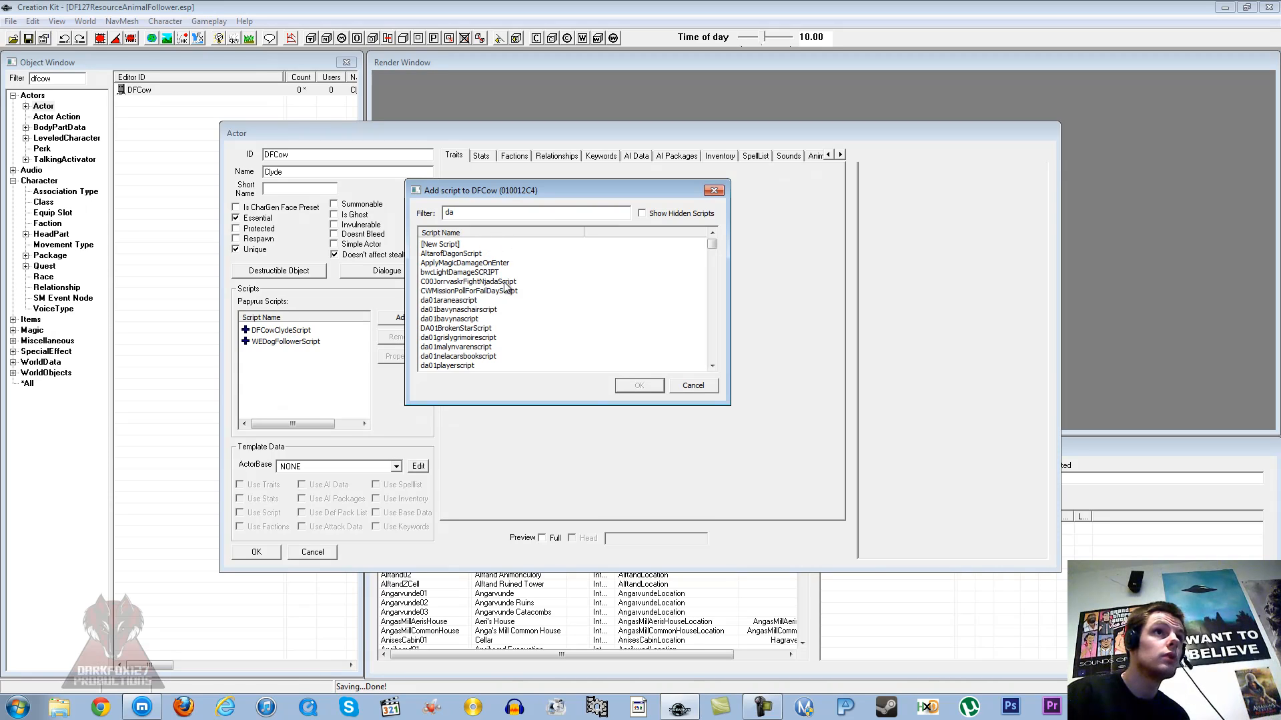
pyautogui.write('s')
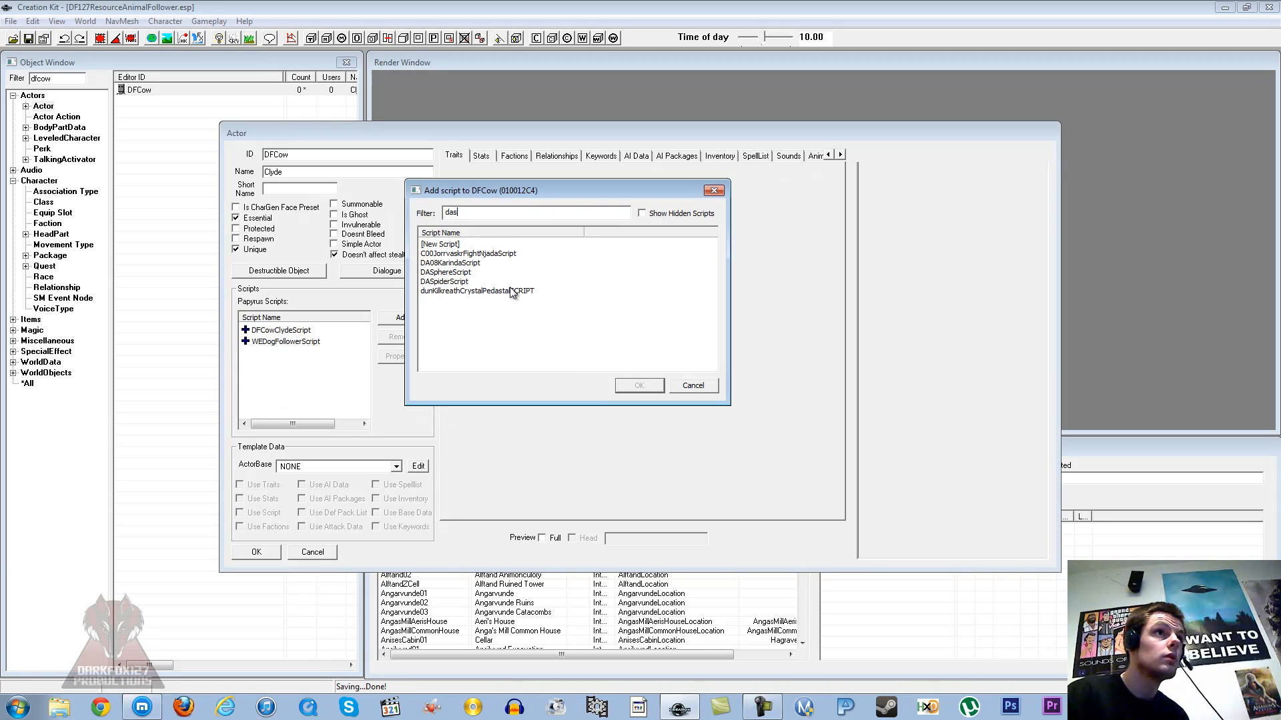
pyautogui.click(465, 274)
pyautogui.click(638, 385)
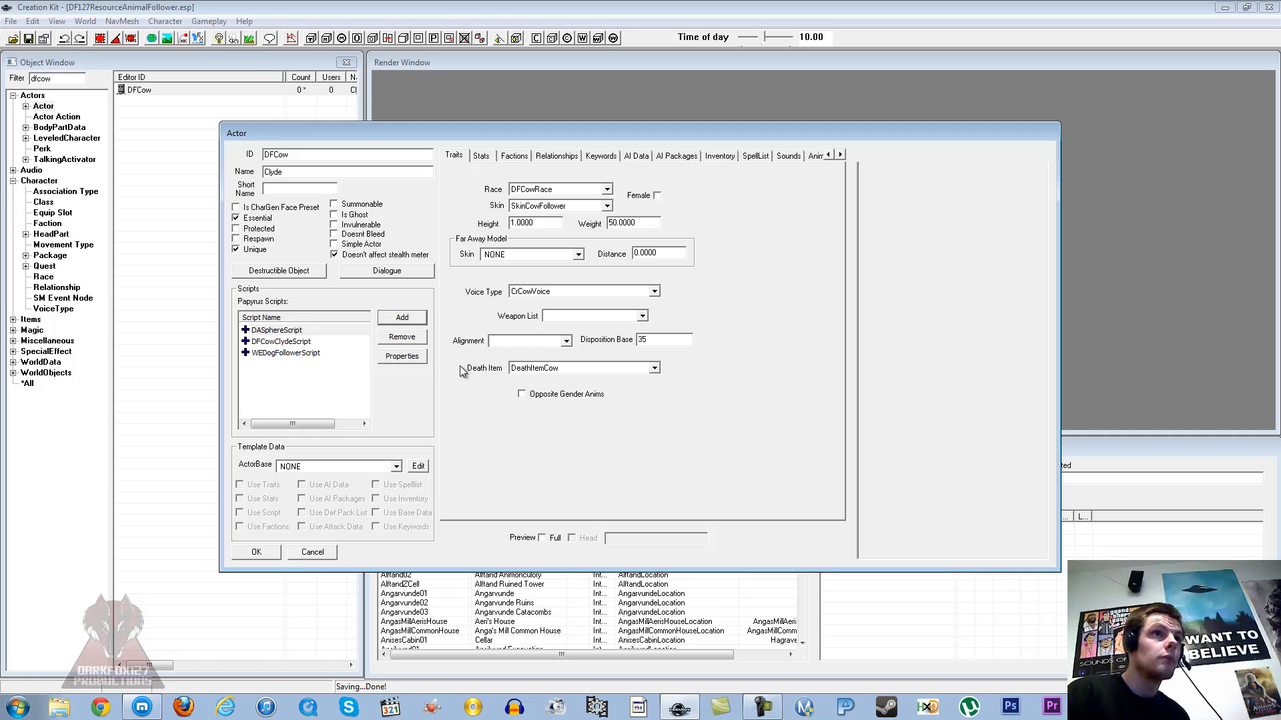
# - Open the source of DASphereScript, copy its entire code and close the script
pyautogui.rightClick(290, 331)
pyautogui.click(329, 410)
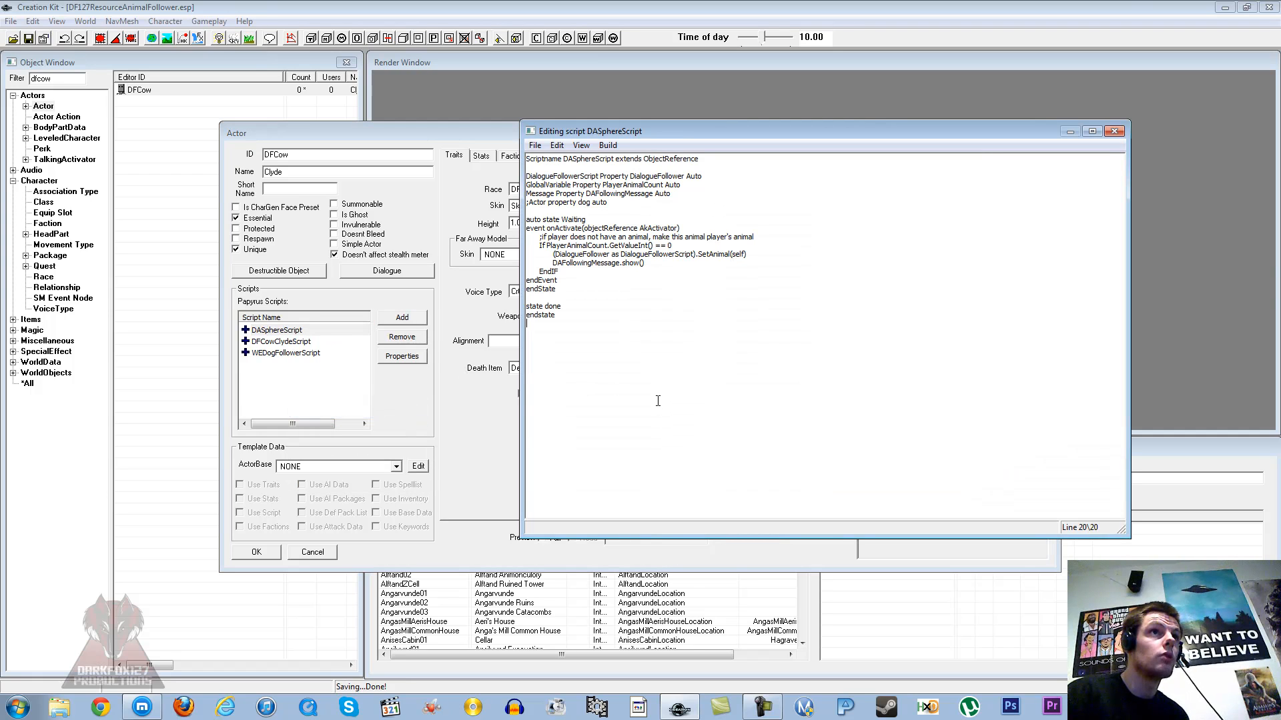
pyautogui.moveTo(557, 318); pyautogui.dragTo(502, 156)
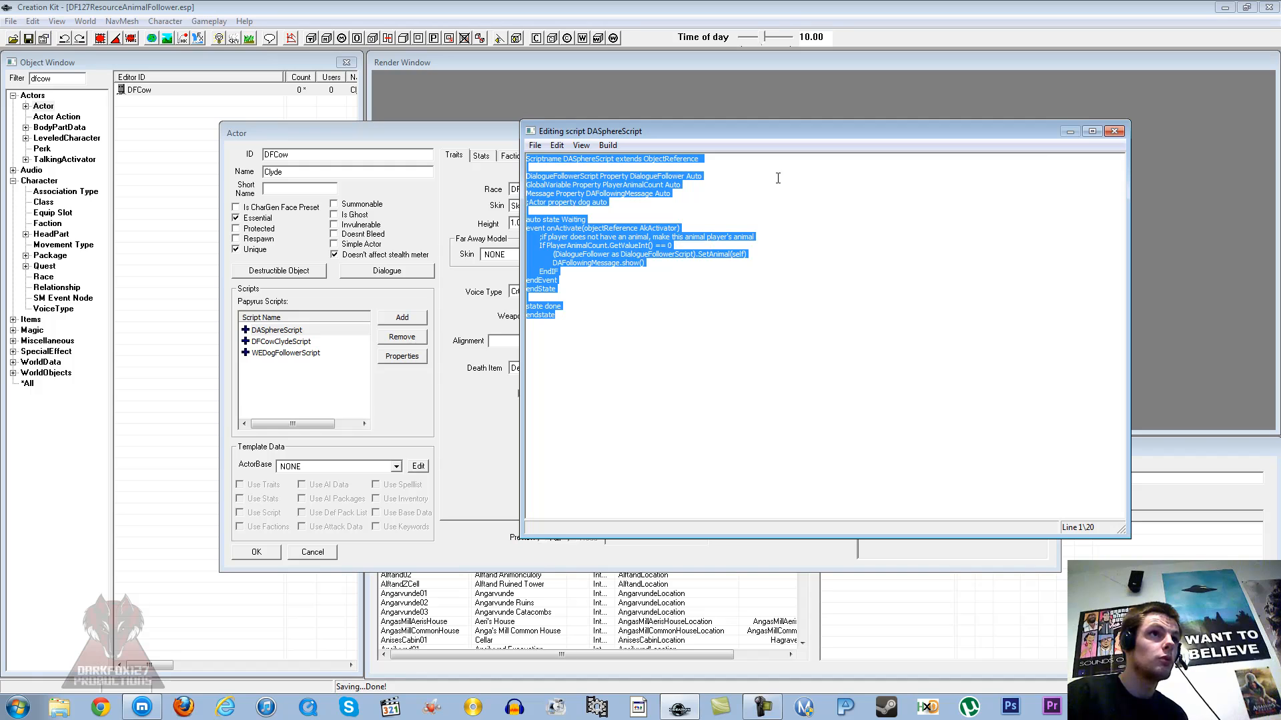
pyautogui.click(1114, 130)
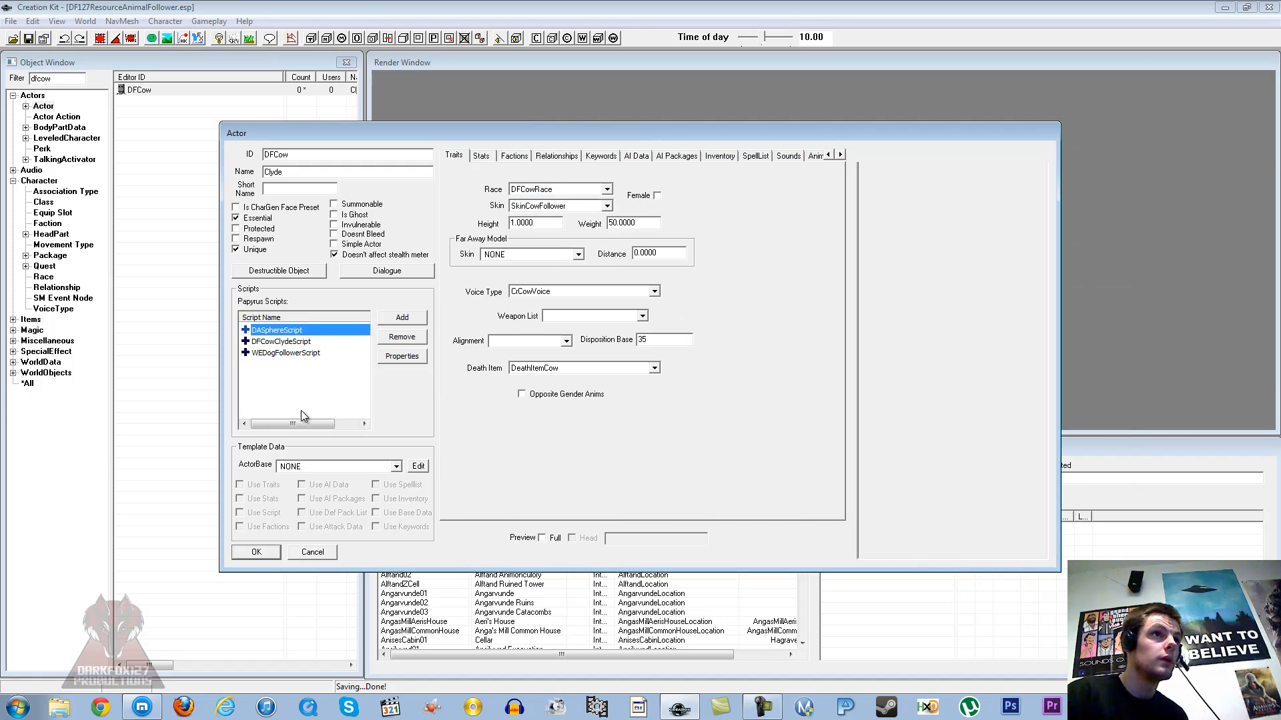
# - Remove WEDogFollowerScript and DASphereScript from the DFCow actor's Papyrus scripts
pyautogui.click(285, 353)
pyautogui.click(401, 338)
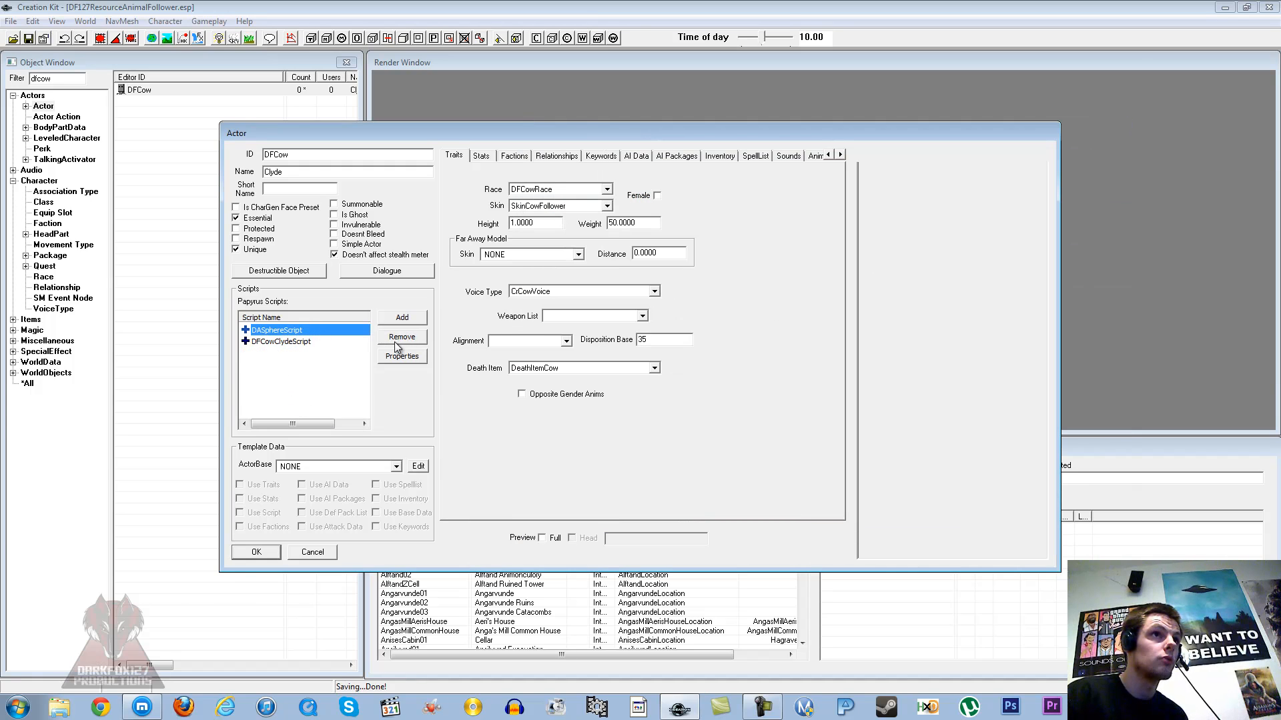
pyautogui.click(394, 337)
# - Paste the copied DASphereScript code into the source of DFCowClydeScript and delete the duplicate Scriptname DASphereScript line
pyautogui.rightClick(311, 331)
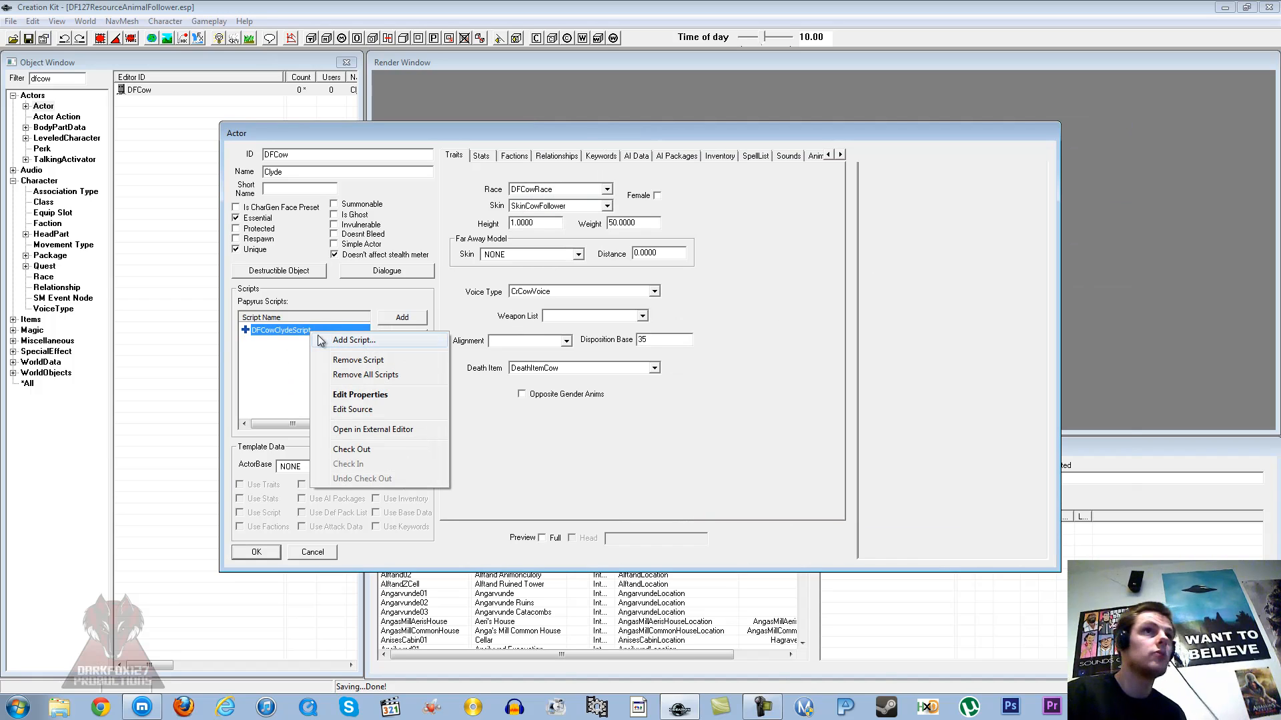
pyautogui.click(350, 410)
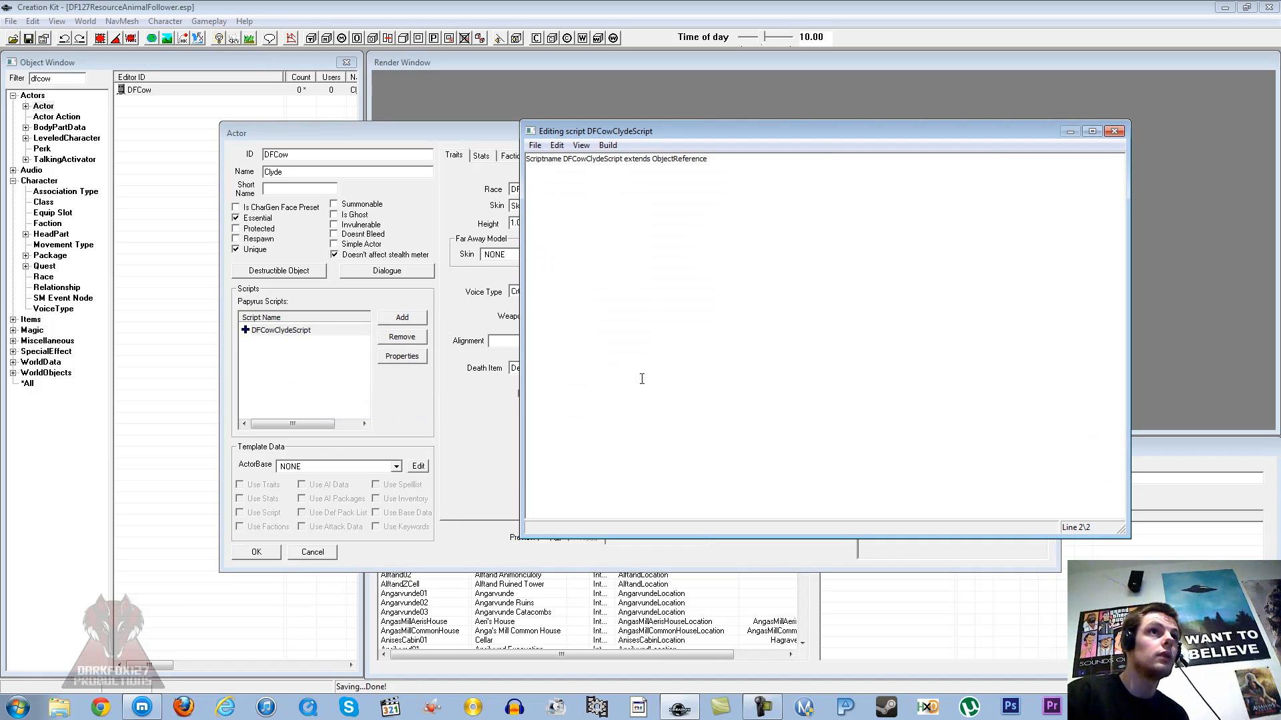
pyautogui.write("Scriptname DASphereScript extends ObjectReference  DialogueFollowerScript Property DialogueFollower Auto GlobalVariable Property PlayerAnimalCount Auto Message Property DAFollowingMessage Auto ;Actor property dog auto  auto state Waiting event onActivate(objectReference AkActivator) \t;if player does not have an animal, make this animal player's animal \tIf PlayerAnimalCount.GetValueInt() == 0 \t\t(DialogueFollower as DialogueFollowerScript).SetAnimal(self) \t\tDAFollowingMessage.show() \tEndIF endEvent endState  state done endstate")
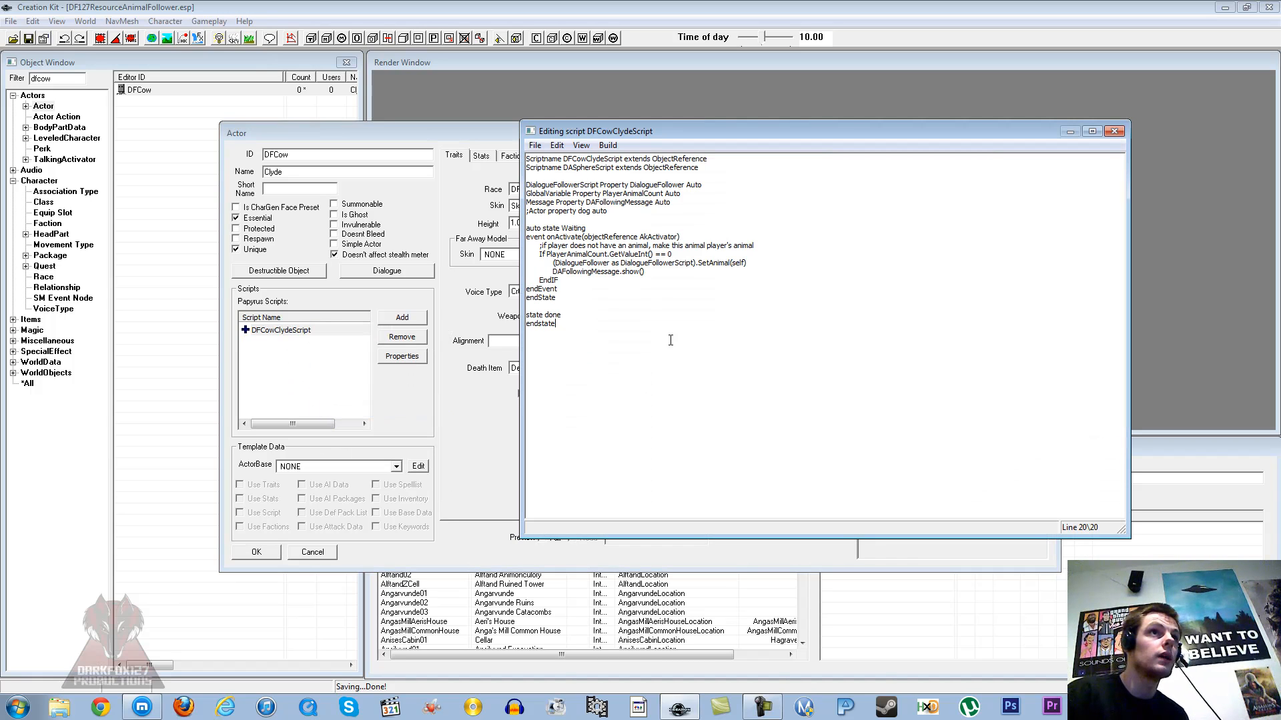
pyautogui.click(711, 162)
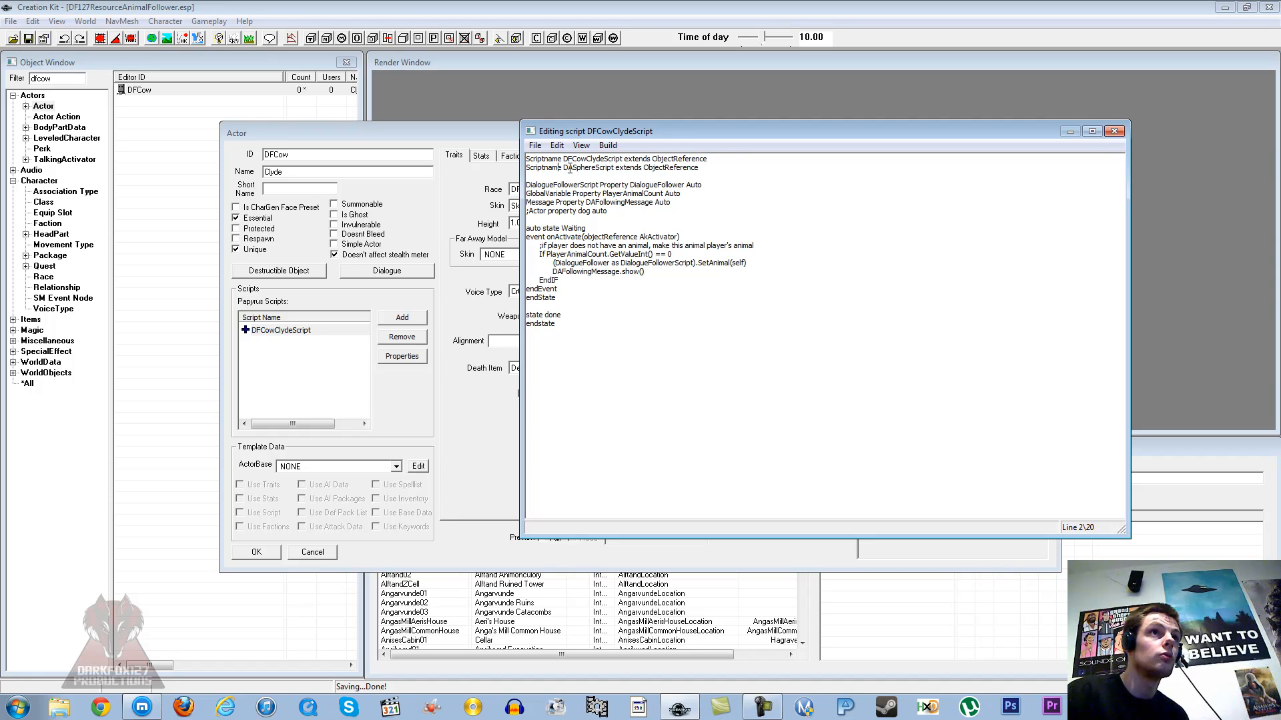
pyautogui.moveTo(700, 168); pyautogui.dragTo(527, 171)
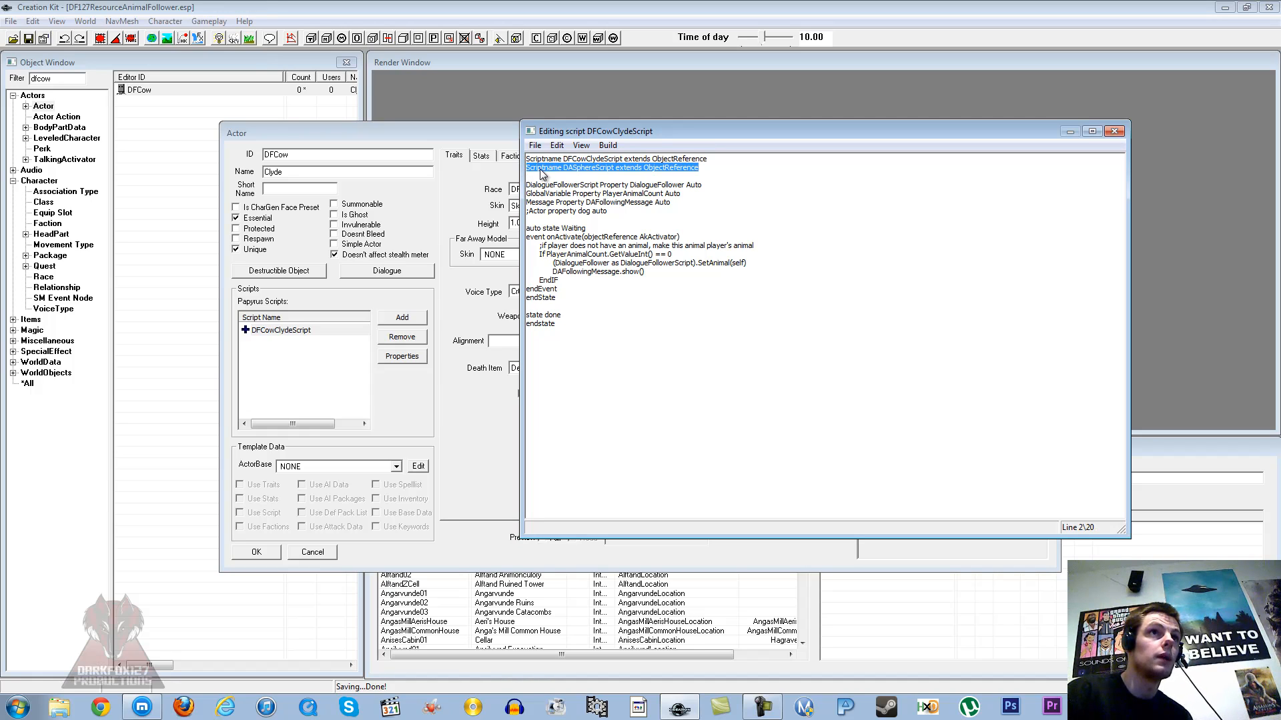
pyautogui.press('BackSpace')
pyautogui.press('BackSpace')
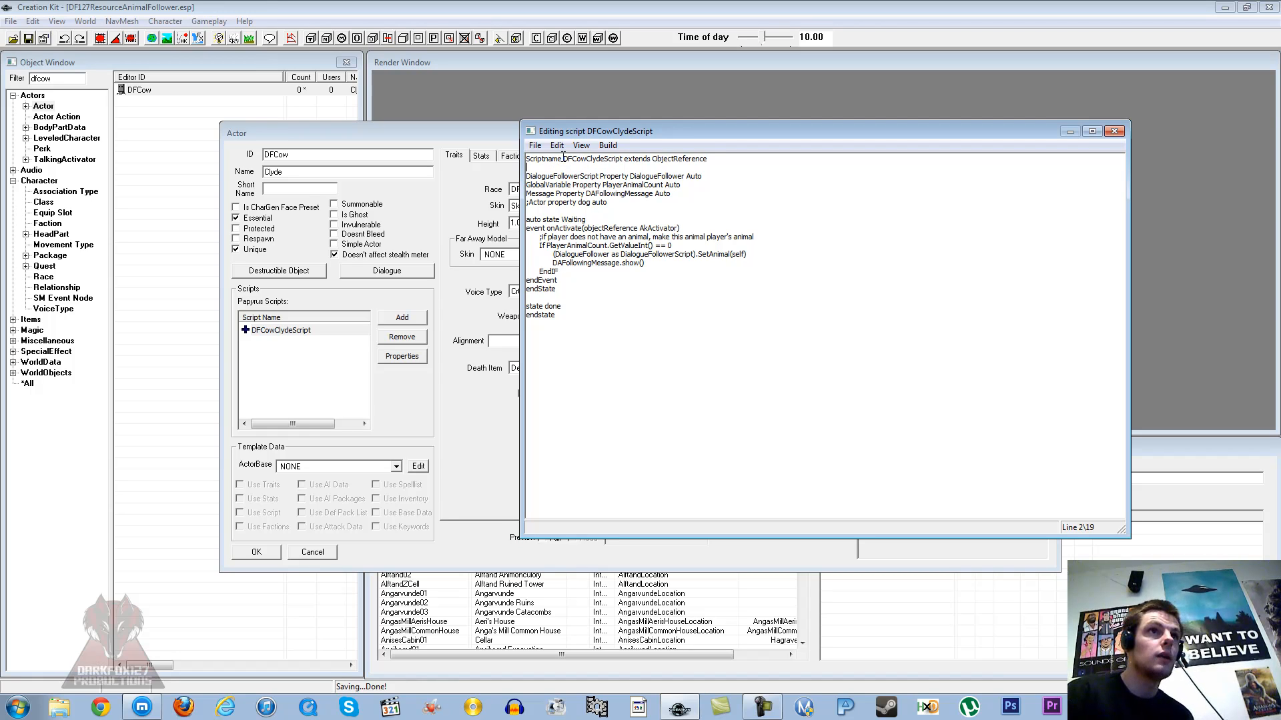
# - Review the DAFollowingMessage.show() line, save and compile DFCowClydeScript, and close its source
pyautogui.click(603, 228)
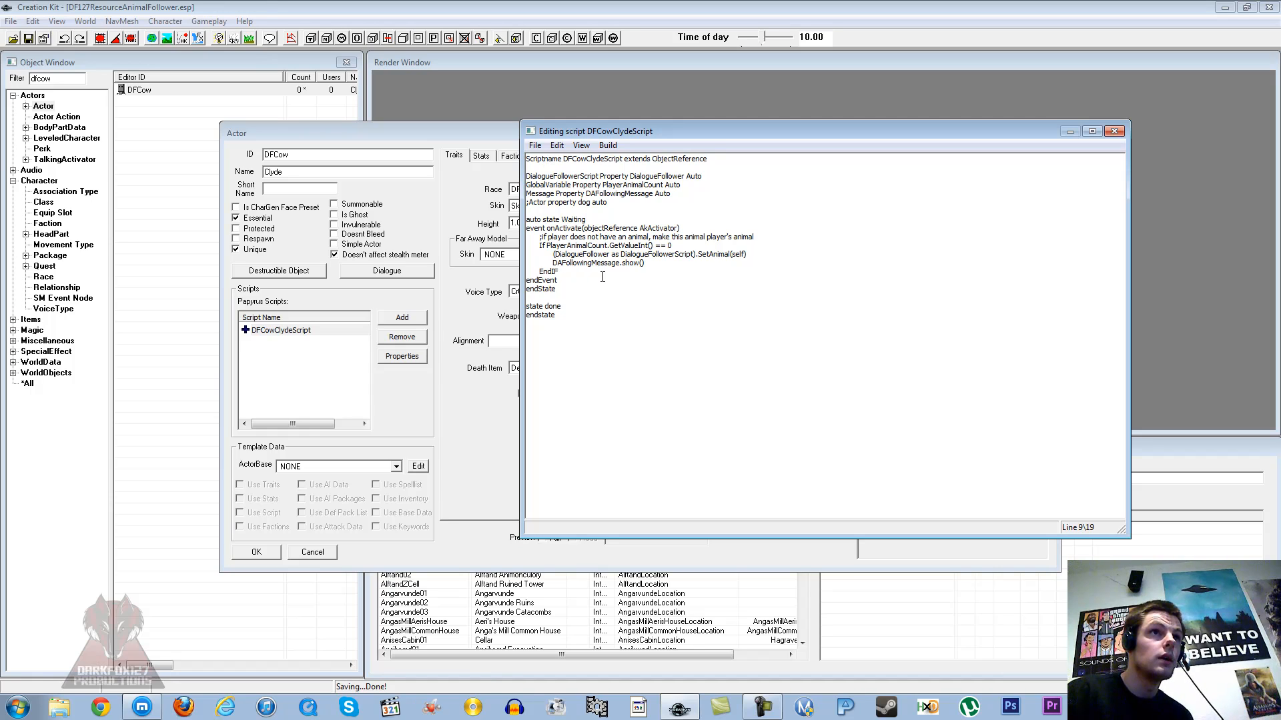
pyautogui.moveTo(657, 263); pyautogui.dragTo(557, 268)
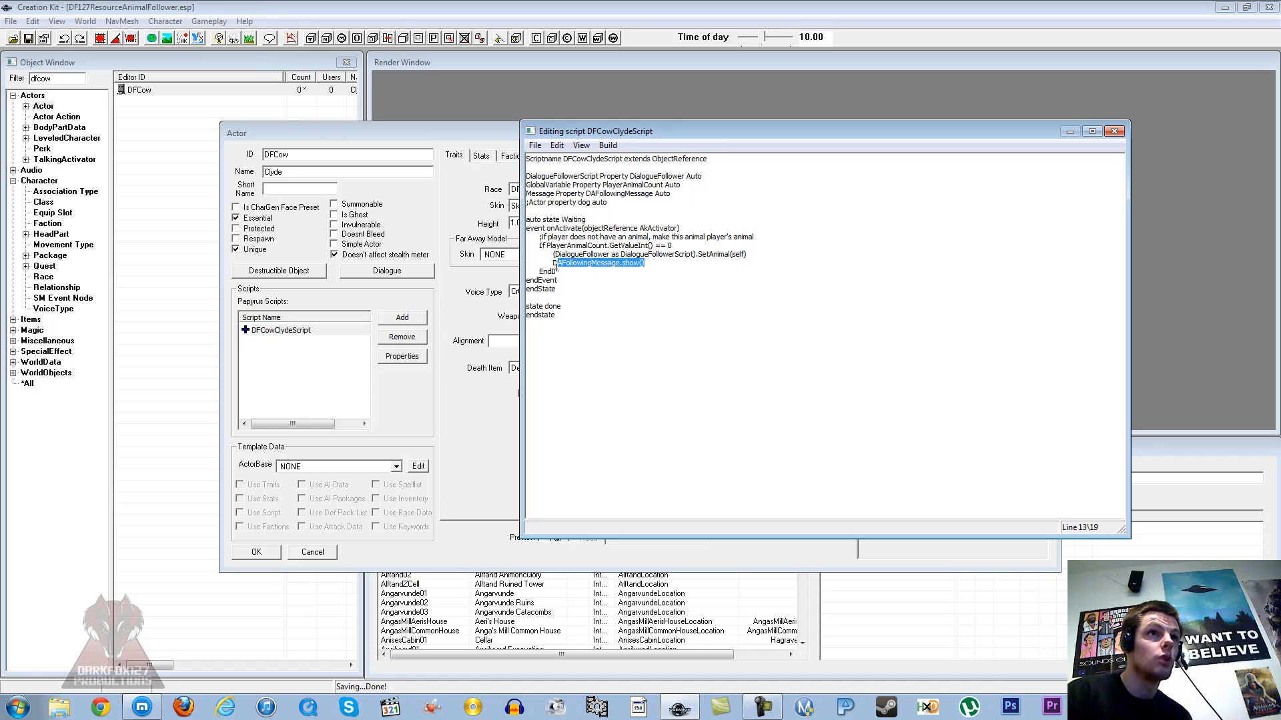
pyautogui.click(595, 263)
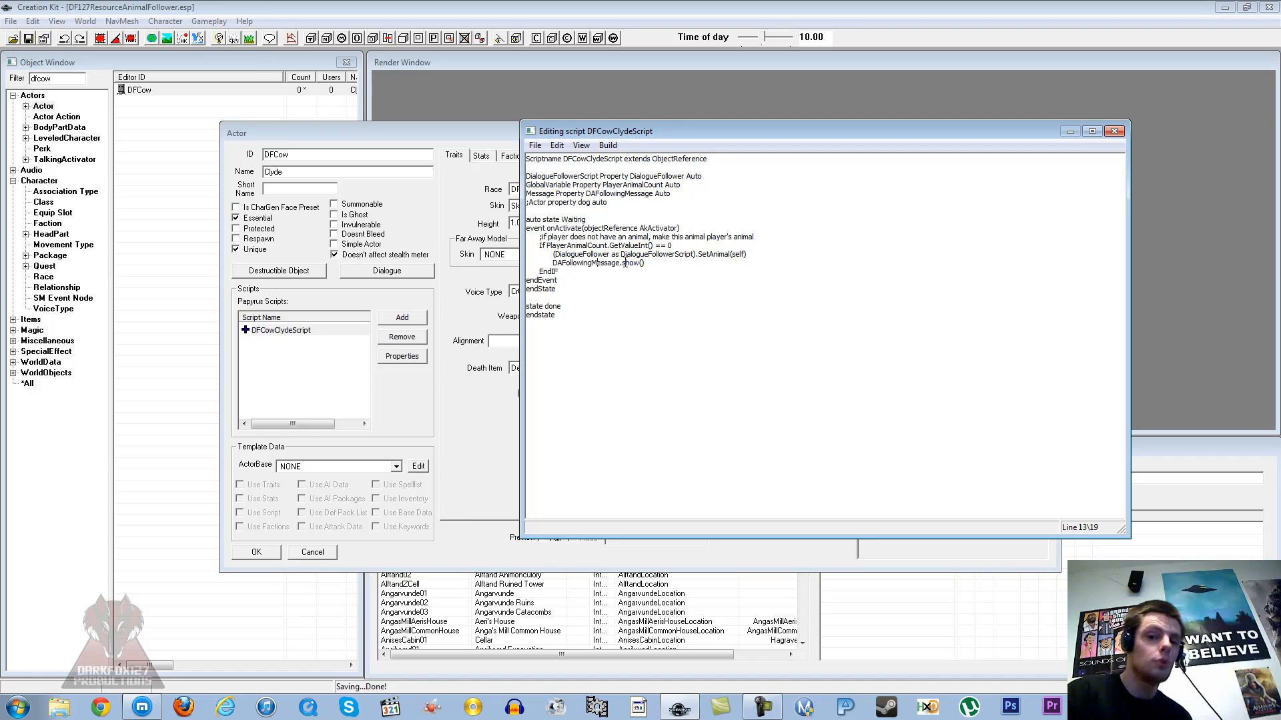
pyautogui.click(636, 175)
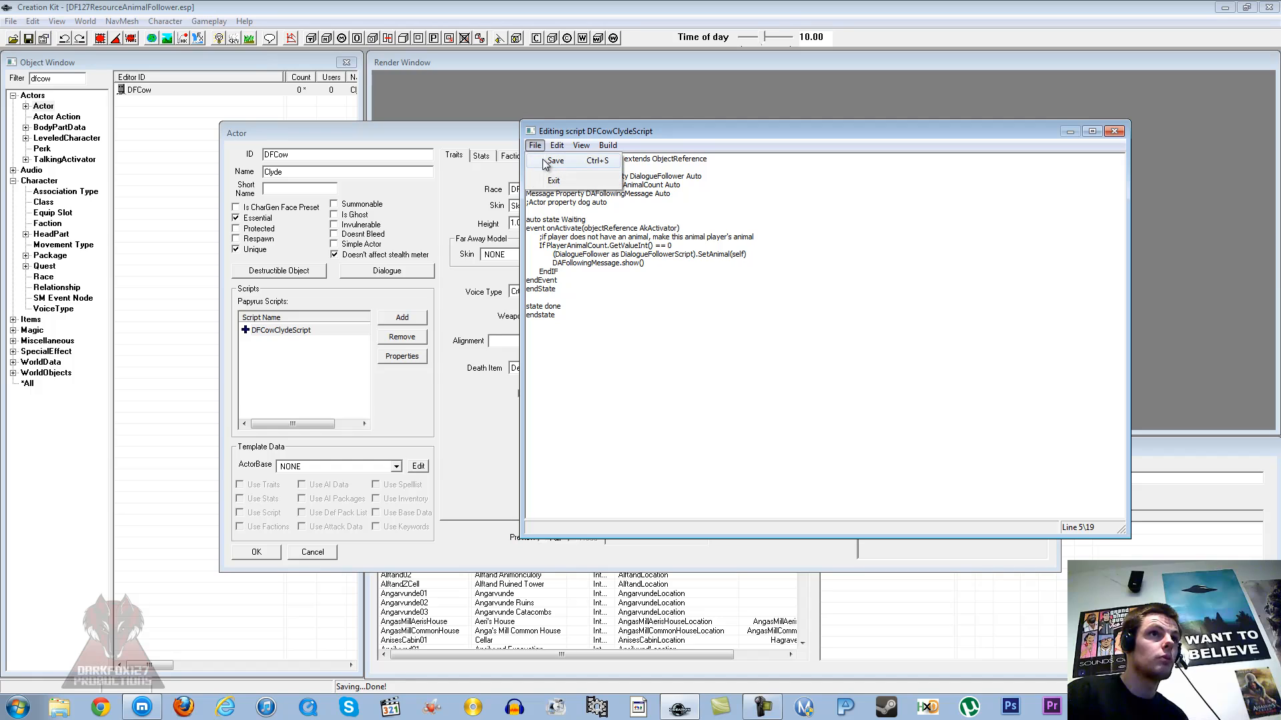
pyautogui.click(555, 160)
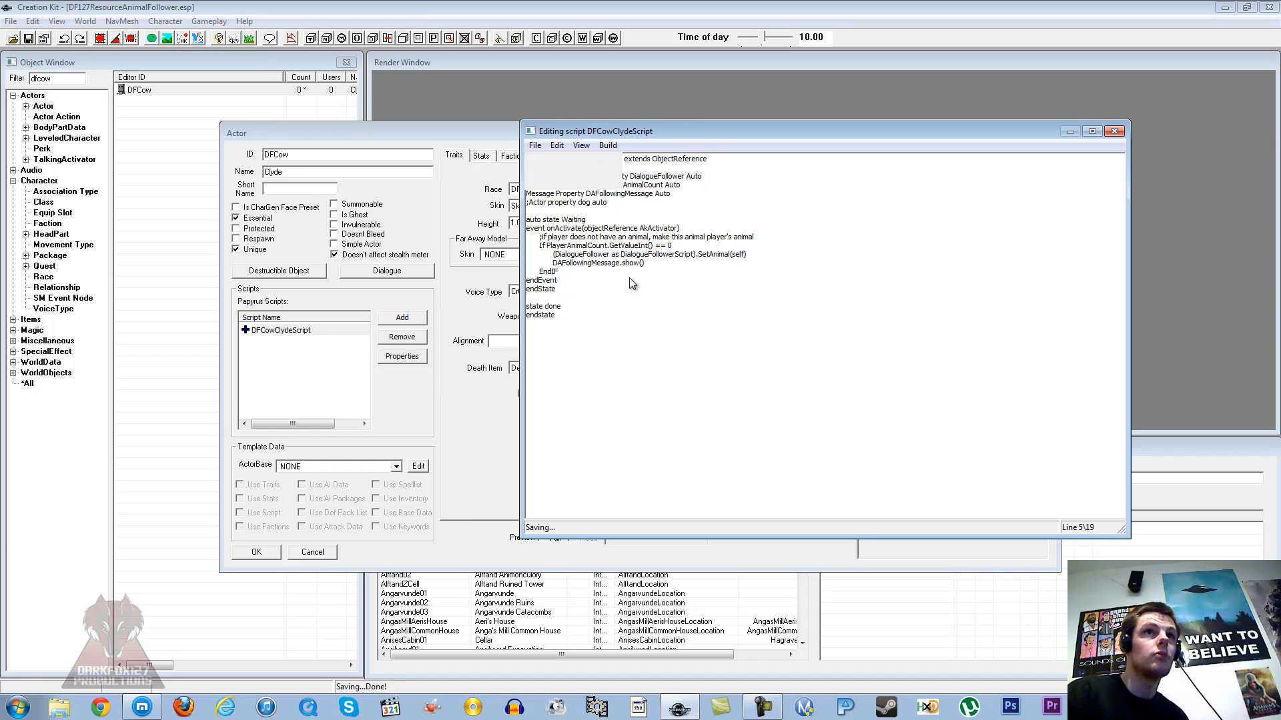
pyautogui.click(605, 296)
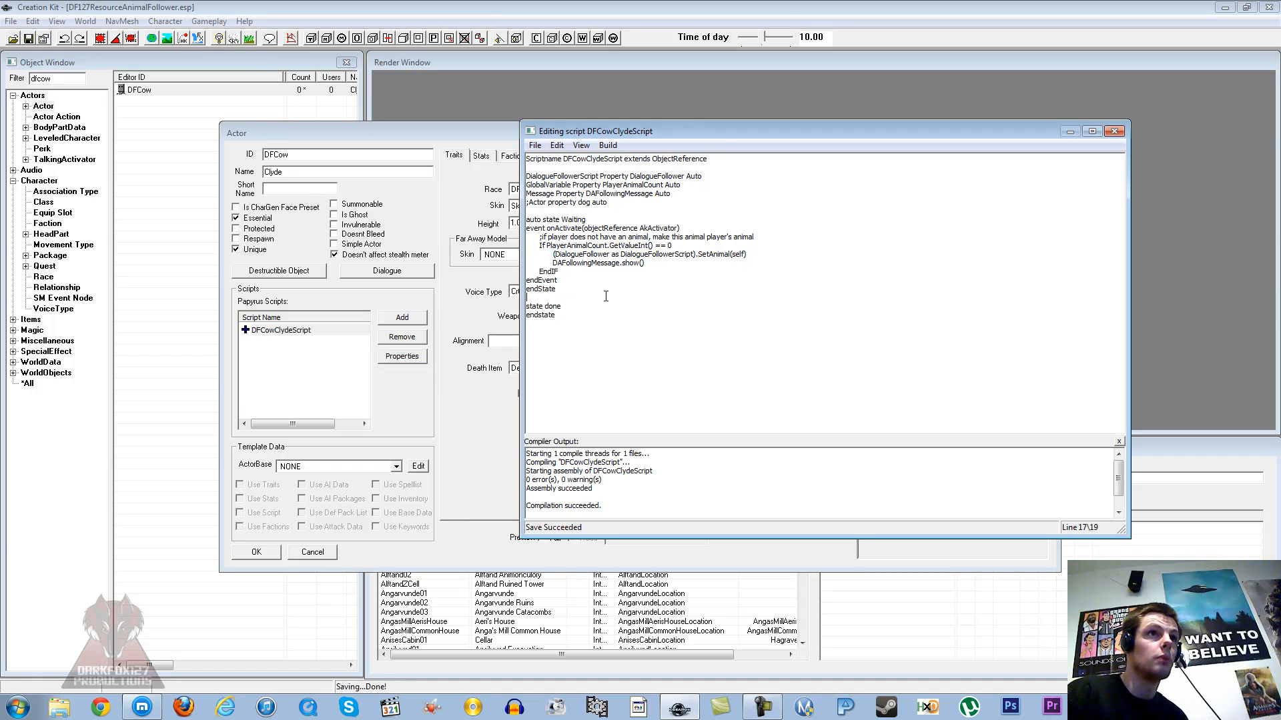
pyautogui.click(1114, 132)
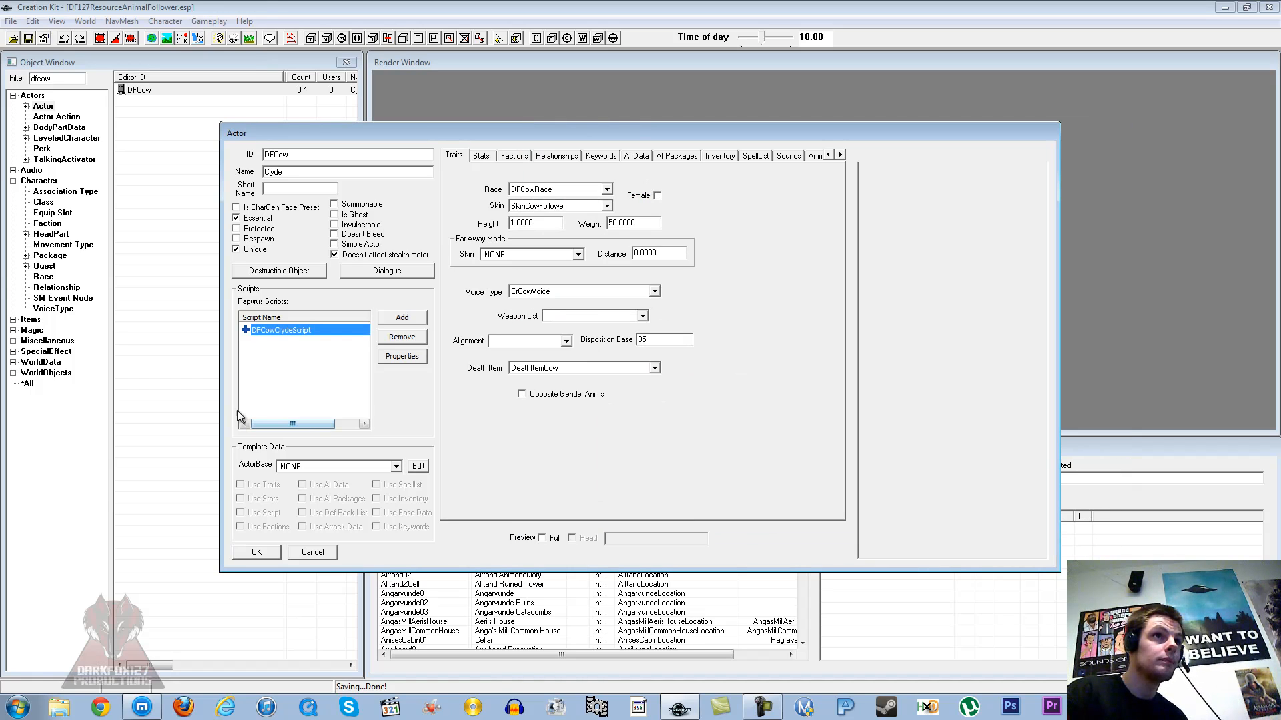
# - Open the properties of DFCowClydeScript on the DFCow actor and set the DialogueFollower property to the DialogueFollower object
pyautogui.click(294, 341)
pyautogui.click(293, 331)
pyautogui.click(402, 356)
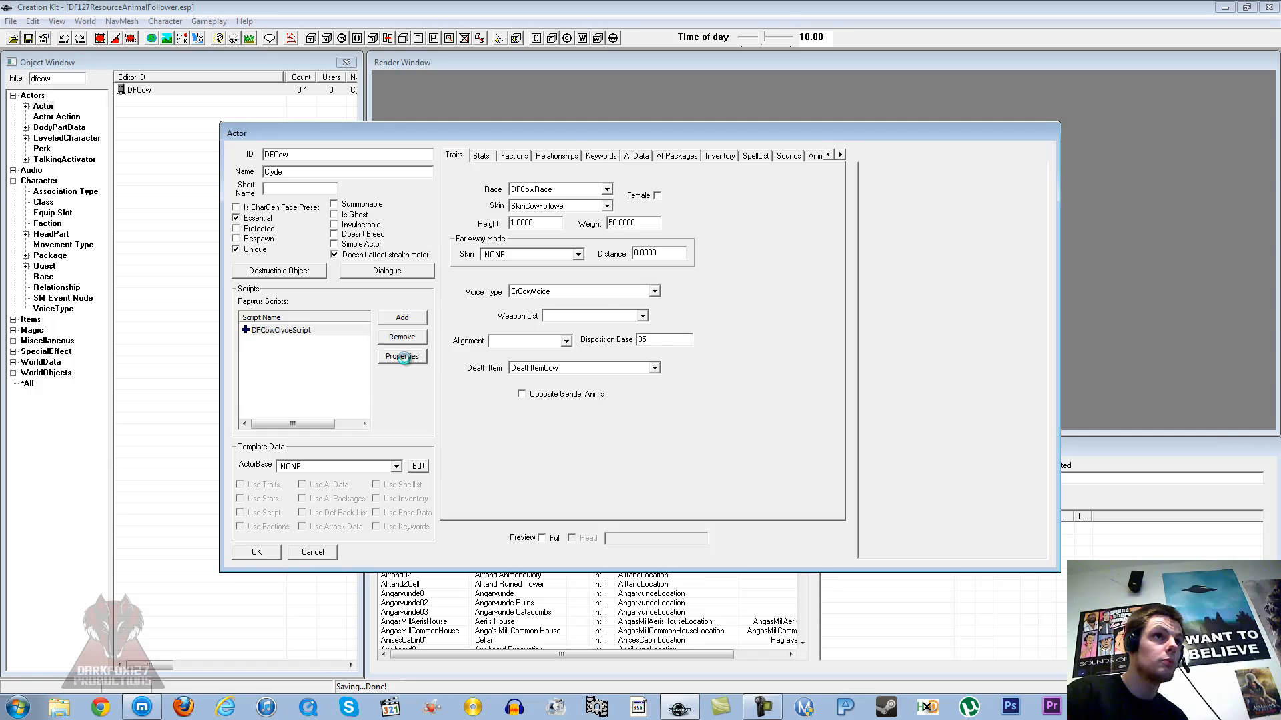
pyautogui.click(435, 295)
pyautogui.click(424, 317)
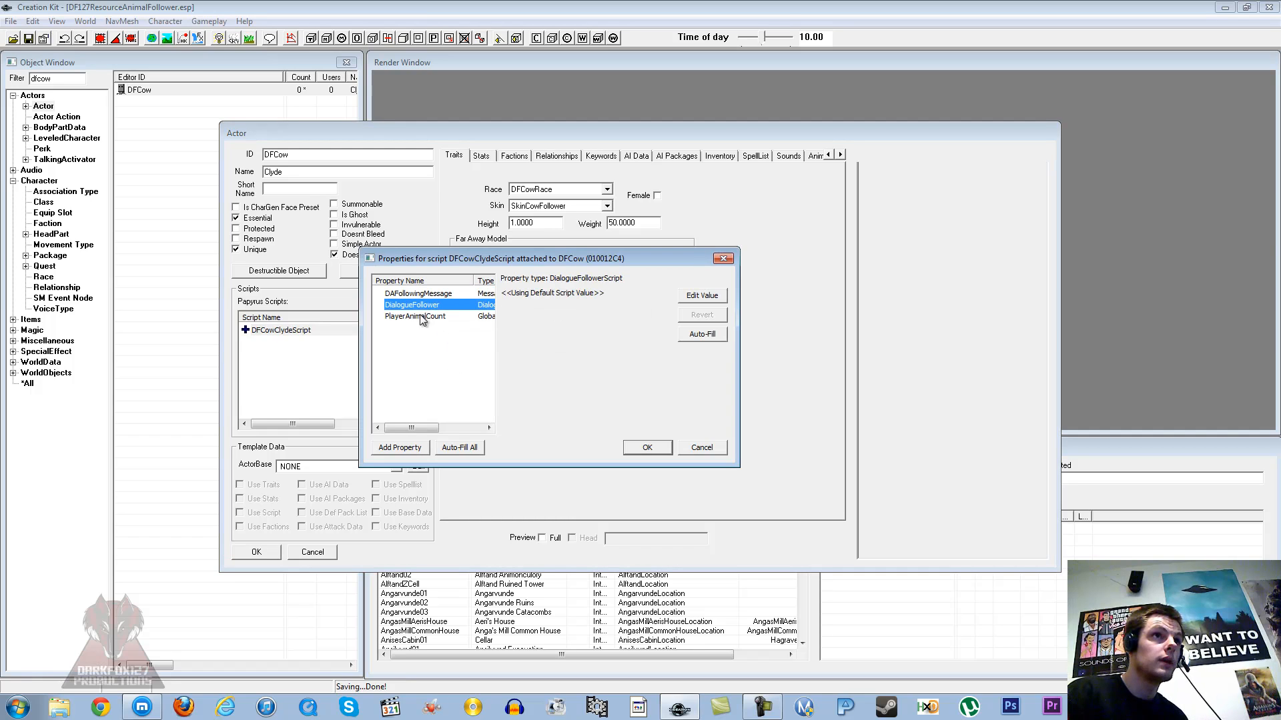
pyautogui.click(423, 306)
pyautogui.click(424, 294)
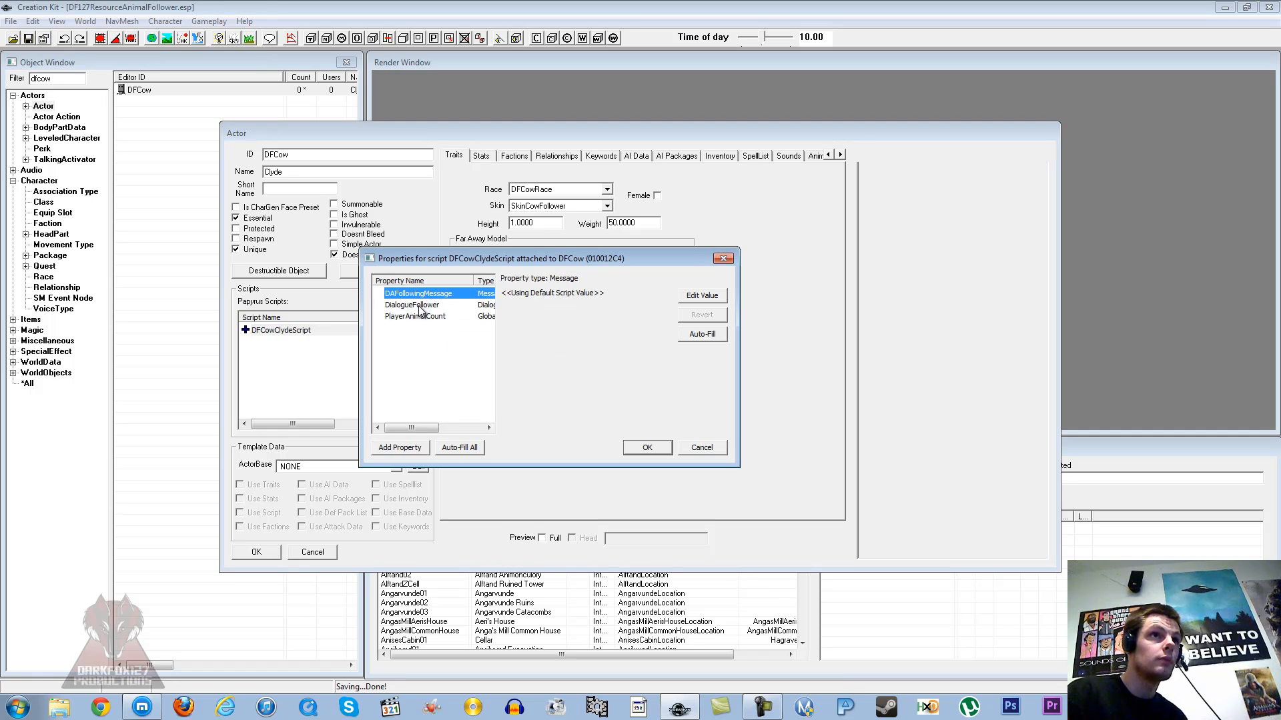
pyautogui.click(421, 305)
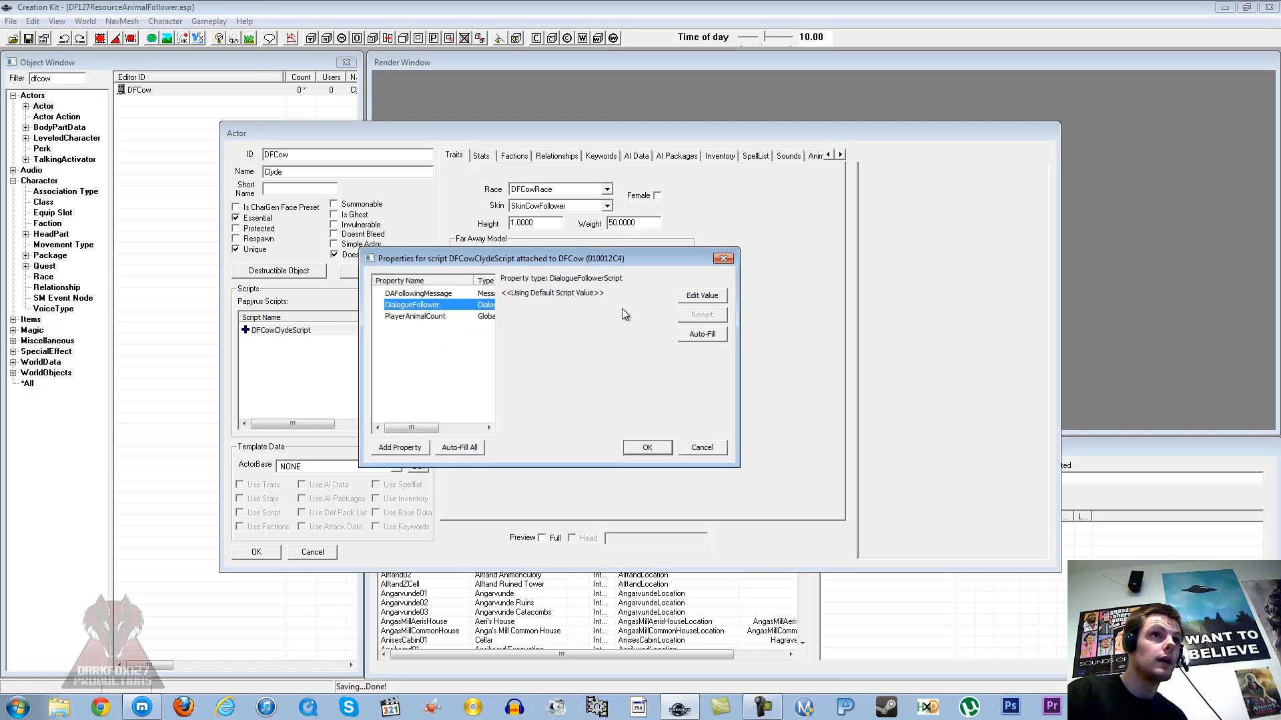
pyautogui.click(694, 302)
pyautogui.click(586, 294)
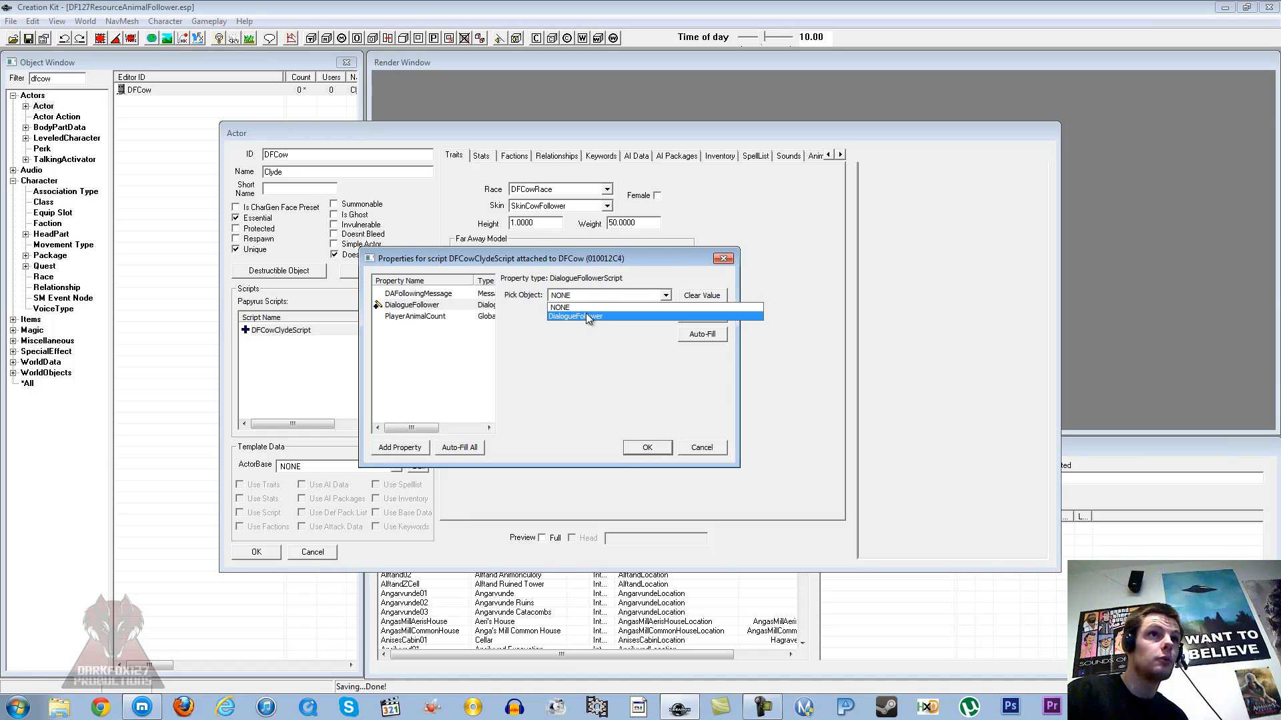
pyautogui.click(586, 315)
# - Set the script's PlayerAnimalCount property to the PlayerAnimalCount global, then accept the properties and the DFCow actor's changes
pyautogui.click(456, 317)
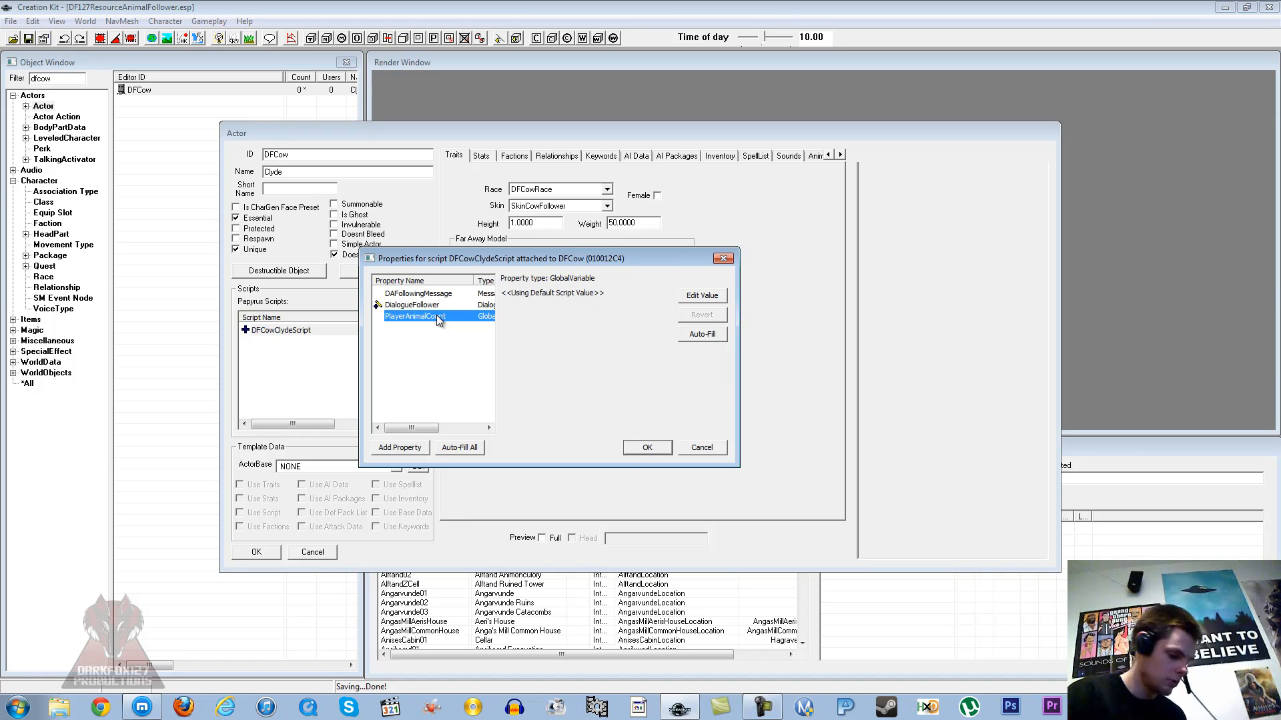
pyautogui.click(699, 295)
pyautogui.click(584, 296)
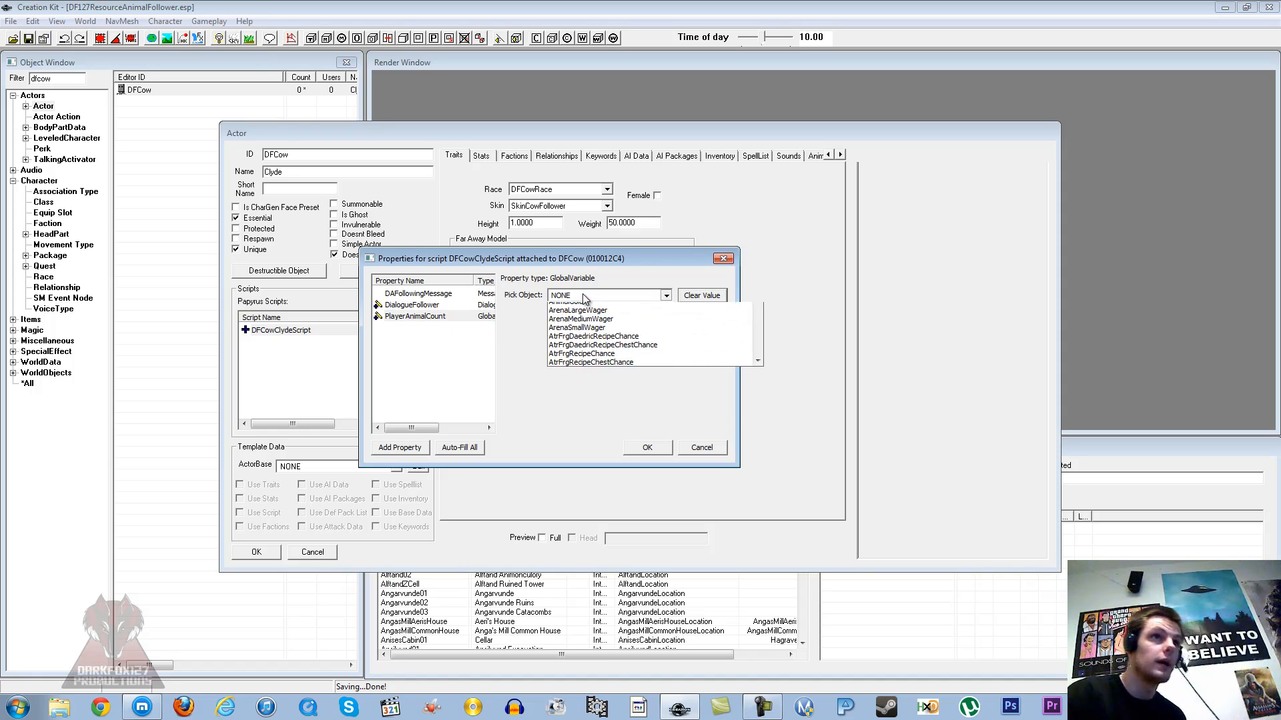
pyautogui.write('playe')
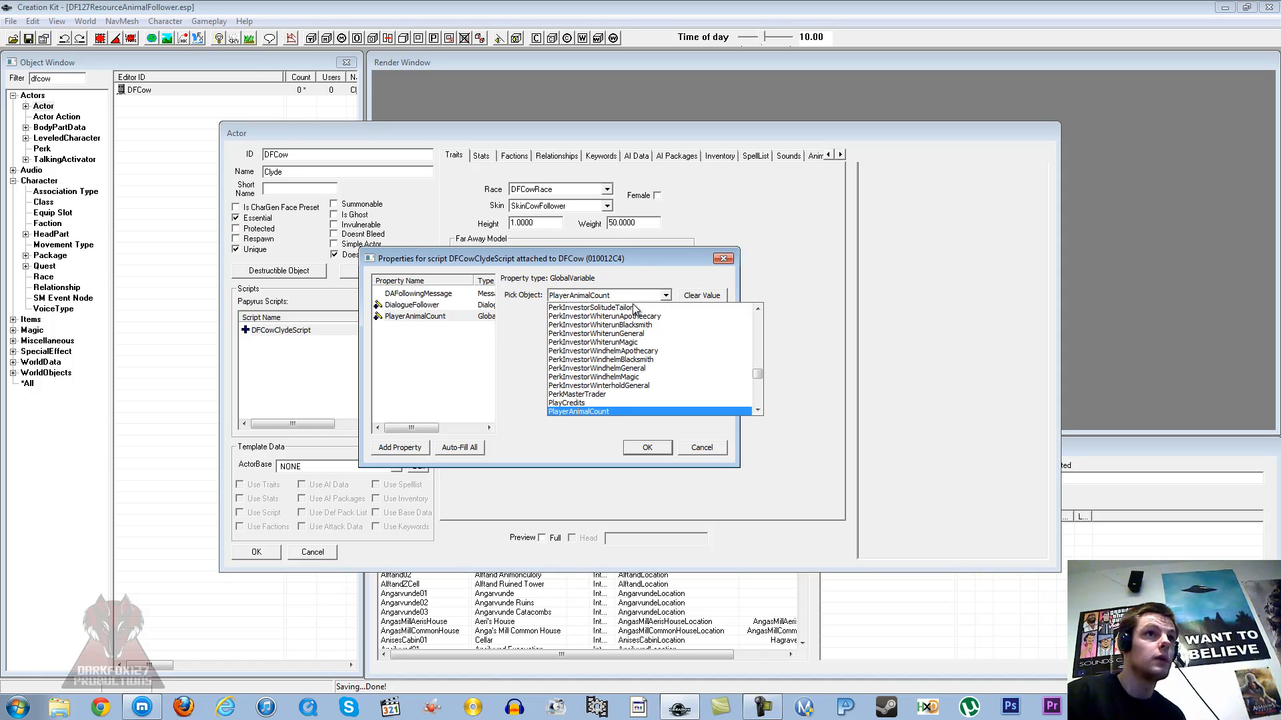
pyautogui.press('Return')
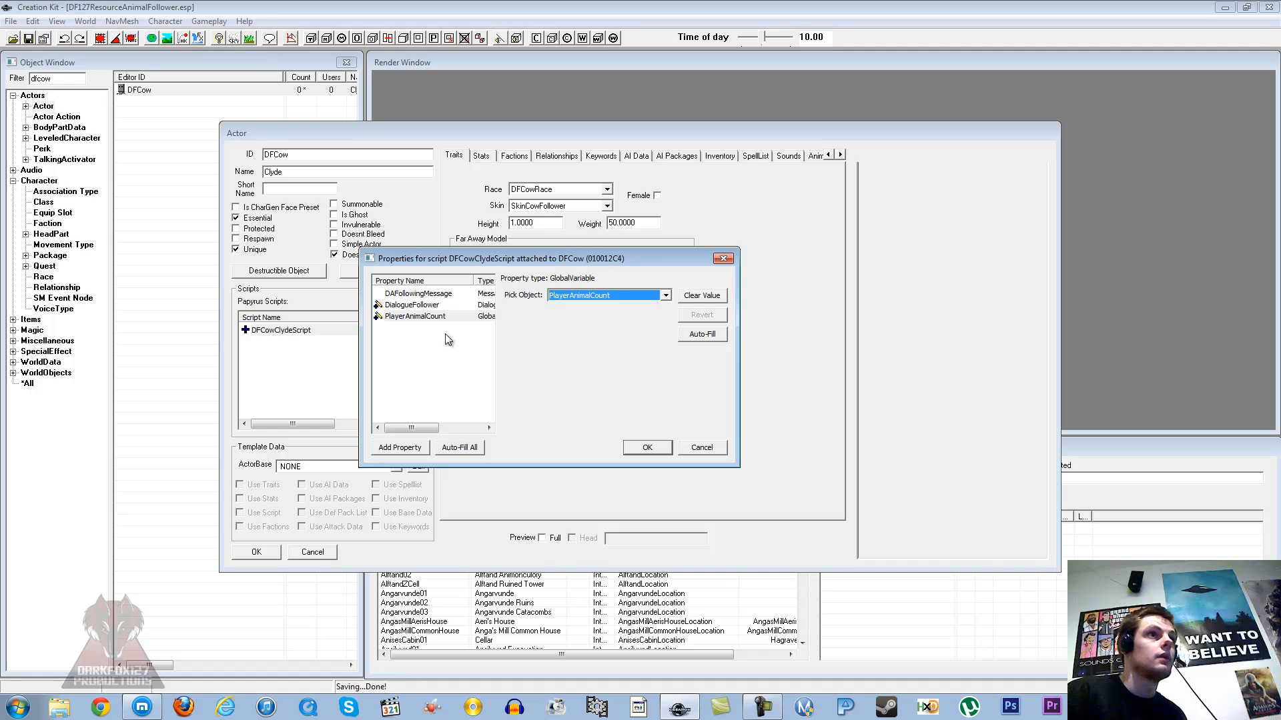
pyautogui.click(644, 447)
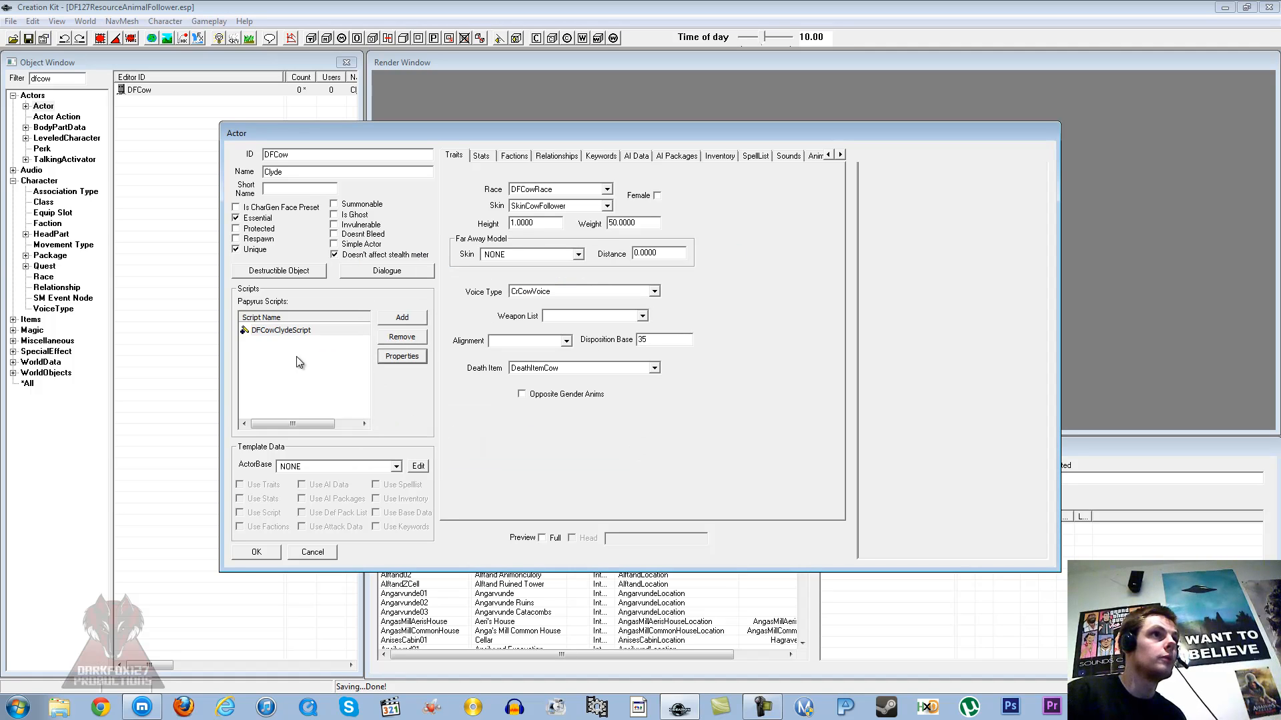
pyautogui.click(267, 551)
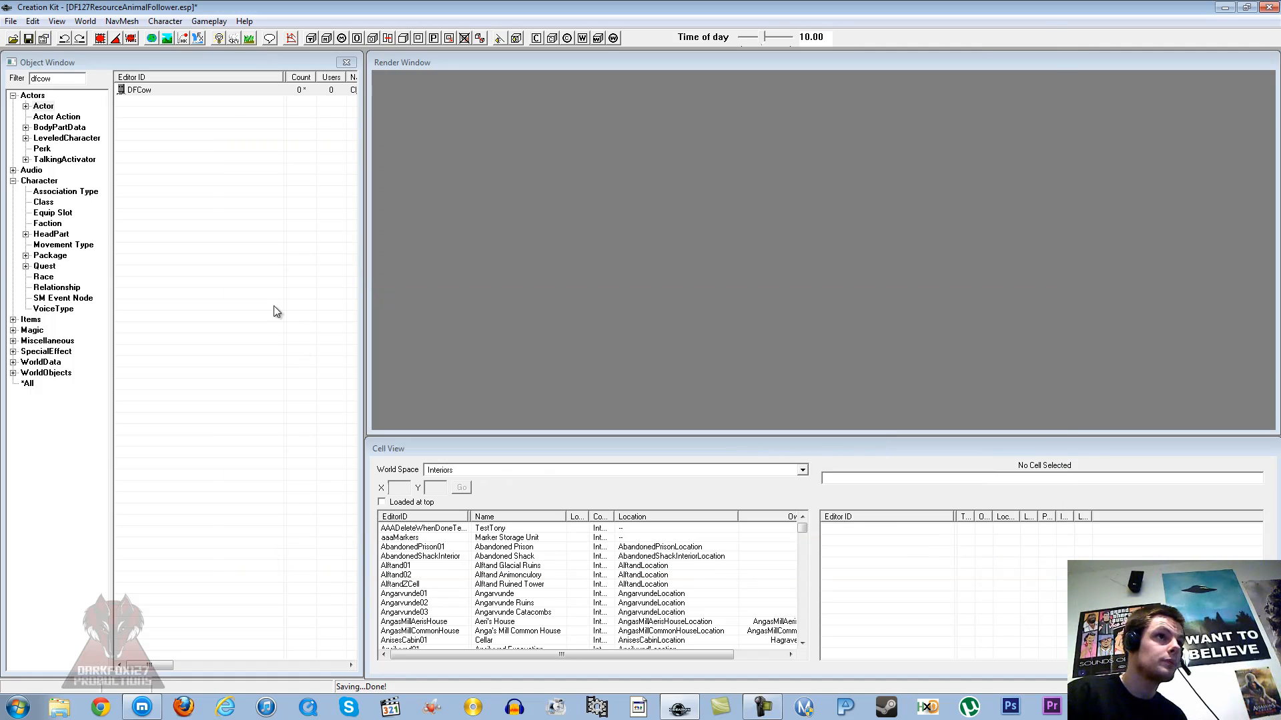
# - Filter the miscellaneous Message objects by "follower" to look for a suitable follower message
pyautogui.click(13, 341)
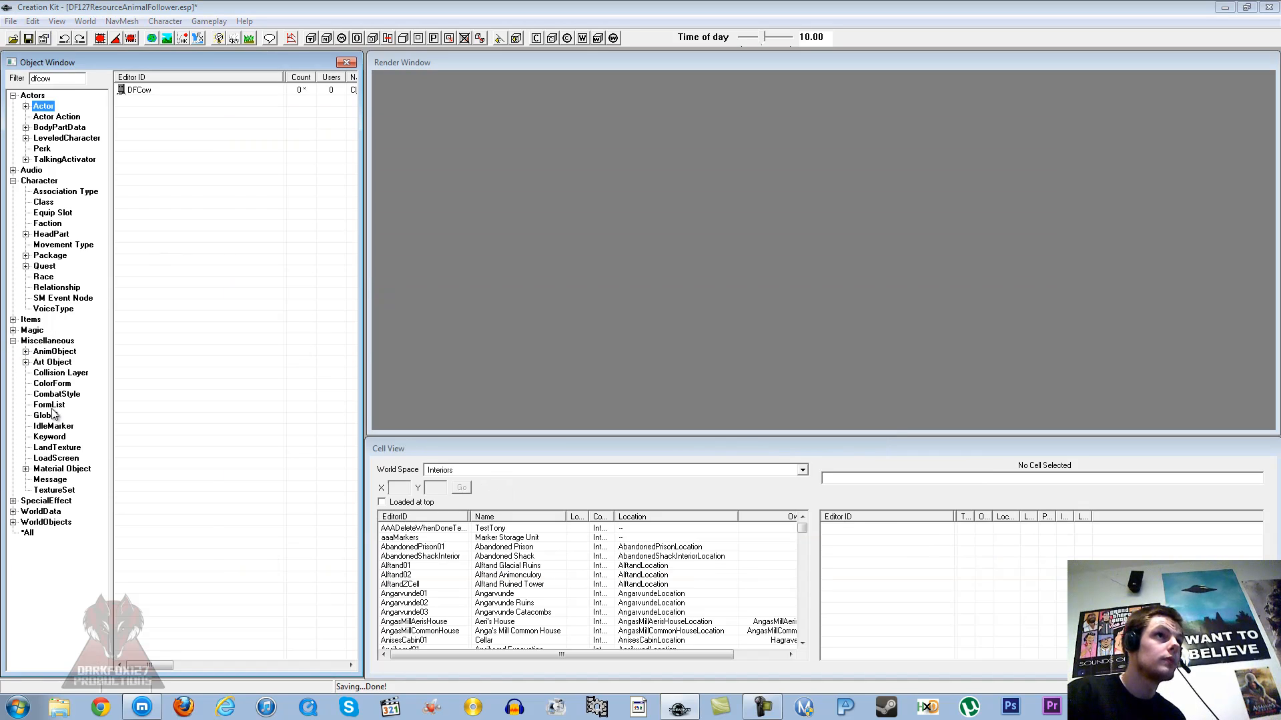
pyautogui.click(51, 480)
pyautogui.moveTo(61, 78); pyautogui.dragTo(5, 84)
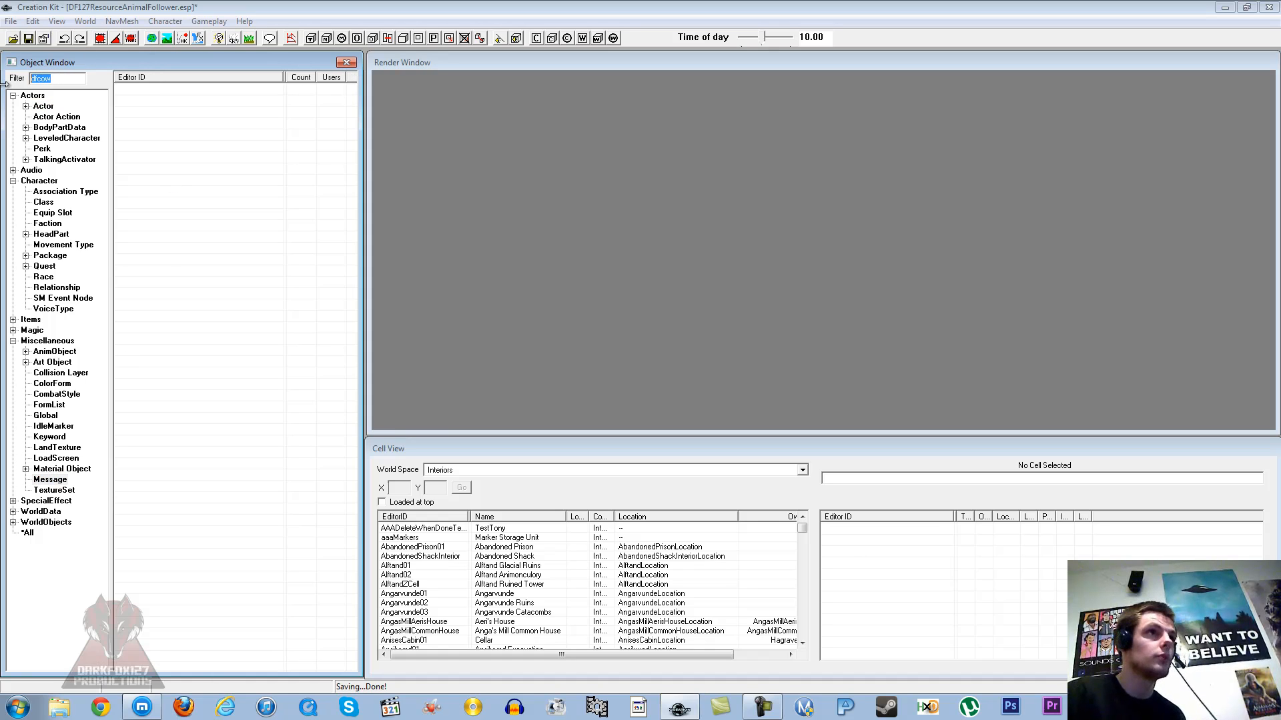
pyautogui.press('BackSpace')
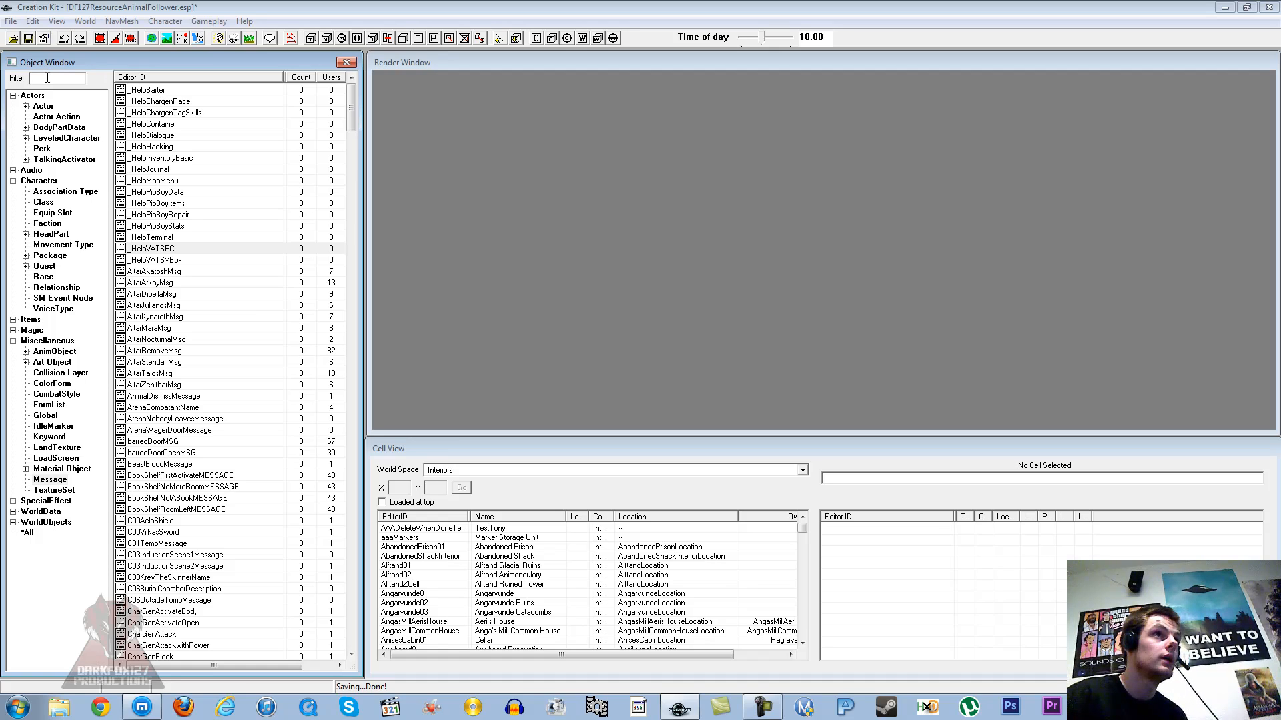
pyautogui.write('follower')
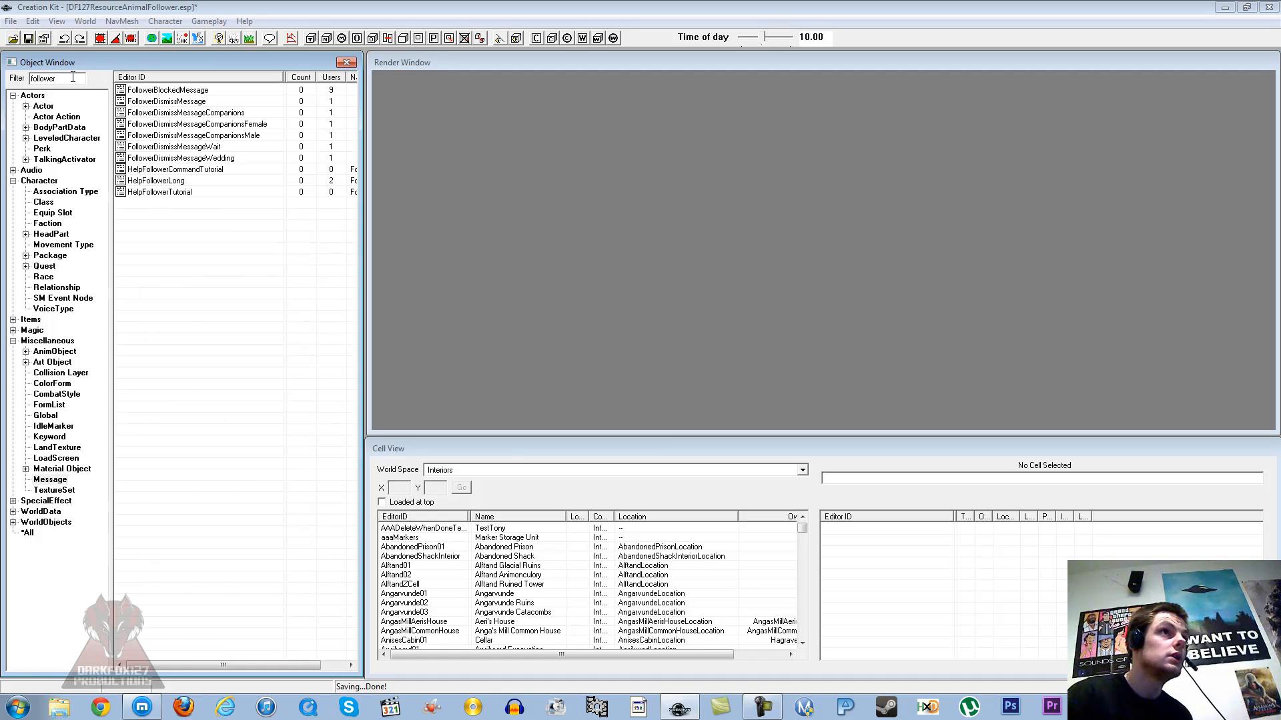
pyautogui.click(177, 106)
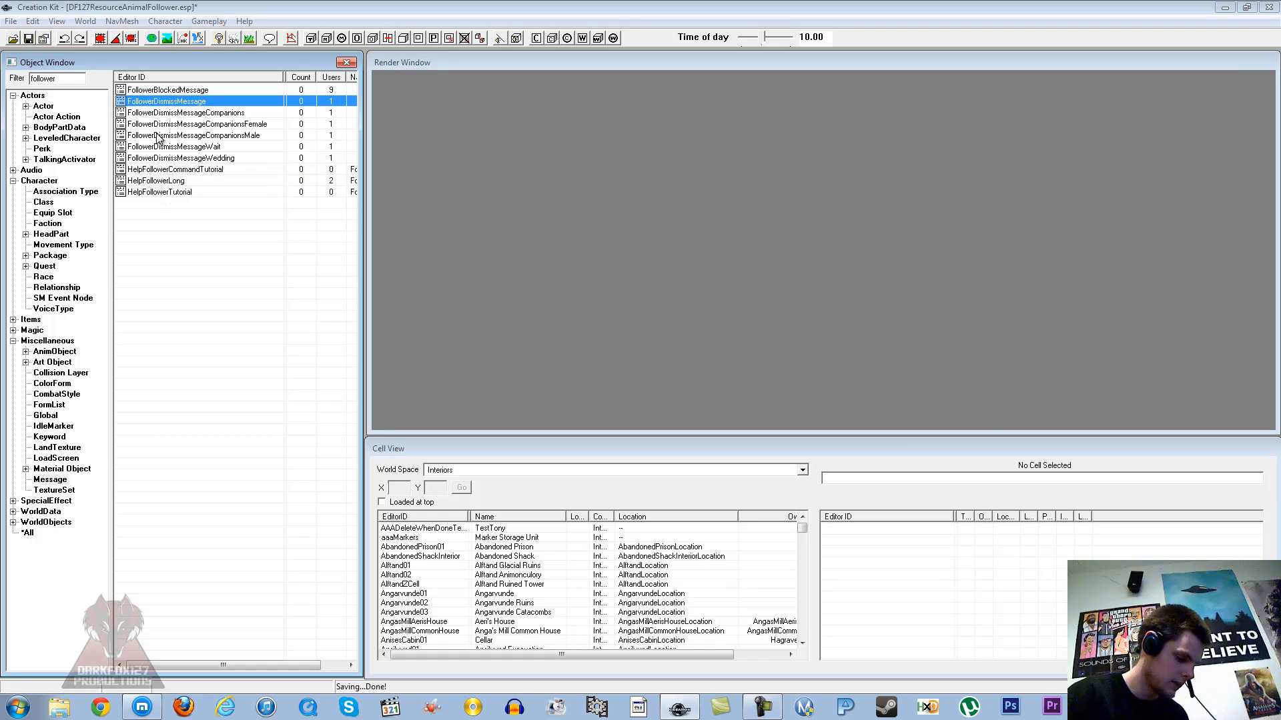
# - Filter the messages by "animal" and change the text of AnimalDismissMessage to "Your companion heads home."
pyautogui.doubleClick(66, 79)
pyautogui.write('animal')
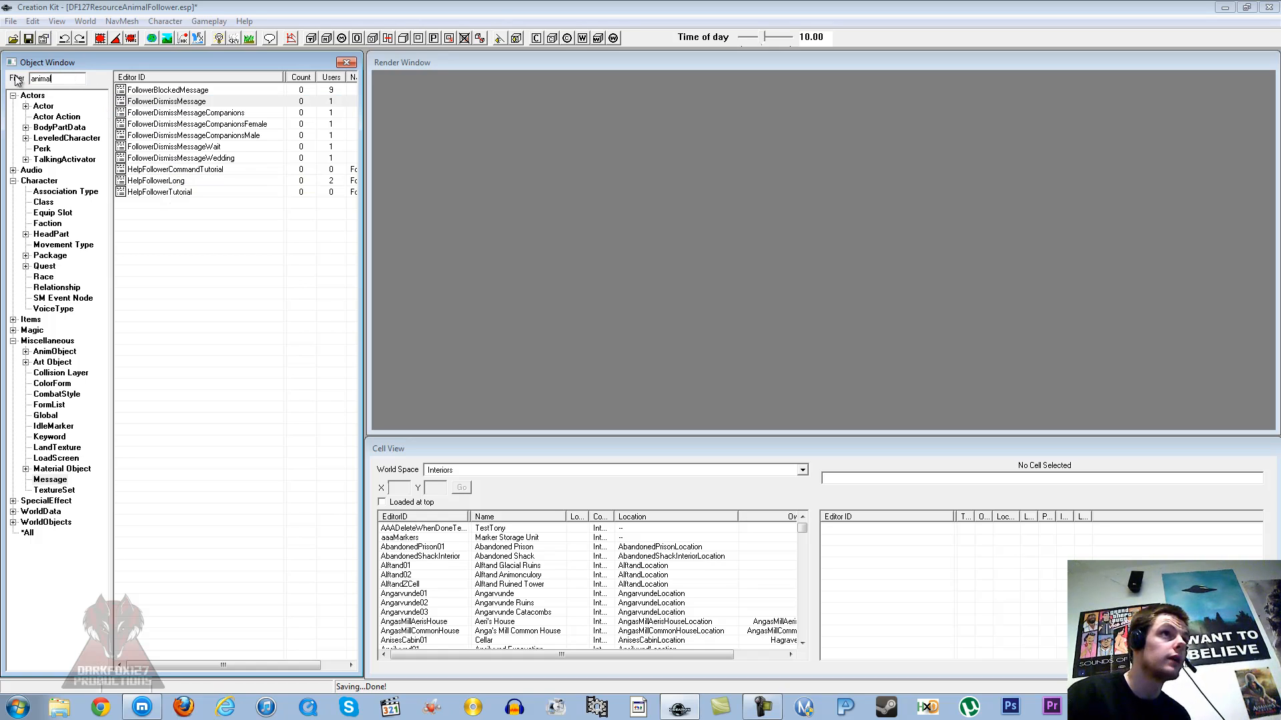
pyautogui.click(162, 92)
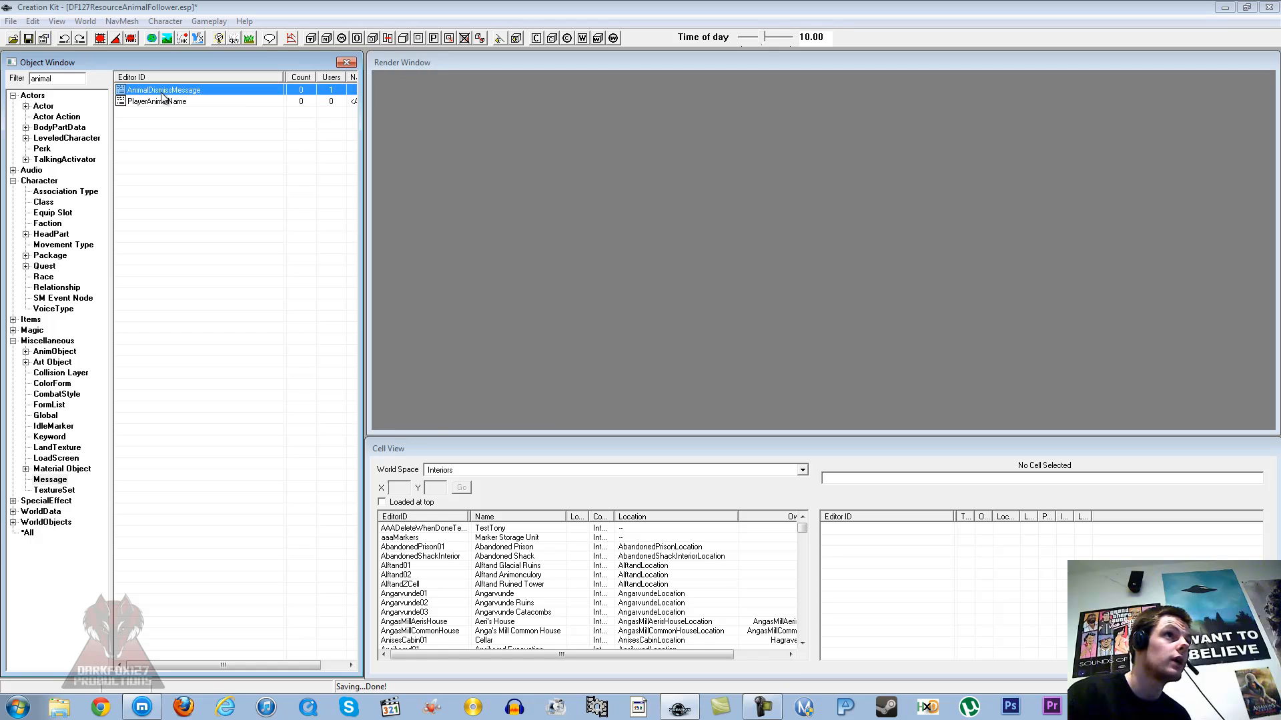
pyautogui.doubleClick(162, 94)
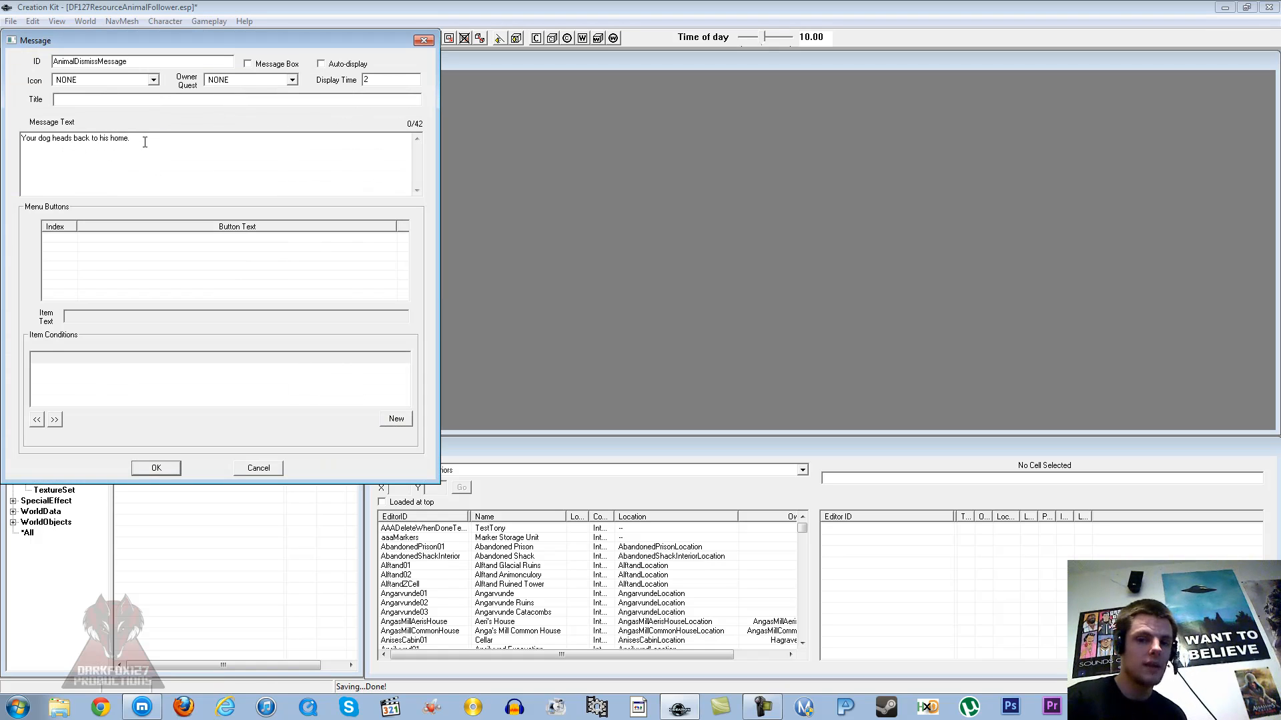
pyautogui.moveTo(160, 140); pyautogui.dragTo(4, 133)
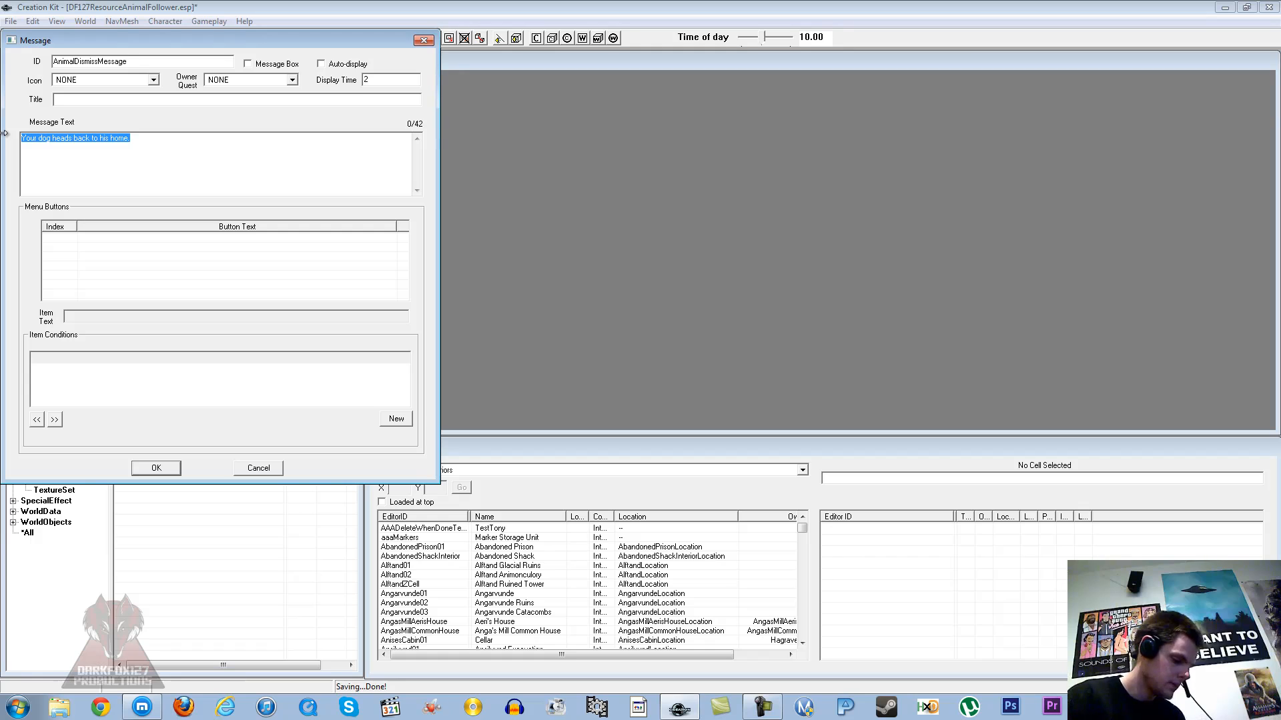
pyautogui.write('Your compan')
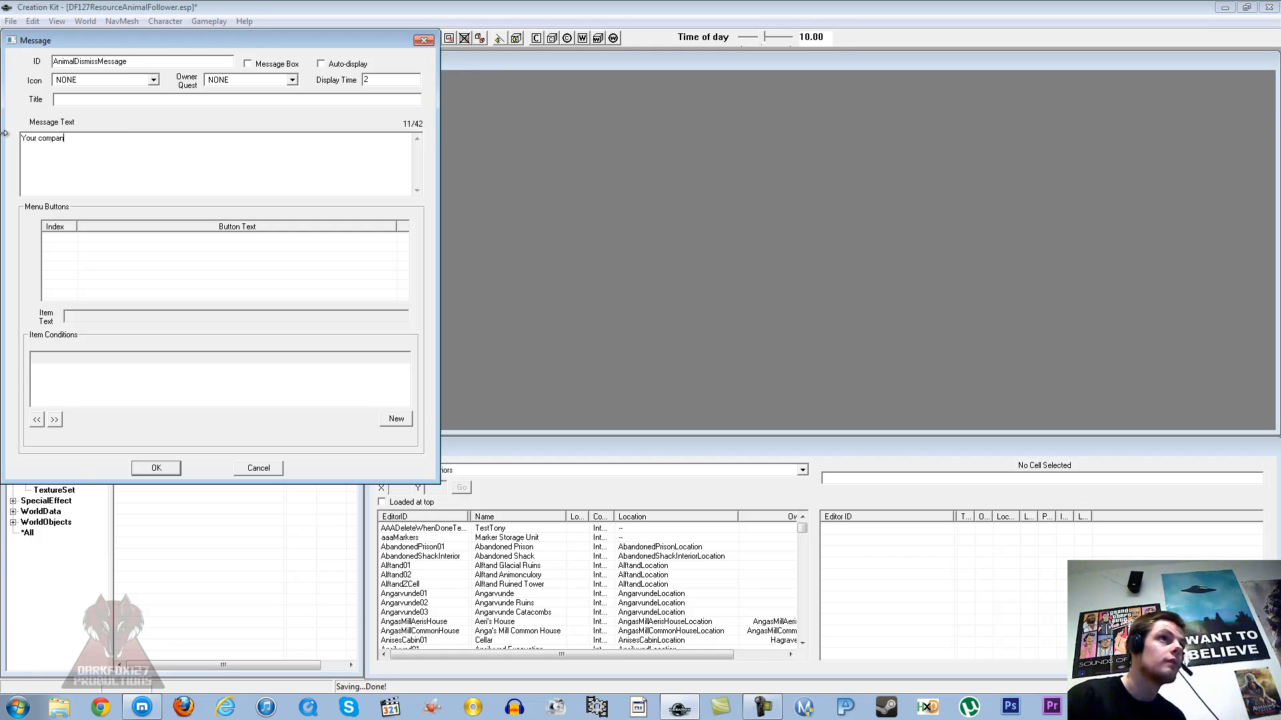
pyautogui.write('ion heads home.')
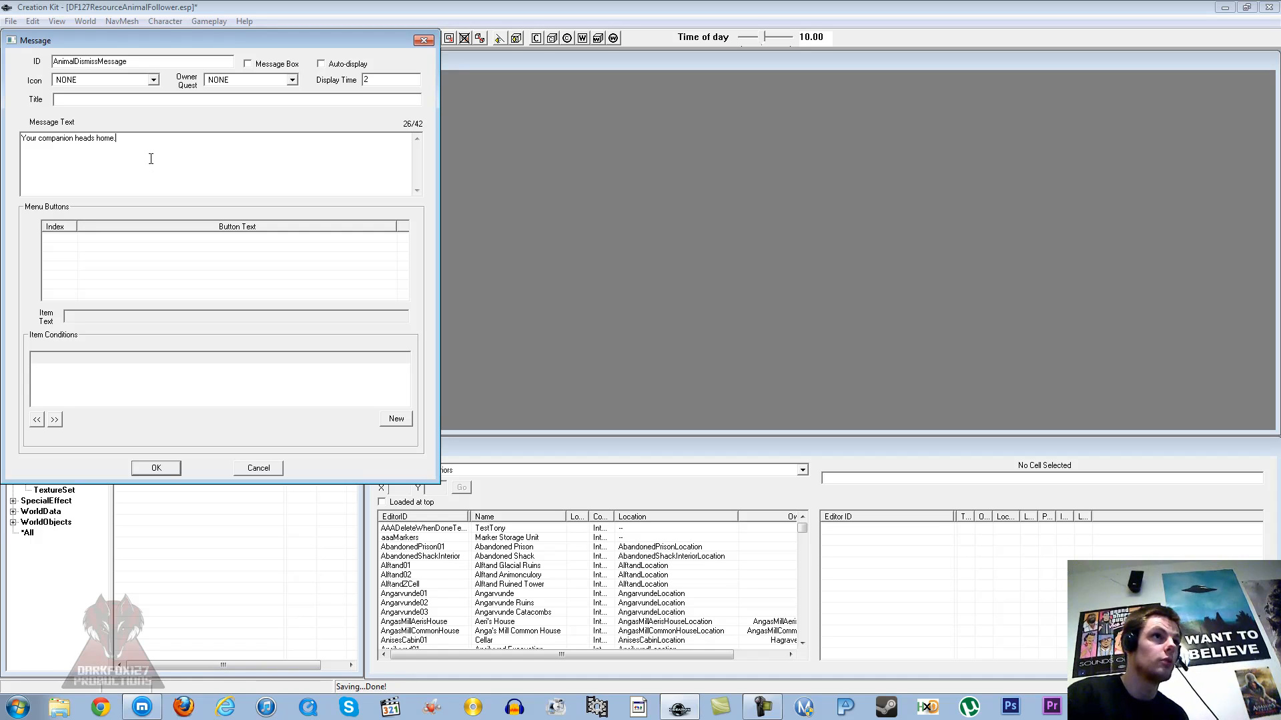
pyautogui.click(144, 467)
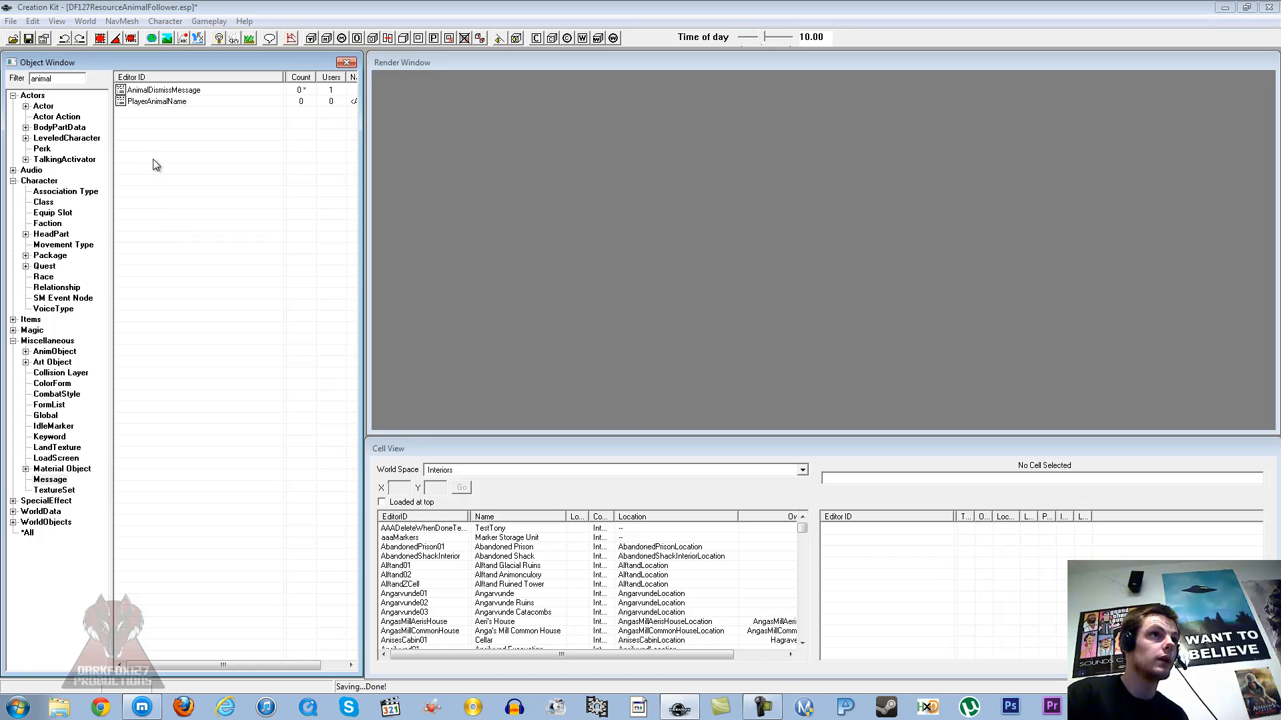
# - Create a new Message object
pyautogui.rightClick(167, 140)
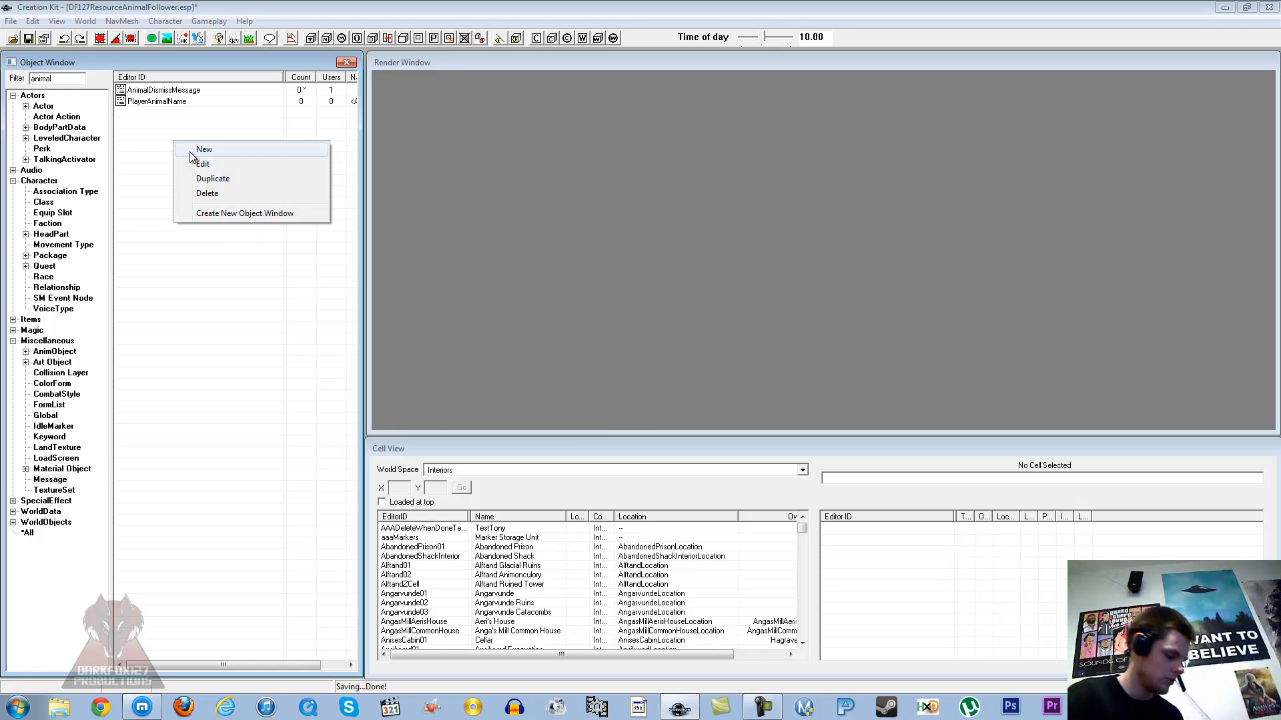
pyautogui.click(196, 149)
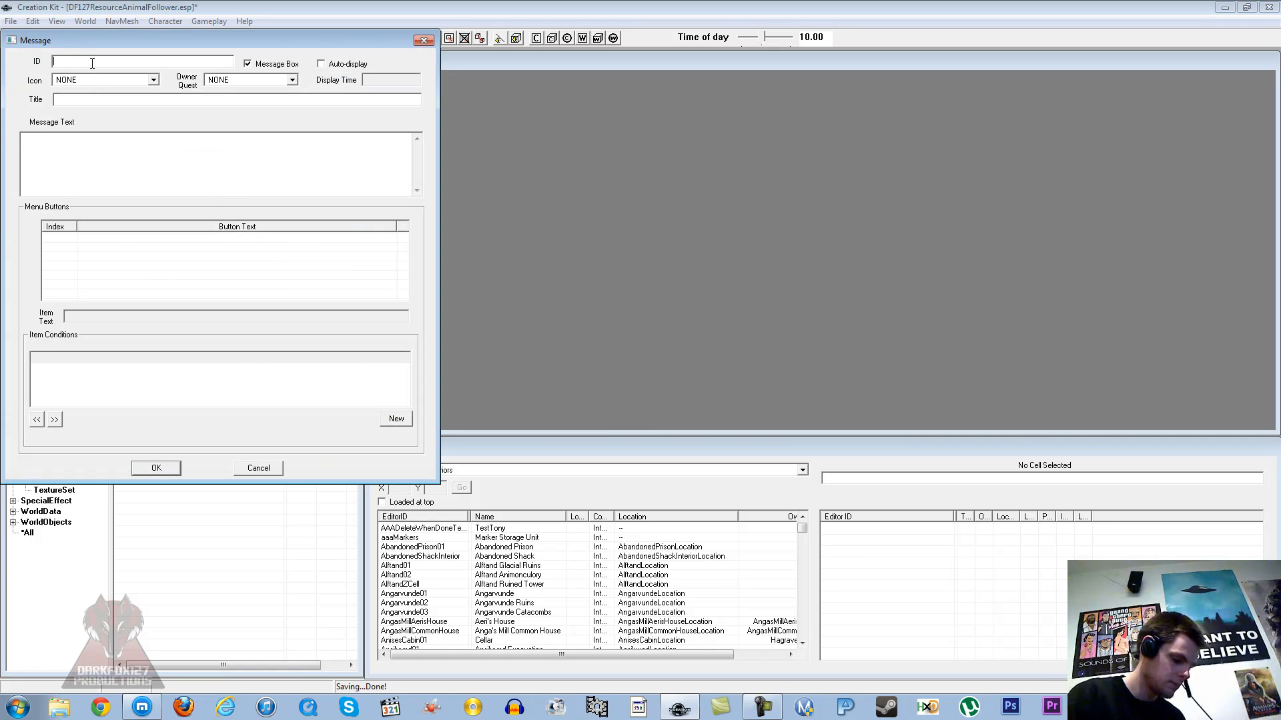
pyautogui.write('Anim')
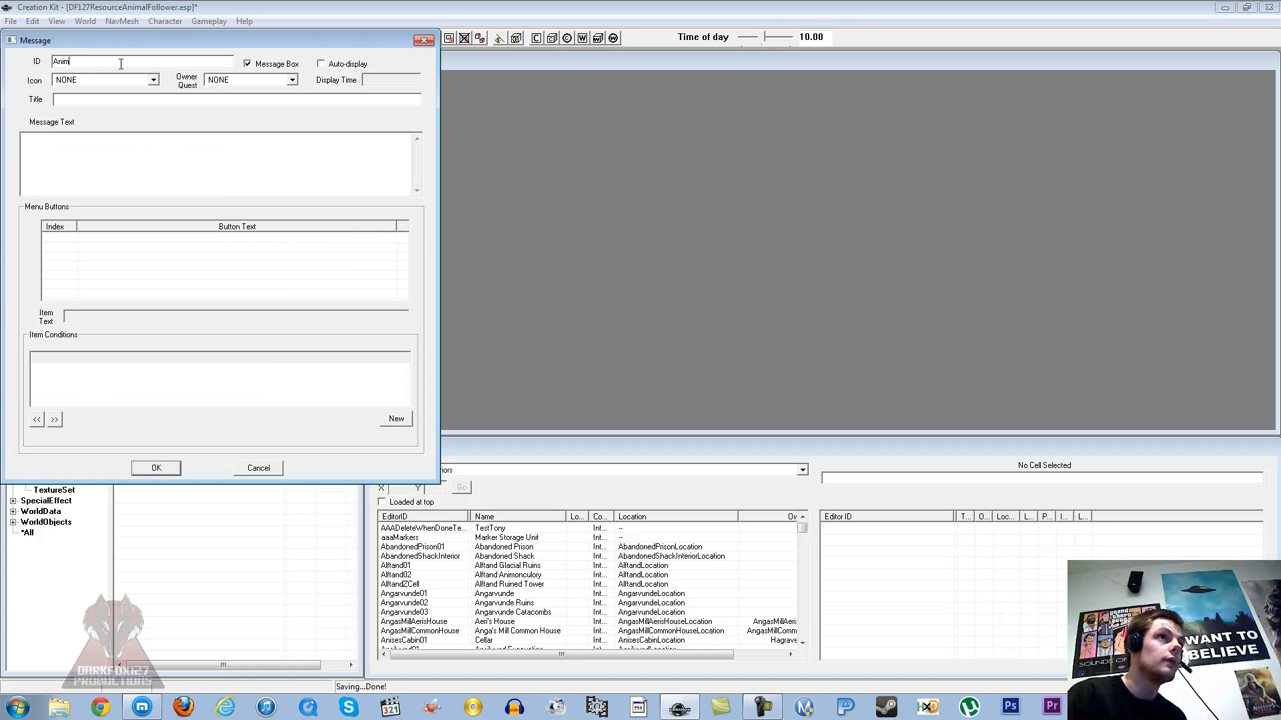
pyautogui.write('alFollow')
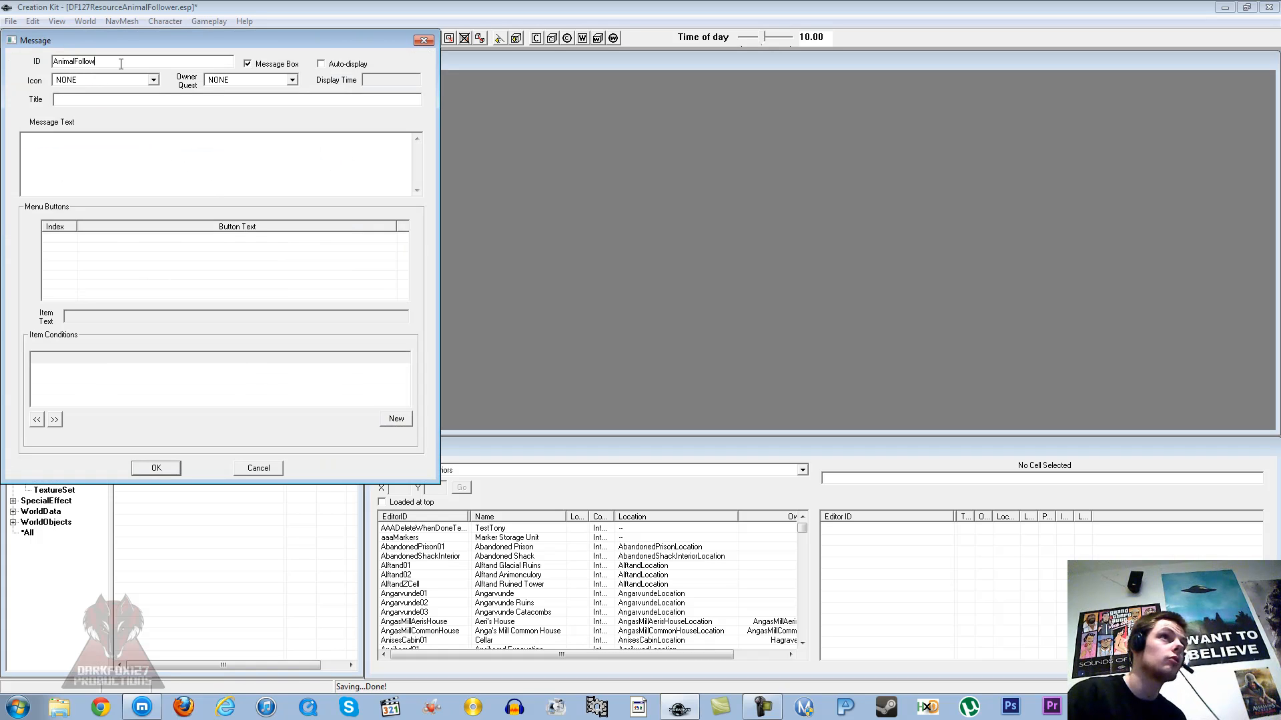
pyautogui.write('er')
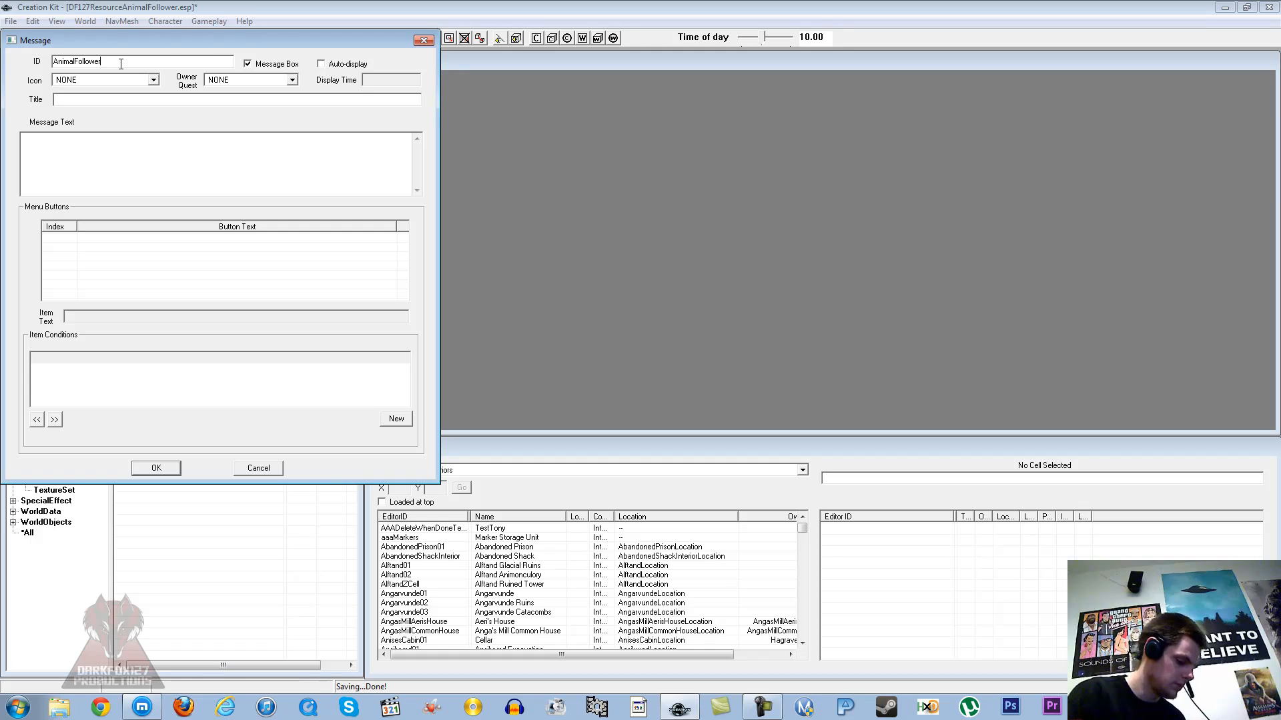
pyautogui.press('BackSpace')
pyautogui.press('BackSpace')
pyautogui.press('BackSpace')
pyautogui.press('BackSpace')
pyautogui.press('BackSpace')
pyautogui.press('BackSpace')
pyautogui.press('BackSpace')
pyautogui.press('BackSpace')
pyautogui.press('BackSpace')
pyautogui.press('BackSpace')
pyautogui.press('BackSpace')
pyautogui.press('BackSpace')
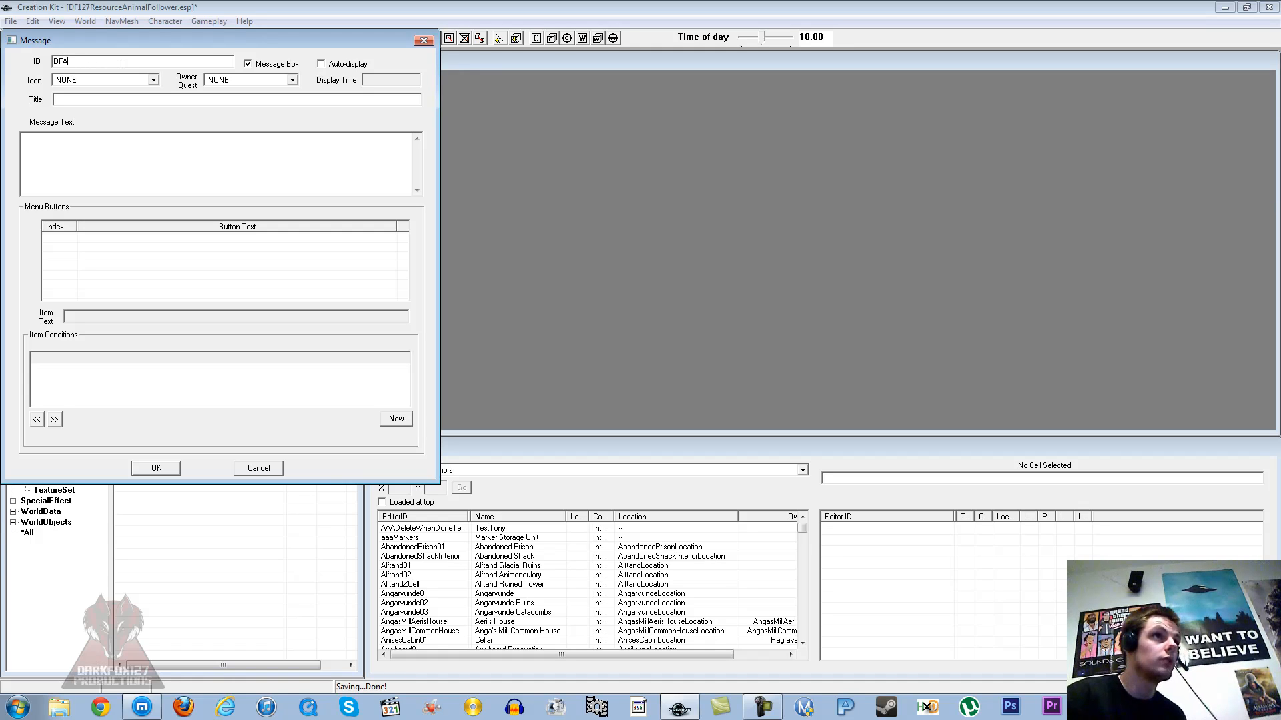
# - Give the new message the ID DFAnimalMessage and the message text "Clyde is now following."
pyautogui.write('nimalMessage')
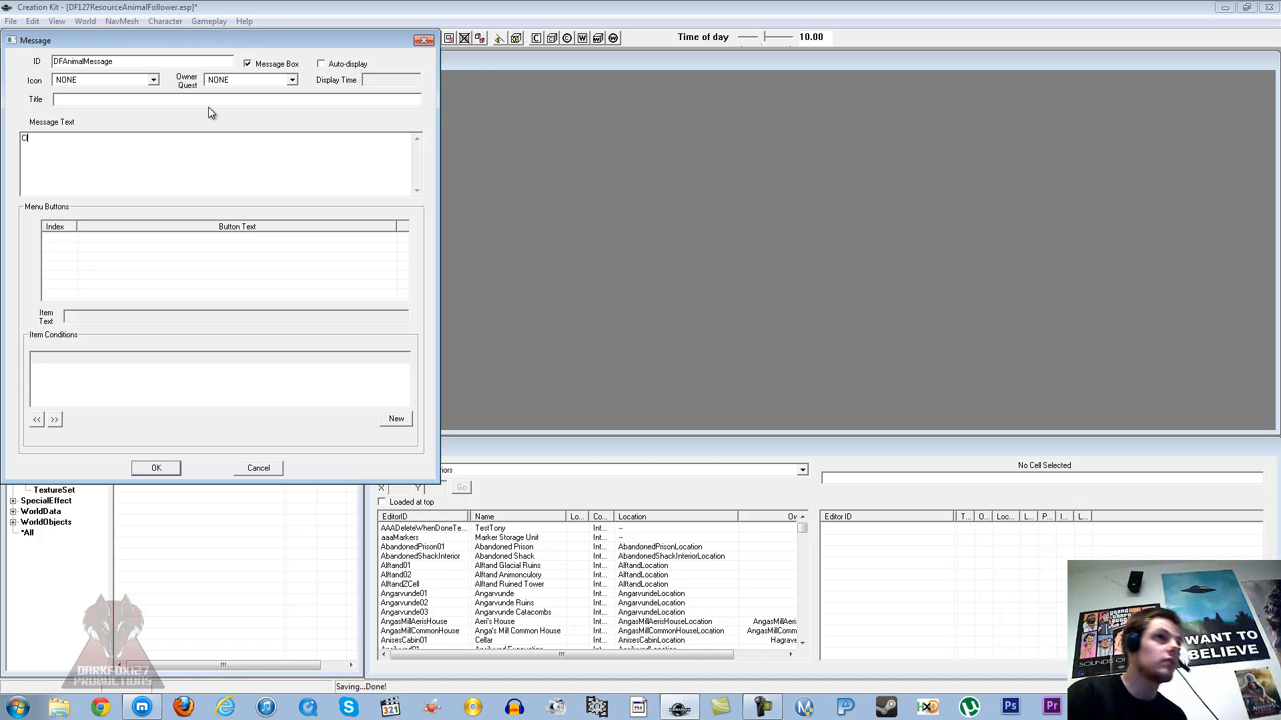
pyautogui.write('Clyde')
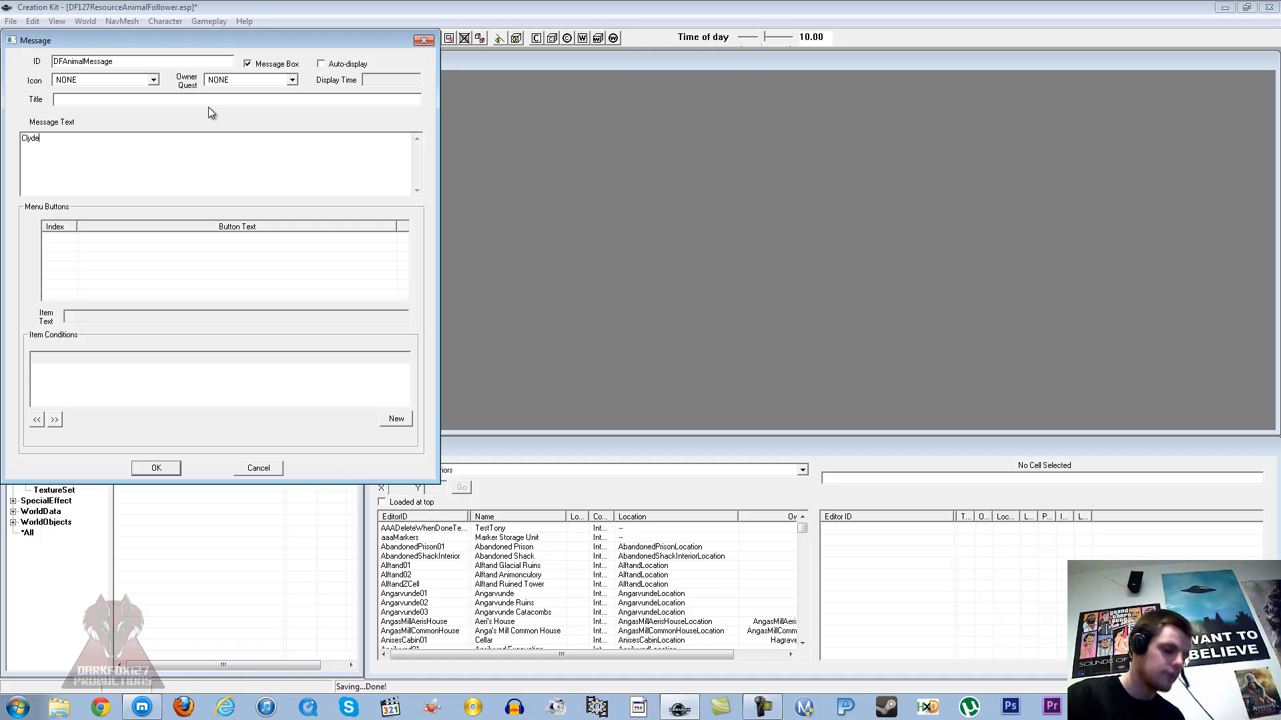
pyautogui.write(' is now follo')
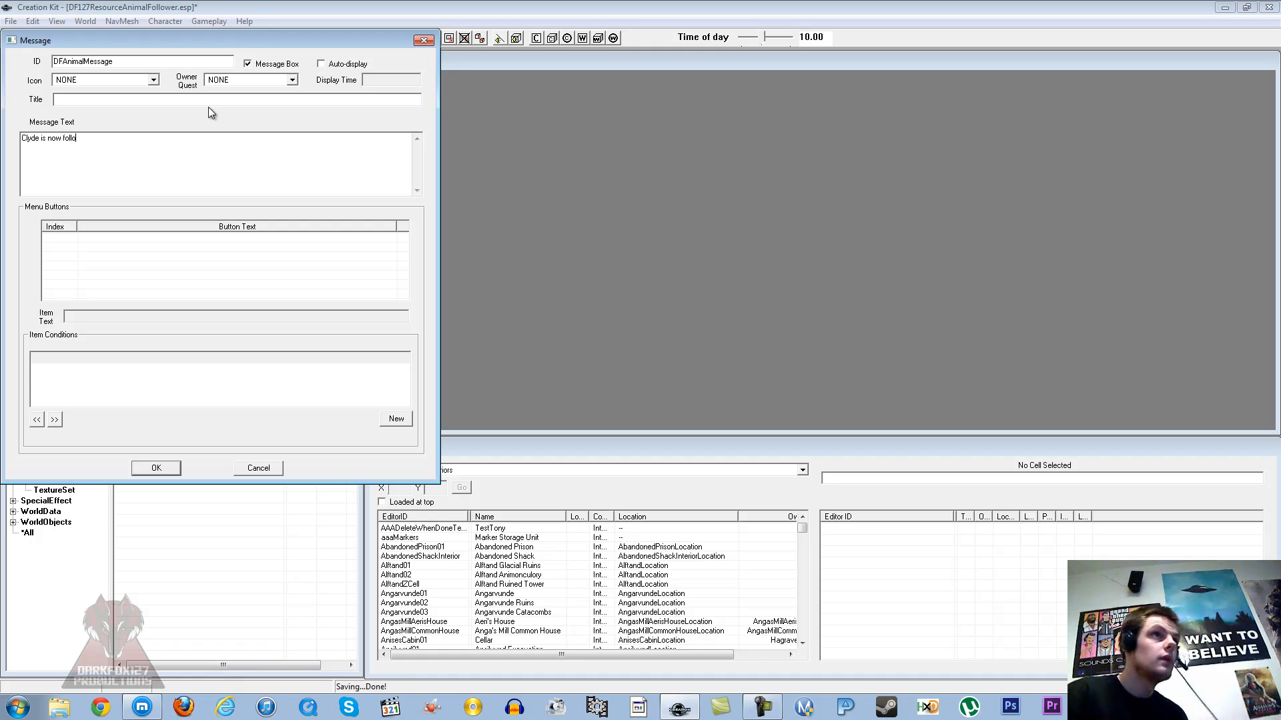
pyautogui.write('wing.')
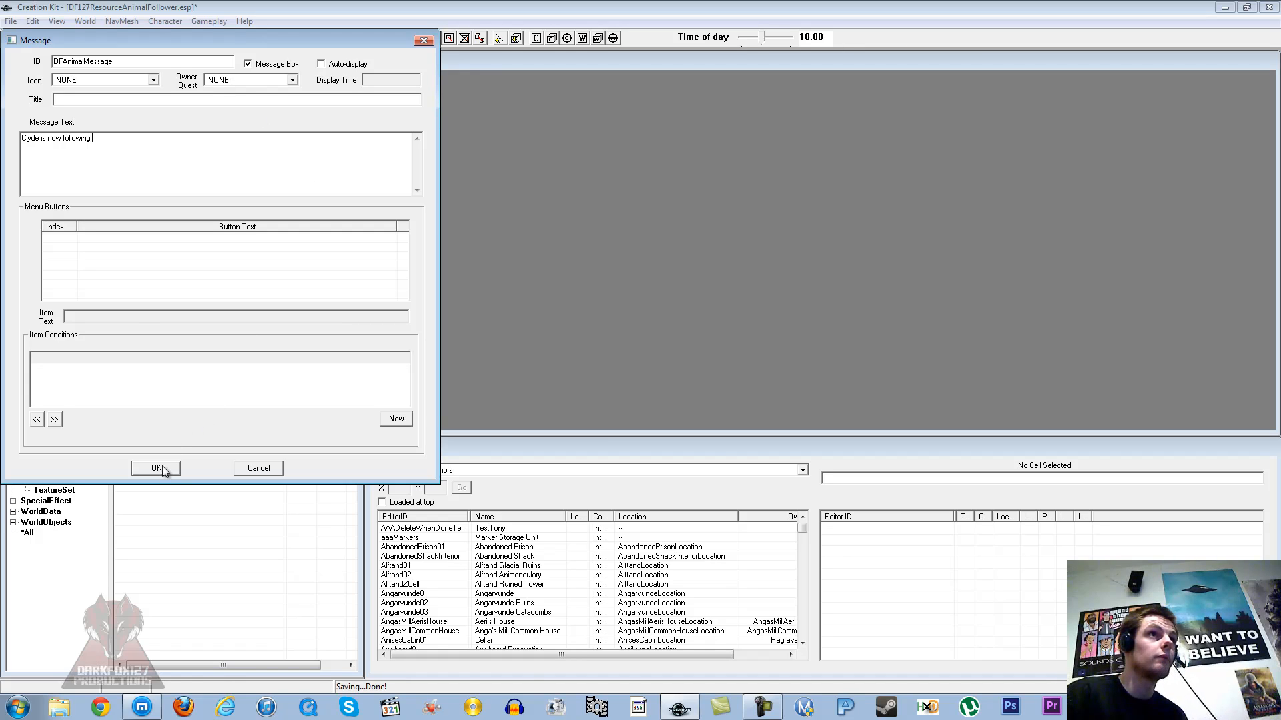
# - Turn off the Message Box option for DFAnimalMessage, set its display time to 3, and accept the message
pyautogui.click(257, 66)
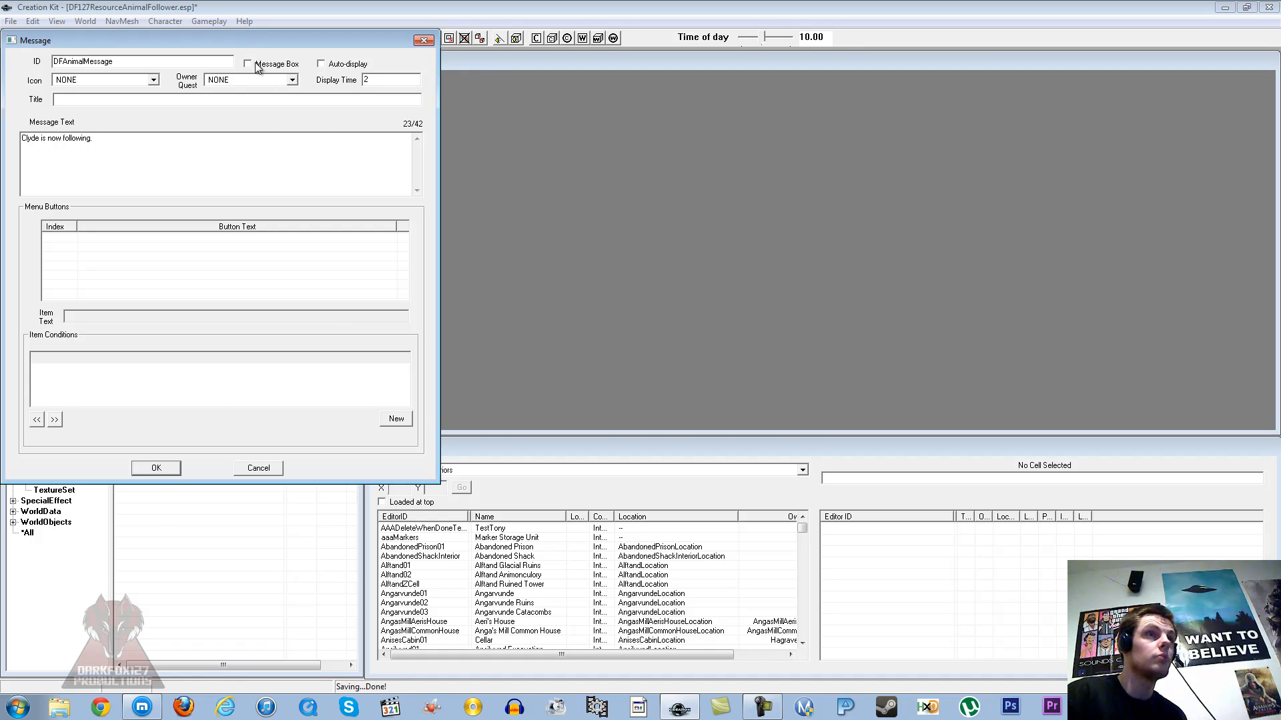
pyautogui.moveTo(376, 80); pyautogui.dragTo(342, 86)
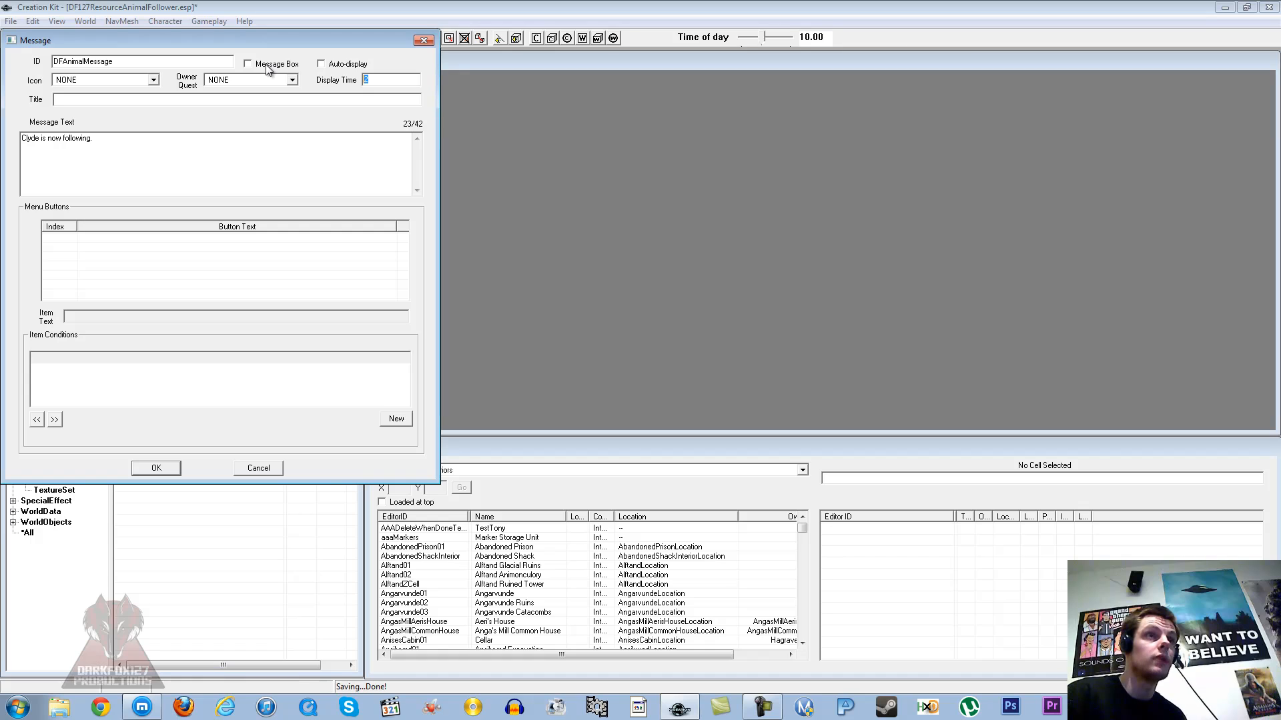
pyautogui.click(369, 83)
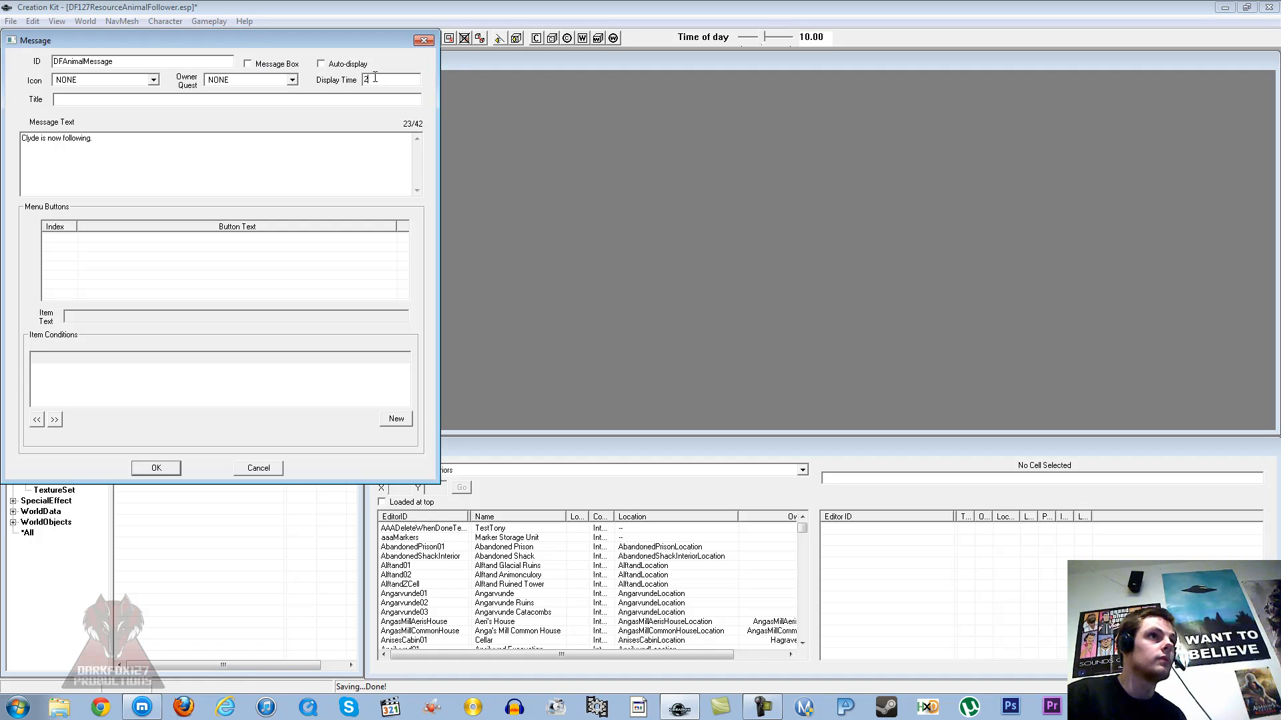
pyautogui.write('3')
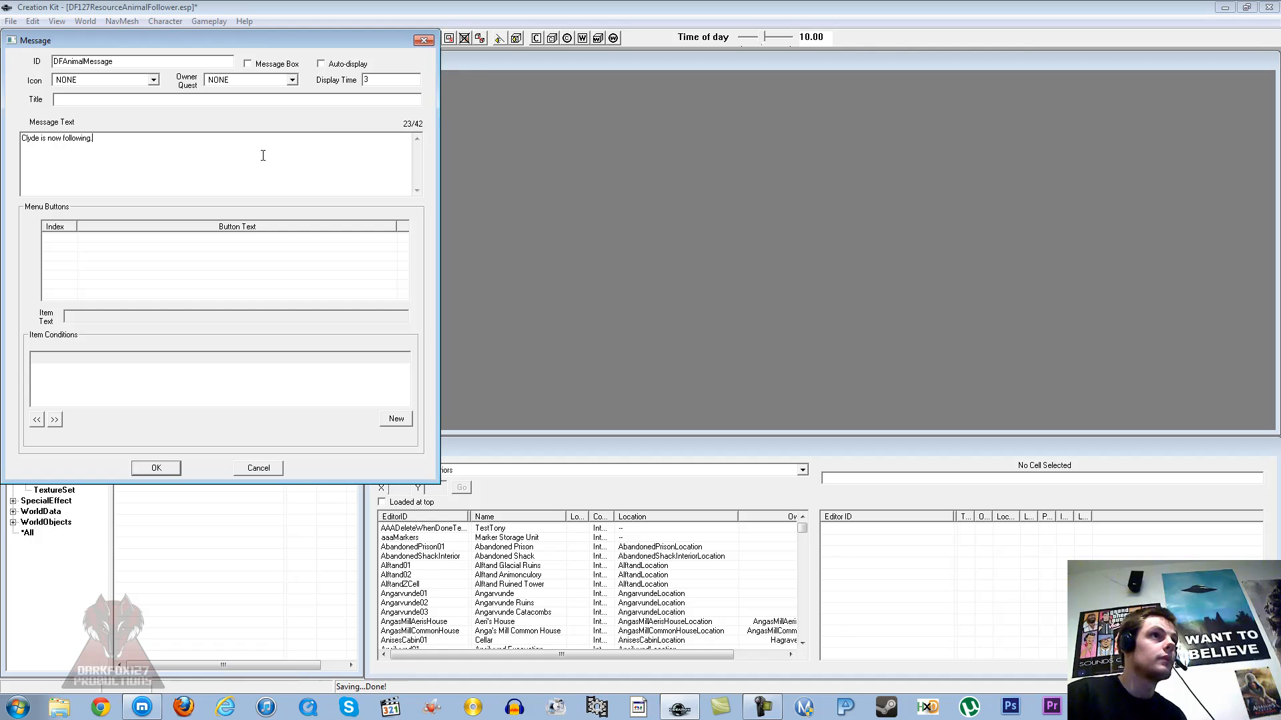
pyautogui.click(156, 467)
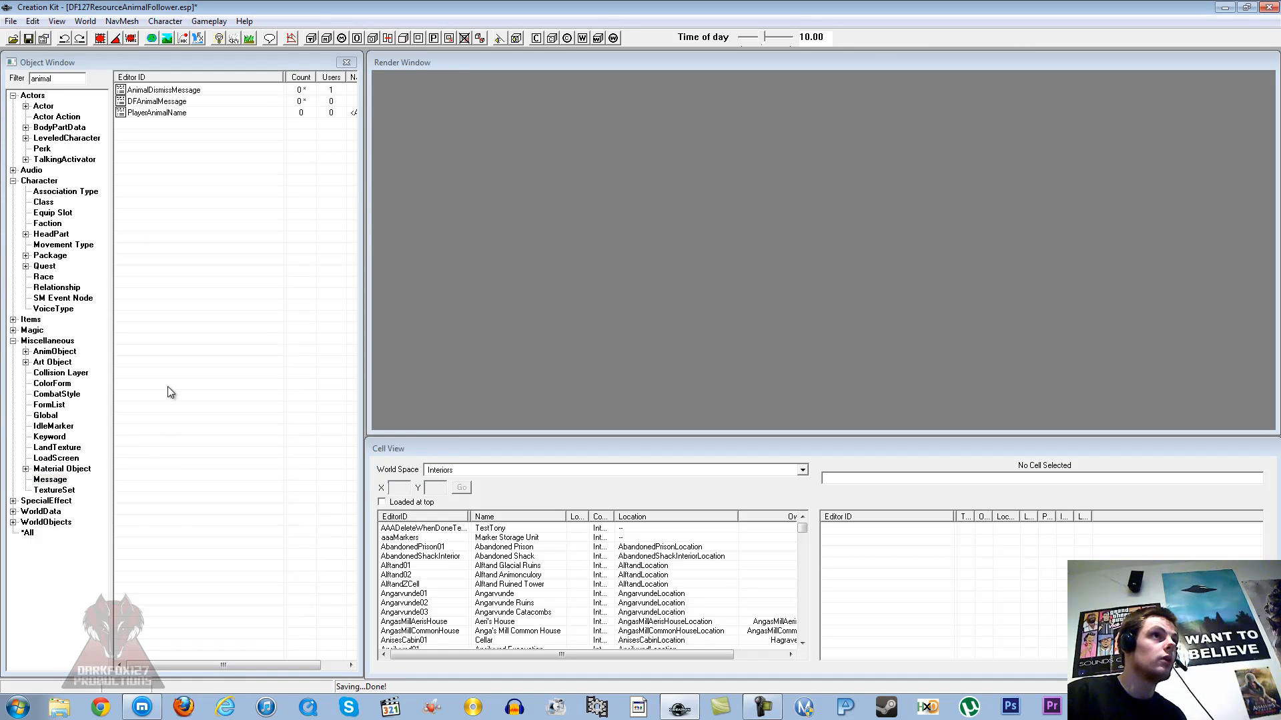
# - Filter the Actor objects by "df" and open the DFCow actor for editing
pyautogui.click(43, 107)
pyautogui.doubleClick(62, 81)
pyautogui.write('clyde')
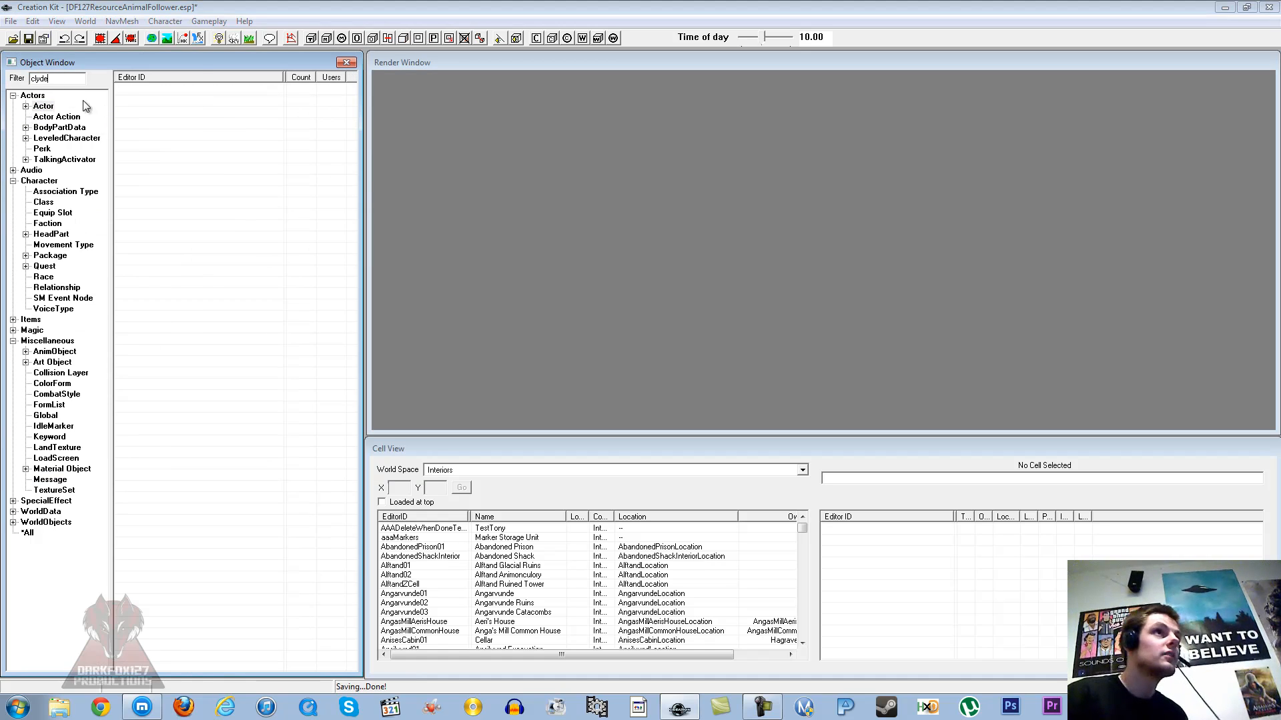
pyautogui.moveTo(76, 81); pyautogui.dragTo(3, 87)
pyautogui.write('c')
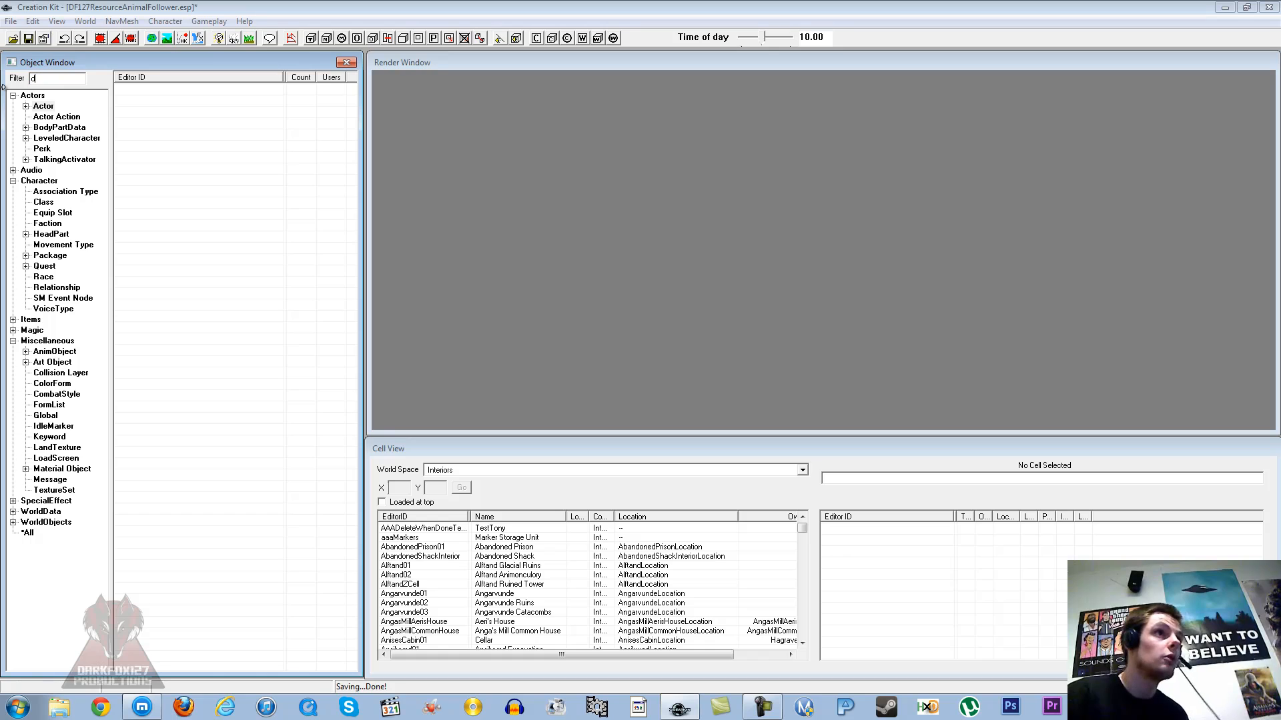
pyautogui.click(174, 126)
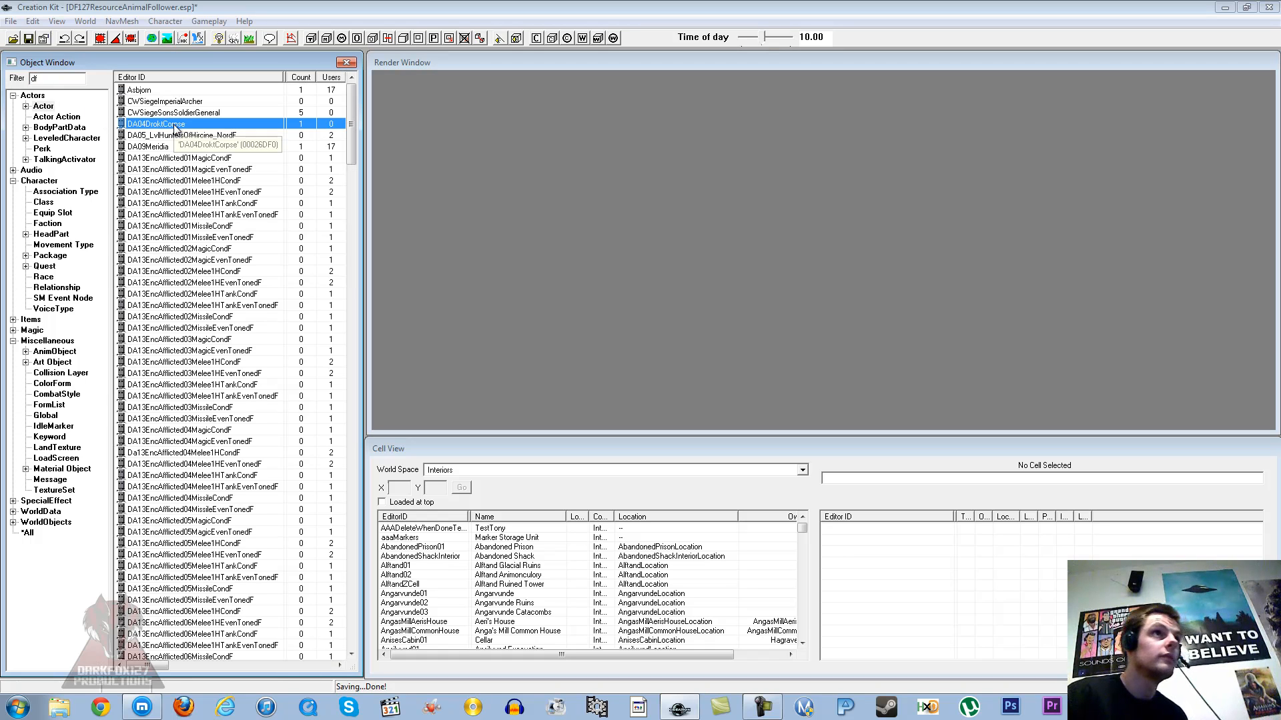
pyautogui.write('df')
pyautogui.scroll(-1, 174, 126)
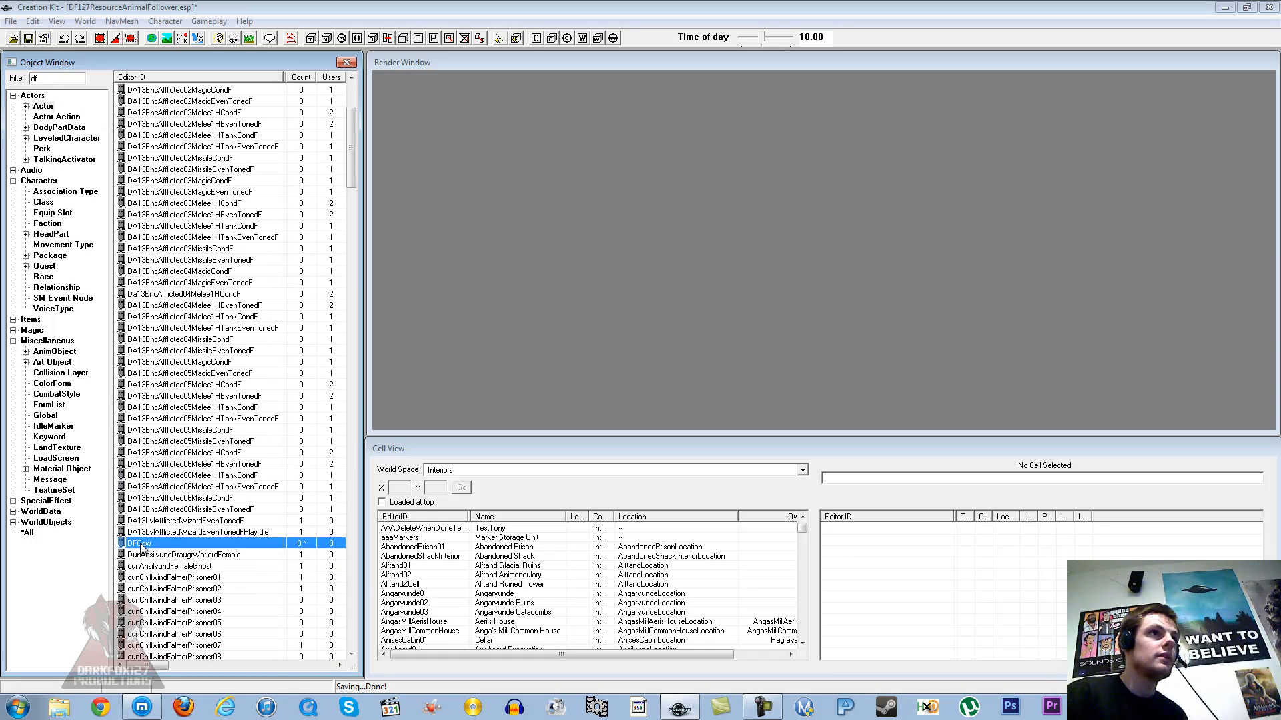
pyautogui.doubleClick(141, 578)
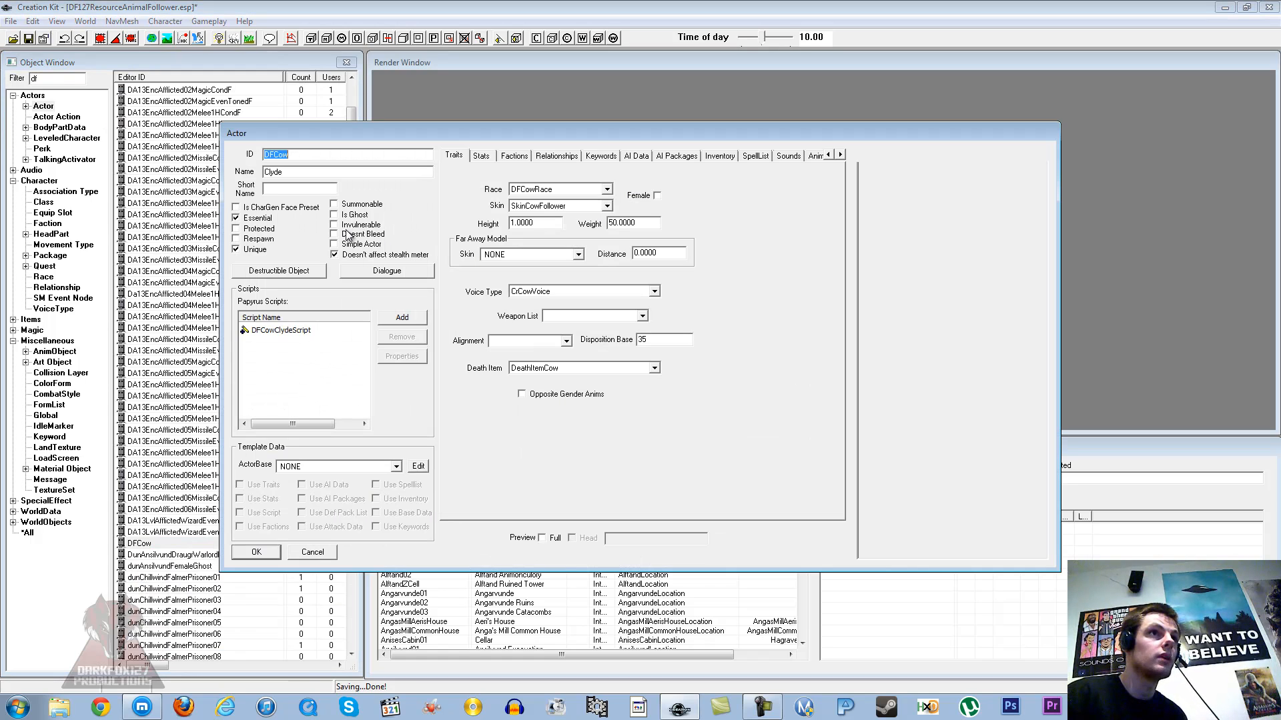
# - Set DFCowClydeScript's DAFollowingMessage property to DFAnimalMessage, and accept the properties and the DFCow actor's changes
pyautogui.click(401, 356)
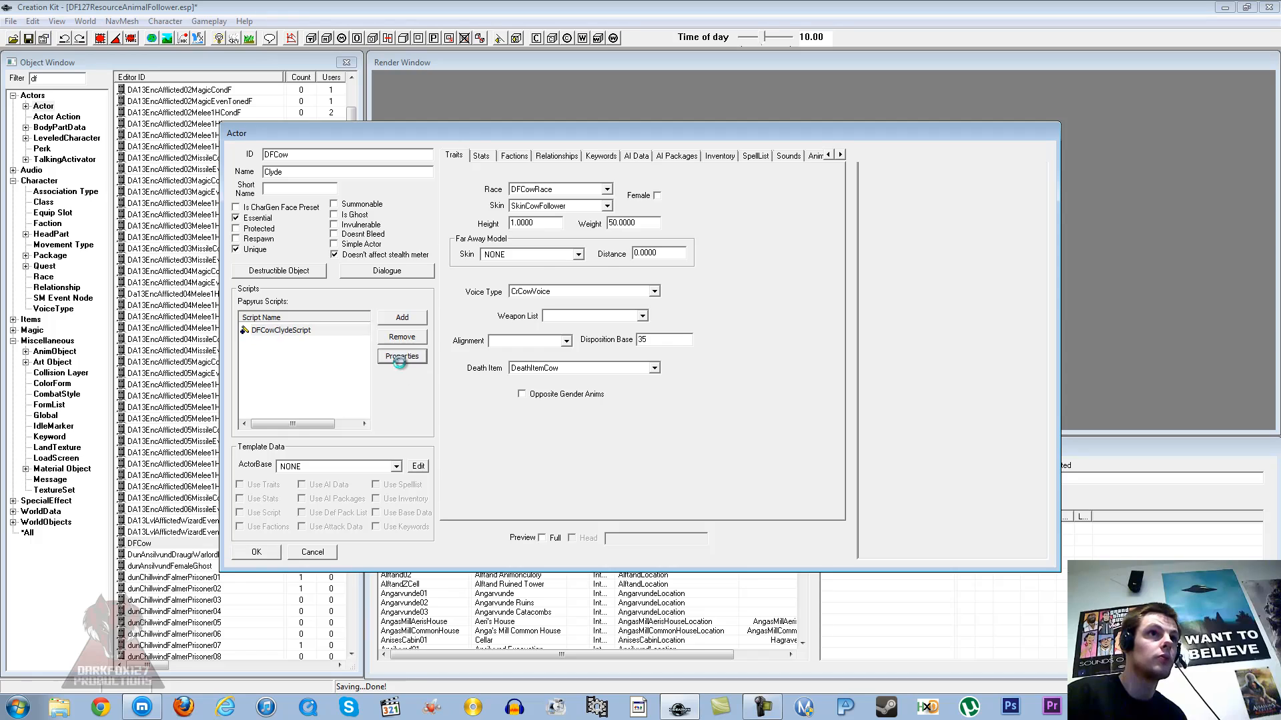
pyautogui.click(420, 294)
pyautogui.click(688, 296)
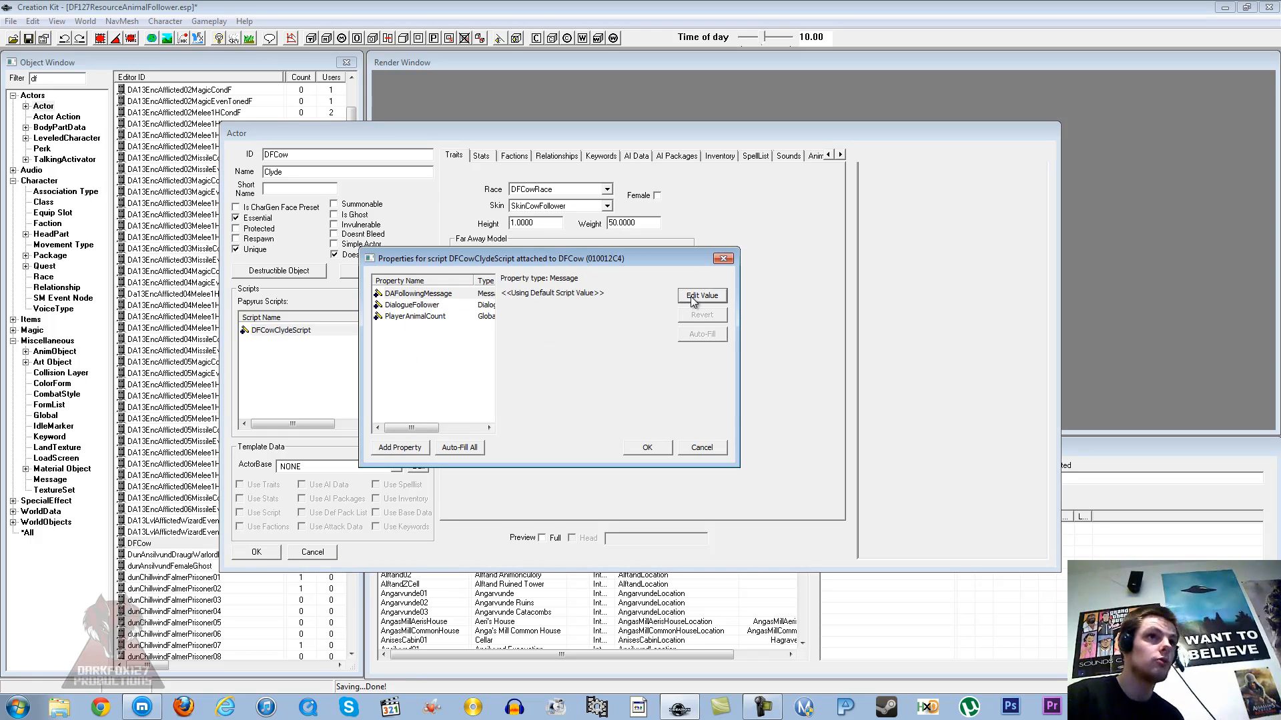
pyautogui.click(665, 295)
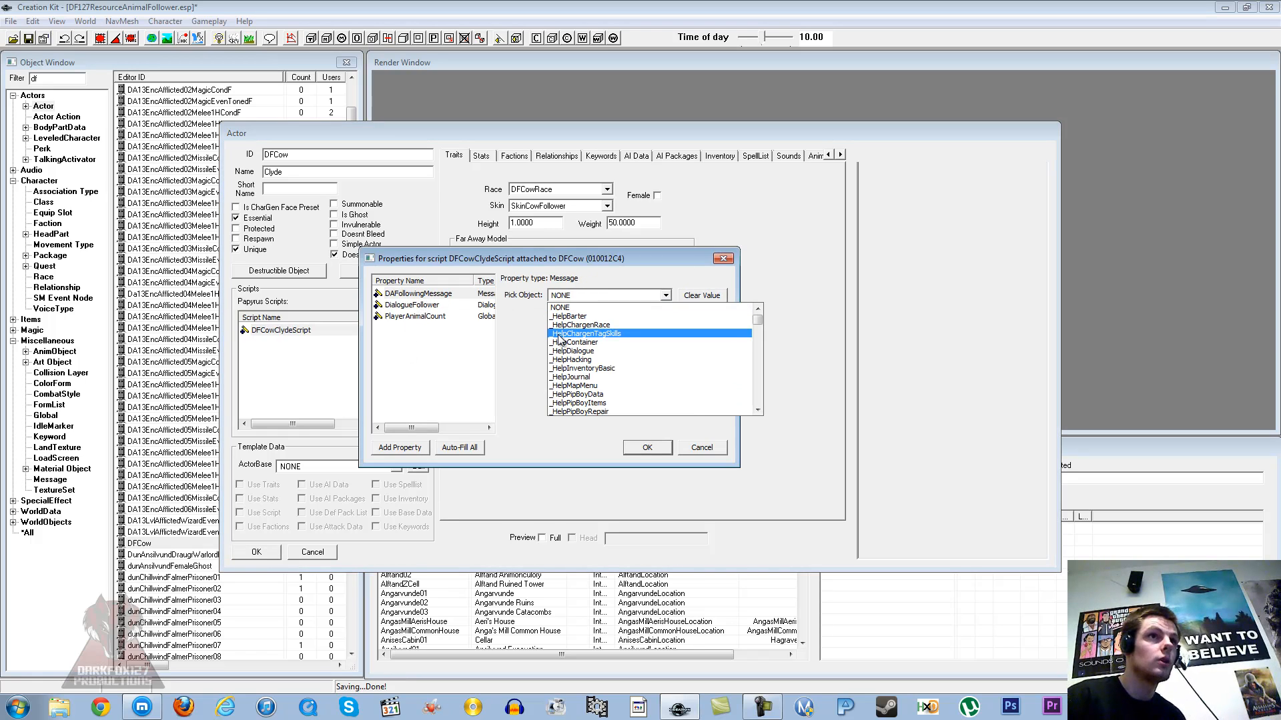
pyautogui.write('df')
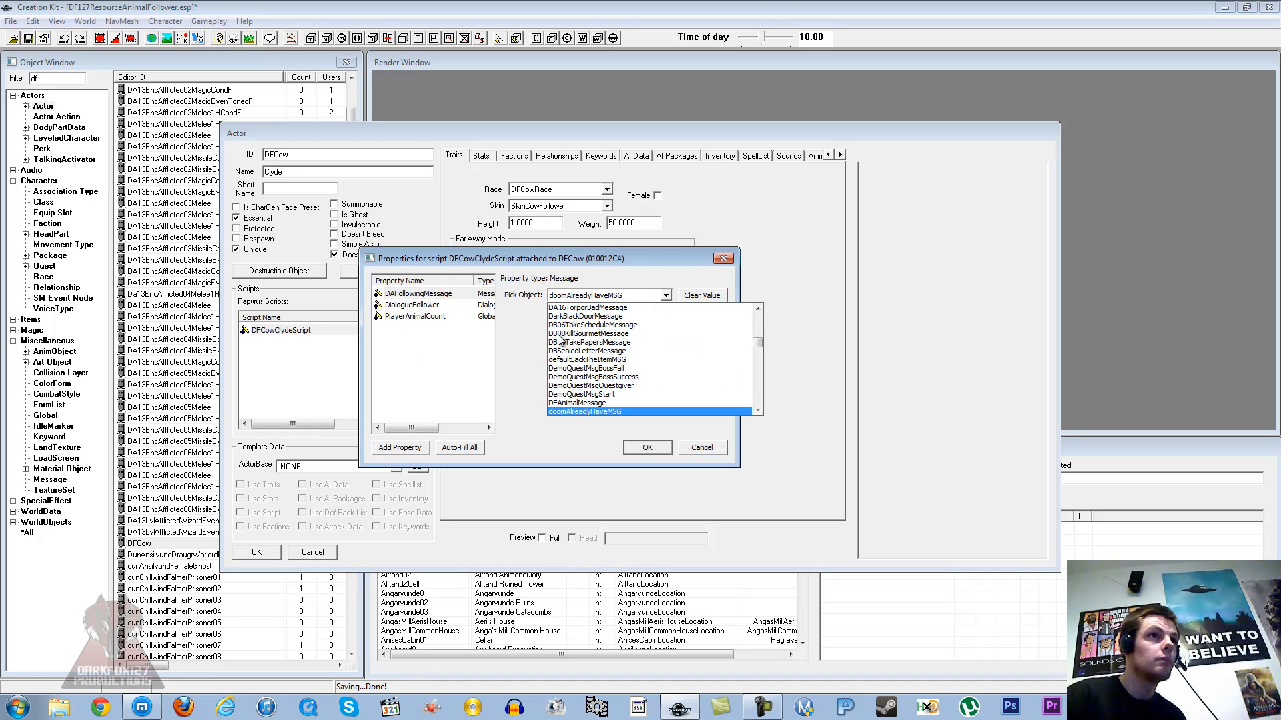
pyautogui.press('Return')
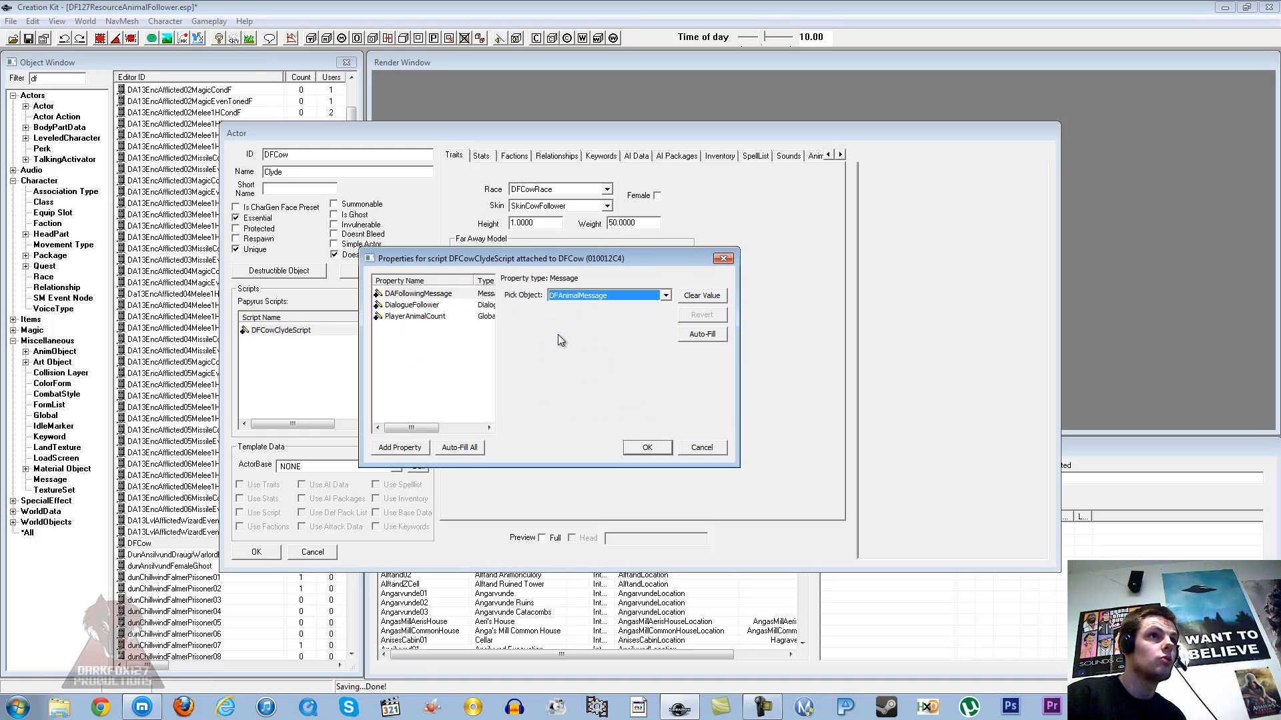
pyautogui.click(651, 449)
pyautogui.click(343, 375)
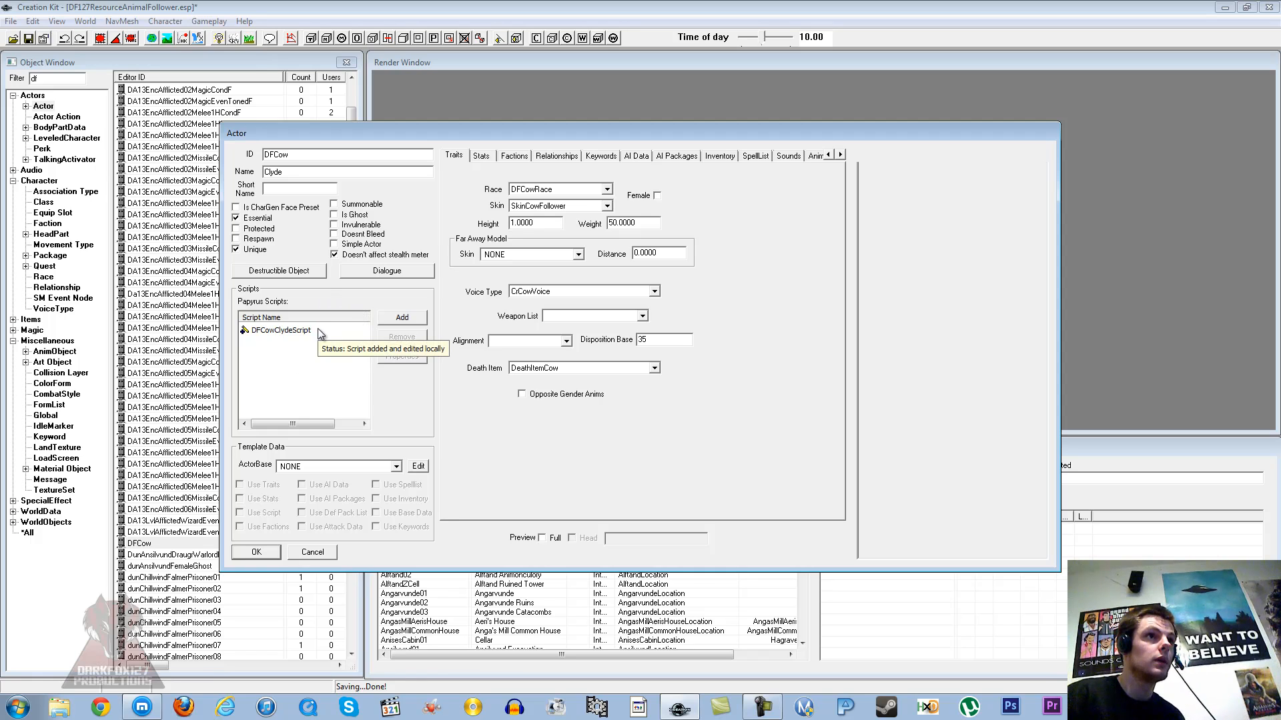
pyautogui.click(256, 553)
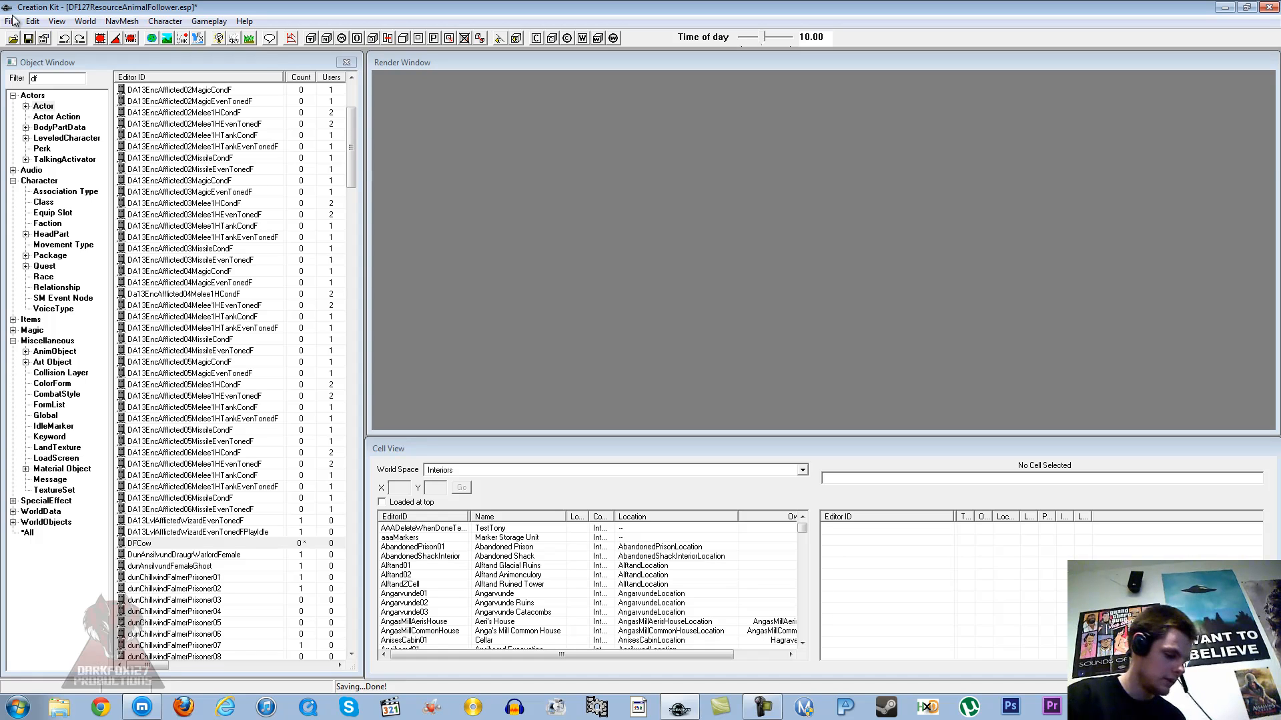
pyautogui.click(506, 556)
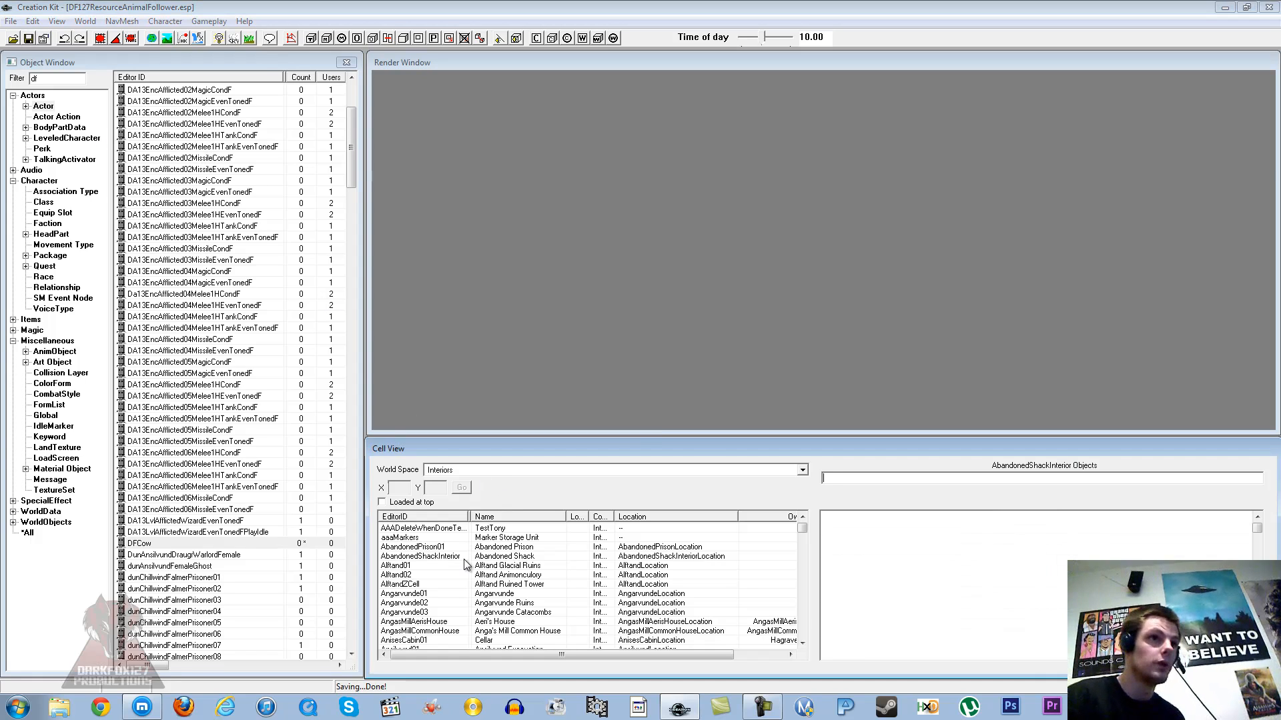
pyautogui.write('riv')
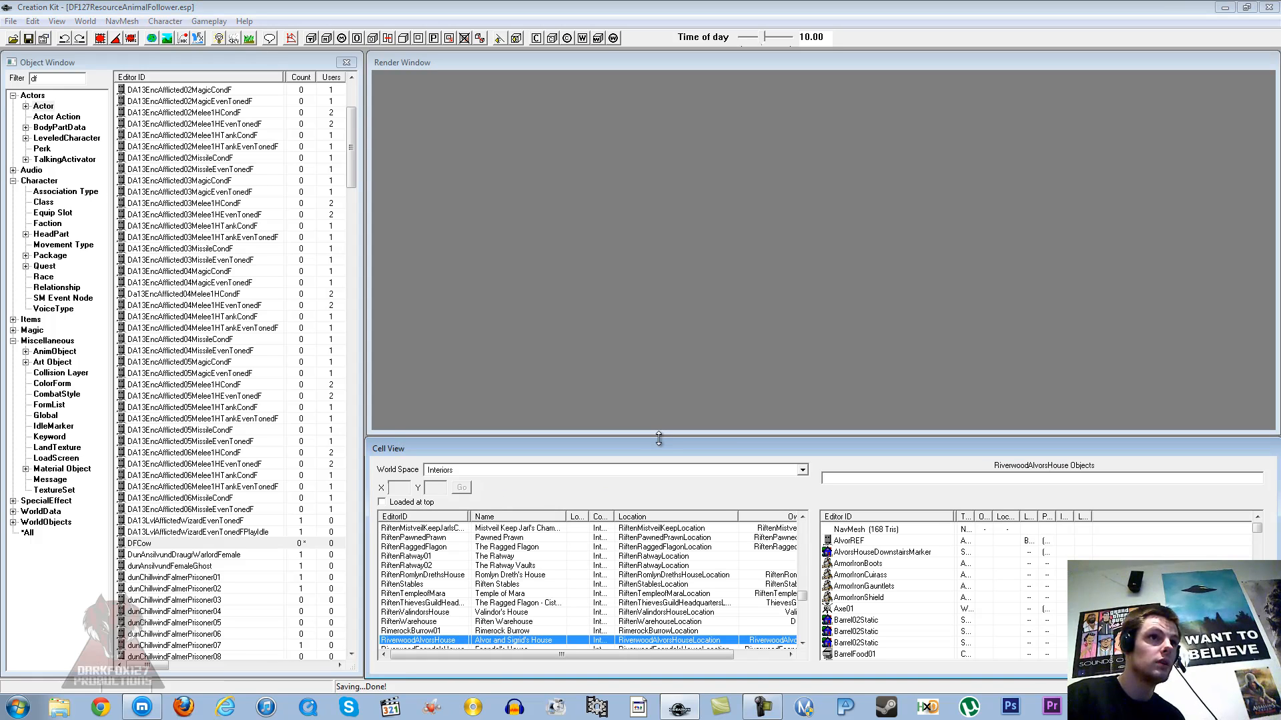
pyautogui.scroll(-3, 564, 550)
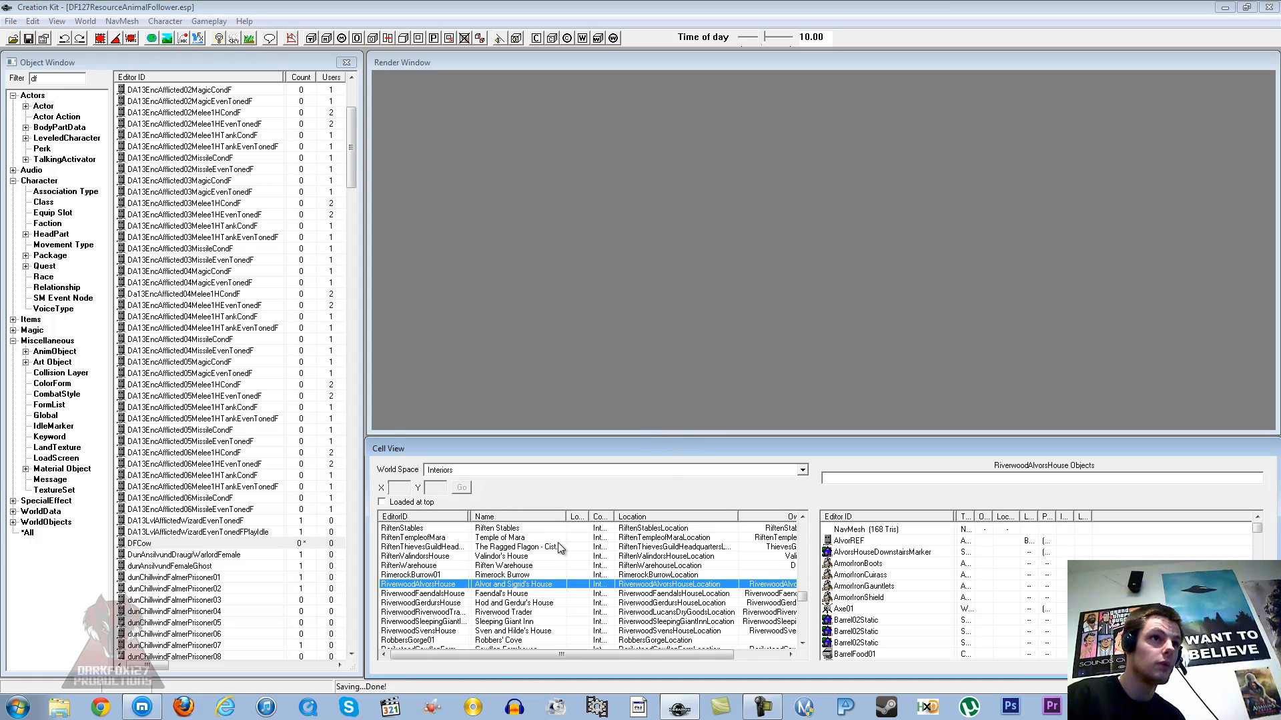
# - Switch the world space to Tamriel and load the Riverwood cell, accepting all animation warnings
pyautogui.click(518, 471)
pyautogui.scroll(-5, 494, 514)
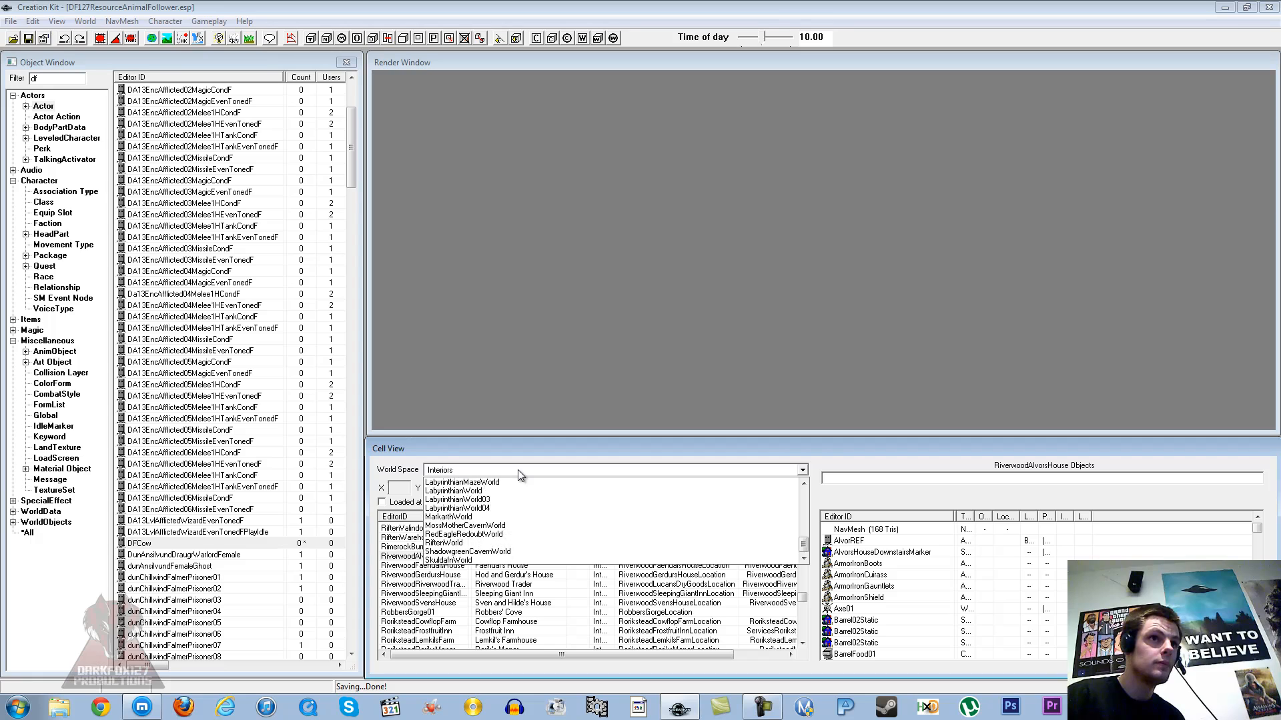
pyautogui.click(480, 526)
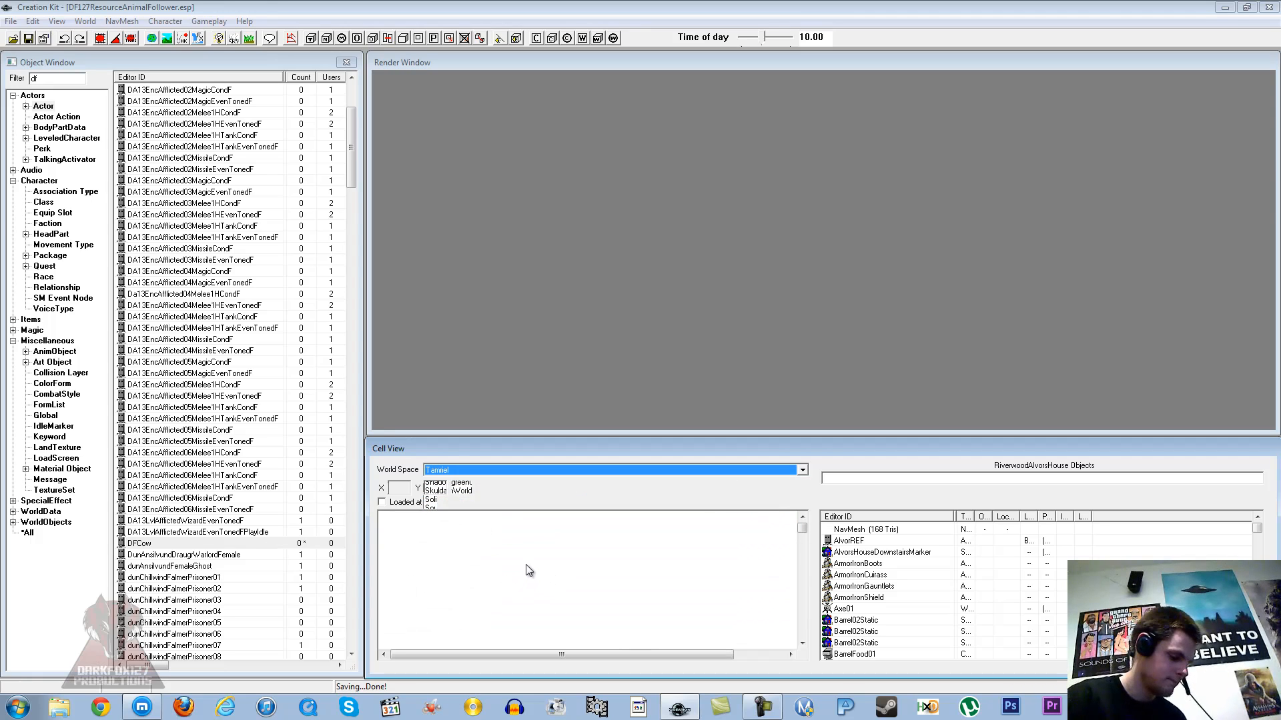
pyautogui.click(527, 569)
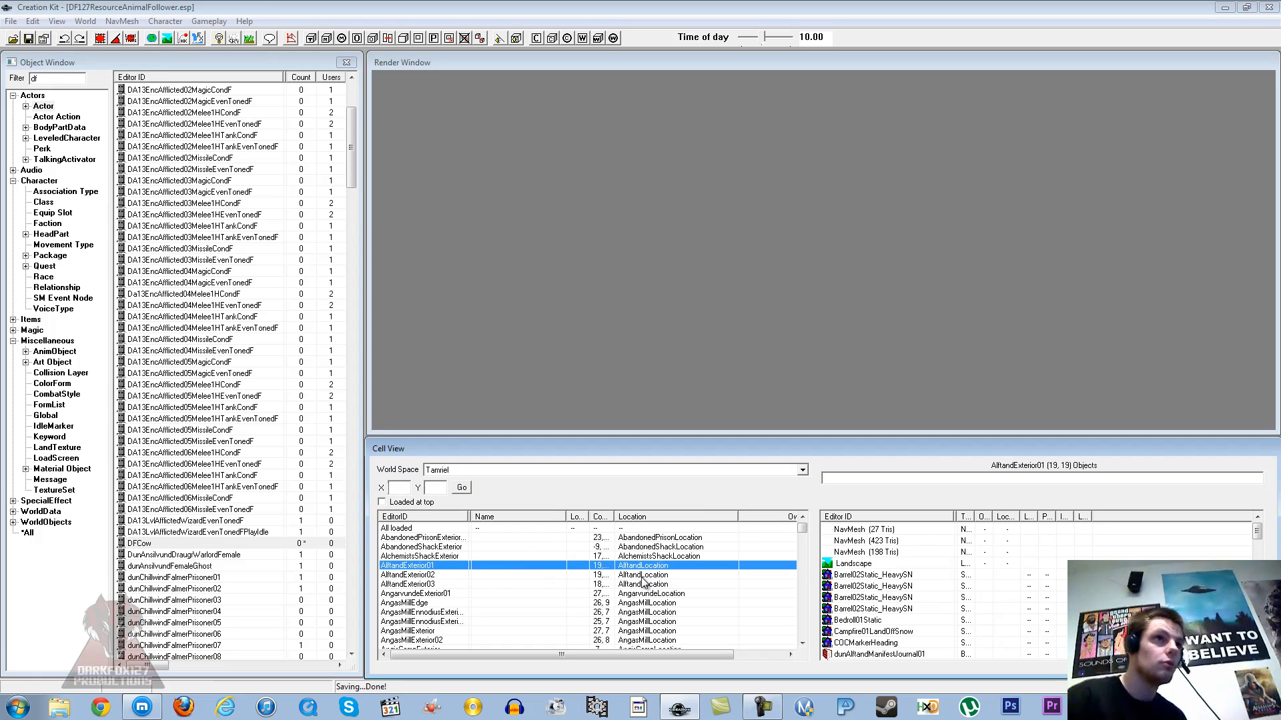
pyautogui.write('riverw')
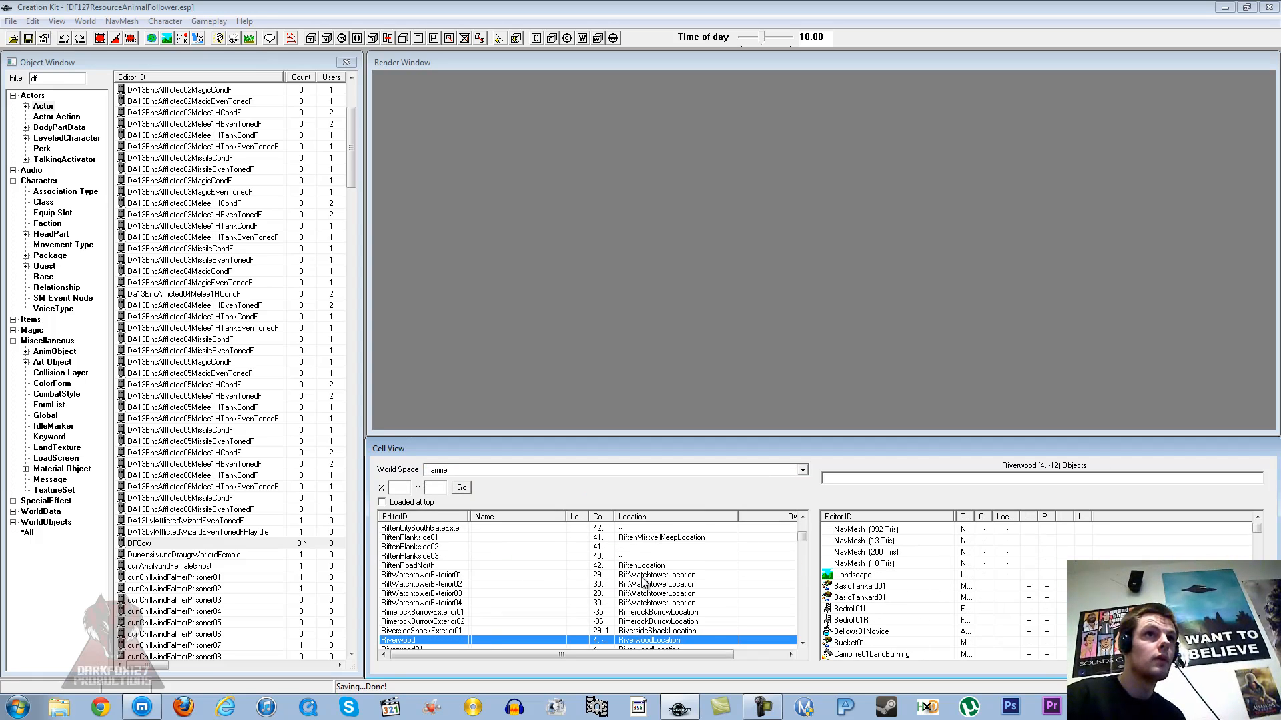
pyautogui.press('Return')
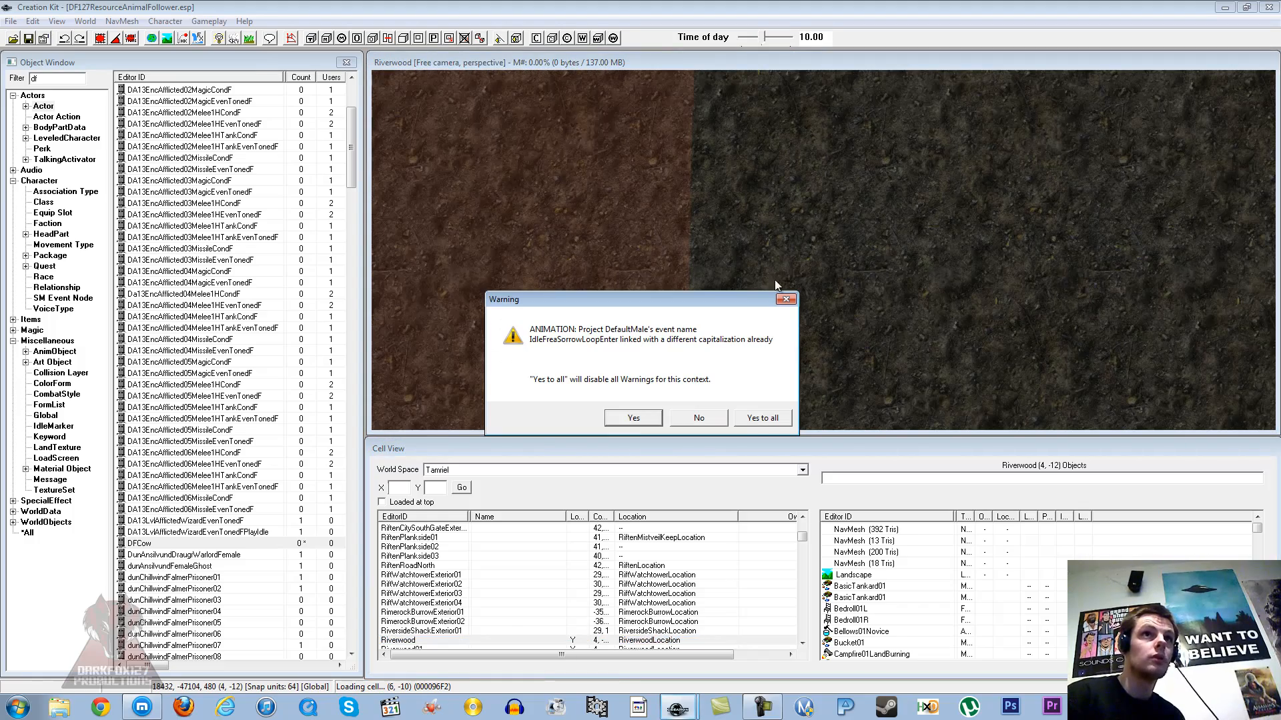
pyautogui.click(762, 417)
# - Place the DFCow actor on the Riverwood street near the stone wall
pyautogui.moveTo(825, 262)
pyautogui.mouseDown(button='middle')
pyautogui.moveTo(766, 266)
pyautogui.moveTo(822, 267)
pyautogui.moveTo(911, 214)
pyautogui.moveTo(926, 182)
pyautogui.moveTo(912, 198)
pyautogui.mouseUp(button='middle')
pyautogui.click(835, 264)
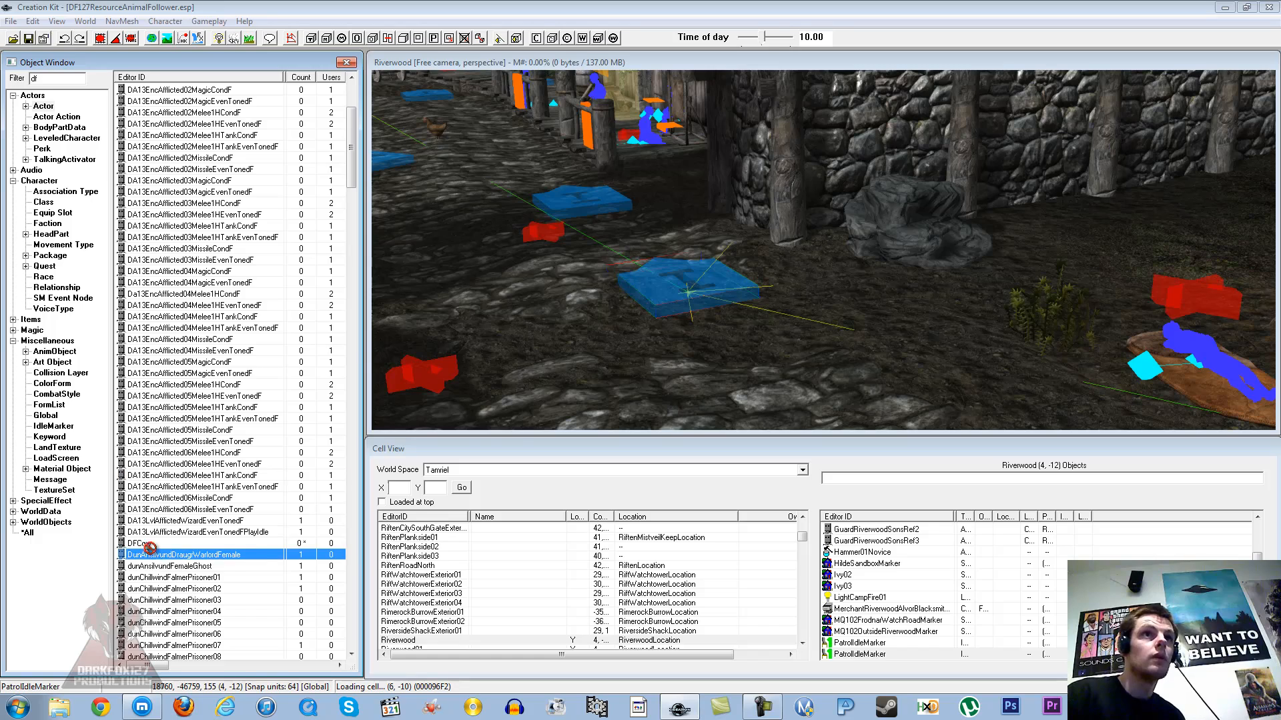
pyautogui.moveTo(140, 543); pyautogui.dragTo(810, 347)
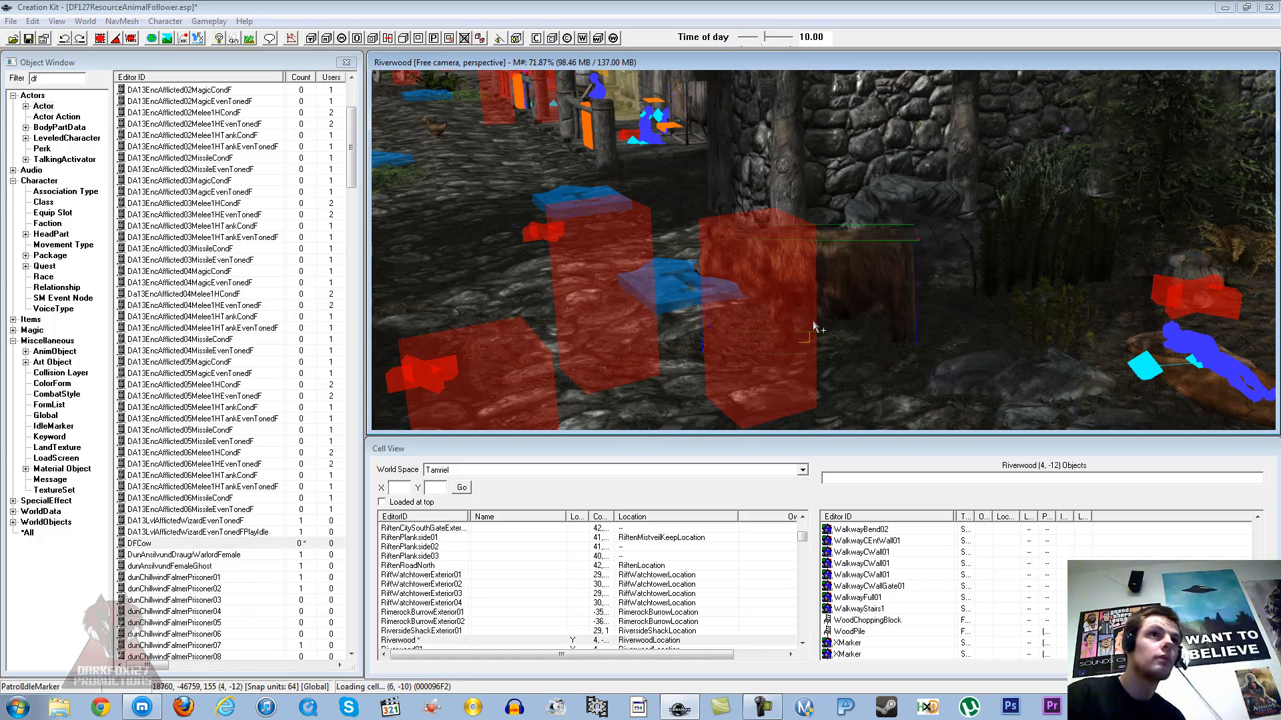
pyautogui.moveTo(811, 331); pyautogui.dragTo(798, 326, button='middle')
pyautogui.scroll(3, 791, 327)
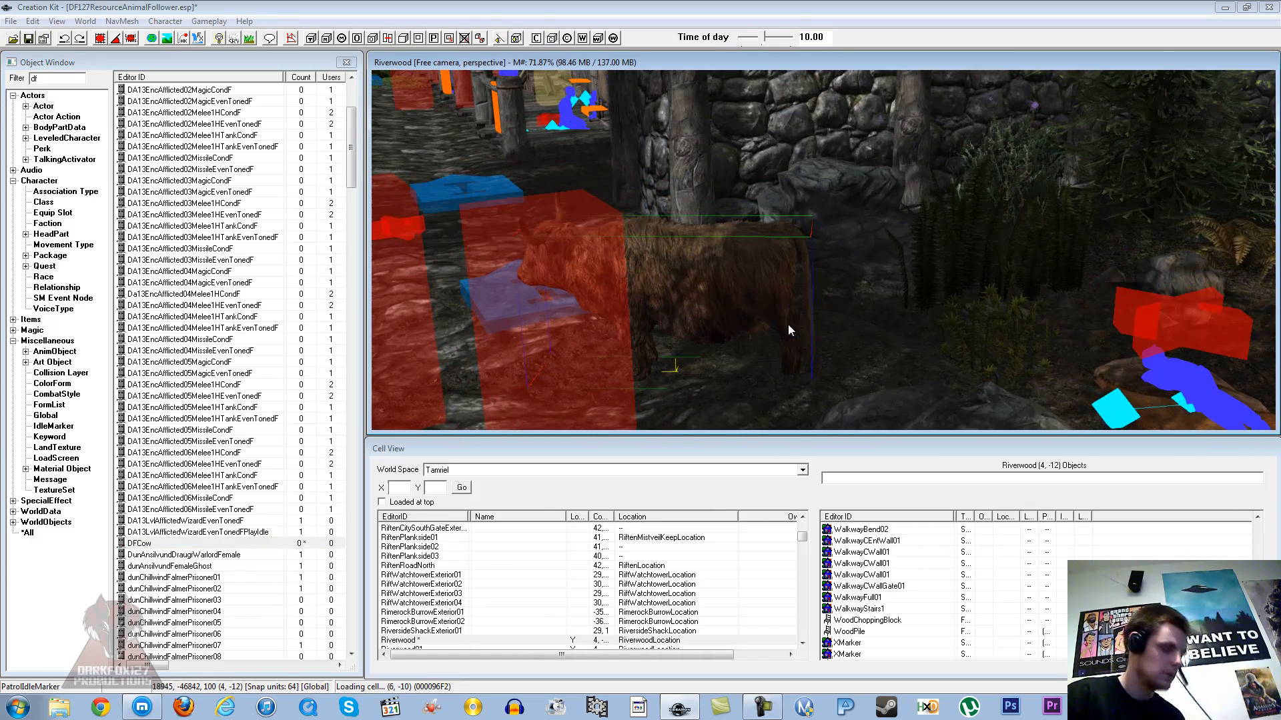
# - Rotate the placed cow, move it closer to the stone wall beside the rocks, and save the plugin
pyautogui.press('a')
pyautogui.moveTo(761, 300)
pyautogui.mouseDown(button='right')
pyautogui.moveTo(740, 290)
pyautogui.moveTo(737, 302)
pyautogui.mouseUp(button='right')
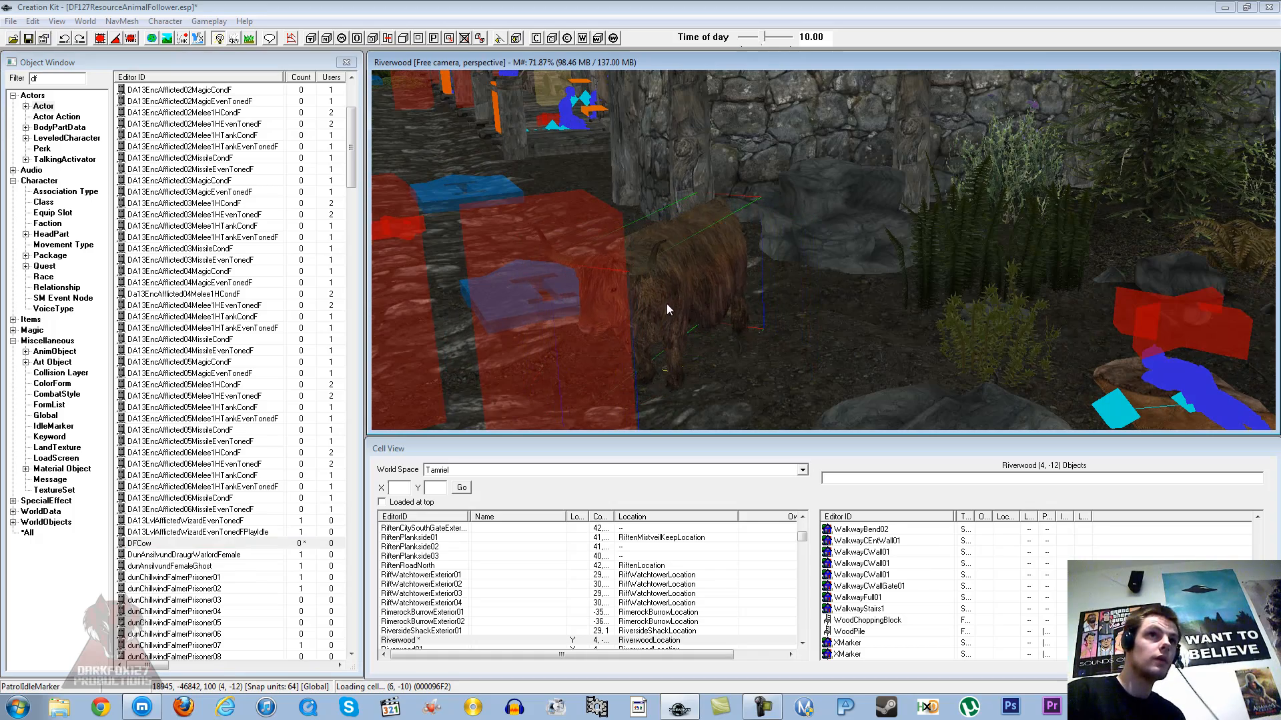
pyautogui.moveTo(669, 309); pyautogui.dragTo(795, 277)
pyautogui.moveTo(804, 278)
pyautogui.keyDown('shift'); pyautogui.mouseDown(button='middle')
pyautogui.moveTo(860, 289)
pyautogui.moveTo(790, 274)
pyautogui.moveTo(809, 263)
pyautogui.mouseUp(button='middle'); pyautogui.keyUp('shift')
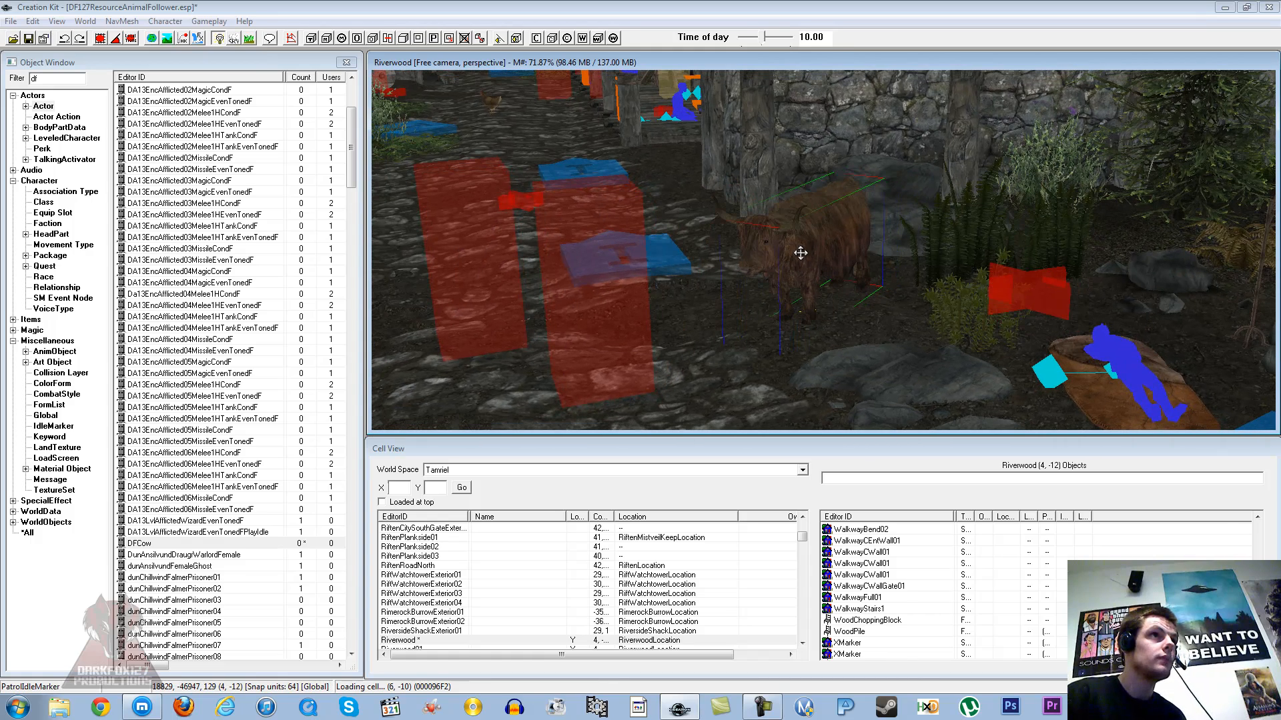
pyautogui.click(29, 39)
pyautogui.moveTo(668, 287); pyautogui.dragTo(659, 263, button='middle')
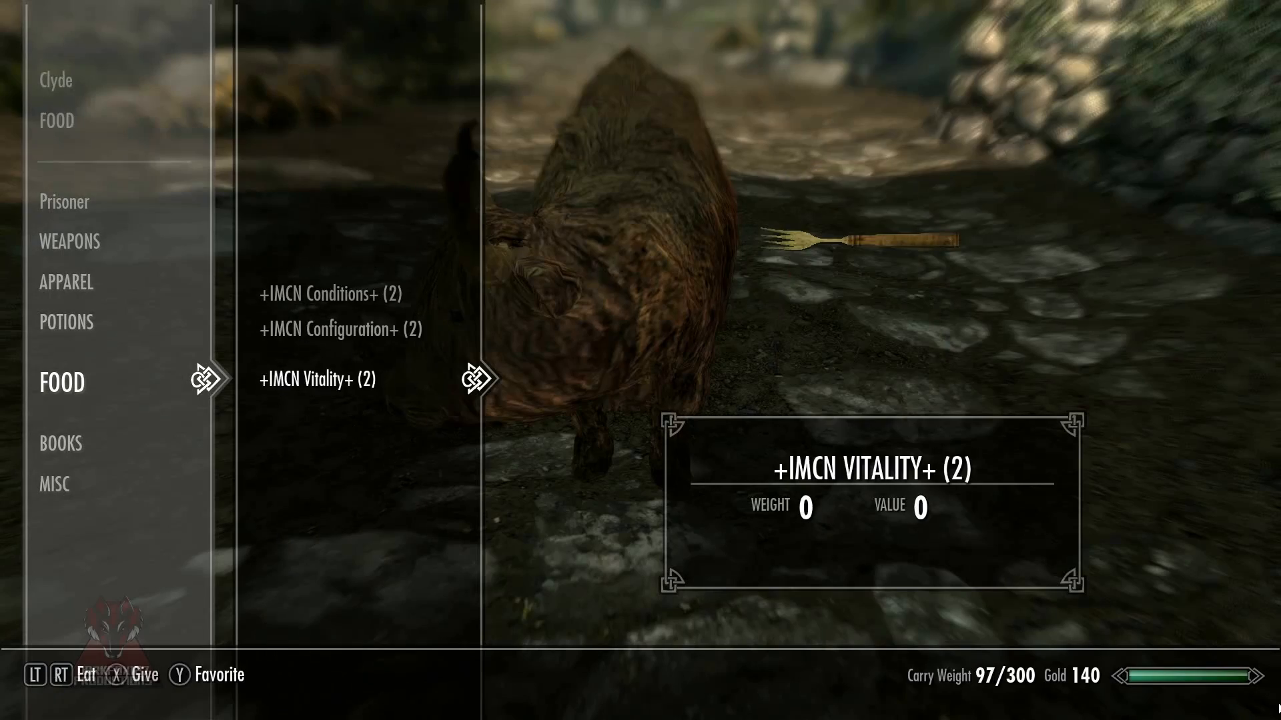
# - In Skyrim, leave the trade inventory, tell Clyde "I need you to do something", and dismiss the Follower Commands message
pyautogui.press('e')
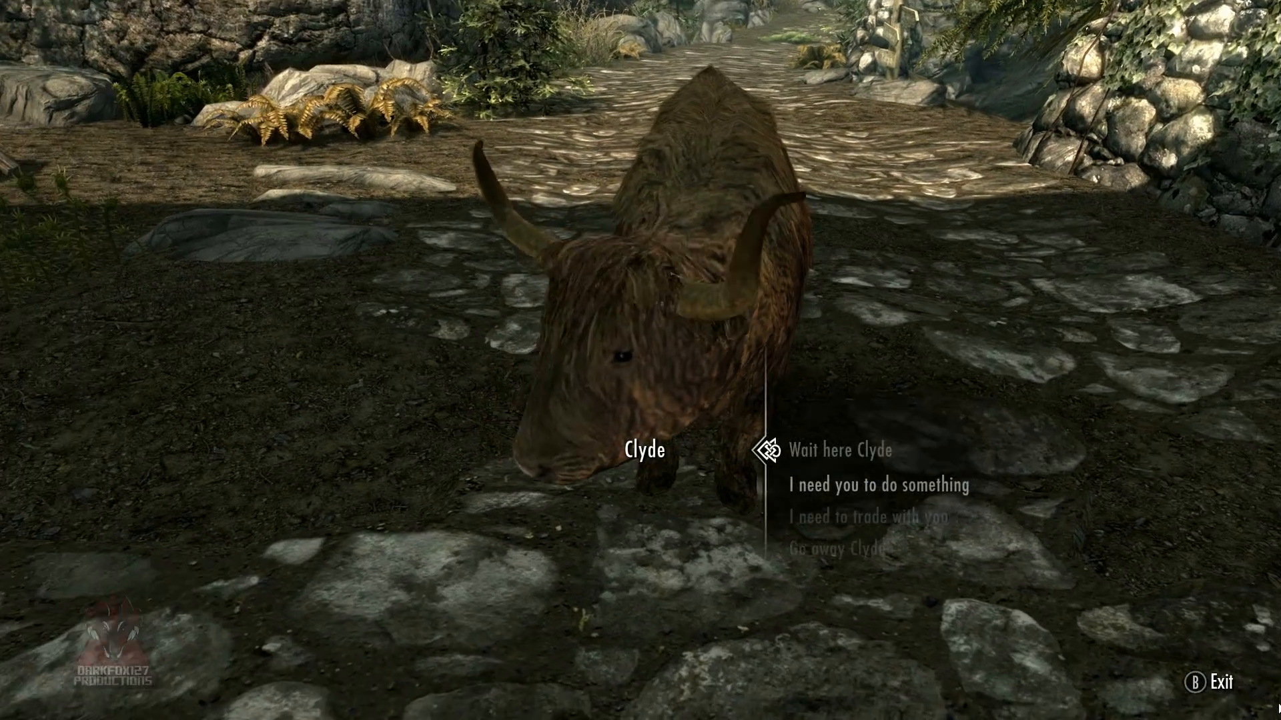
pyautogui.press('e')
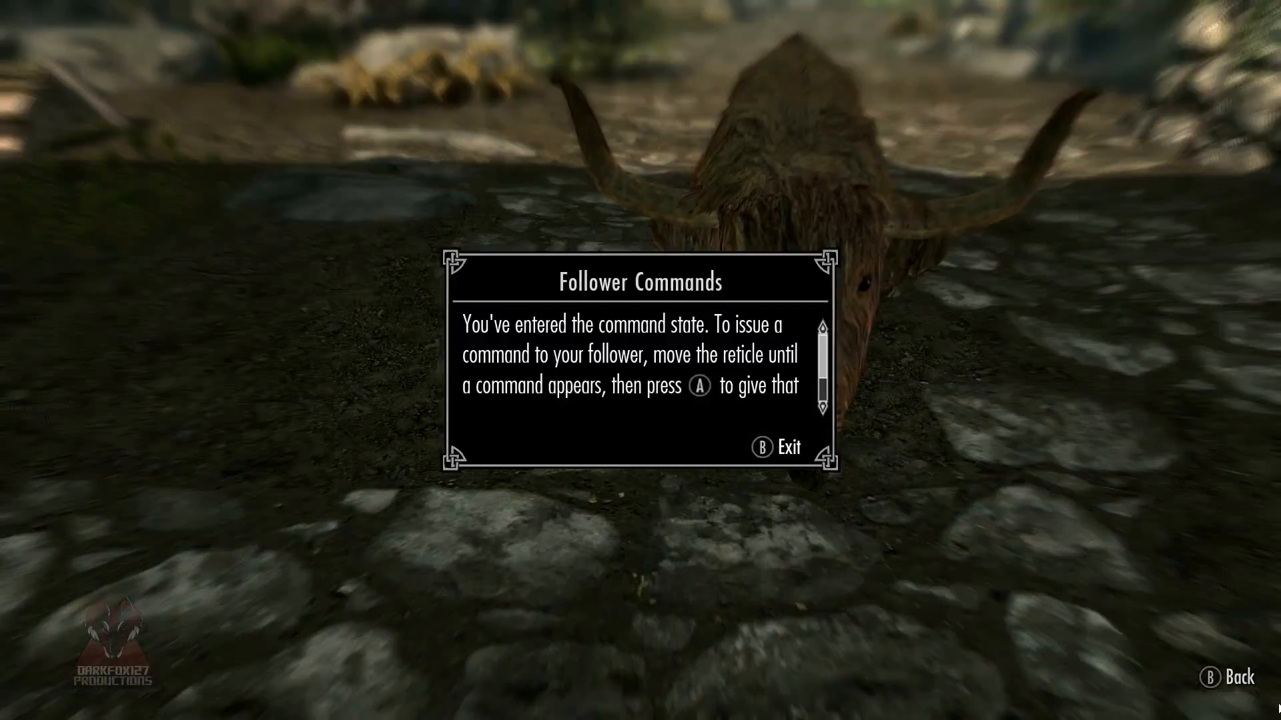
pyautogui.press('Tab')
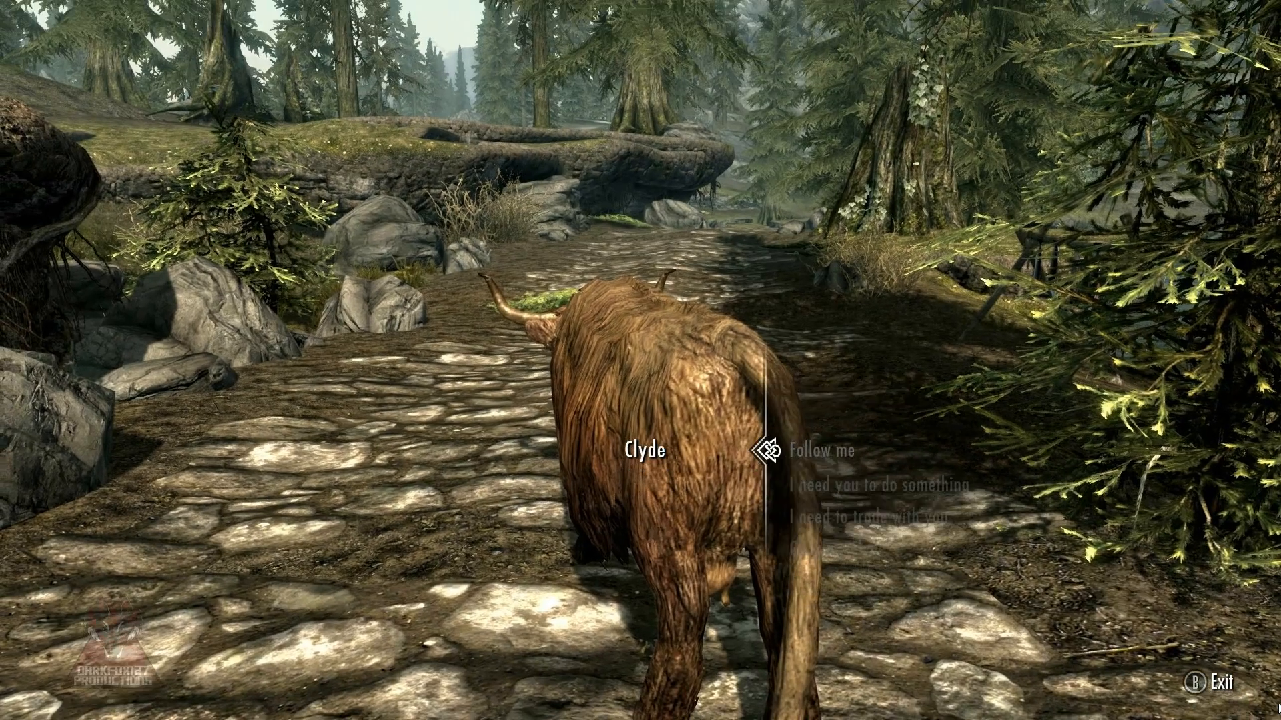
# - Check Clyde's dialogue options down to "I need to trade with you" and leave the conversation
pyautogui.press('Down')
pyautogui.press('Down')
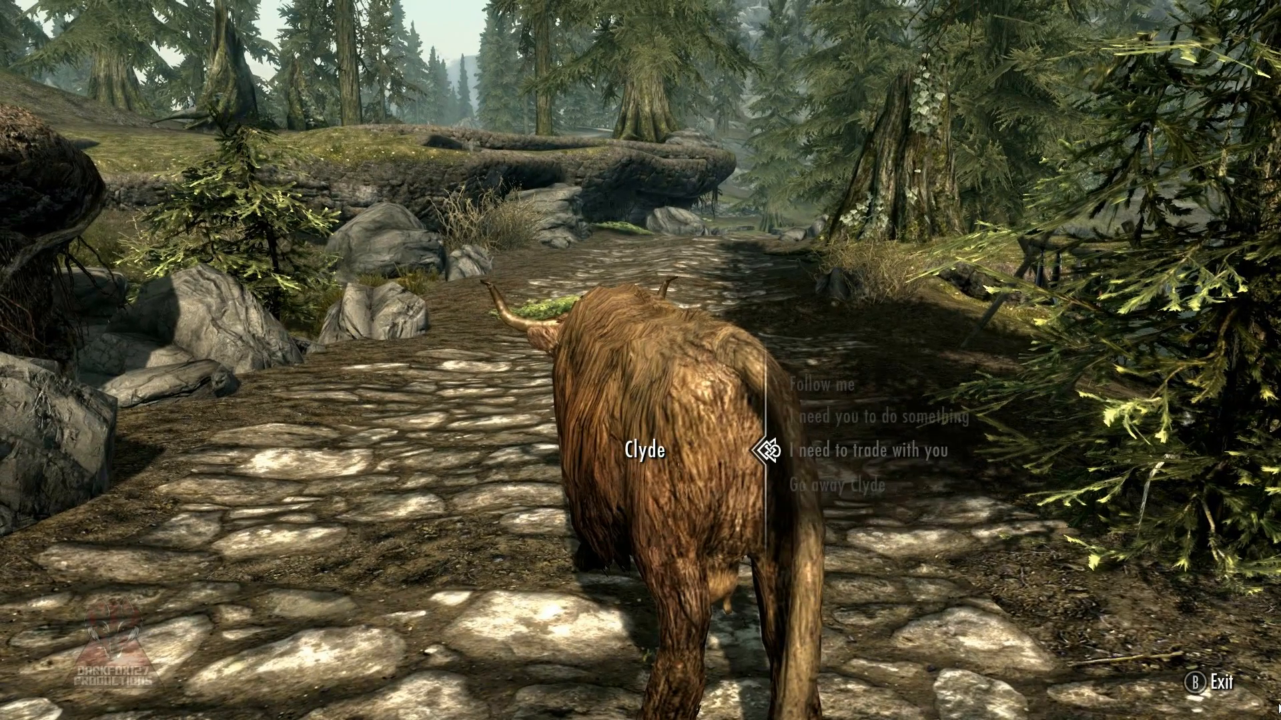
pyautogui.press('Tab')
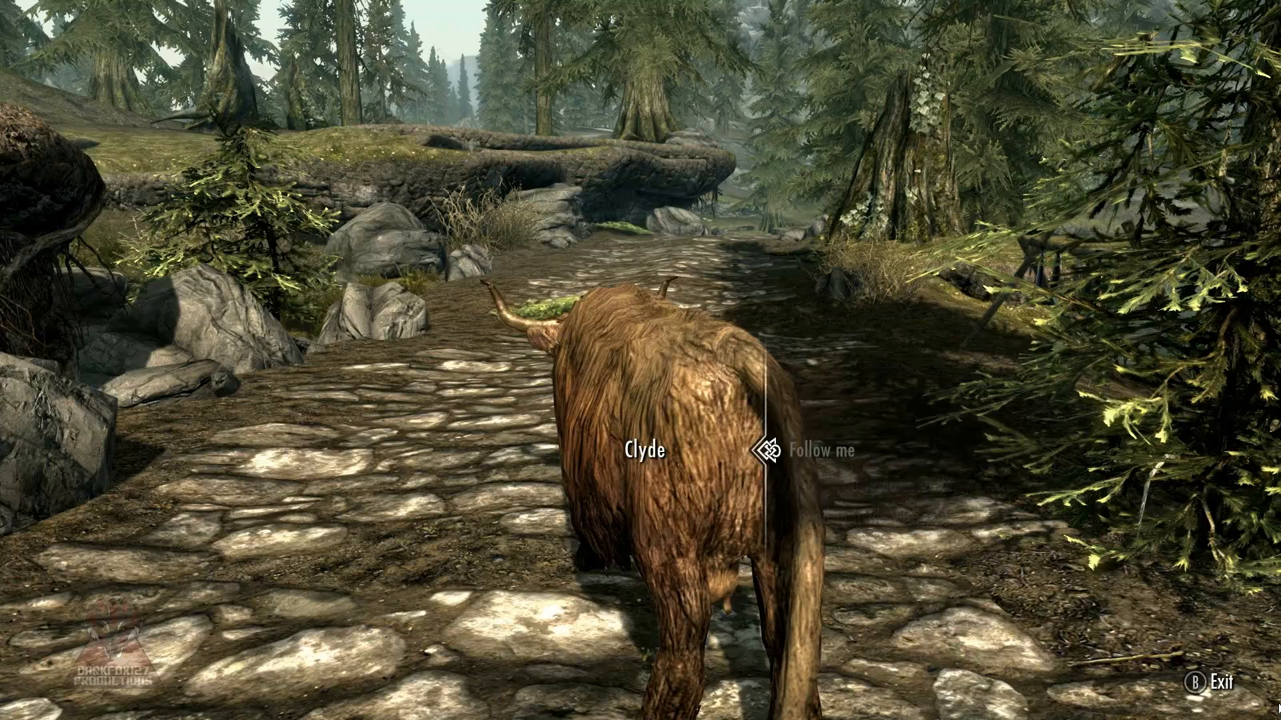